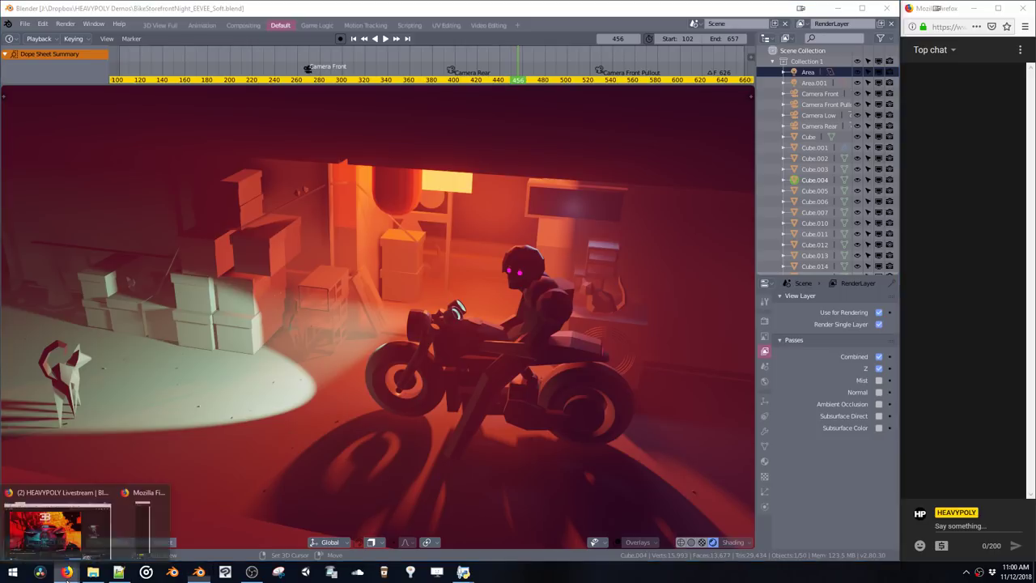
Check the scheduled livestream's YouTube page in Firefox and return to Blender
left_click(89, 518)
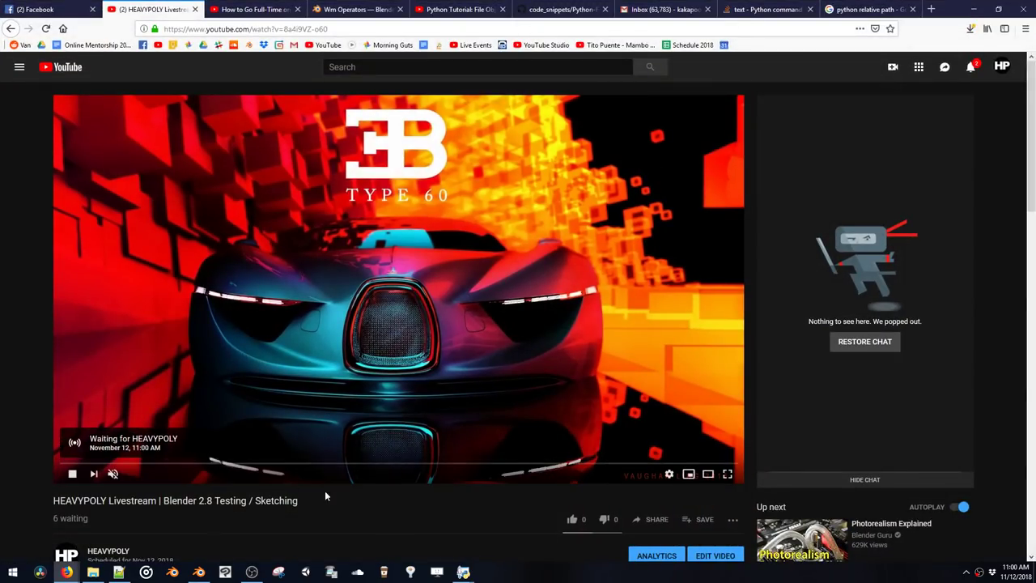
left_click(976, 10)
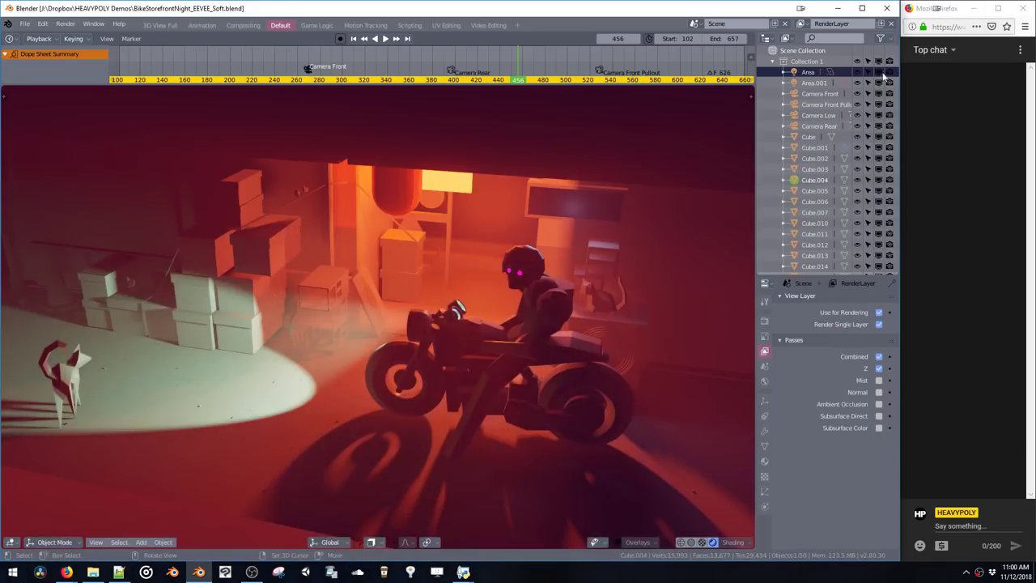
Examine the night storefront scene from several angles, including the motorcycle rider and the cat on the speaker box
mouse_move(472, 300)
middle_mouse_down()
mouse_move(450, 287)
mouse_move(455, 300)
mouse_move(470, 294)
middle_mouse_up()
scroll(472, 298, "up", 3)
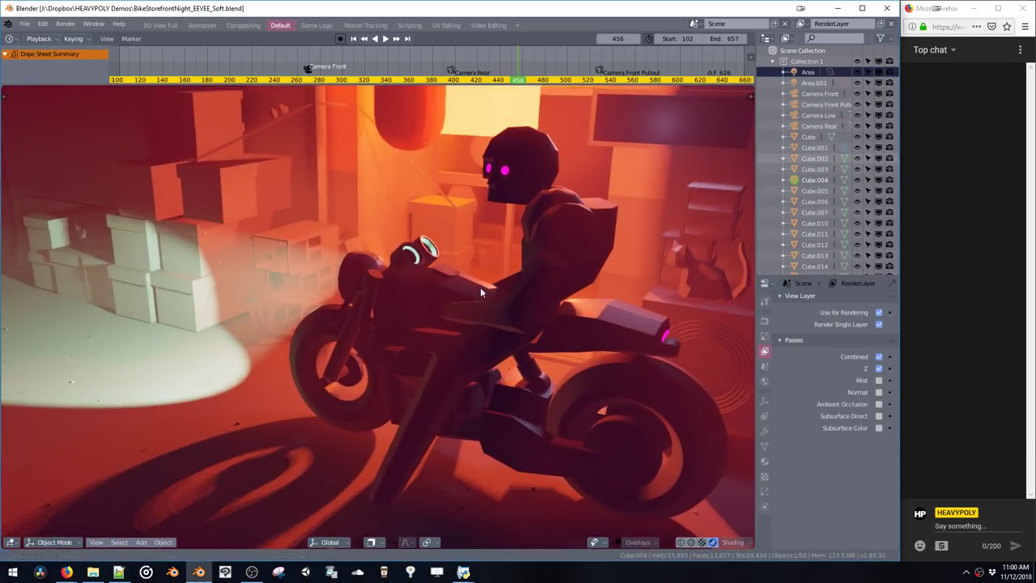
scroll(480, 288, "up", 1)
middle_click_drag(485, 344, 459, 281, "shift")
scroll(441, 280, "down", 6)
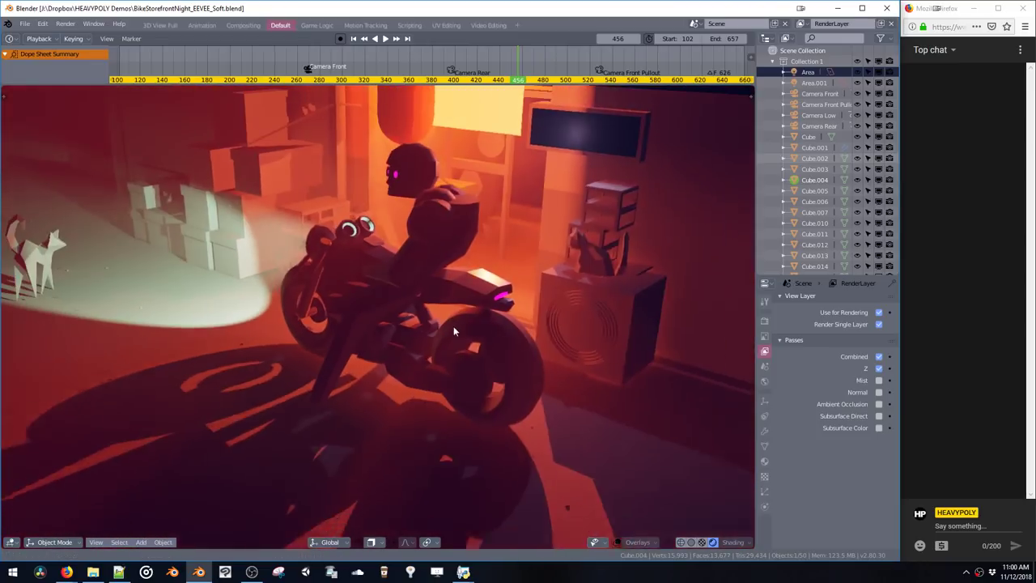
left_click(594, 259)
key("space")
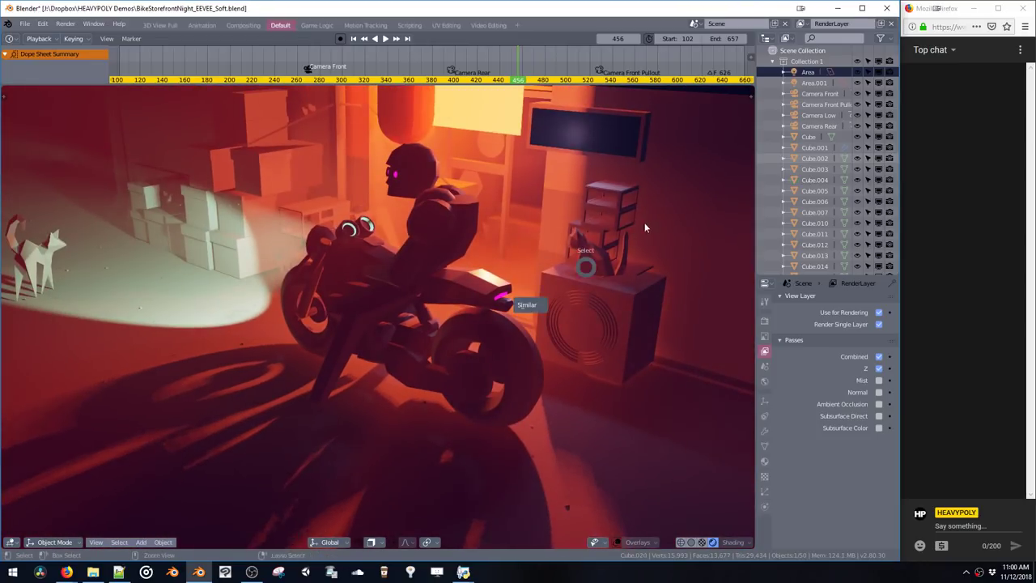
key("space")
left_click(599, 299)
middle_click_drag(591, 246, 582, 299, "shift")
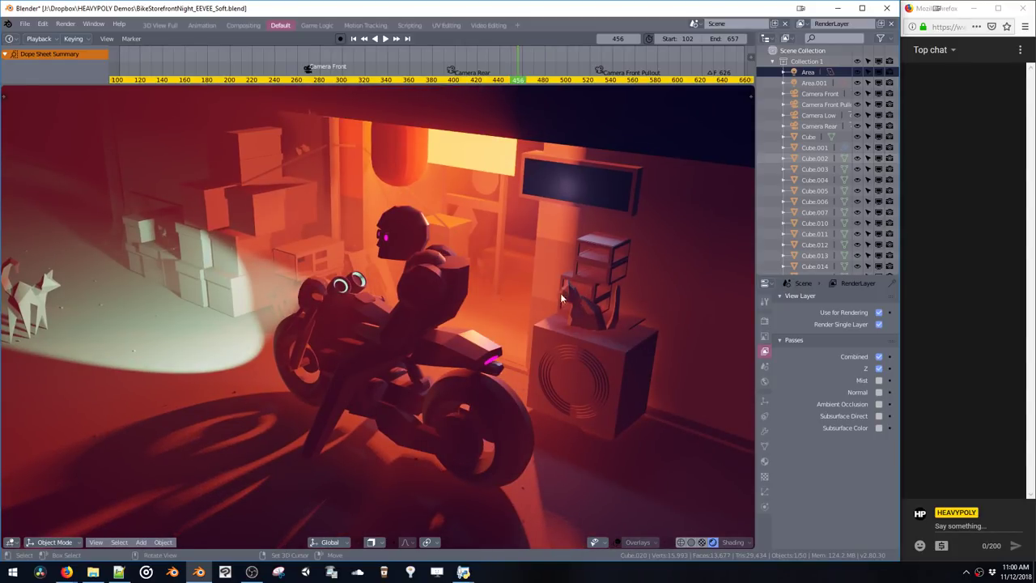
middle_click_drag(422, 261, 494, 287)
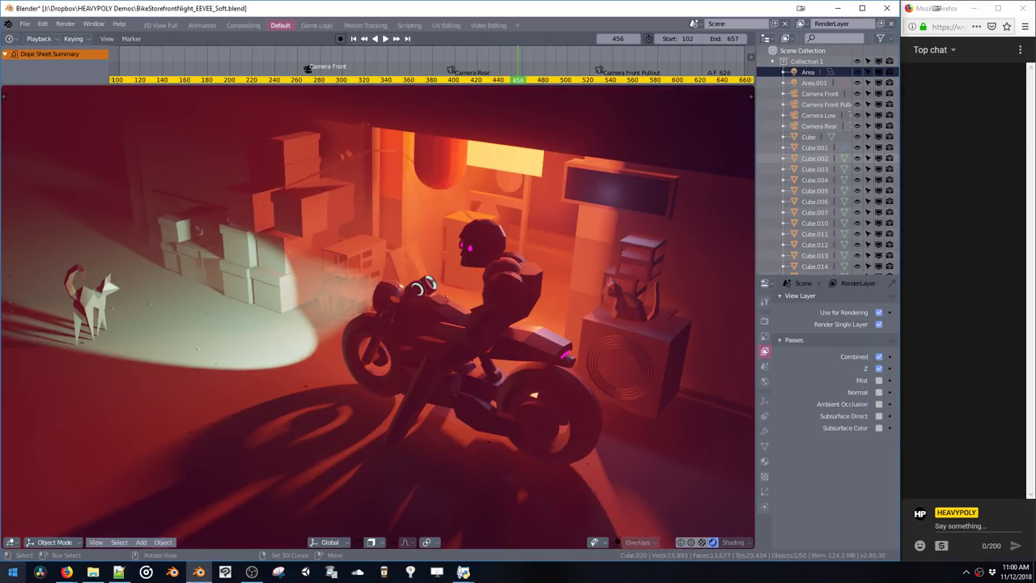
Switch to Firefox and check the livestream's video and description on YouTube
mouse_move(66, 572)
left_click(88, 542)
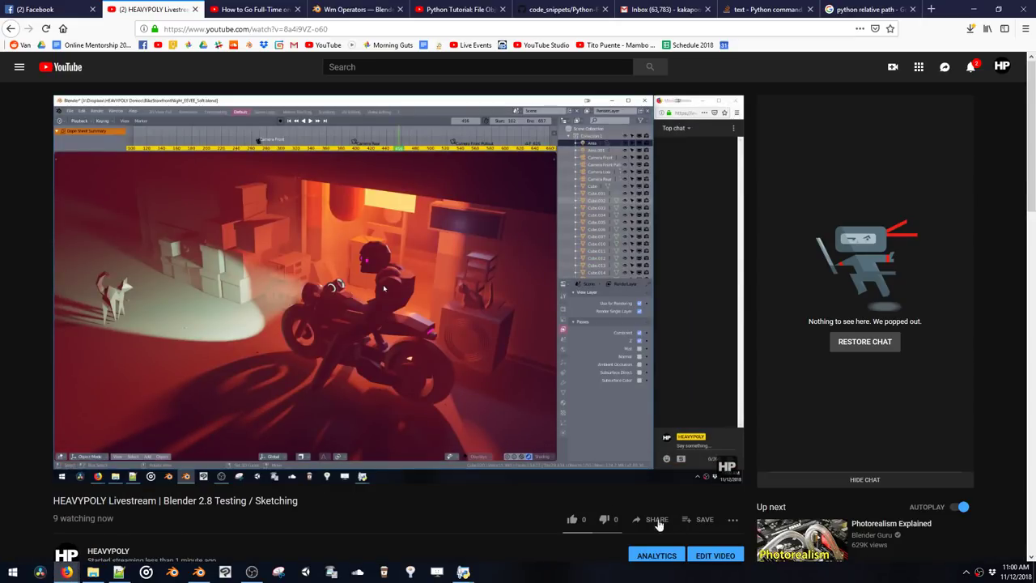
scroll(526, 519, "down", 5)
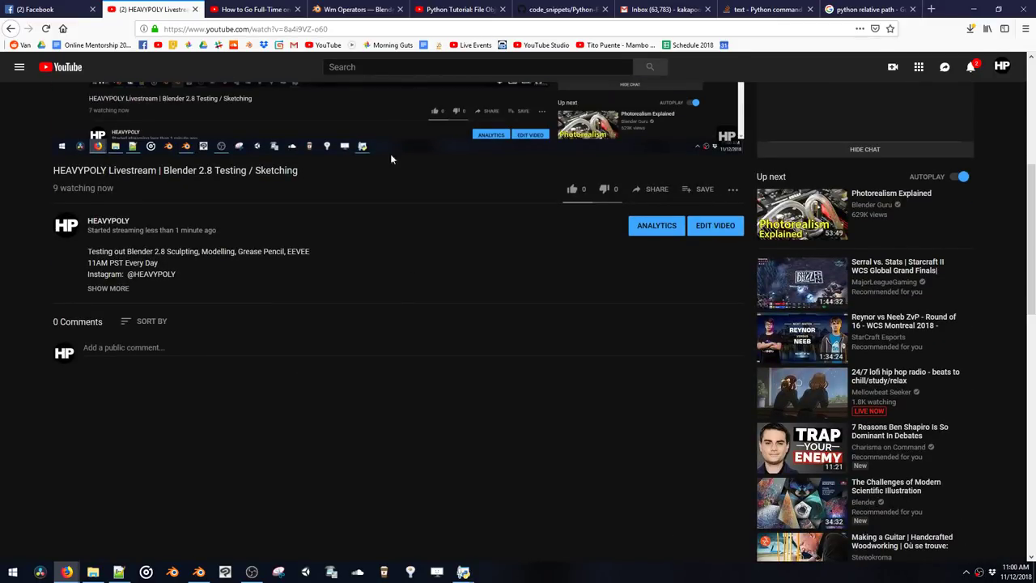
Look up "2.8 splash screen" in a new browser tab and open the devtalk.blender.org thread "Splash Screen for 2.80-beta"
left_click(895, 6)
key("ctrl+t")
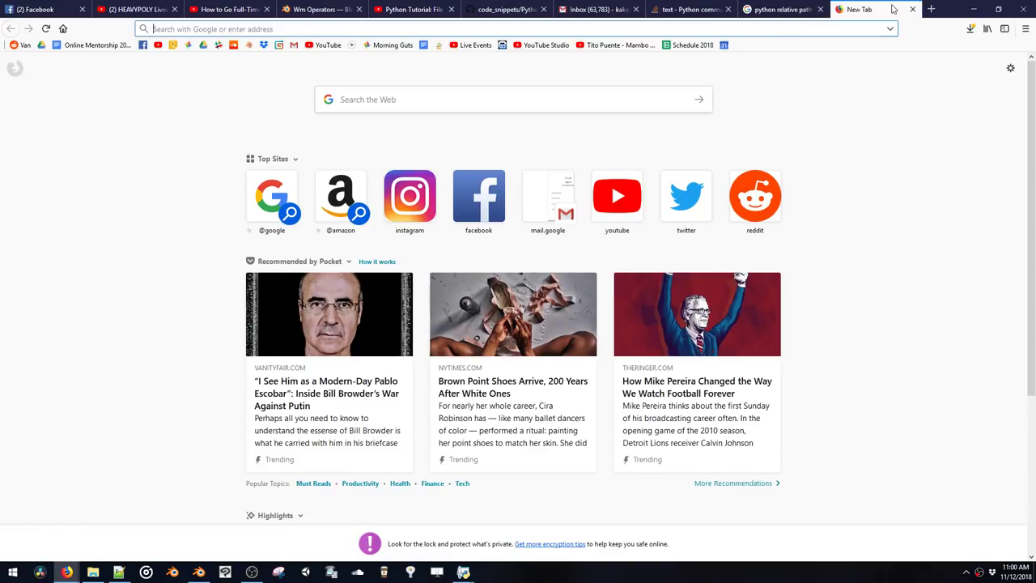
type("2.8")
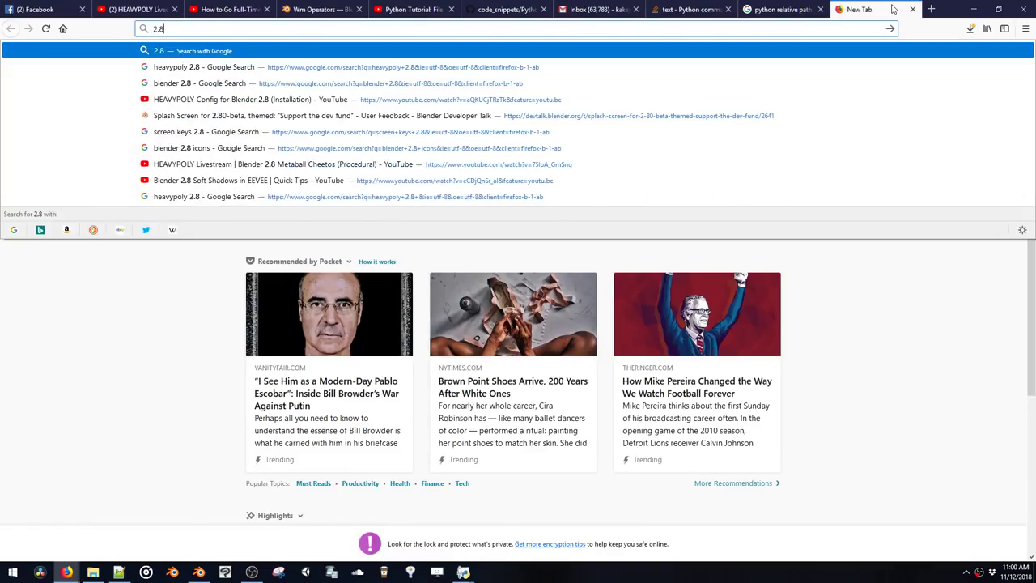
type(" splash screen")
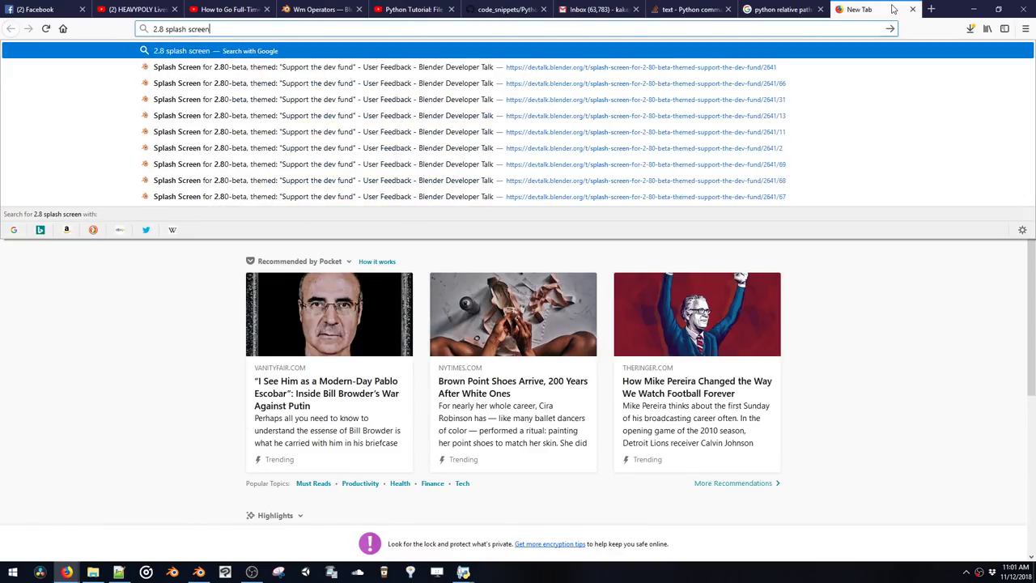
key("Down")
key("Return")
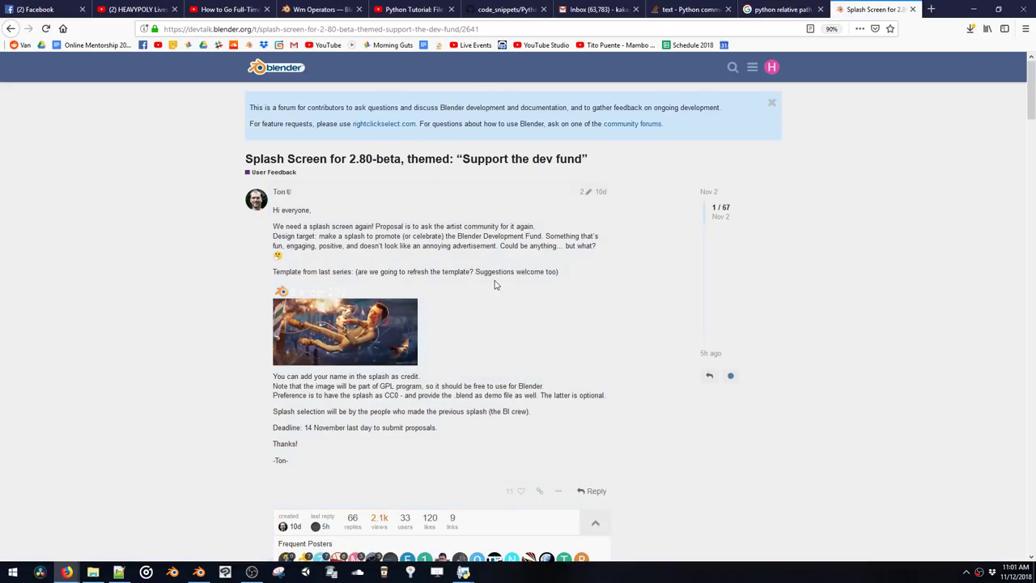
Read the opening post's splash template, licensing conditions and submission deadline
scroll(485, 283, "down", 2)
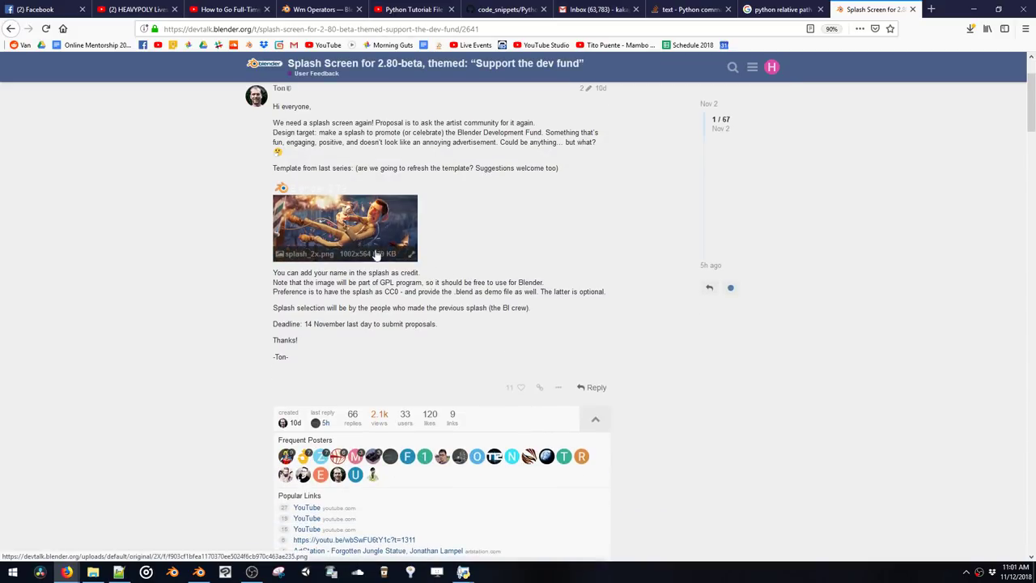
scroll(399, 289, "down", 2)
scroll(399, 289, "up", 2)
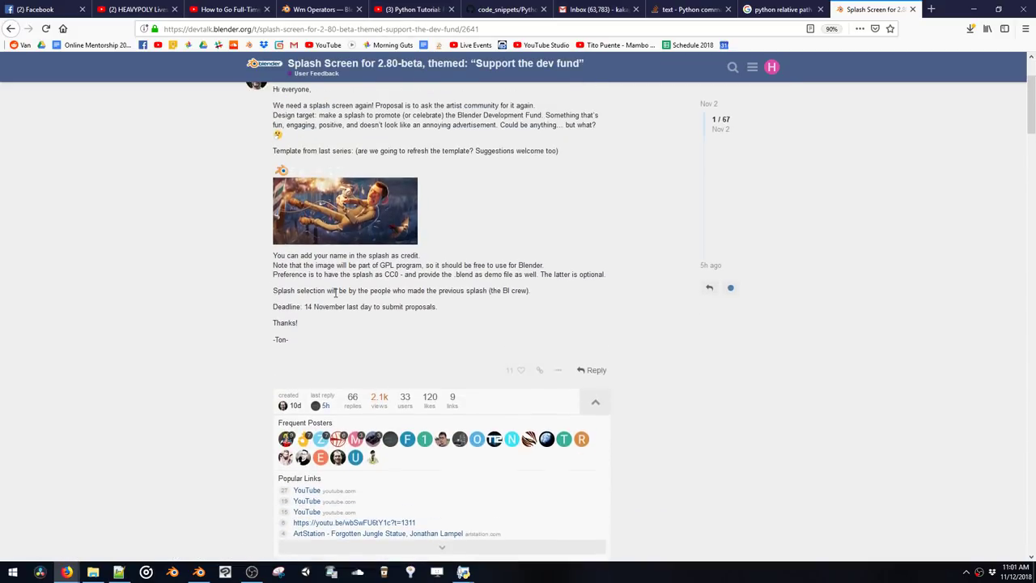
left_click_drag(284, 283, 437, 295)
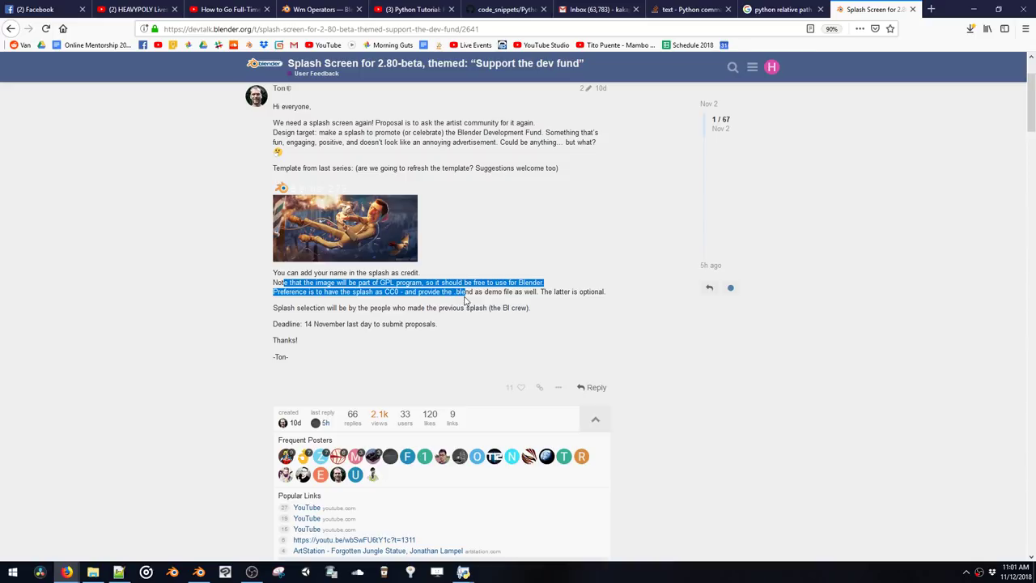
left_click(462, 301)
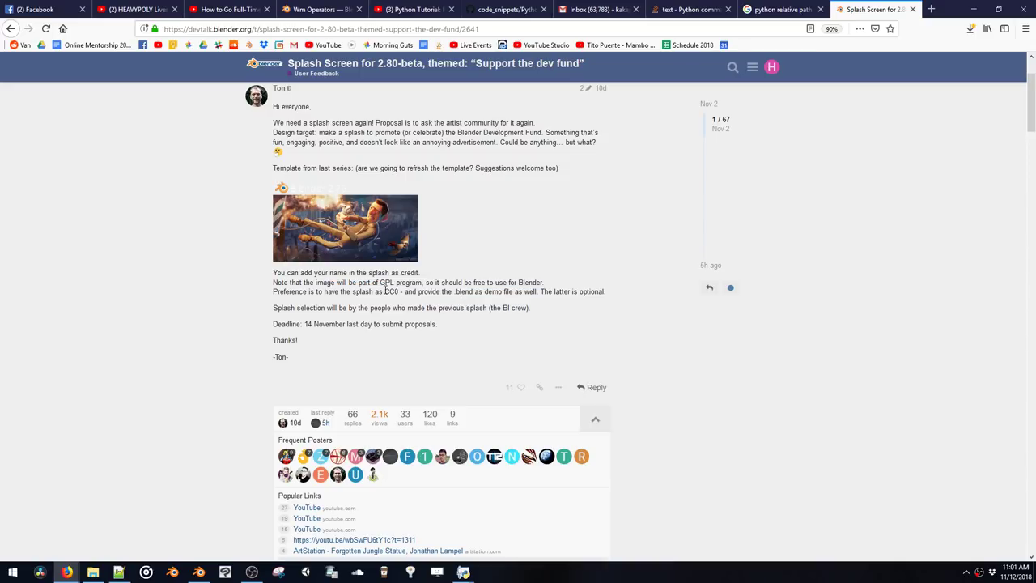
scroll(405, 299, "down", 8)
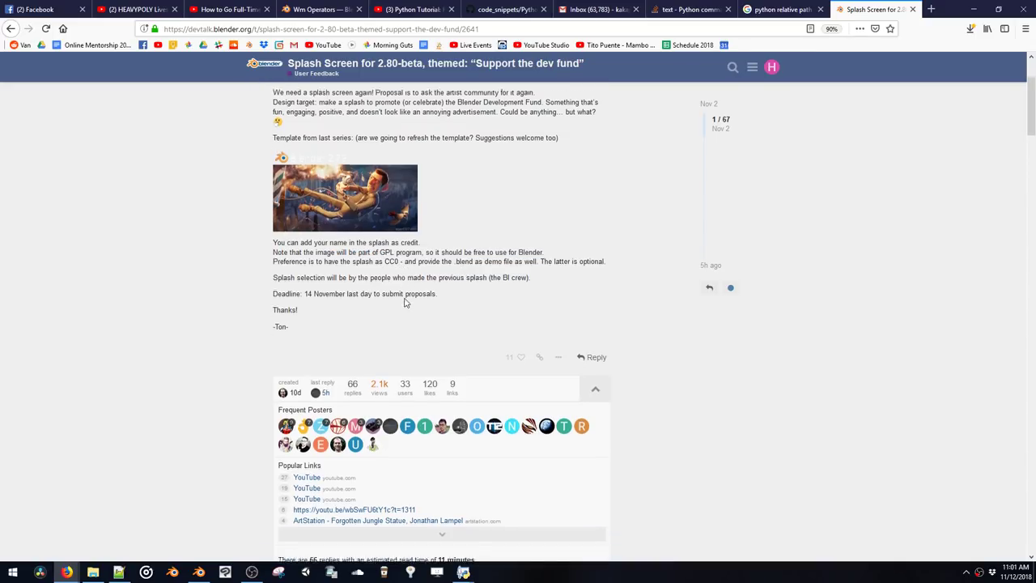
Skim the thread's replies from the first responses through to the latest post
scroll(410, 307, "down", 6)
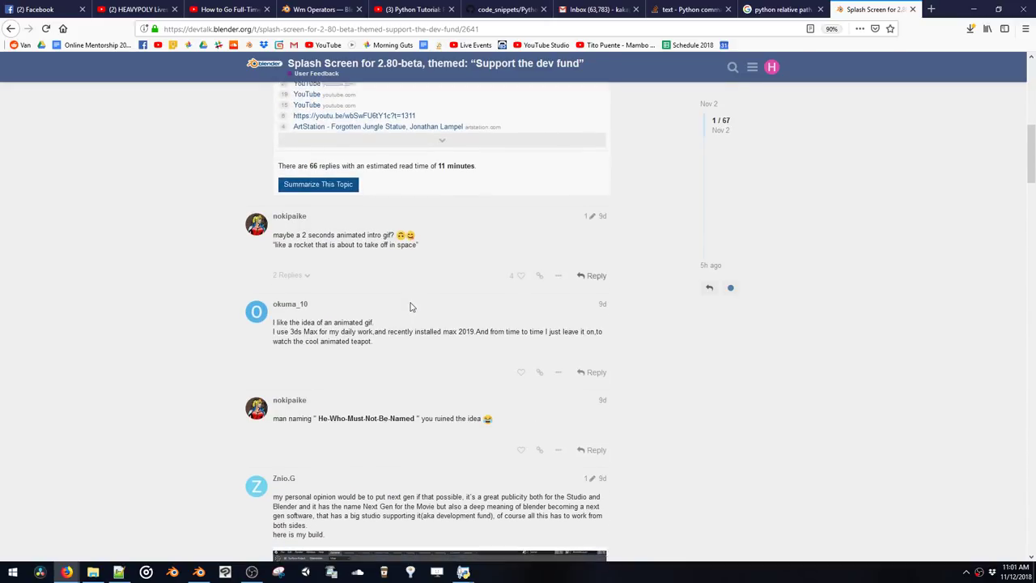
scroll(410, 307, "down", 20)
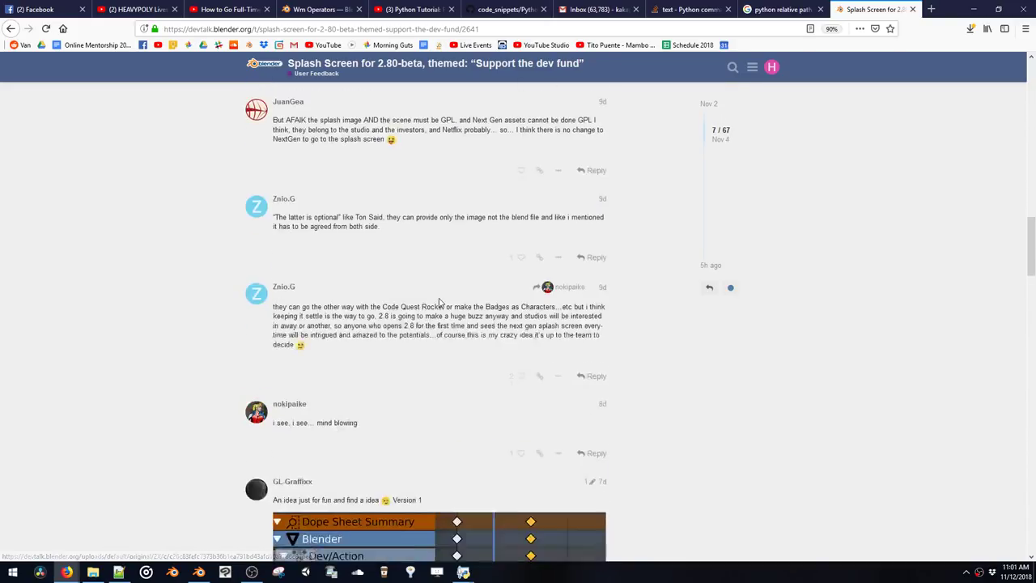
left_click_drag(718, 153, 711, 198)
scroll(712, 228, "down", 20)
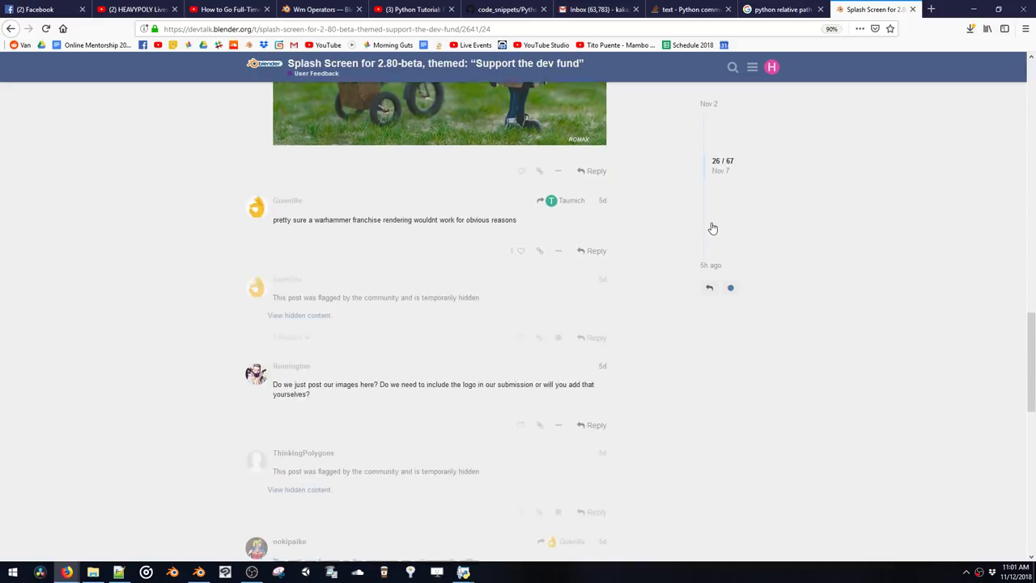
left_click(717, 246)
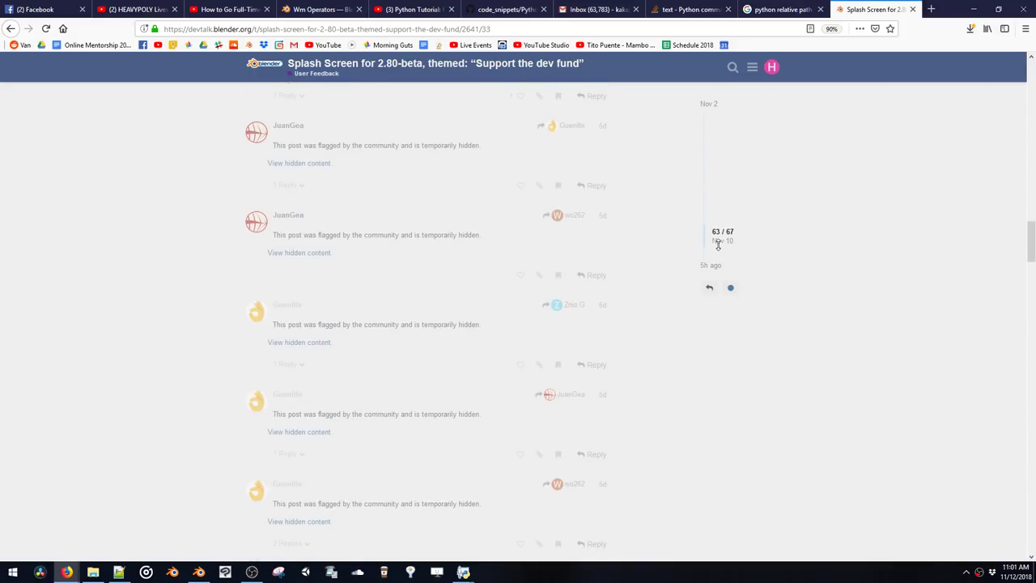
left_click_drag(716, 243, 716, 244)
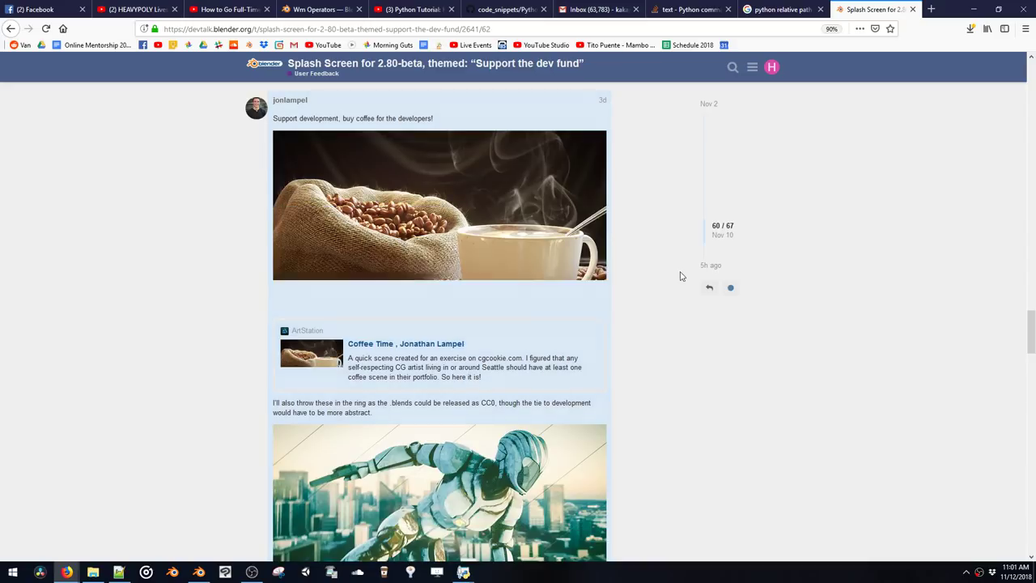
scroll(678, 274, "up", 1)
scroll(676, 273, "down", 20)
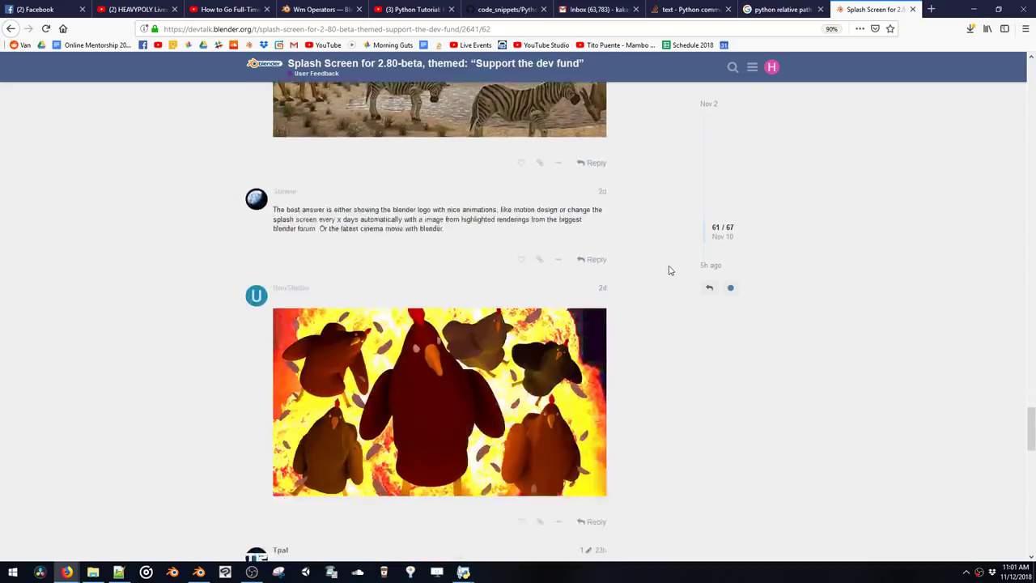
scroll(669, 271, "down", 15)
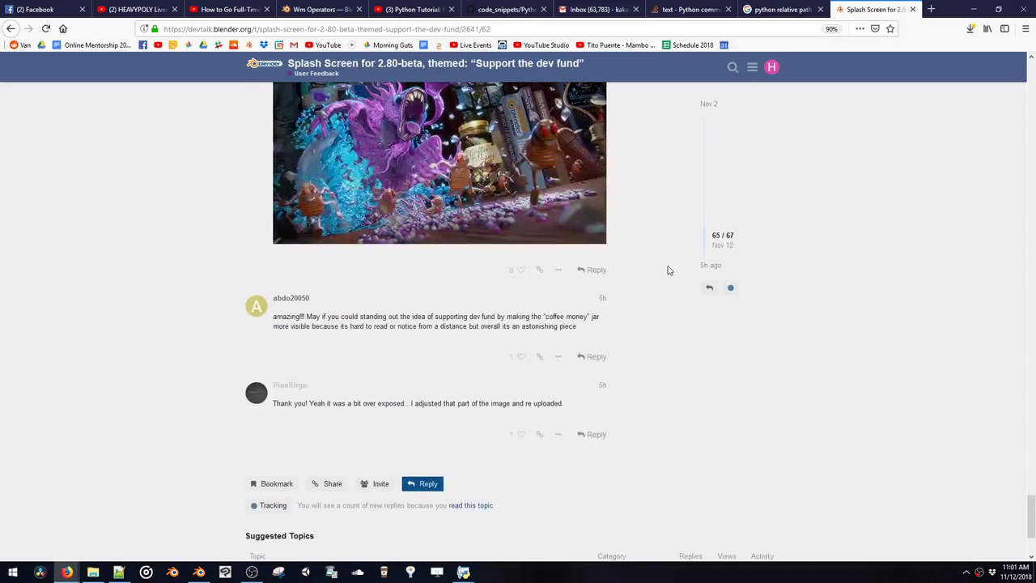
Examine the recent splash submissions, comparing "Release The Betta" with the coffee, sci-fi soldier, chicken and 2.8 logo images
scroll(668, 270, "up", 7)
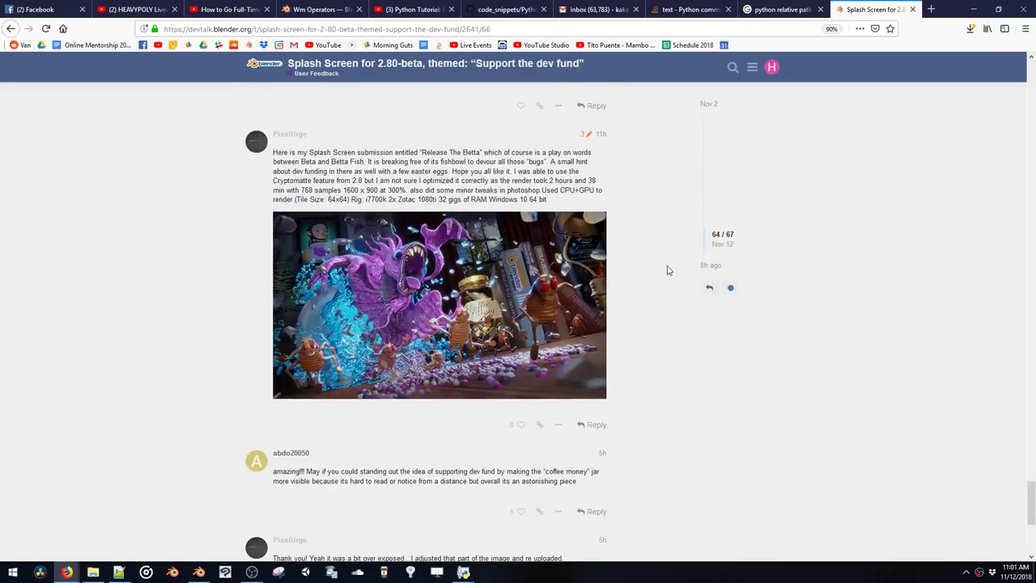
scroll(668, 270, "up", 1)
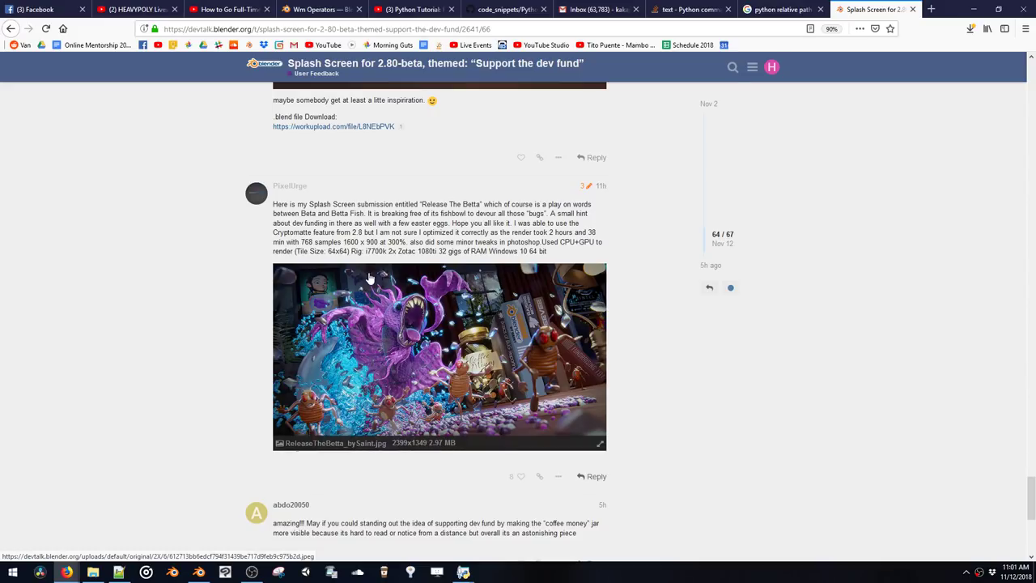
scroll(625, 279, "up", 3)
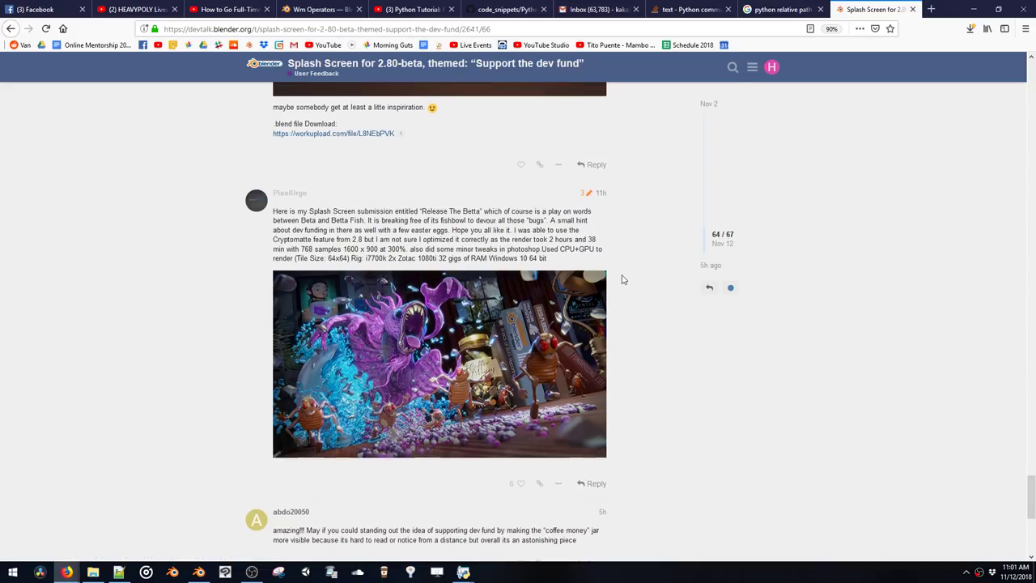
scroll(630, 286, "up", 15)
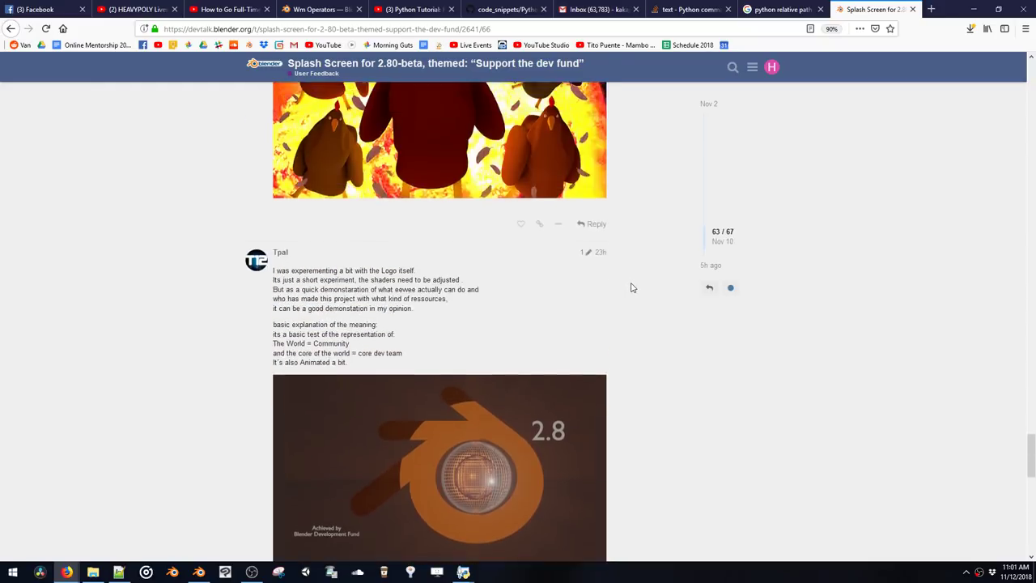
scroll(634, 290, "down", 3)
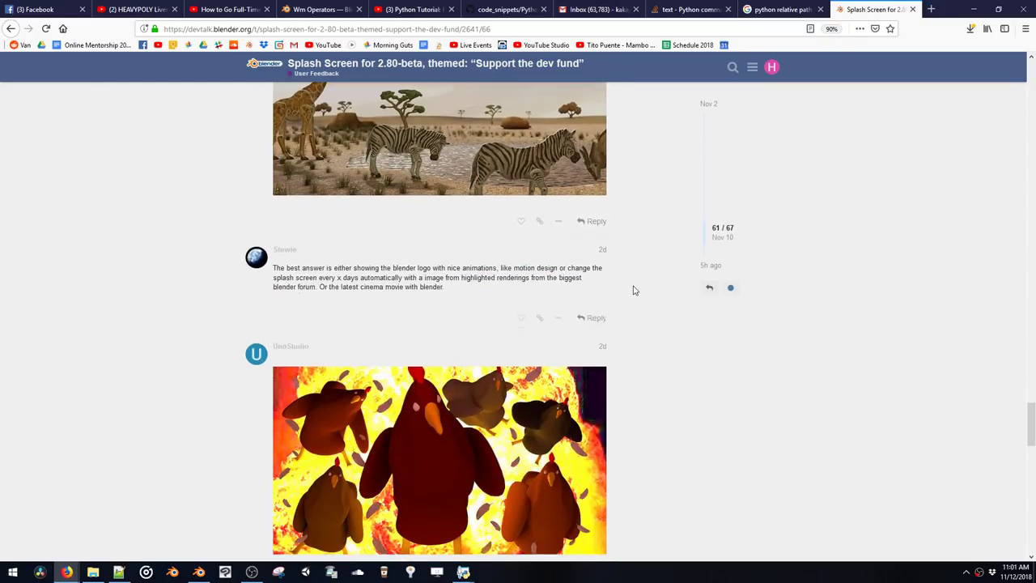
scroll(634, 290, "up", 10)
scroll(635, 290, "up", 15)
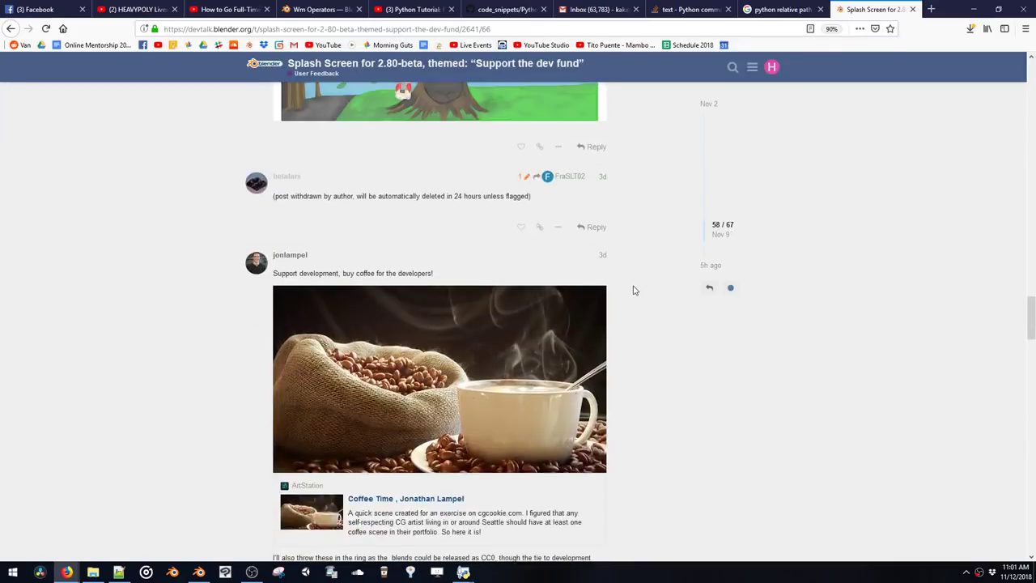
scroll(637, 293, "down", 5)
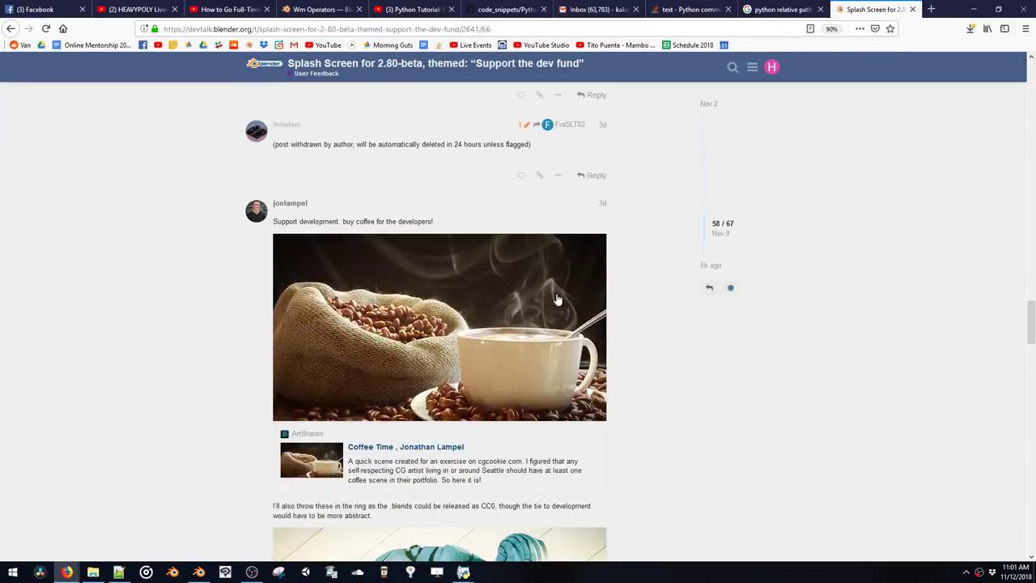
scroll(405, 322, "down", 3)
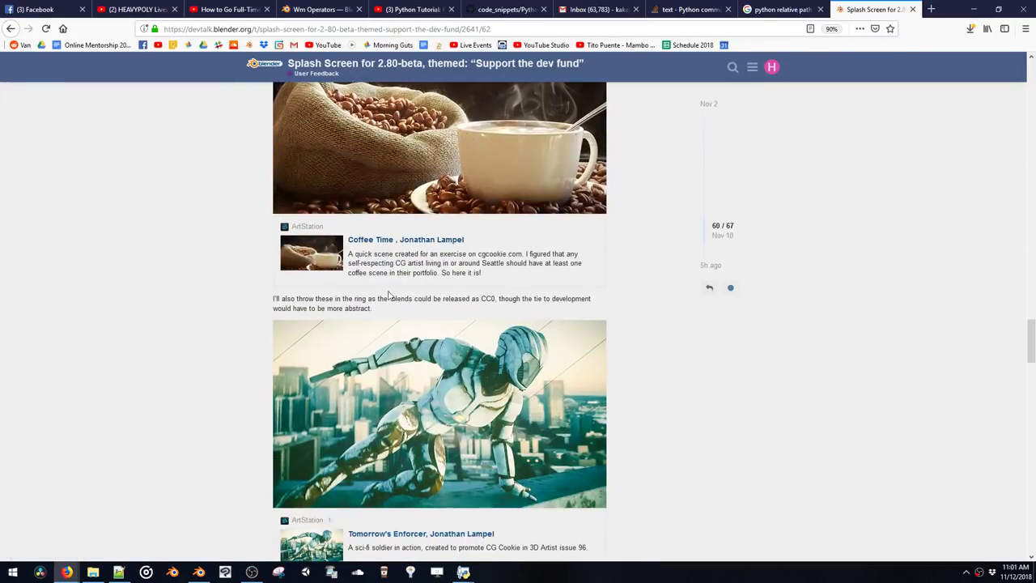
scroll(388, 295, "down", 20)
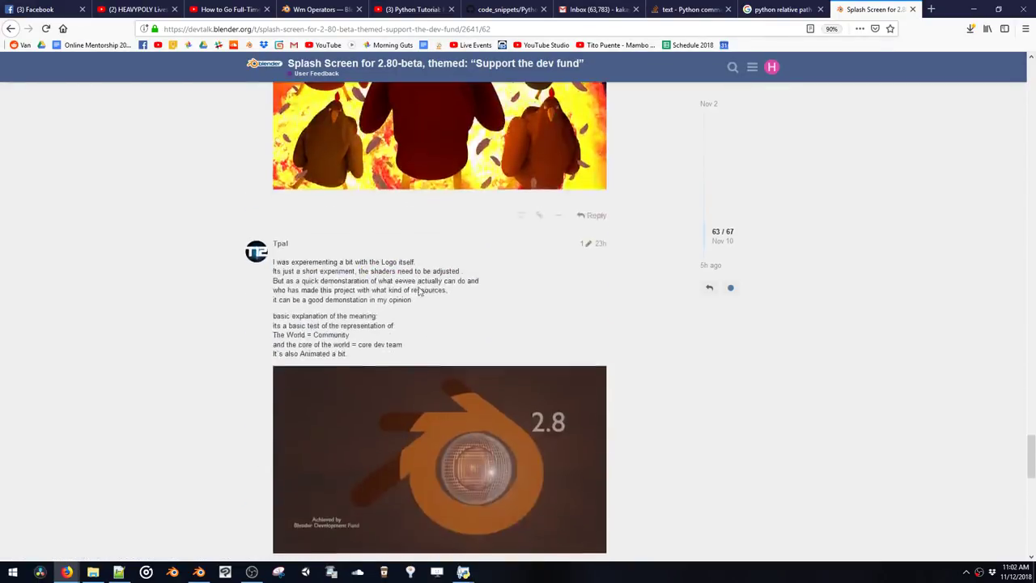
scroll(421, 291, "down", 12)
scroll(433, 287, "up", 4)
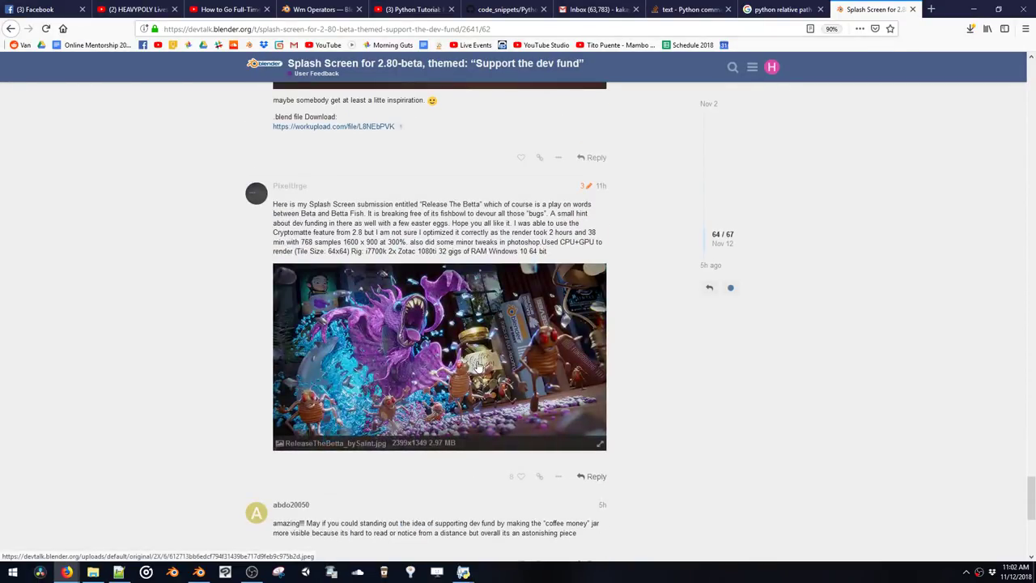
Return to the thread's opening post and reread the design target for the splash screen
left_click_drag(713, 235, 712, 163)
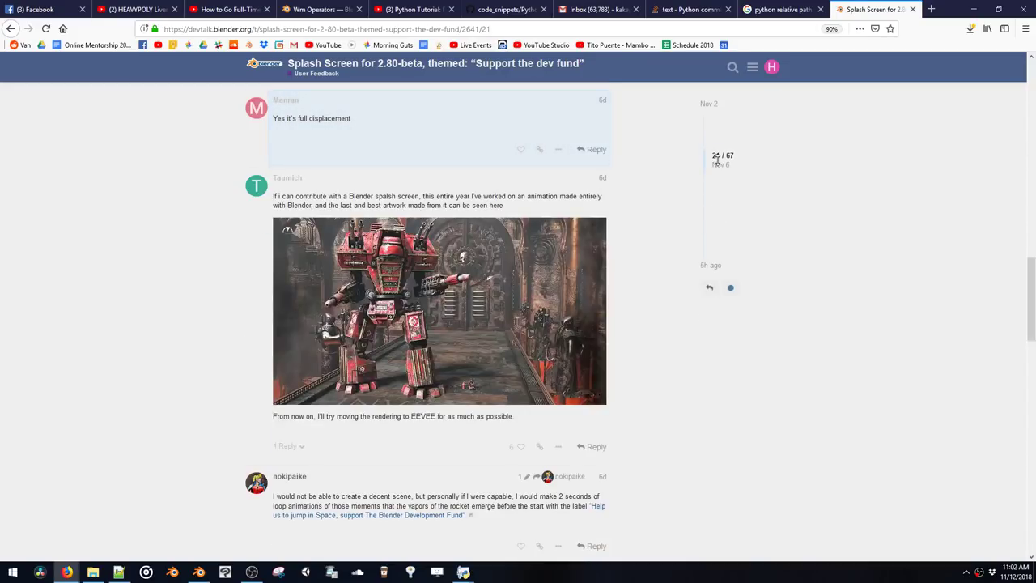
left_click_drag(715, 135, 713, 114)
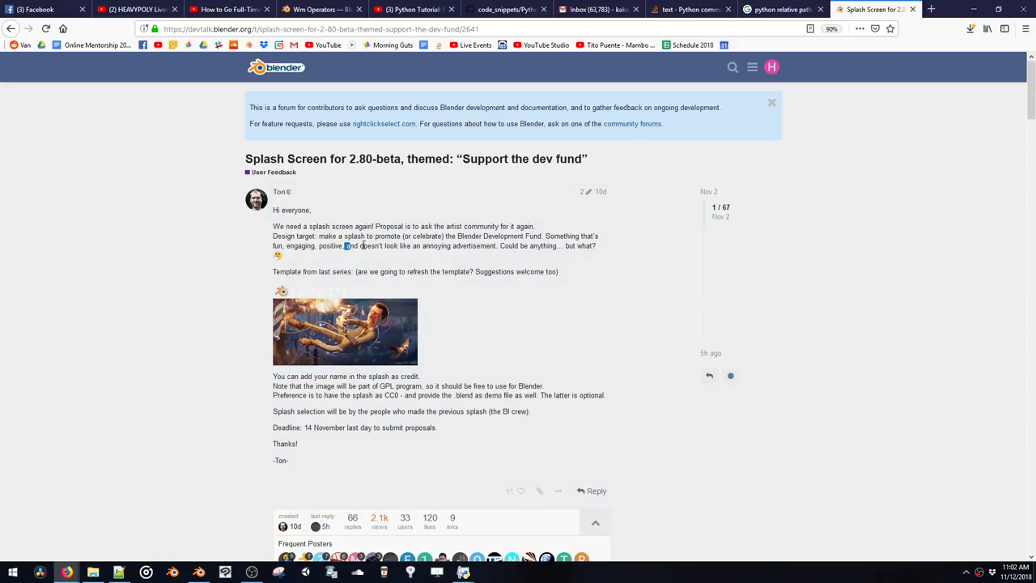
left_click_drag(363, 245, 489, 247)
left_click(494, 250)
Switch to Blender and examine the night bike storefront scene's lighting around the rider and motorcycle from several angles
left_click(975, 8)
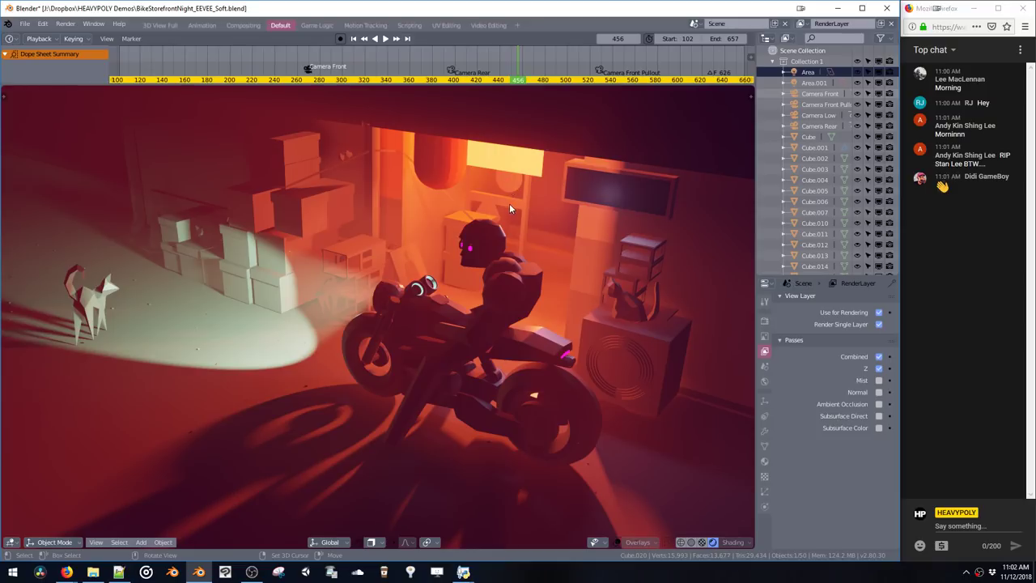
middle_click_drag(510, 208, 529, 212)
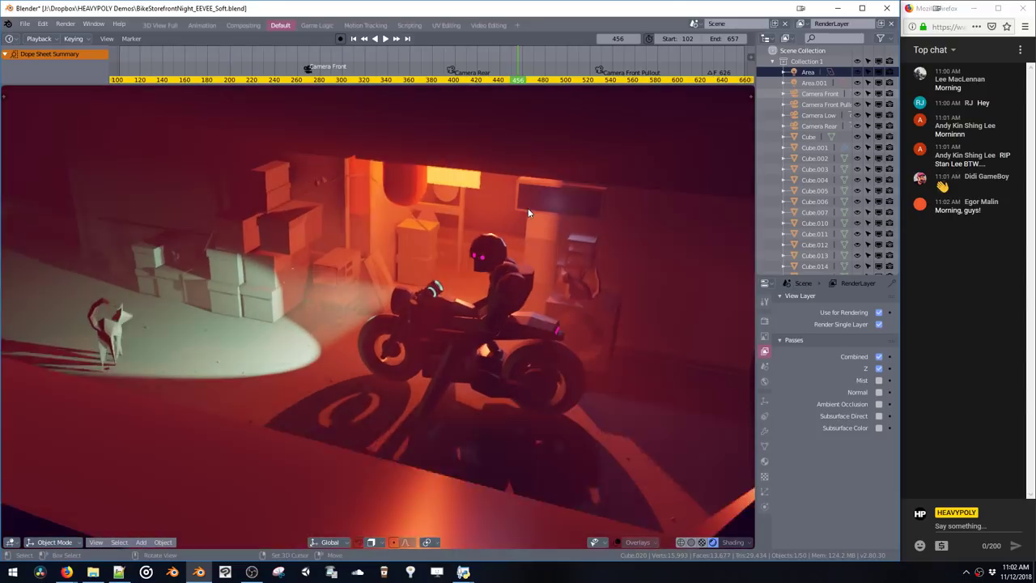
scroll(528, 208, "up", 1)
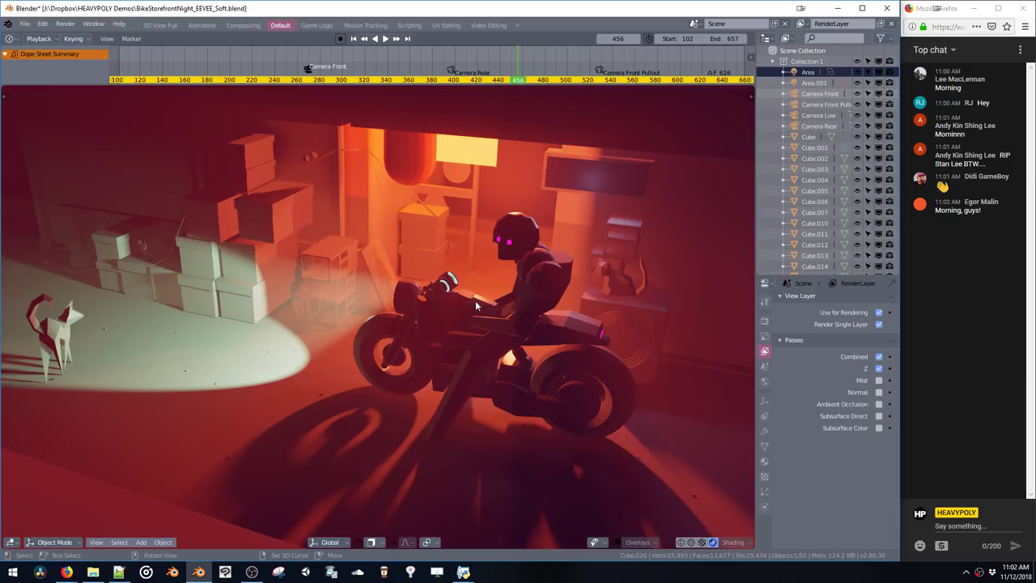
middle_click_drag(461, 308, 478, 326)
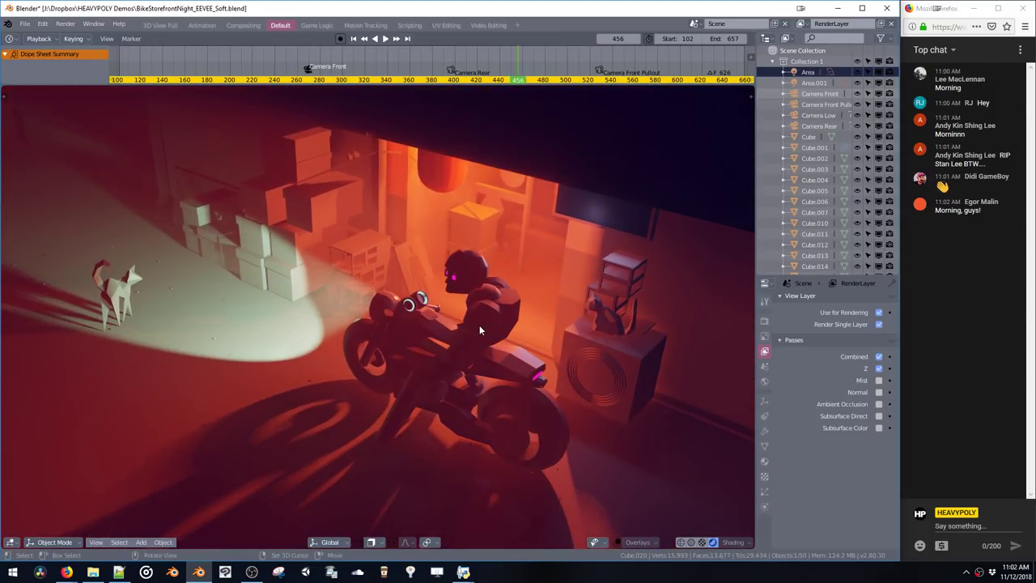
key("ctrl+s")
middle_click_drag(523, 285, 536, 266)
scroll(521, 289, "up", 2)
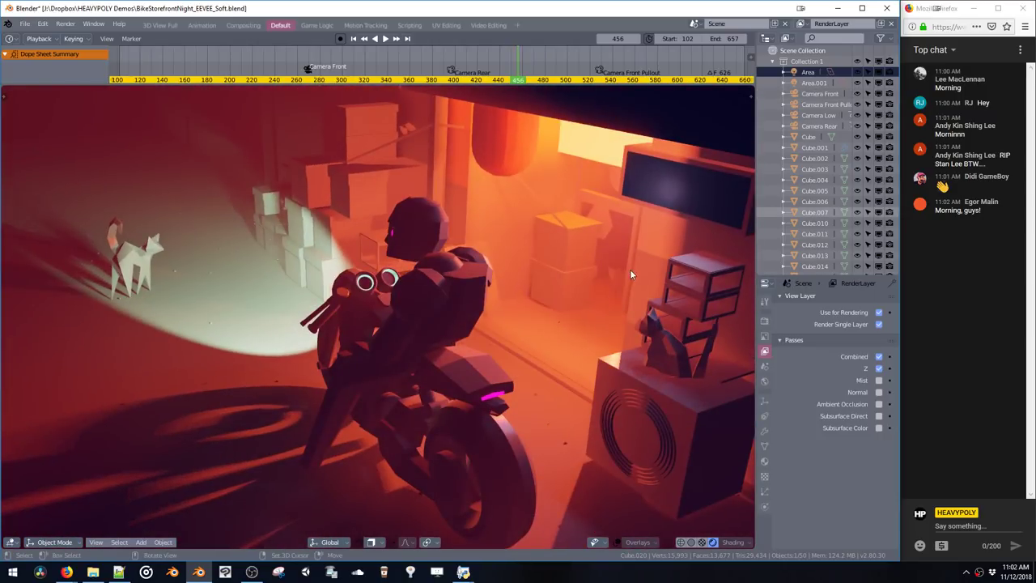
Free the Eevee scene's baked indirect lighting cache in the render settings
left_click(765, 335)
left_click(765, 321)
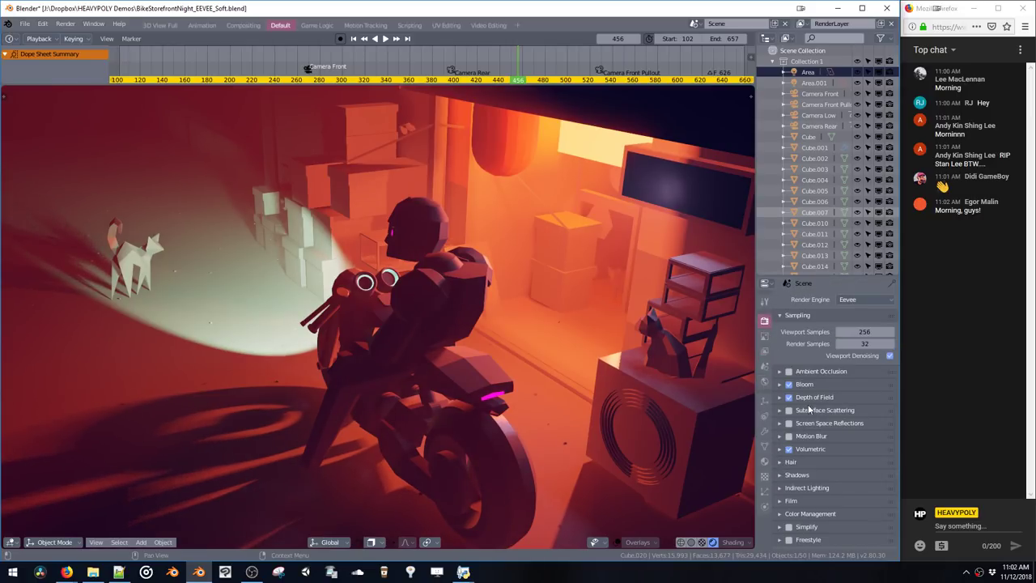
left_click(780, 488)
left_click(834, 528)
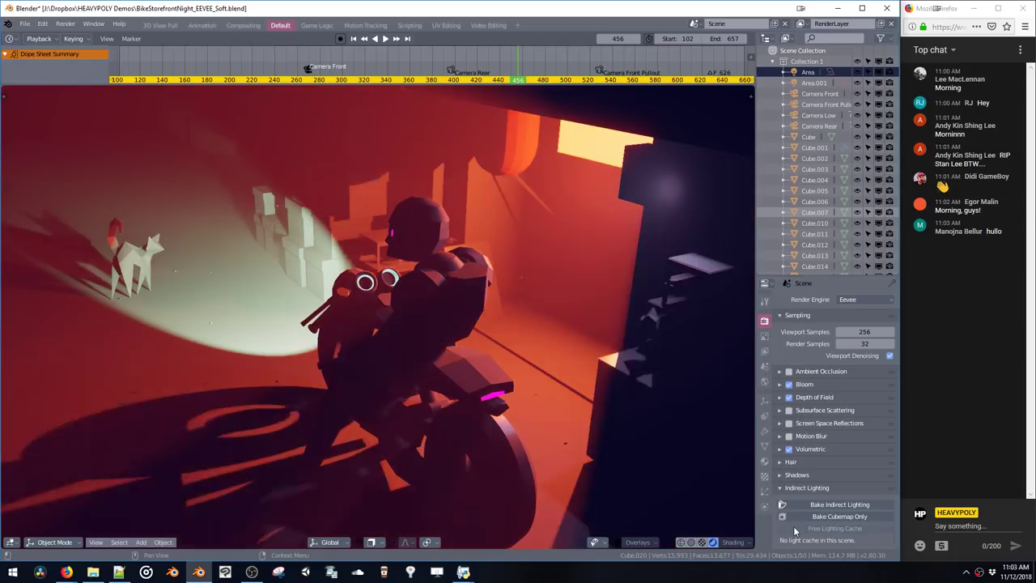
Add an area light to the scene
middle_click_drag(483, 328, 531, 351)
key("shift+a")
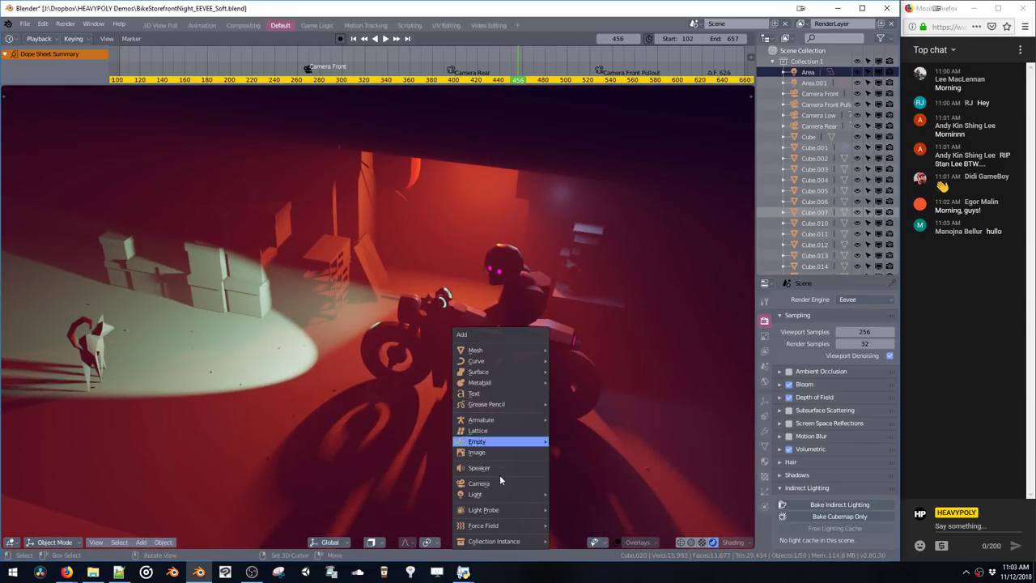
mouse_move(497, 492)
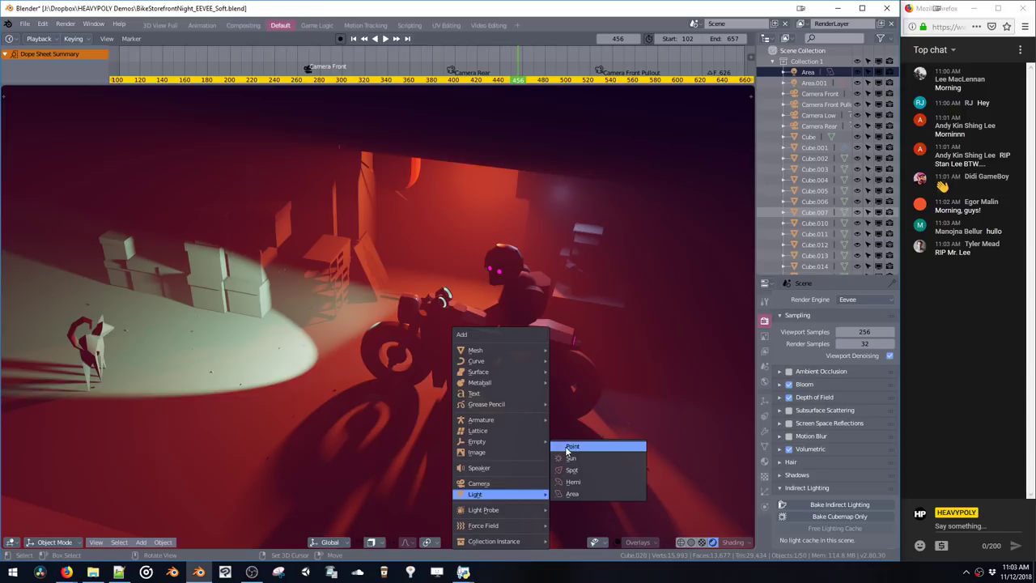
left_click(572, 493)
Move the area light about -3 along Y near the motorcycle, and raise it about 1.38 along Z
middle_click_drag(389, 316, 413, 314)
key("g")
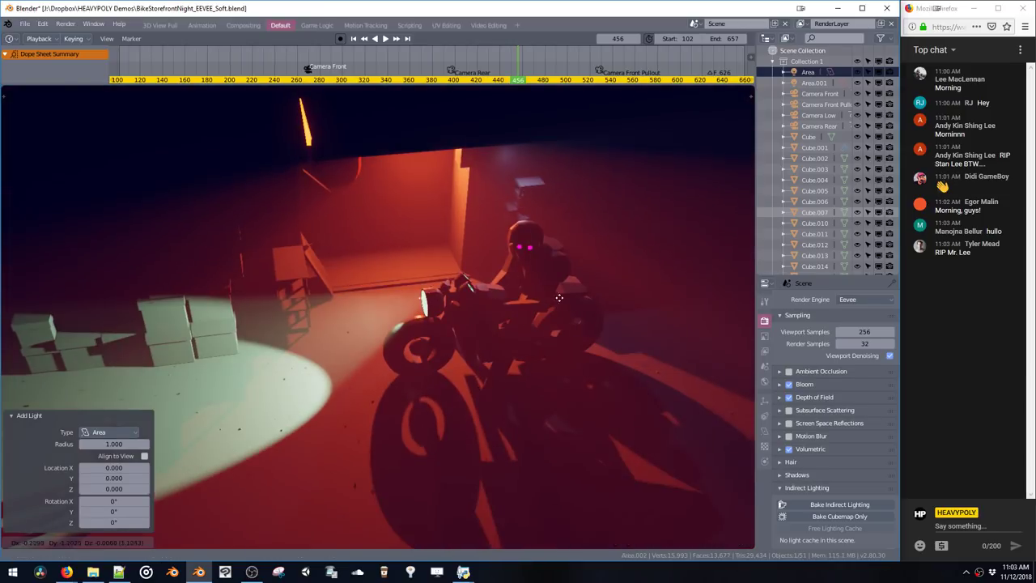
left_click(604, 233)
key("z")
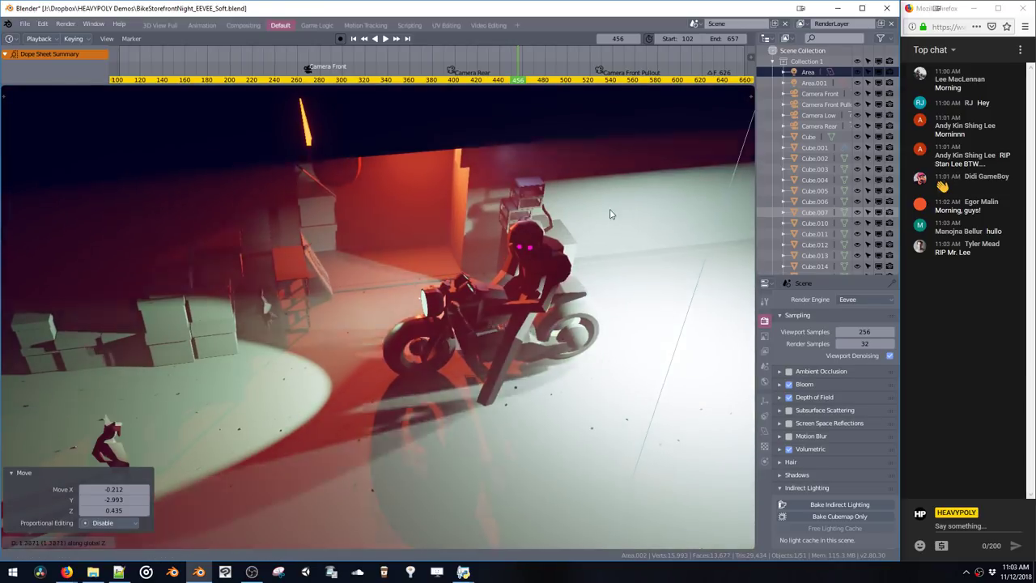
left_click(608, 215)
middle_click_drag(583, 242, 567, 274)
Set the area light's energy to 0.02
key("v")
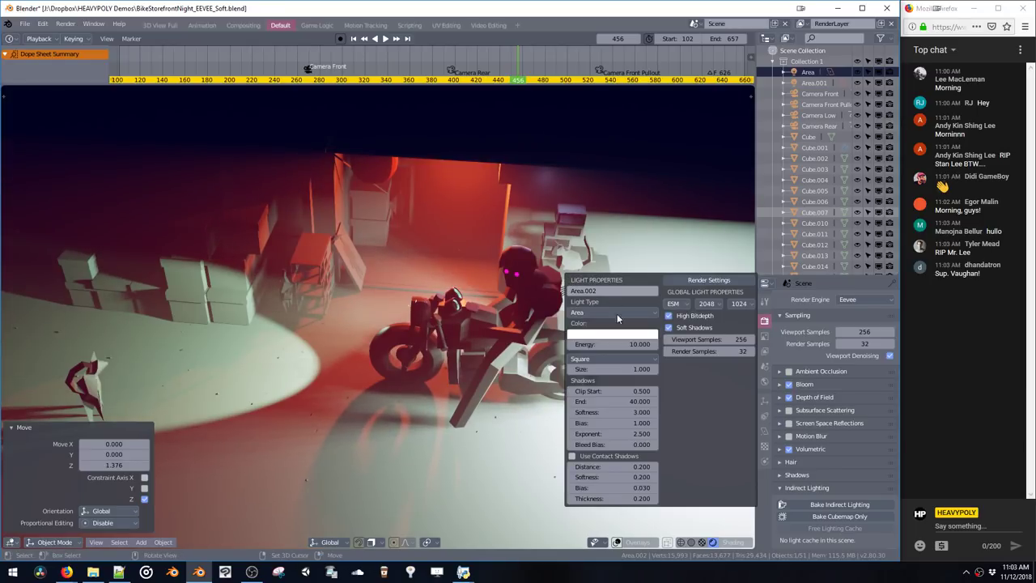
left_click(613, 344)
type("1")
key("Return")
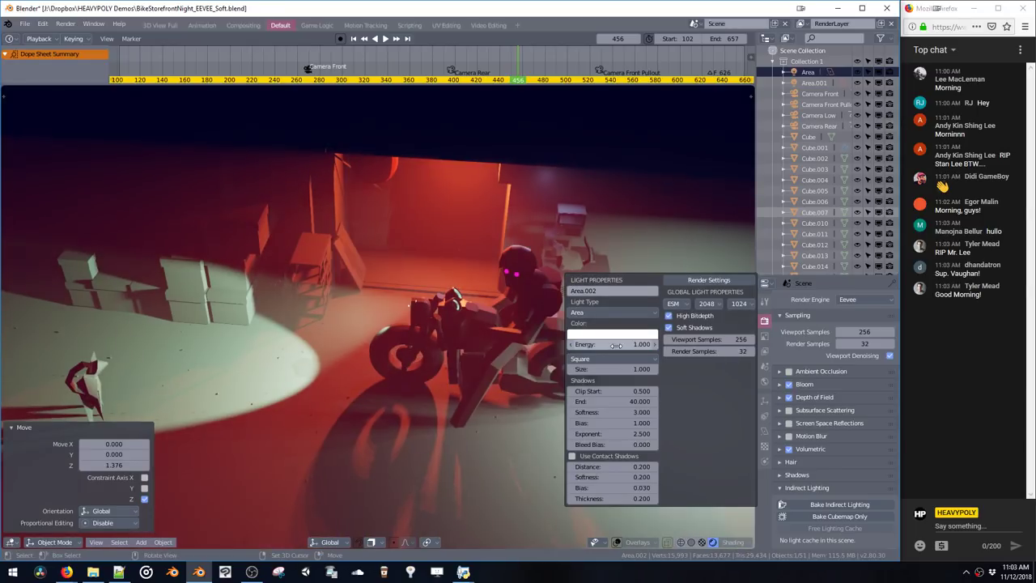
left_click(615, 346)
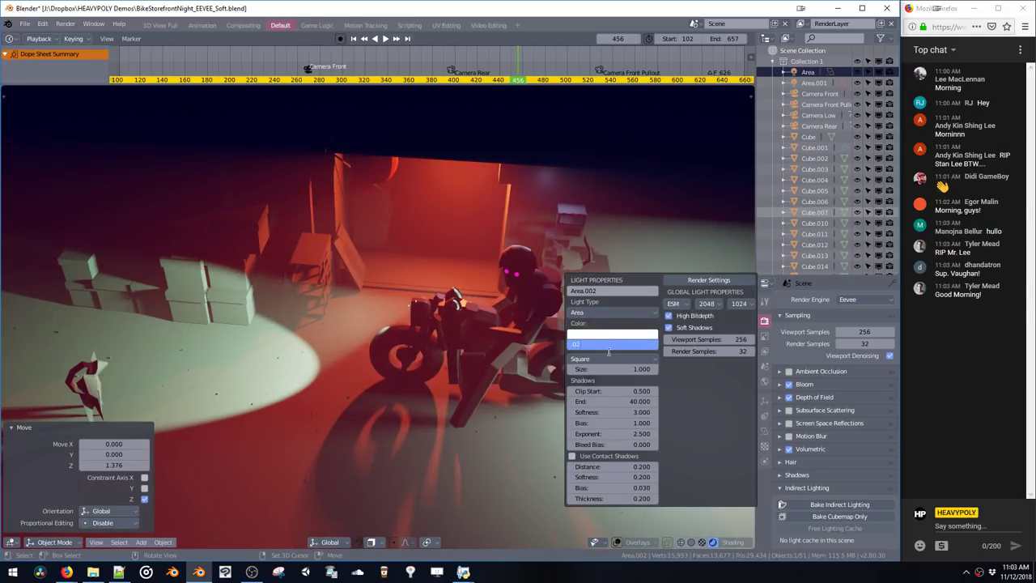
type(".02")
key("Return")
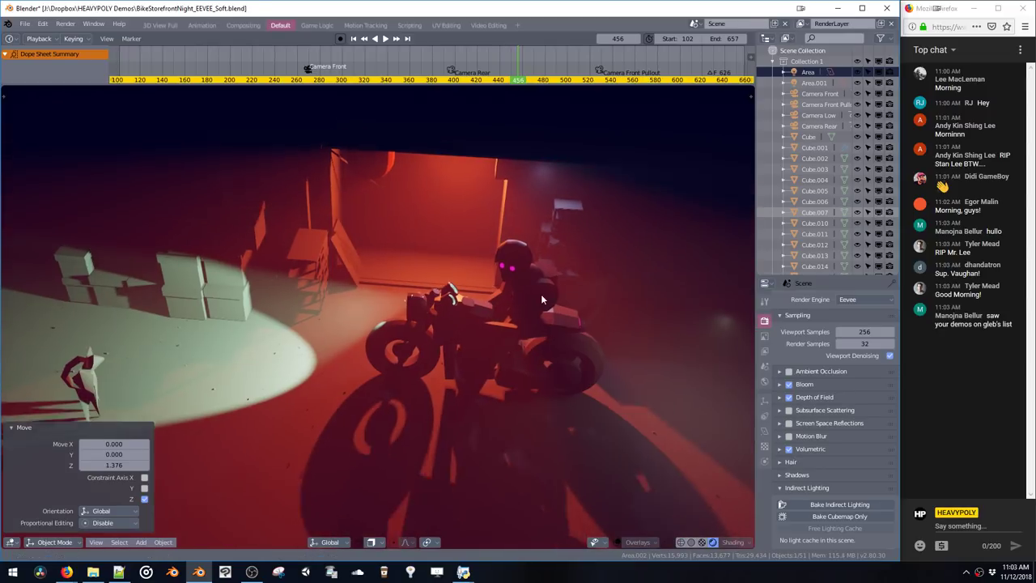
Move the area light about 1.36 along the global Y axis
middle_click_drag(542, 299, 576, 309)
key("g")
key("y")
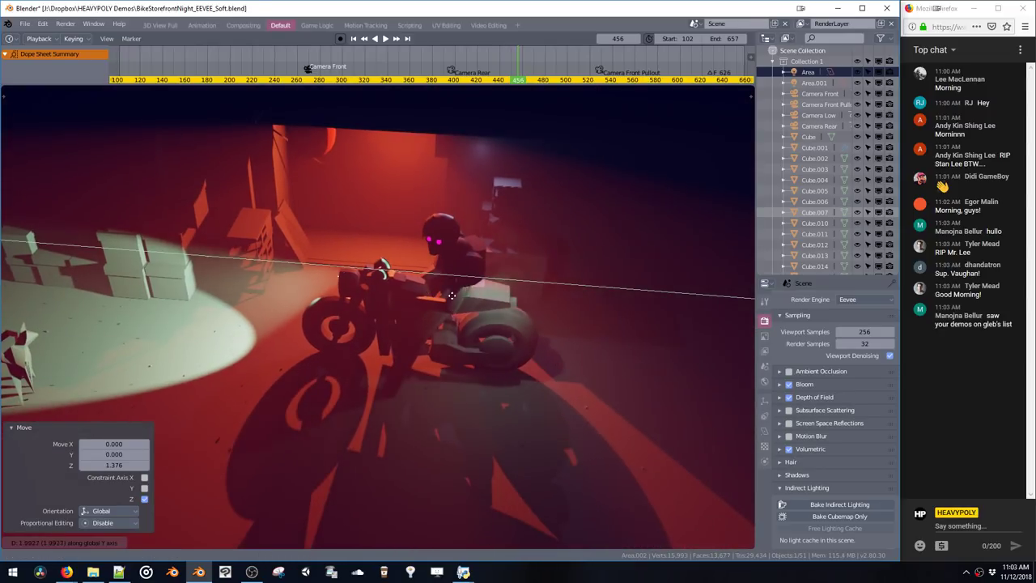
left_click(569, 349)
Change the area light's shape to Rectangle and increase its Y size into a long strip
key("v")
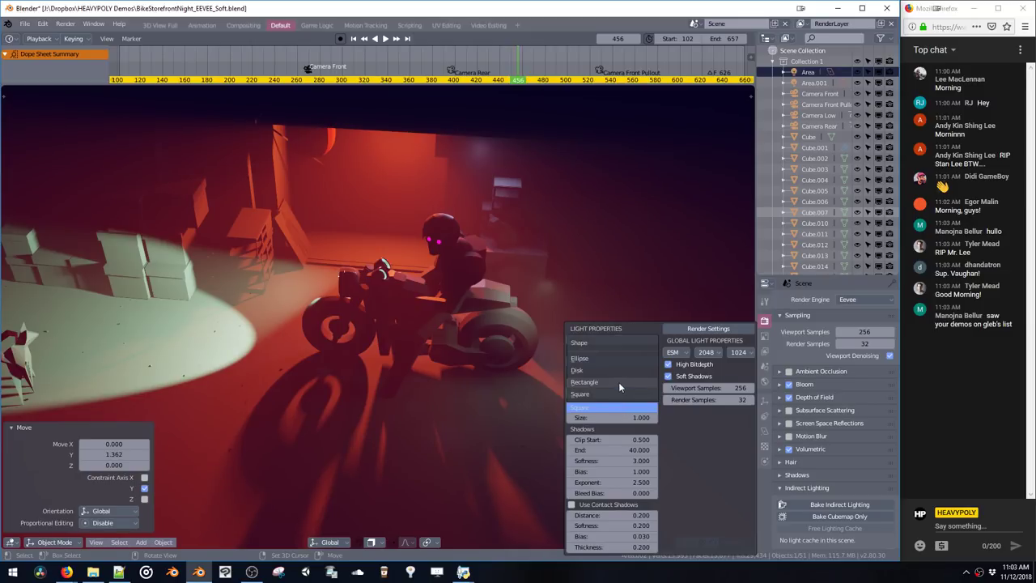
left_click(618, 382)
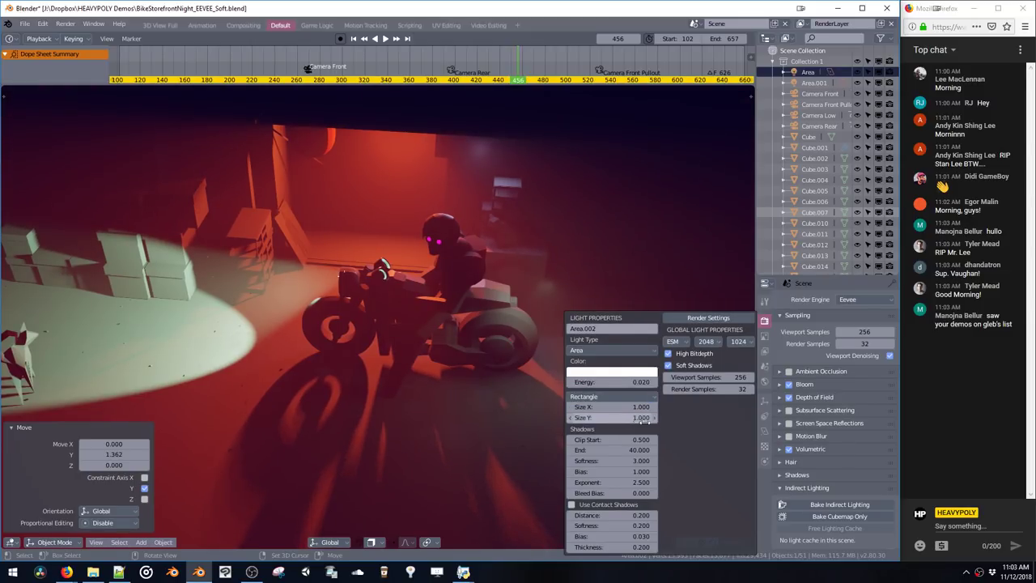
left_click_drag(643, 418, 784, 450)
Move the strip light about -1.3 along X and rotate it around the global X axis
middle_click_drag(539, 292, 535, 295)
key("g")
key("x")
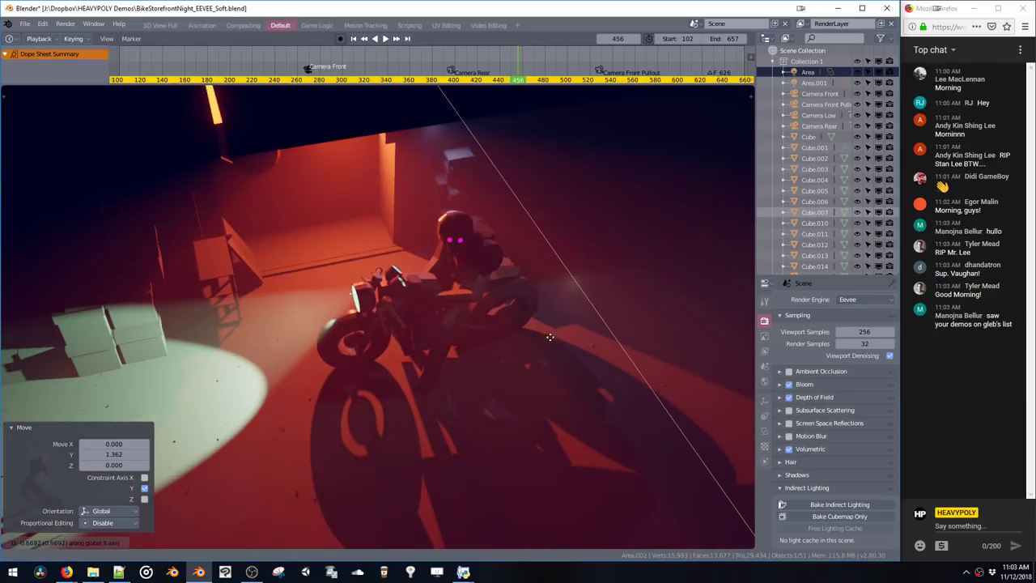
left_click(557, 361)
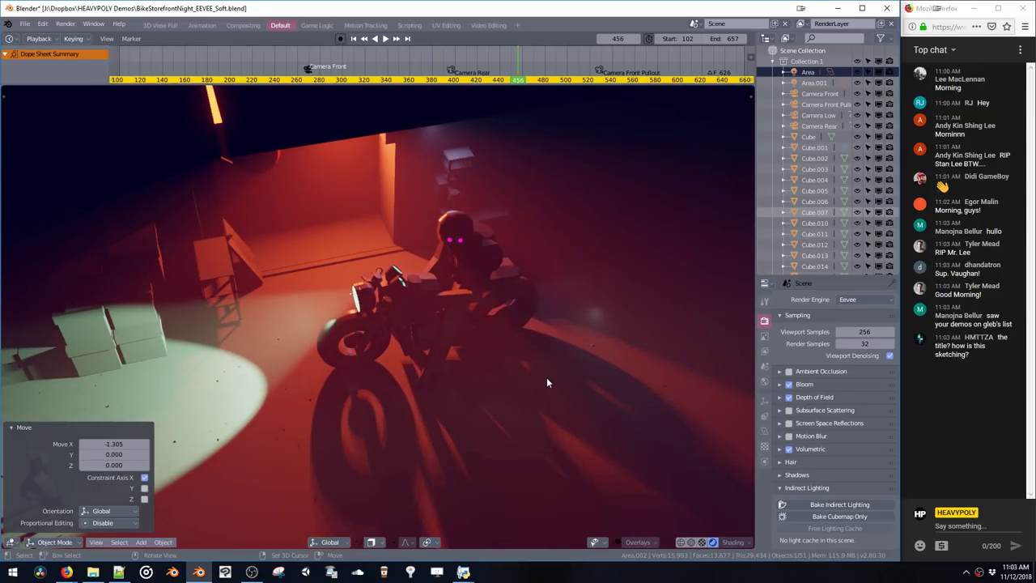
key("g")
key("x")
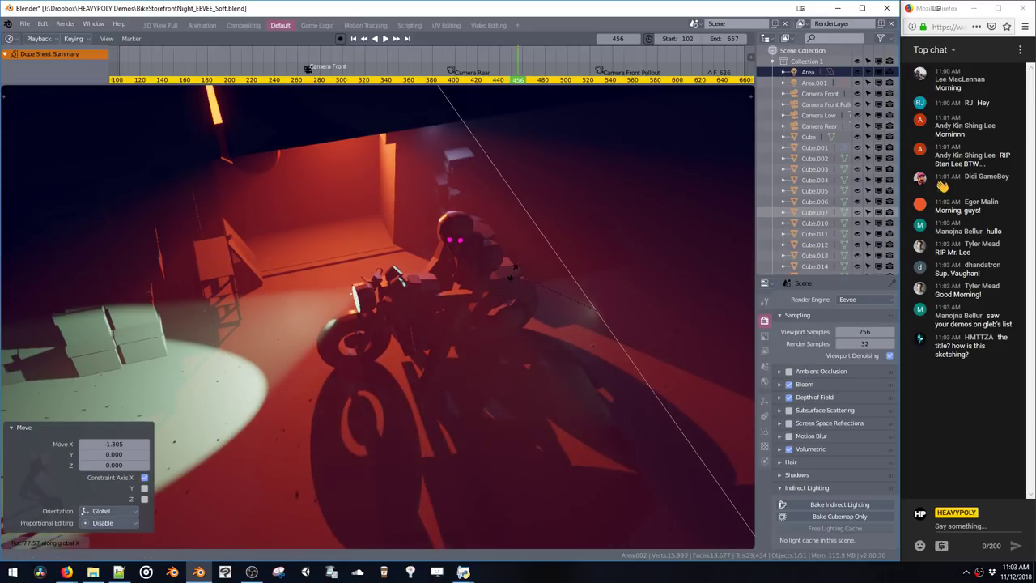
left_click(513, 288)
Adjust the strip light's height along Z and shift it about -0.61 along X
middle_click_drag(510, 309, 438, 269)
key("g")
key("z")
left_click(437, 251)
key("g")
key("x")
left_click(360, 259)
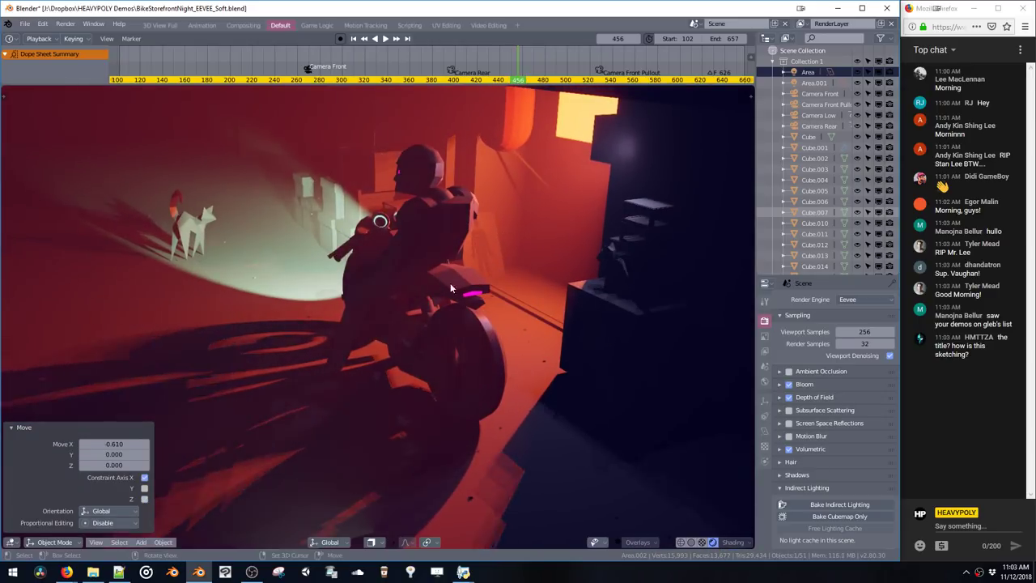
Move the strip light about -0.71 along the global Y axis
middle_click_drag(361, 260, 490, 302)
key("g")
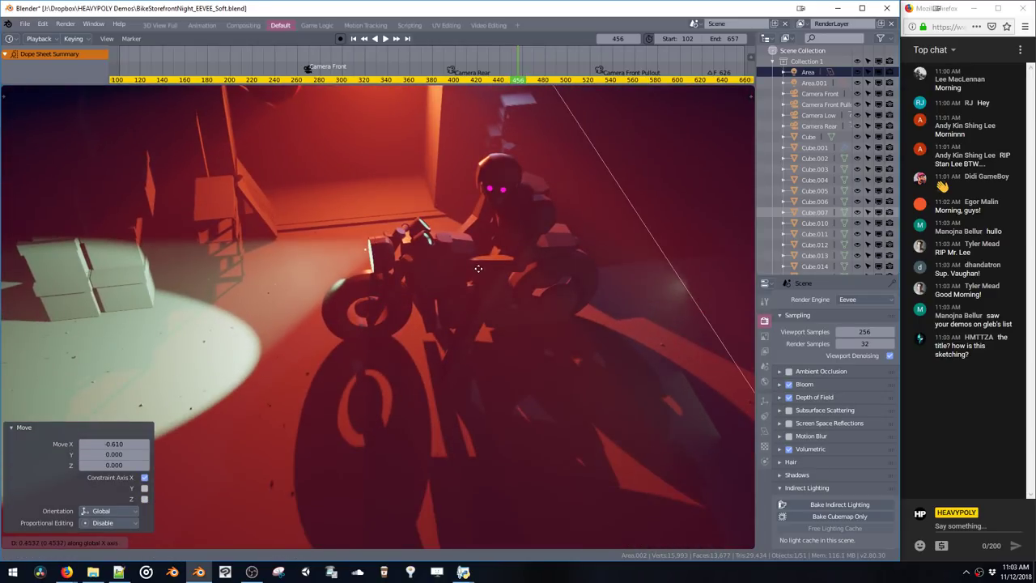
key("y")
left_click(473, 244)
middle_click_drag(473, 244, 490, 279)
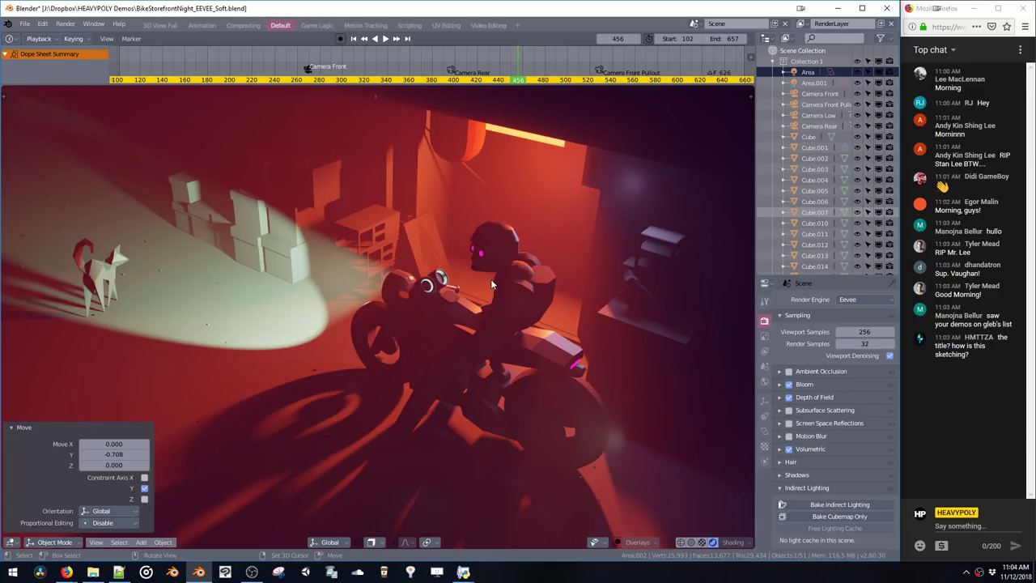
Show the viewport overlays and select the strip area light near the motorcycle
middle_click_drag(384, 245, 450, 284)
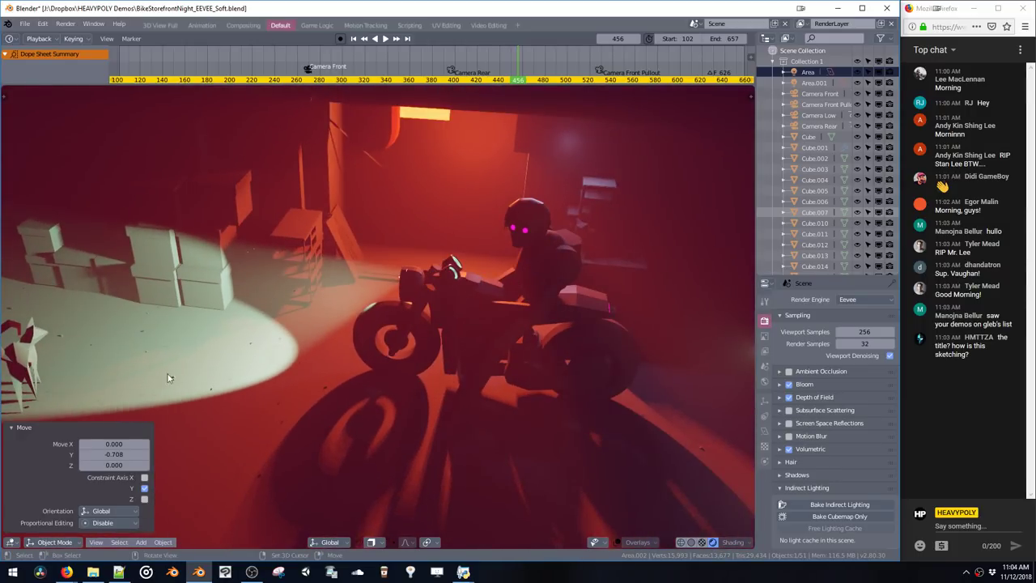
middle_click_drag(571, 301, 536, 326)
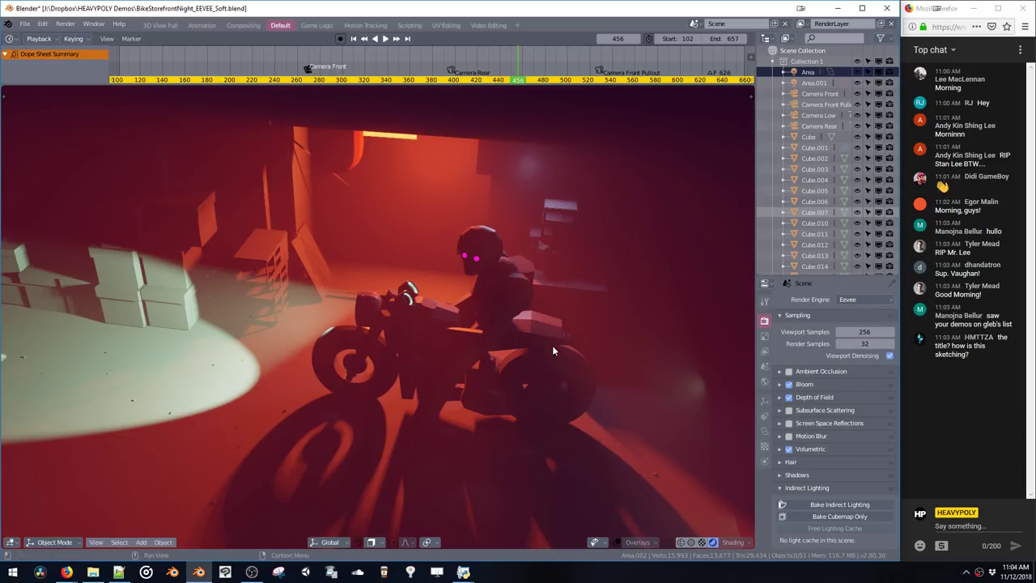
mouse_move(489, 358)
middle_mouse_down()
mouse_move(456, 336)
mouse_move(453, 355)
mouse_move(464, 348)
mouse_move(505, 359)
middle_mouse_up()
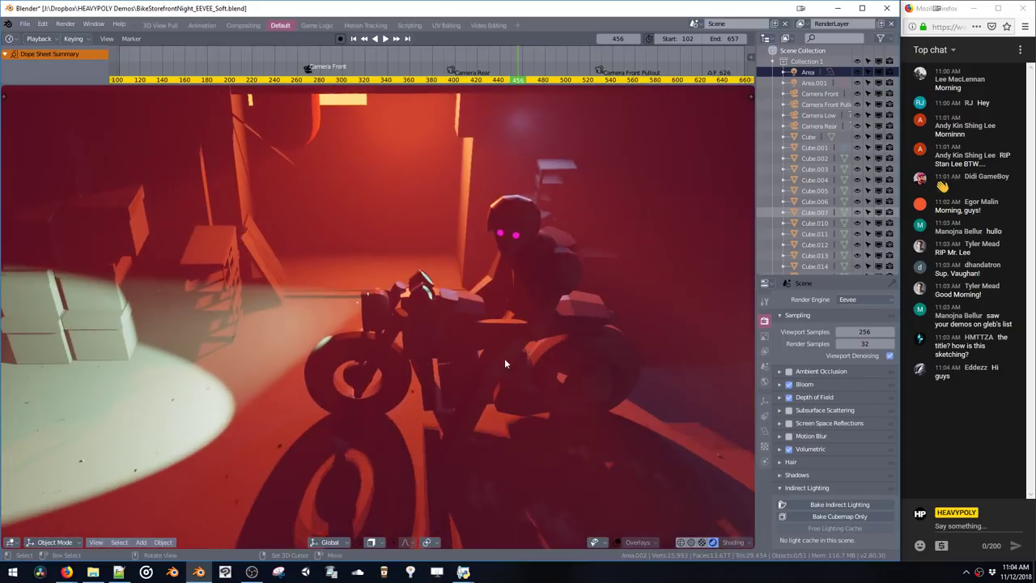
middle_click_drag(405, 354, 571, 351)
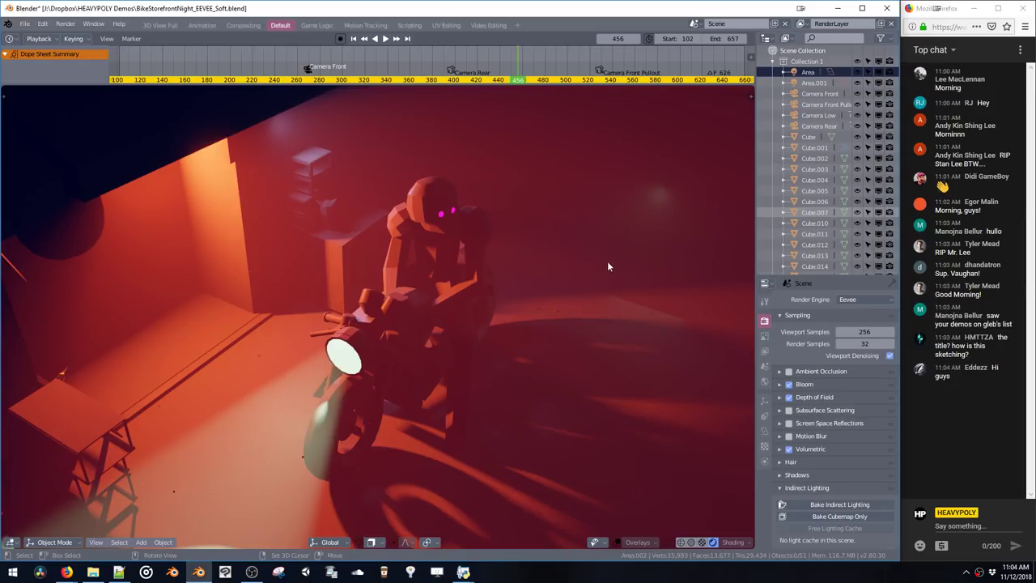
left_click(661, 197)
key("alt+shift+z")
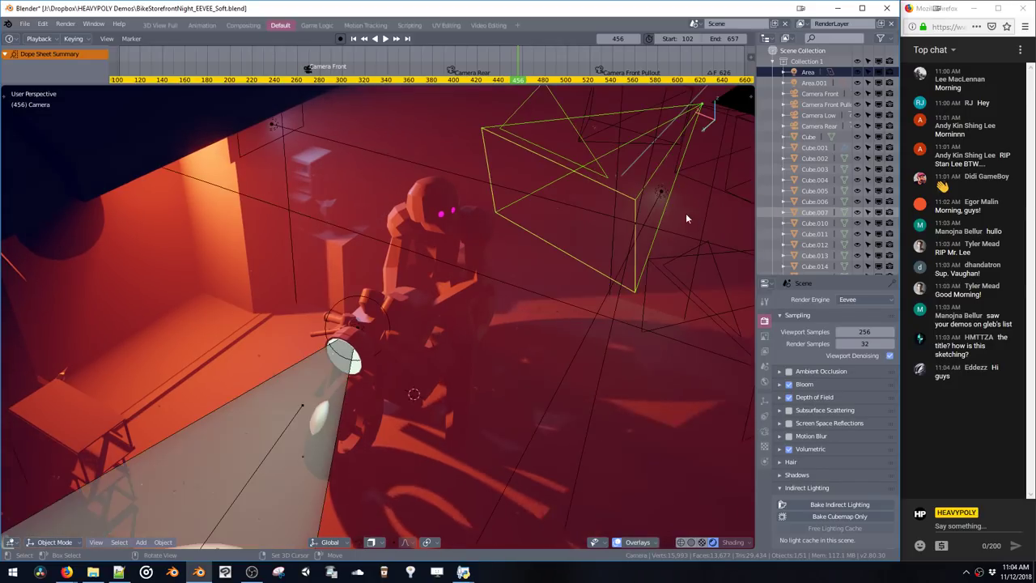
left_click(661, 197)
Rotate the strip light freehand from a low view of the street
middle_click_drag(661, 197, 594, 290)
middle_click_drag(525, 304, 508, 307)
key("r")
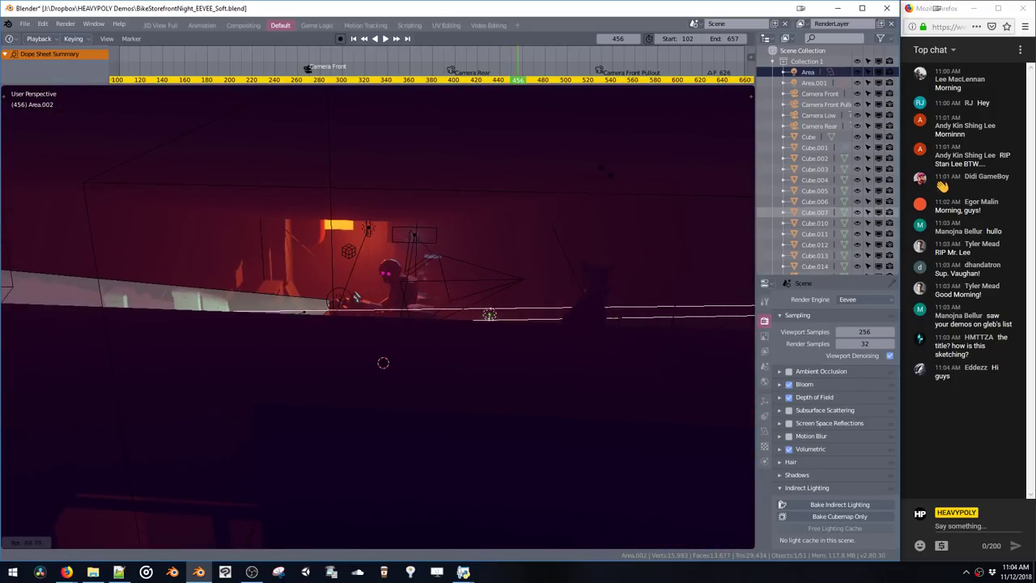
left_click(551, 236)
Raise the strip light along Z and reposition it along X beside the motorcycle
middle_click_drag(551, 236, 467, 241)
key("g")
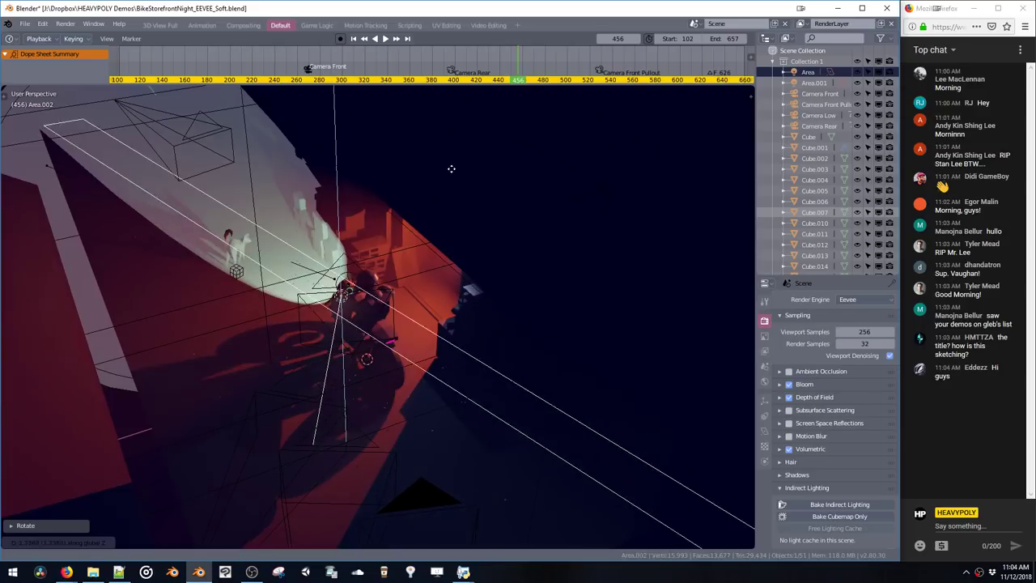
left_click(428, 191)
key("g")
key("x")
left_click(290, 241)
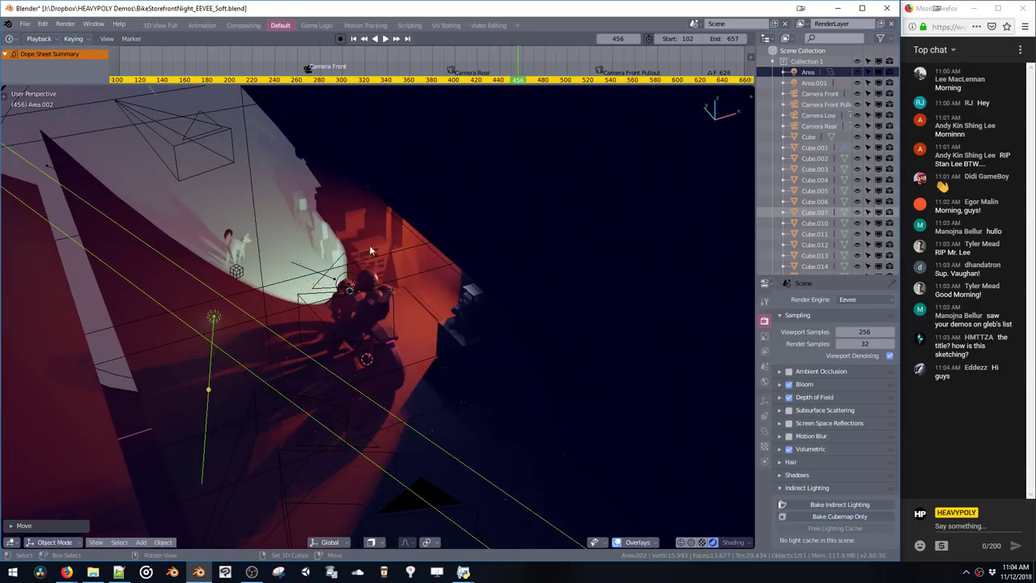
Scale the strip area light down slightly freehand over the street
middle_click_drag(369, 246, 400, 287)
key("s")
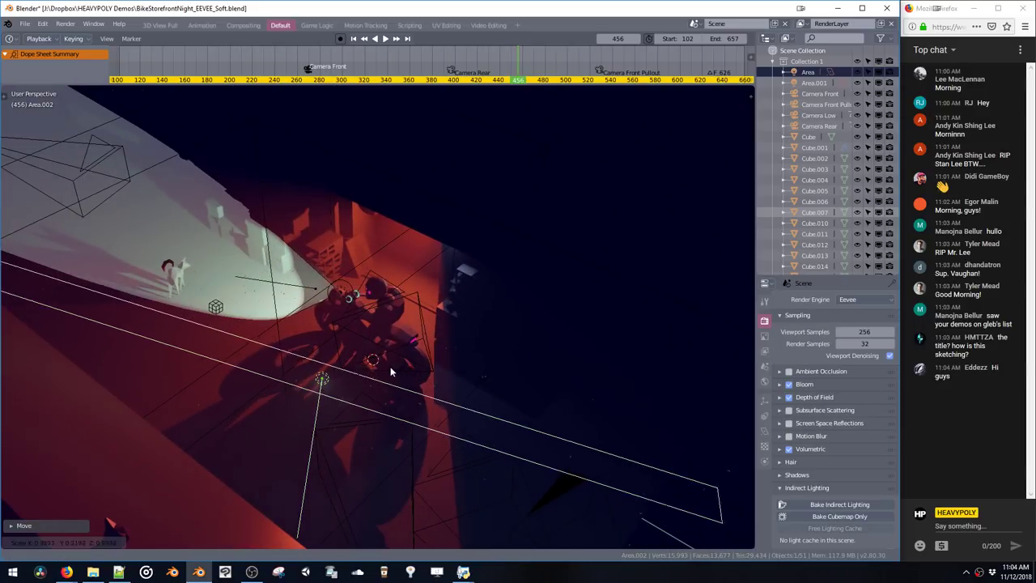
left_click(391, 369)
Colour the strip light saturated blue and raise its energy to 0.240
middle_click_drag(391, 368, 523, 373)
key("ctrl+shift+v")
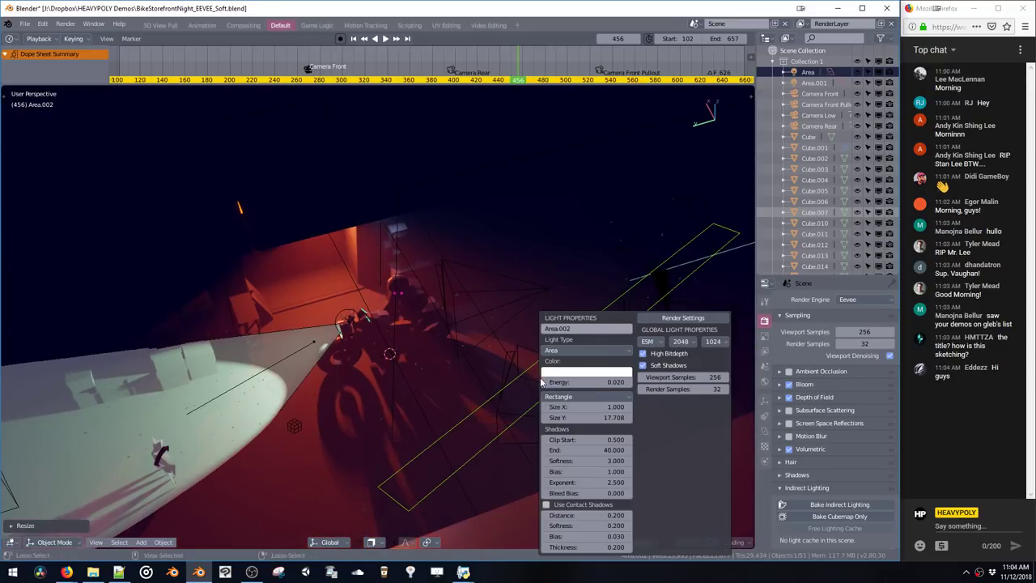
left_click(600, 372)
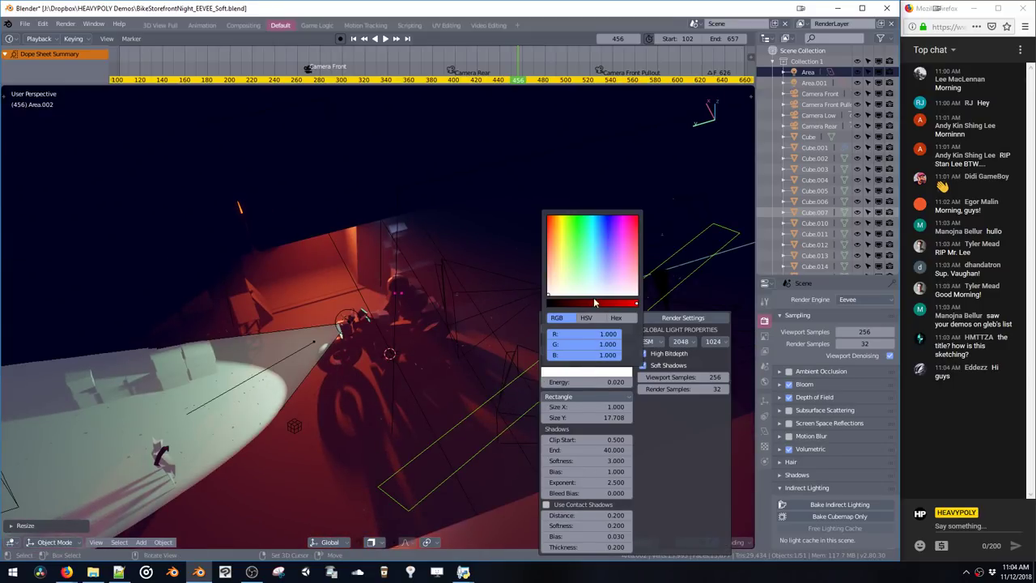
left_click(605, 232)
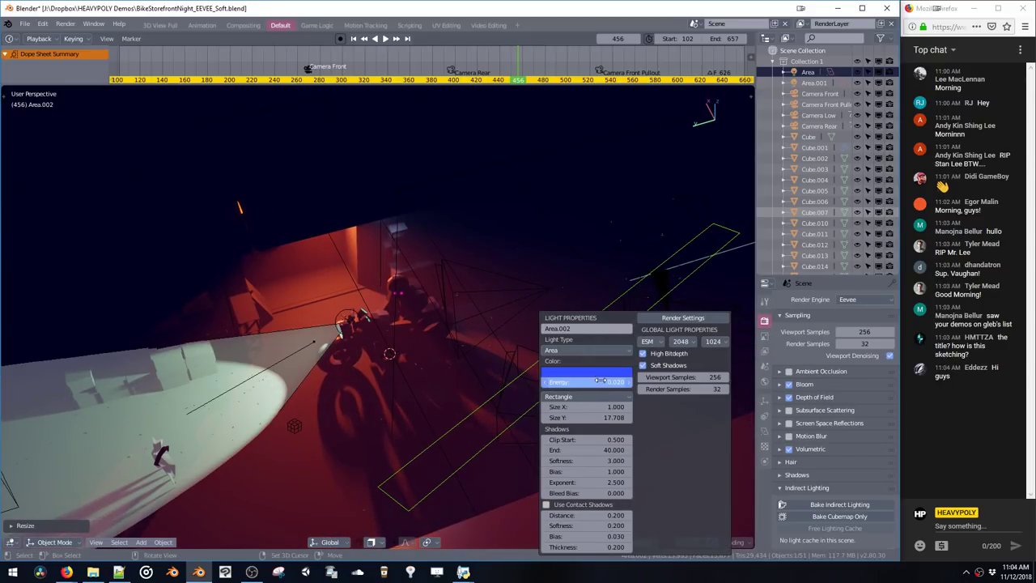
left_click_drag(600, 381, 607, 380)
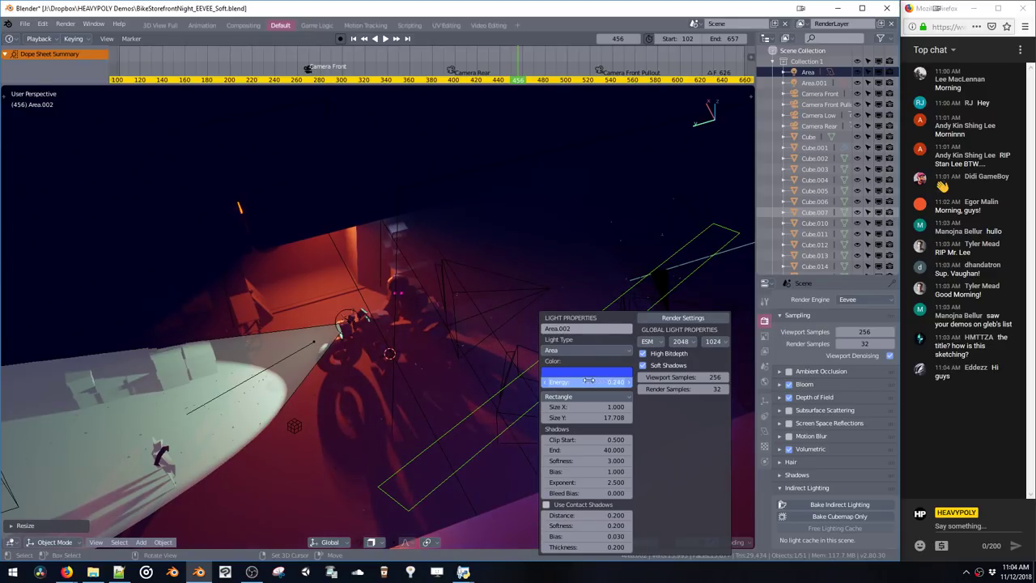
Lower the strip light along the global Z axis toward the street beside the motorcycle
key("g")
key("z")
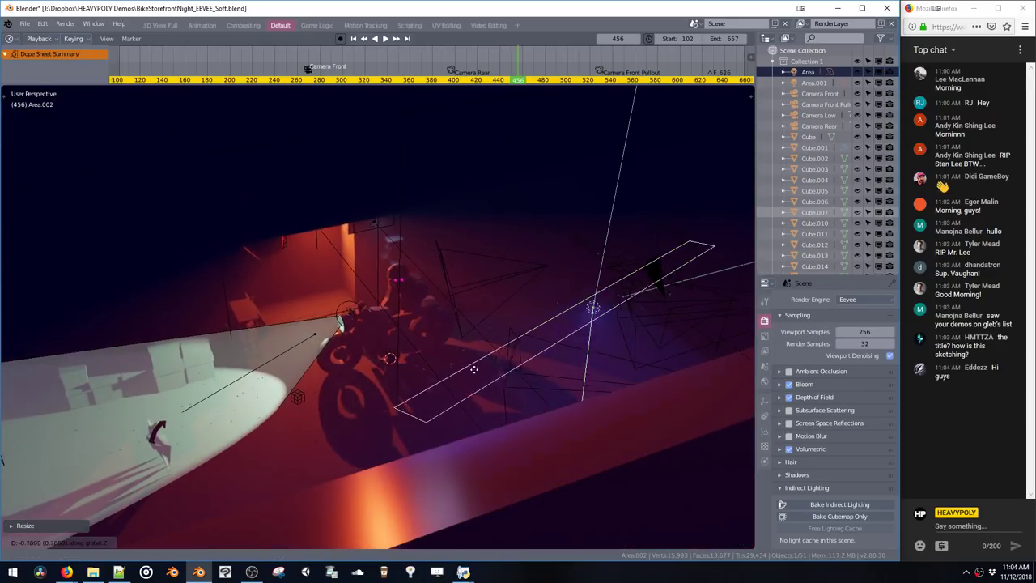
left_click(462, 408)
Rotate the strip light freehand from several views so that it aims at the motorcycle and rider
middle_click_drag(462, 408, 450, 298)
key("r")
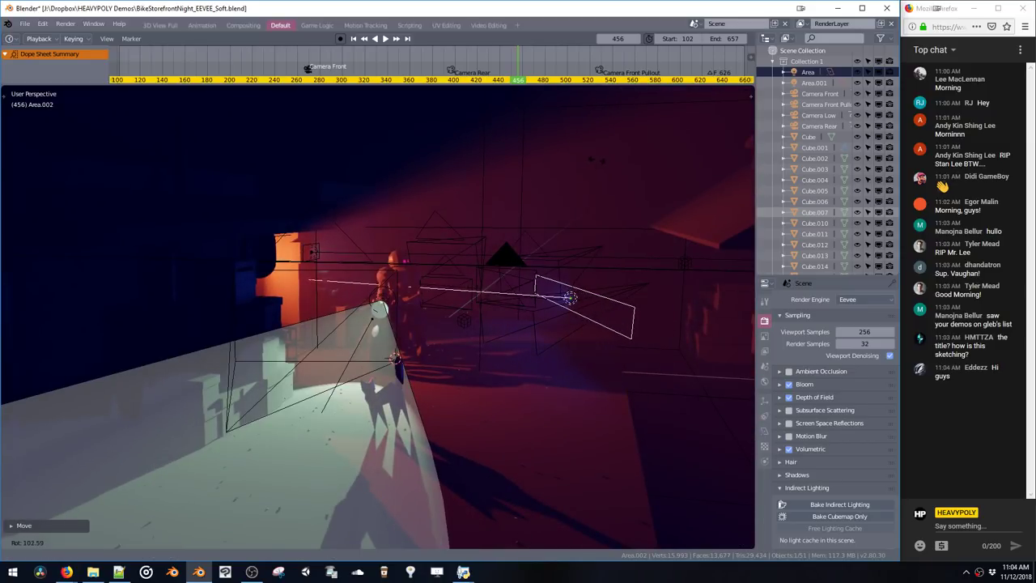
left_click(530, 245)
middle_click_drag(529, 245, 553, 265)
key("r")
left_click(441, 293)
middle_click_drag(439, 293, 316, 297)
key("r")
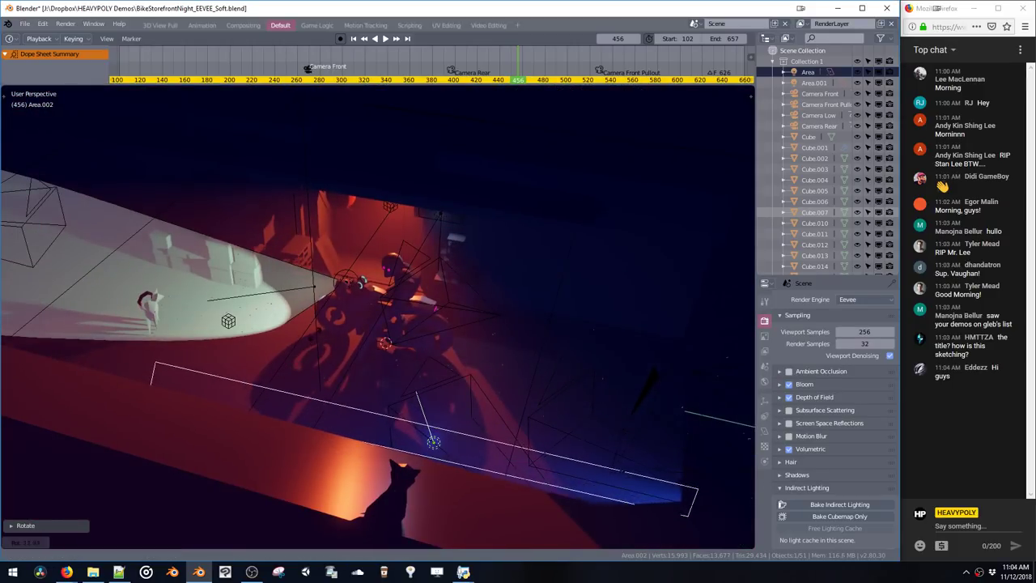
left_click(419, 415)
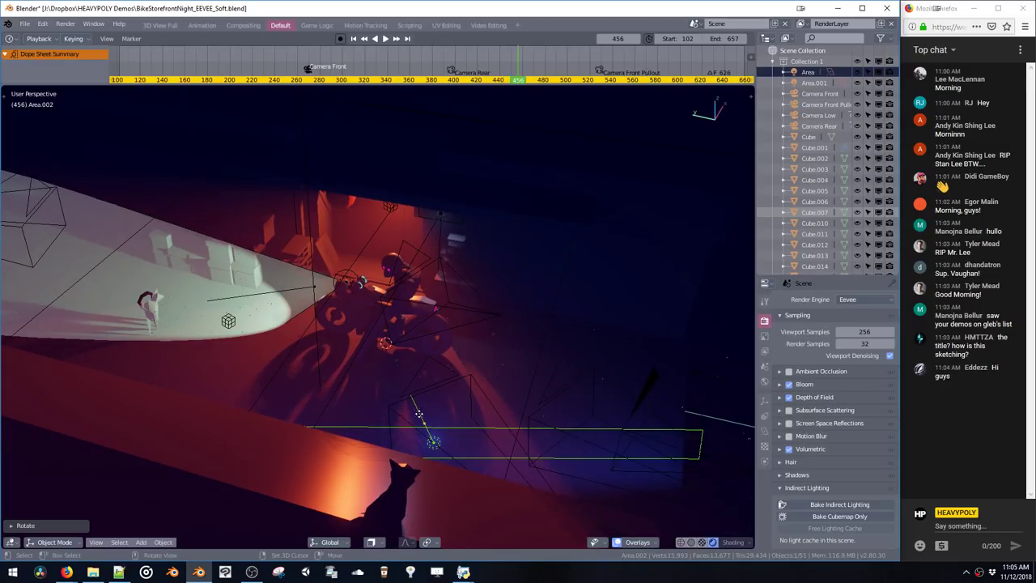
key("r")
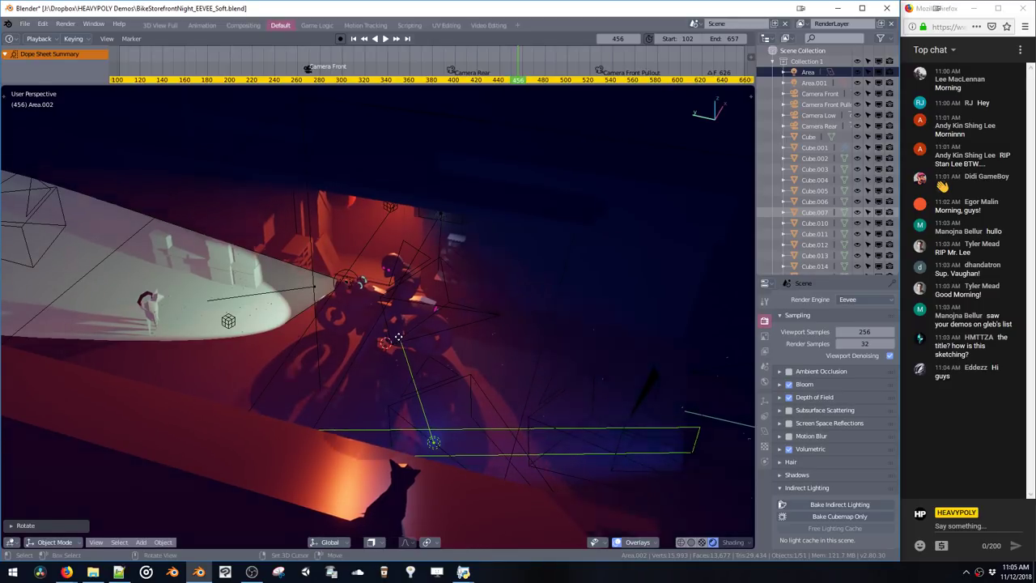
Hide the viewport overlays with Clean Mode and view the scene through the camera behind the rider
mouse_move(399, 332)
middle_mouse_down()
mouse_move(357, 340)
mouse_move(321, 316)
mouse_move(370, 242)
mouse_move(431, 295)
middle_mouse_up()
key("z")
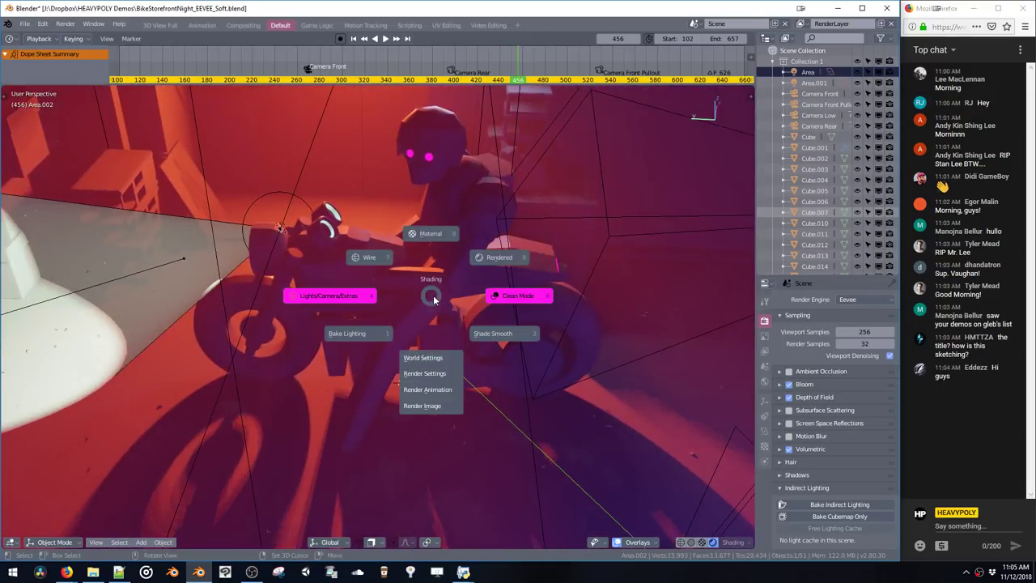
left_click(450, 296)
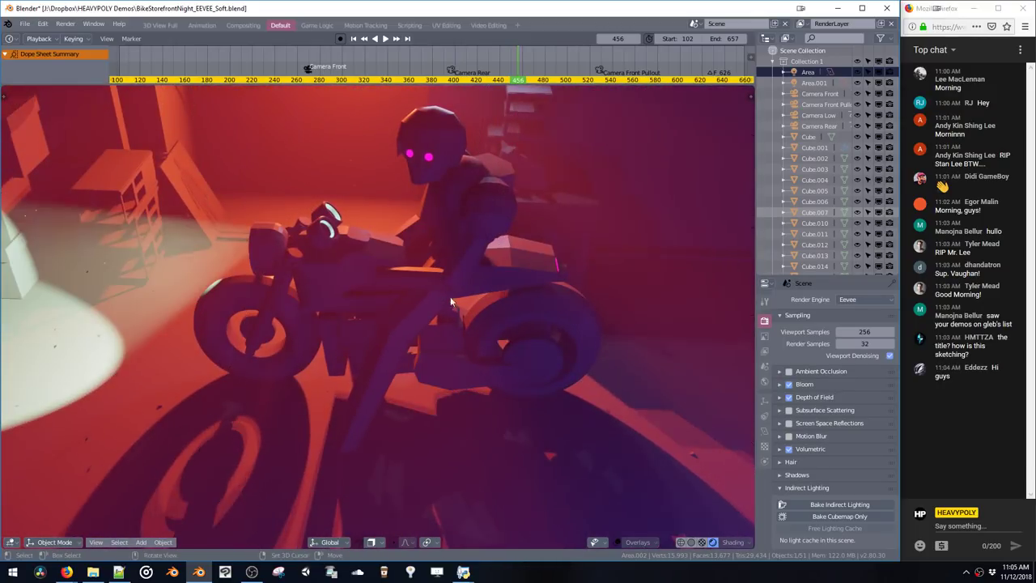
key("q")
left_click(397, 364)
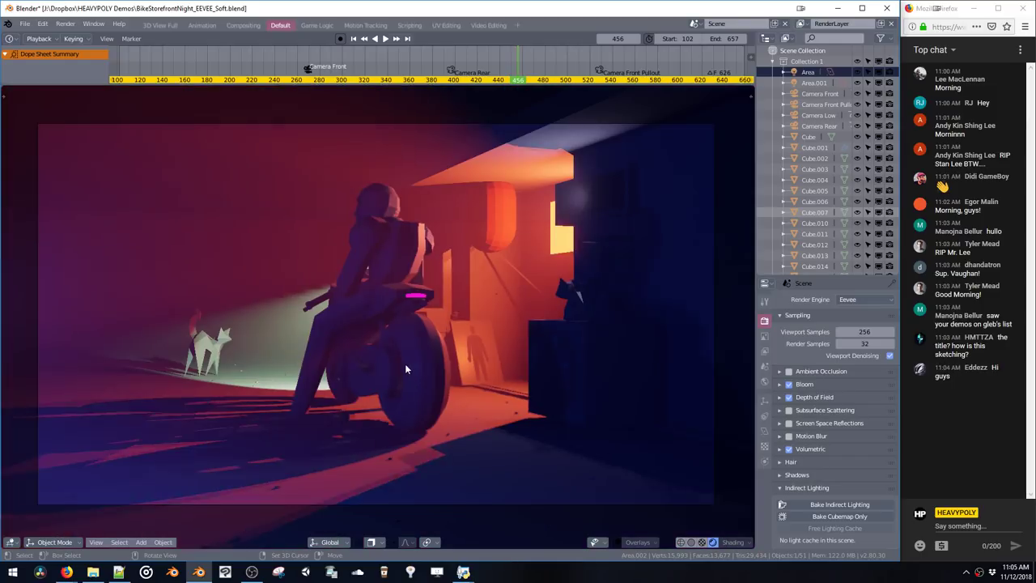
Reduce the strip light's energy to 0.112 while viewing through the camera
key("v")
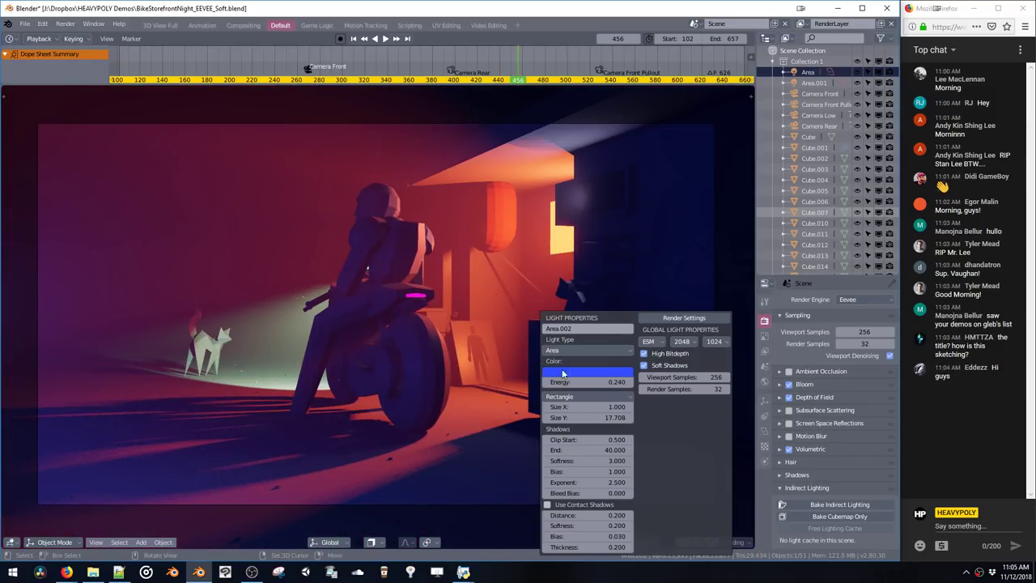
left_click_drag(609, 387, 470, 385)
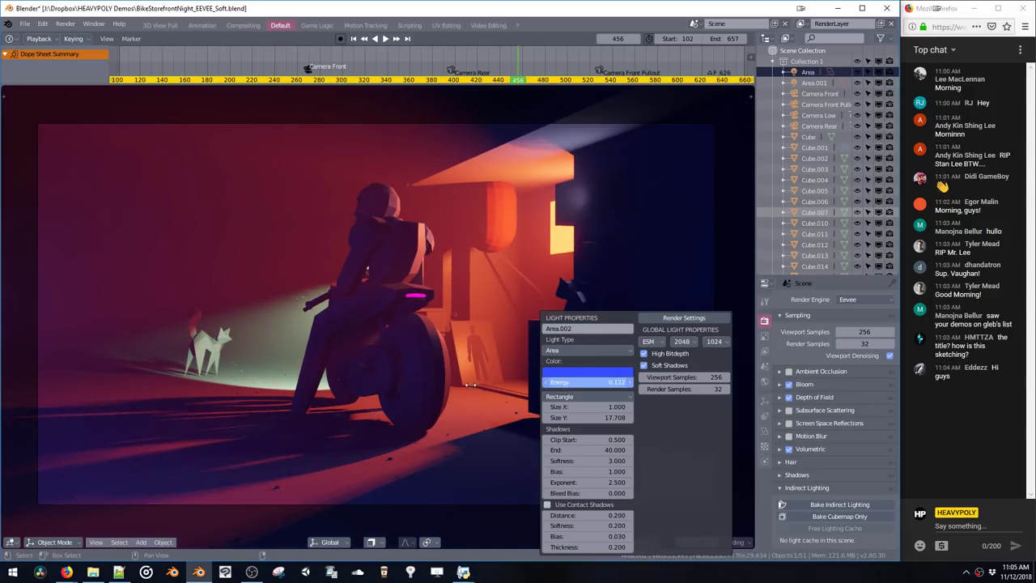
left_click_drag(281, 379, 259, 380)
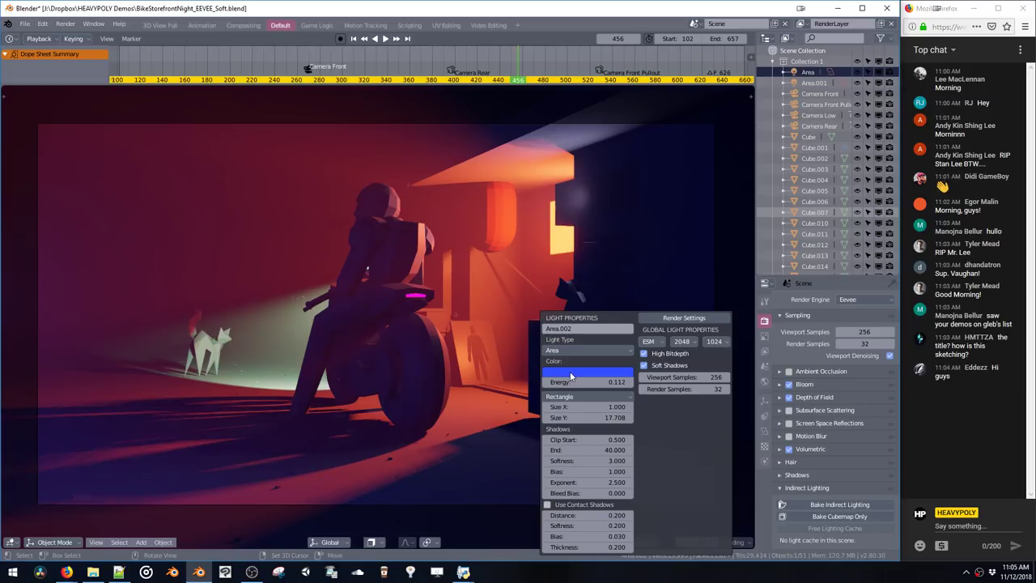
Try violet and blue tints for the strip light and settle on a light cyan colour
left_click(572, 372)
left_click_drag(558, 226, 551, 262)
left_click_drag(618, 229, 614, 261)
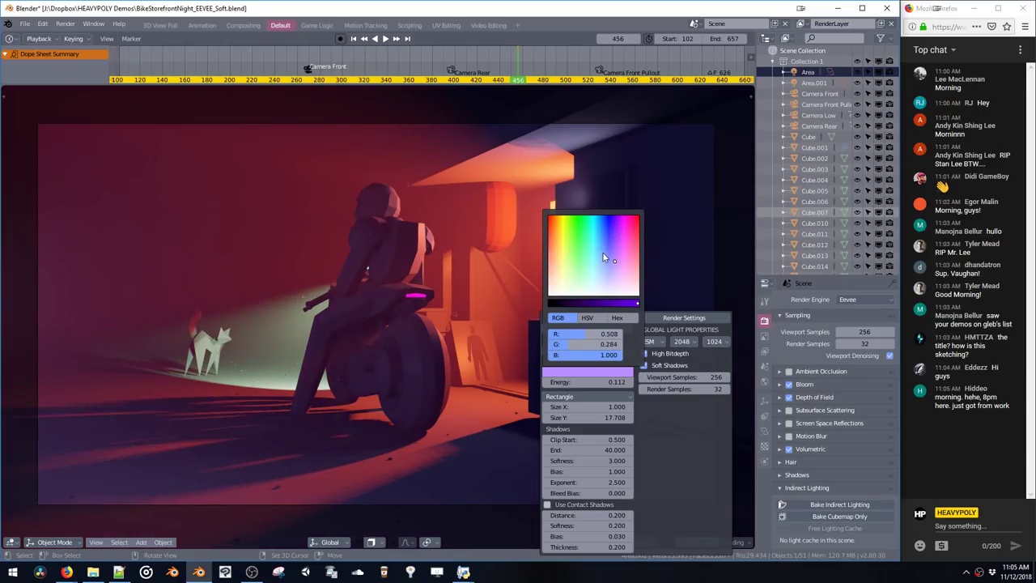
left_click(602, 252)
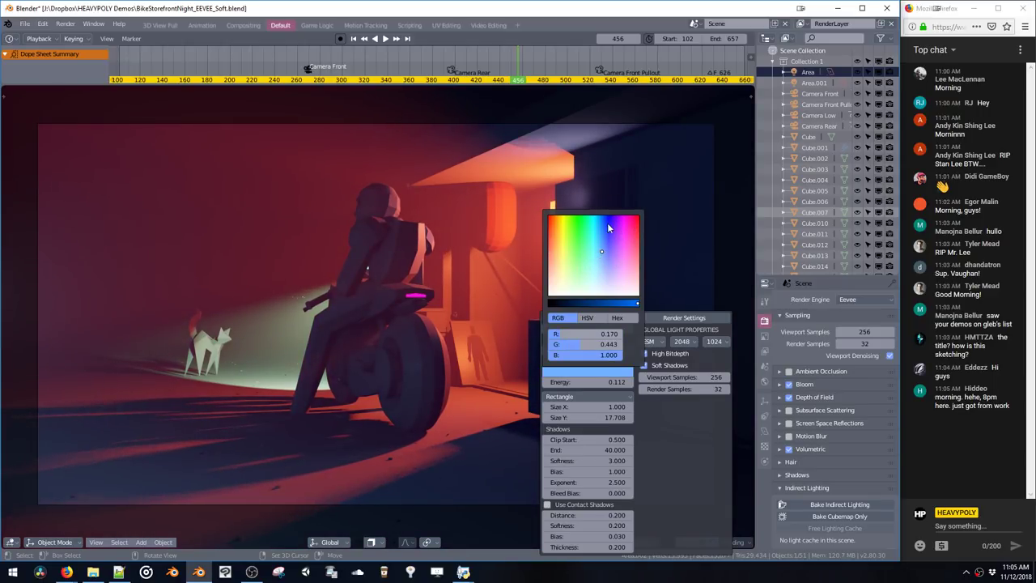
left_click(596, 268)
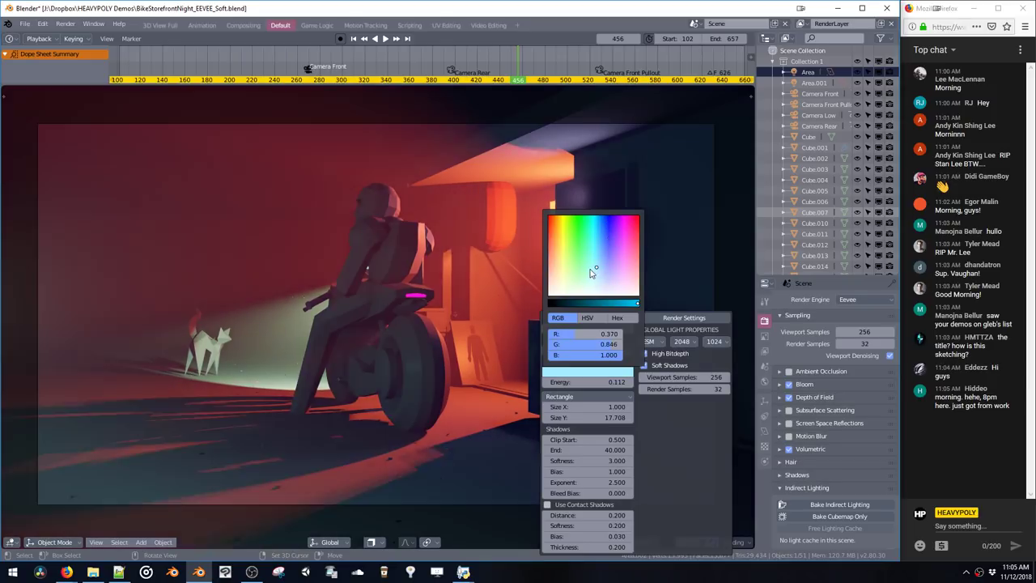
left_click(596, 260)
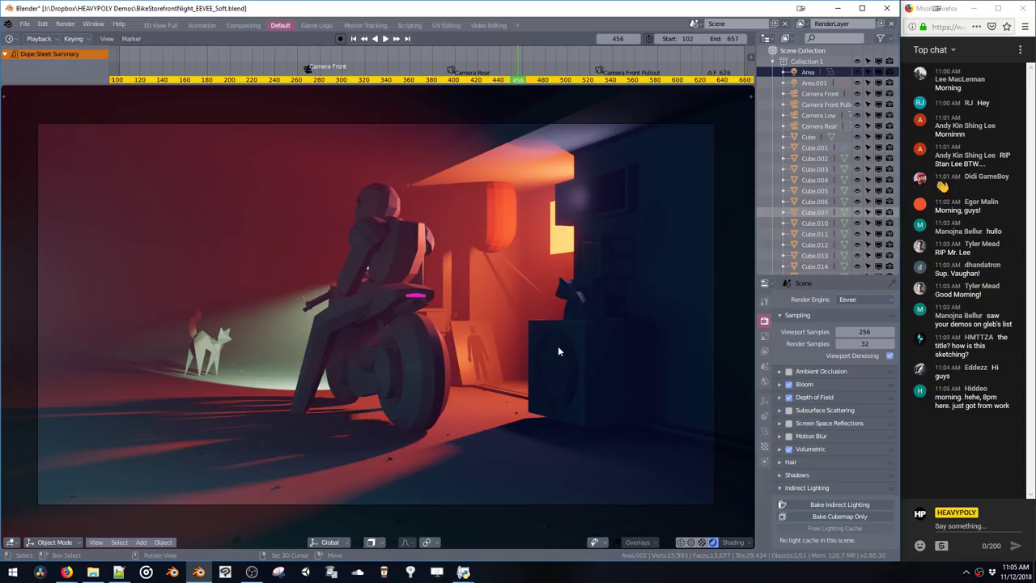
Set the strip light's energy to 0.05
key("v")
left_click(595, 382)
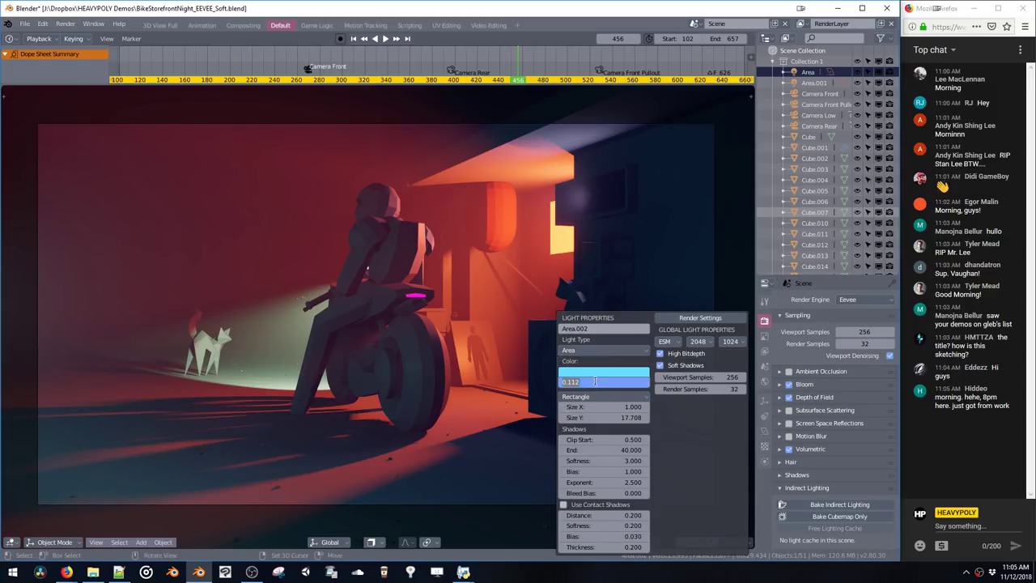
type("0.05")
key("Return")
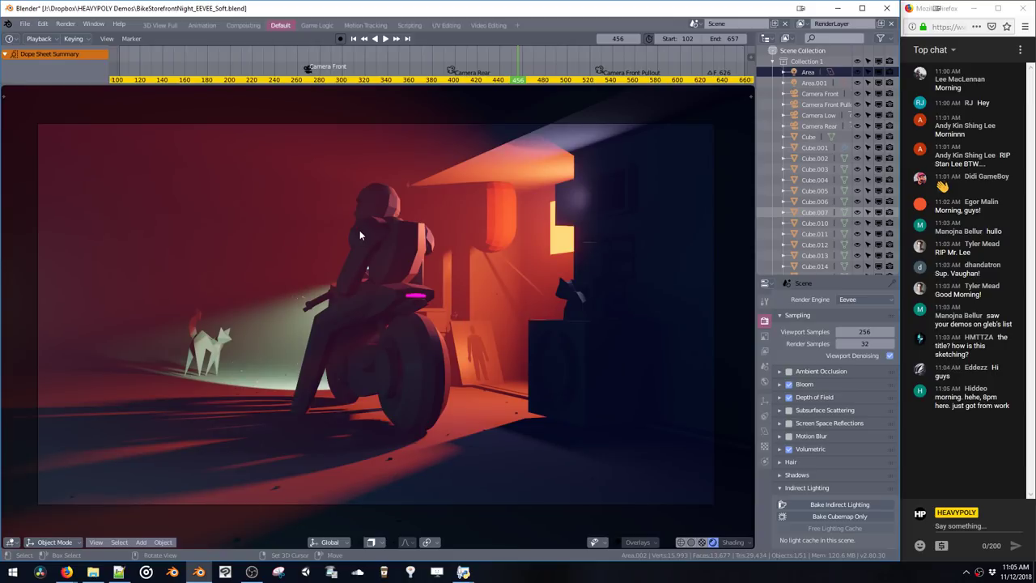
Play back the animation and pause on the front shot of the cat and motorcycle to check the lighting
key("q")
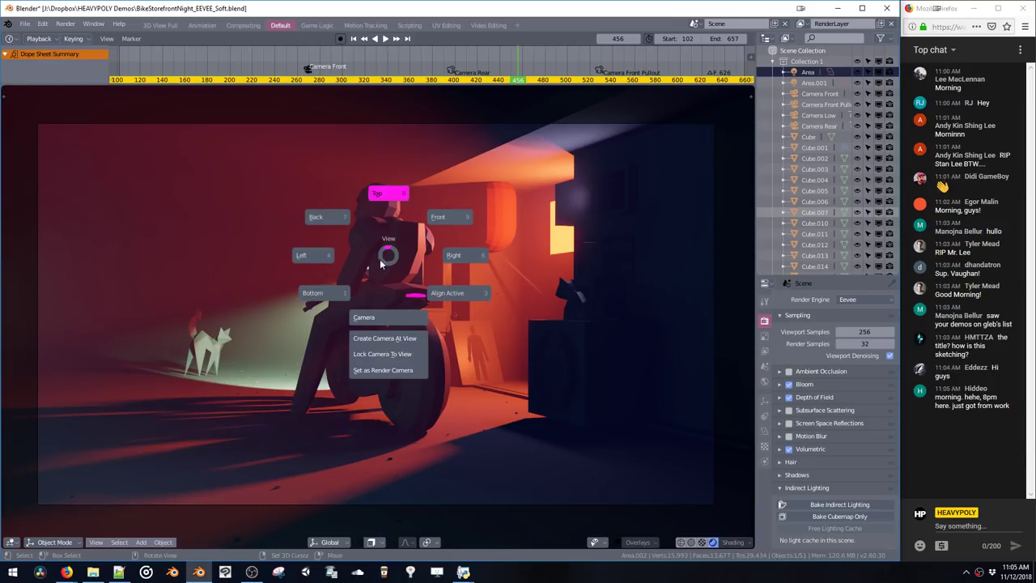
key("space")
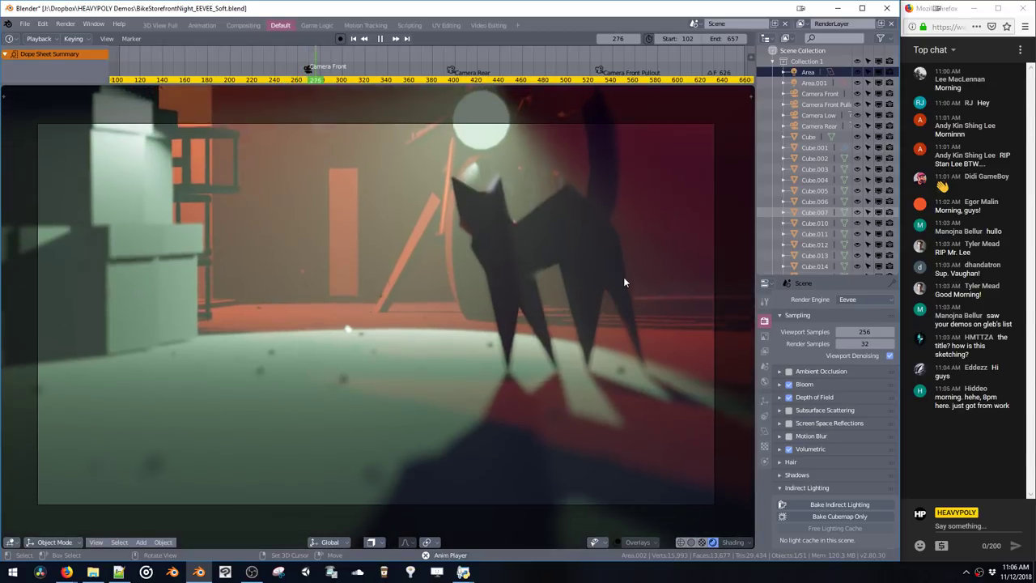
key("space")
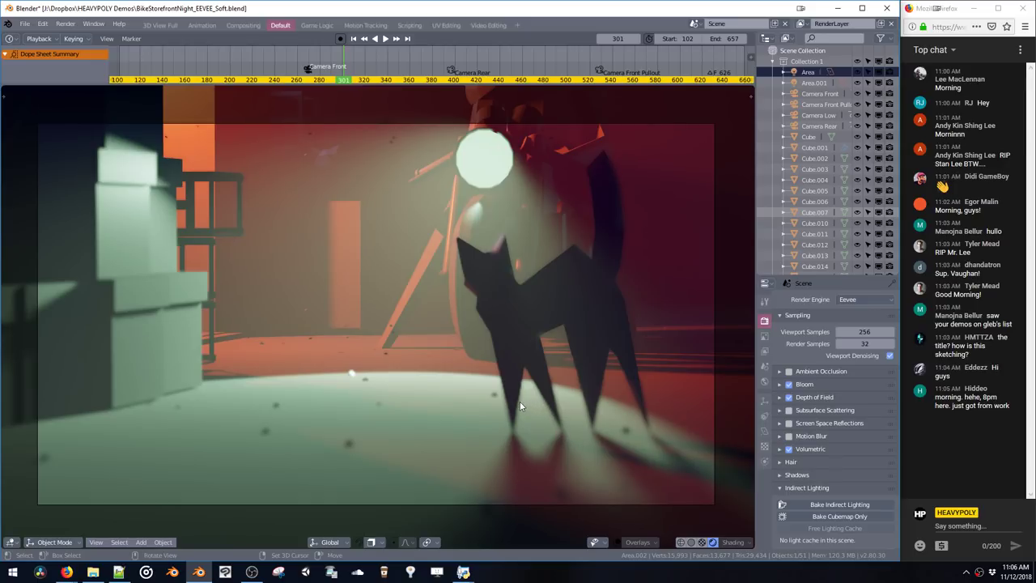
key("space")
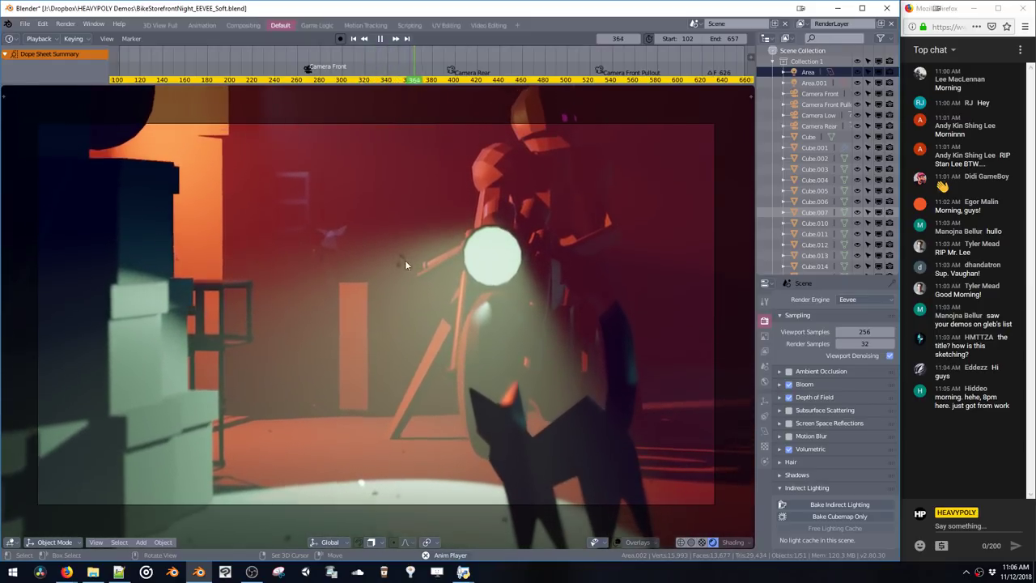
key("space")
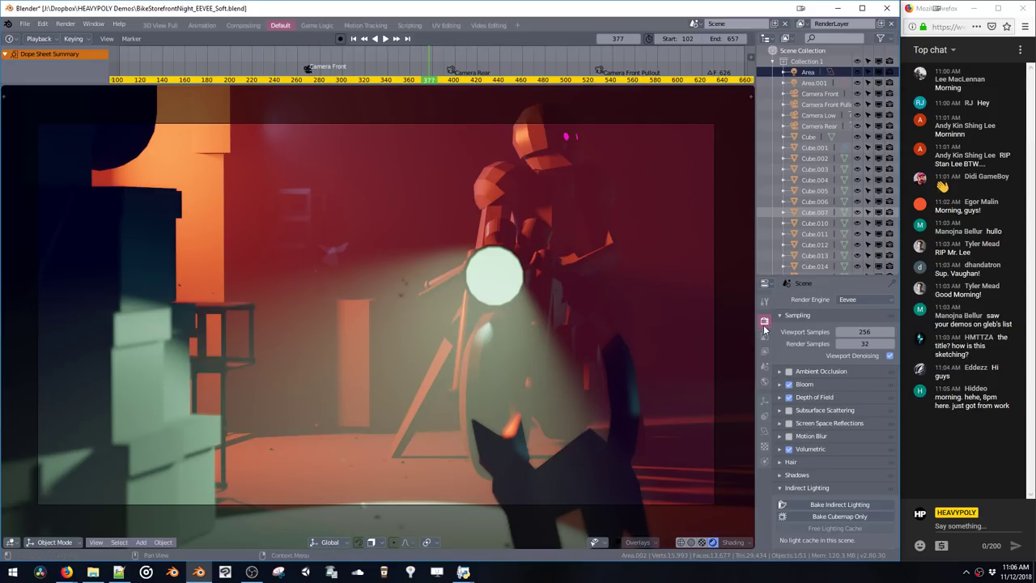
Expand the Eevee volumetric render settings and set the tile size to 2px
left_click(780, 450)
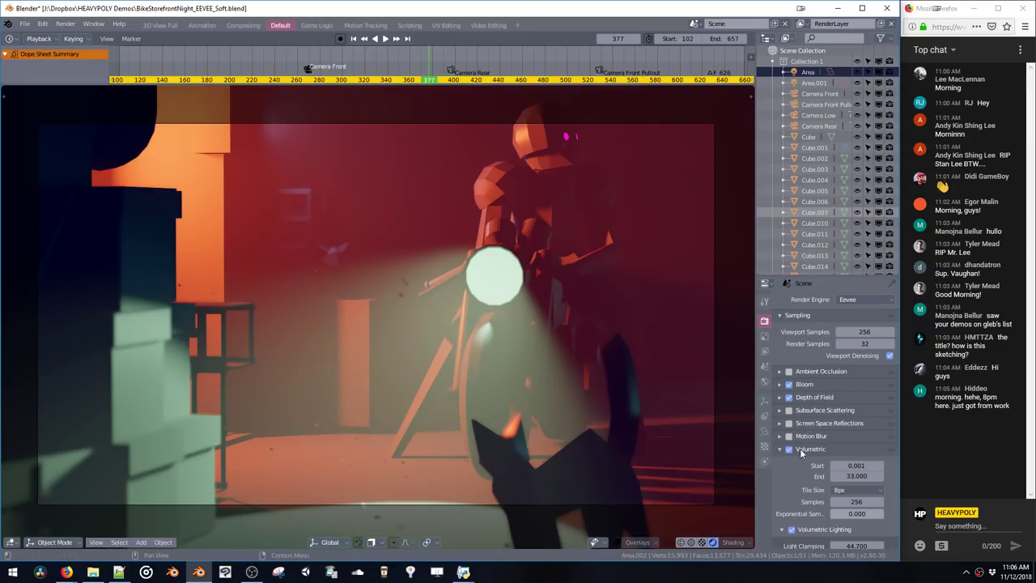
scroll(801, 388, "down", 4)
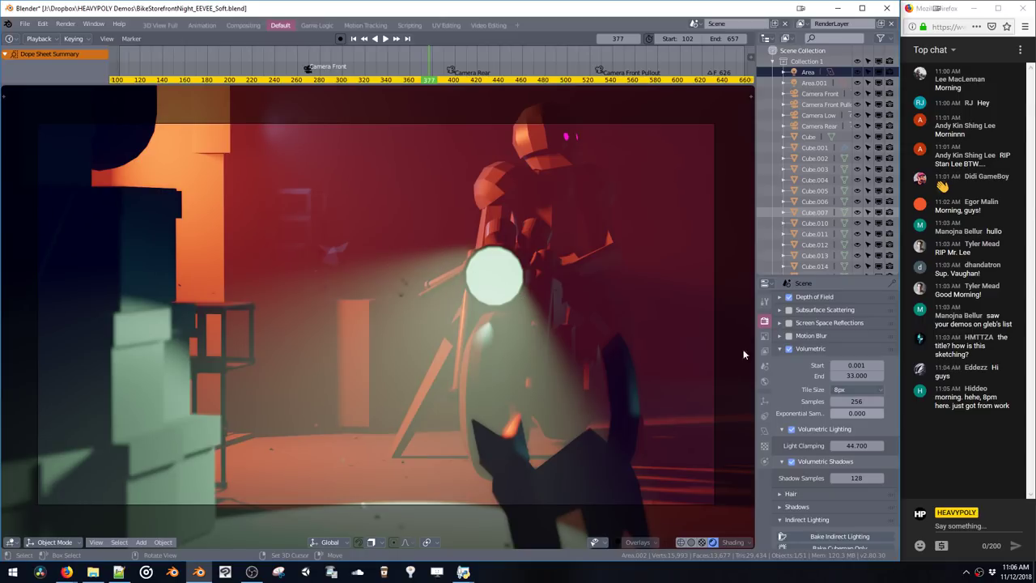
left_click(848, 391)
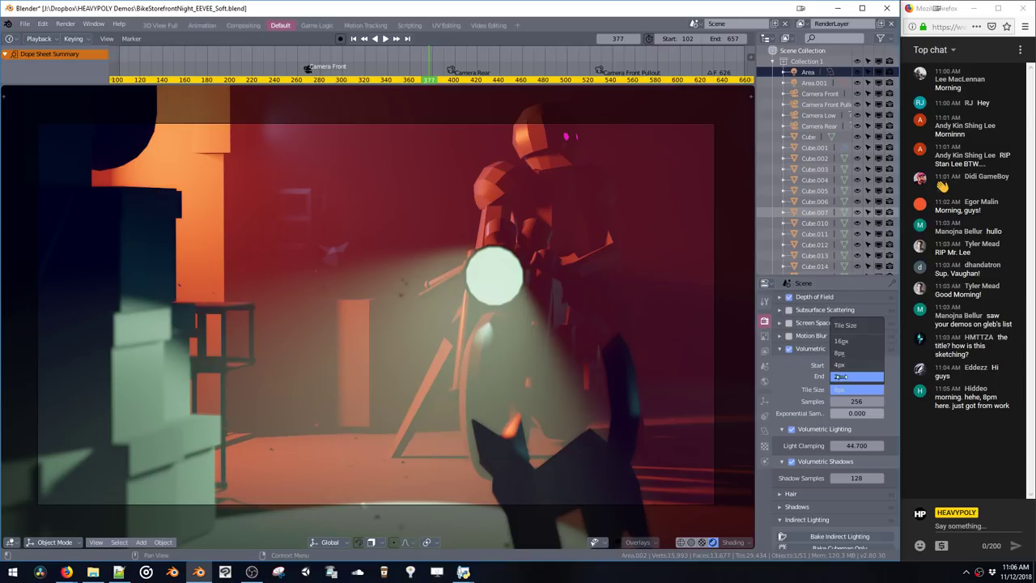
left_click(836, 379)
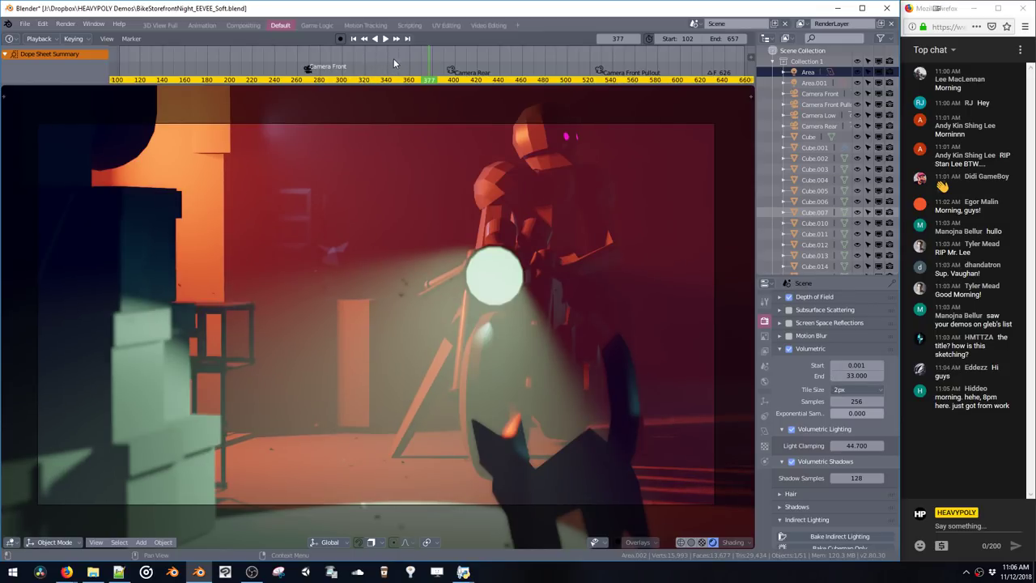
Replay the front shot from an earlier frame to check the volumetrics, and set the volumetric tile size to 4px
left_click_drag(393, 59, 368, 57)
key("shift+ctrl+space")
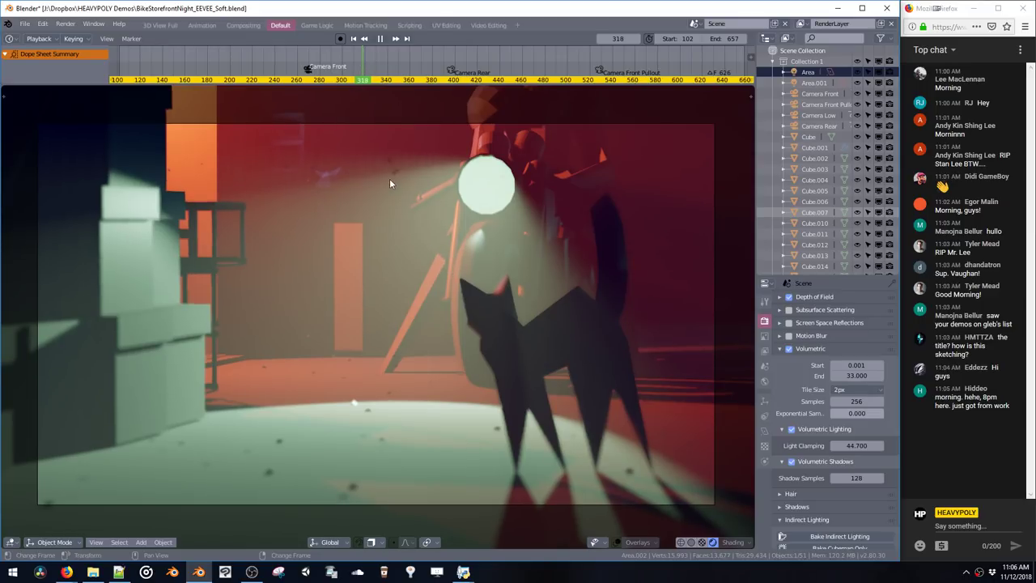
key("space")
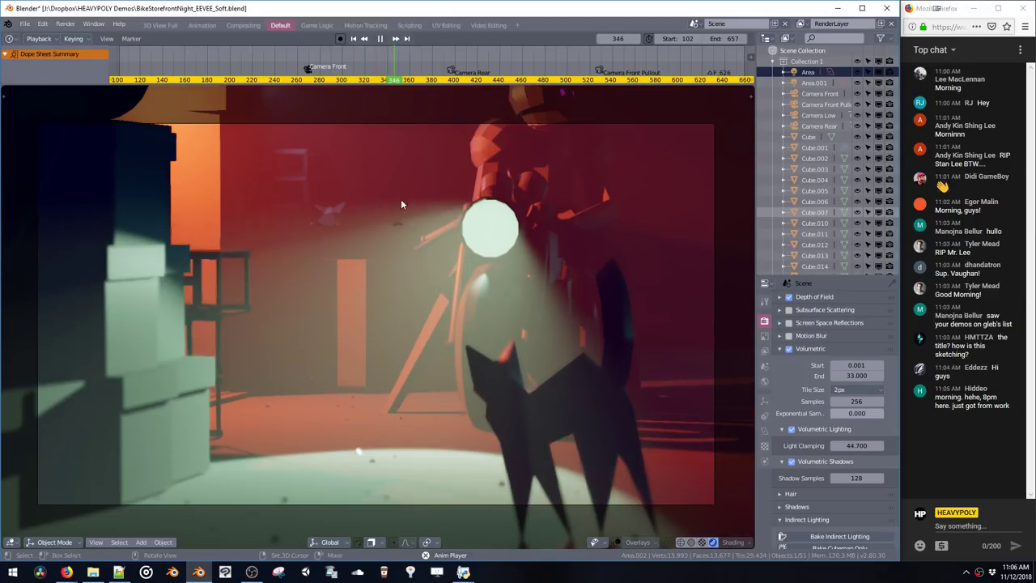
left_click(850, 392)
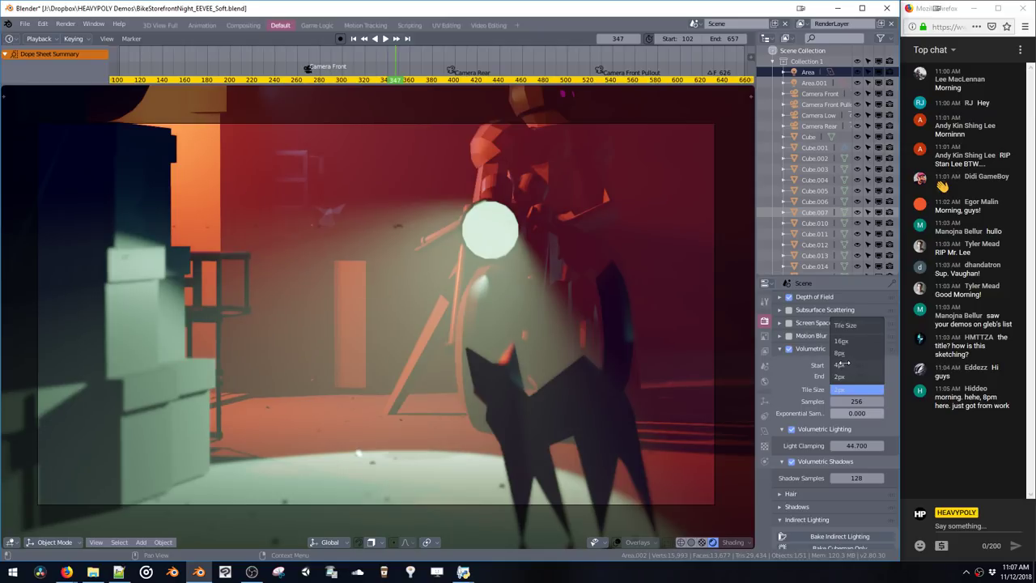
left_click(840, 365)
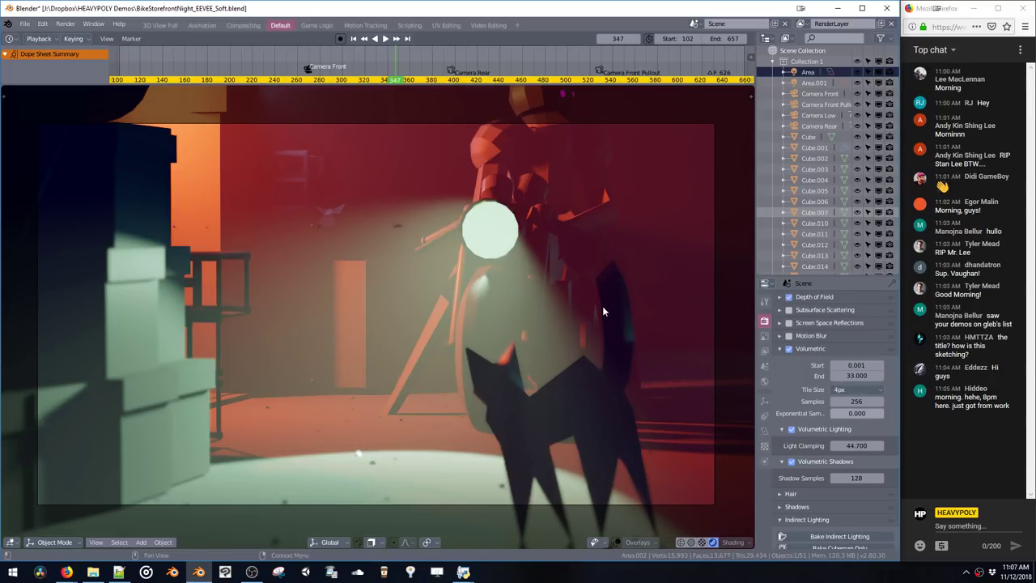
Play the front shot in short bursts and continue into the rear shot to check the volumetric haze
key("space")
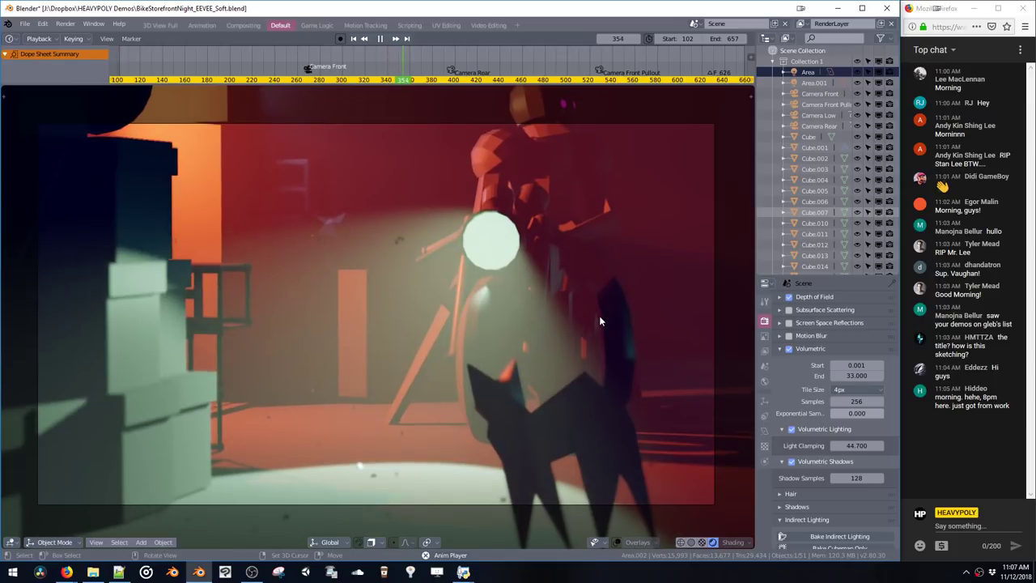
key("space")
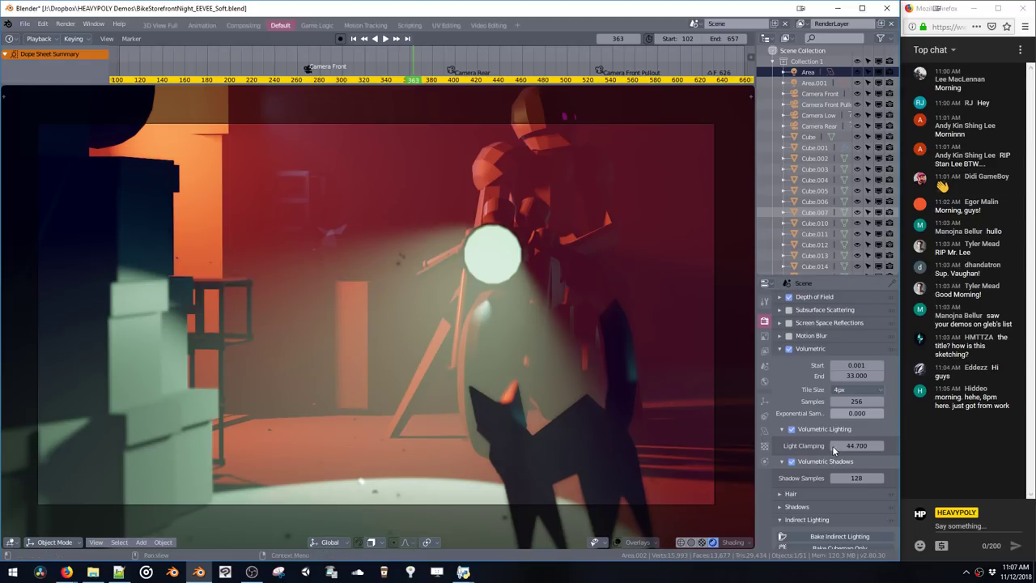
key("space")
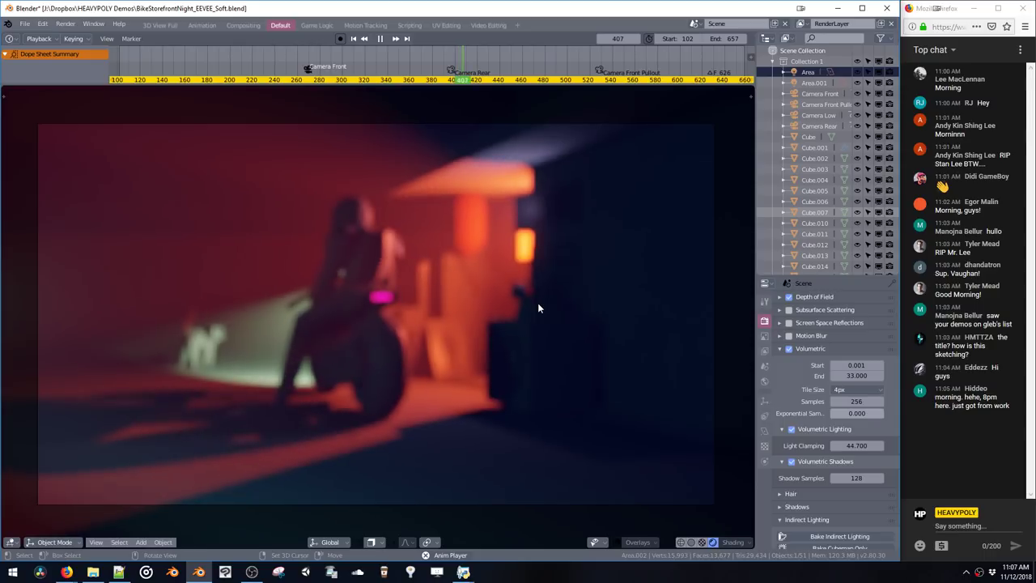
Toggle the scene's volumetrics off and on during playback to compare the shots, and leave them disabled
left_click(789, 348)
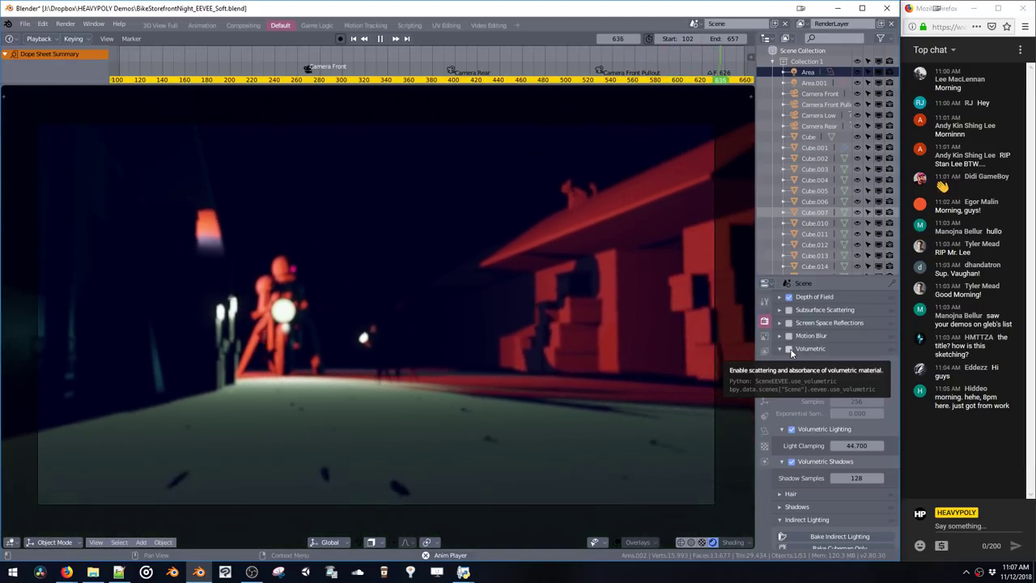
left_click(790, 348)
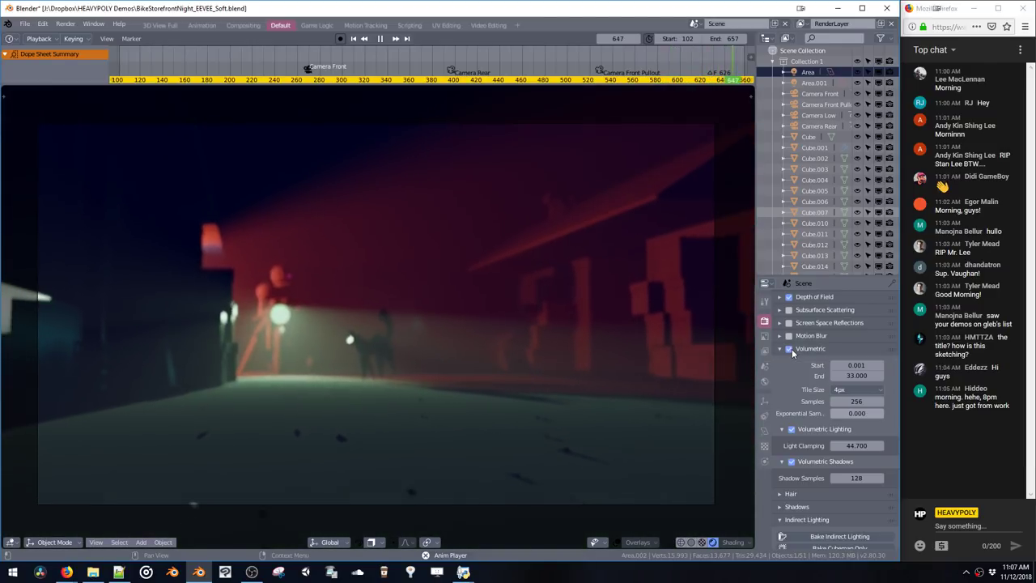
left_click(790, 349)
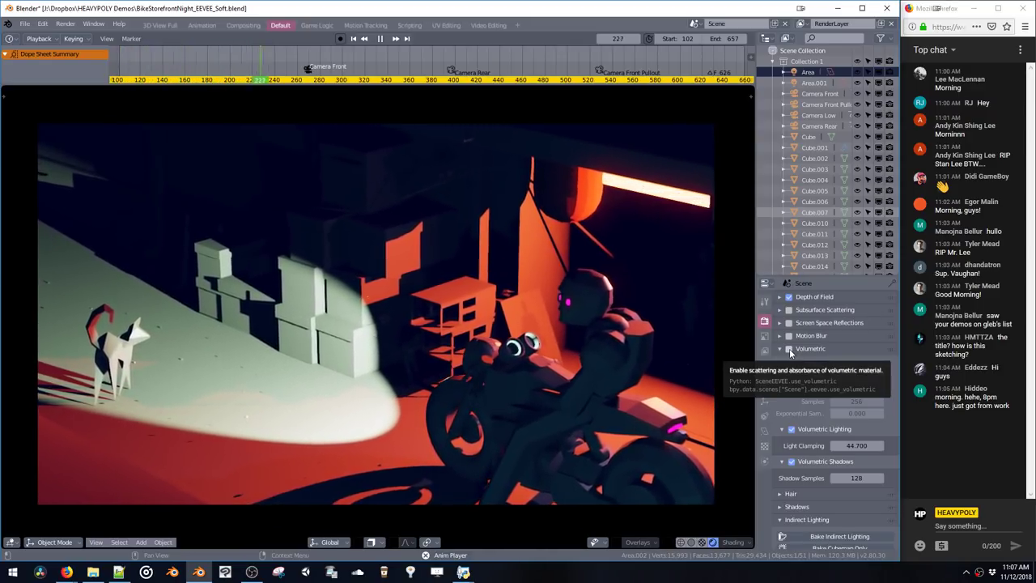
left_click(789, 348)
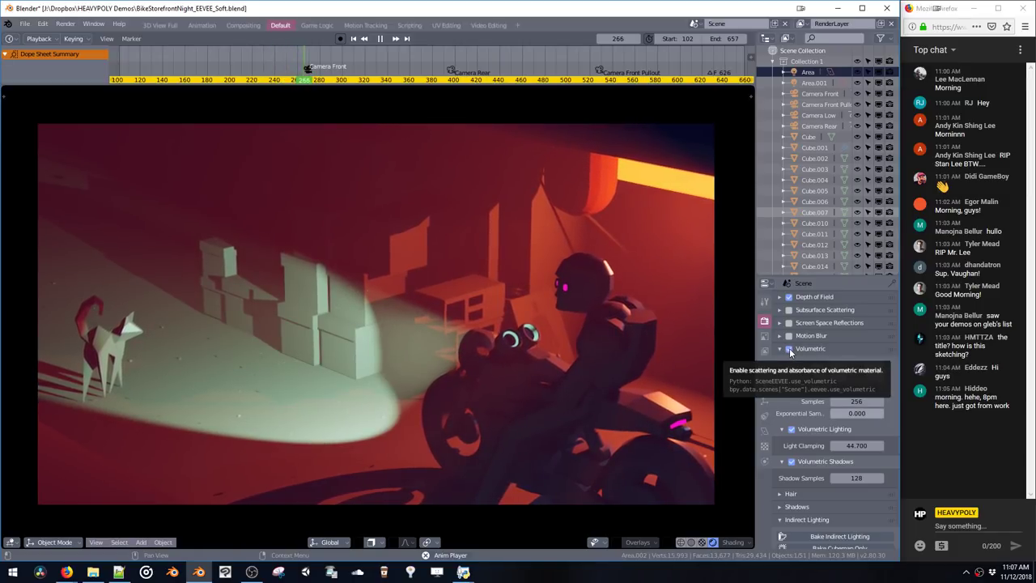
left_click(789, 349)
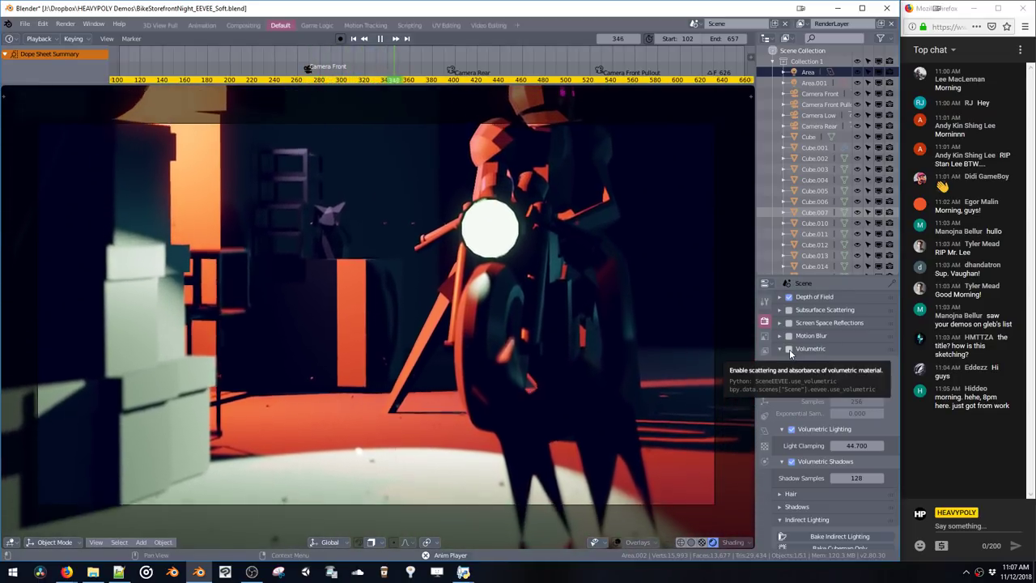
left_click(789, 349)
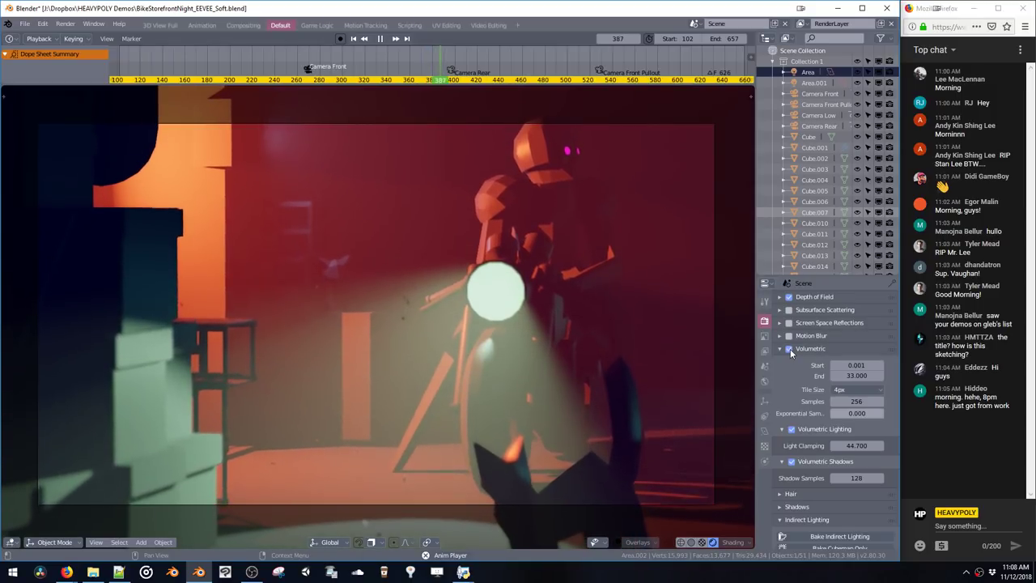
left_click(790, 348)
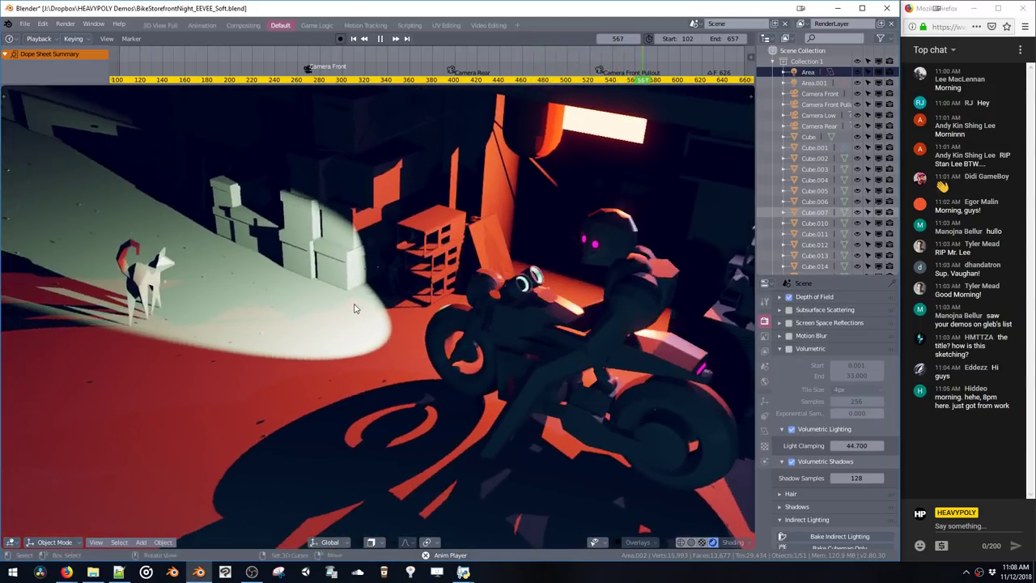
Play and pause the animation outside the camera view to inspect the cat and motorcycle lighting from several angles
key("space")
key("space")
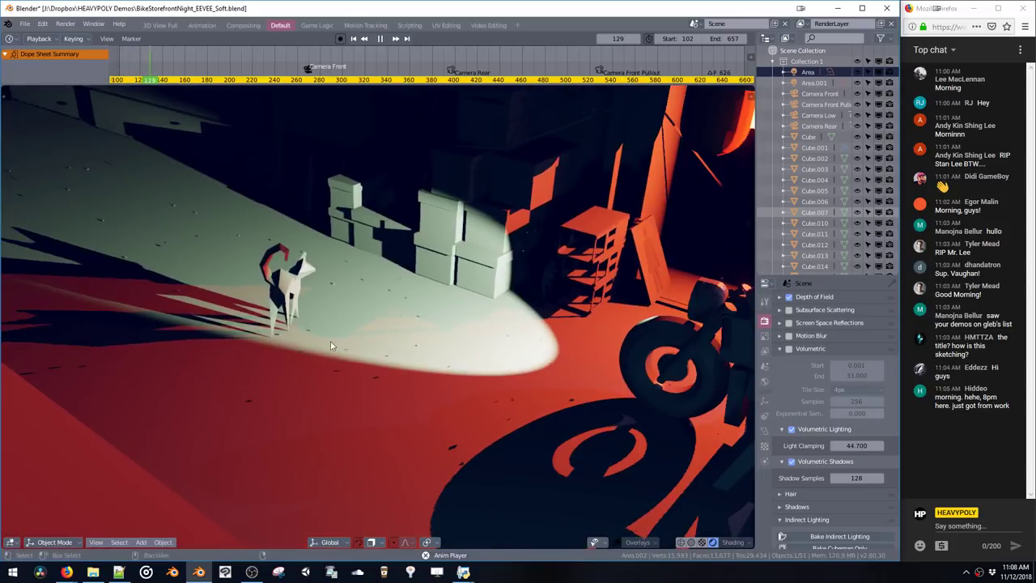
key("space")
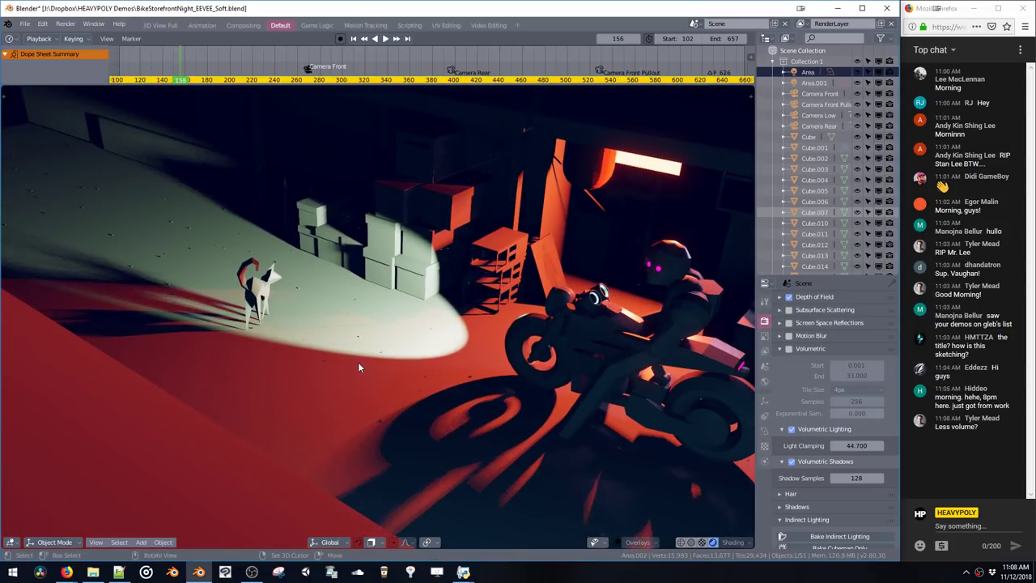
key("space")
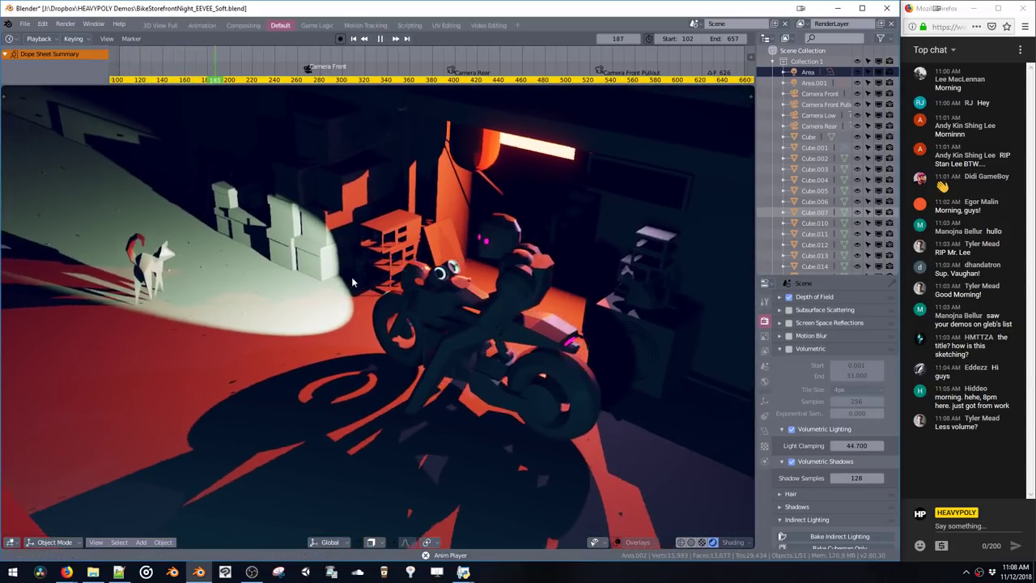
key("space")
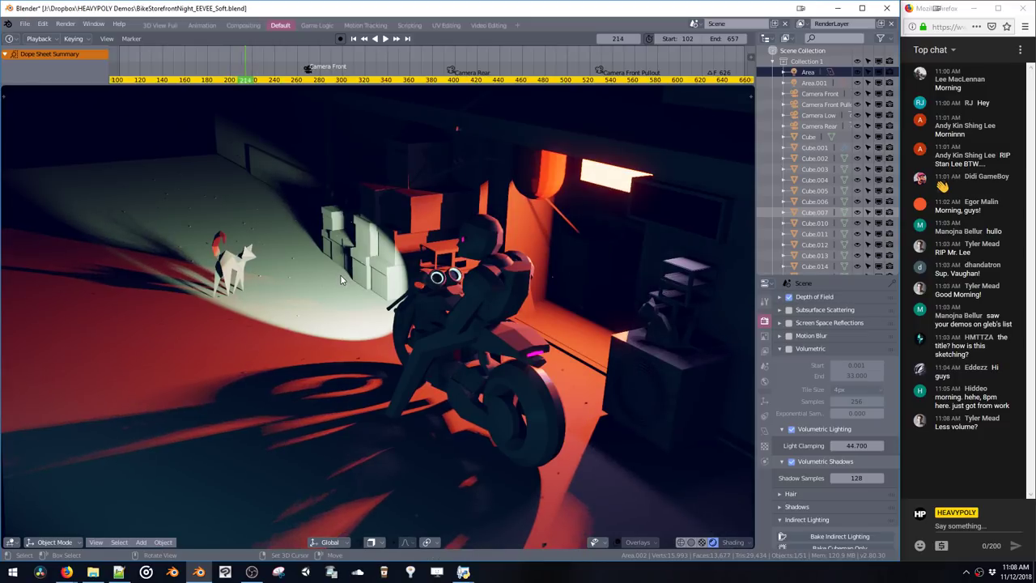
key("space")
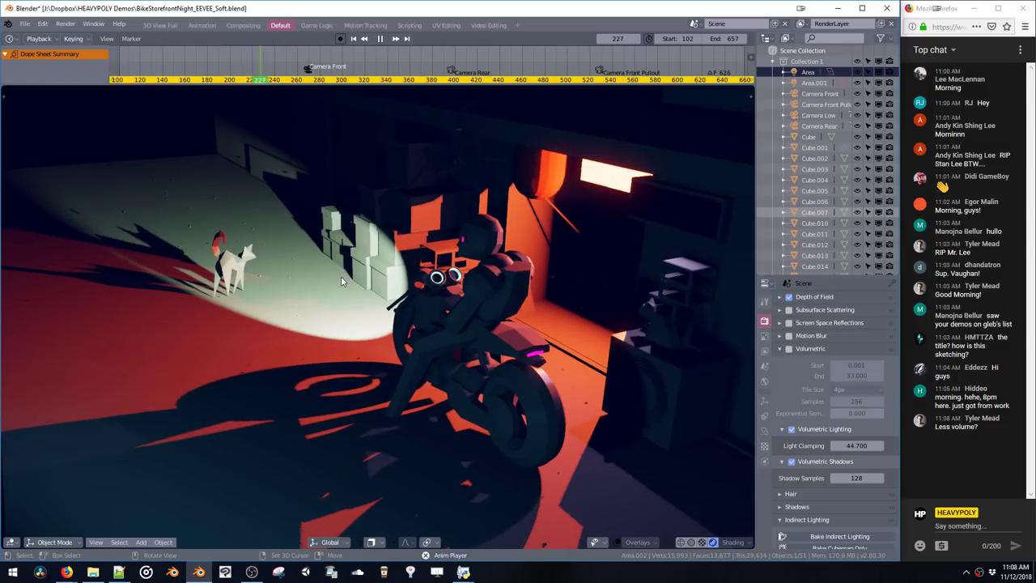
key("space")
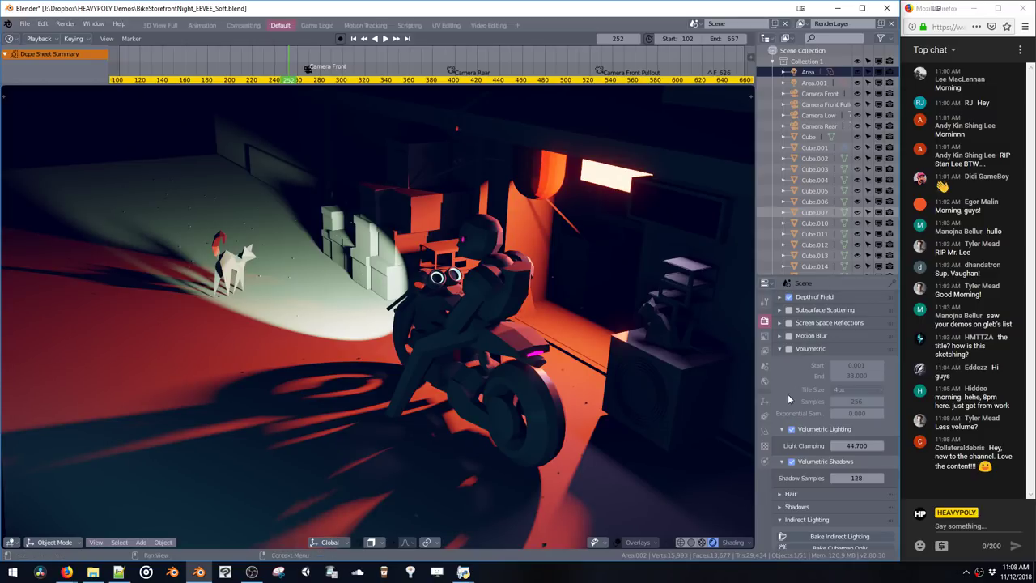
Edit the world volume scatter density and re-enable the scene's volumetrics
key("ctrl+shift+v")
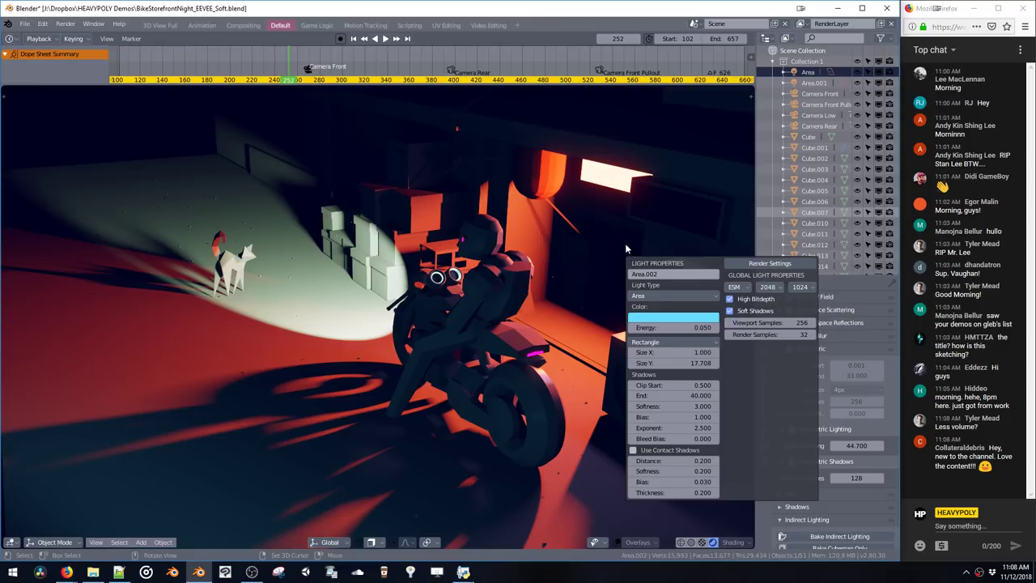
key("ctrl+shift+v")
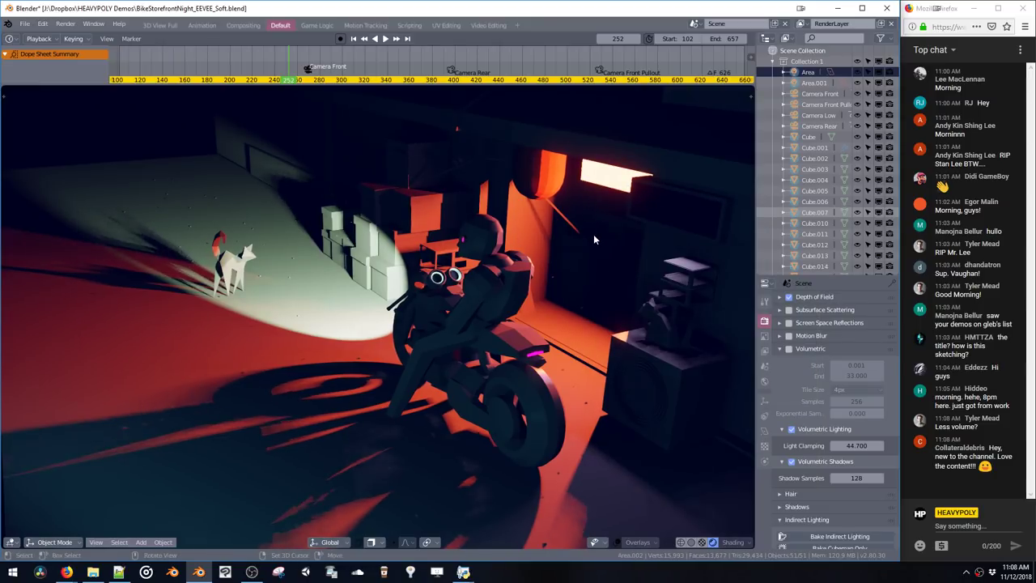
key("ctrl+a")
key("ctrl+shift+v")
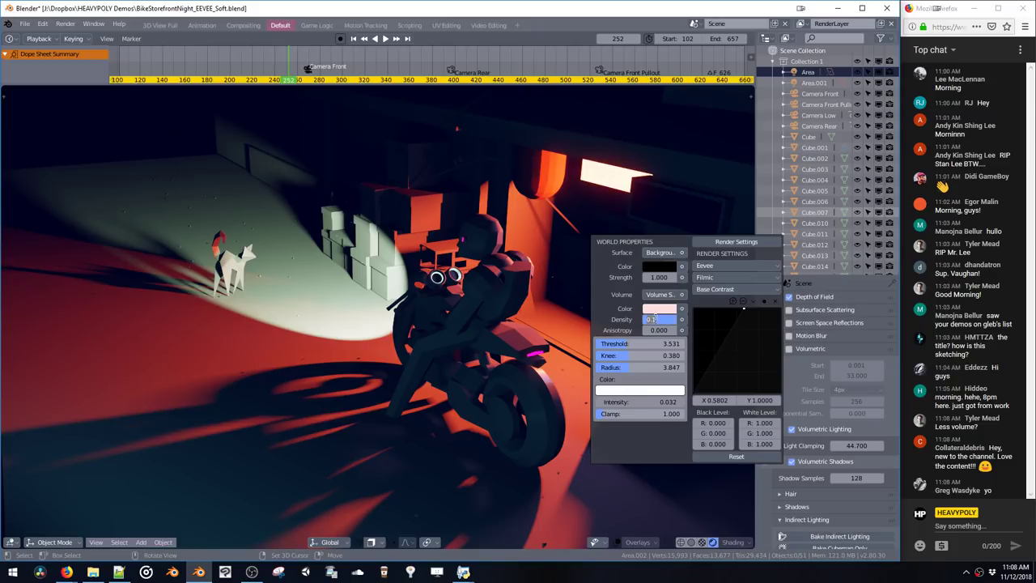
key("Return")
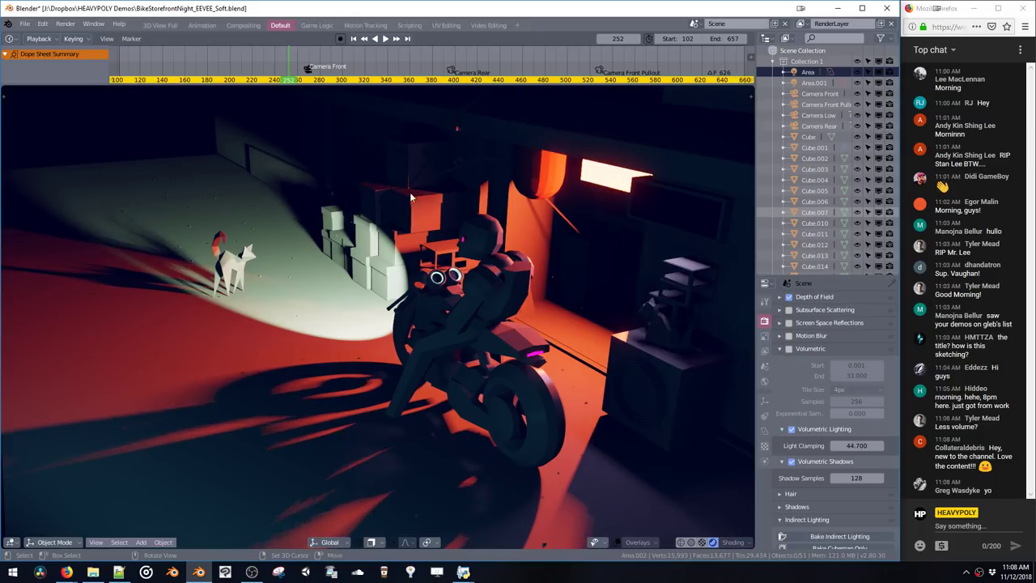
left_click(788, 348)
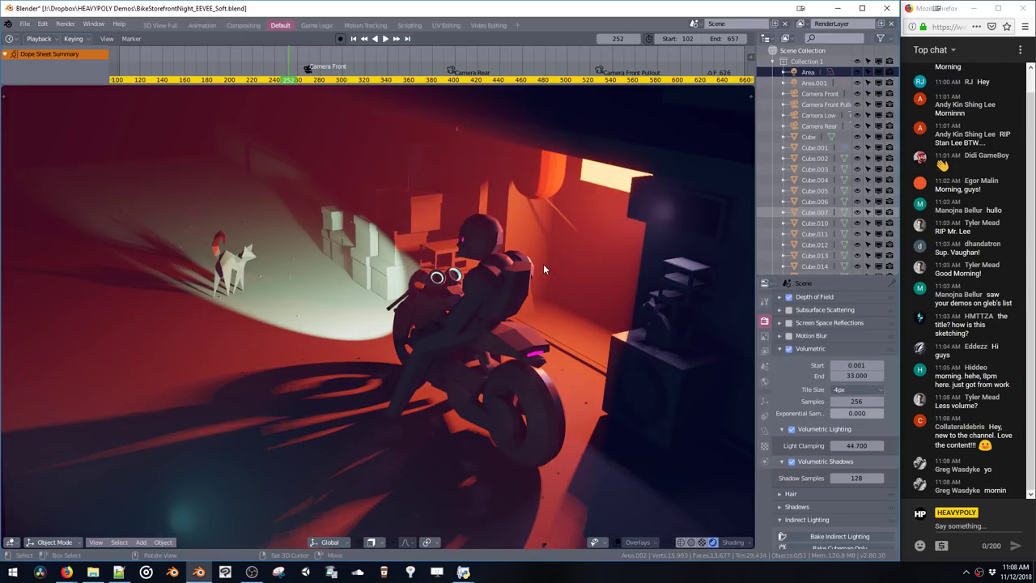
Set the world volume scatter density to 0.02
key("v")
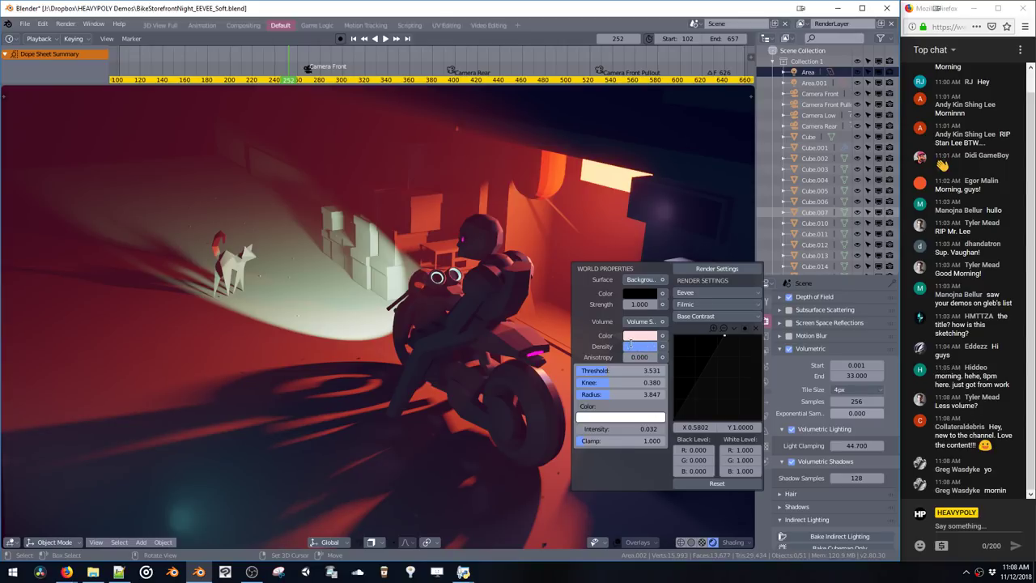
left_click(628, 348)
type(".02")
key("Return")
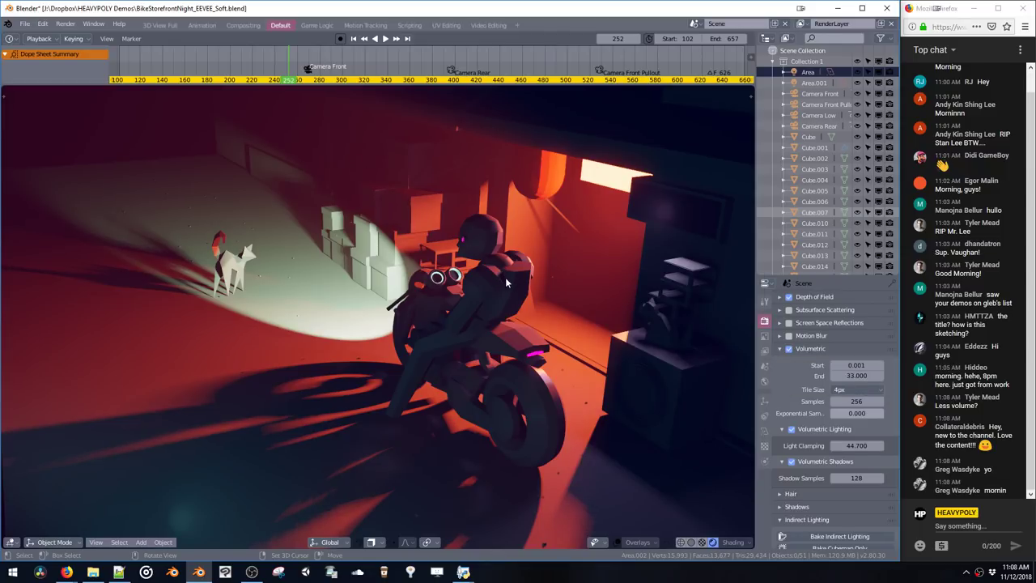
Return to the camera view and play the animation up to the rear shot, pausing at frame 433
key("space")
key("grave")
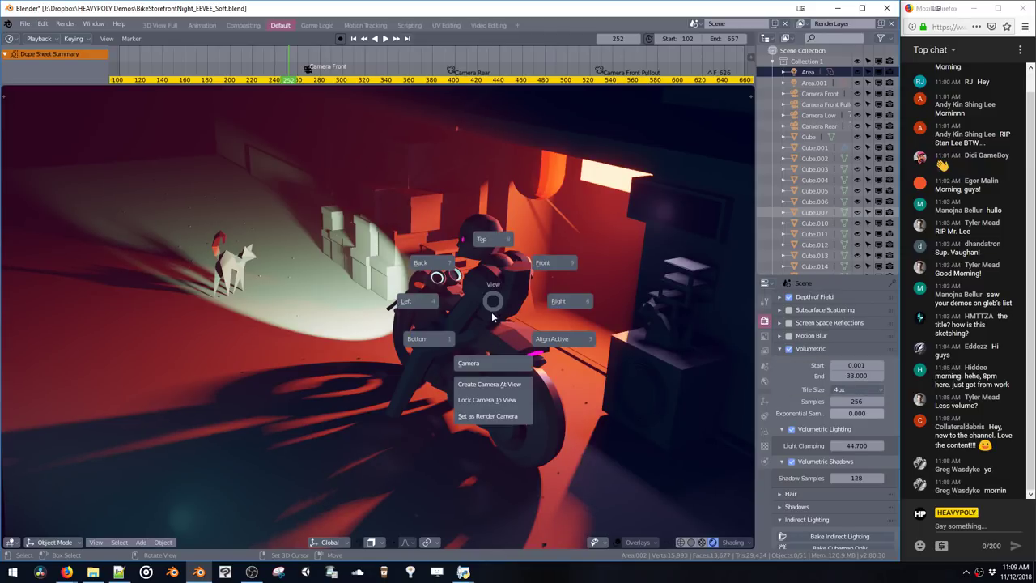
left_click(489, 363)
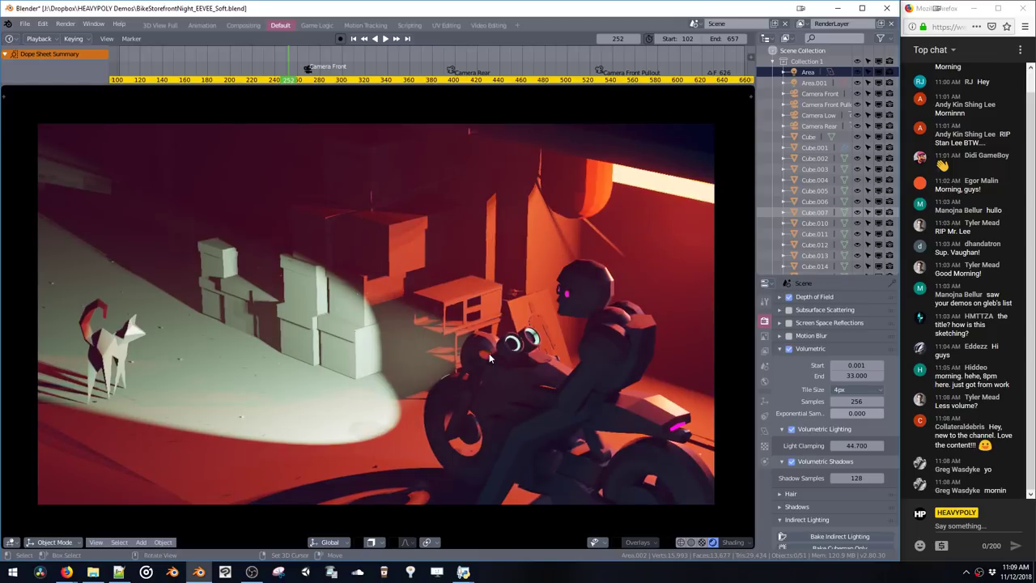
key("space")
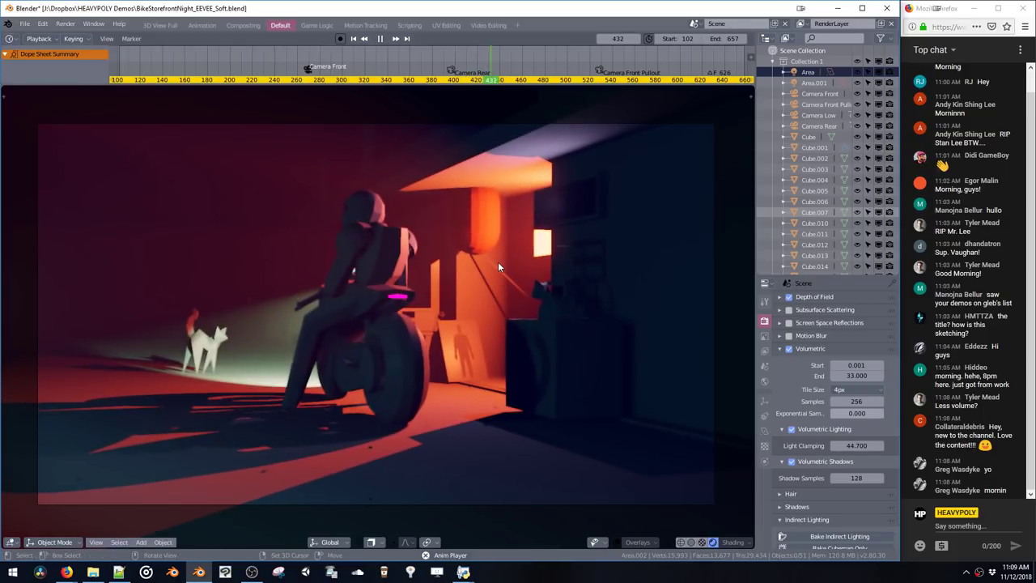
key("space")
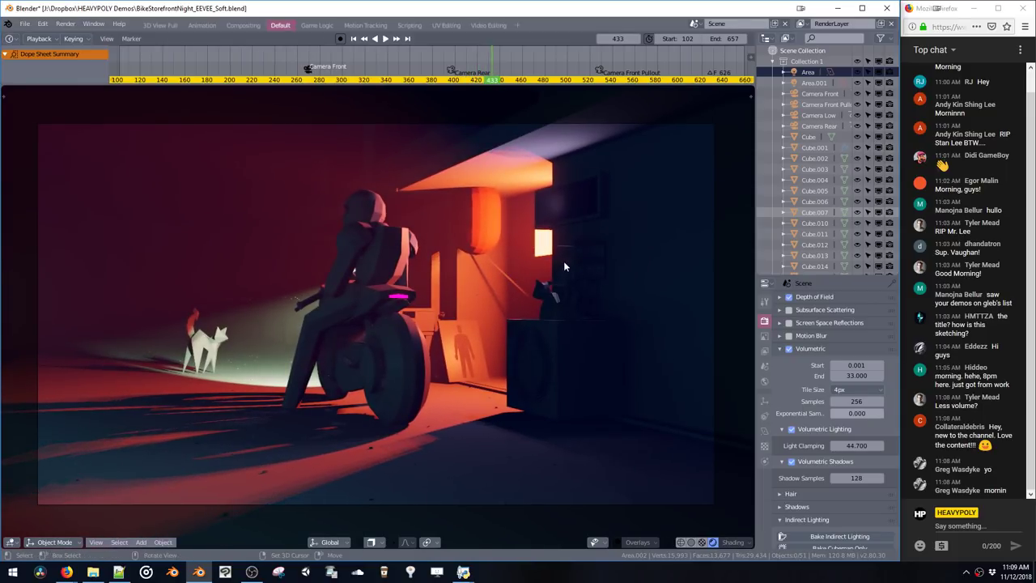
Try a much denser haze on the rear shot by raising the world volume density to 0.5
key("shift+c")
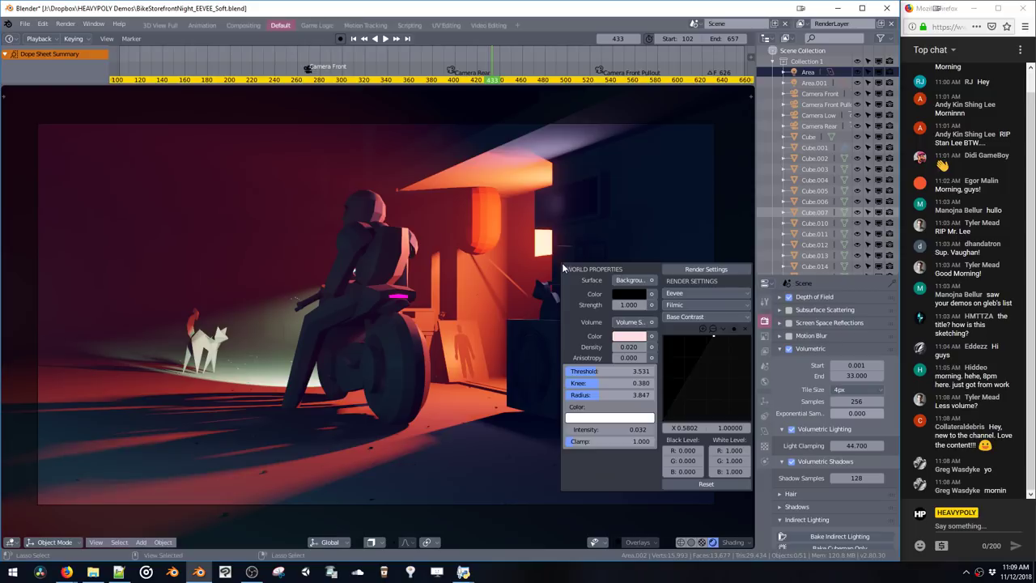
left_click(631, 347)
key("Return")
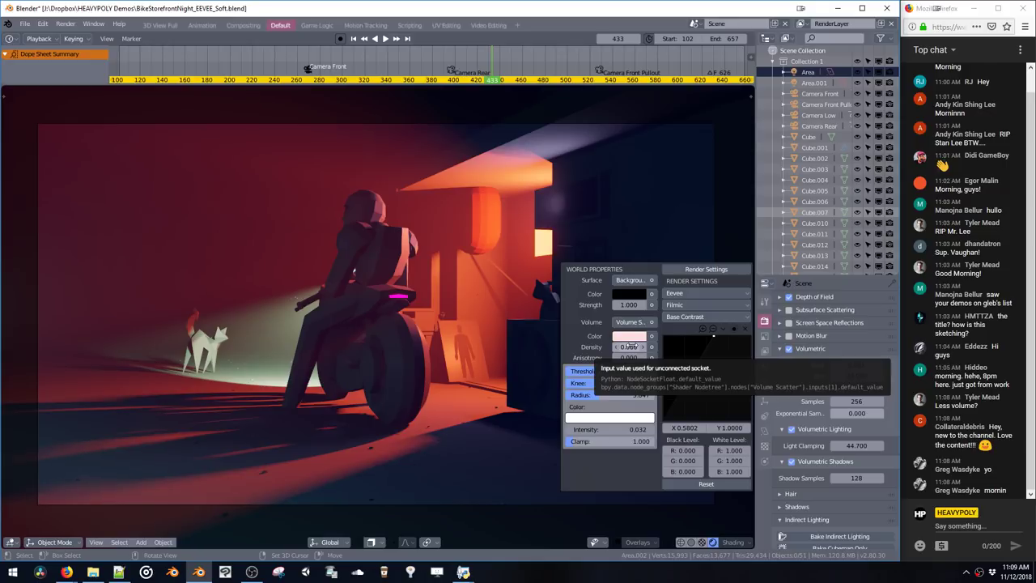
left_click(629, 347)
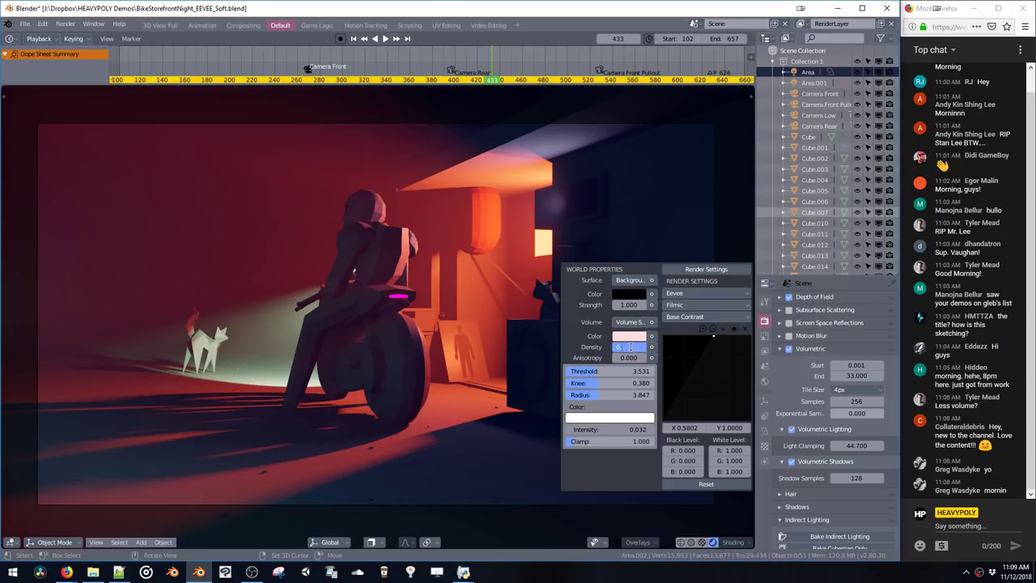
key("Return")
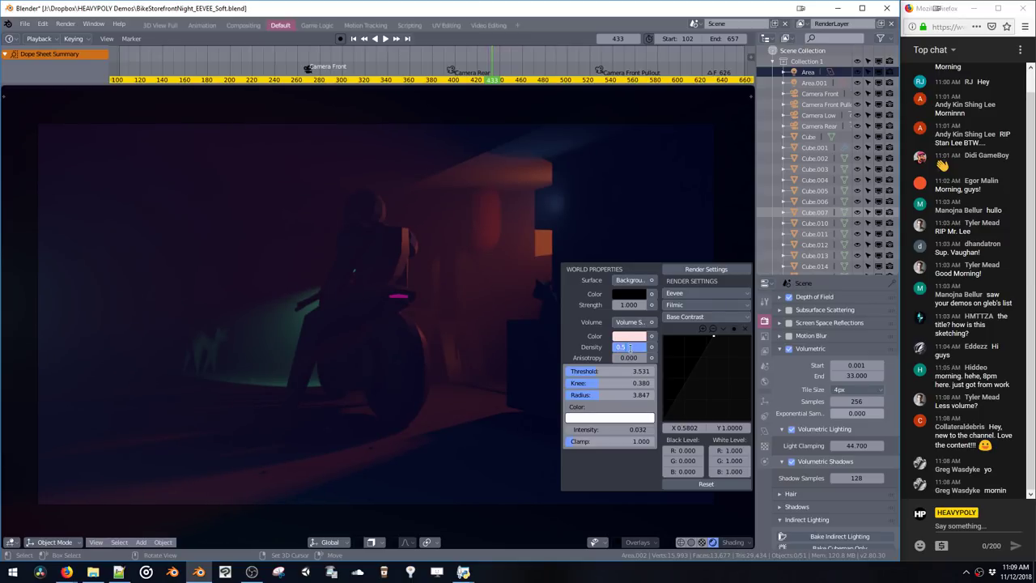
Lower the world volume density through 0.2 and 0.1 to a lighter haze, and resume playback of the rear shot
type("0.03")
key("Return")
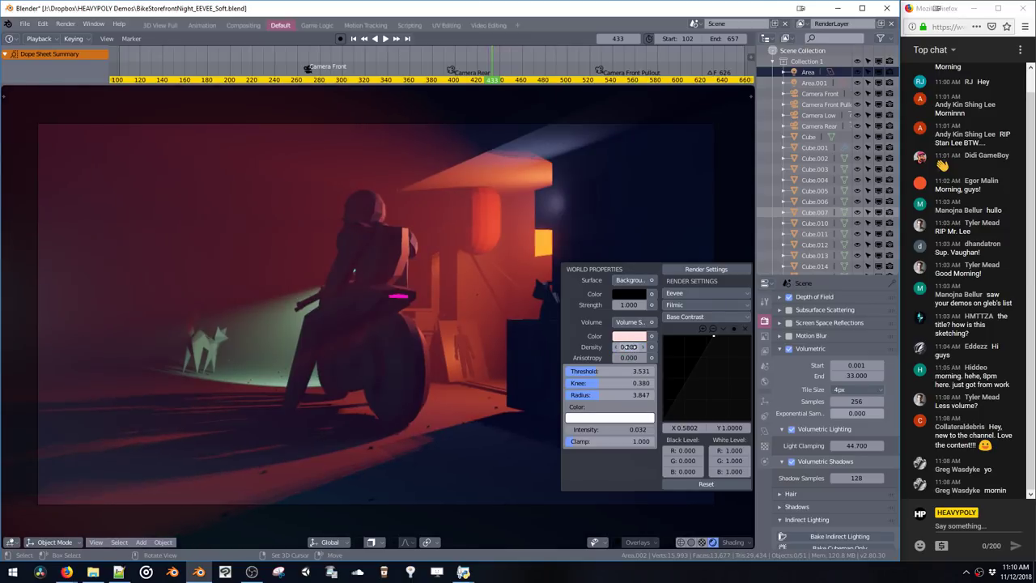
left_click(629, 347)
type("0.2")
key("Return")
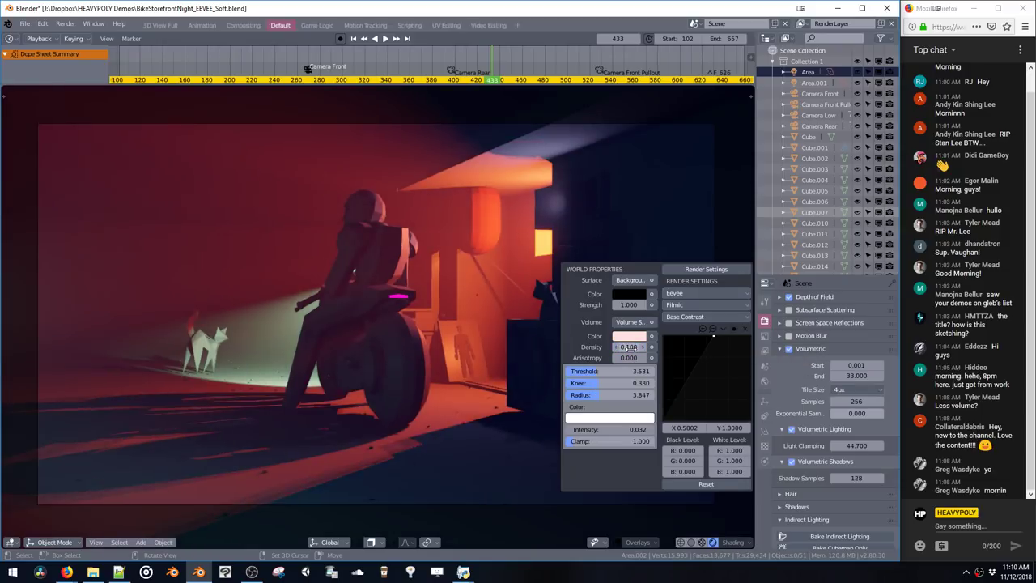
left_click(629, 346)
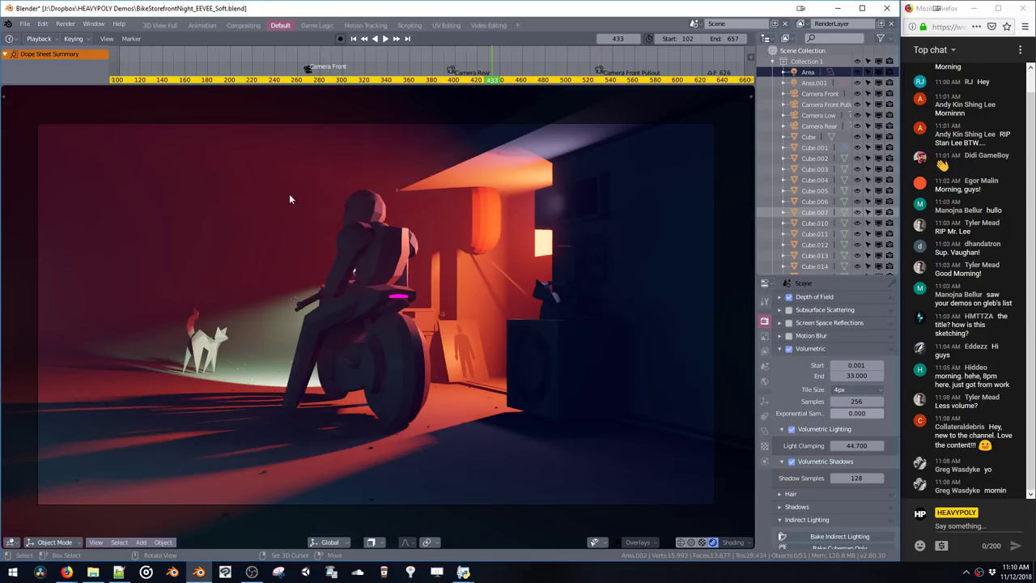
key("space")
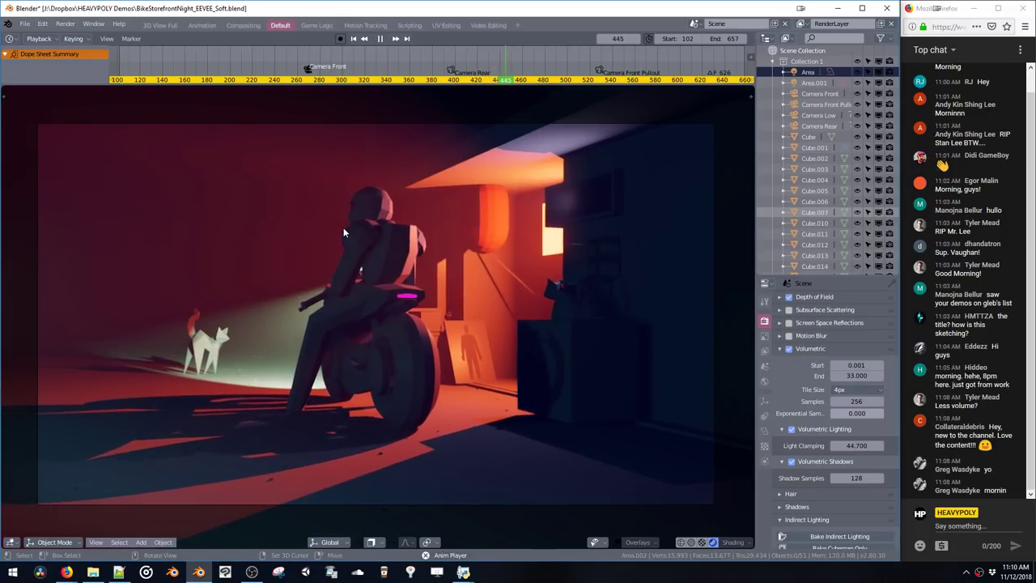
Pause the animation on the rear shot and disable the Volumetric render effect to inspect the scene without haze
key("space")
middle_click_drag(409, 264, 567, 307)
left_click(789, 349)
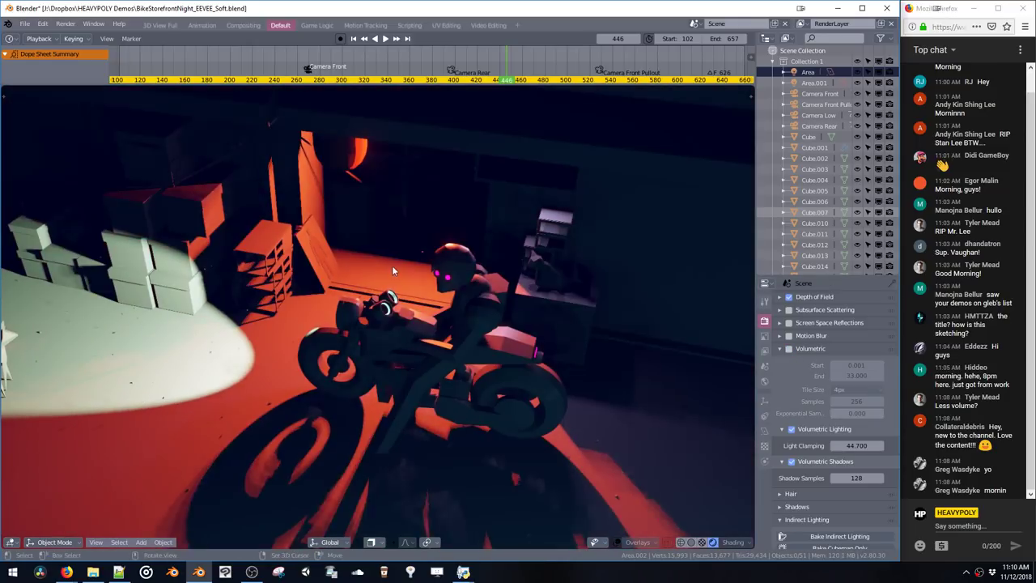
middle_click_drag(392, 264, 449, 295)
Save the bike storefront blend file
key("ctrl+s")
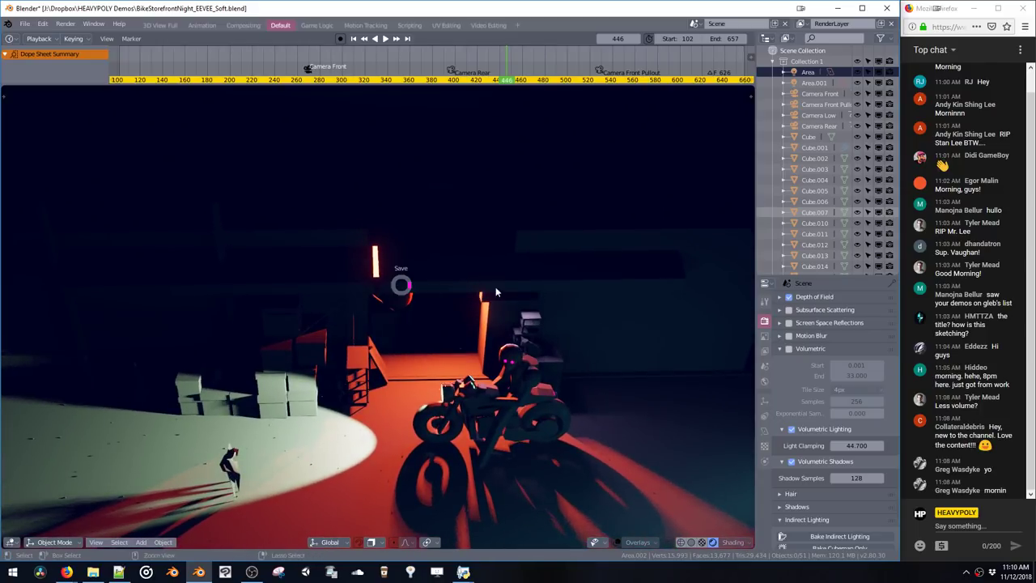
left_click(499, 294)
key("ctrl+s")
left_click(483, 283)
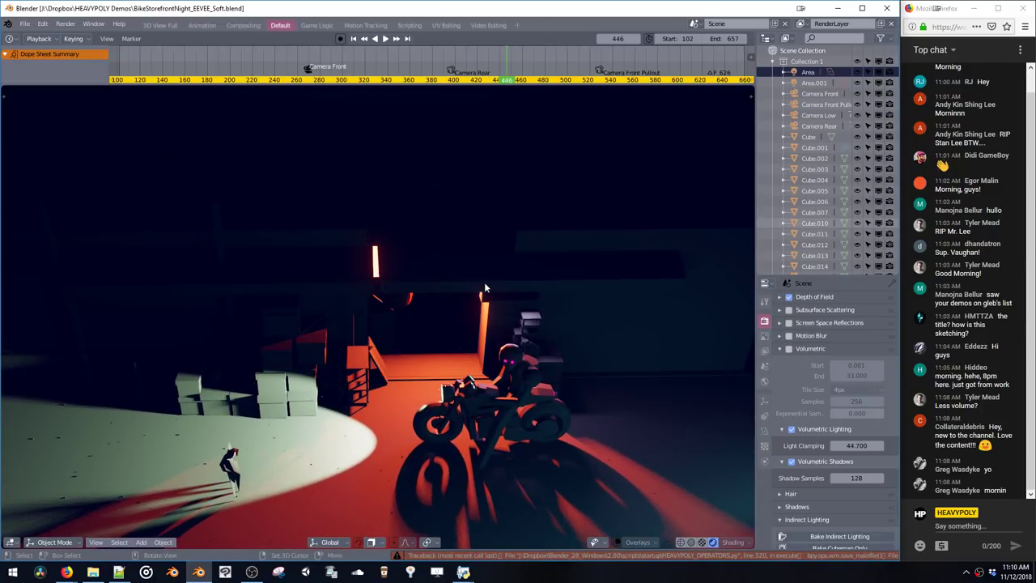
Change the Outliner area into an Image Editor and widen it for displaying reference pictures
left_click(766, 39)
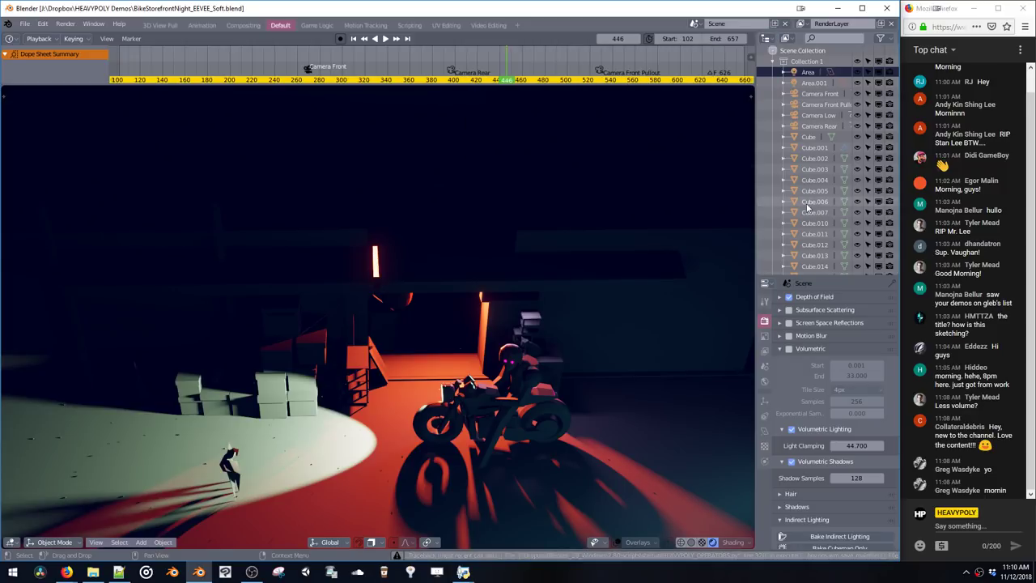
key("ctrl+alt+shift+space")
left_click(742, 161)
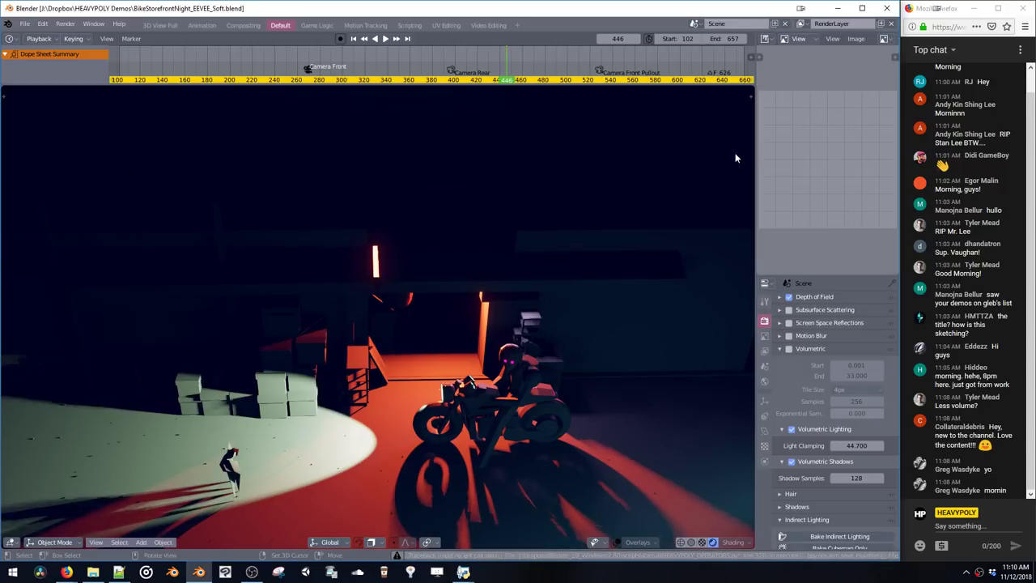
left_click_drag(753, 160, 694, 158)
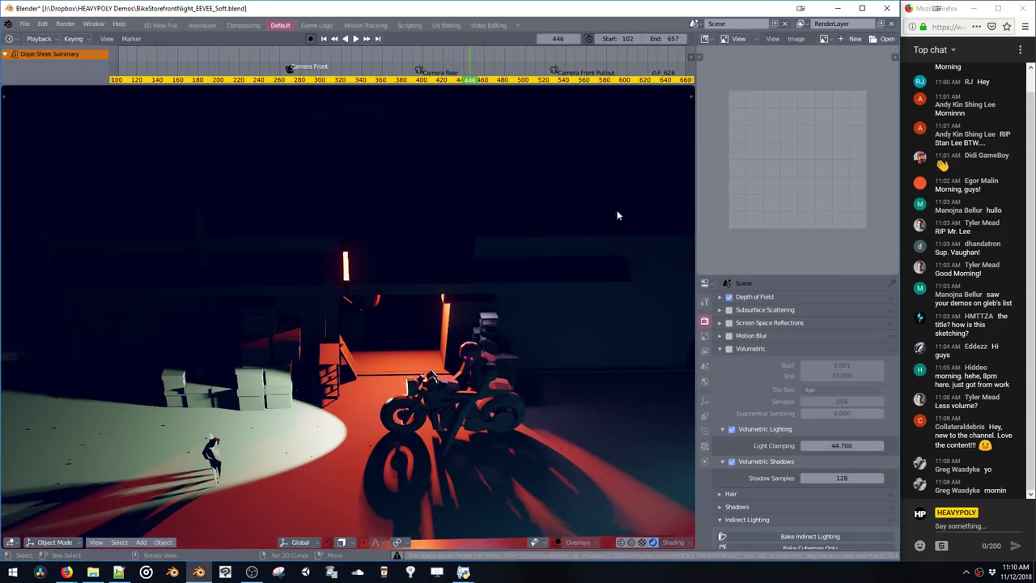
Switch to File Explorer and look through the Desktop, This PC and its drives for the reference image folder
left_click(96, 573)
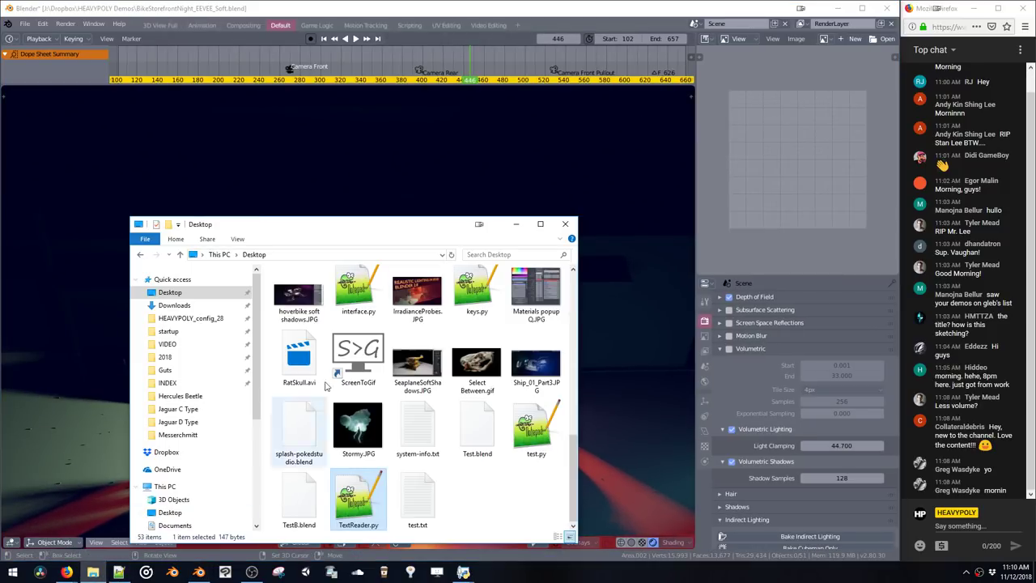
scroll(216, 354, "down", 5)
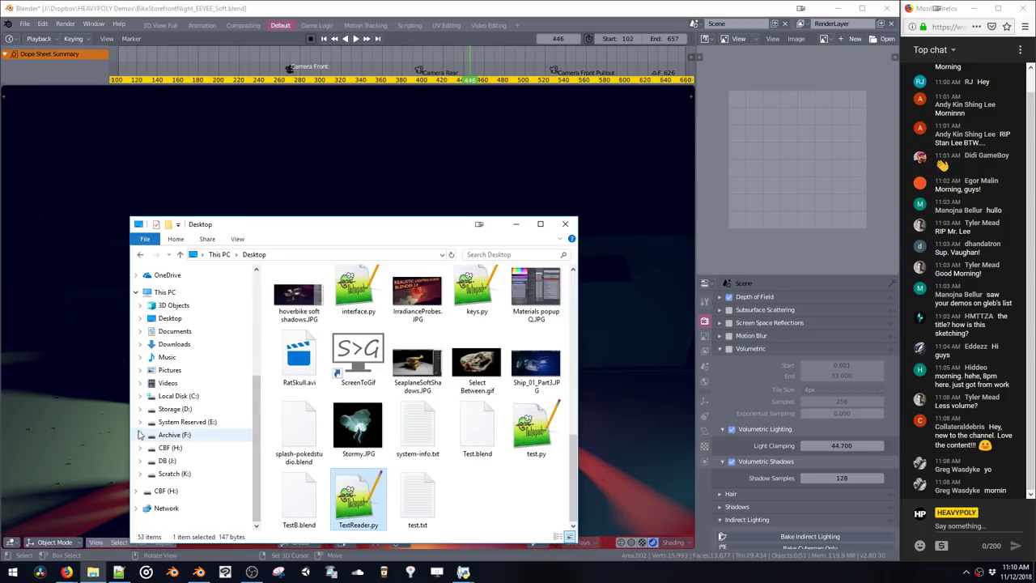
scroll(198, 393, "up", 4)
scroll(194, 388, "up", 2)
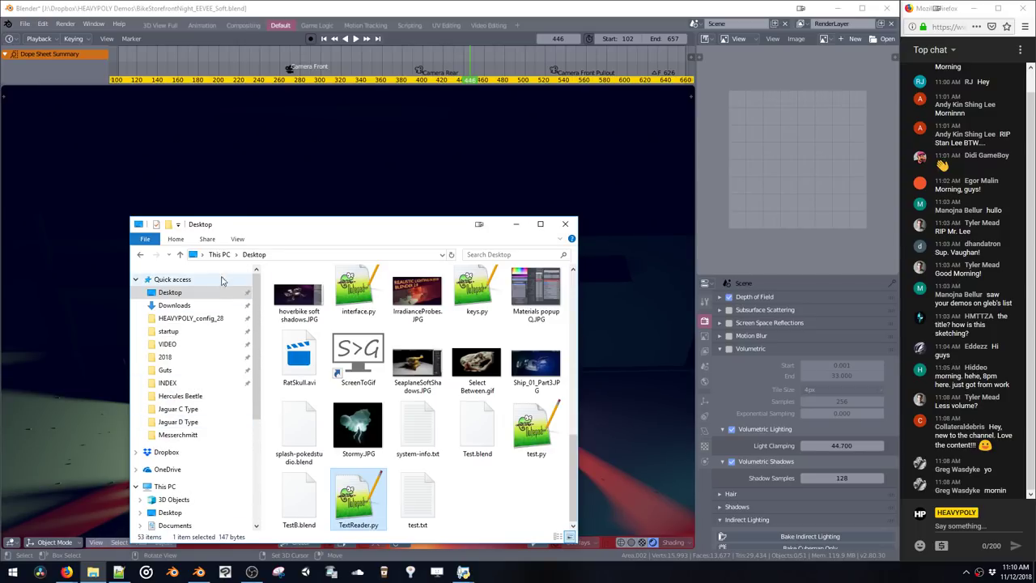
left_click(220, 254)
scroll(354, 354, "down", 1)
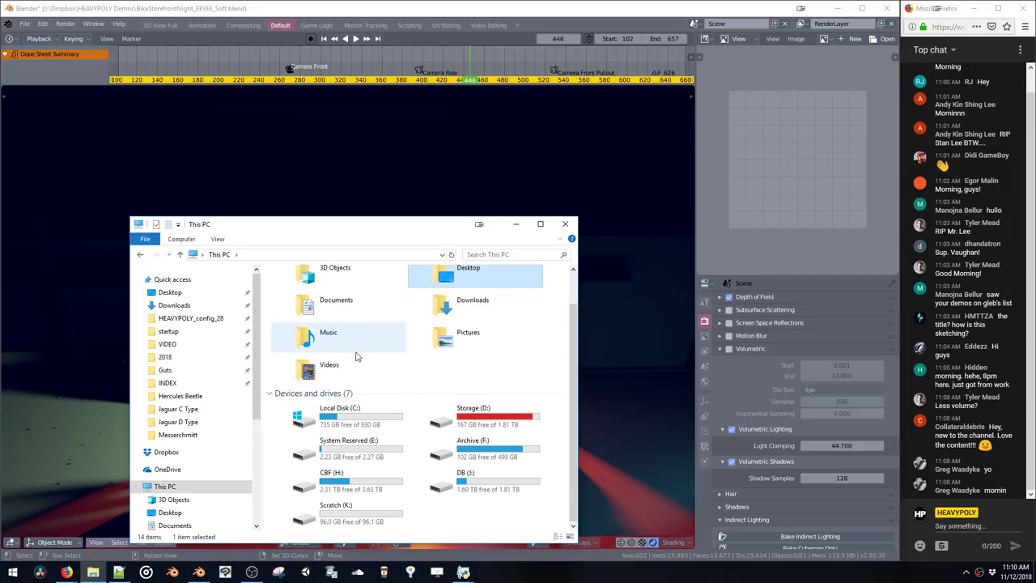
left_click(459, 416)
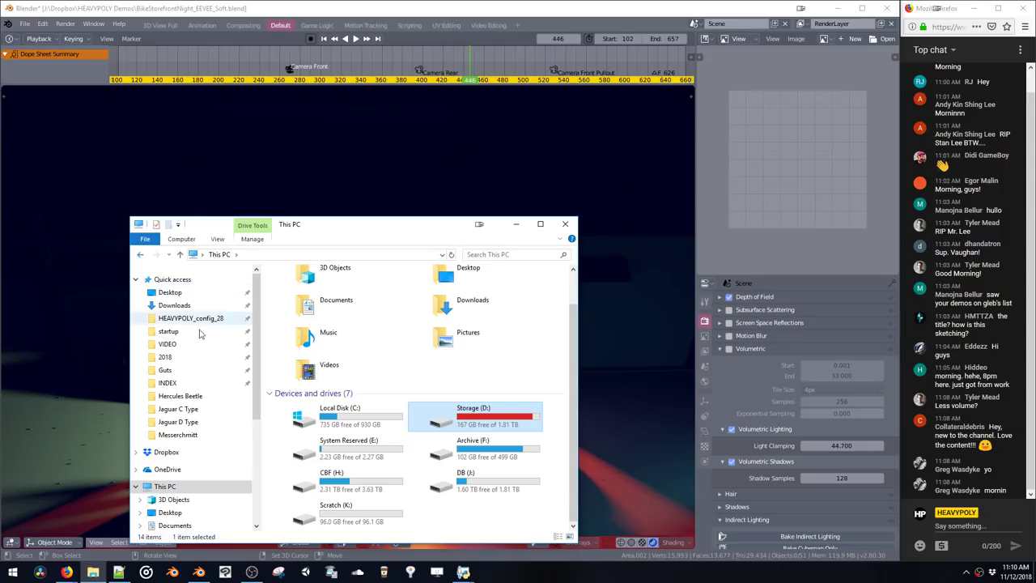
scroll(215, 337, "down", 1)
scroll(215, 336, "up", 1)
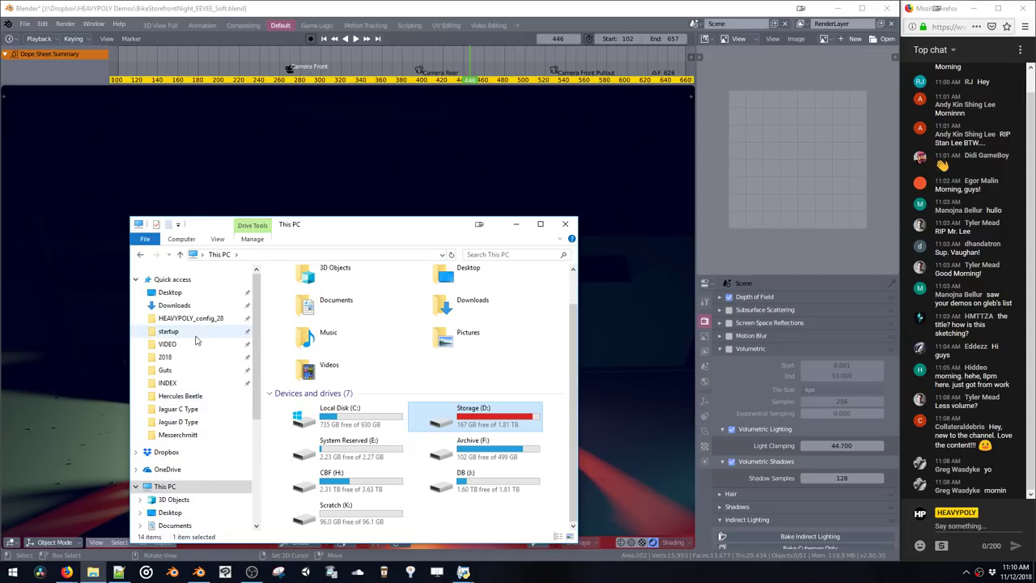
Go through the Jaguar C Type shortcut up to the Blender workshops folder and open its Japan Night Alley folder
left_click(178, 333)
scroll(211, 339, "down", 1)
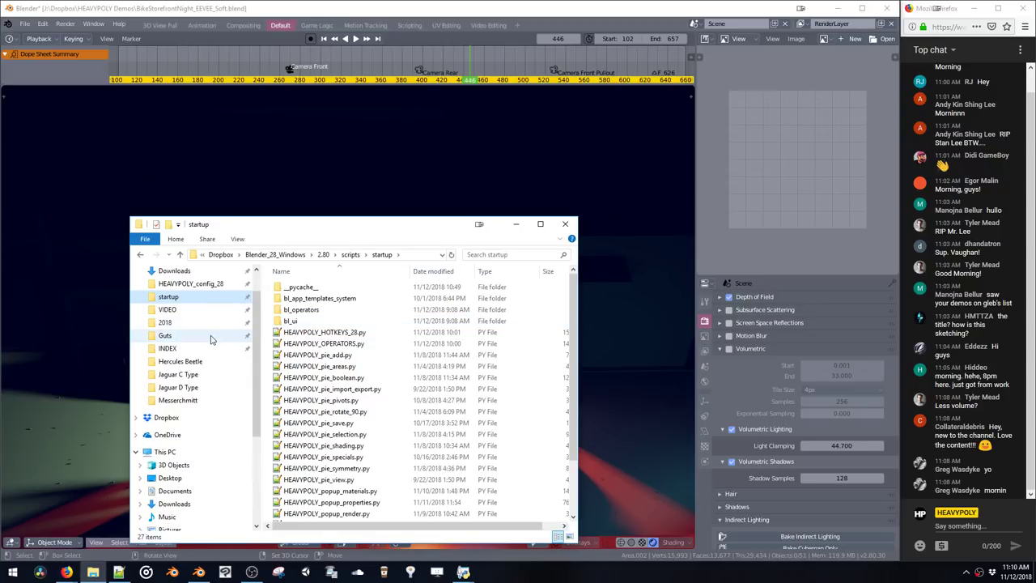
left_click(178, 374)
left_click(332, 254)
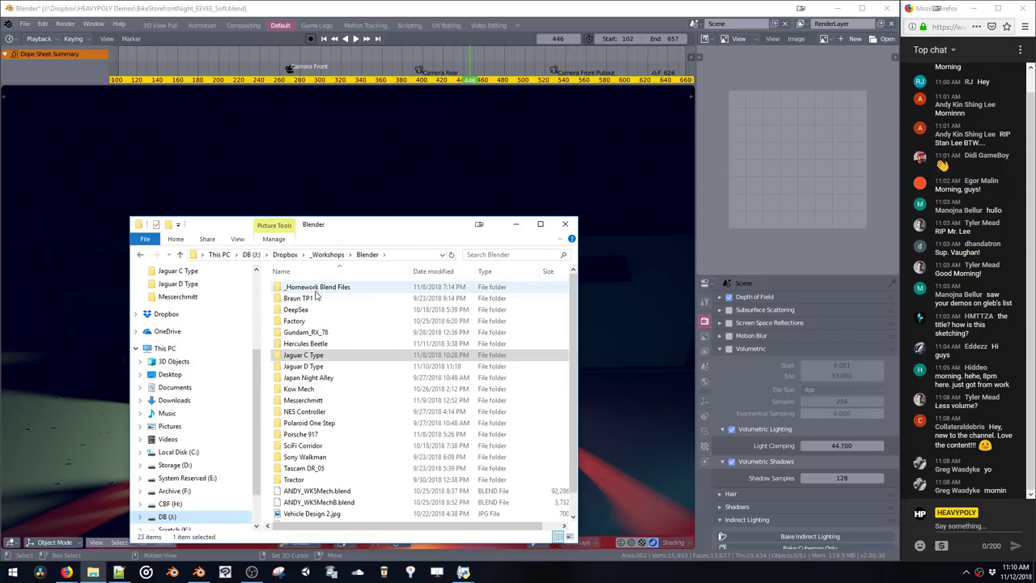
double_click(312, 377)
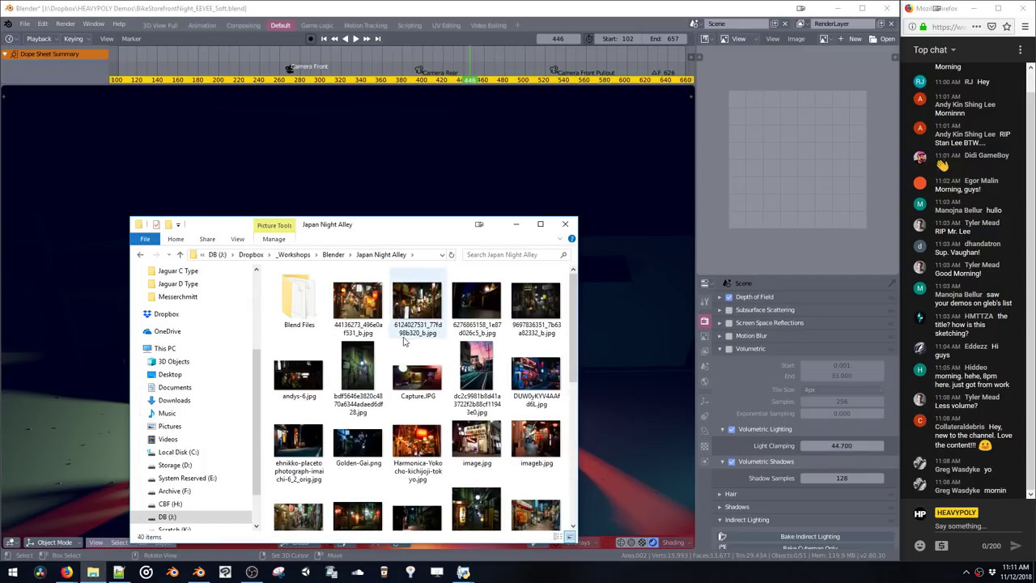
Open the first lantern alley photo full size and examine the following night street references up to andys-6.jpg
double_click(374, 311)
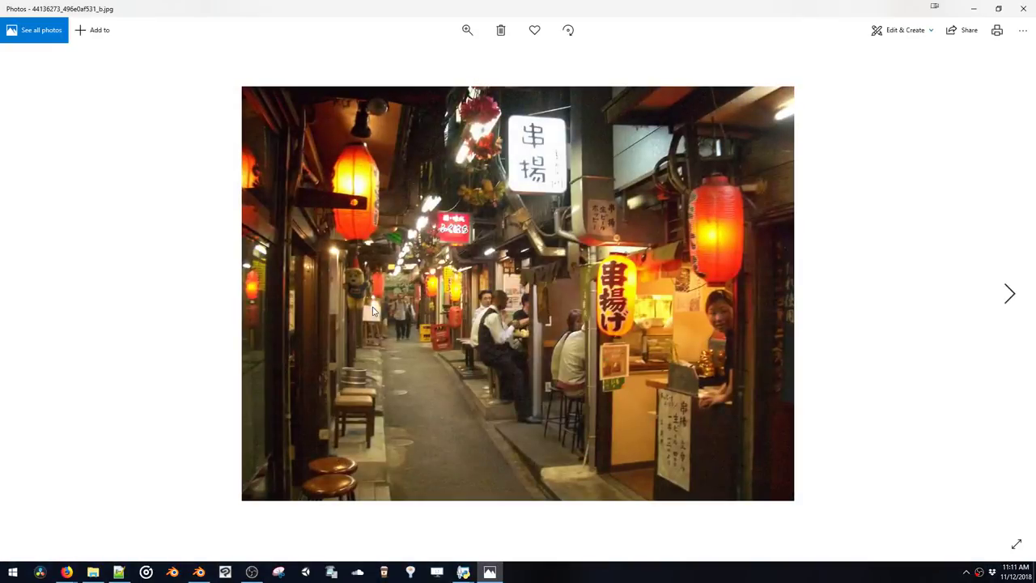
key("Right")
key("Right")
key("Right")
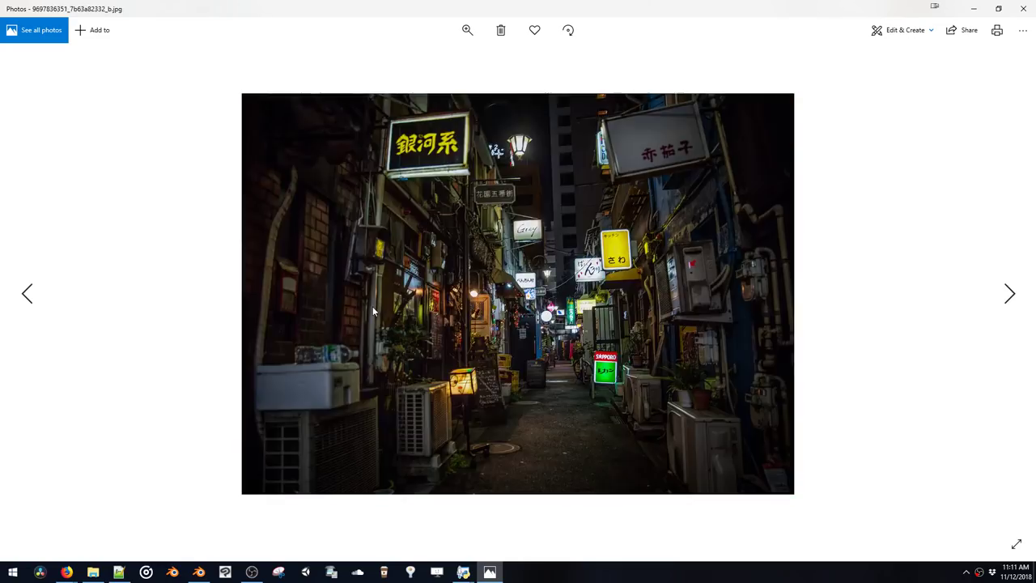
key("Right")
key("Right")
key("Left")
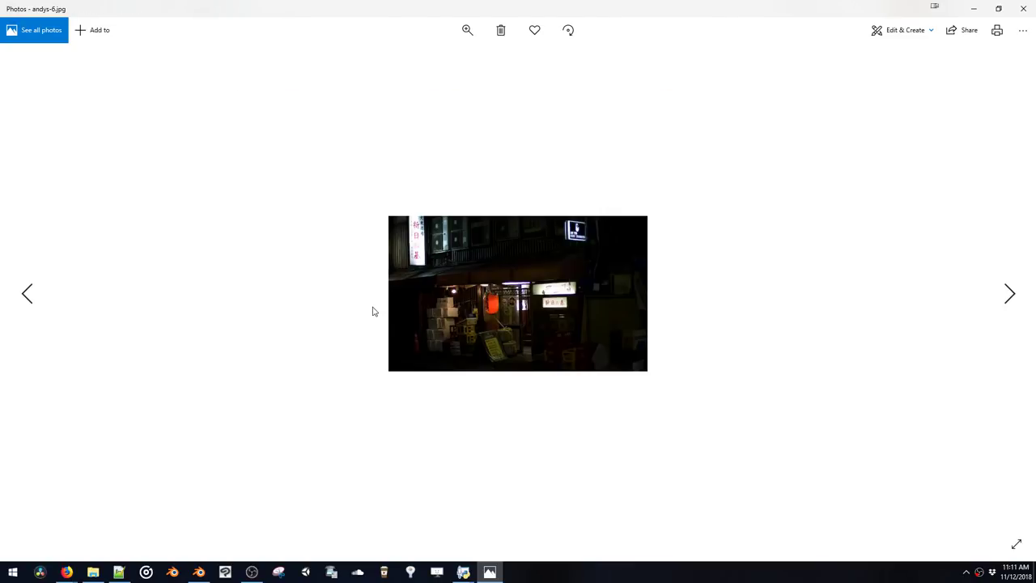
Examine the lighting in the green-lit alley photo and the references after it, up to the lantern-lined restaurant street
key("Right")
key("Right")
key("Right")
key("Left")
key("Left")
key("Right")
key("Left")
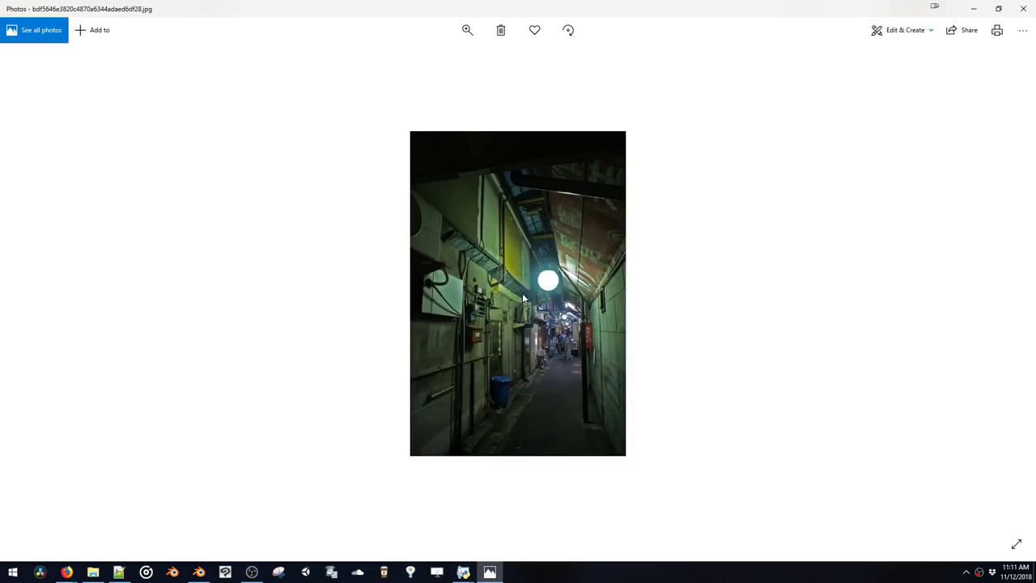
key("Left")
key("Left")
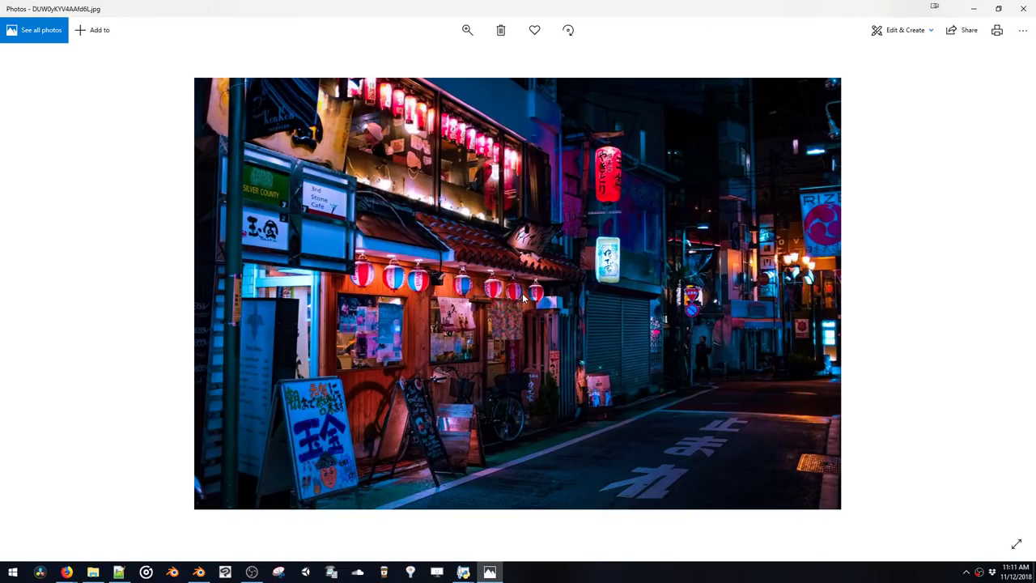
Study the light colours in the references from Golden-Gai.png through the Harmonica Yokocho shots to the Kyoto street photo
key("Left")
key("Left")
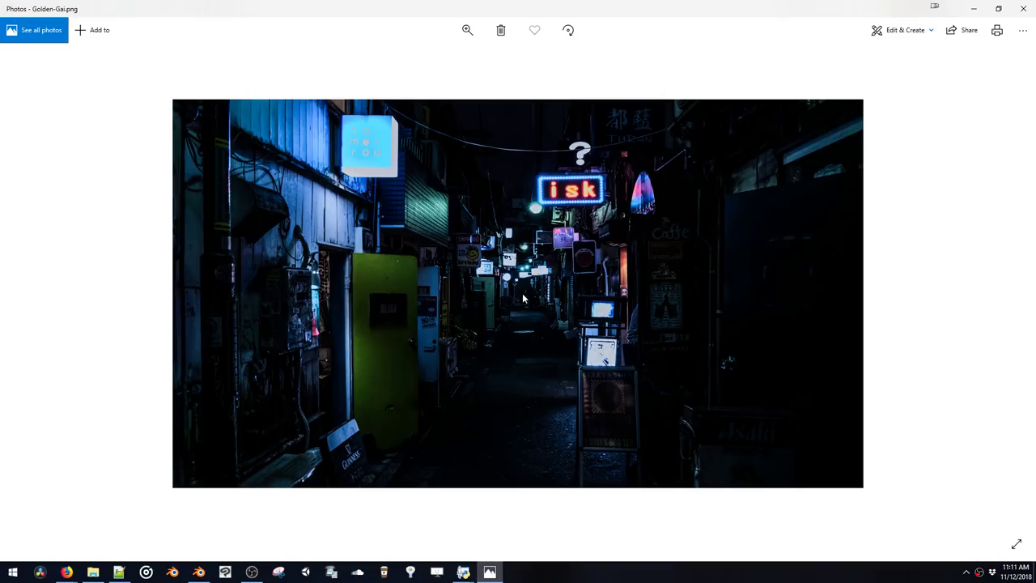
key("Left")
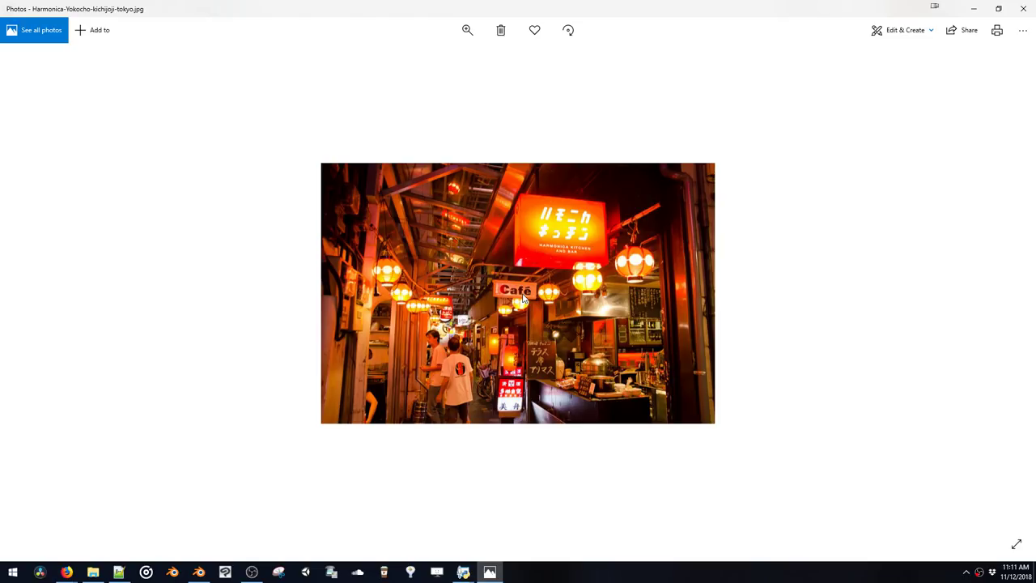
key("Left")
key("Left")
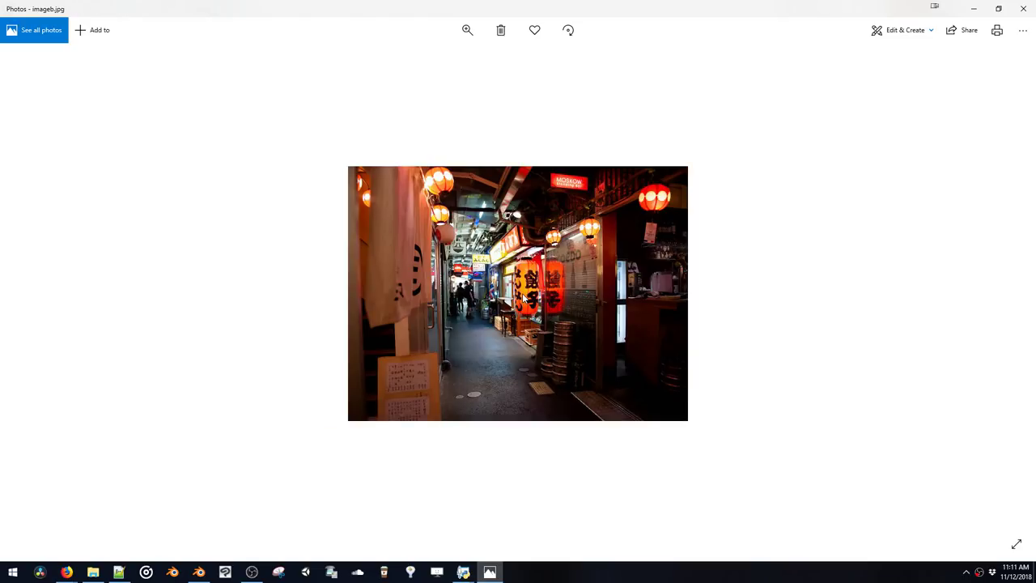
key("Left")
key("Right")
key("Left")
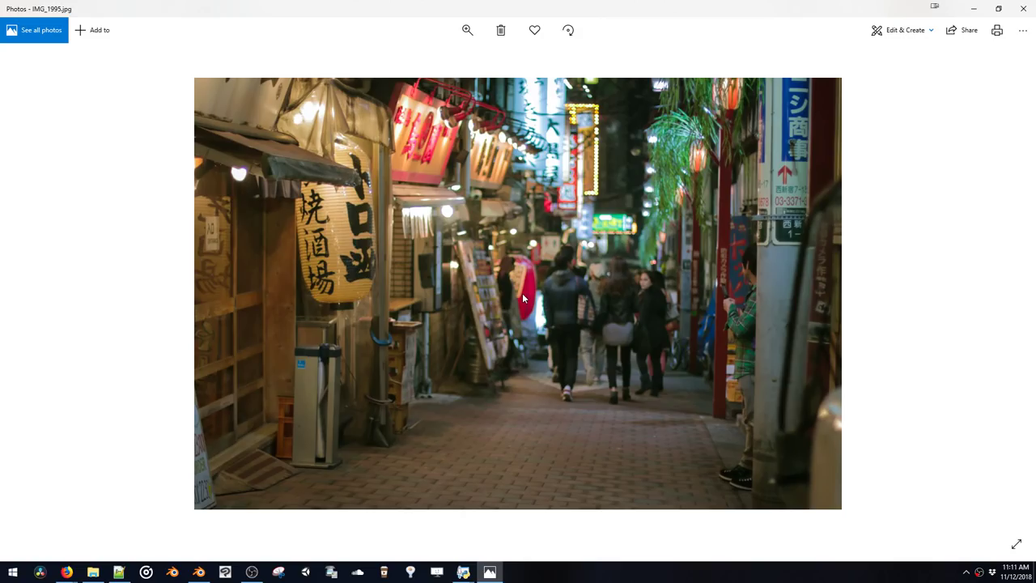
key("Left")
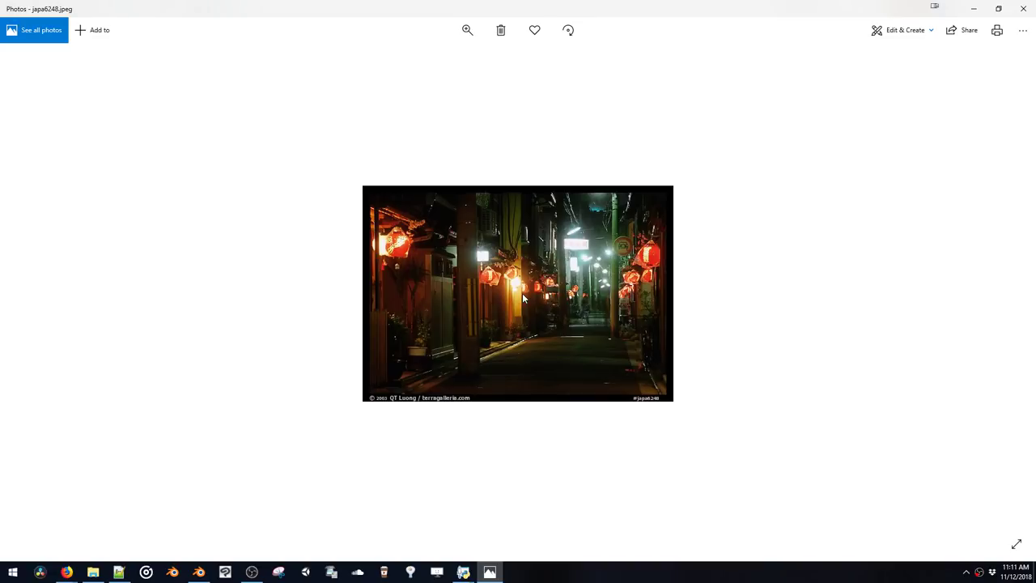
key("Left")
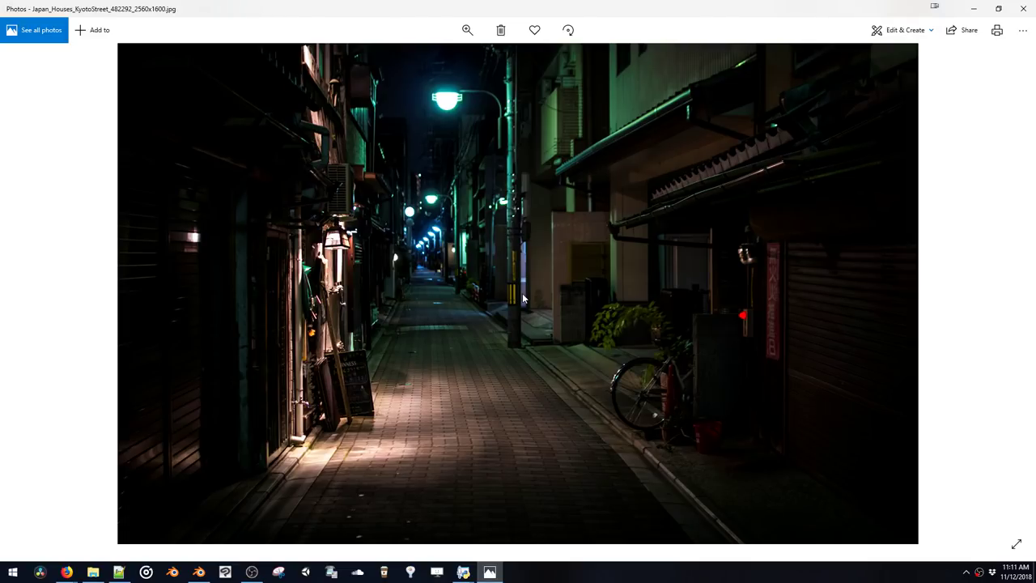
Examine the signs, lanterns and shopfronts in the next alley photos, up to the Shinjuku Golden Gai back-street image
key("Left")
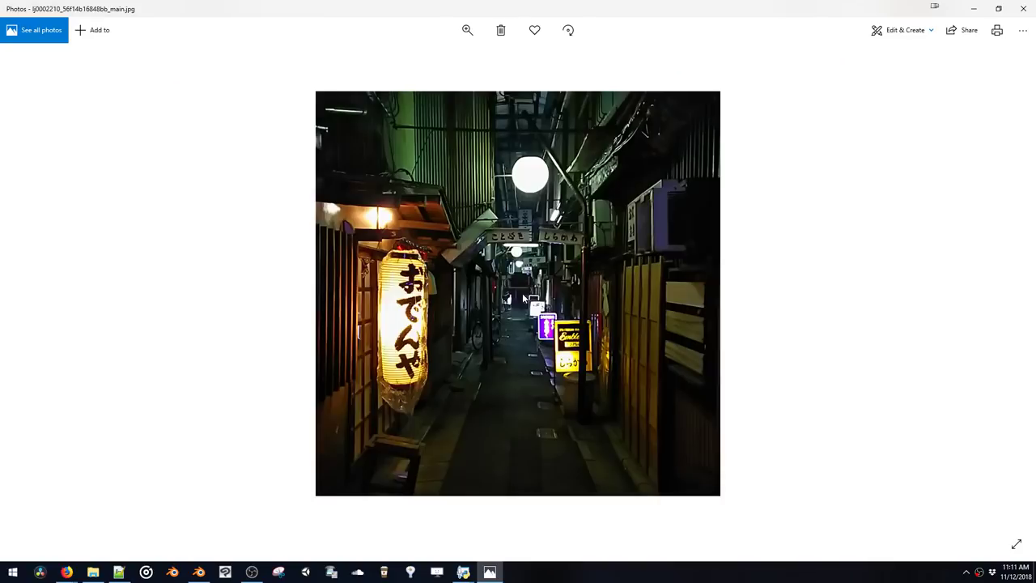
key("Left")
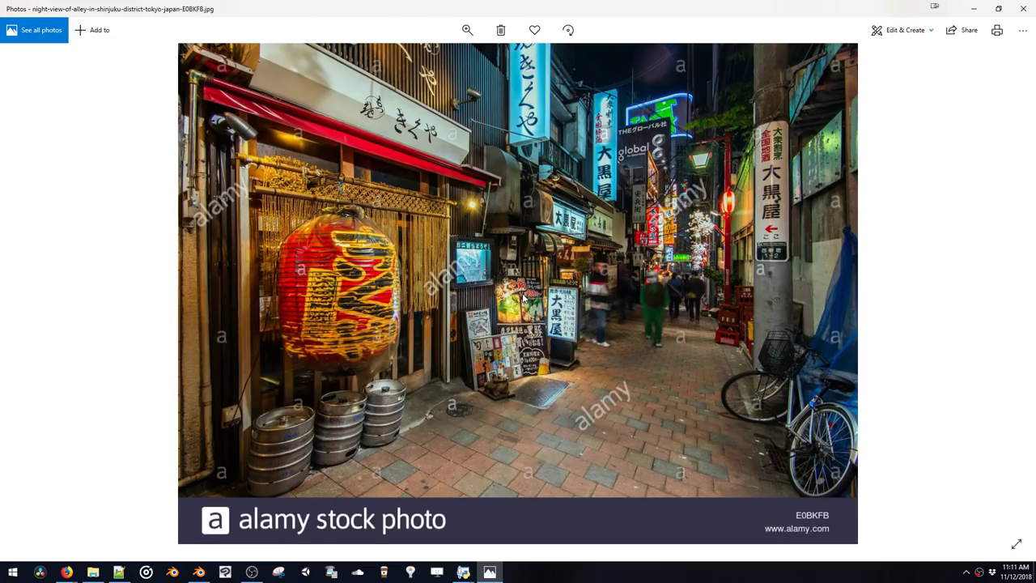
key("Left")
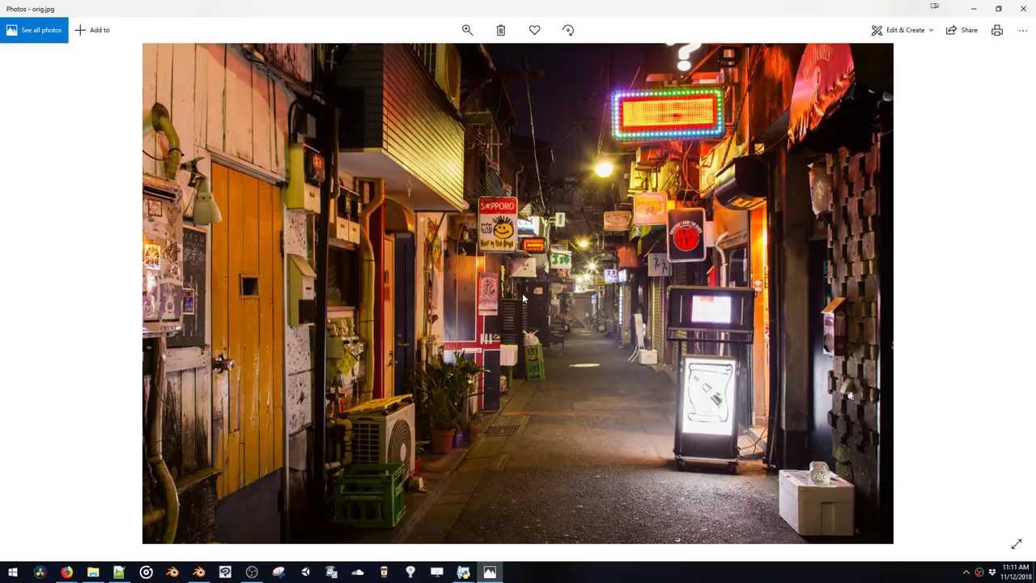
key("Left")
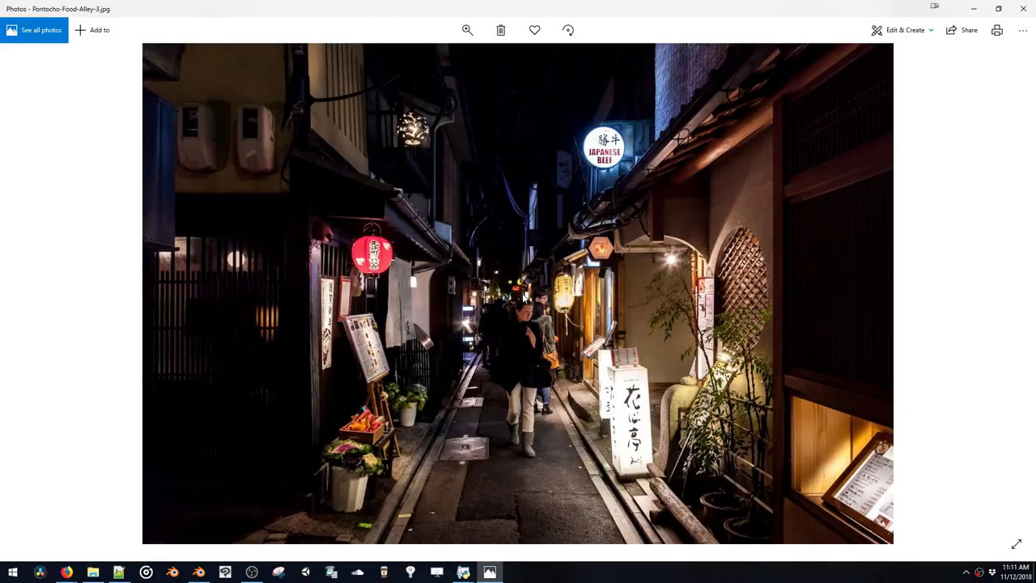
key("Left")
key("Right")
key("Left")
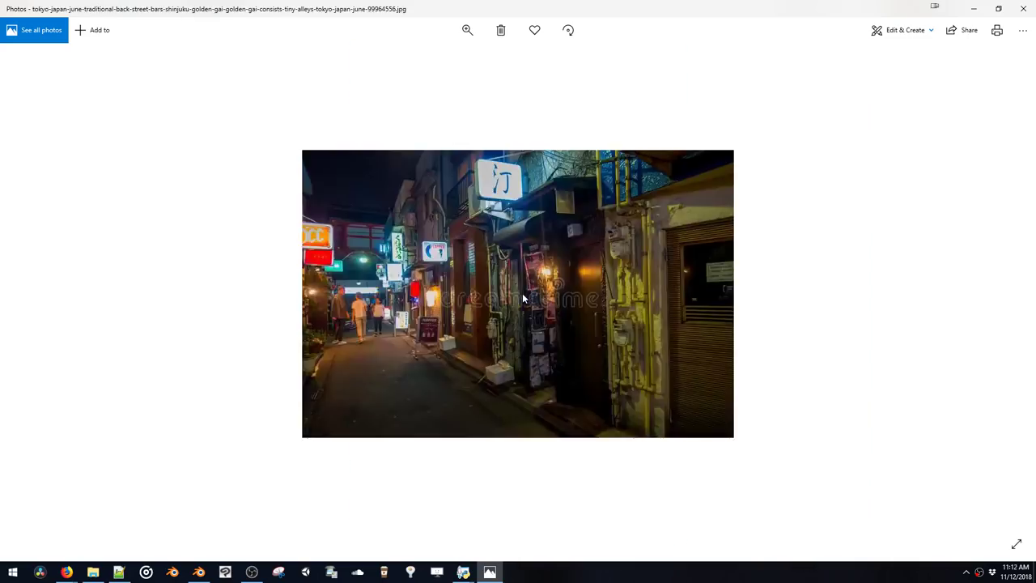
Study the blue and magenta neon city references, comparing tumblr_p5y9c0cOku1wz16x2o1_500.jpg with its neighbouring images
key("Left")
key("Left")
key("Left")
key("Left")
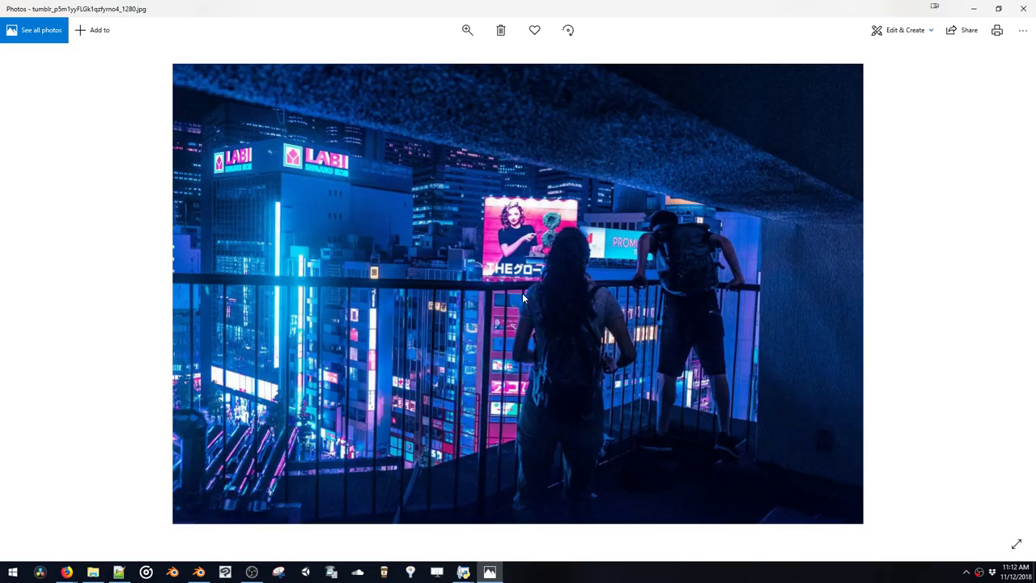
key("Left")
key("Left")
key("Right")
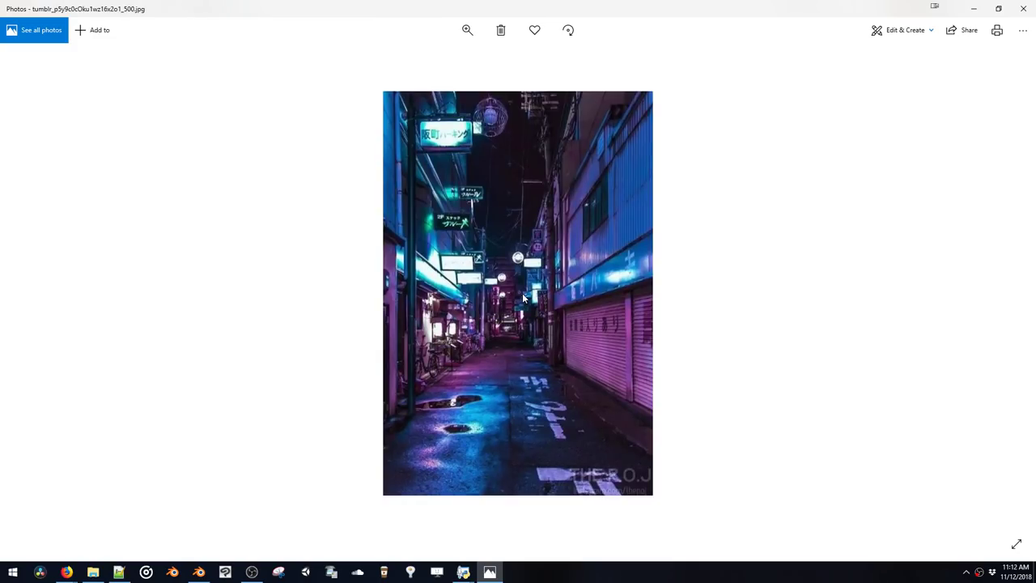
key("Left")
key("Right")
Load tumblr_p5y9c0cOku1wz16x2o1_500.jpg from the Japan Night Alley folder into Blender's image editor
left_click_drag(897, 4, 598, 86)
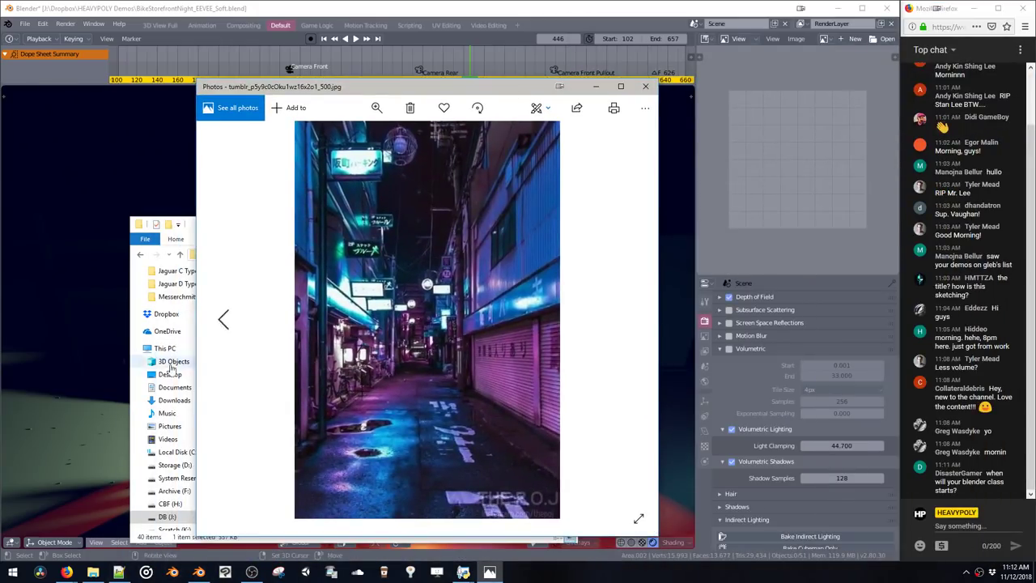
left_click(193, 243)
scroll(401, 416, "down", 5)
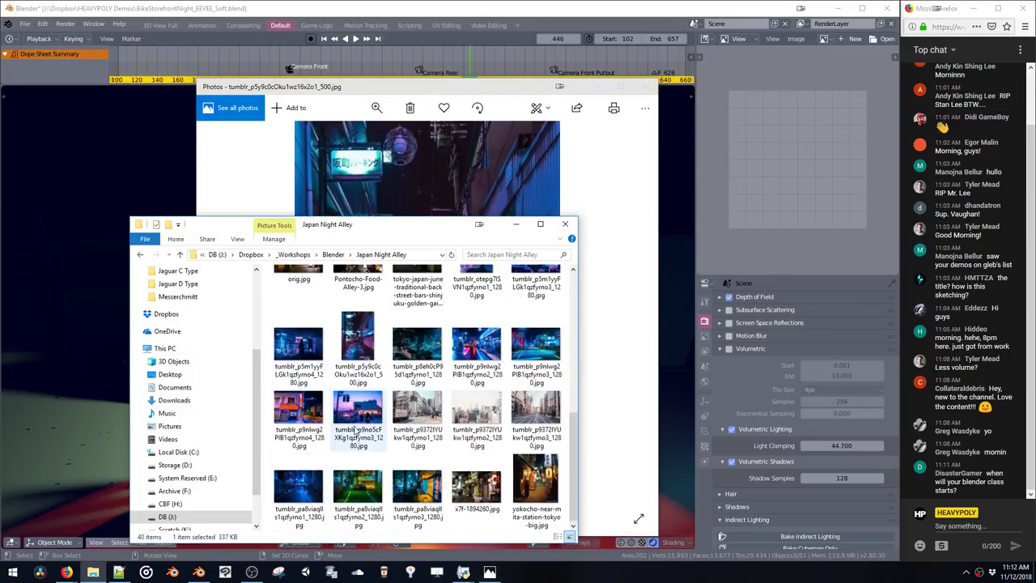
left_click_drag(362, 346, 769, 169)
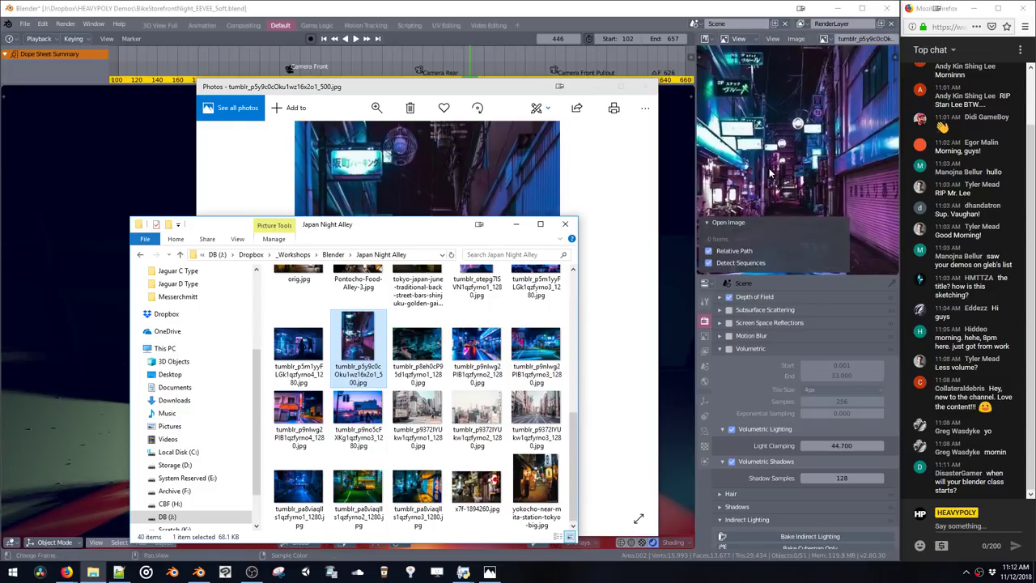
left_click(770, 216)
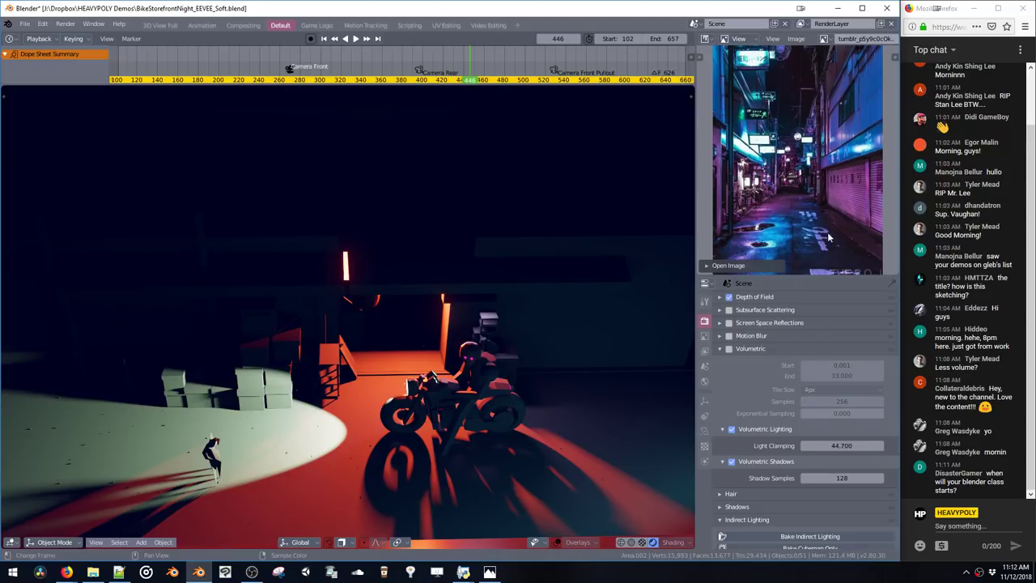
Enlarge the image editor area and fit the neon alley reference in it
scroll(789, 198, "down", 3)
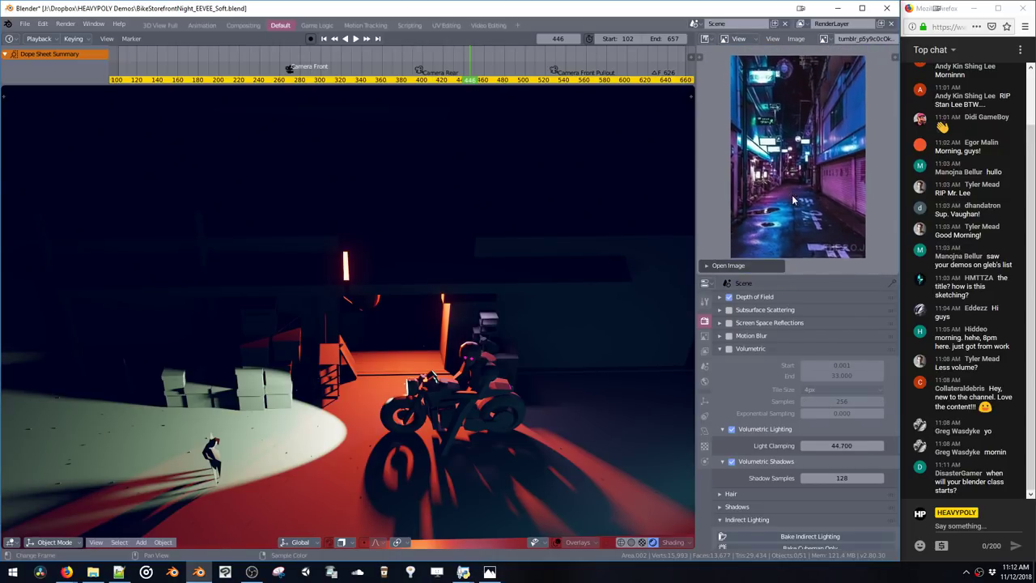
scroll(793, 194, "up", 2)
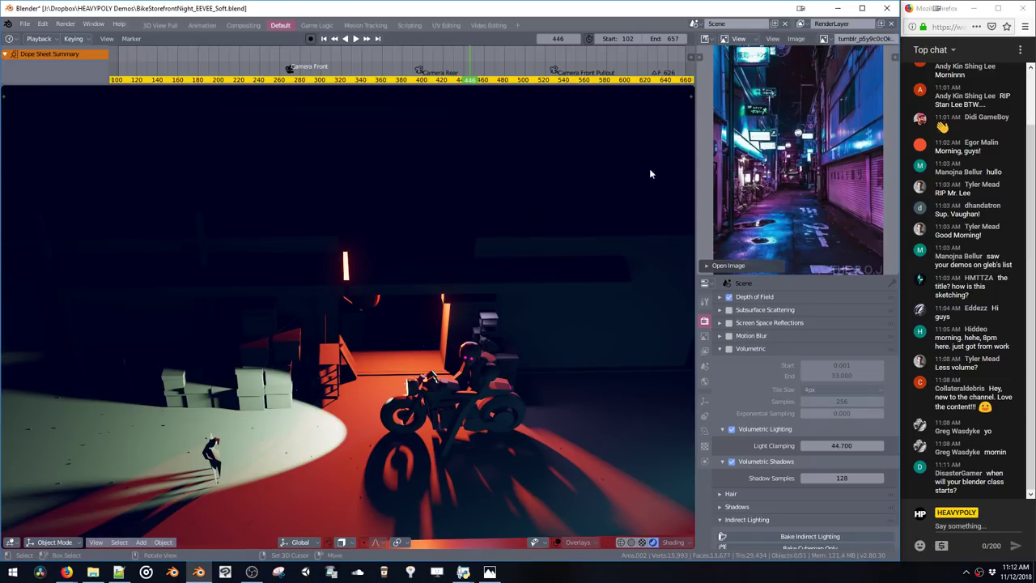
scroll(801, 278, "down", 1)
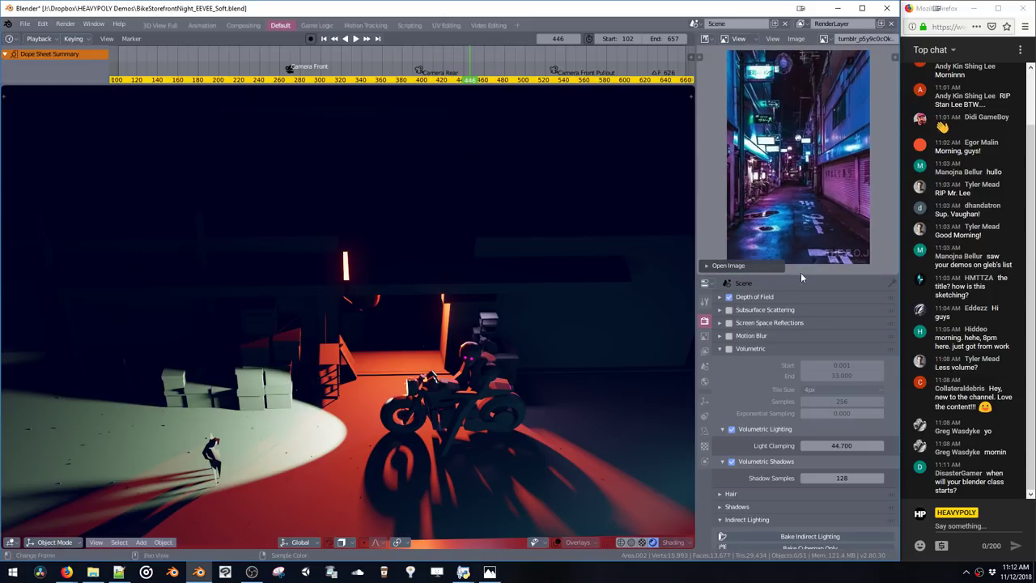
left_click_drag(801, 277, 795, 328)
scroll(798, 233, "up", 3)
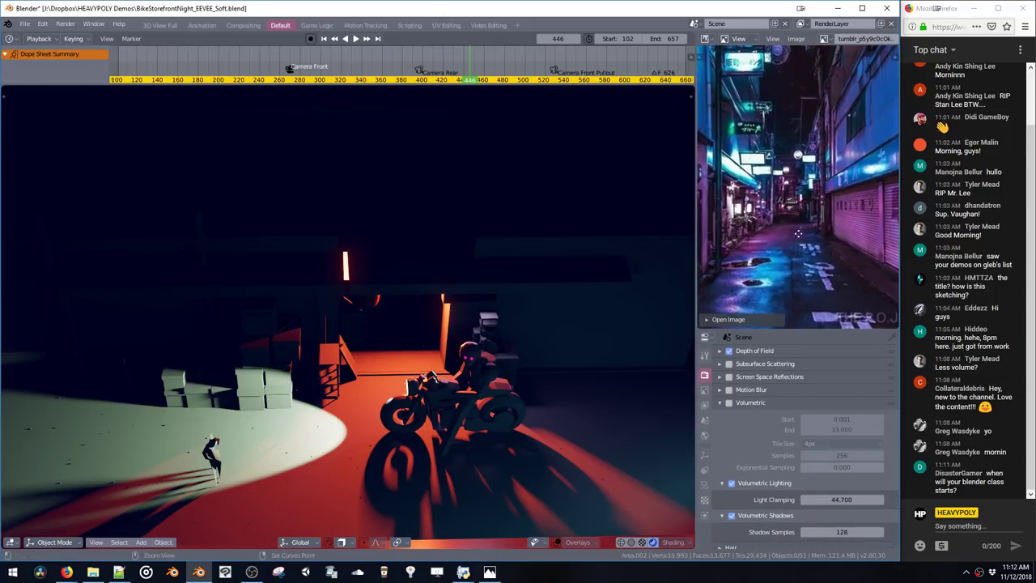
scroll(794, 243, "down", 2)
Add a cube mesh at the motorcycle and raise it along the Z axis
middle_click_drag(572, 288, 467, 292)
scroll(483, 318, "up", 3)
scroll(461, 284, "up", 2)
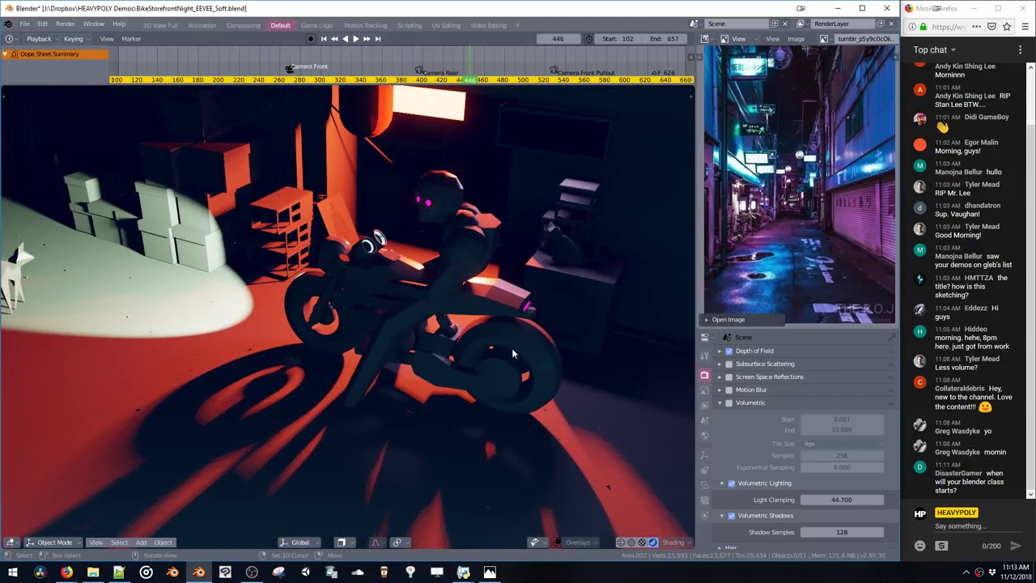
mouse_move(393, 317)
middle_mouse_down()
mouse_move(371, 318)
mouse_move(400, 335)
middle_mouse_up()
key("shift+a")
mouse_move(382, 186)
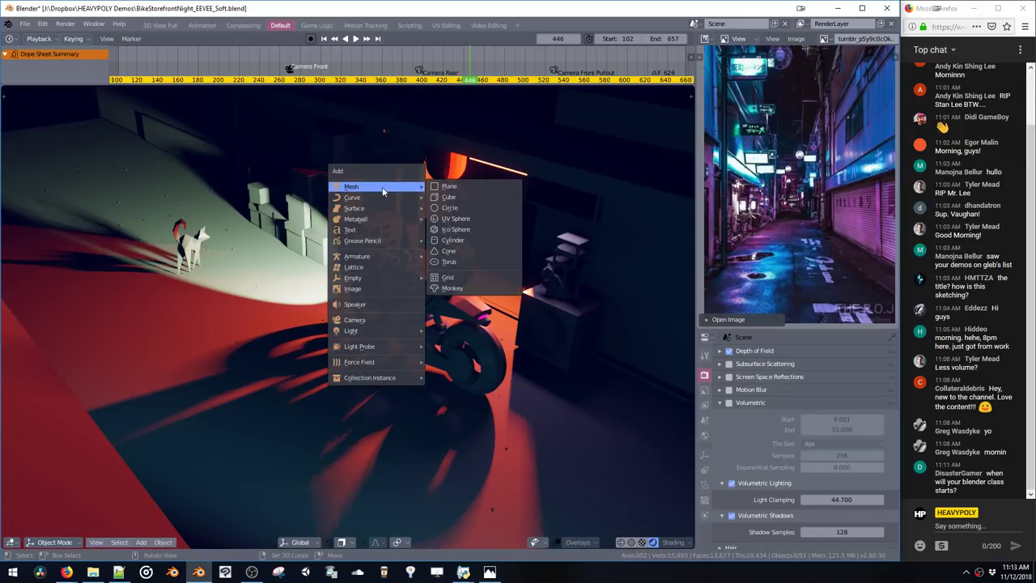
left_click(444, 199)
key("g")
key("z")
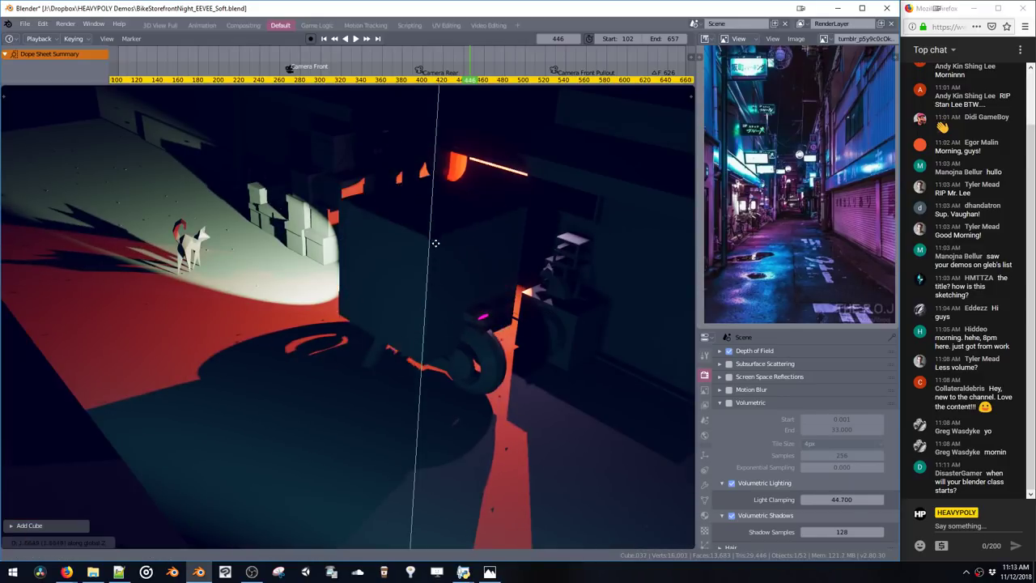
left_click(446, 228)
Scale the cube down along separate axes into a small, thin sign box
middle_click_drag(447, 229, 487, 286, "ctrl")
key("s")
key("y")
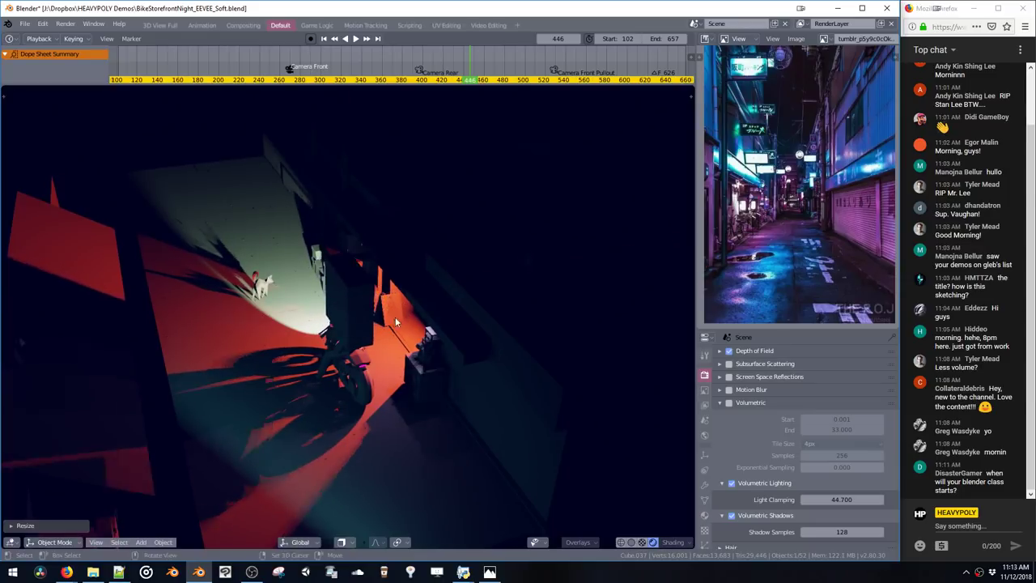
key("z")
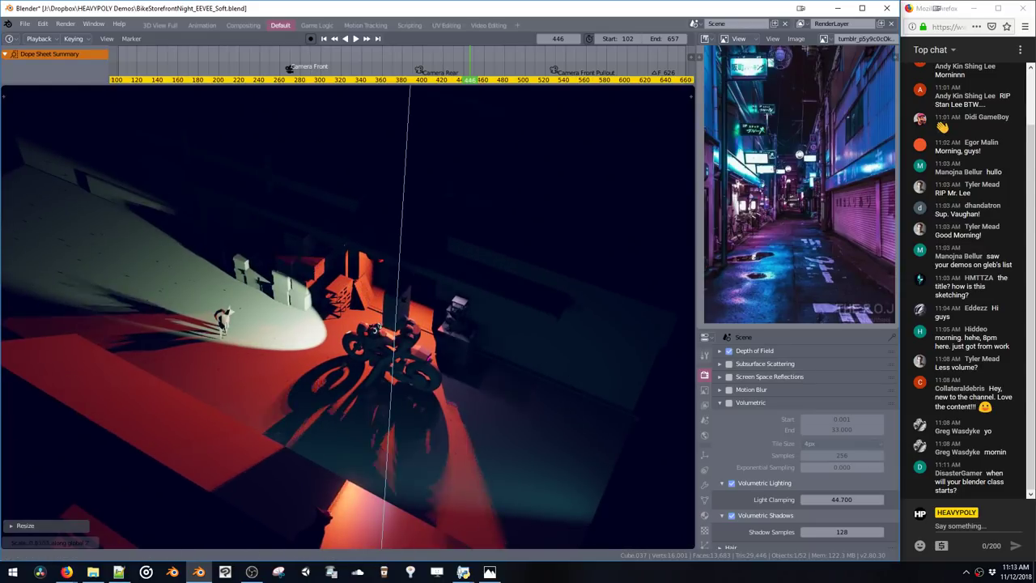
key("y")
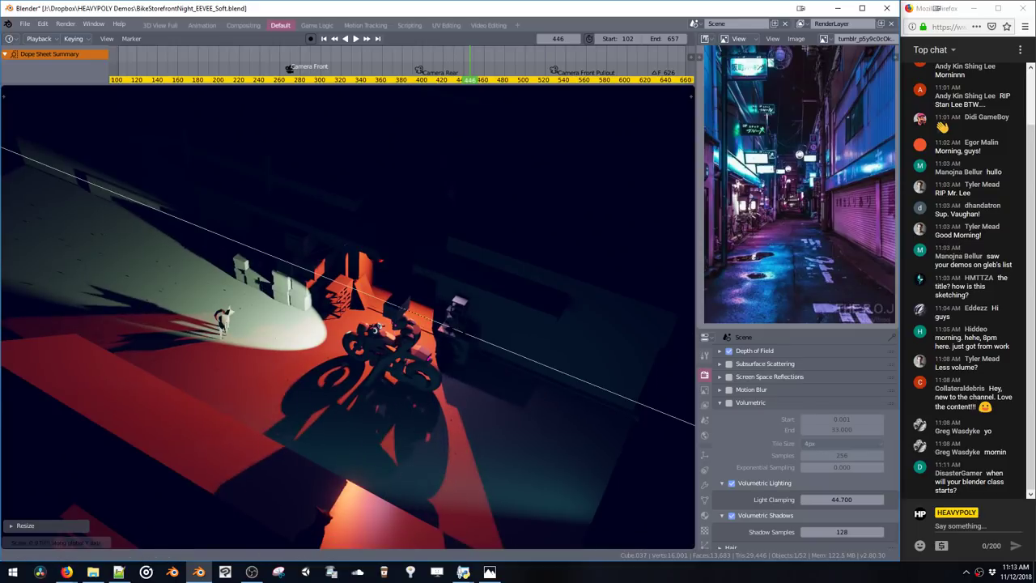
key("x")
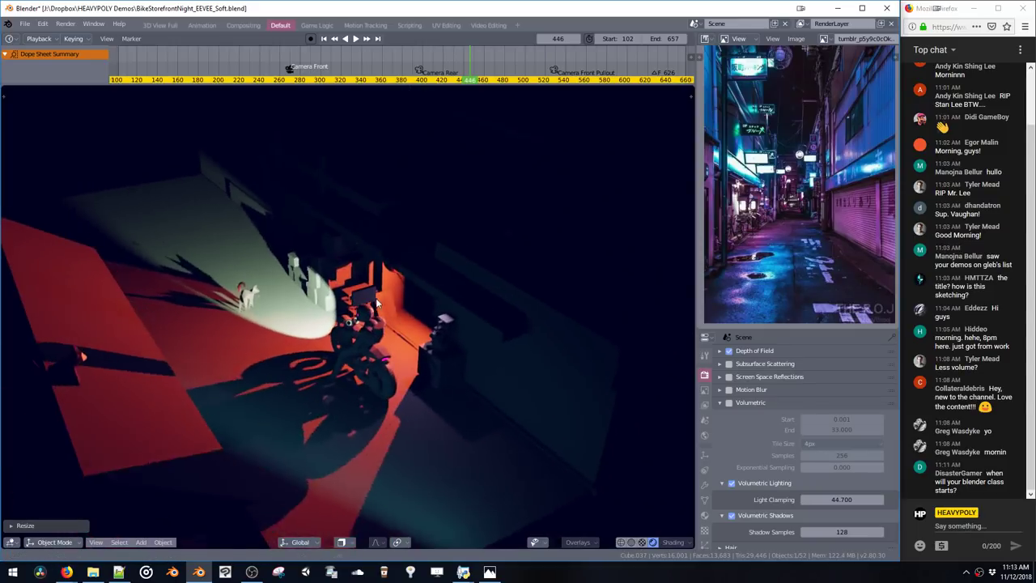
key("Escape")
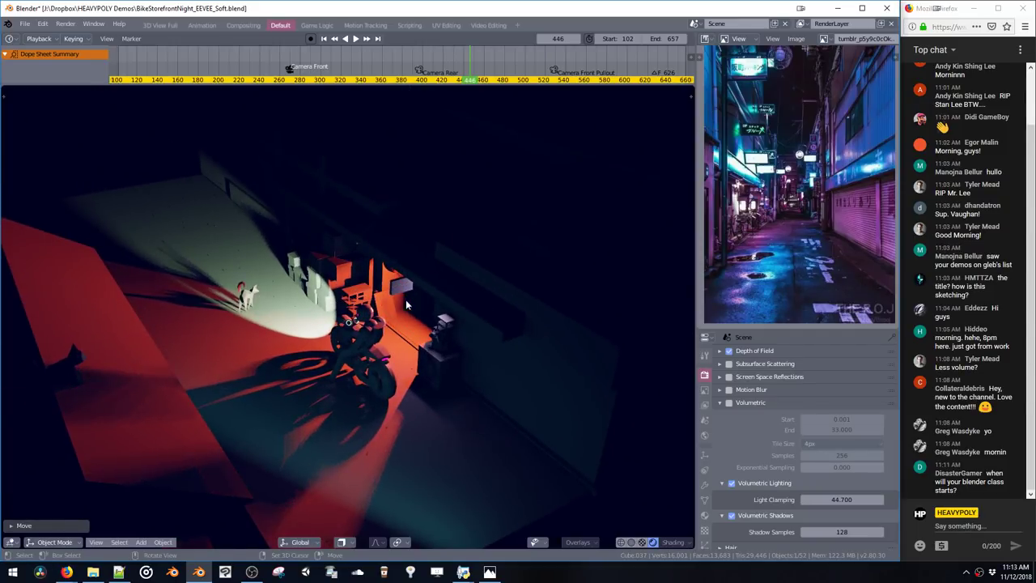
Position the sign box on the storefront beside the lit doorway, shifting it along the Y axis
key("g")
key("y")
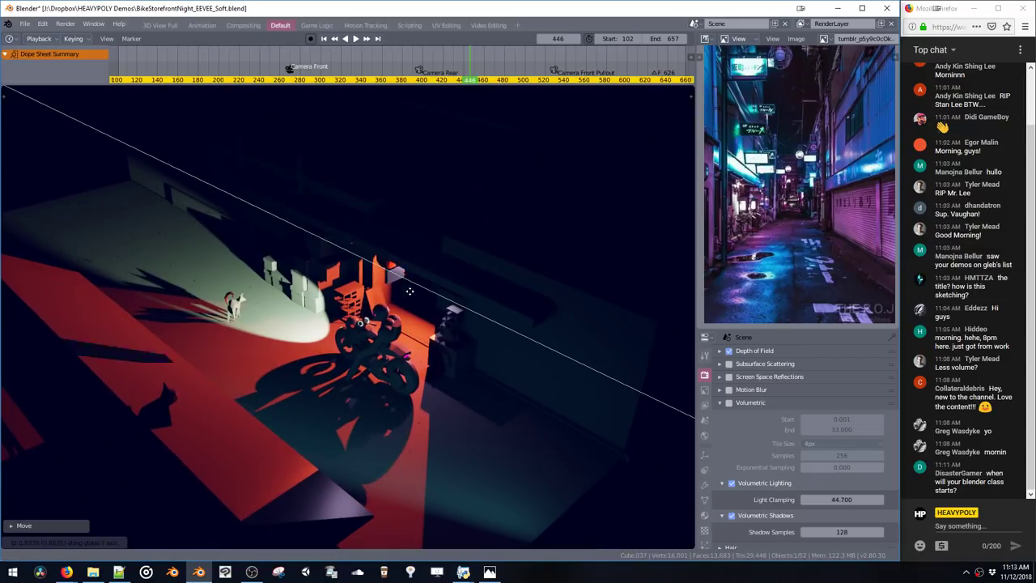
left_click(427, 306)
key("g")
middle_click(424, 311)
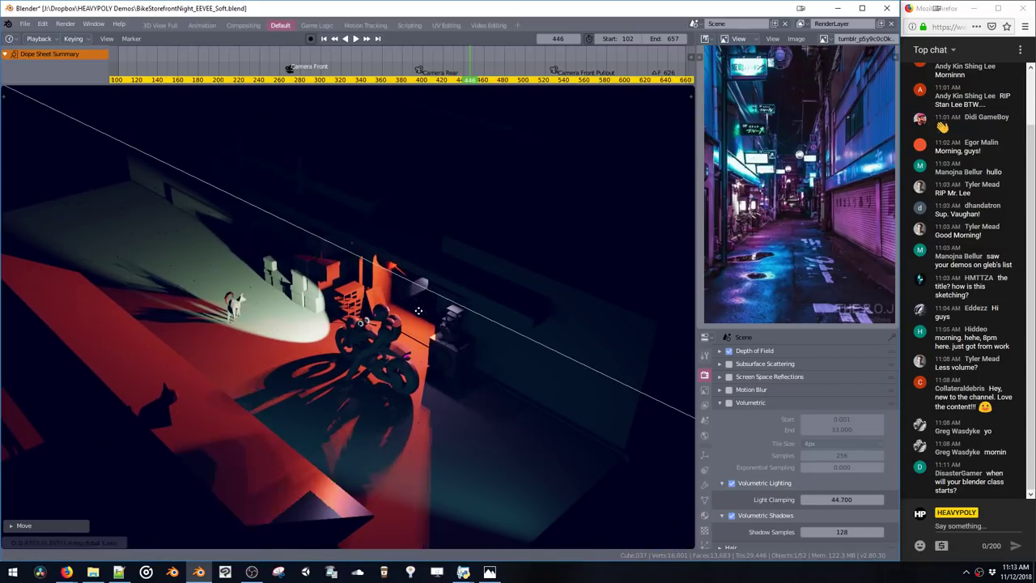
left_click(414, 322)
key("KP_Decimal")
middle_click_drag(416, 300, 406, 419)
scroll(427, 477, "down", 5)
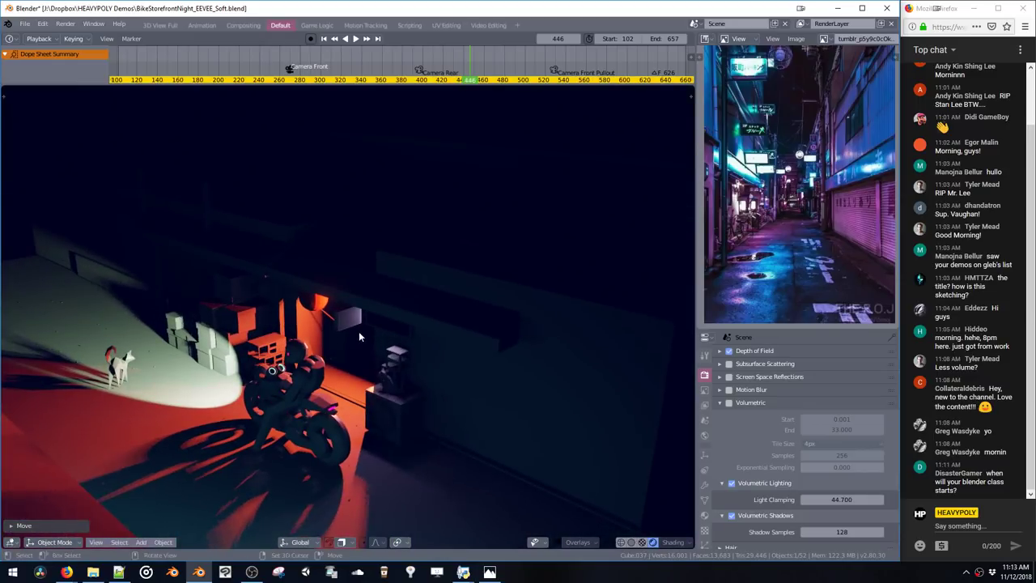
key("g")
key("y")
middle_click_drag(355, 324, 404, 341, "shift")
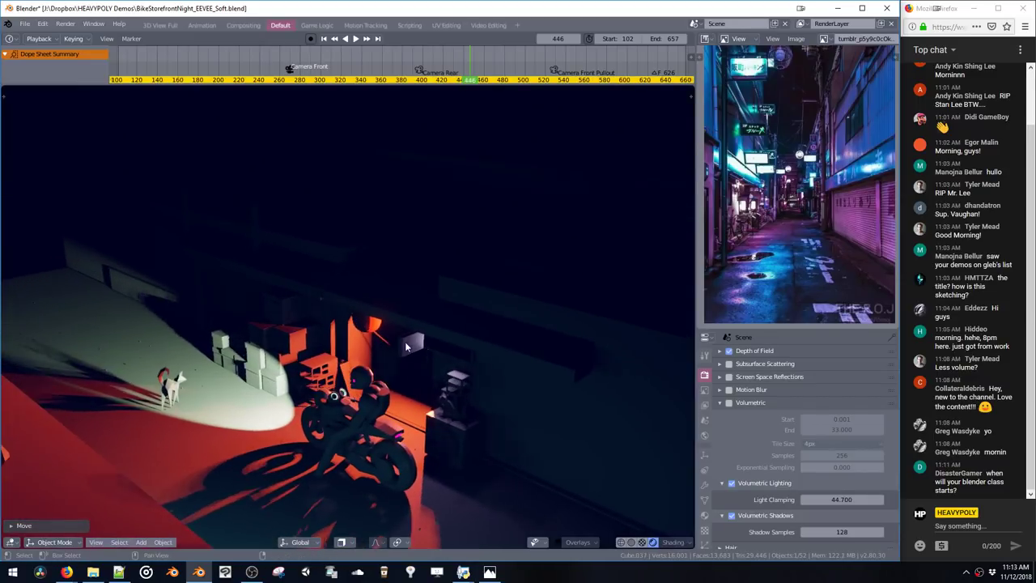
Duplicate the sign box along the Y axis and place the copy farther down the storefront, past the stacked boxes
key("shift+d")
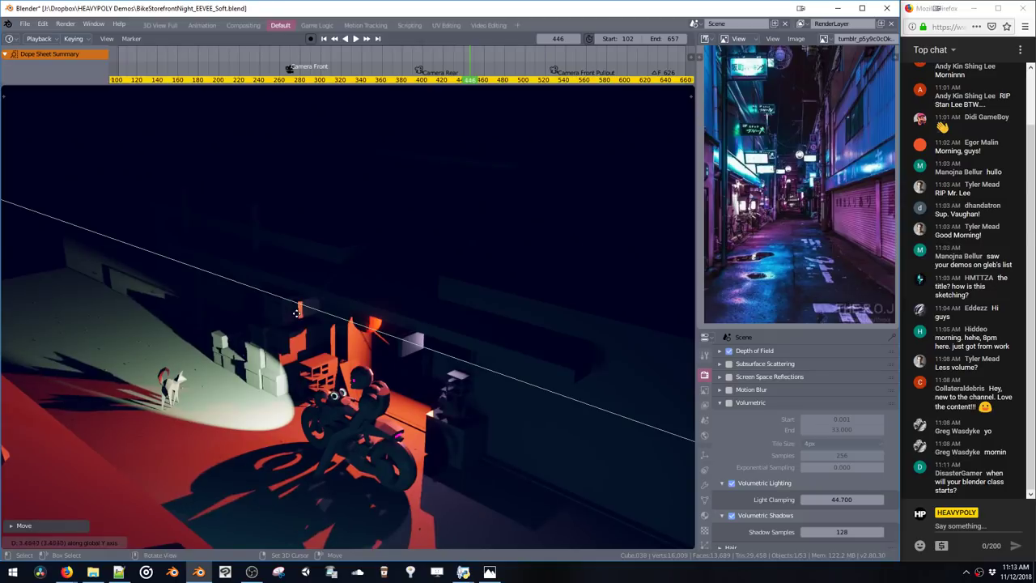
left_click(306, 325)
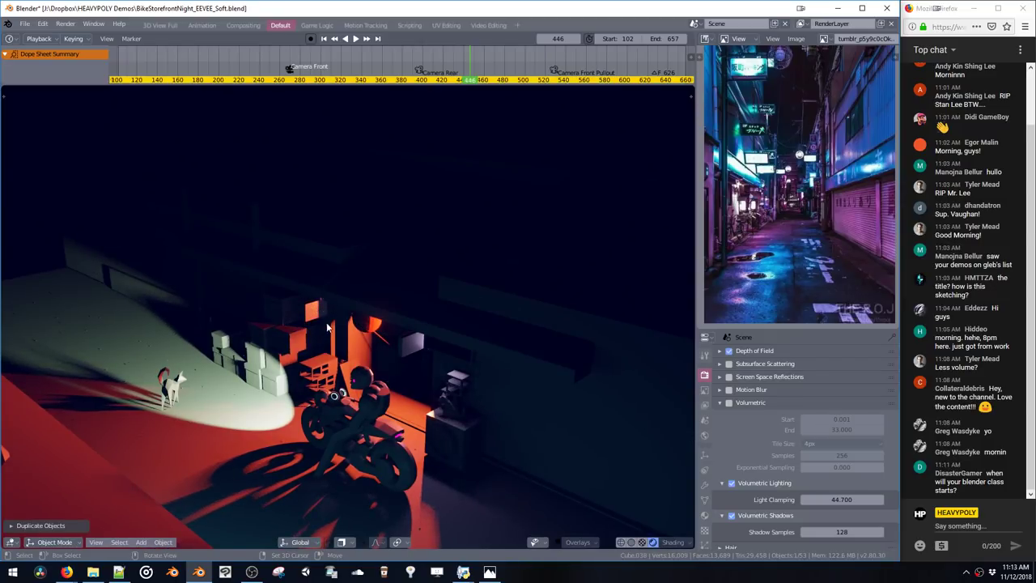
key("g")
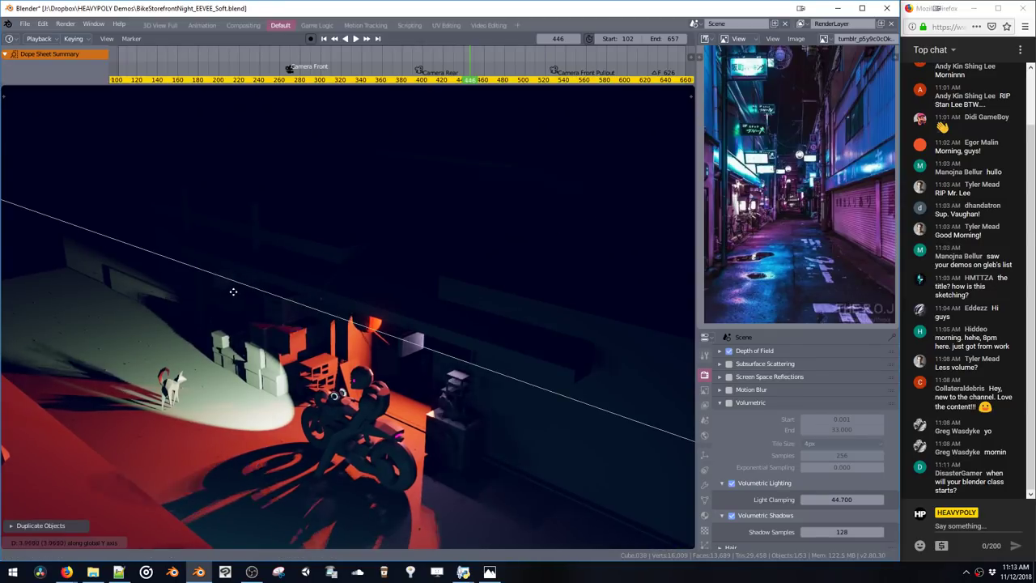
left_click(239, 302)
middle_click_drag(238, 293, 308, 337, "shift")
Add a cylinder mesh on the spotlit ground behind the dog and scale it down to a thin post
key("shift+a")
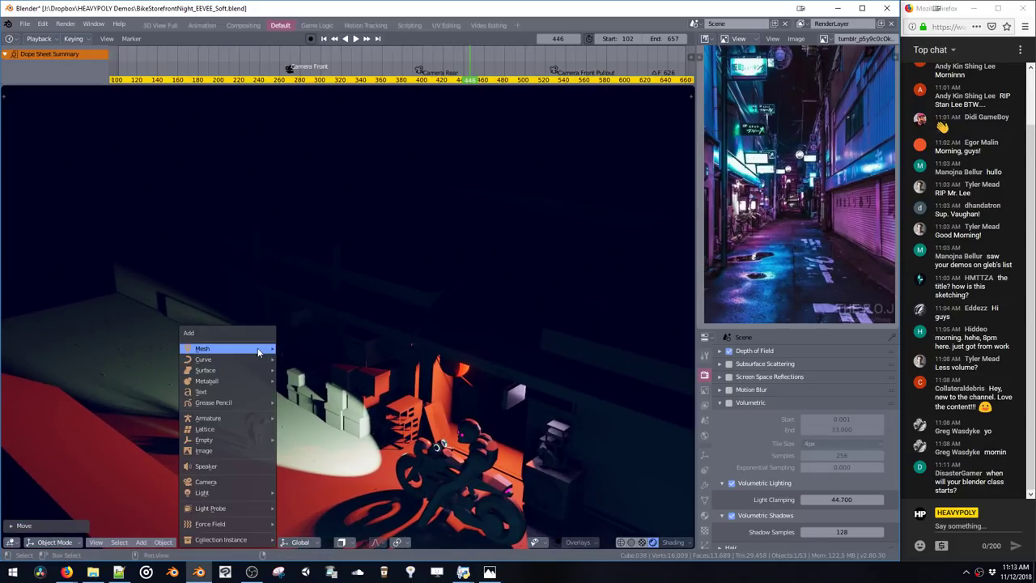
mouse_move(265, 351)
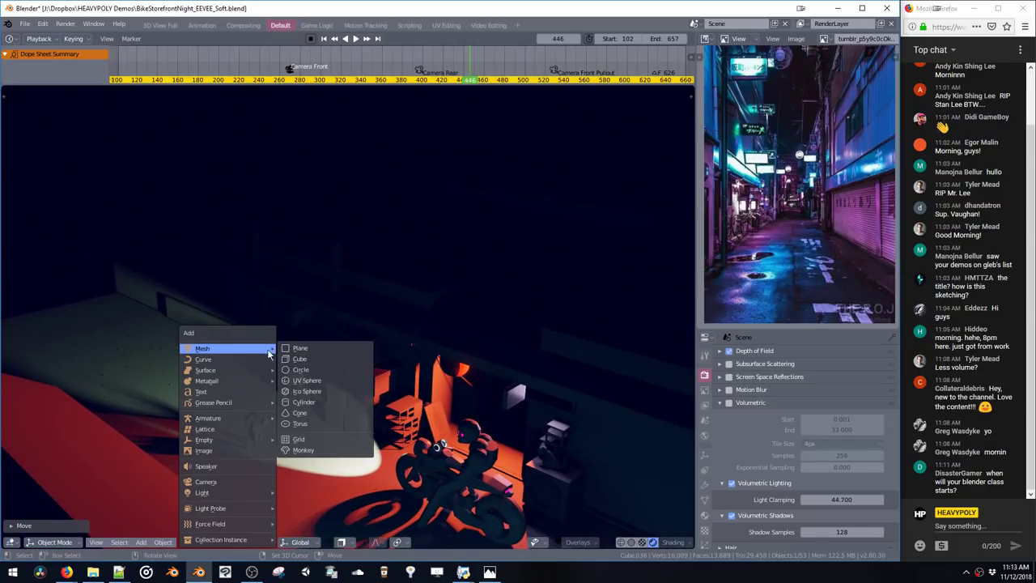
left_click(320, 403)
key("s")
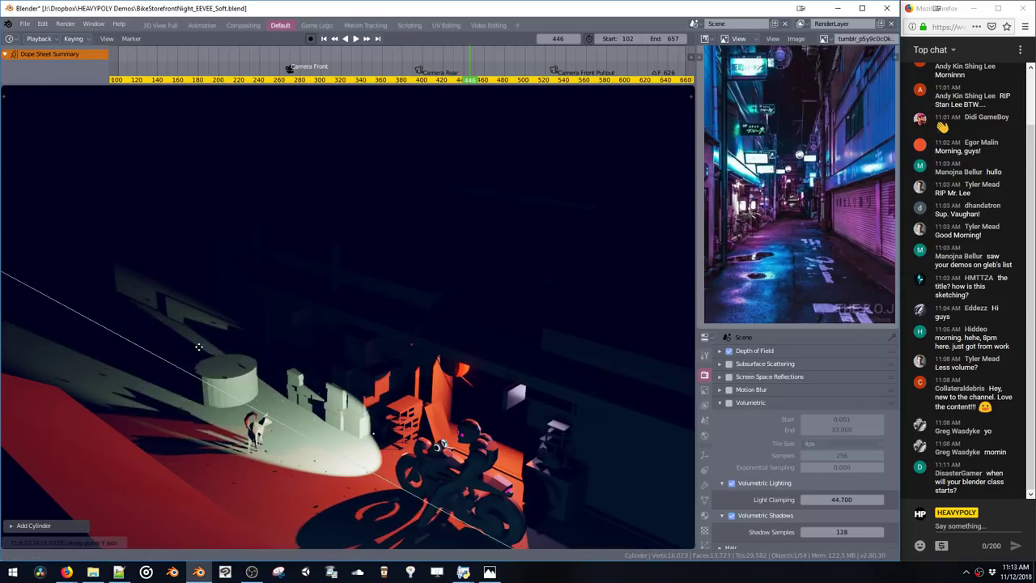
key("z")
left_click(241, 380)
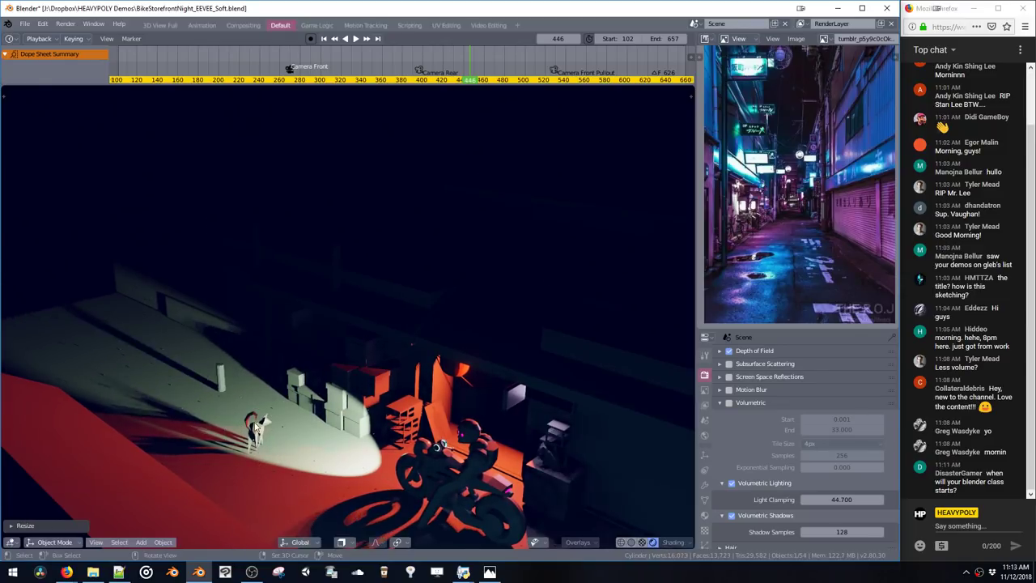
Stretch the post along the Z axis into a tall street pole and adjust its height above the ground
key("g")
key("z")
left_click(247, 356)
key("g")
left_click(249, 348)
key("g")
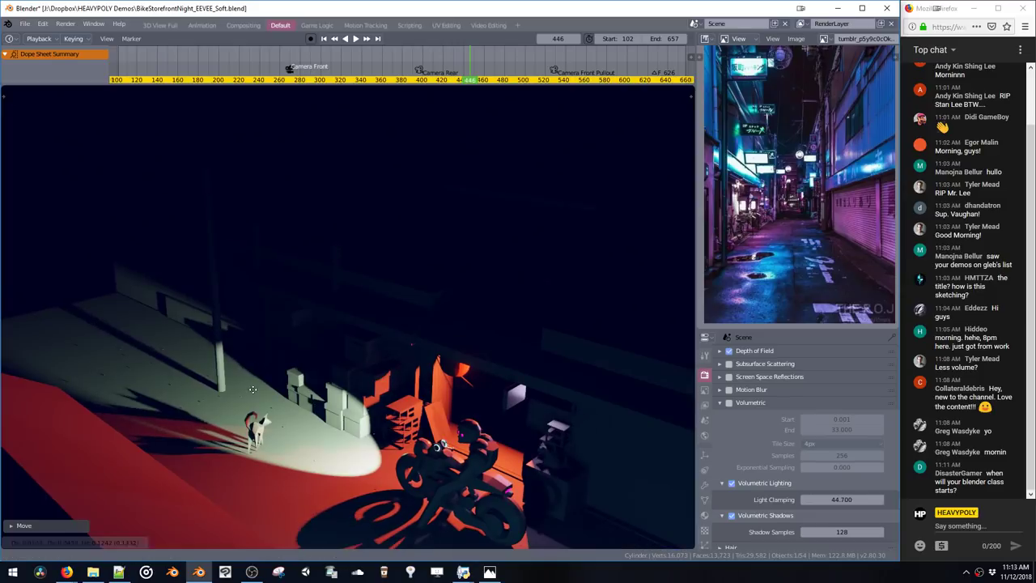
key("z")
left_click(189, 389)
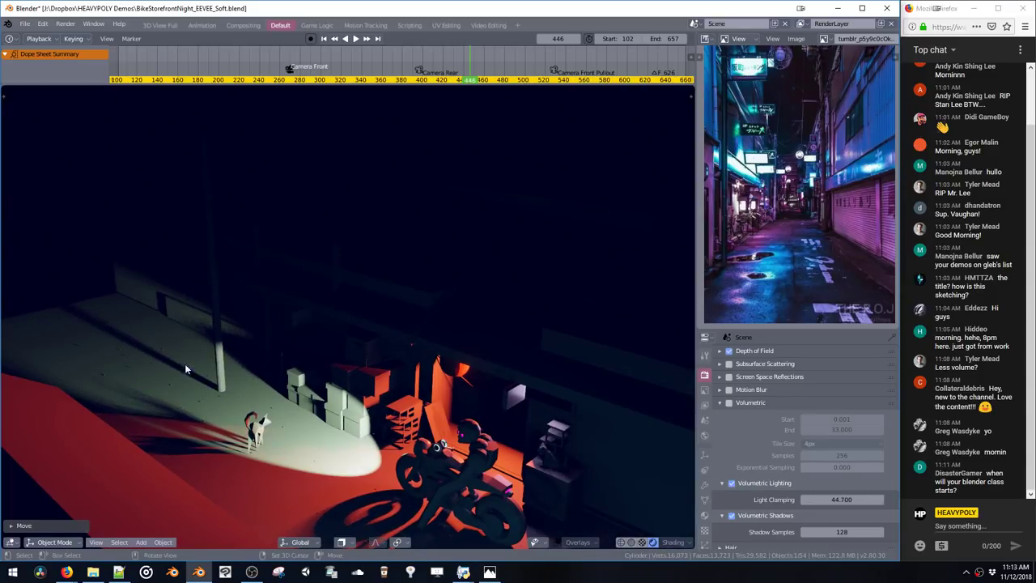
Move the pole along the Y and X axes to stand at the edge of the spotlit ground near the storefront wall
key("g")
key("y")
left_click(256, 389)
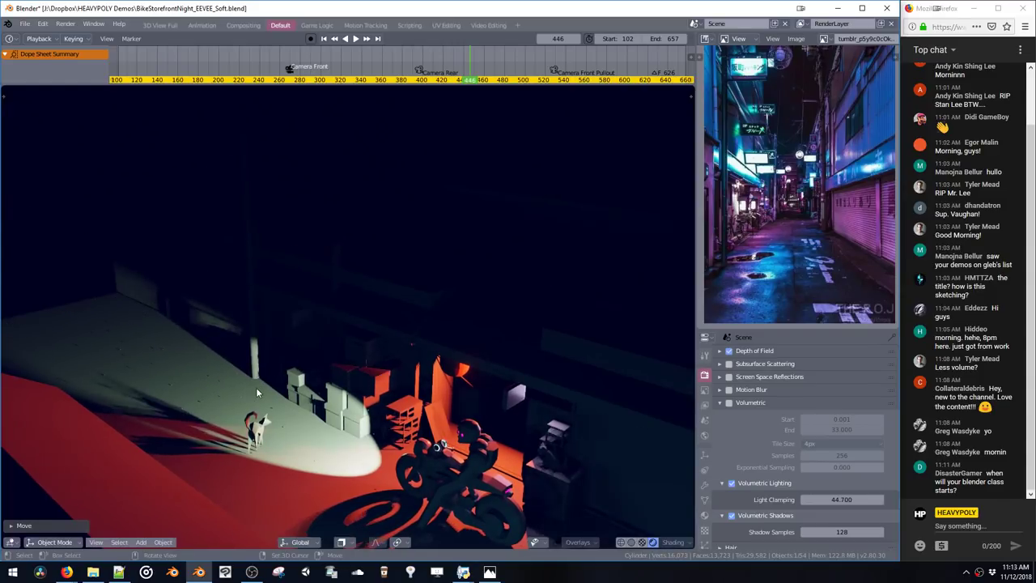
key("g")
key("x")
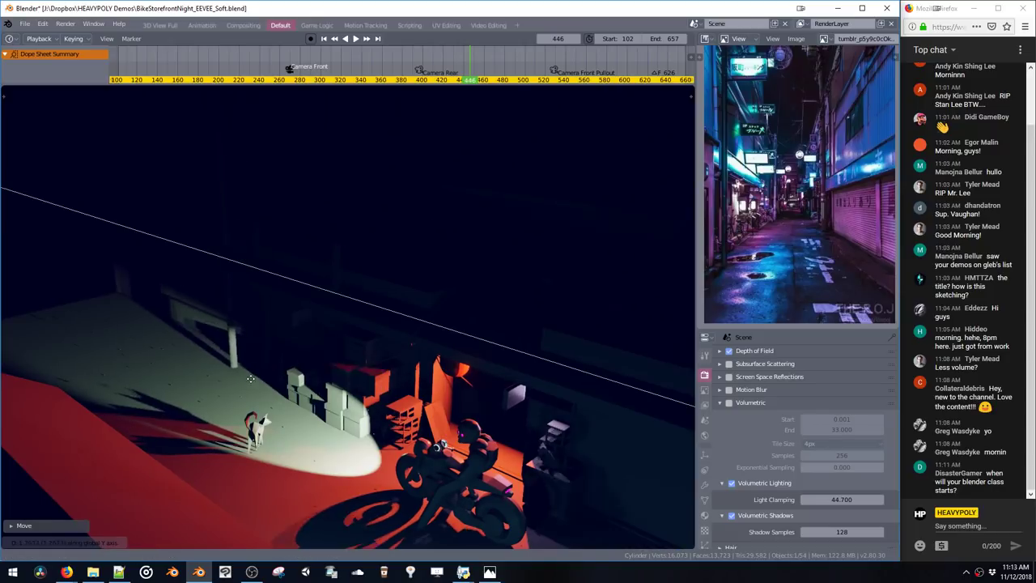
left_click(246, 377)
key("g")
key("x")
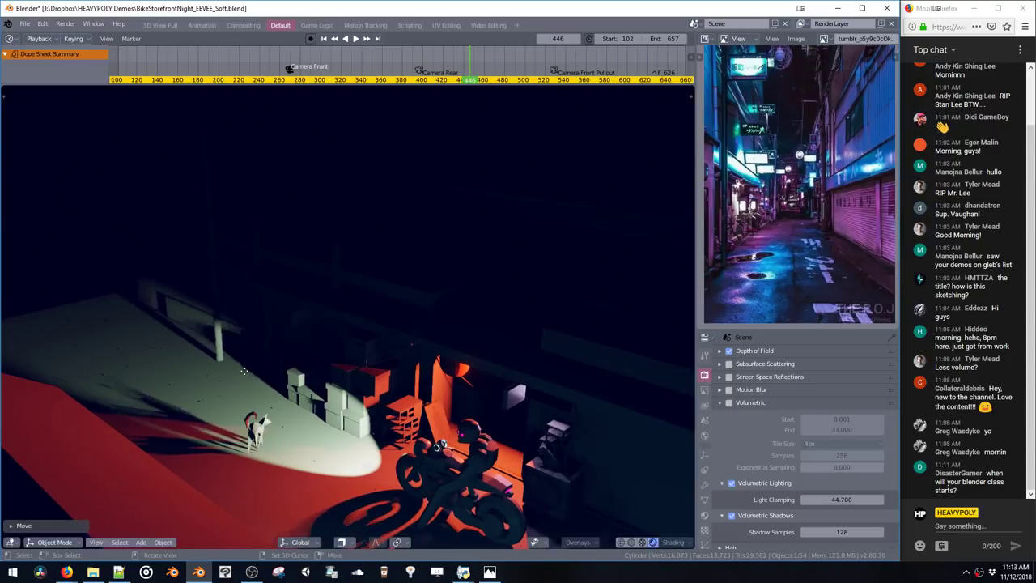
left_click(259, 359)
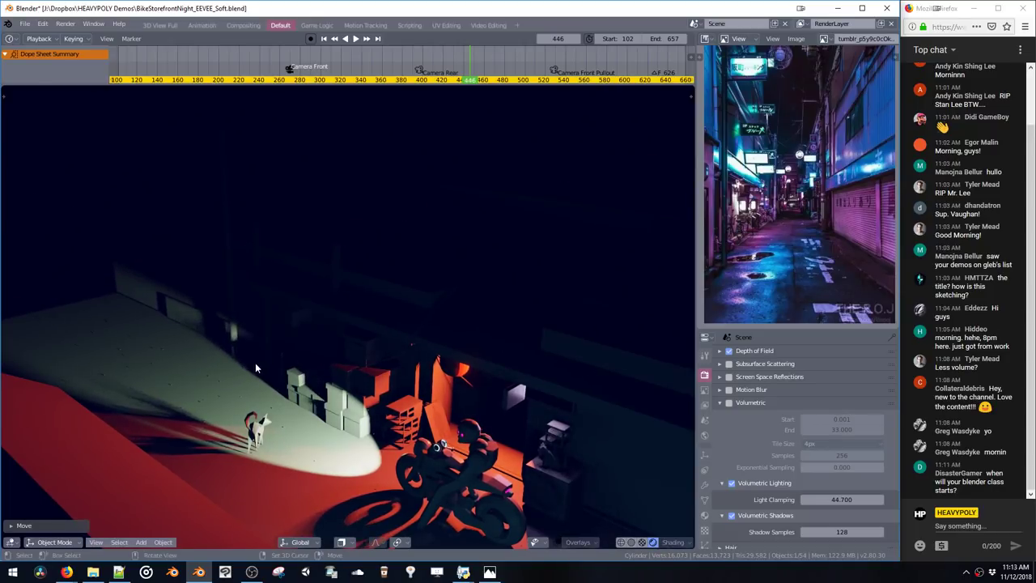
key("g")
key("x")
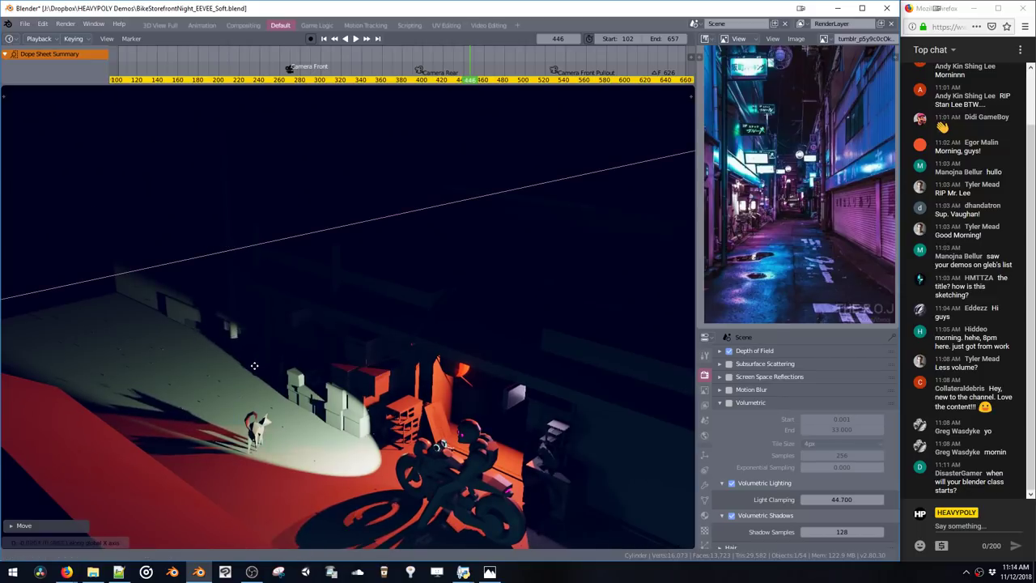
left_click(253, 369)
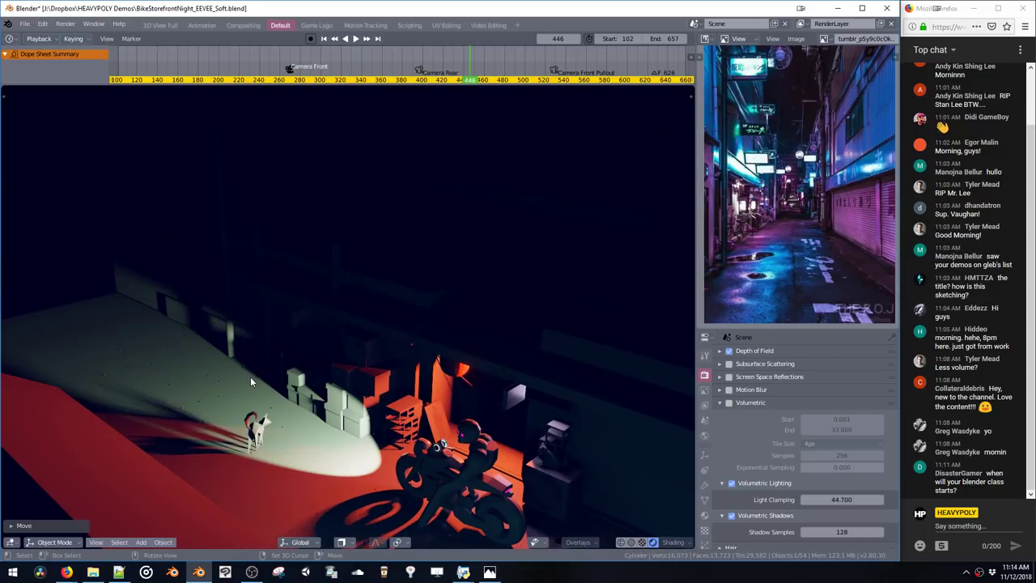
Shift the street pole along the X axis at the spotlit ground's edge, scale it down slightly, and adjust its height
key("g")
key("x")
left_click(244, 383)
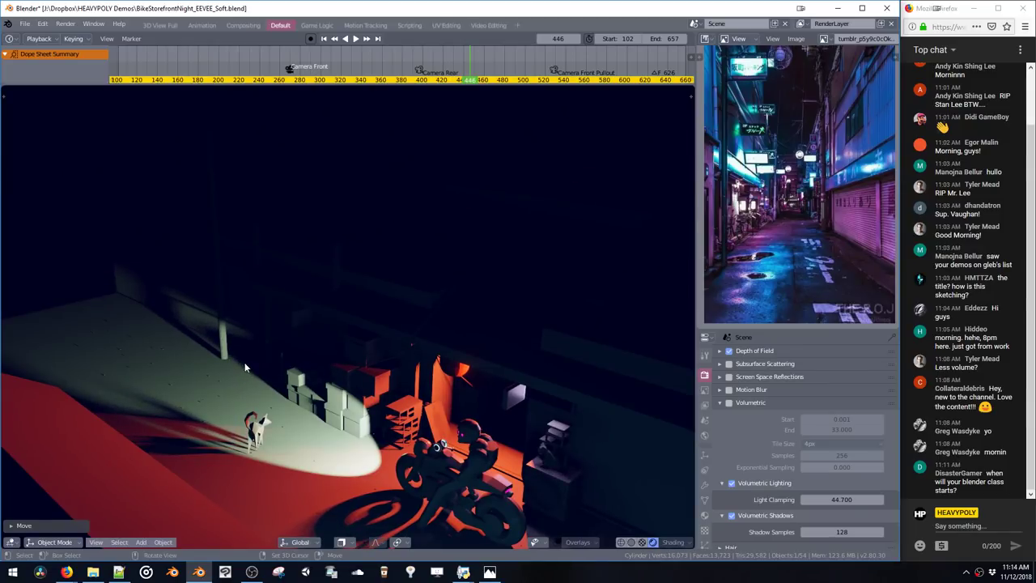
key("s")
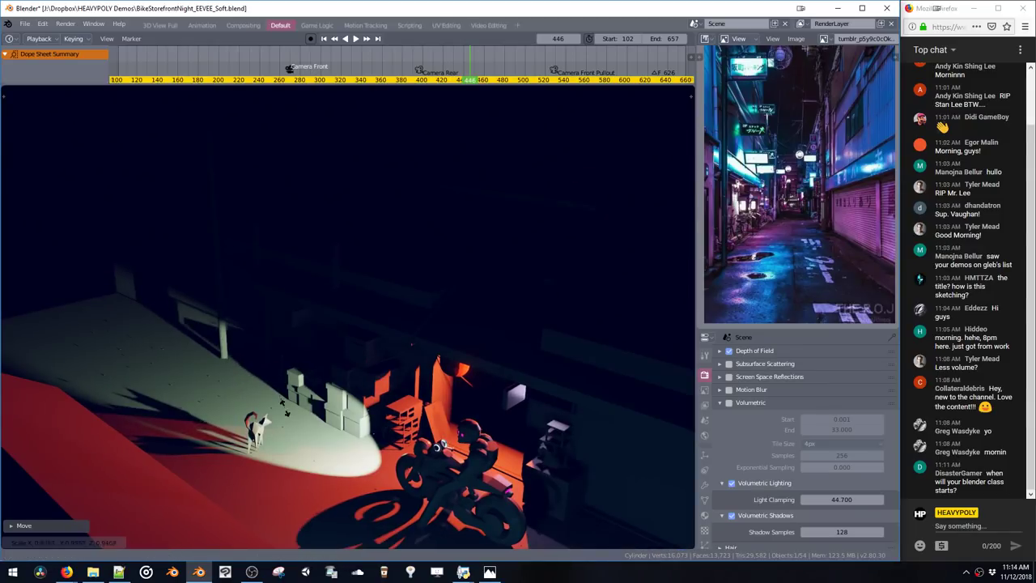
key("z")
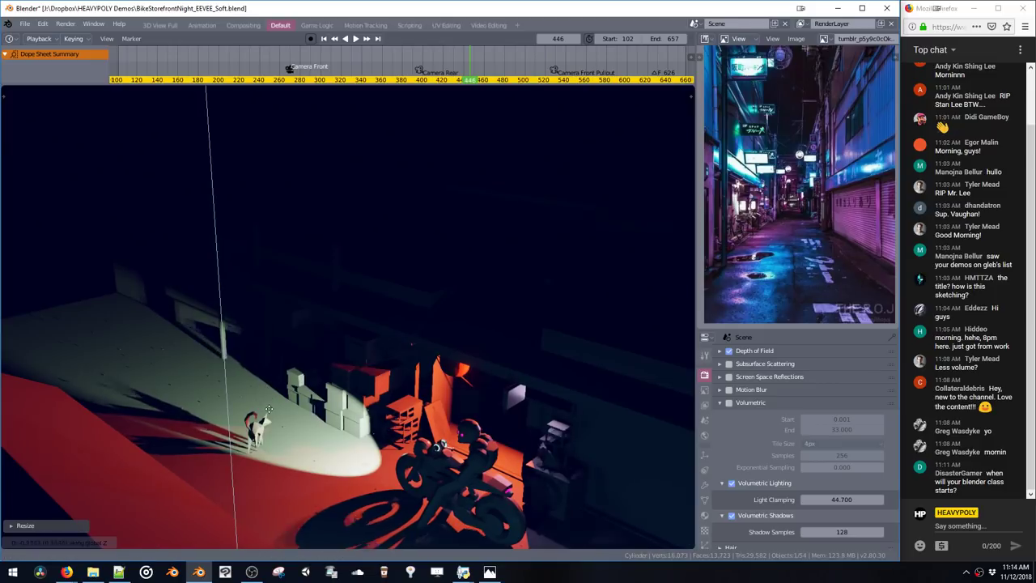
key("Escape")
middle_click_drag(269, 390, 342, 433)
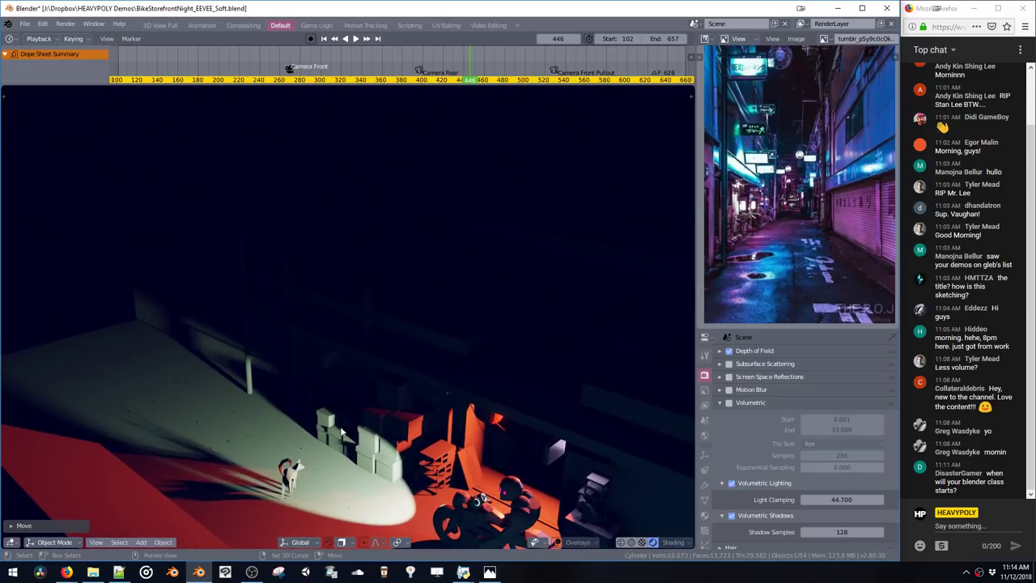
Duplicate the sign box on the storefront, raise the copy along the Z axis, and move it along Y toward the street pole
left_click(324, 363)
middle_click_drag(324, 364, 284, 360)
key("shift+d")
key("y")
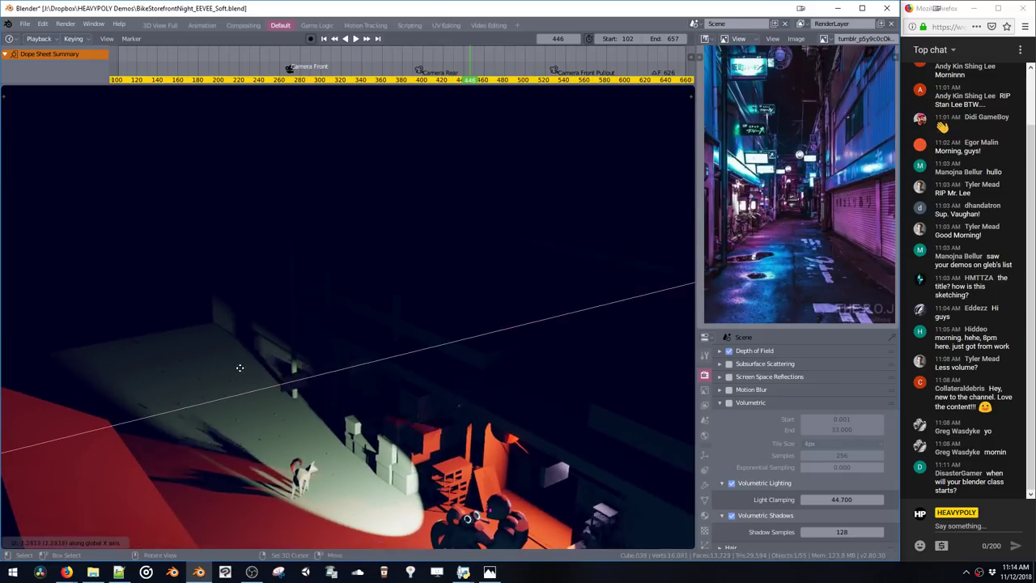
left_click(237, 365)
key("g")
key("z")
left_click(240, 282)
key("g")
key("y")
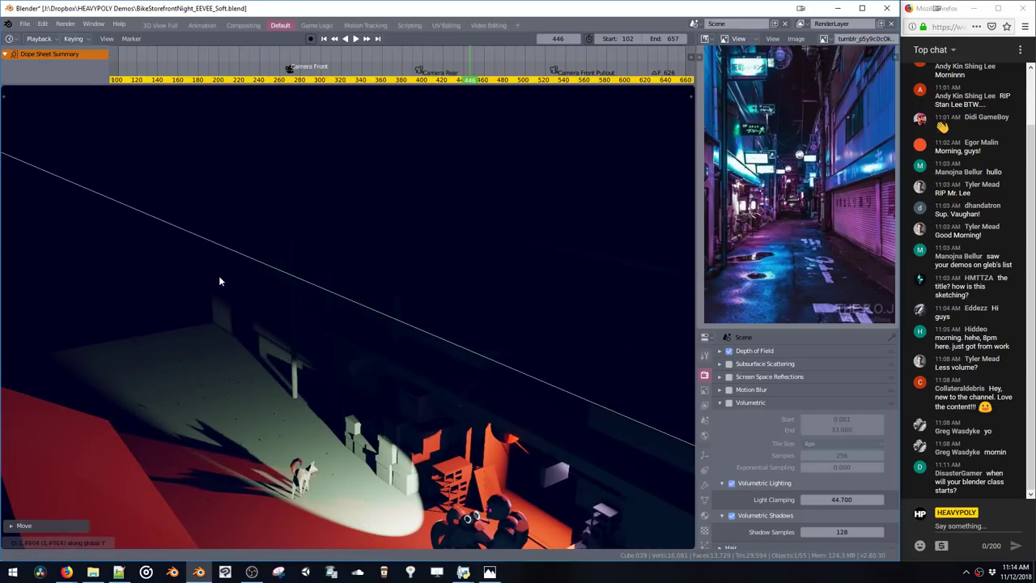
left_click(219, 281)
Position the copied sign box beside the upper part of the street pole, aligning it along the X axis
scroll(232, 287, "up", 3)
middle_click_drag(236, 291, 208, 316)
key("g")
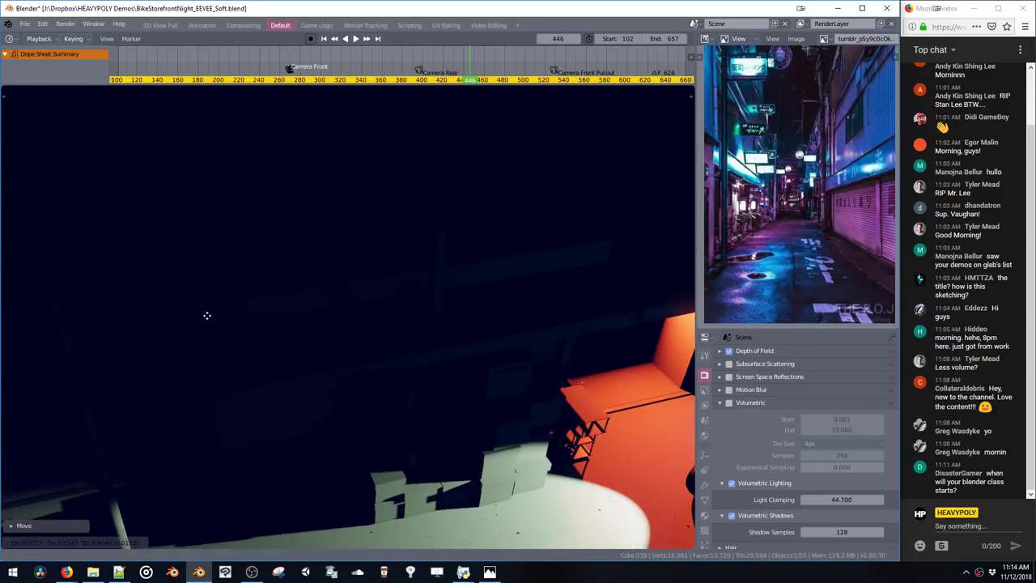
left_click(83, 318)
key("g")
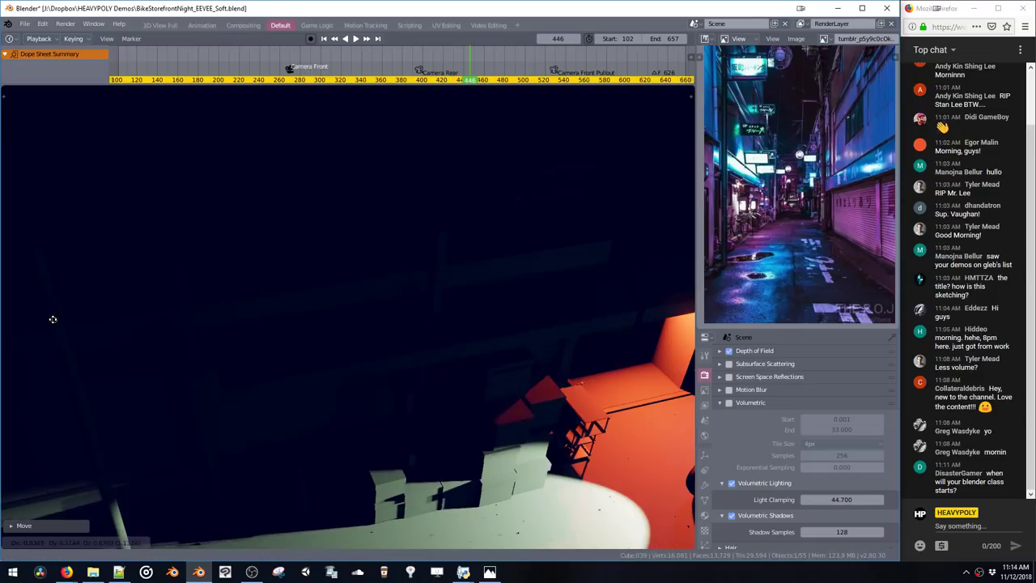
left_click(53, 318)
middle_click(62, 318, "ctrl+shift")
key("g")
key("x")
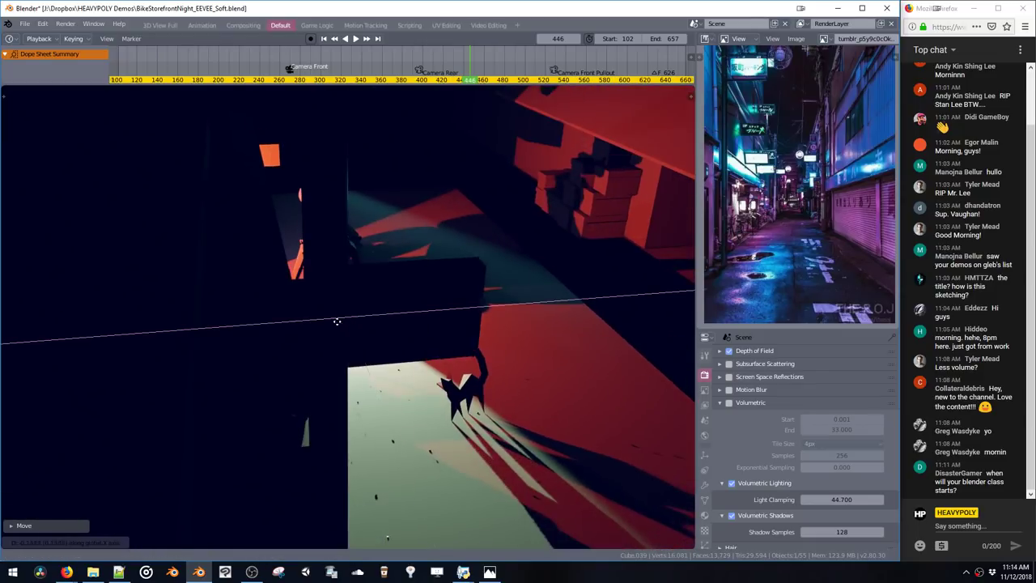
left_click(360, 314)
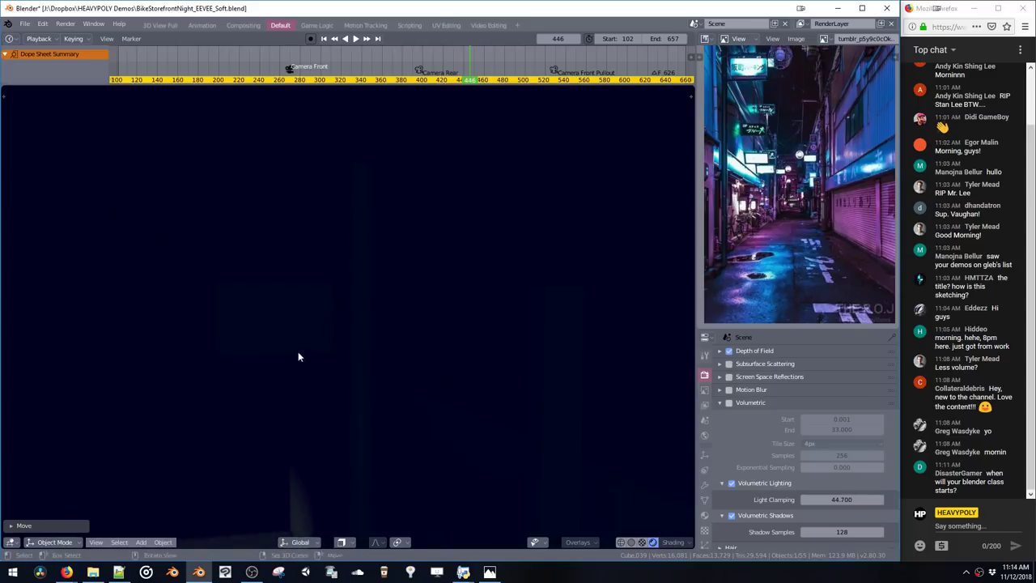
Resize the sign box beside the pole and nudge it along the X axis to sit against the post
key("g")
left_click(320, 373)
key("g")
middle_click(318, 372)
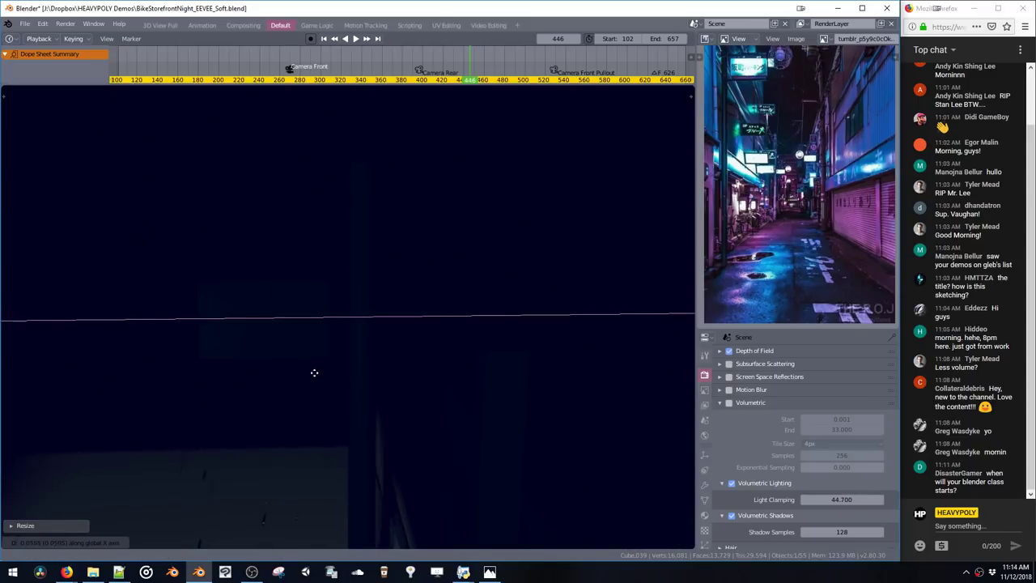
left_click(315, 372)
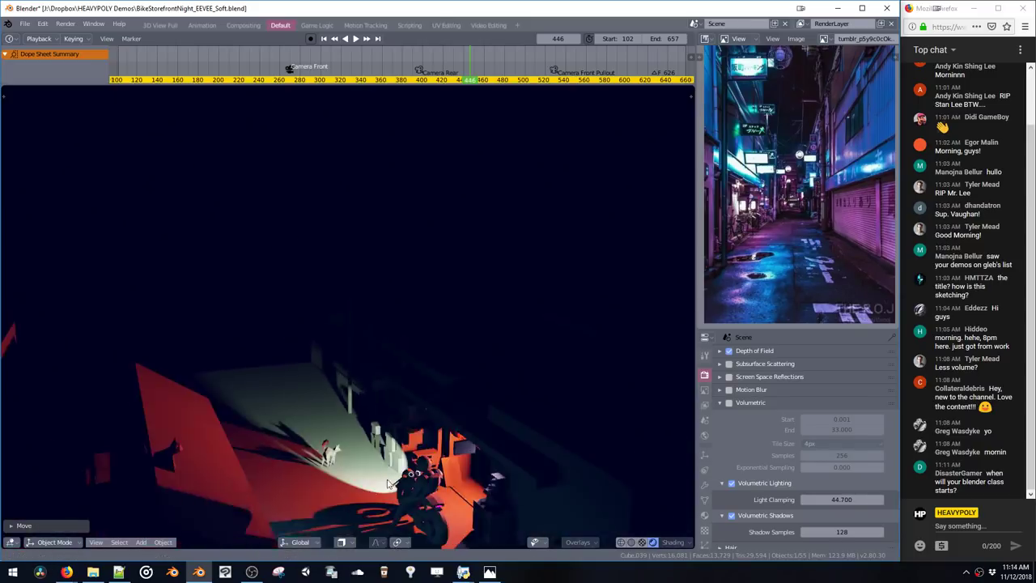
Add a Point light near the street pole's sign and move it along the Z and X axes over the storefront roof
middle_click_drag(388, 429, 324, 335)
key("shift+a")
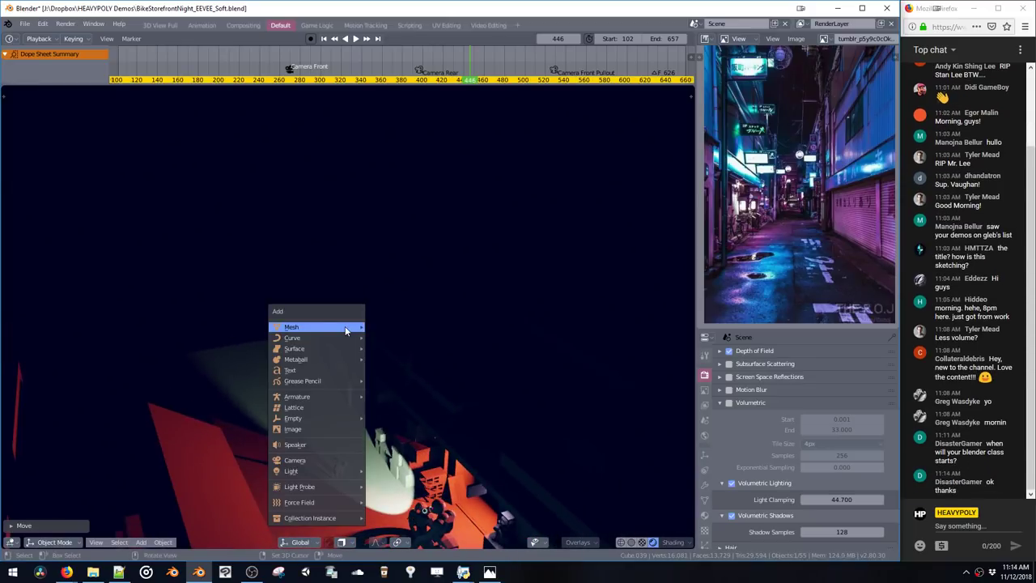
mouse_move(348, 331)
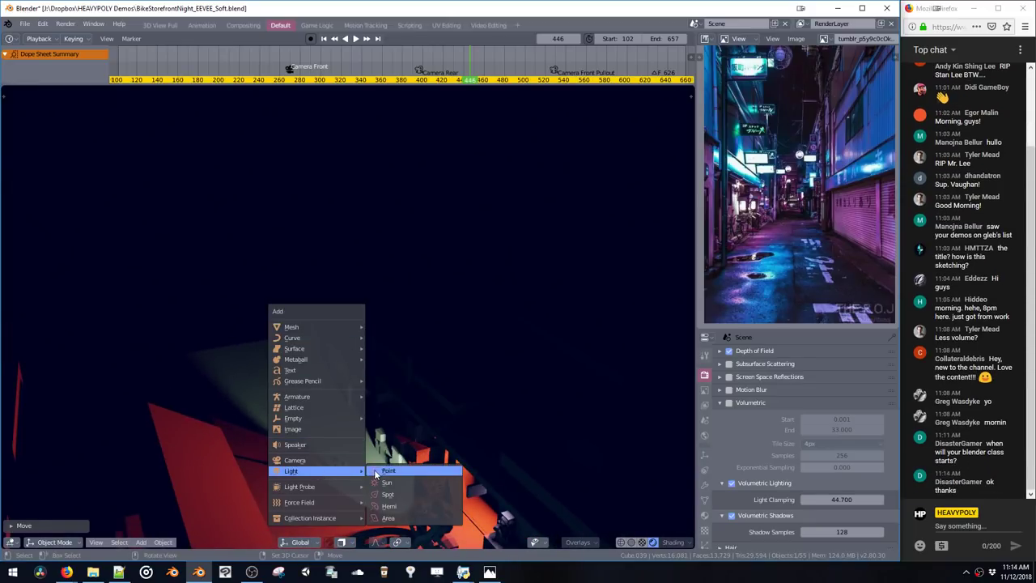
left_click(386, 472)
key("g")
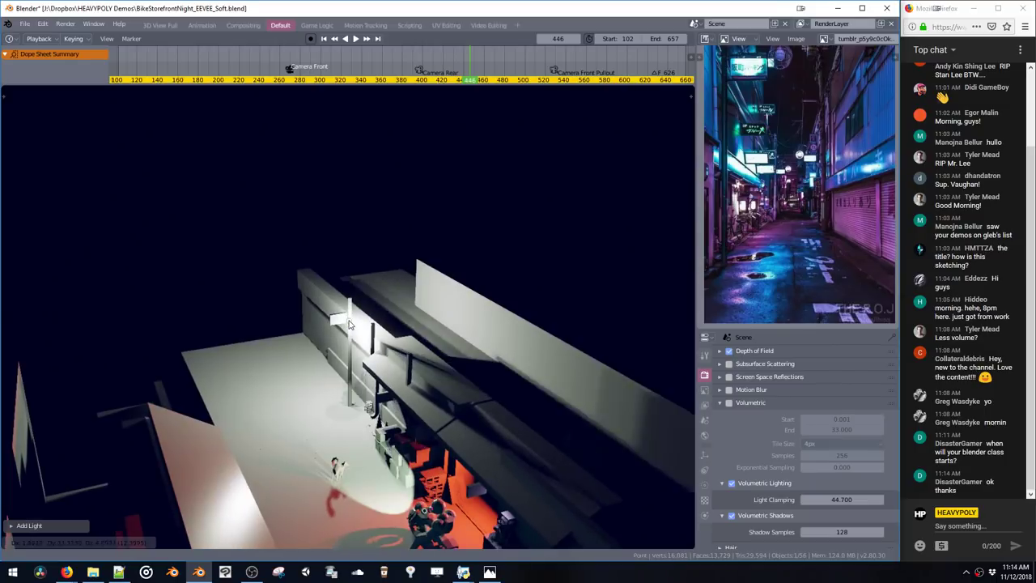
key("z")
left_click(350, 311)
key("g")
key("x")
left_click(368, 340)
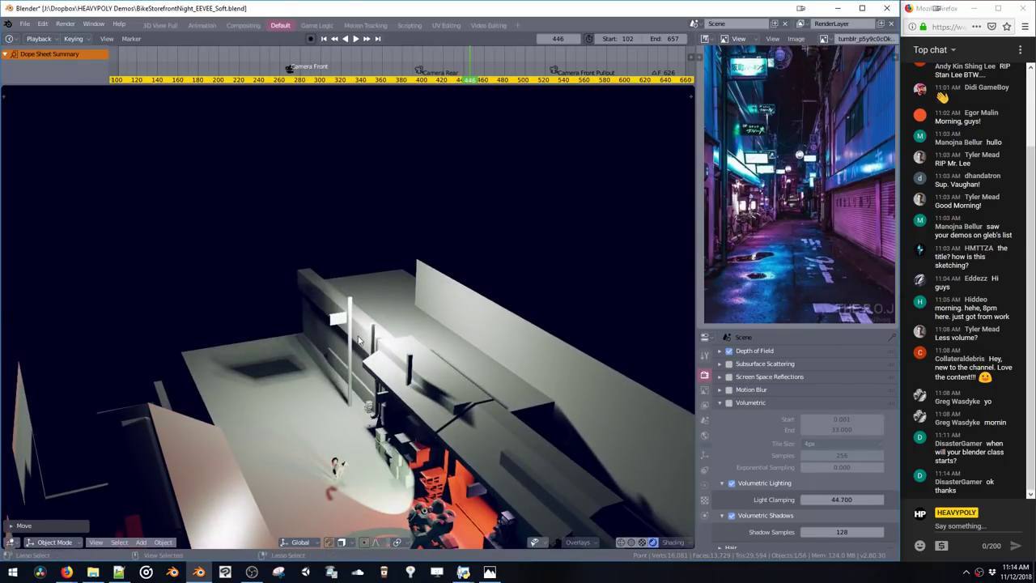
Set the new point light's energy to 0.1
key("v")
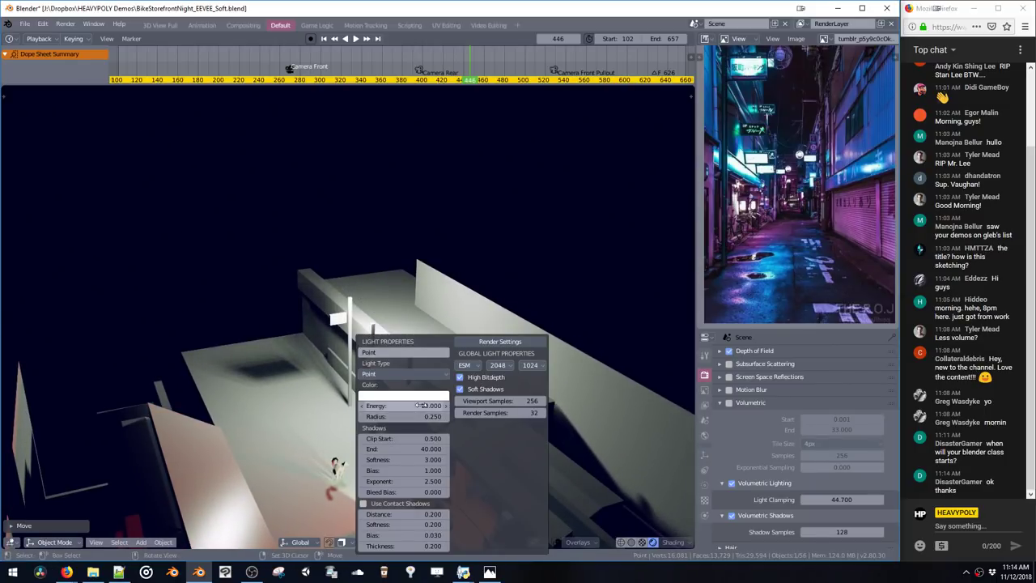
type("0.2")
key("Return")
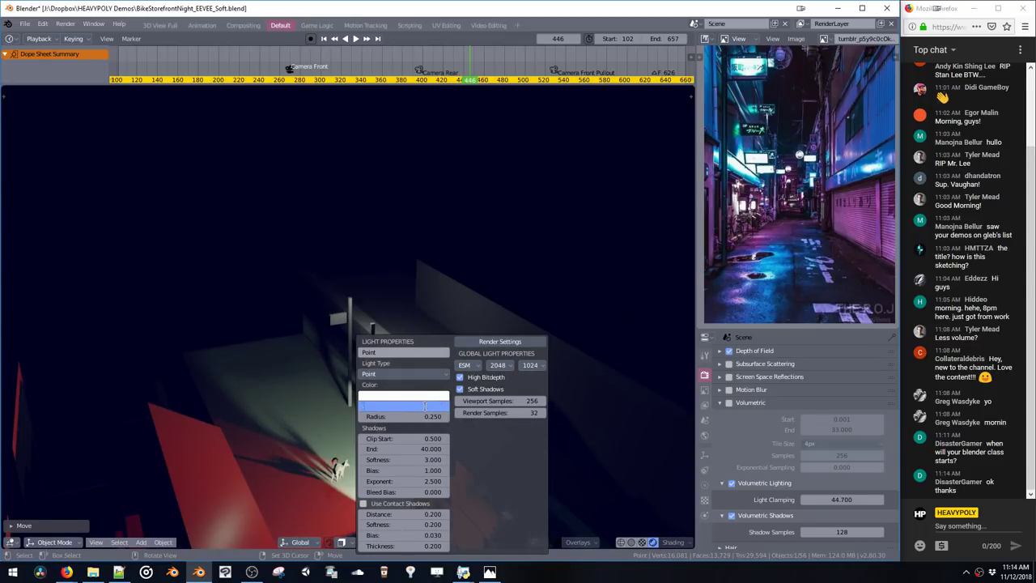
type("0.1")
key("Return")
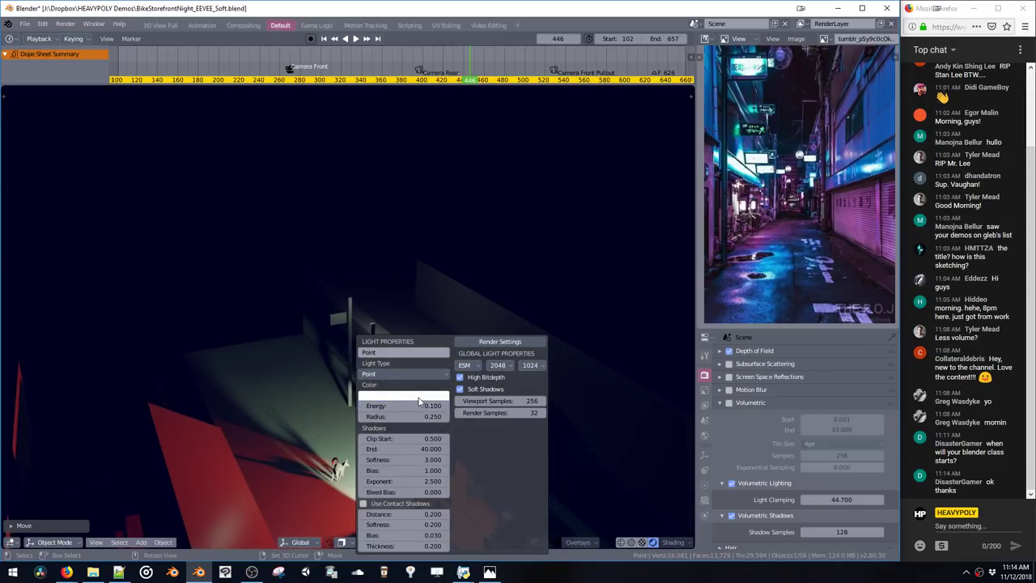
Change the point light's color to a saturated blue
left_click(419, 397)
left_click(414, 247)
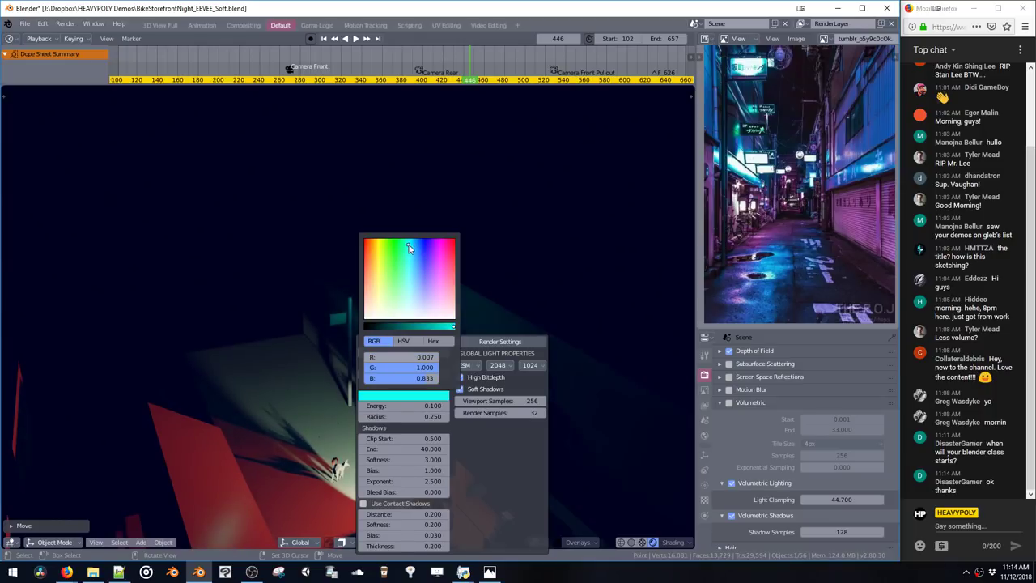
left_click(431, 244)
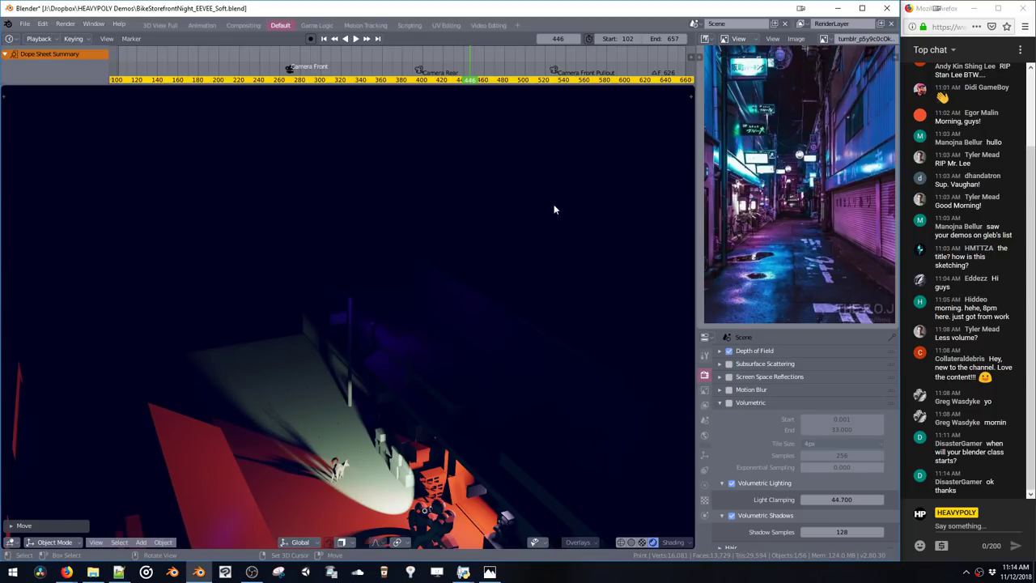
key("v")
left_click(610, 268)
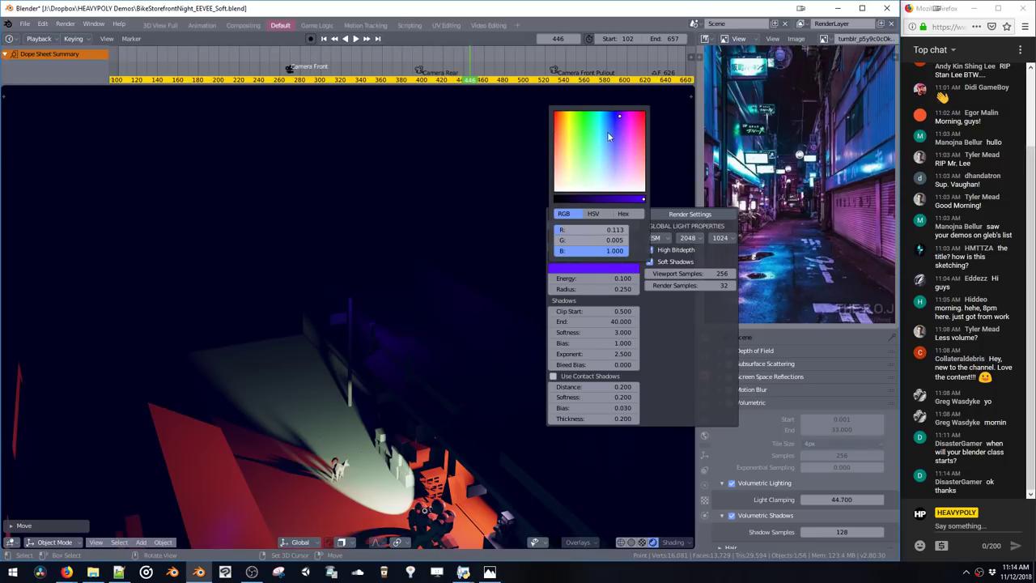
left_click(609, 118)
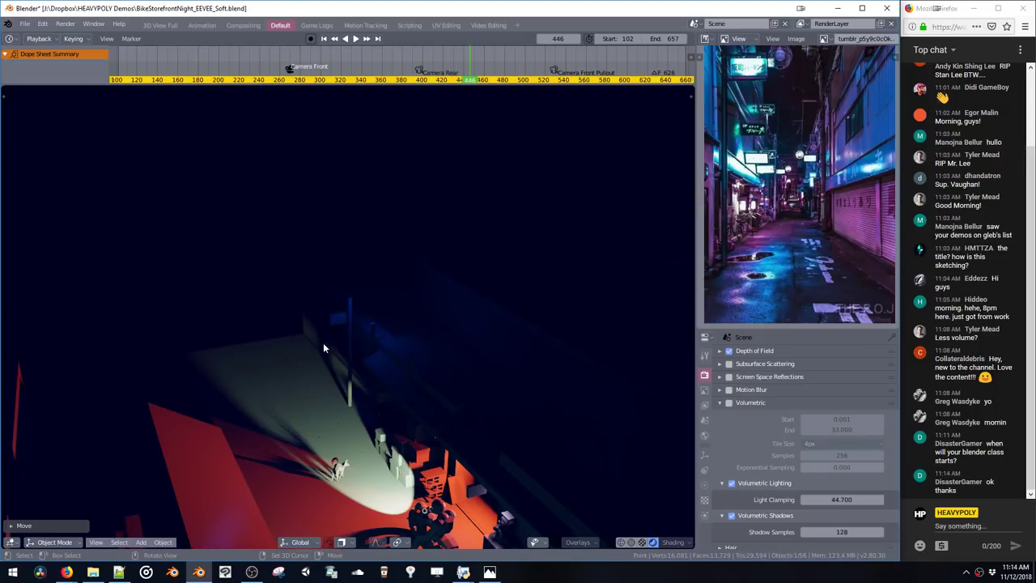
Reposition the blue point light along the Z and X axes above the storefront beside the street pole
scroll(376, 323, "up", 8)
middle_click_drag(364, 336, 348, 236, "shift")
scroll(354, 336, "down", 5)
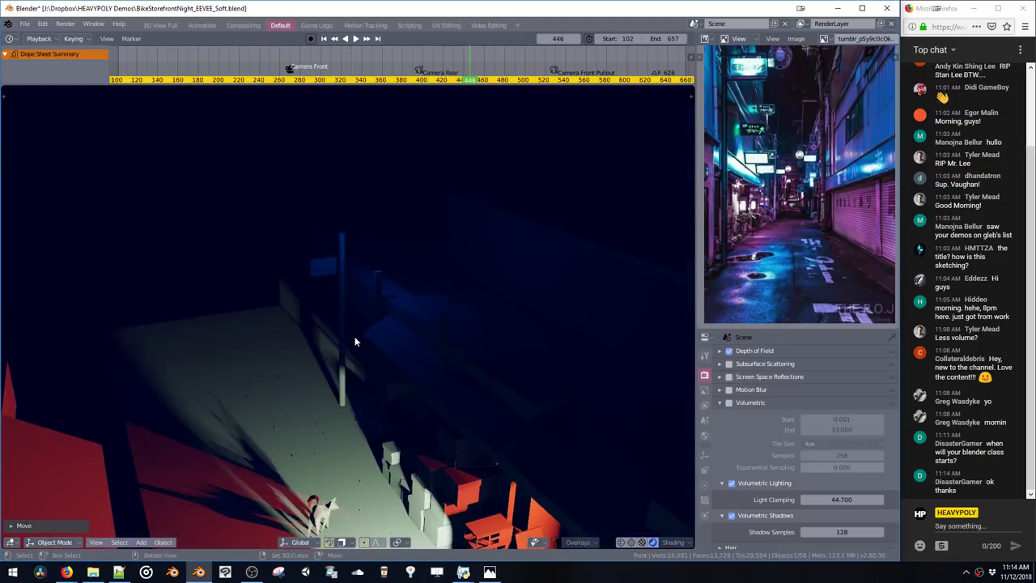
mouse_move(354, 340)
middle_mouse_down()
mouse_move(373, 335)
mouse_move(364, 346)
middle_mouse_up()
key("g")
key("z")
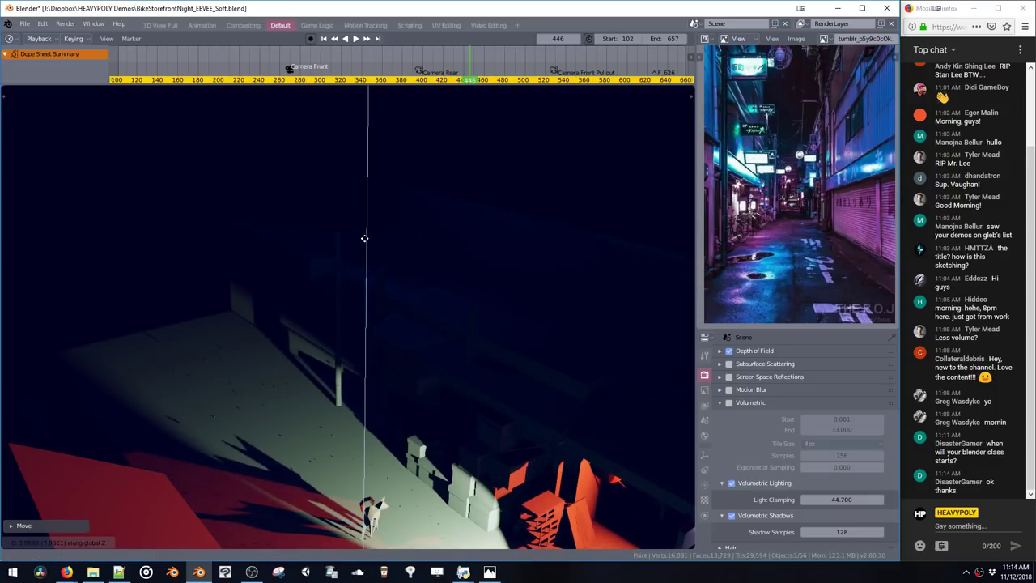
left_click(356, 315)
middle_click_drag(357, 343, 374, 300, "shift")
key("g")
key("x")
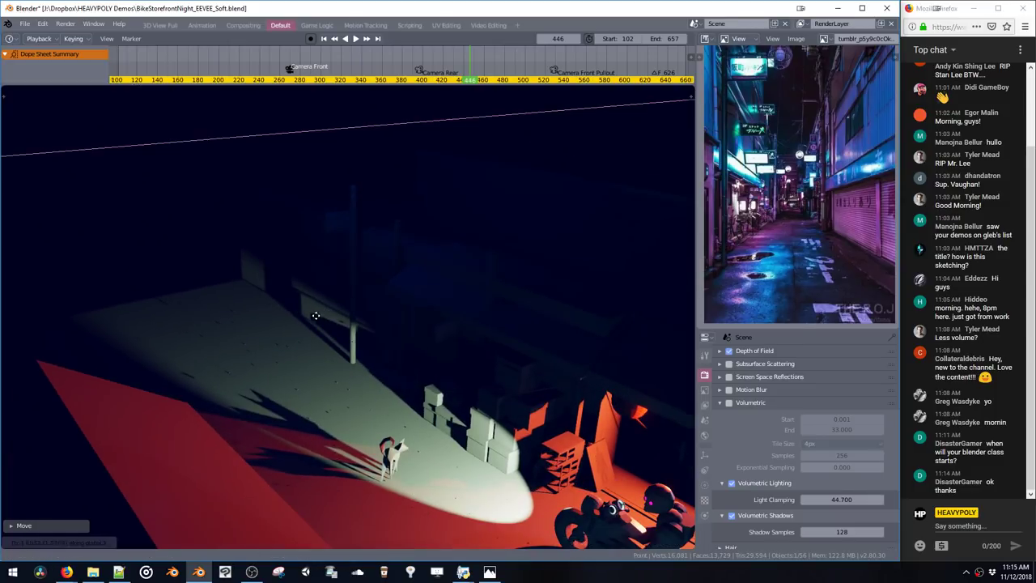
left_click(365, 303)
Lower the blue point light's shadow softness and save the file
key("v")
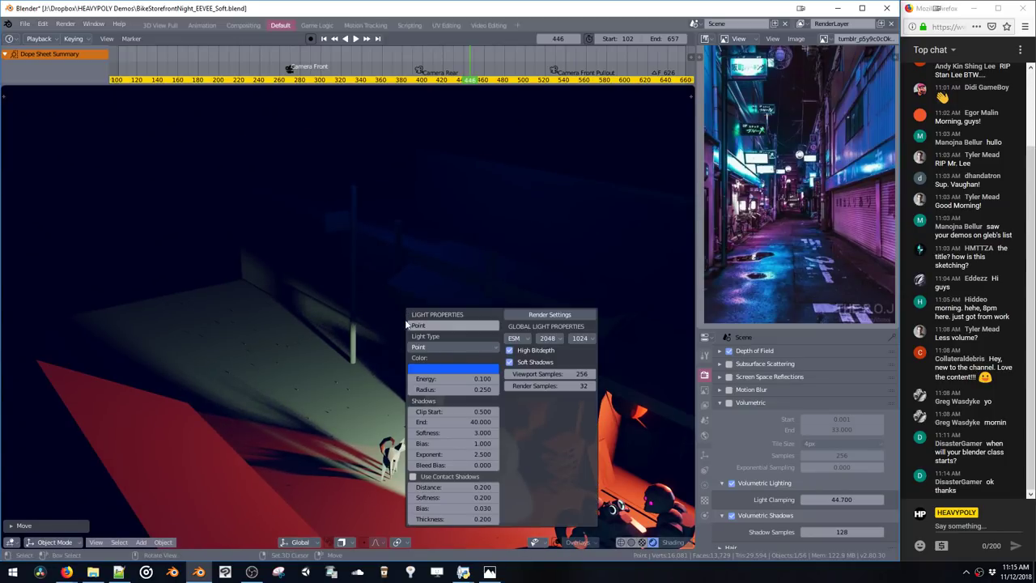
left_click_drag(488, 432, 263, 400)
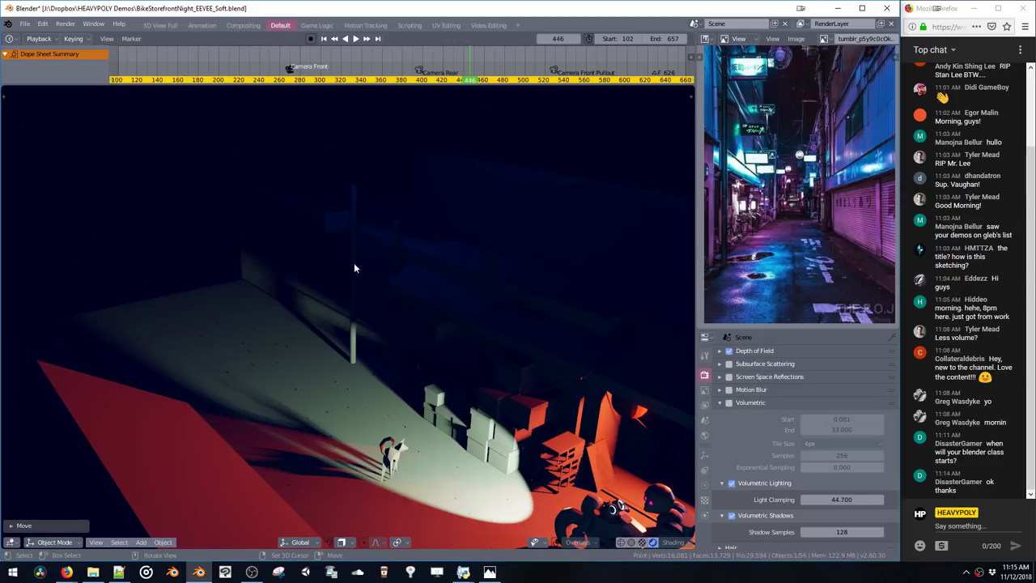
middle_click_drag(353, 264, 356, 293)
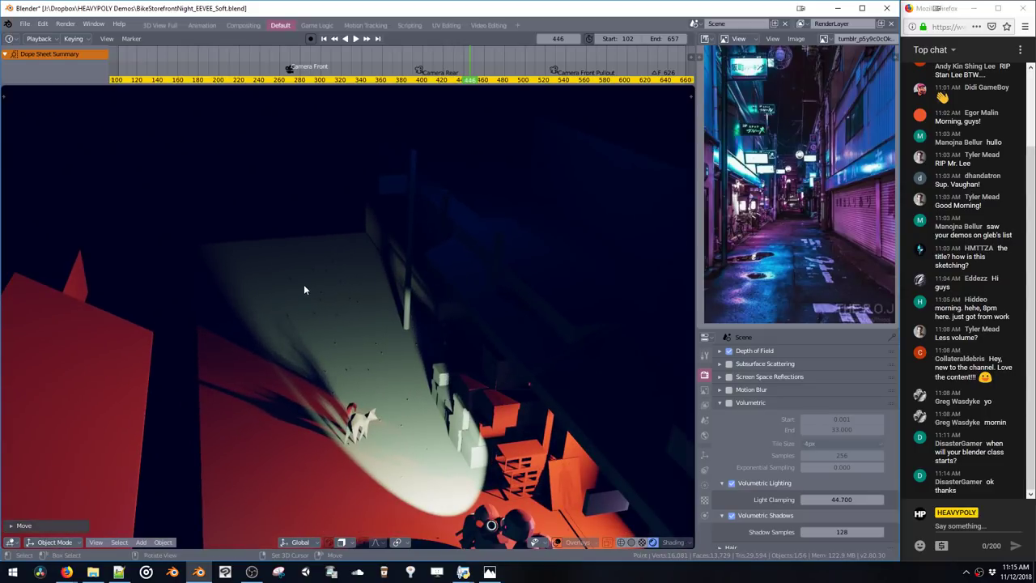
key("ctrl+s")
left_click(369, 290)
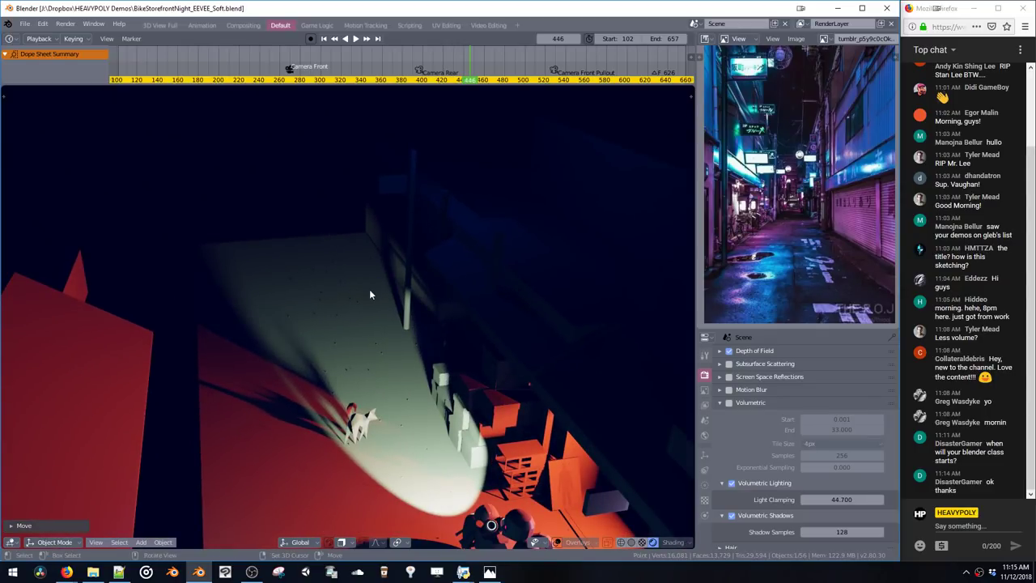
Select the sign box on the street pole and duplicate it along the Y axis
scroll(349, 301, "up", 10)
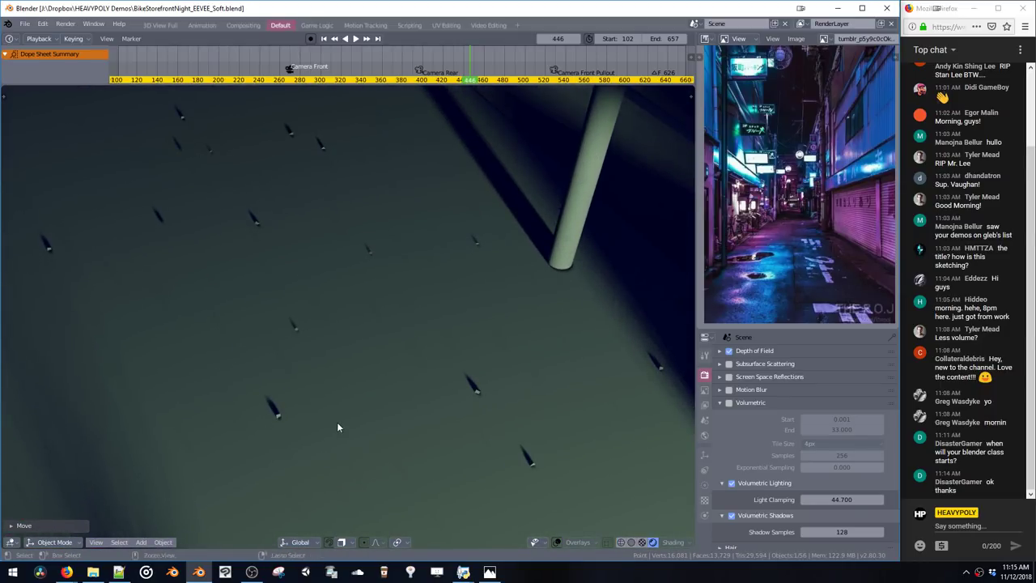
middle_click_drag(336, 422, 361, 363)
left_click(417, 197)
middle_click_drag(418, 197, 448, 216)
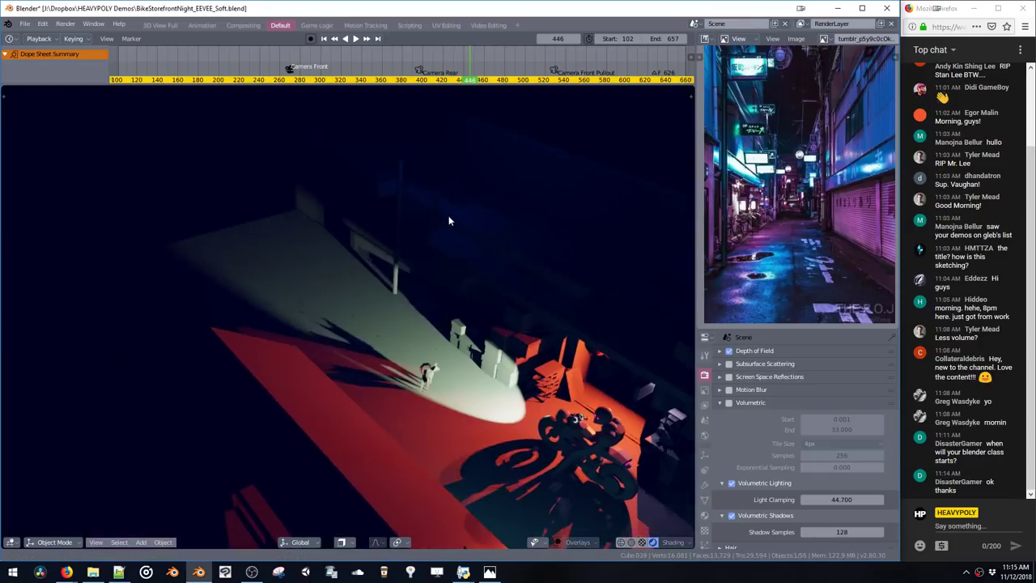
key("shift+d")
key("y")
left_click(369, 194)
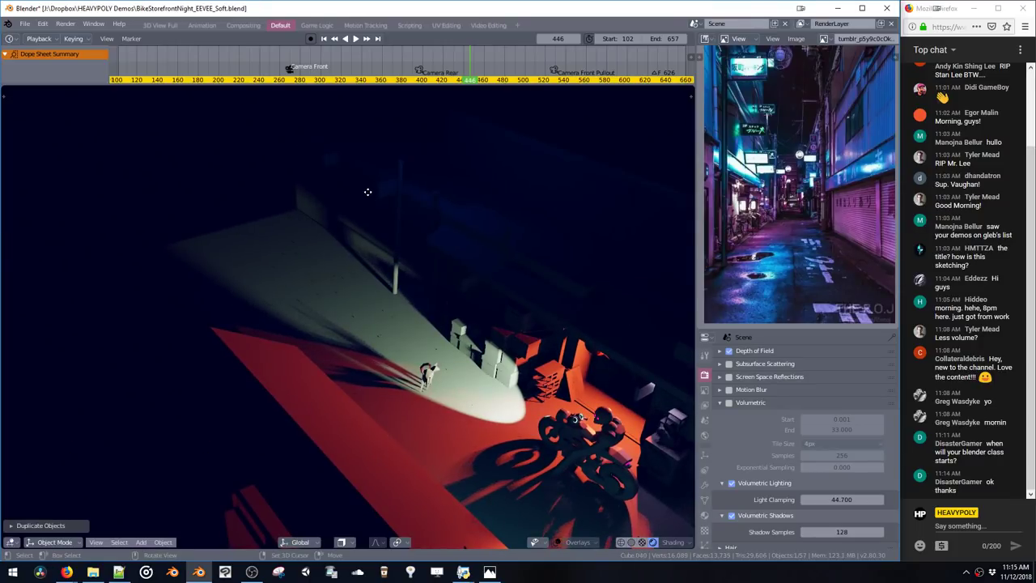
Adjust the height of the duplicated sign box along the Z axis near the street pole
key("z")
left_click(366, 198)
key("g")
key("z")
left_click(367, 195)
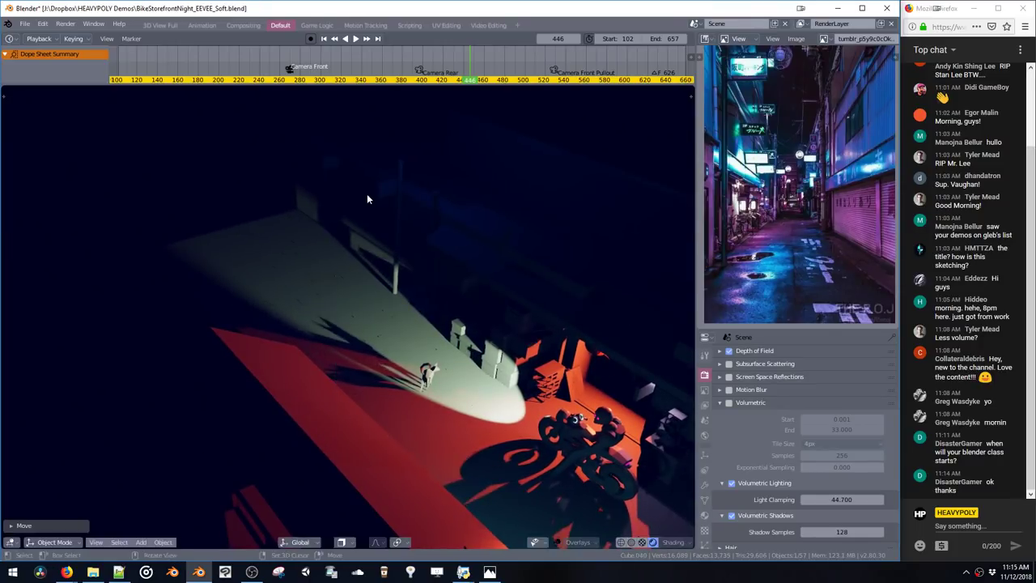
middle_click_drag(347, 199, 335, 203)
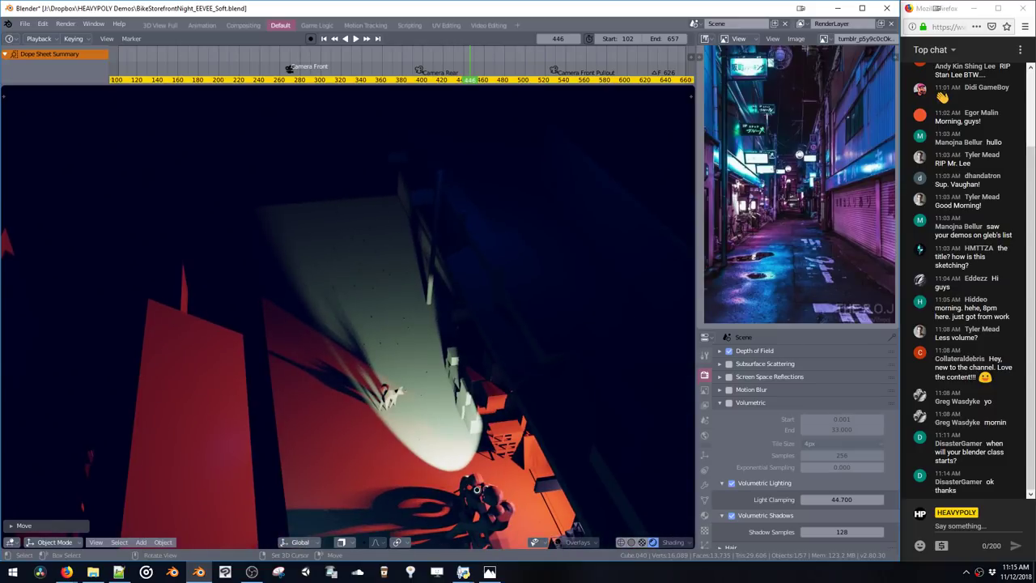
Resize the duplicated sign box by the street pole and duplicate it along the Z axis
key("s")
left_click(426, 216)
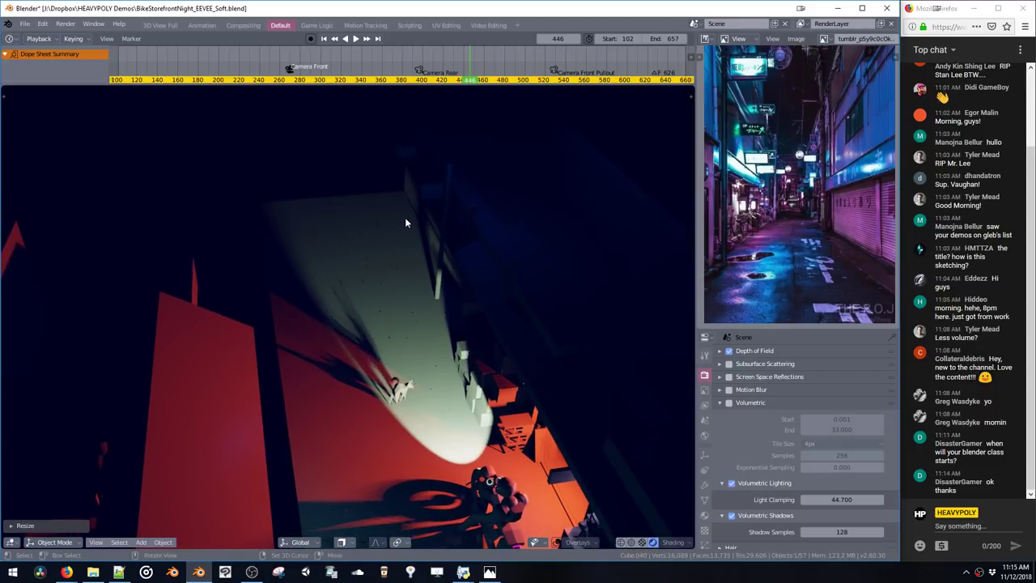
key("shift+d")
key("z")
left_click(403, 197)
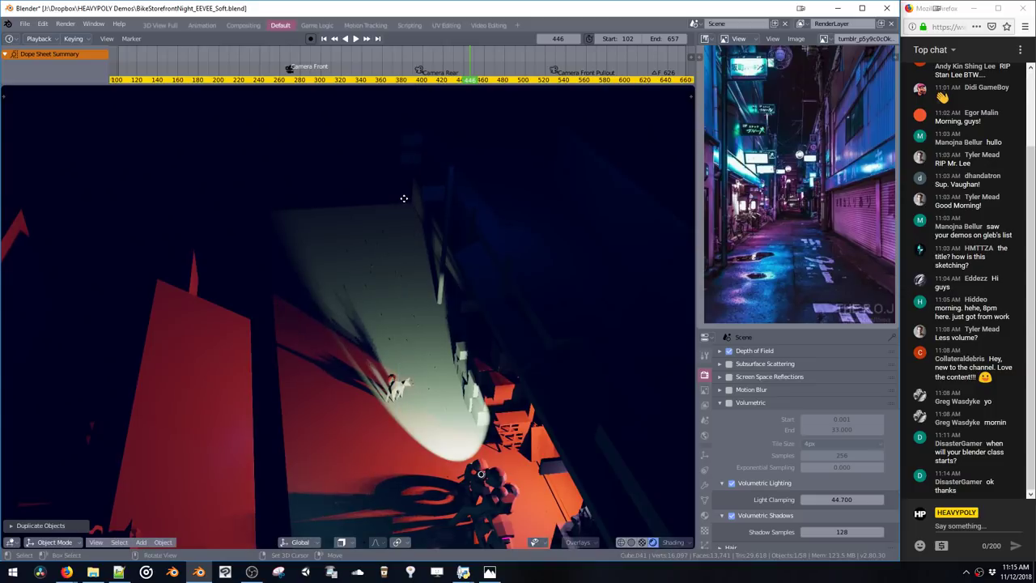
Position the new sign box copy along the Y and Z axes near the street pole
key("g")
key("y")
left_click(398, 181)
key("g")
key("z")
left_click(402, 163)
Enter edit mode on the storefront building and duplicate a wall face as a new panel above the roofline
middle_click_drag(403, 162, 445, 230, "shift")
left_click(407, 273)
key("Tab")
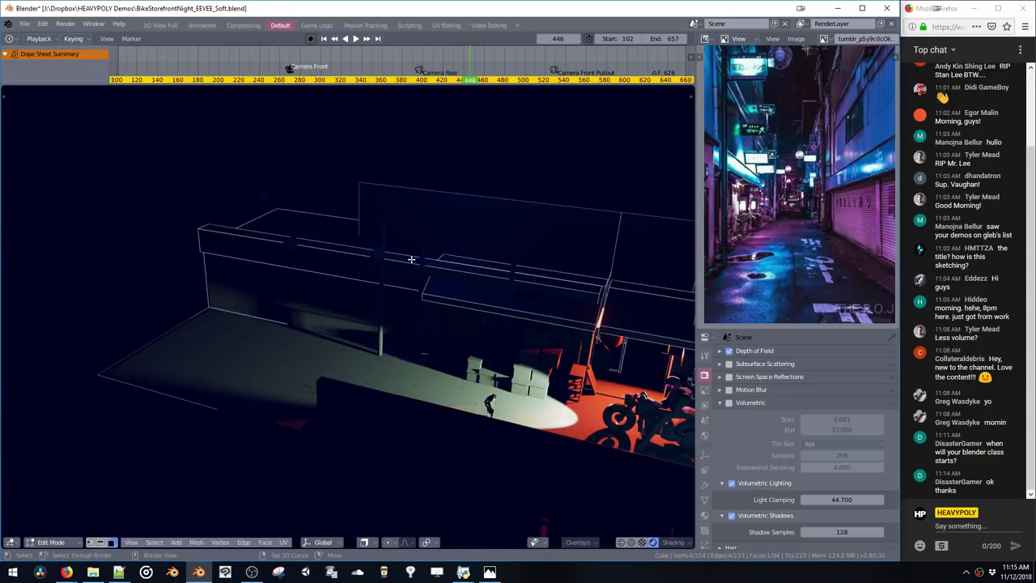
left_click(408, 260)
middle_click_drag(413, 264, 340, 259)
left_click(322, 263)
key("g")
key("y")
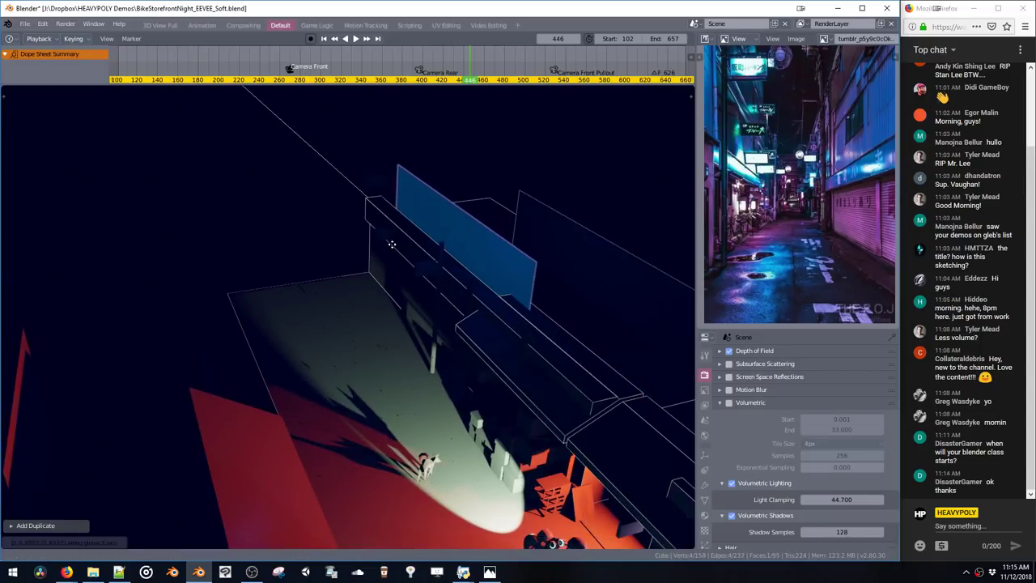
left_click(395, 244)
Adjust the new panel's placement and raise its upper edge along the Z axis
key("space")
left_click(423, 173)
left_click(439, 195)
key("g")
key("z")
left_click(440, 142)
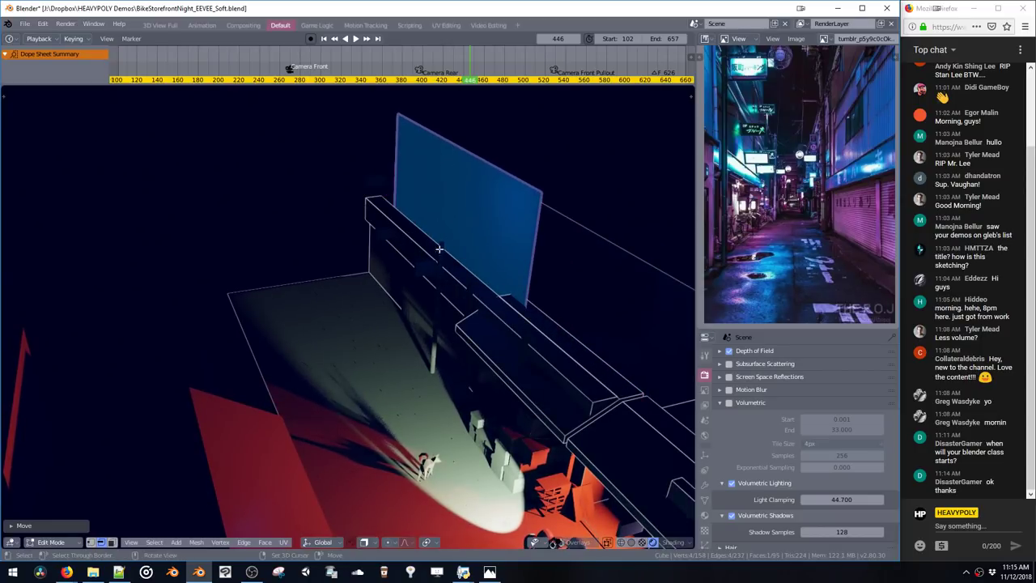
Widen the panel above the roofline by moving its near side edge along the Y axis
left_click(532, 278)
key("g")
key("y")
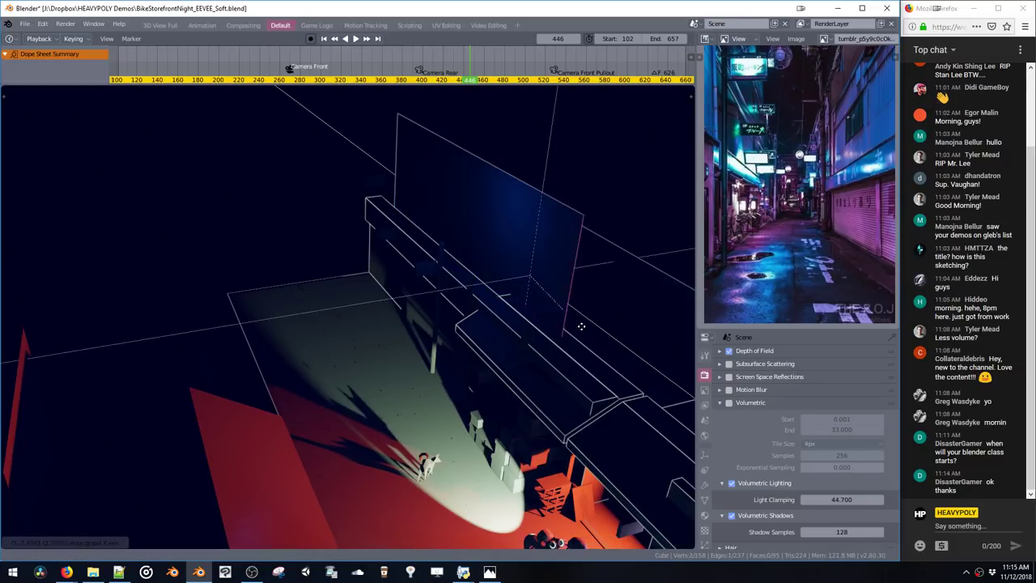
left_click(509, 275)
middle_click_drag(509, 276, 458, 217)
key("g")
key("y")
left_click(665, 294)
Try to shift the panel's near side edge along another axis, and undo that move
key("g")
key("shift+z")
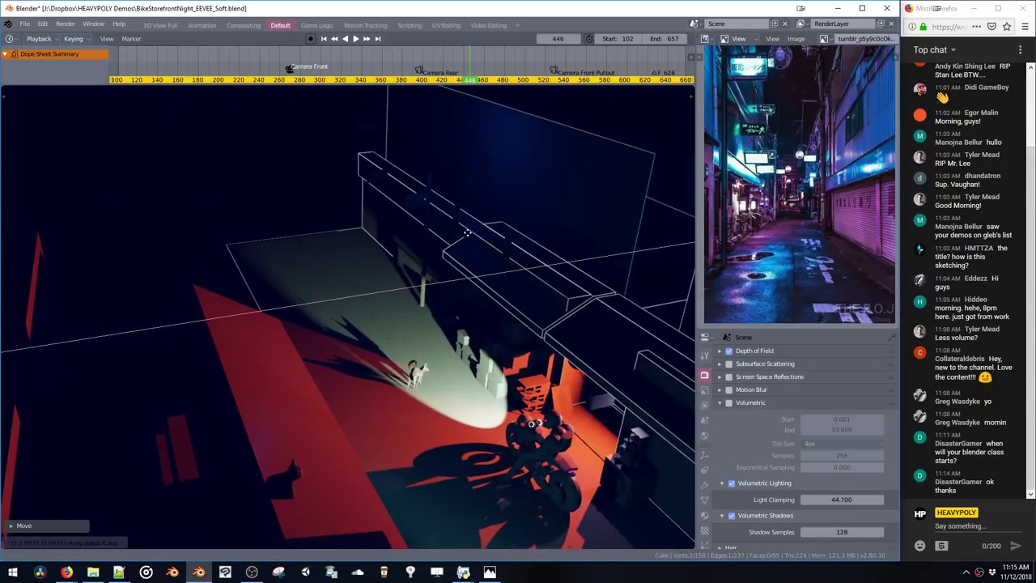
left_click(509, 261)
key("ctrl+z")
Move the panel's side edge freely until it lines up behind the roofline, and save the file
middle_click_drag(509, 261, 399, 241, "shift")
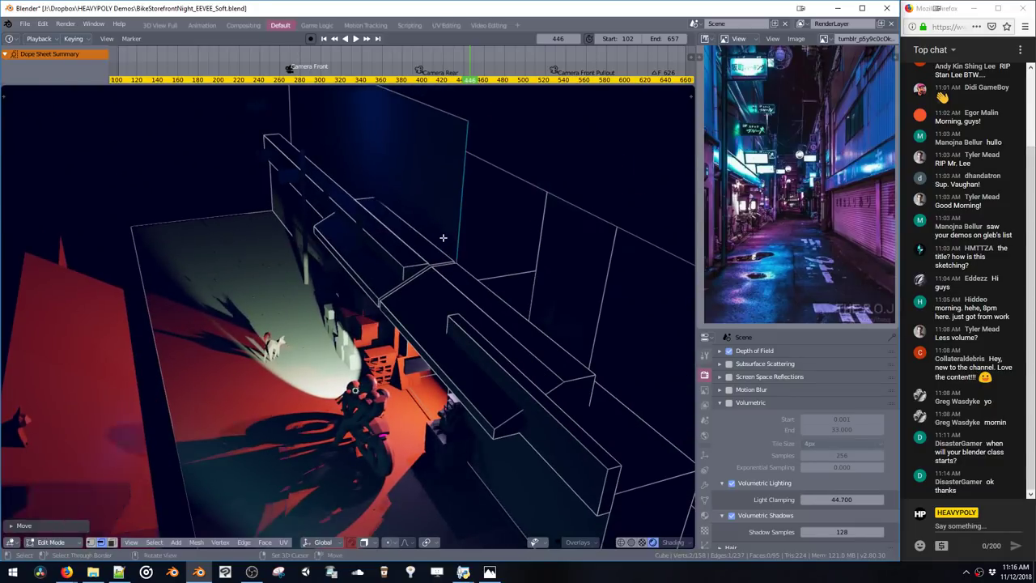
key("g")
left_click(502, 235)
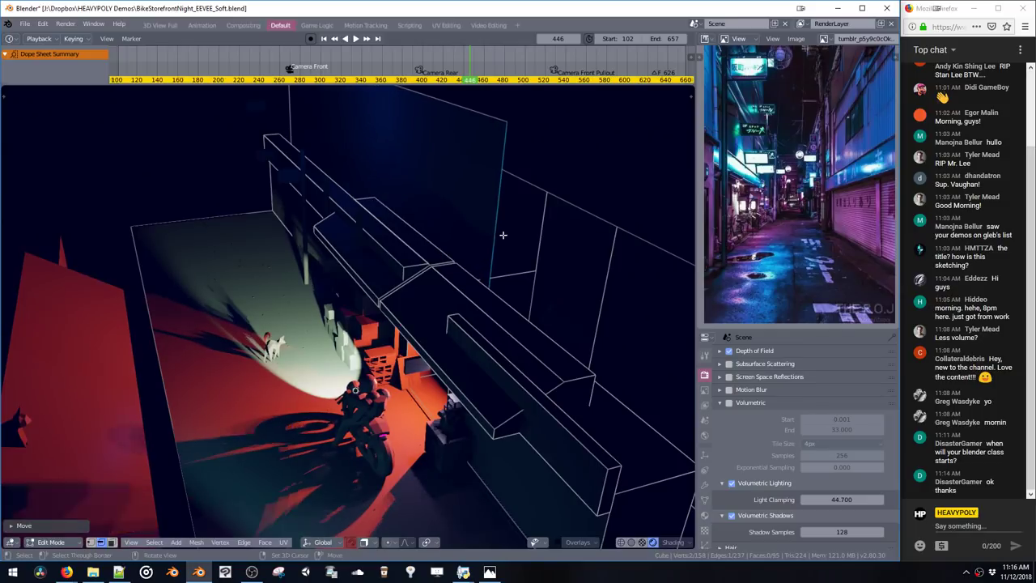
mouse_move(508, 255)
middle_mouse_down()
mouse_move(462, 243)
mouse_move(493, 257)
middle_mouse_up()
key("g")
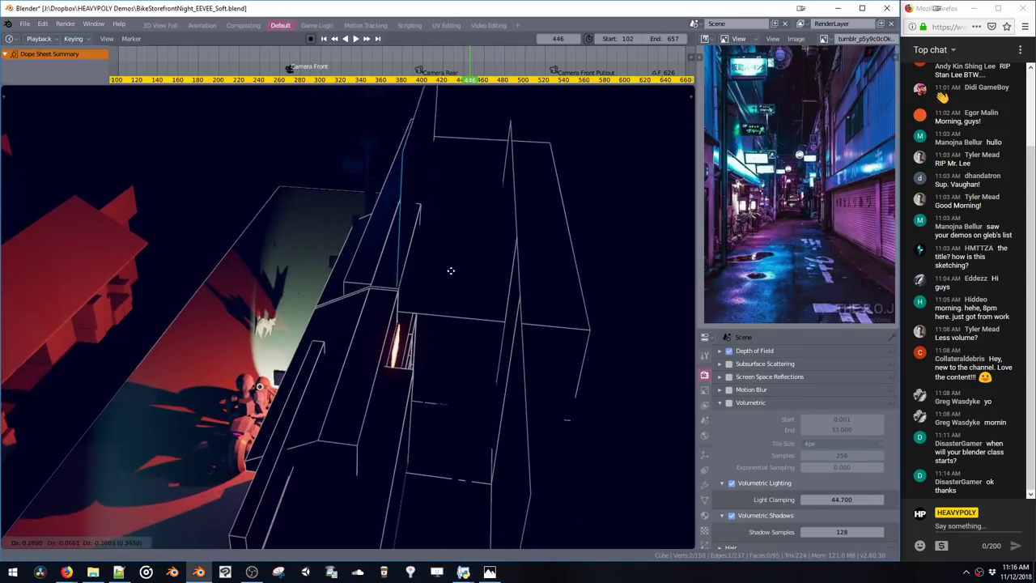
left_click(410, 251)
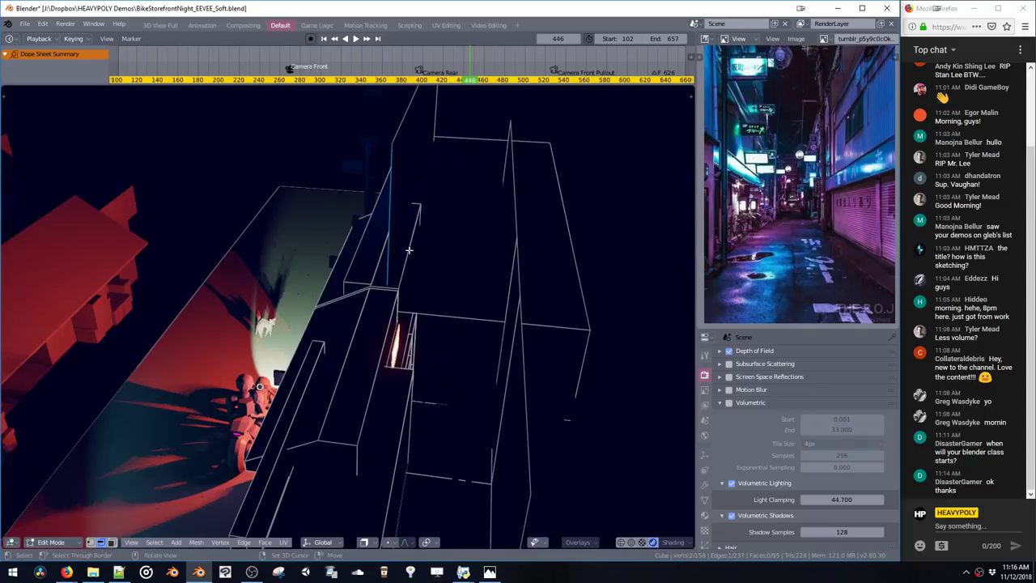
middle_click_drag(410, 251, 437, 243)
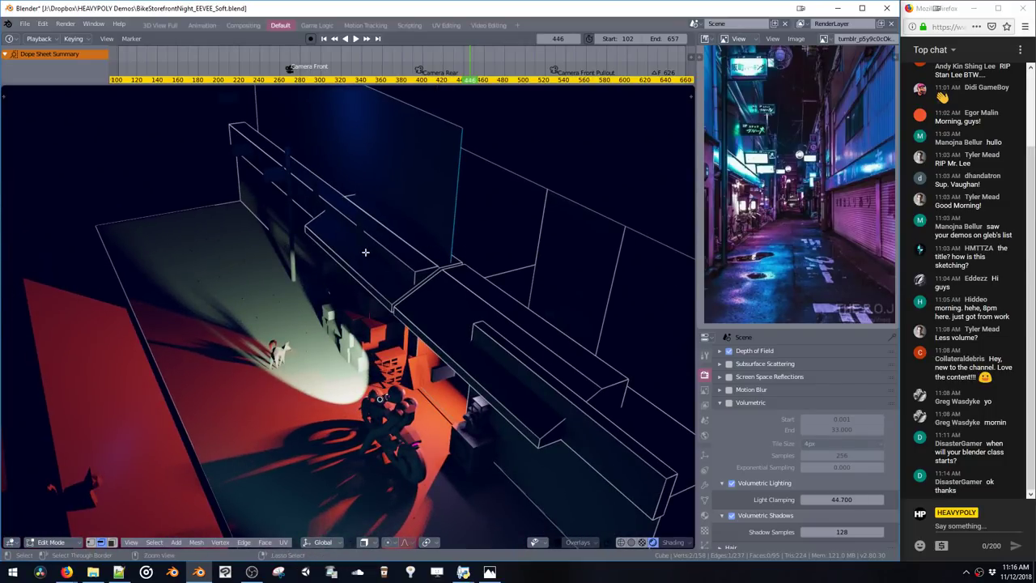
key("ctrl+s")
left_click(426, 257)
mouse_move(385, 252)
middle_mouse_down()
mouse_move(400, 267)
mouse_move(392, 270)
middle_mouse_up()
key("z")
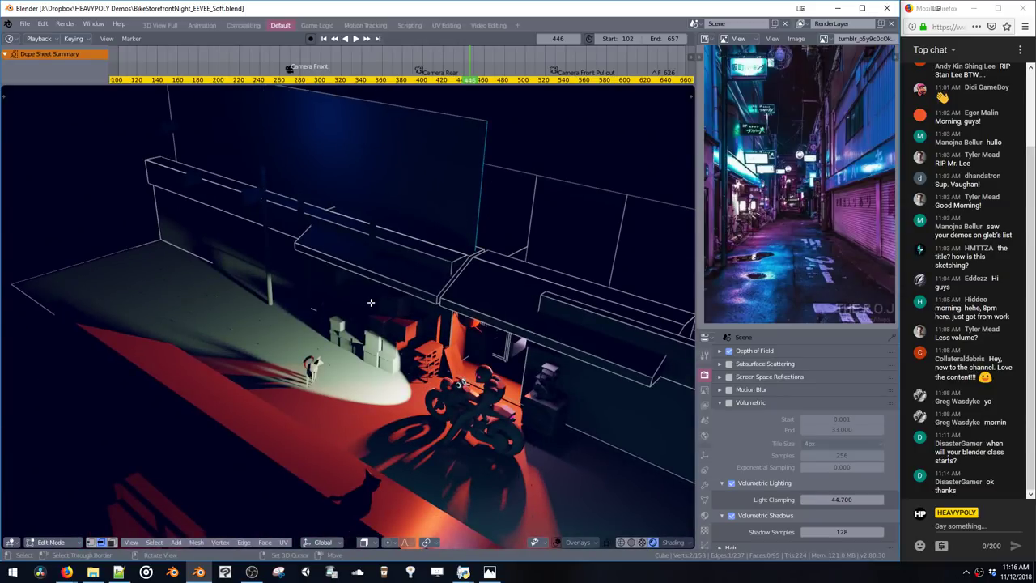
key("ctrl+Tab")
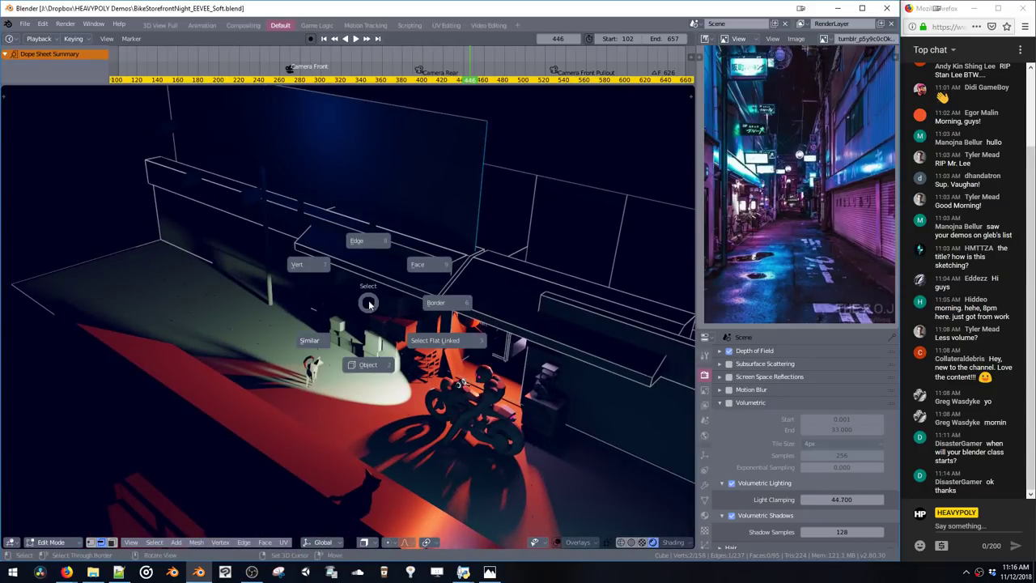
key("ctrl+shift+space")
key("ctrl+alt+space")
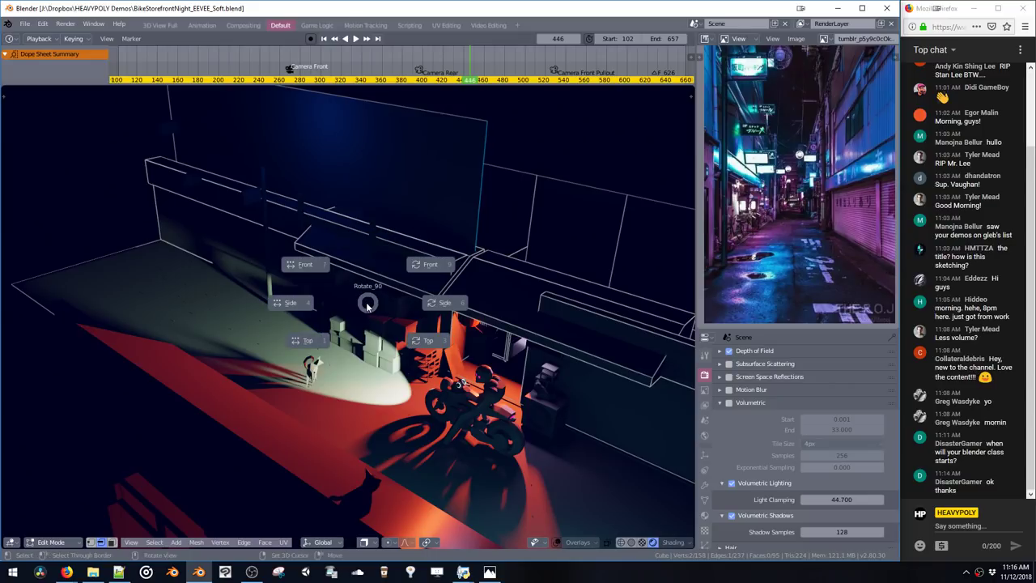
key("Escape")
key("g")
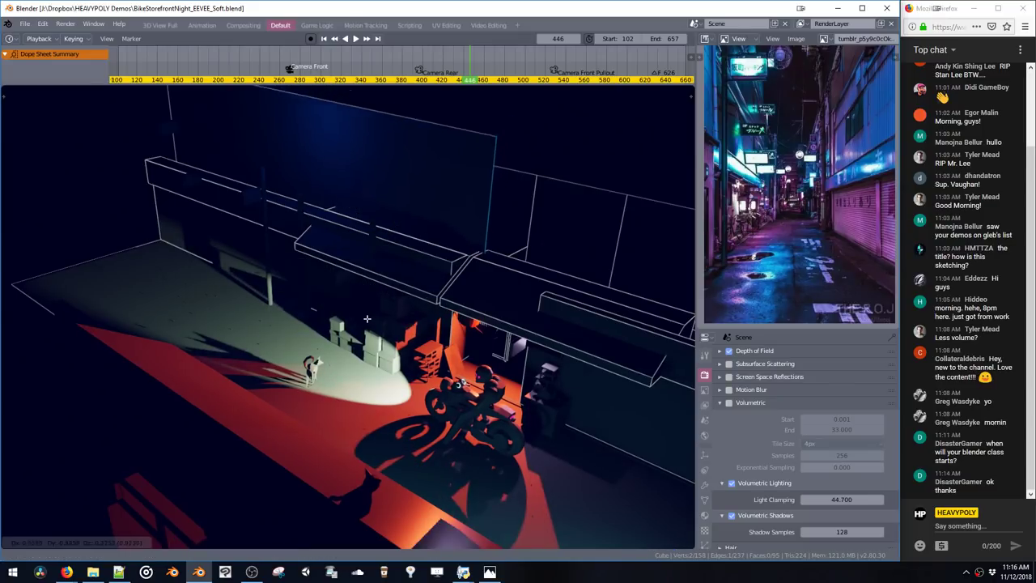
key("Escape")
Try Shrink/Fatten on the large panel face above the storefront roof
left_click(119, 573)
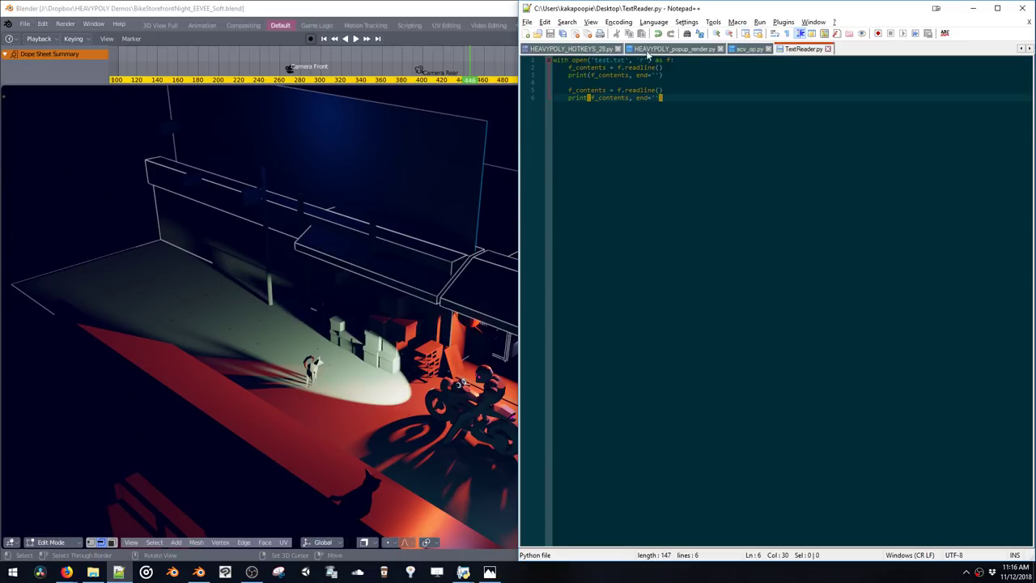
left_click(334, 195)
left_click(342, 180)
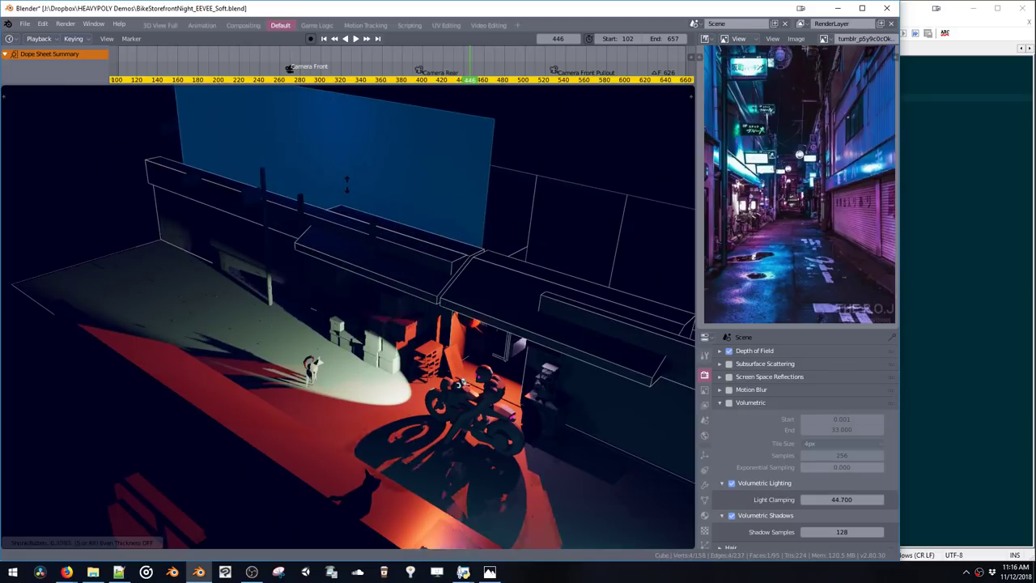
left_click(349, 176)
Switch to Notepad++ and open HEAVYPOLY_HOTKEYS_28.py at the script.reload keymap line
left_click(119, 573)
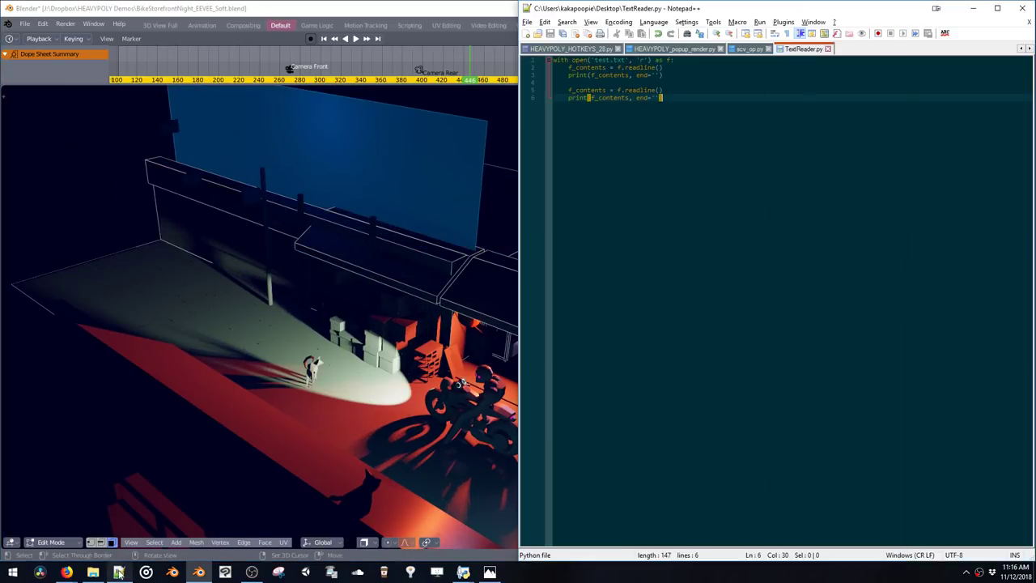
left_click(591, 50)
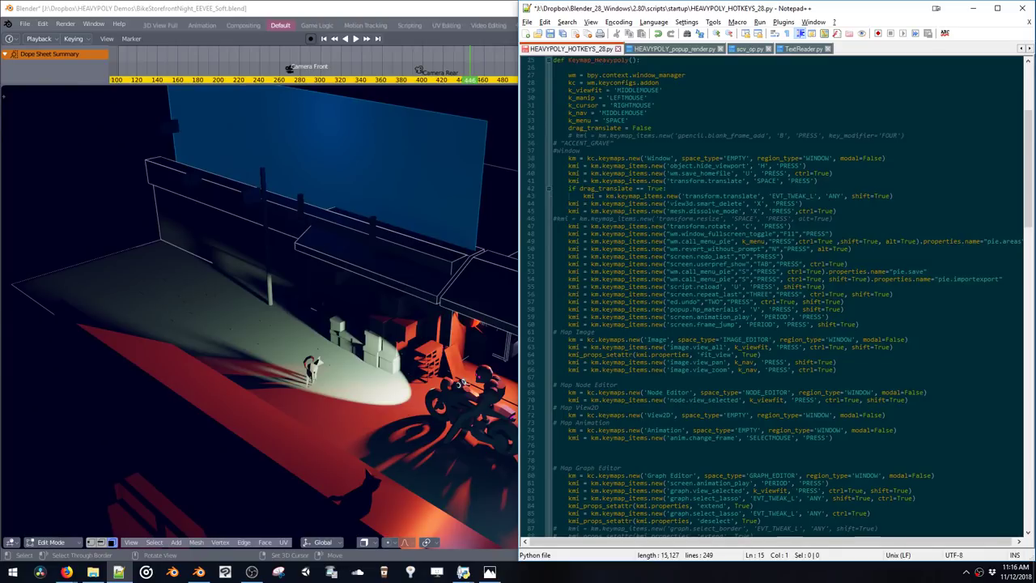
left_click(672, 287)
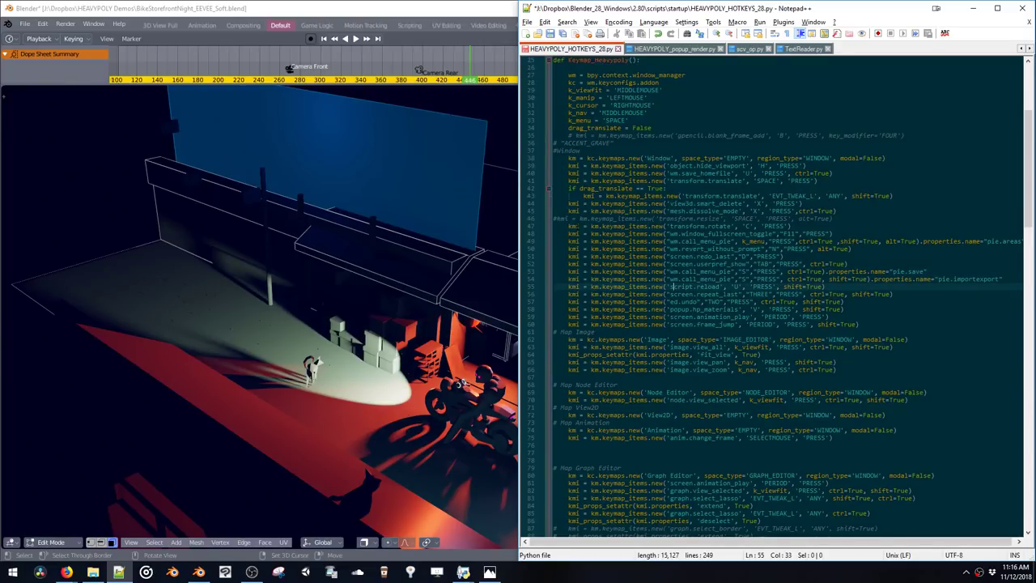
Return to Blender and read the latest messages in the system console
left_click(489, 173)
left_click(86, 25)
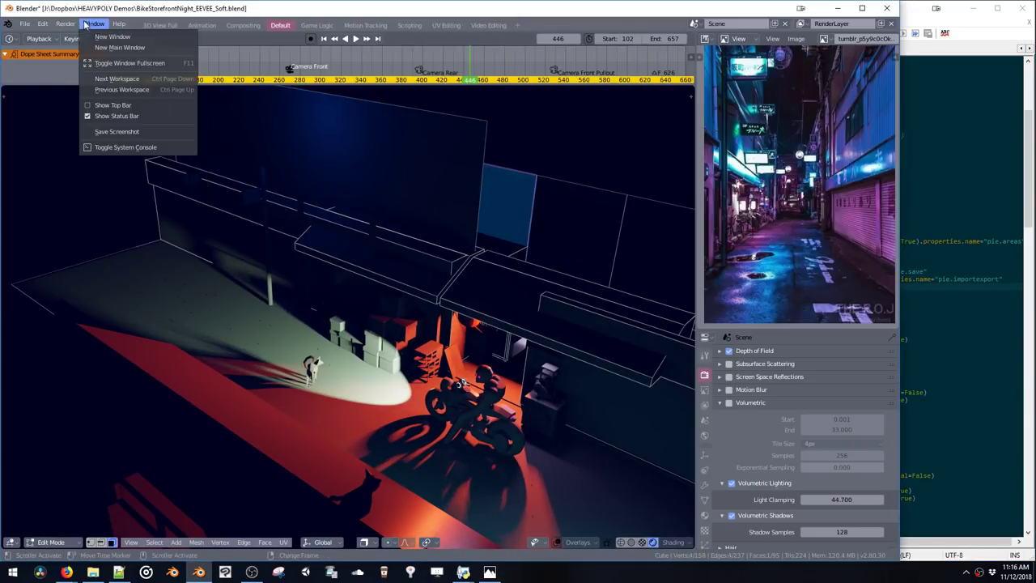
left_click(138, 147)
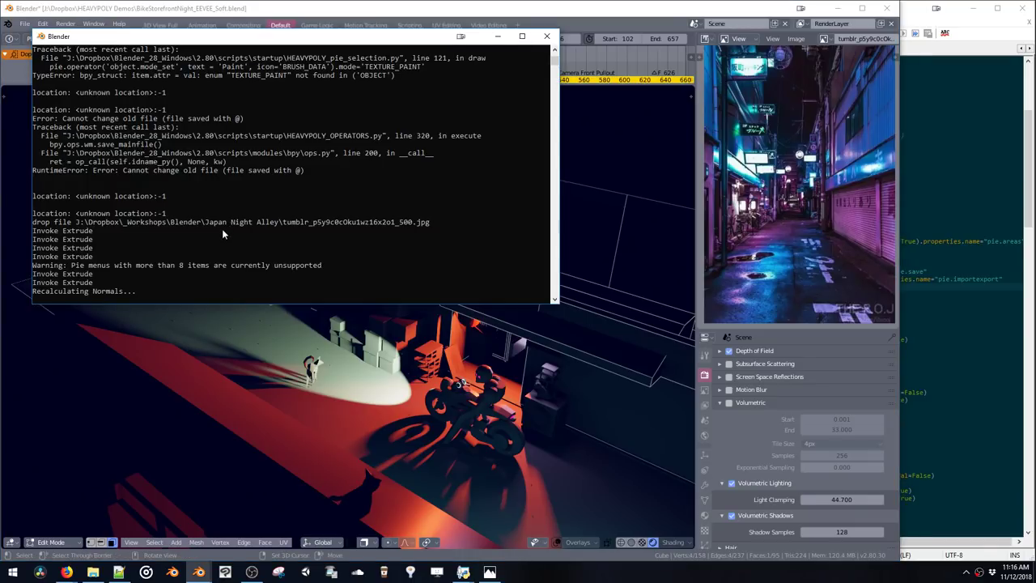
scroll(220, 238, "down", 1)
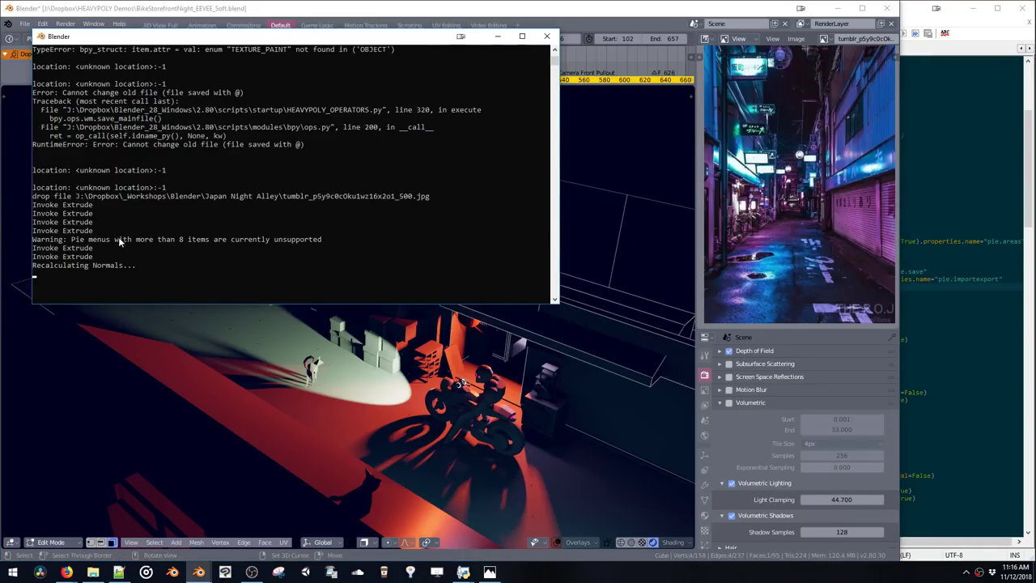
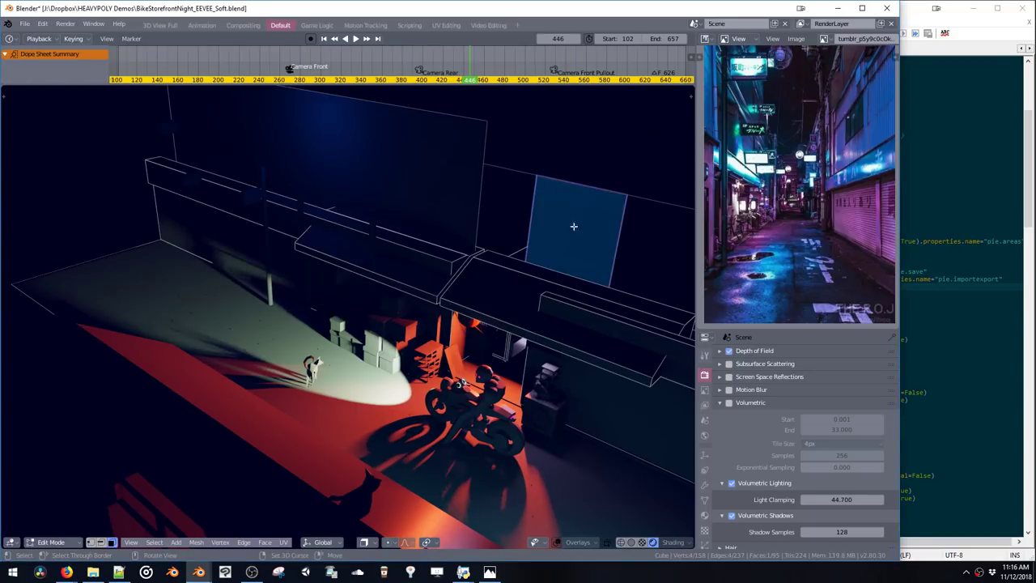
Select the front face of the awning above the motorcycle and offset it slightly with Shrink/Fatten
left_click(469, 219)
left_click(465, 310)
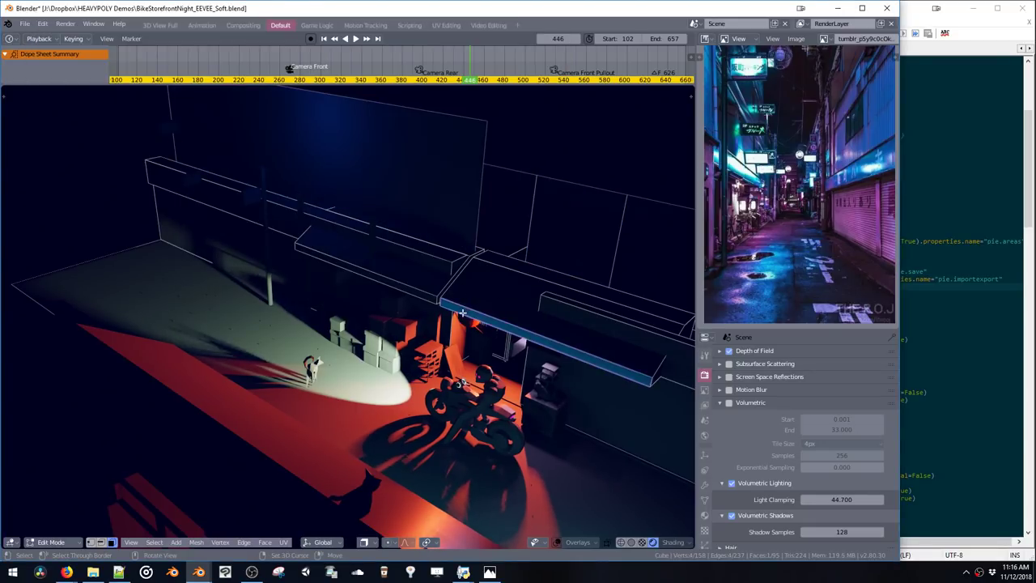
key("alt+s")
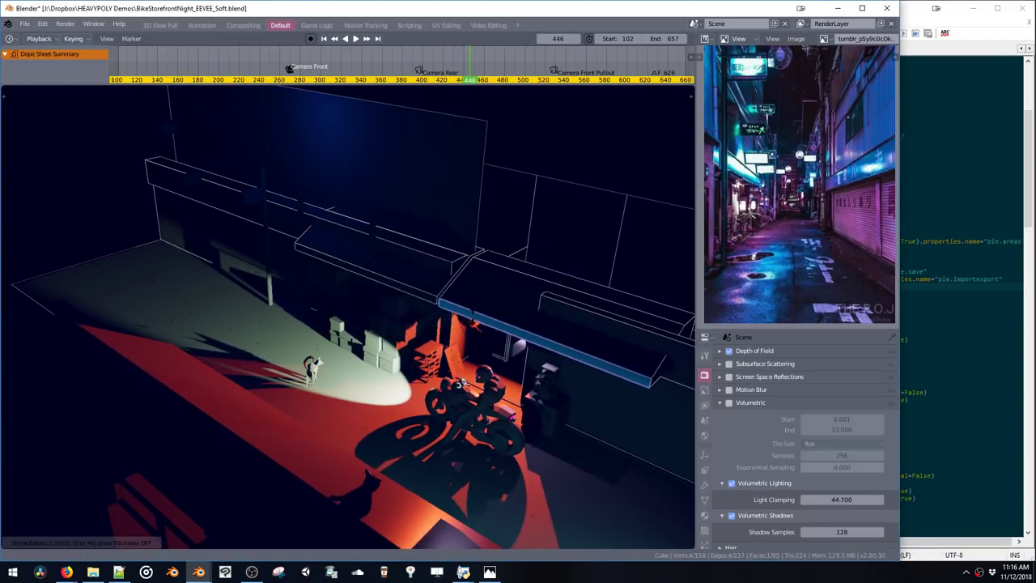
left_click(472, 310)
Bring the system console back up to check what the Shrink/Fatten operation logged
left_click(101, 25)
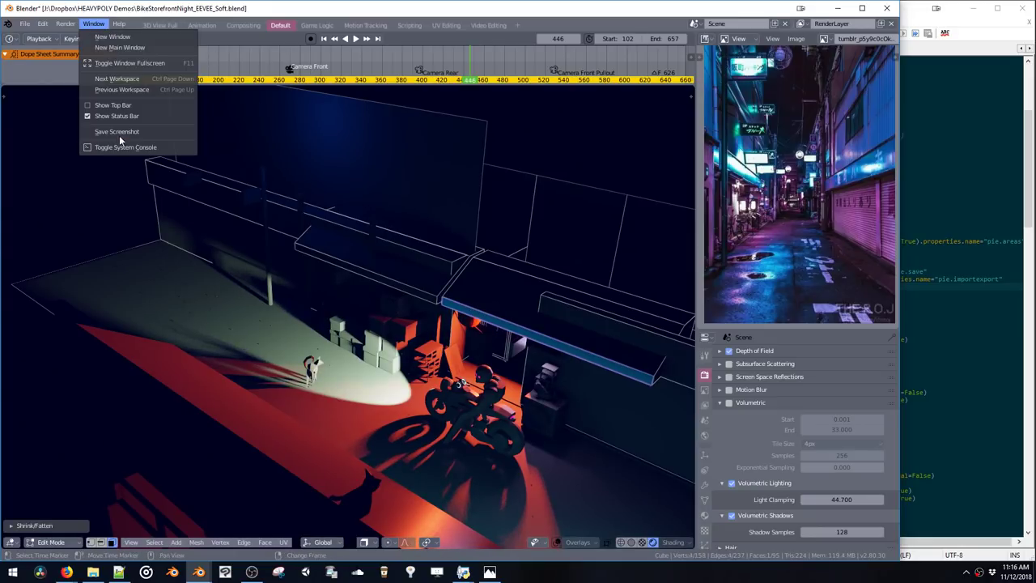
left_click(122, 150)
left_click(95, 26)
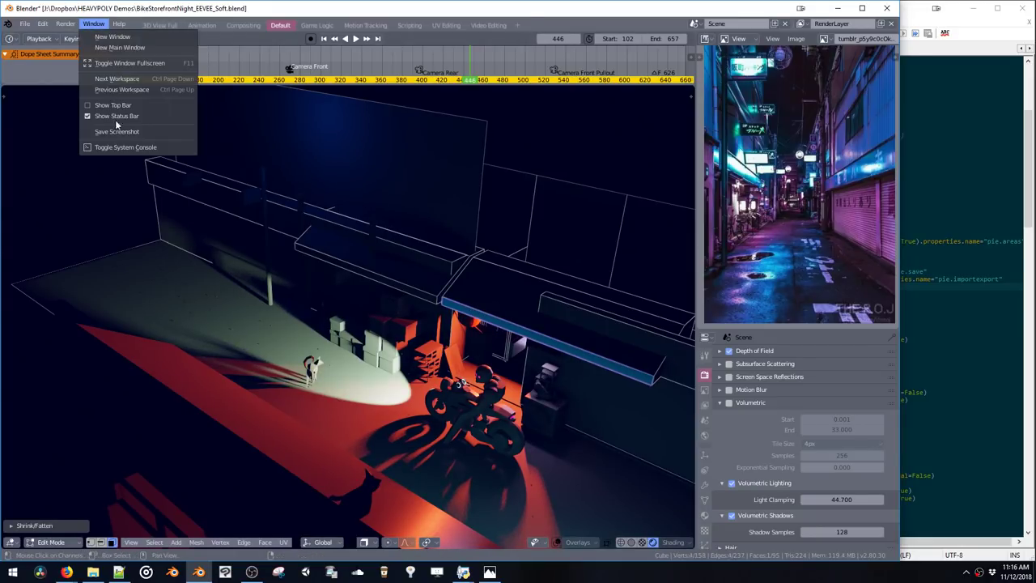
left_click(122, 152)
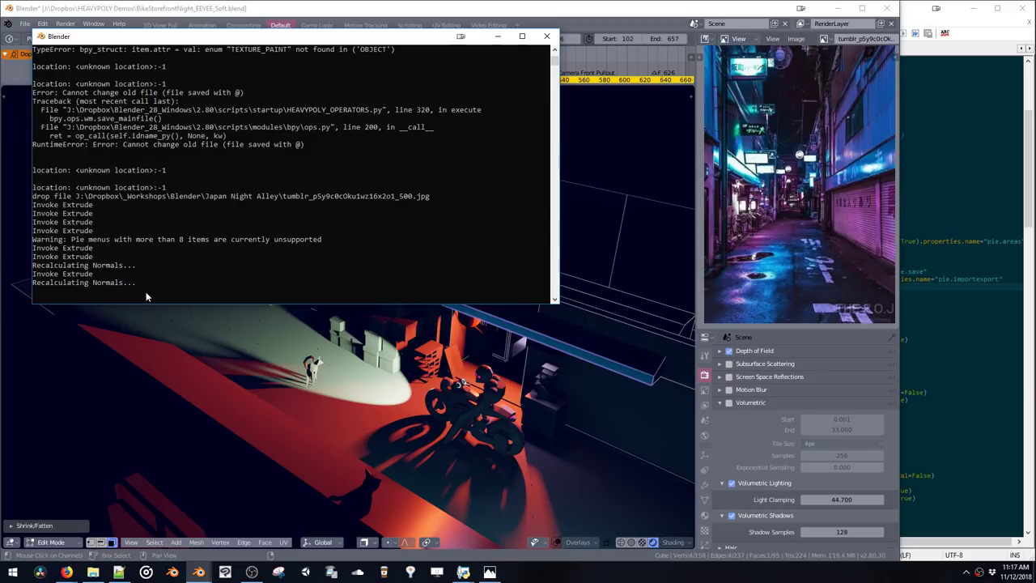
Switch to Notepad++ and look through HEAVYPOLY_popup_render.py and HEAVYPOLY_HOTKEYS_28.py
left_click(118, 572)
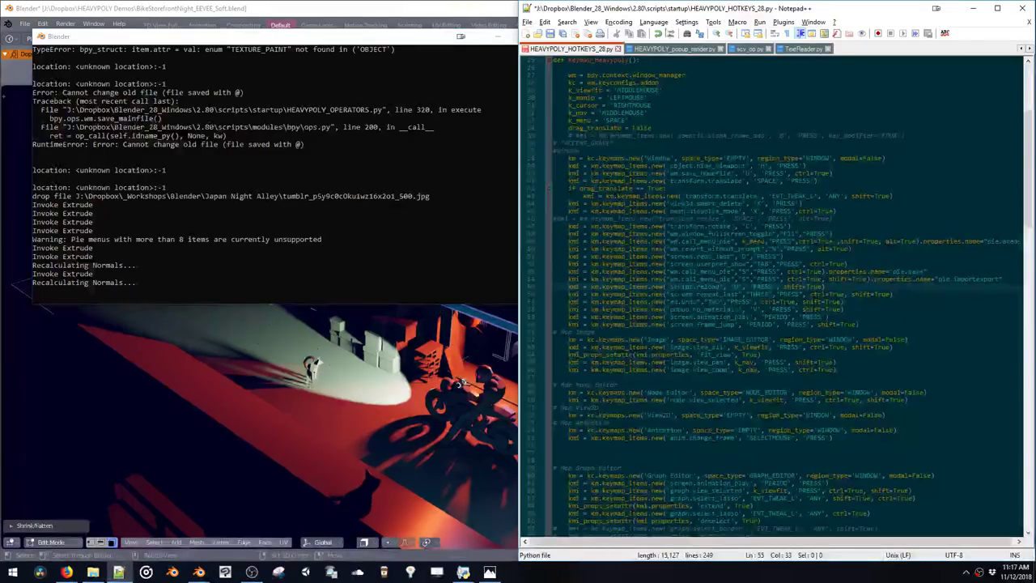
left_click(672, 48)
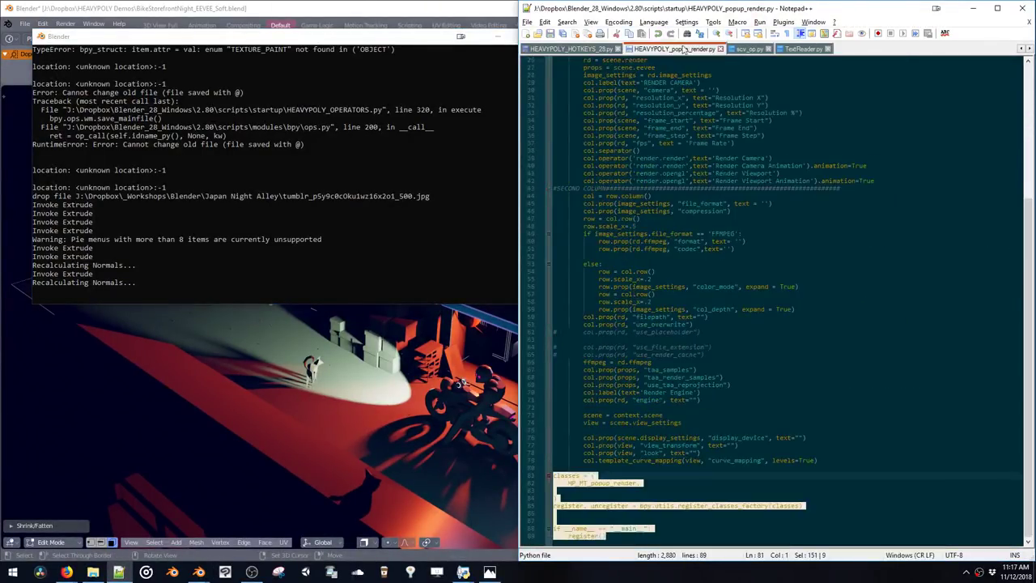
left_click(572, 51)
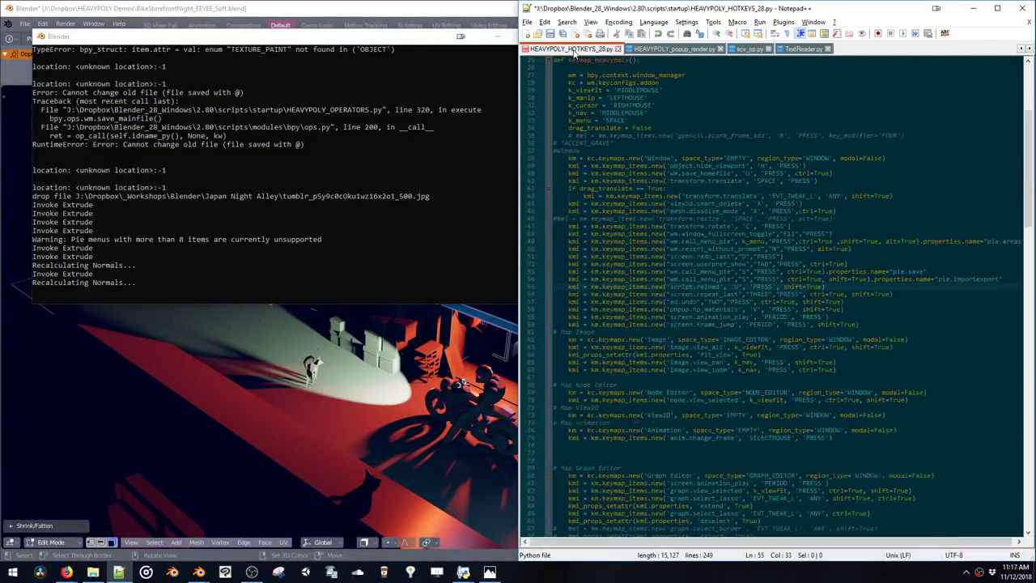
Browse to the Blender 2.80 startup scripts folder in File Explorer and open HEAVYPOLY_OPERATORS.py in Notepad++
left_click(93, 572)
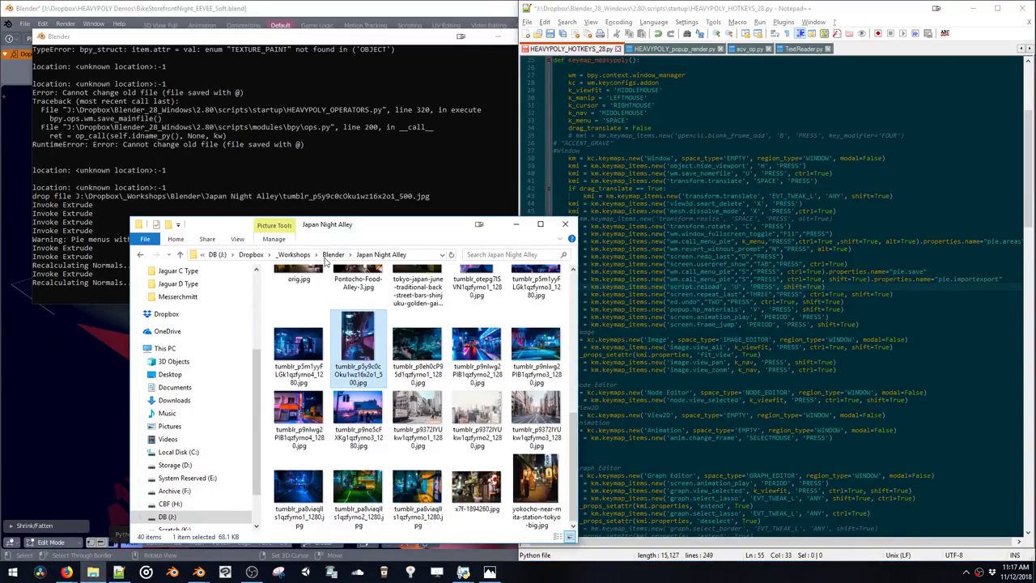
scroll(211, 348, "up", 3)
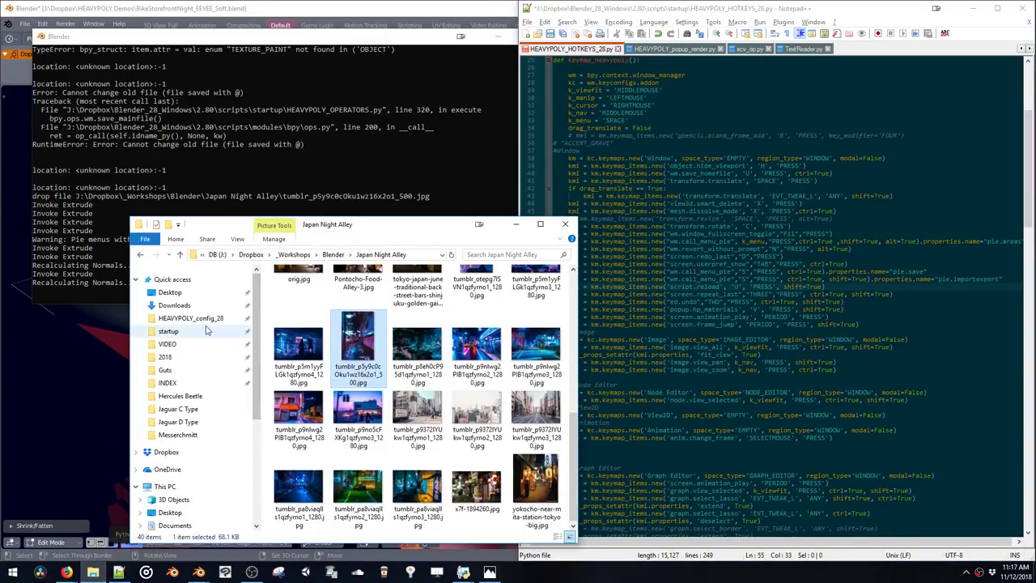
left_click(204, 334)
scroll(348, 421, "down", 2)
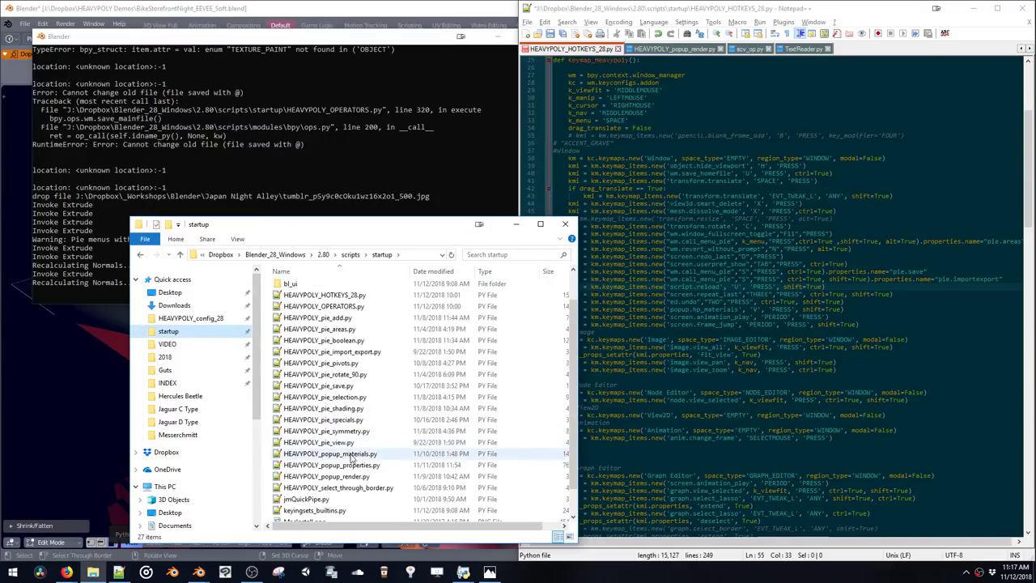
left_click(353, 455)
left_click_drag(353, 489, 345, 374)
left_click(335, 309)
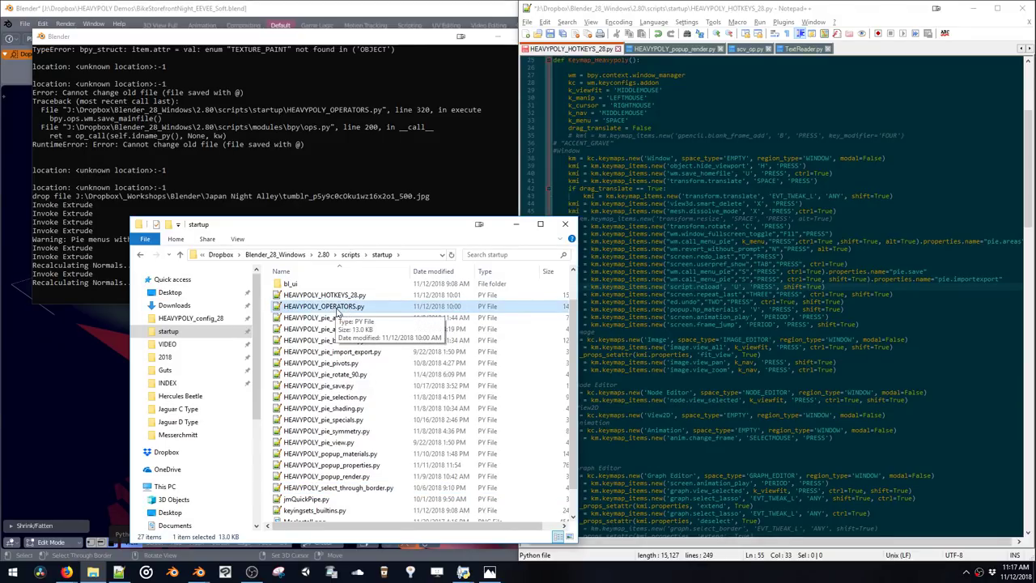
double_click(339, 307)
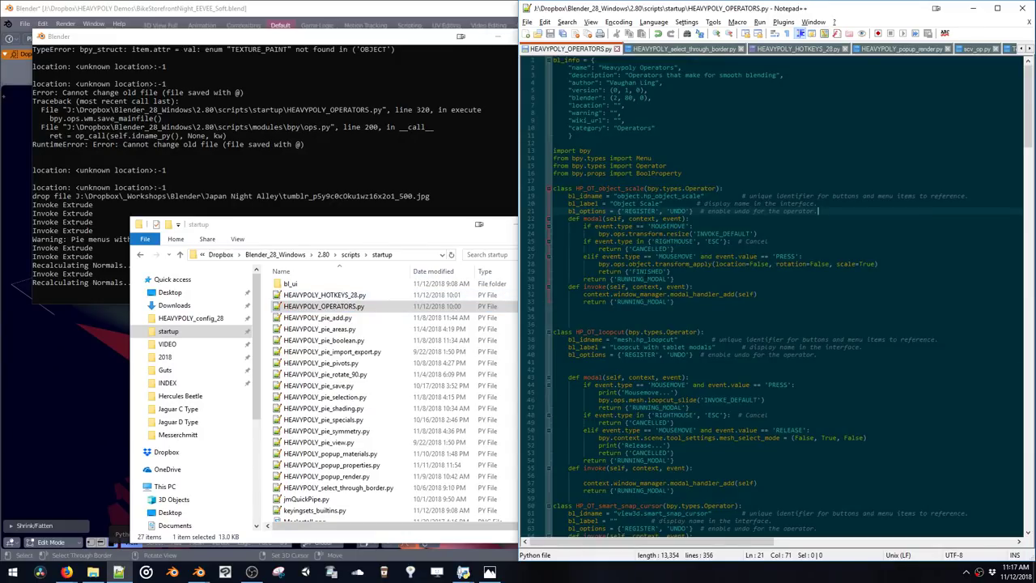
Comment out the whole HP_OT_object_scale class in HEAVYPOLY_OPERATORS.py
left_click_drag(676, 305, 552, 182)
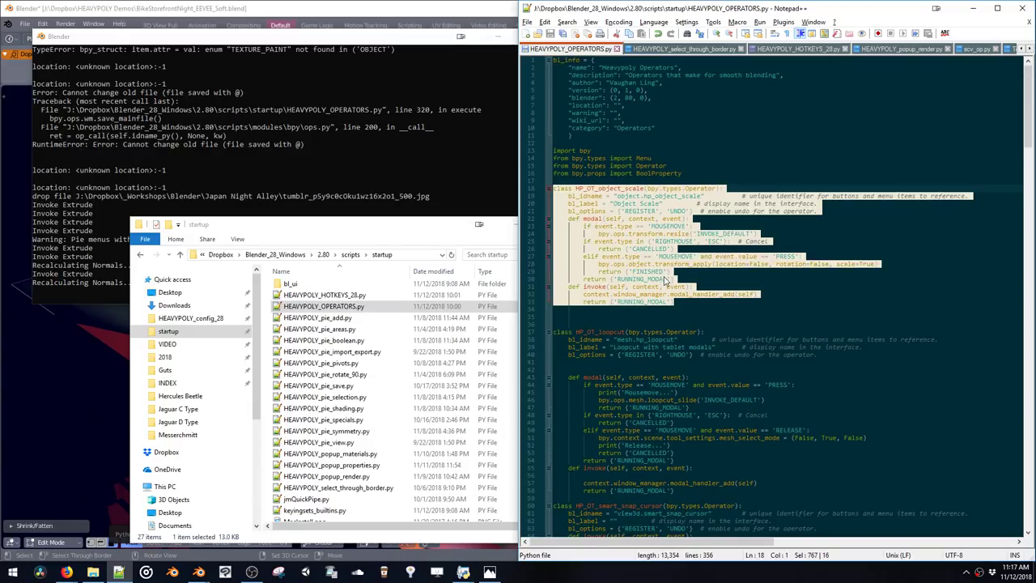
right_click(628, 256)
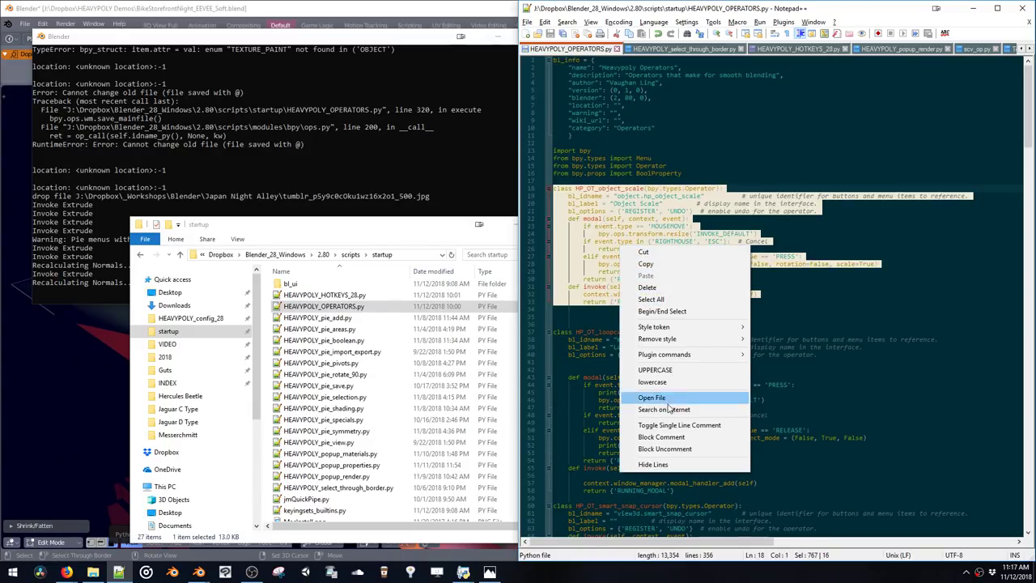
left_click(660, 437)
Remove HP_OT_object_scale from the classes list at the end of HEAVYPOLY_OPERATORS.py and save the script
scroll(661, 437, "down", 20)
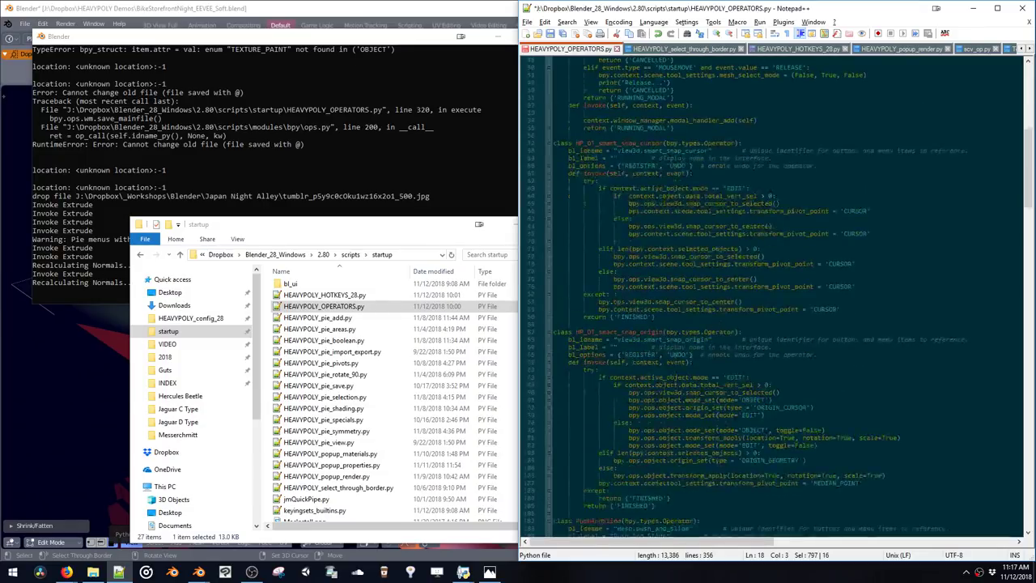
scroll(661, 437, "down", 20)
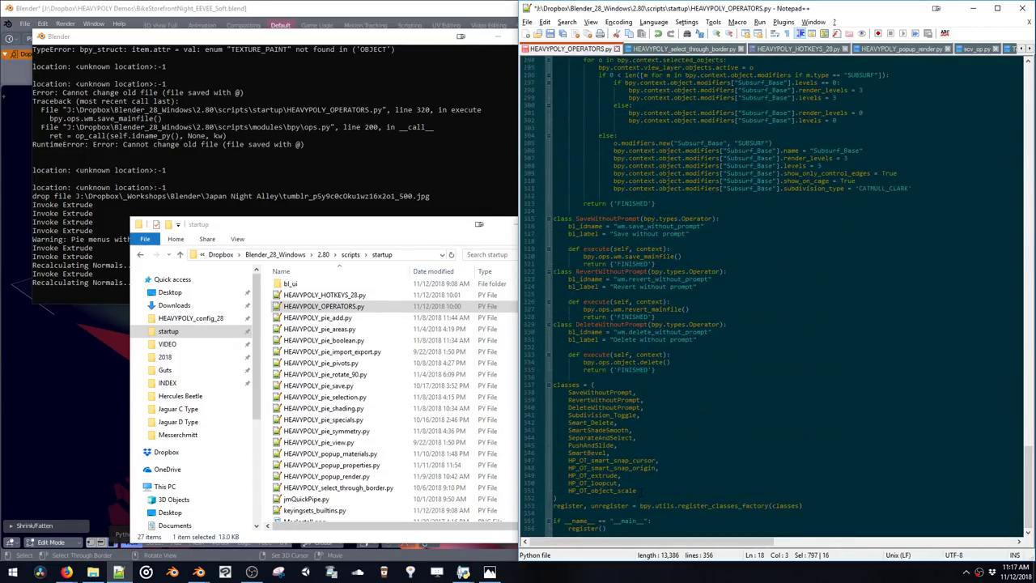
left_click_drag(637, 490, 577, 491)
key("BackSpace")
key("BackSpace")
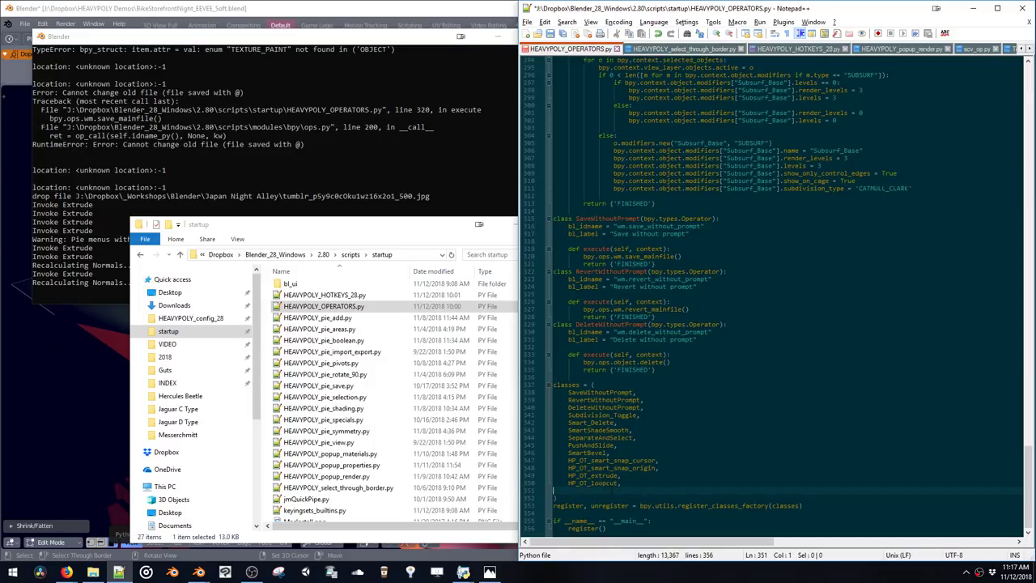
key("ctrl+s")
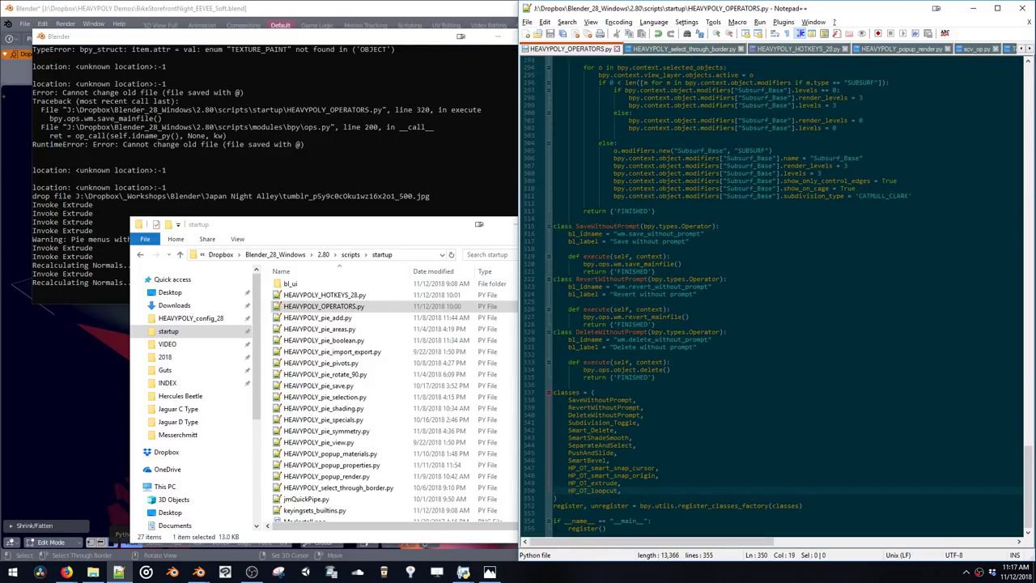
Switch to Blender, save the scene, restart the program and reopen BikeStorefrontNight_EEVEE_Soft.blend
left_click(452, 6)
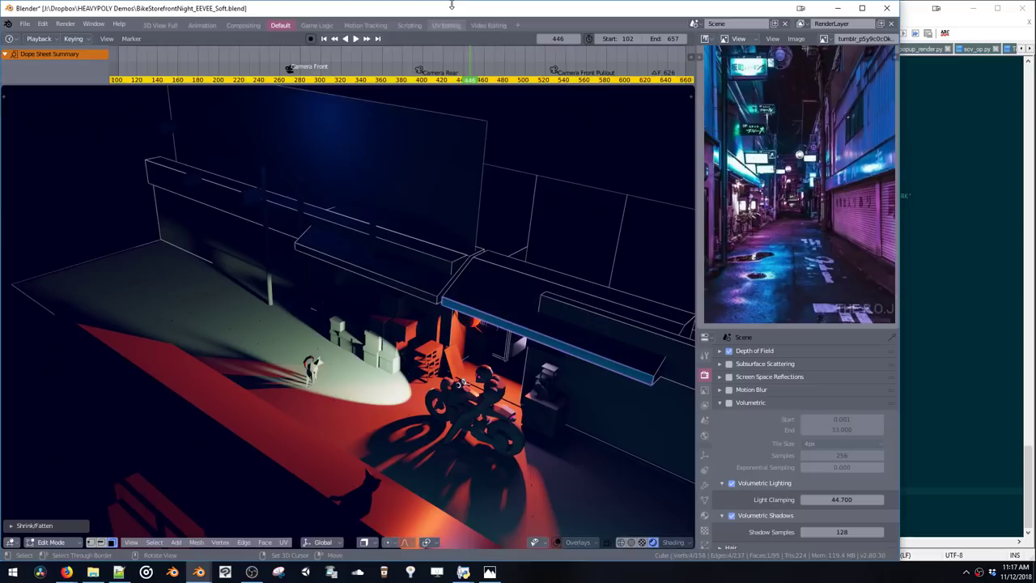
key("ctrl+s")
left_click(483, 203)
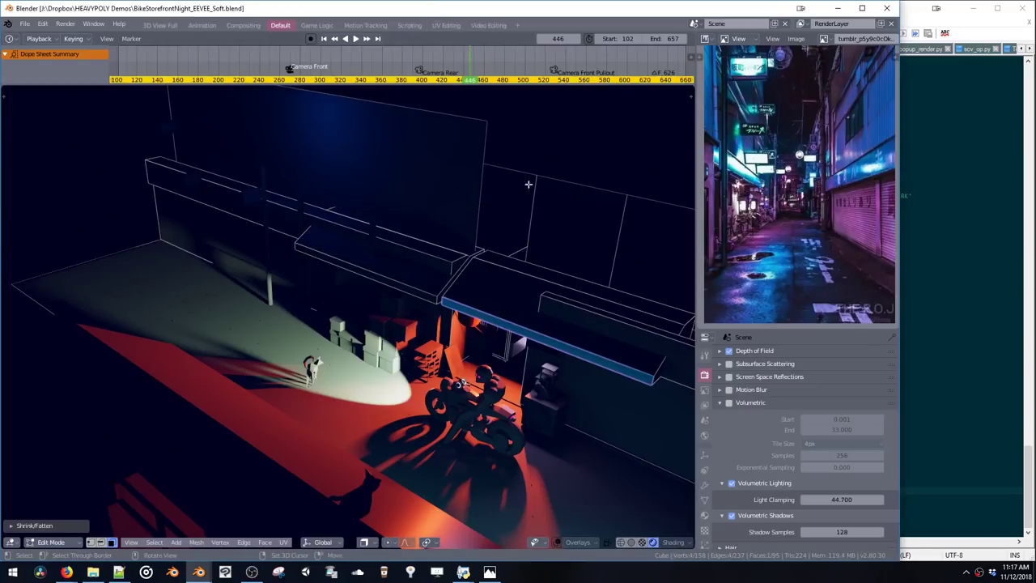
left_click(887, 8)
left_click(199, 572)
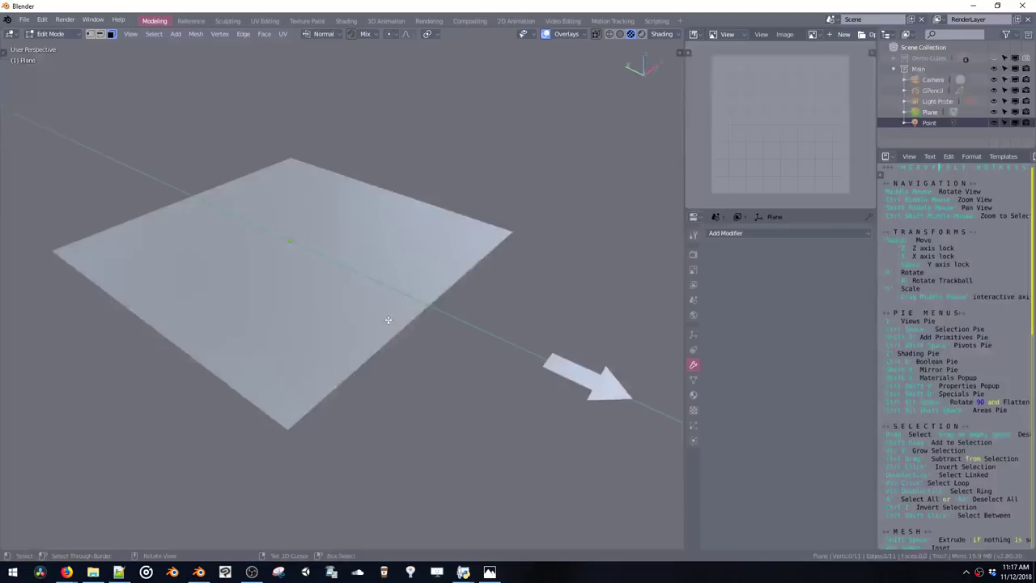
key("ctrl+o")
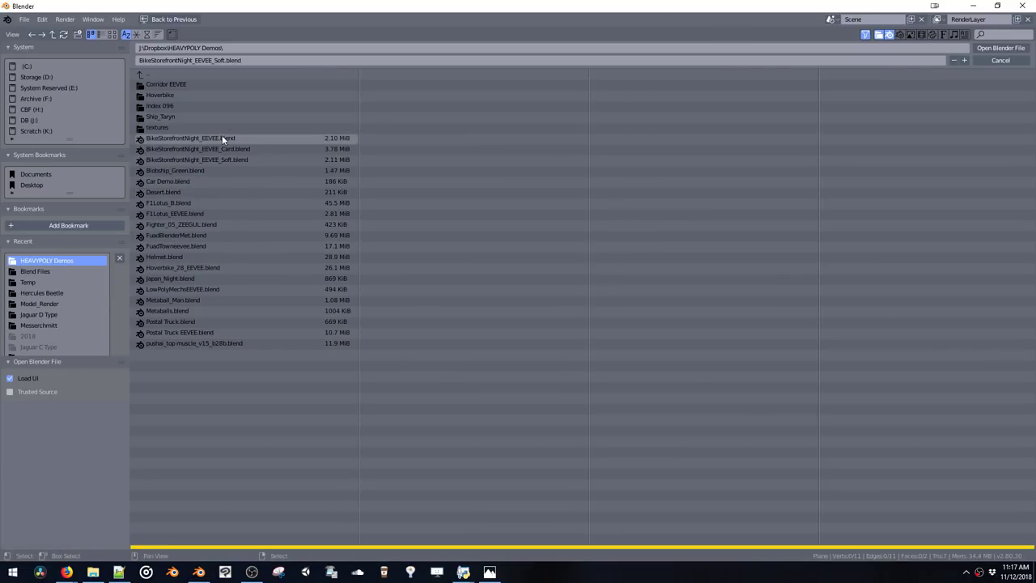
double_click(220, 158)
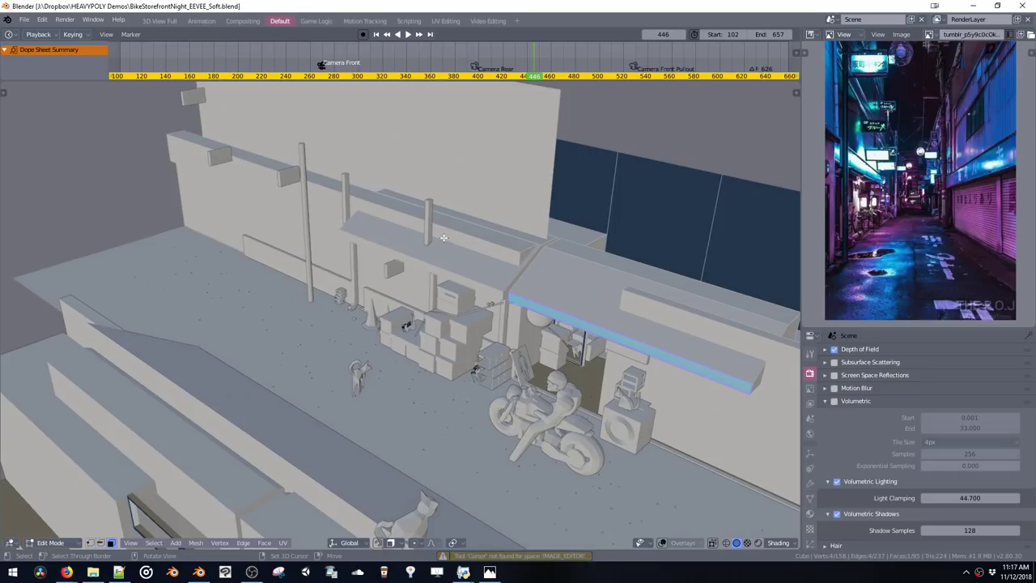
Test Shrink/Fatten on the awning's selected front face, and return to the start of HEAVYPOLY_OPERATORS.py in Notepad++
key("alt+s")
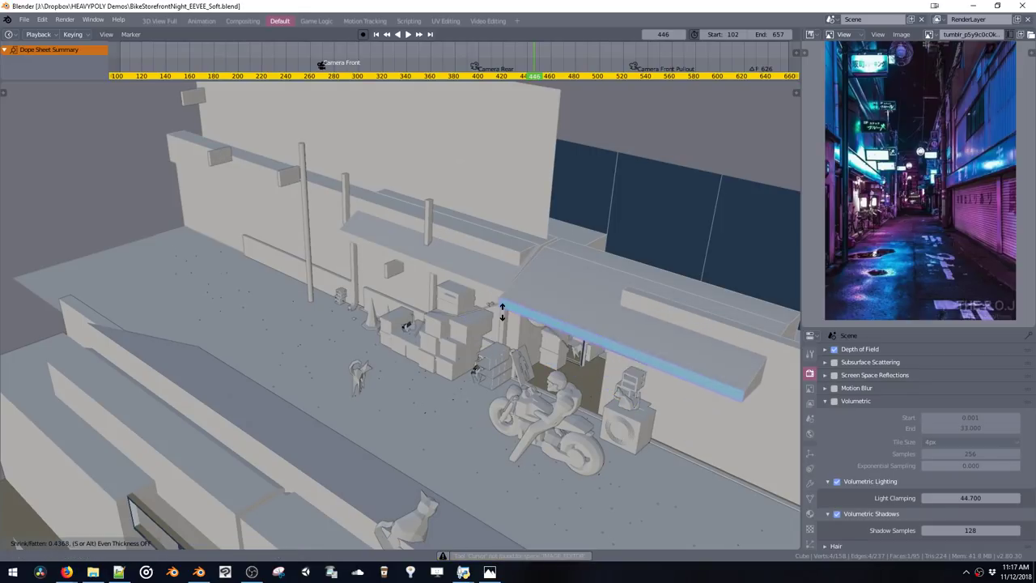
left_click(508, 306)
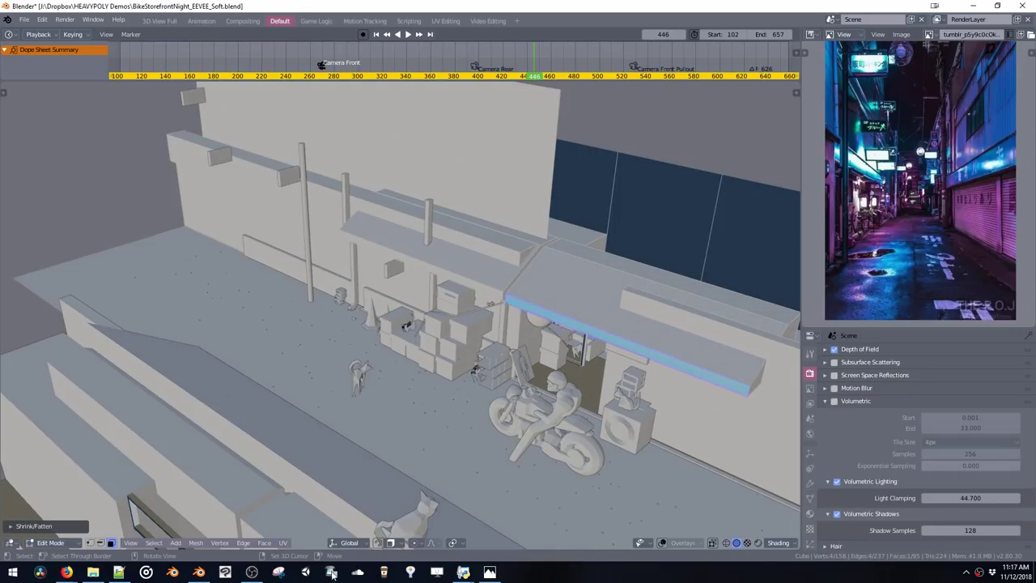
left_click(119, 572)
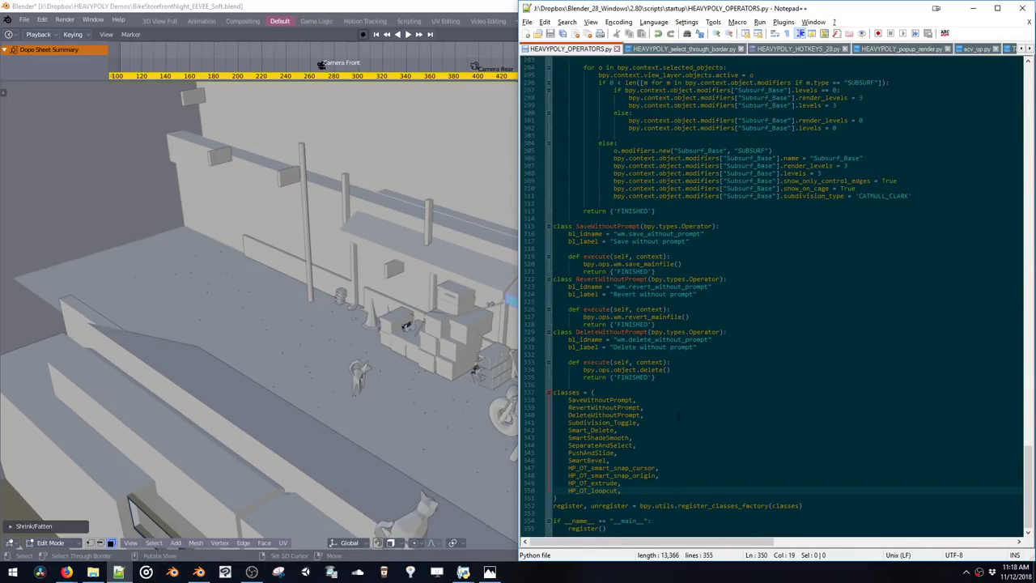
left_click_drag(1029, 459, 997, 77)
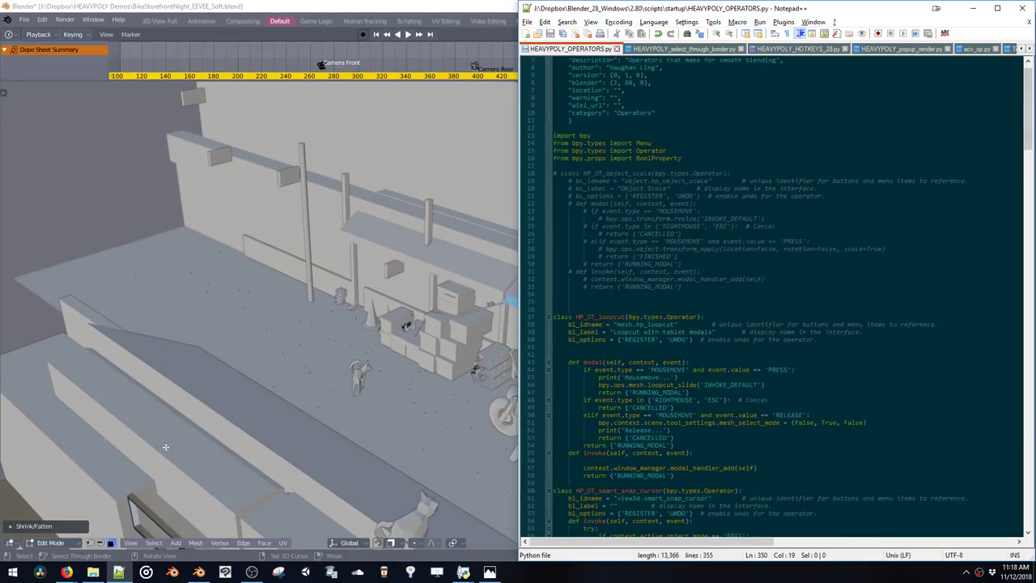
Open the Dropbox version history of HEAVYPOLY_OPERATORS.py and restore the version from today at 9:27 AM
left_click(92, 572)
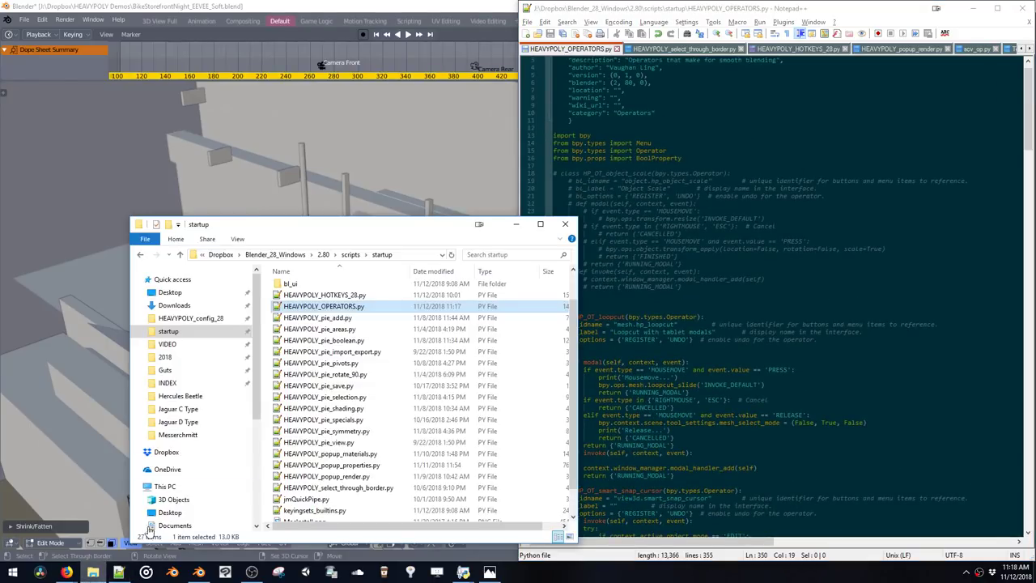
right_click(346, 310)
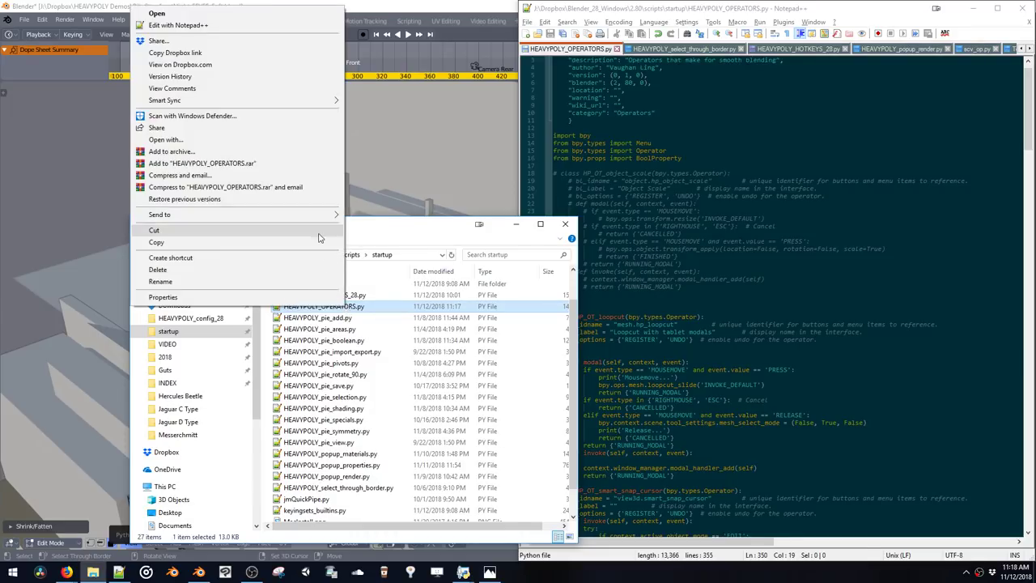
left_click(275, 80)
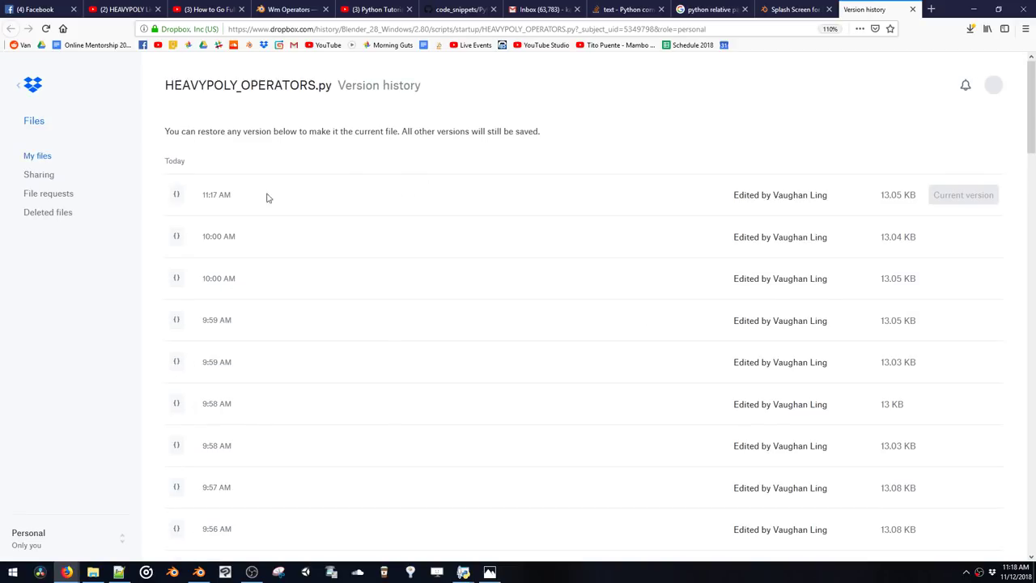
scroll(344, 250, "down", 2)
scroll(346, 252, "down", 4)
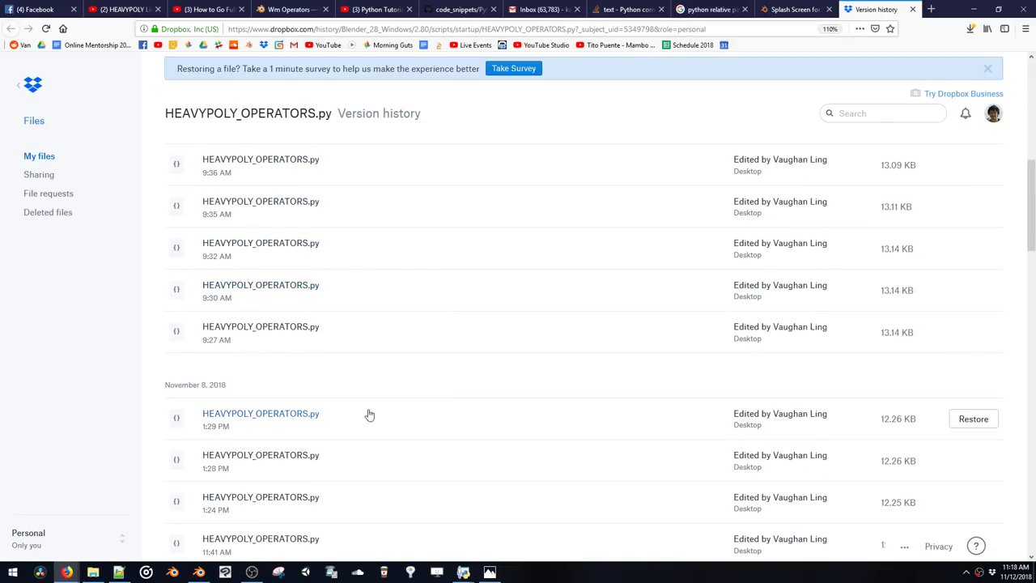
scroll(675, 387, "up", 2)
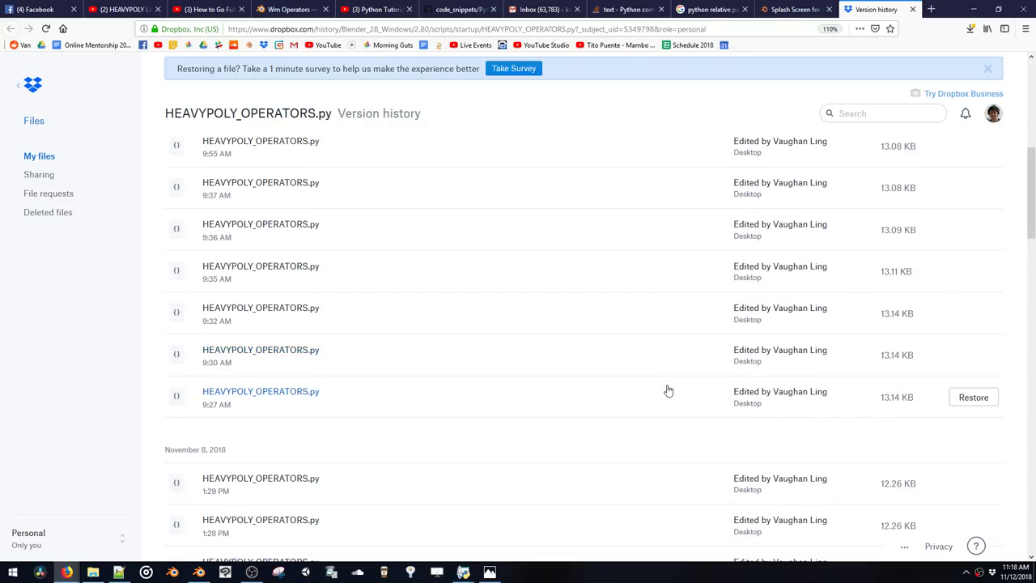
left_click(973, 397)
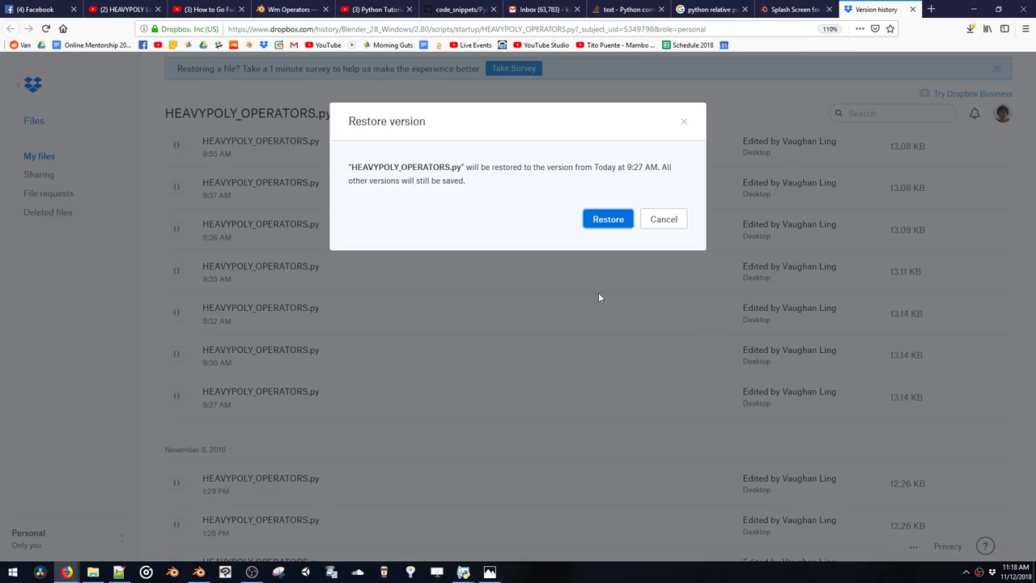
left_click(610, 220)
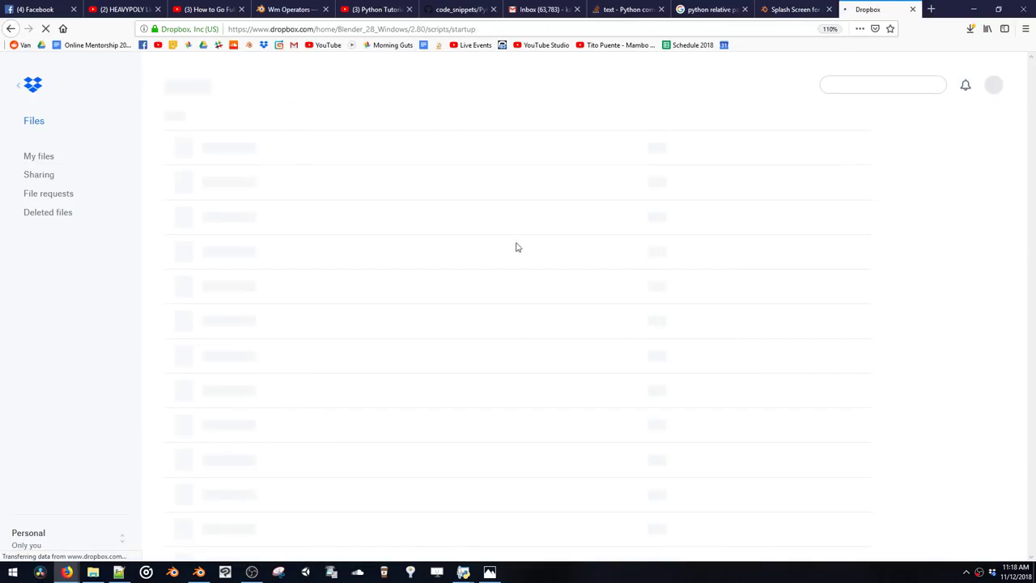
Restart Blender with the restored script, select the default plane's face as a quick check, and close the program again
left_click(974, 9)
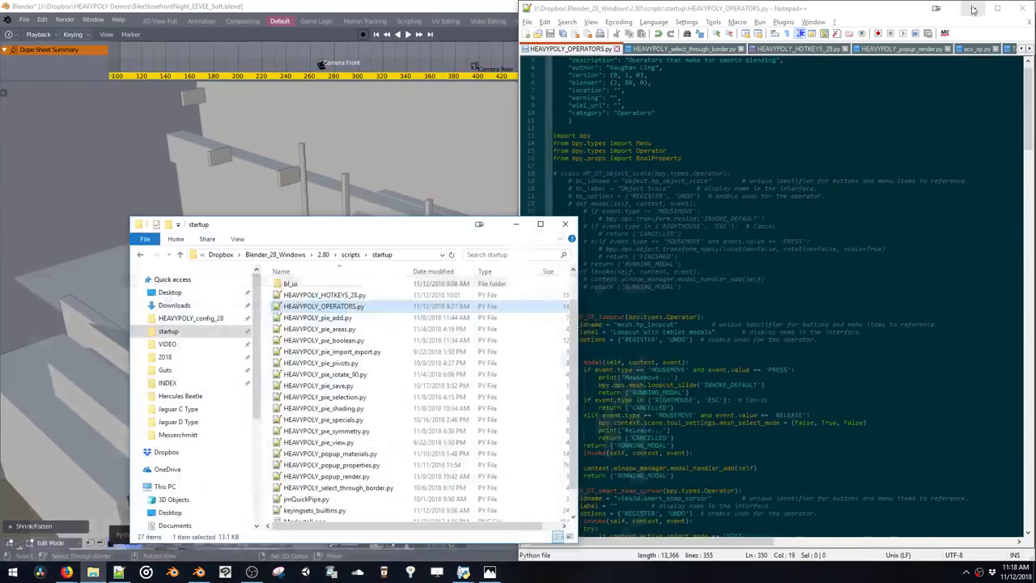
left_click(415, 5)
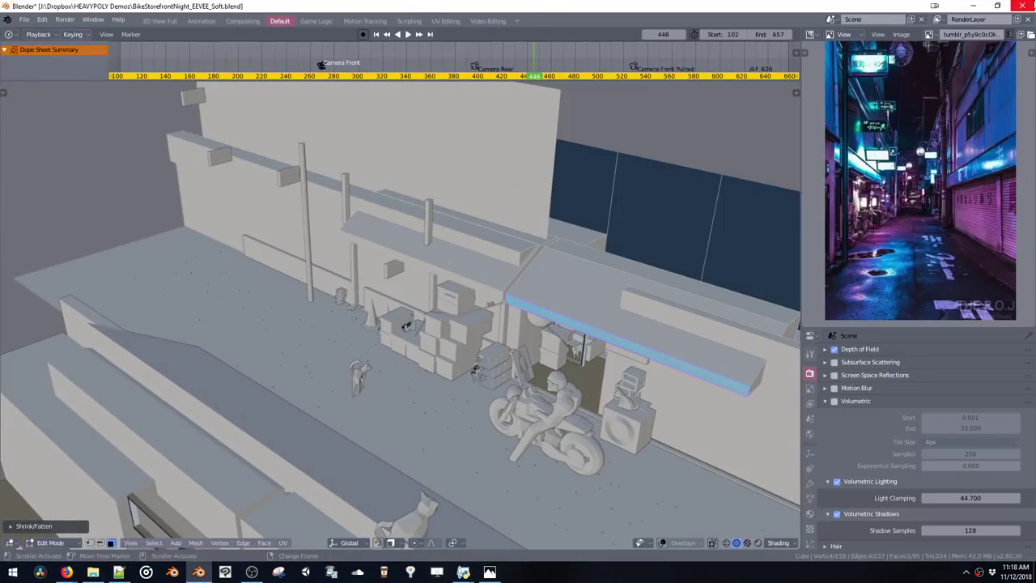
left_click(1021, 6)
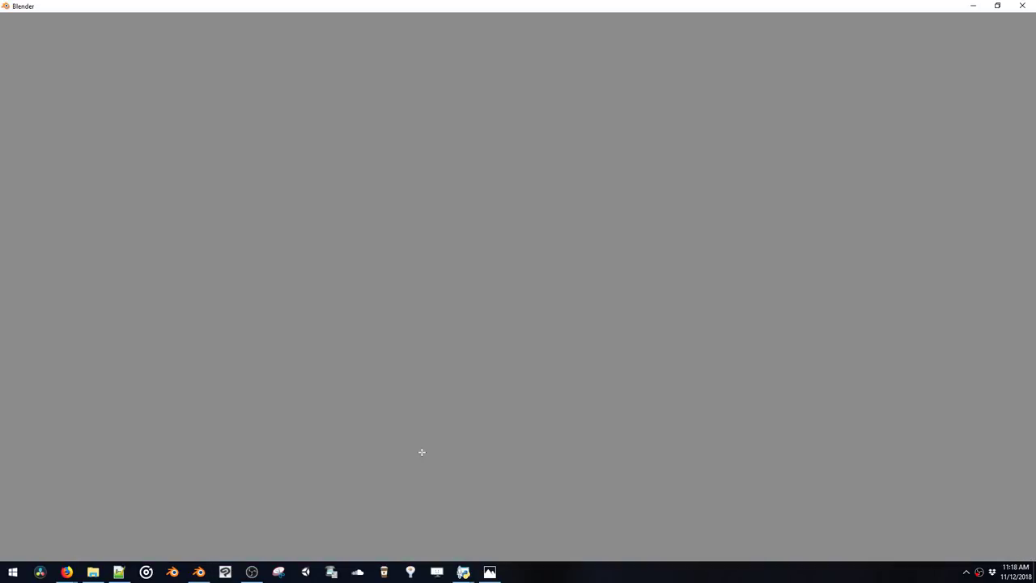
key("ctrl+n")
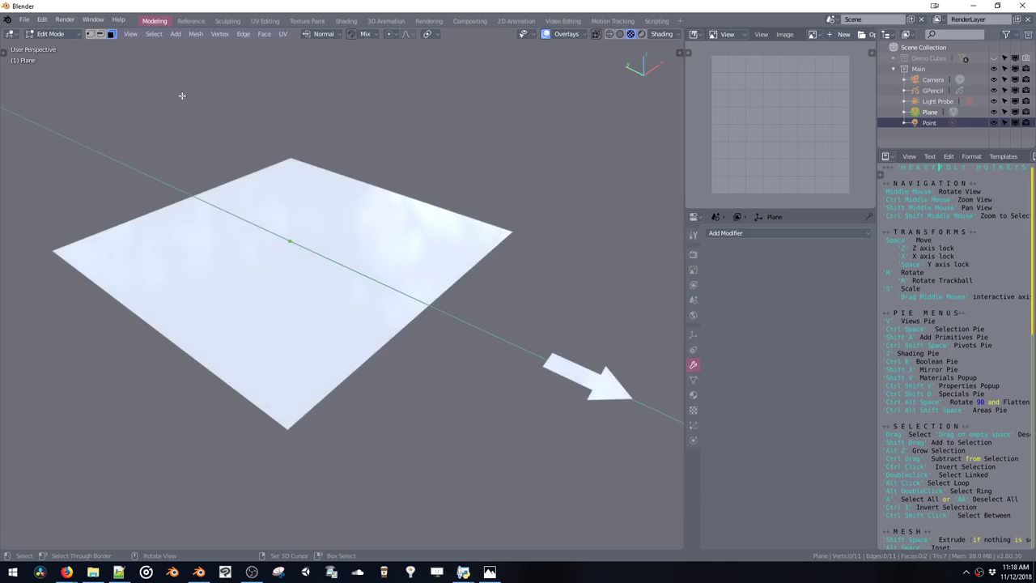
left_click(24, 19)
left_click(407, 294)
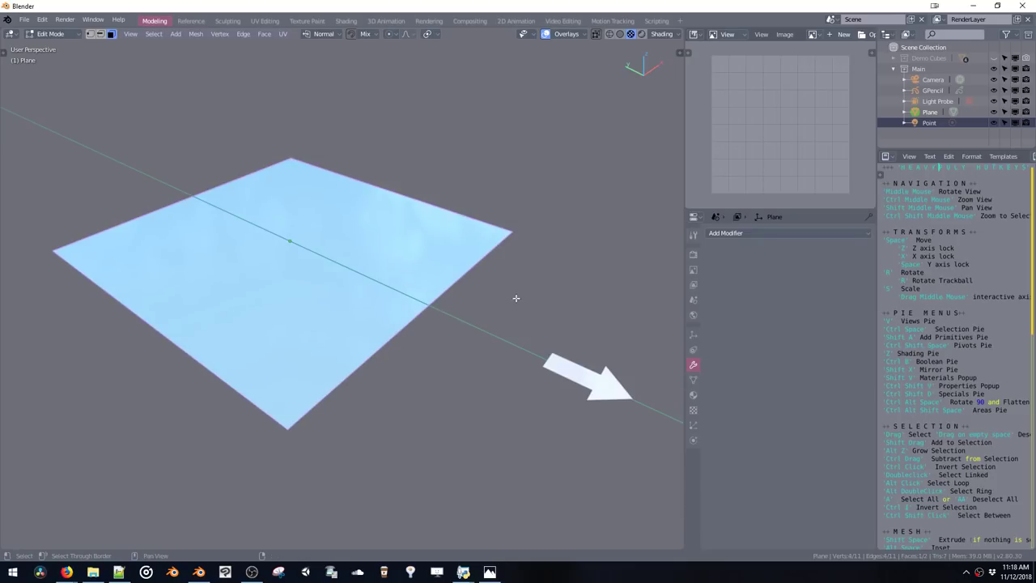
left_click(1023, 6)
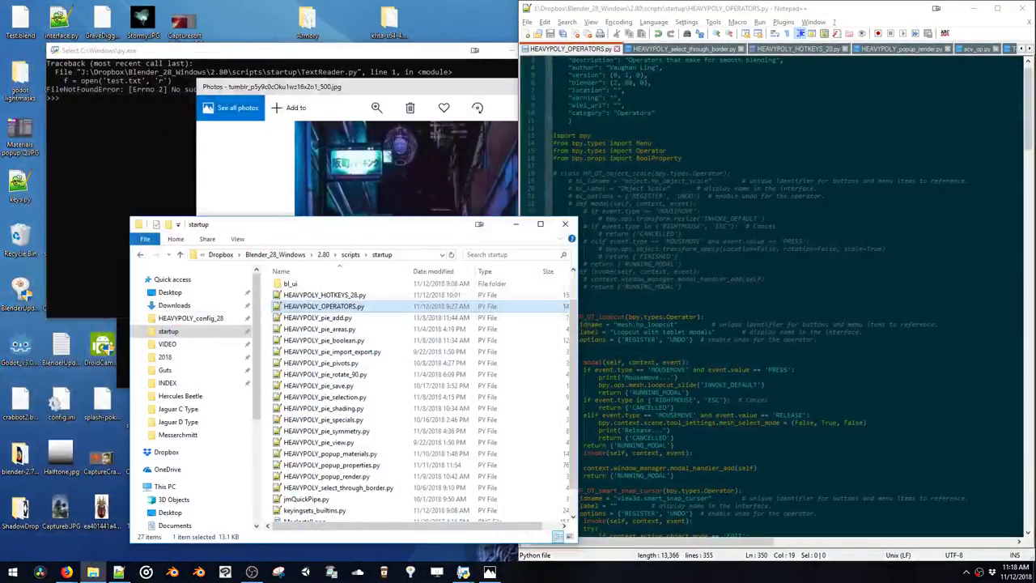
Open the Dropbox version history of HEAVYPOLY_OPERATORS.py from the startup folder in File Explorer
left_click(620, 361)
left_click(600, 331)
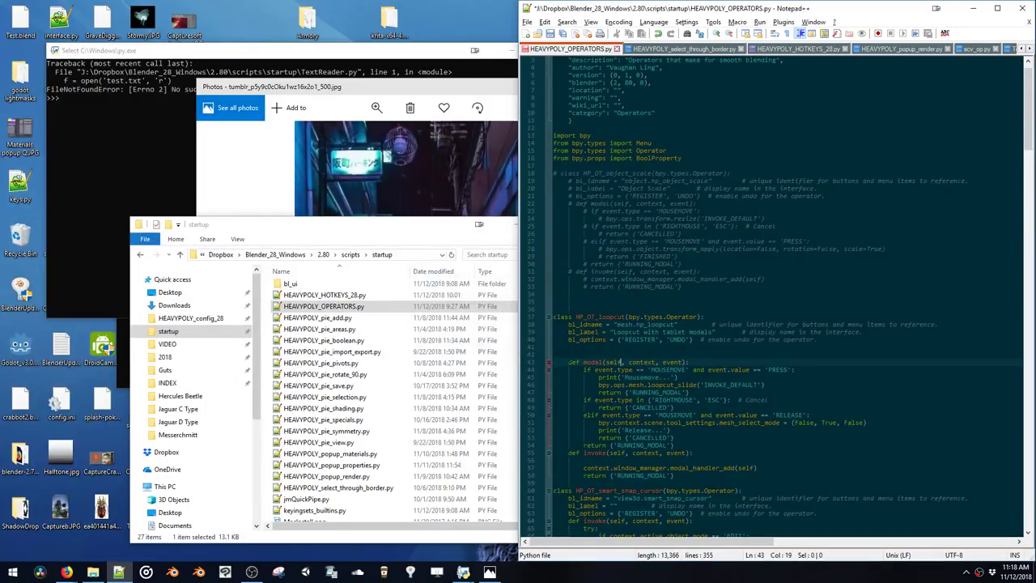
left_click(66, 572)
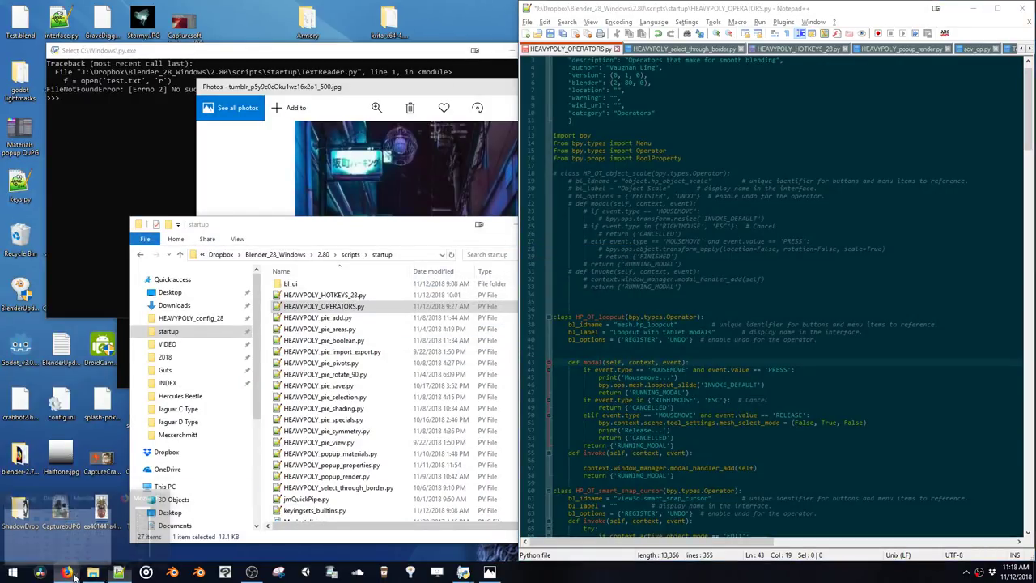
left_click(108, 550)
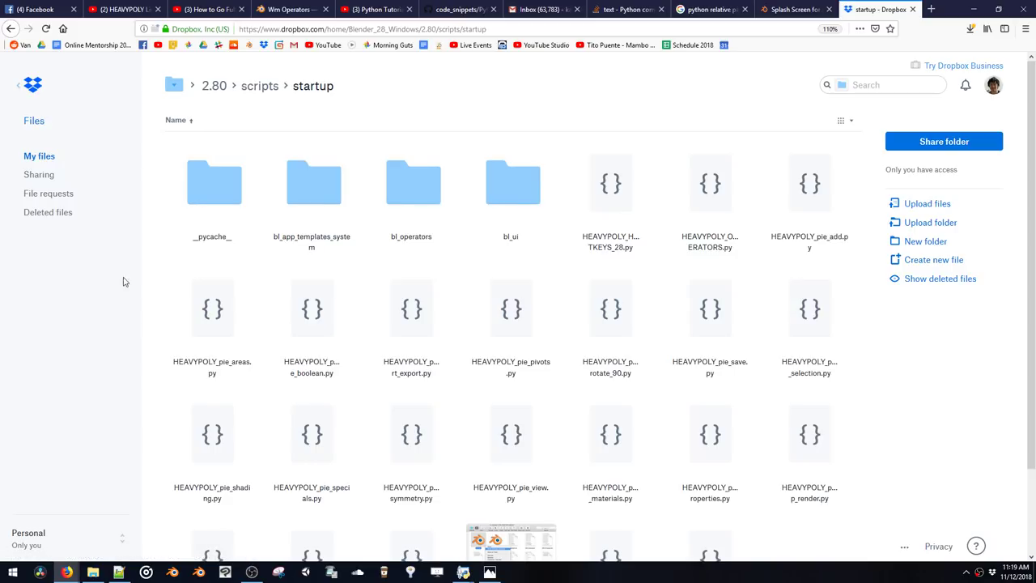
left_click(93, 572)
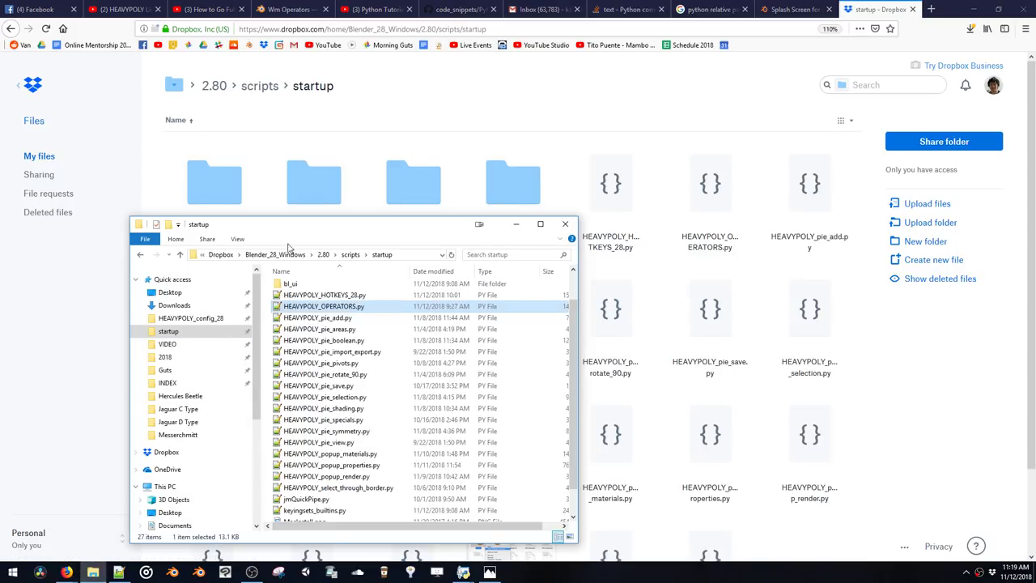
left_click(190, 331)
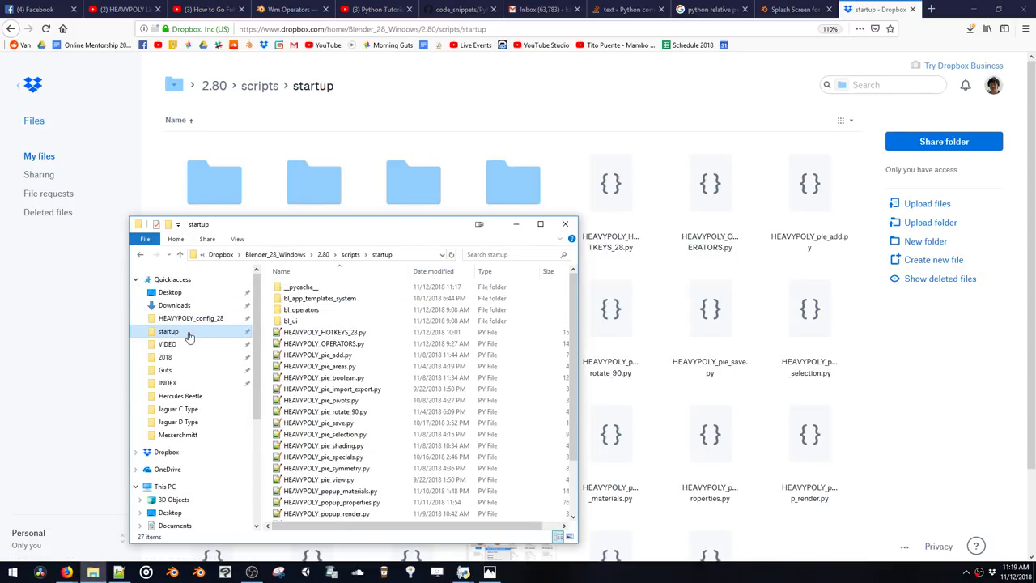
right_click(327, 348)
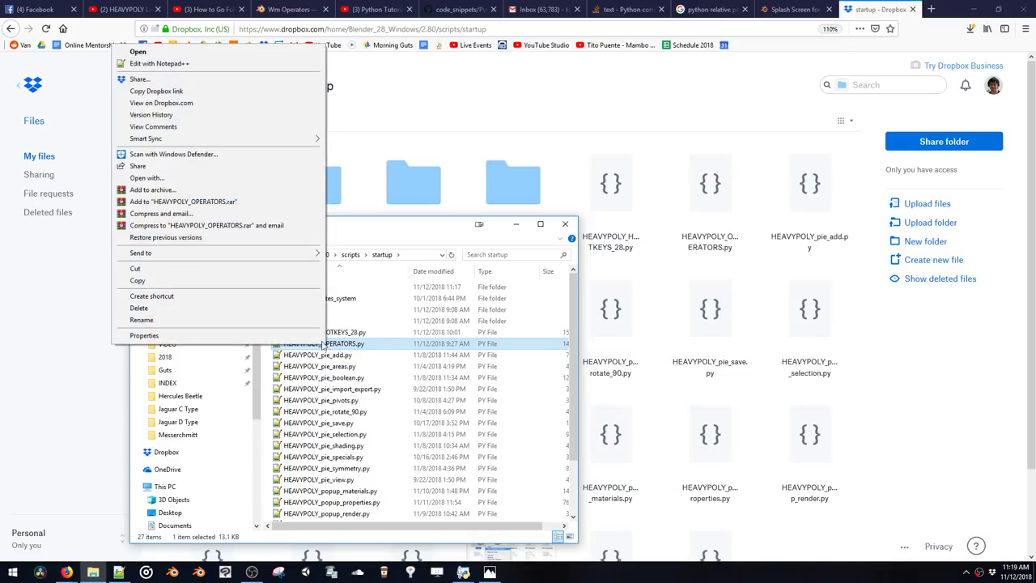
left_click(216, 123)
middle_click(795, 5)
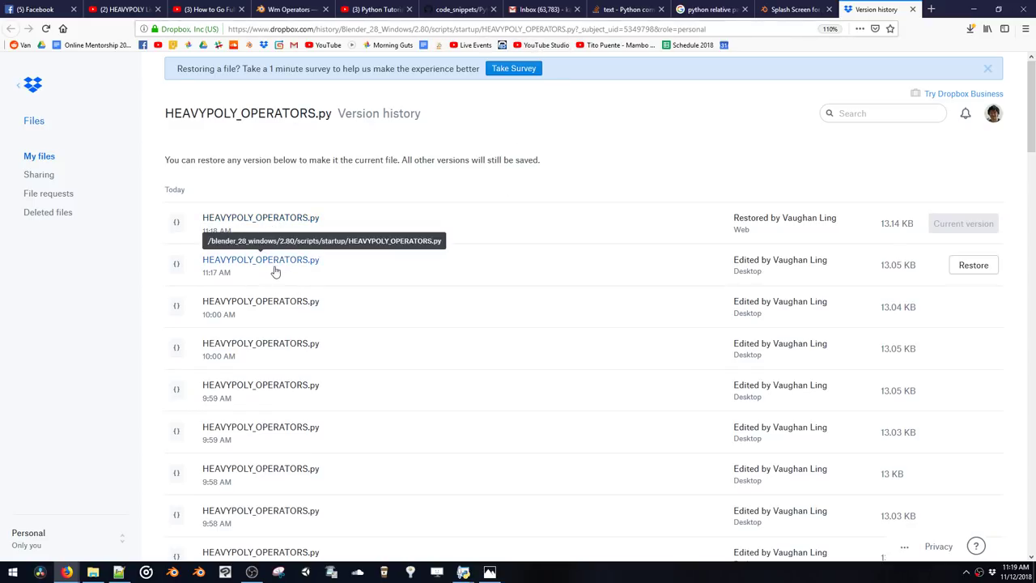
Restore HEAVYPOLY_OPERATORS.py to the version from November 8, 2018 at 1:29 PM
scroll(287, 319, "down", 10)
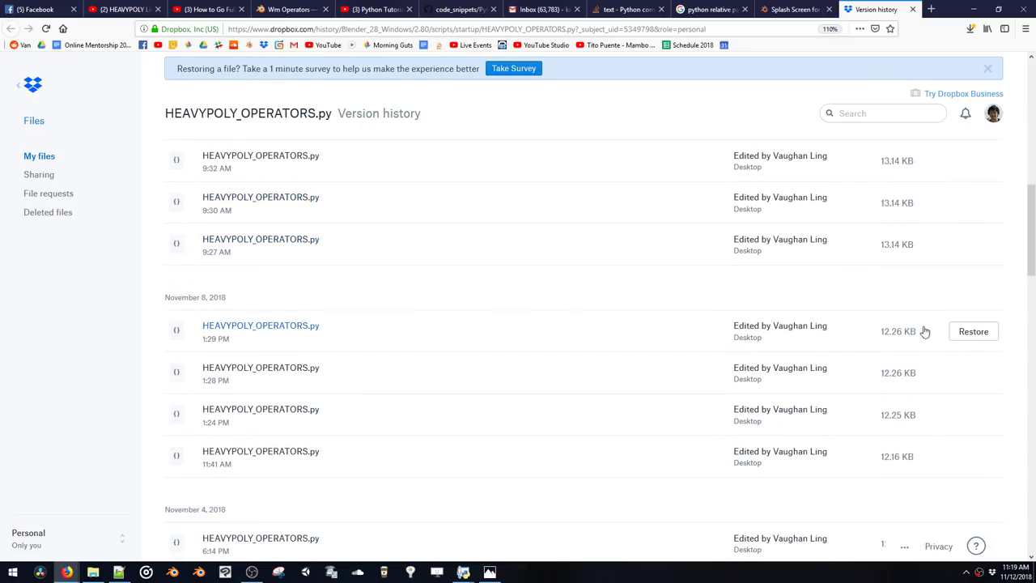
left_click(971, 332)
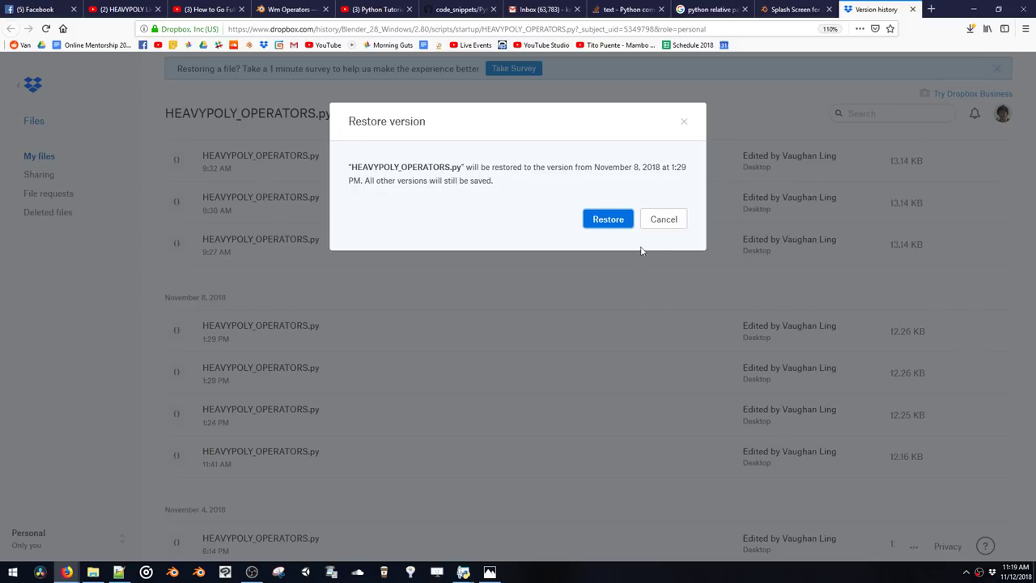
left_click(607, 227)
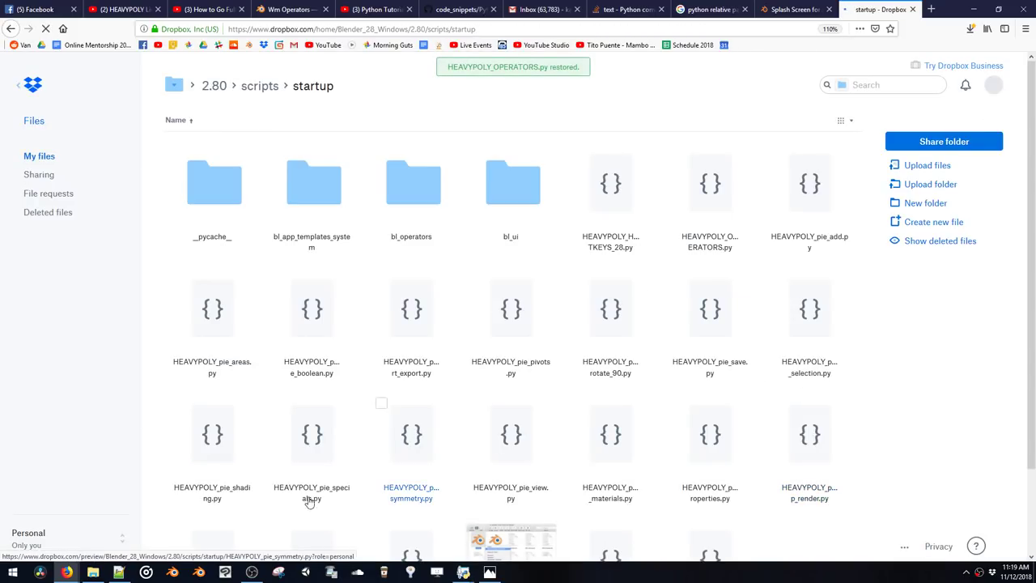
Switch to a fresh Blender session and test the extrude hotkey by extruding the default plane's face upward
left_click(198, 572)
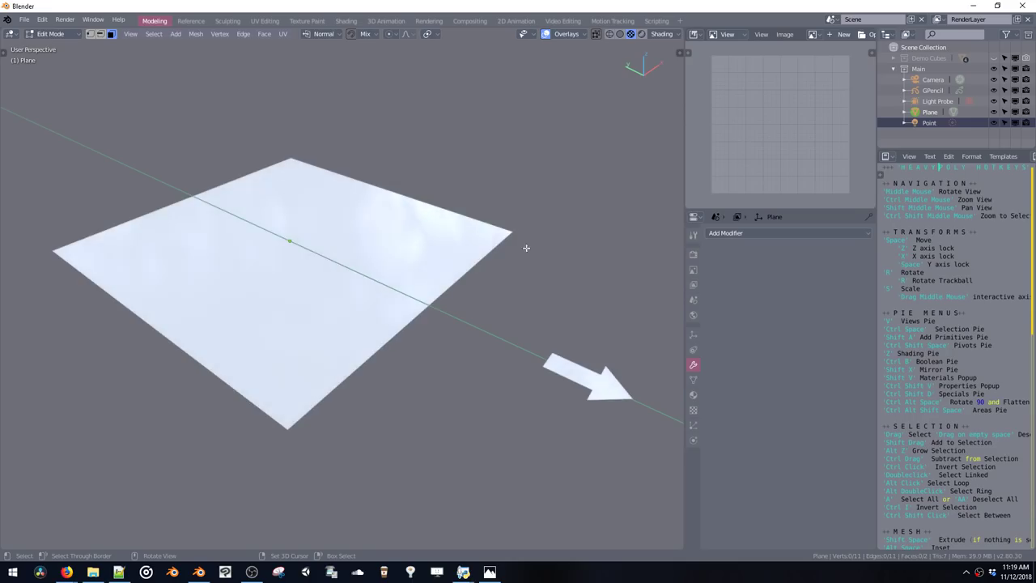
left_click(415, 301)
key("shift+space")
left_click(434, 323)
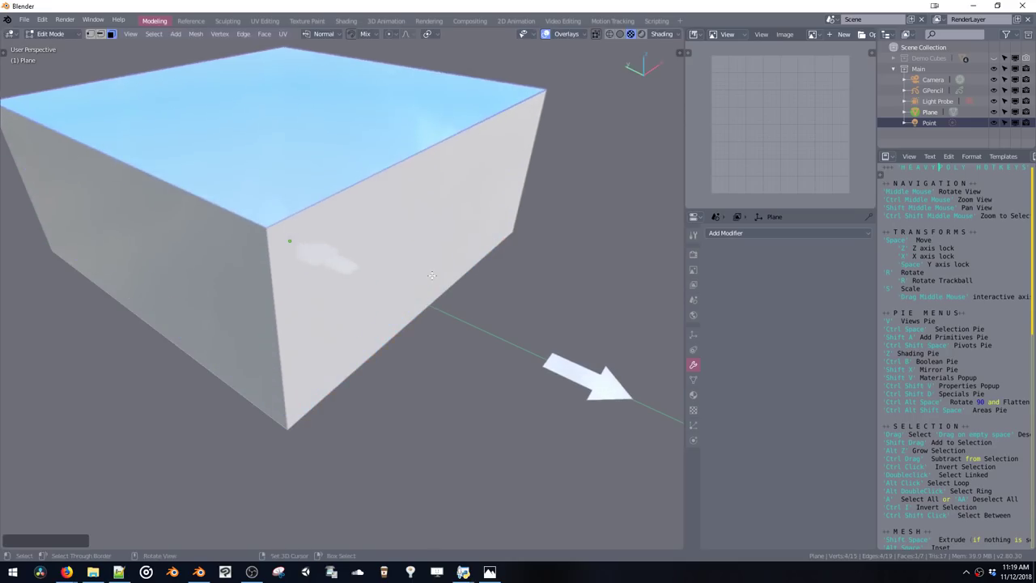
Test extruding the block's side face outward and inward, and extrude the arrow's face as a further check
left_click(432, 273)
key("shift+space")
left_click(453, 315)
key("shift+space")
left_click(436, 298)
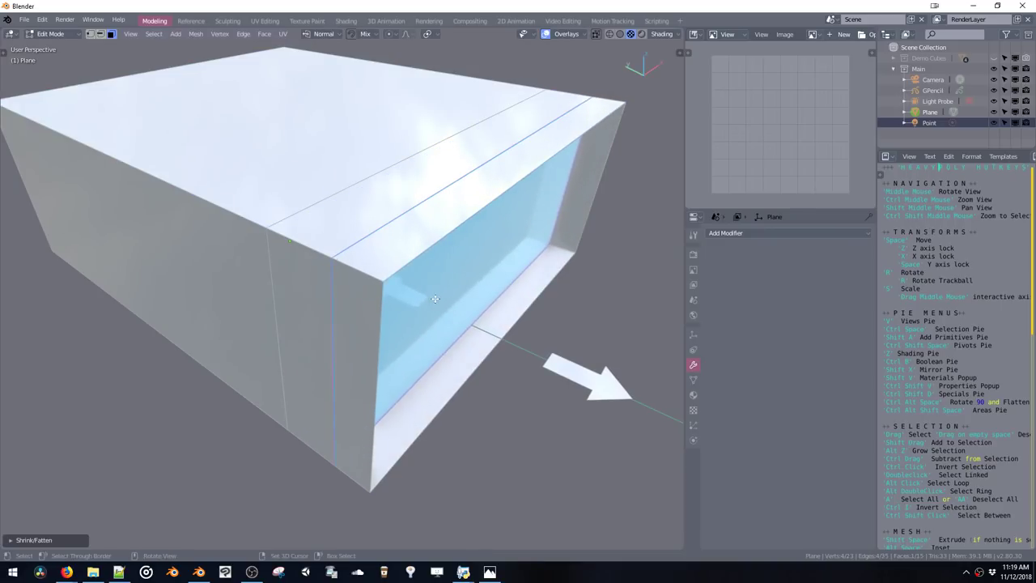
key("e")
left_click(478, 333)
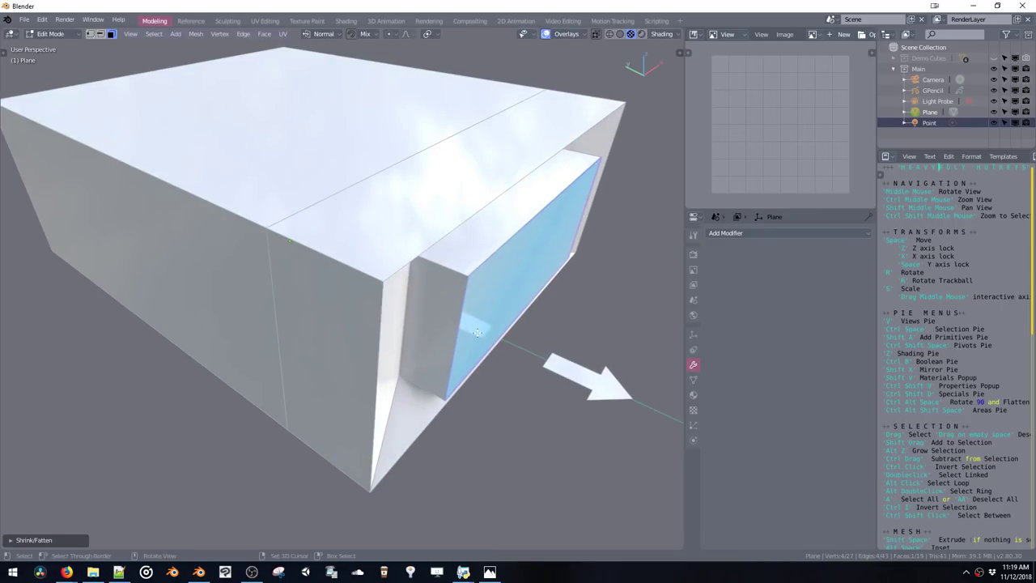
mouse_move(561, 373)
left_mouse_down()
mouse_move(558, 394)
mouse_move(557, 365)
left_mouse_up()
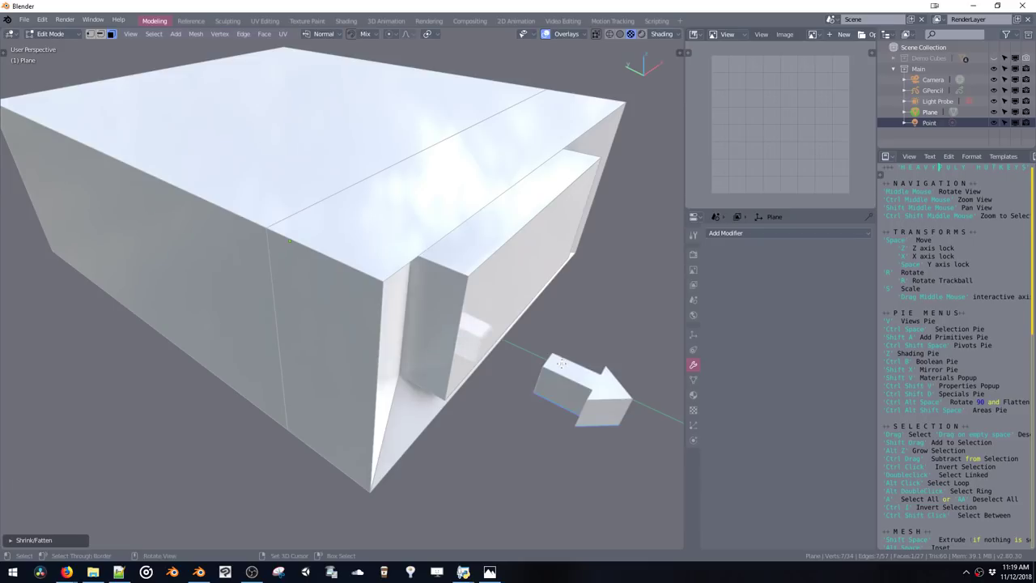
Delete the test mesh and reopen BikeStorefrontNight_EEVEE_Soft.blend from the recent files
middle_click_drag(557, 366, 524, 289)
key("Tab")
key("Delete")
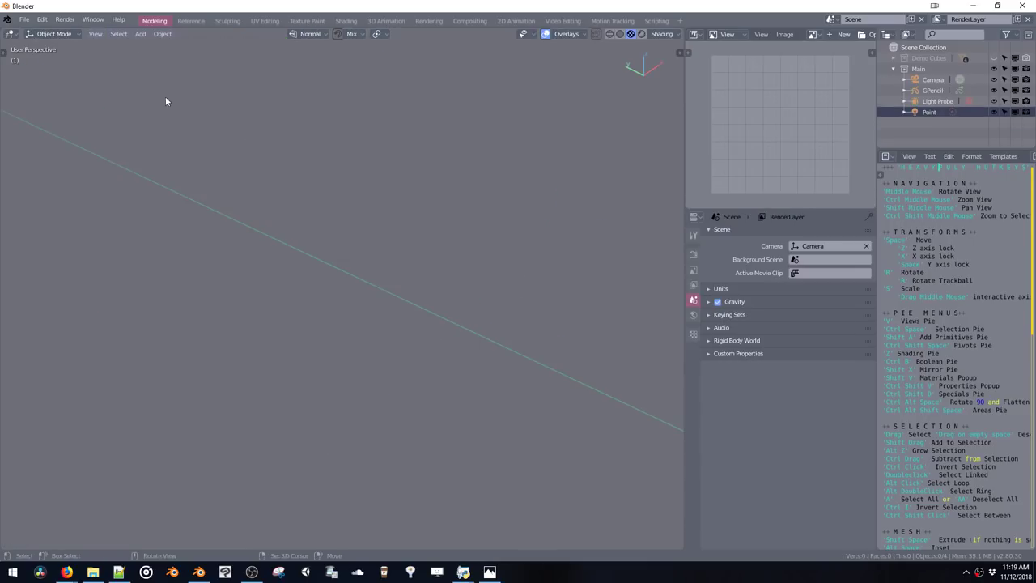
left_click(24, 19)
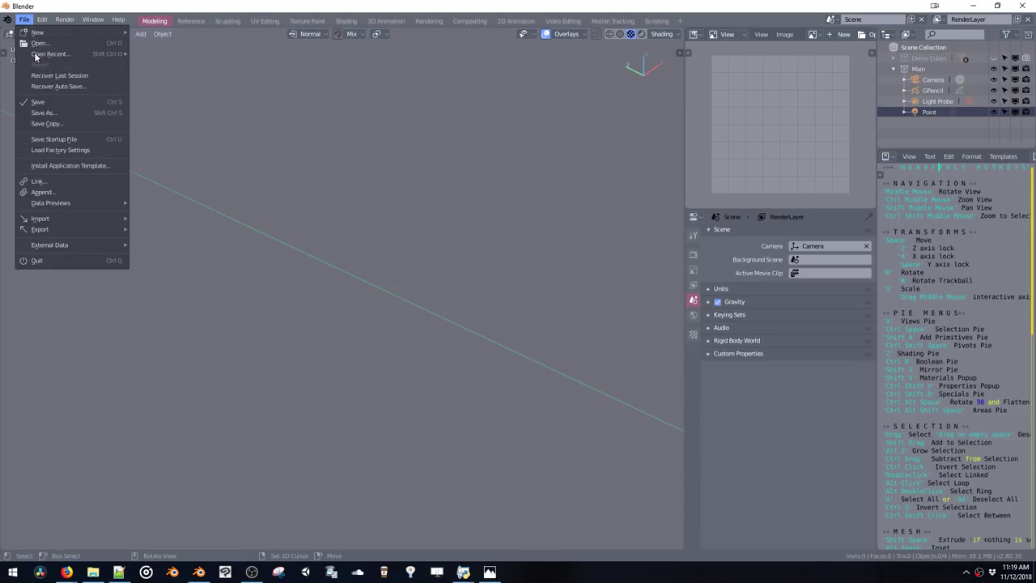
mouse_move(39, 54)
left_click(167, 53)
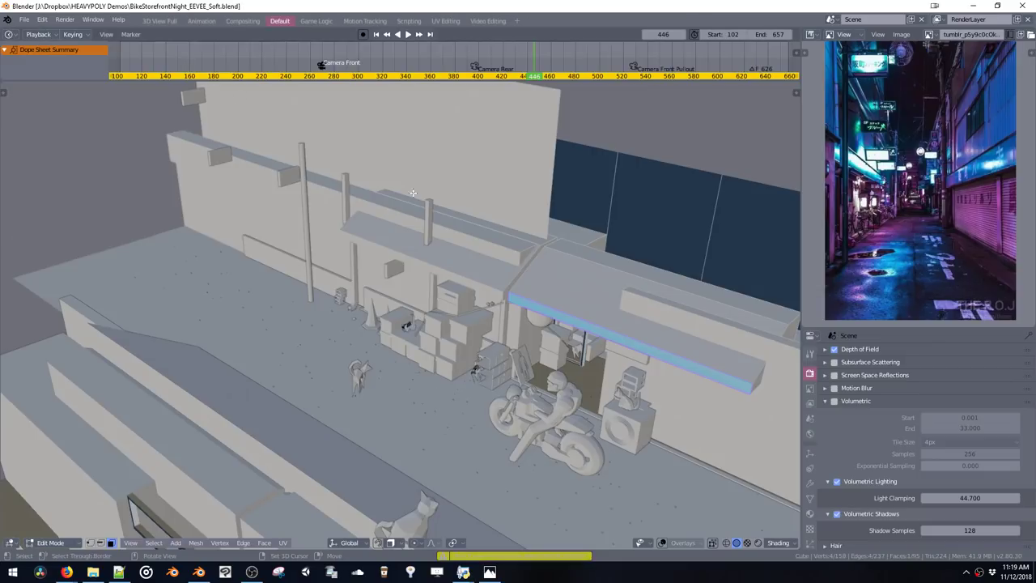
Place Blender beside the YouTube live chat window, giving Blender most of the screen width
key("super+Left")
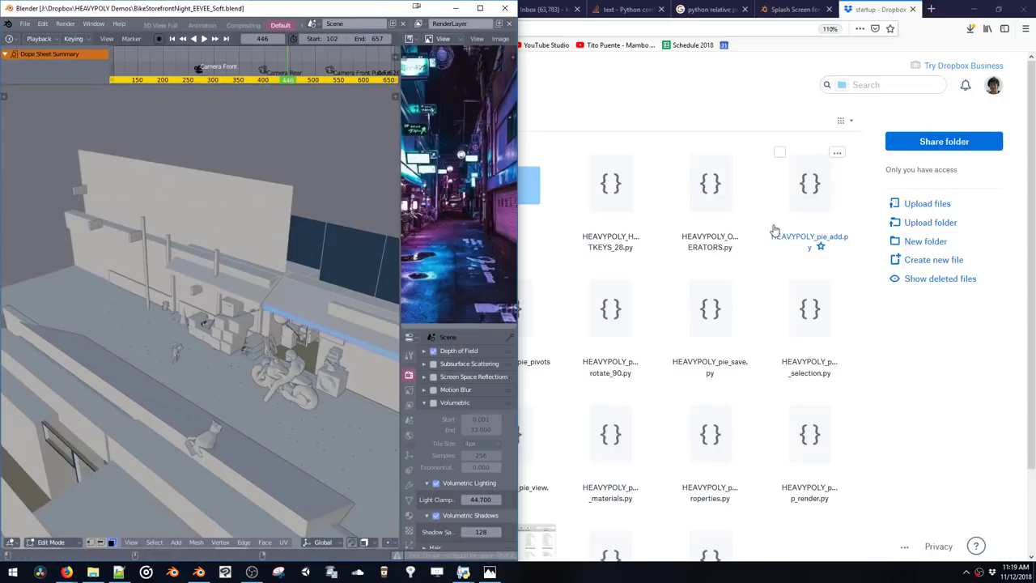
left_click(954, 283)
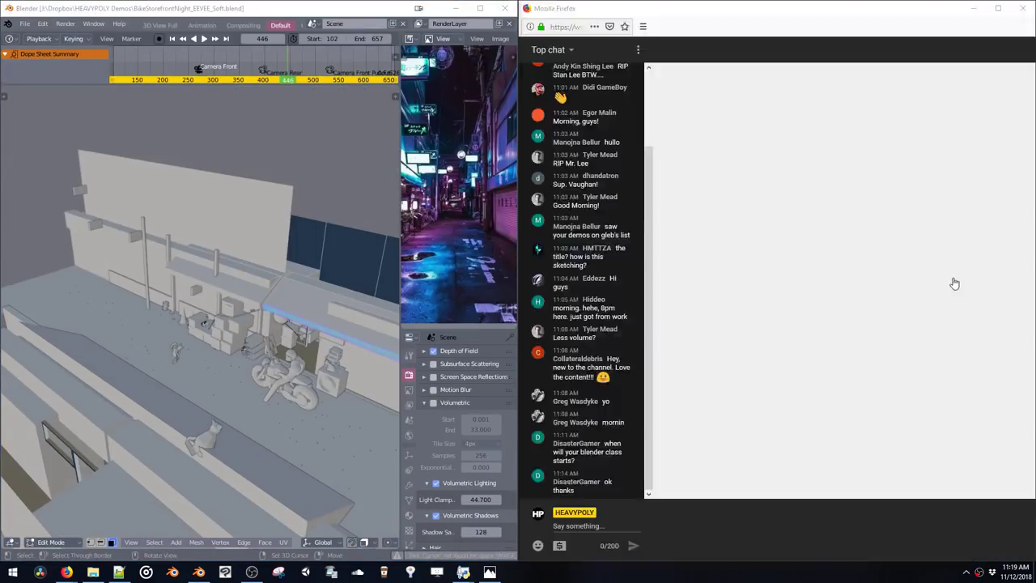
left_click_drag(520, 275, 867, 254)
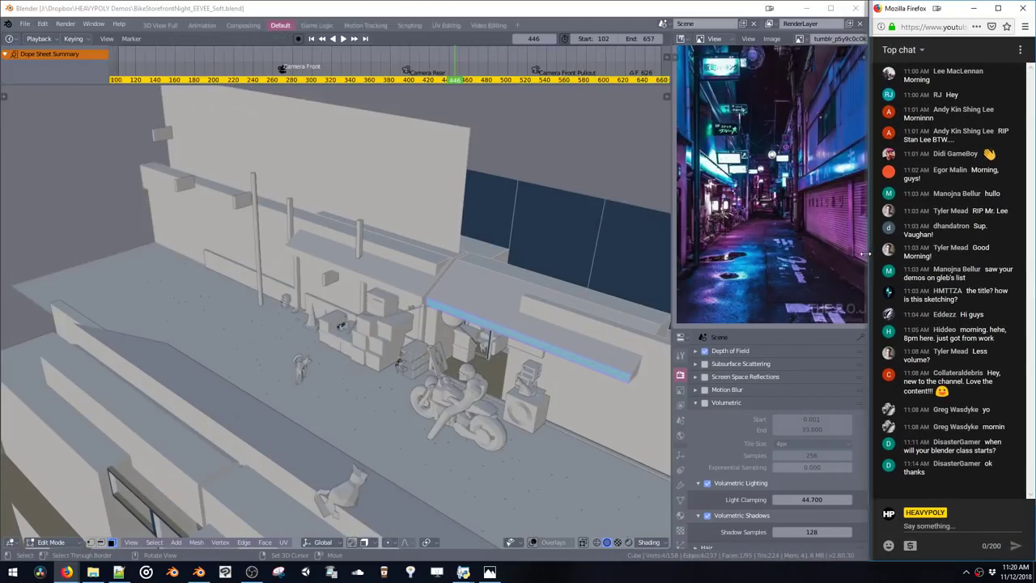
Display the scene with Rendered shading, leave mesh editing and frame the bike in front of the storefront
mouse_move(469, 254)
middle_mouse_down()
mouse_move(476, 290)
mouse_move(481, 250)
mouse_move(341, 204)
middle_mouse_up()
key("z")
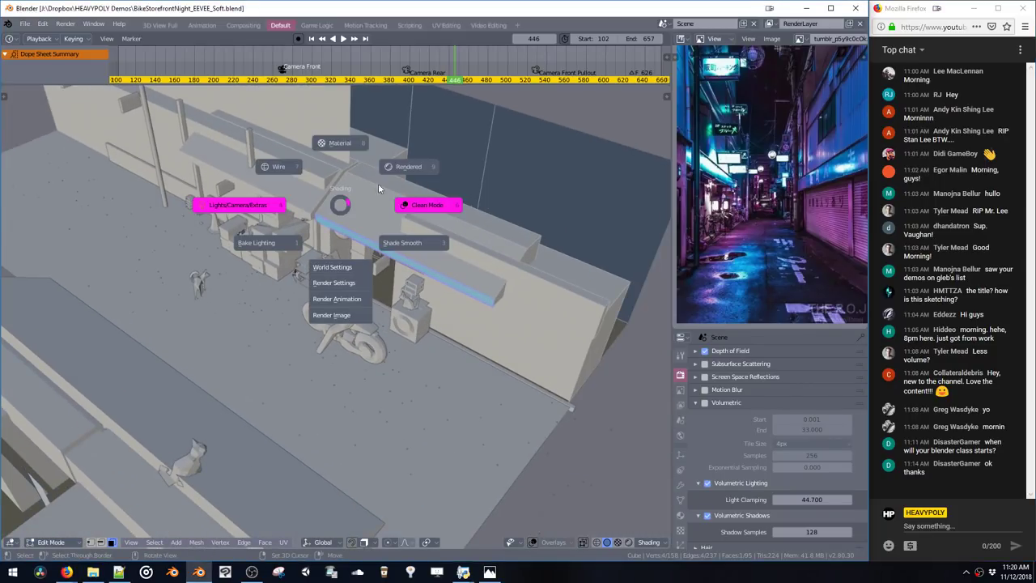
left_click(409, 167)
middle_click_drag(400, 252, 381, 235)
scroll(381, 235, "up", 6)
middle_click_drag(380, 237, 375, 326)
key("Tab")
key("v")
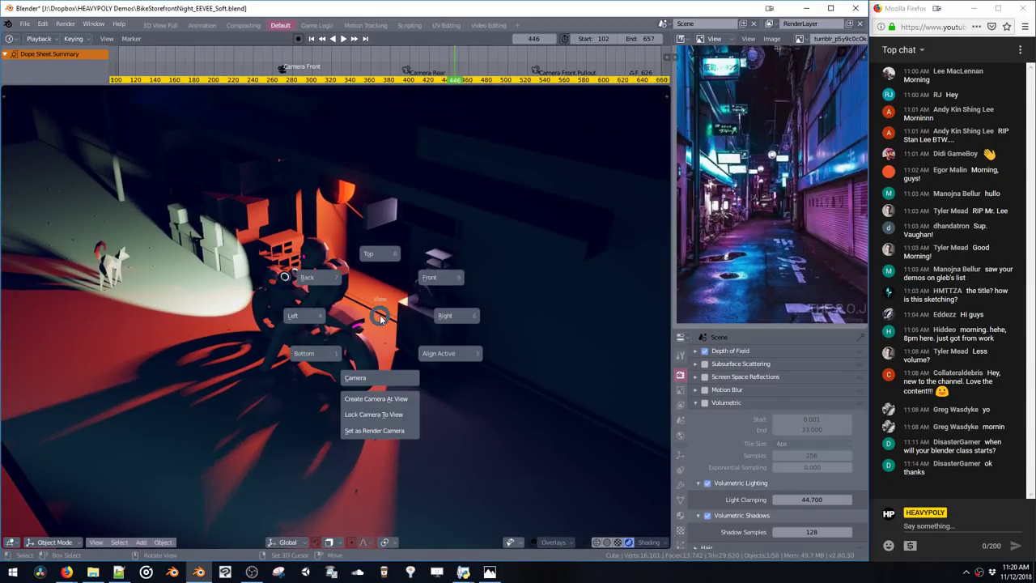
middle_click_drag(381, 316, 397, 323)
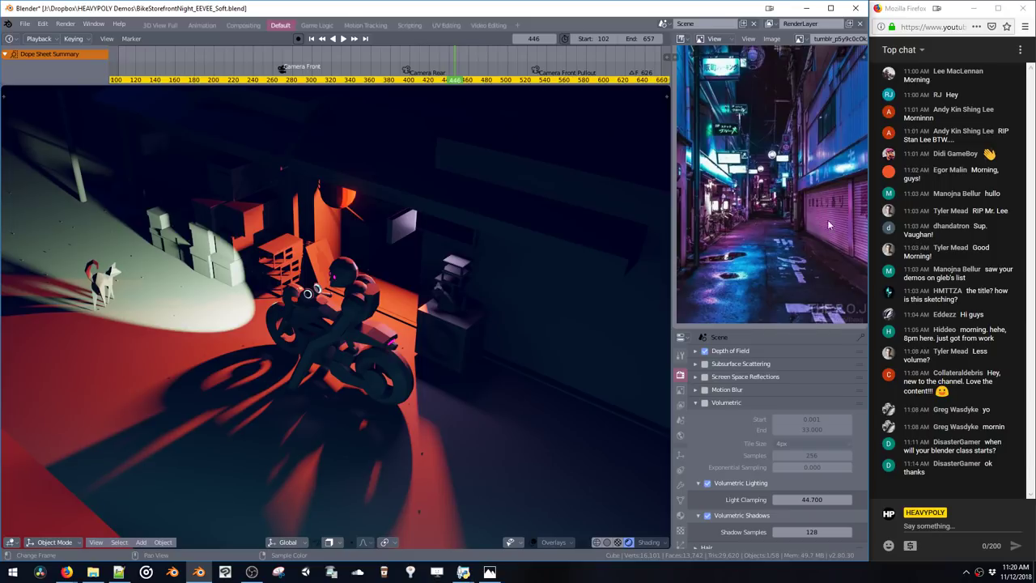
Duplicate the awning's front face below the awning beside the shop entrance and separate the copy into its own object
middle_click_drag(534, 293, 414, 255, "shift")
left_click(416, 203)
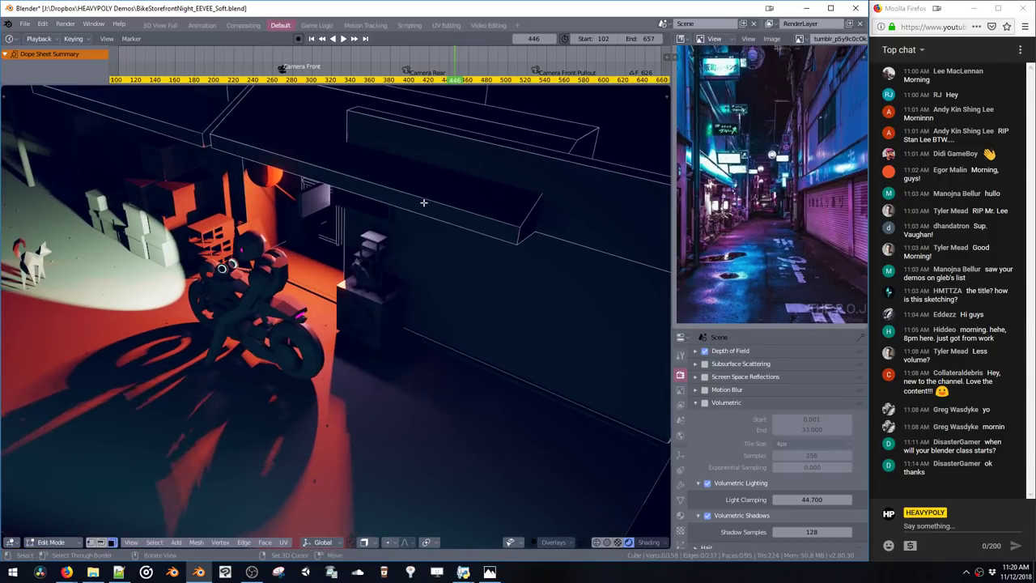
key("g")
key("y")
left_click(521, 311)
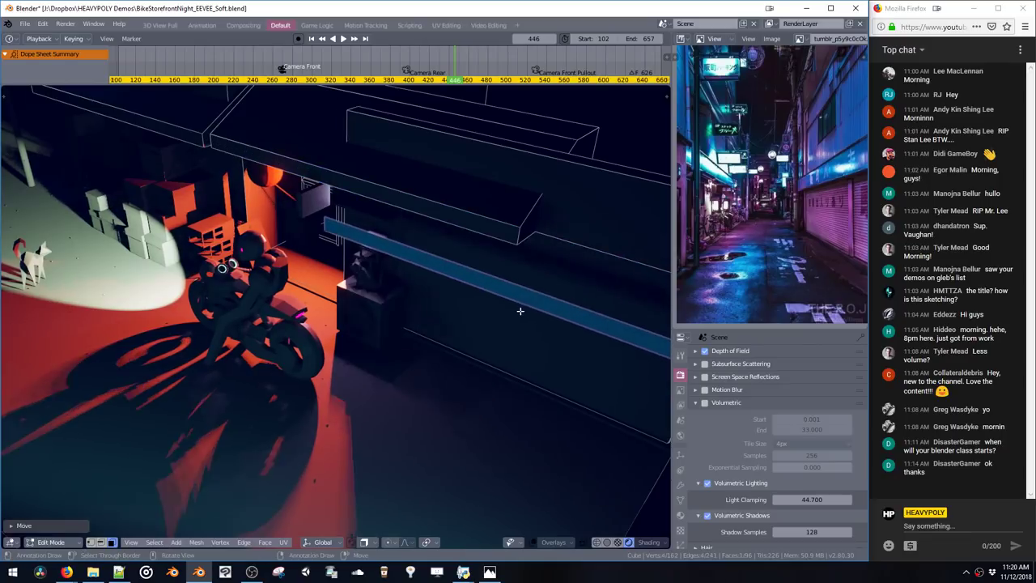
key("p")
middle_click_drag(556, 301, 411, 264, "shift")
Scale down the separated strip and extend its lower edge down along Z to form a tall shutter panel
key("s")
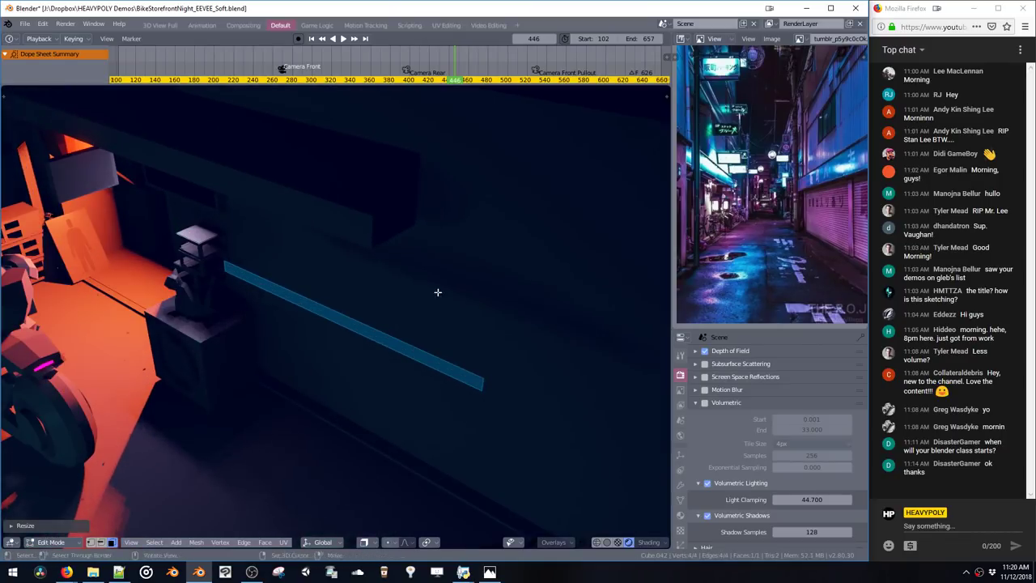
left_click(388, 311)
key("1")
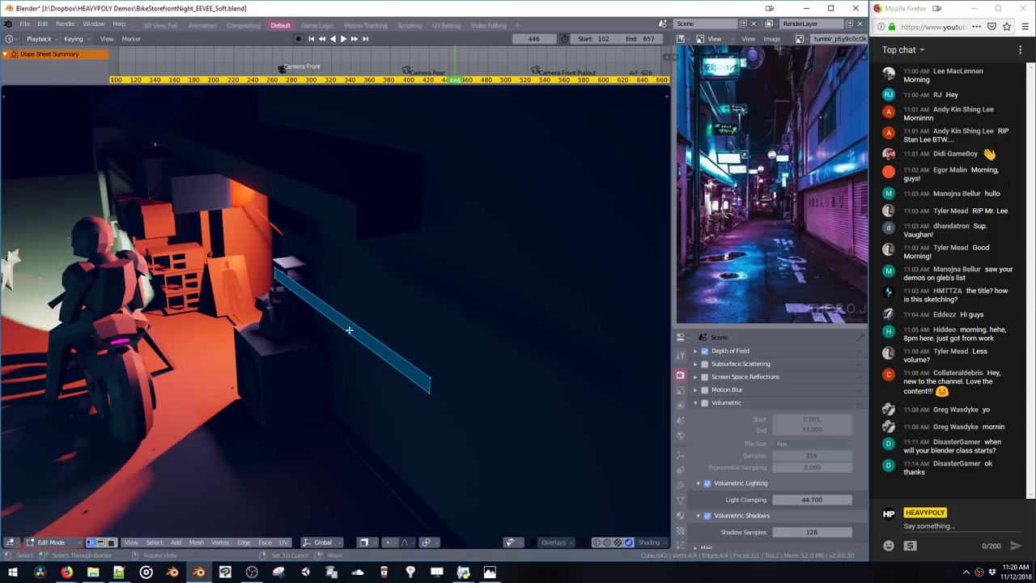
key("space")
left_click(341, 338)
key("g")
key("z")
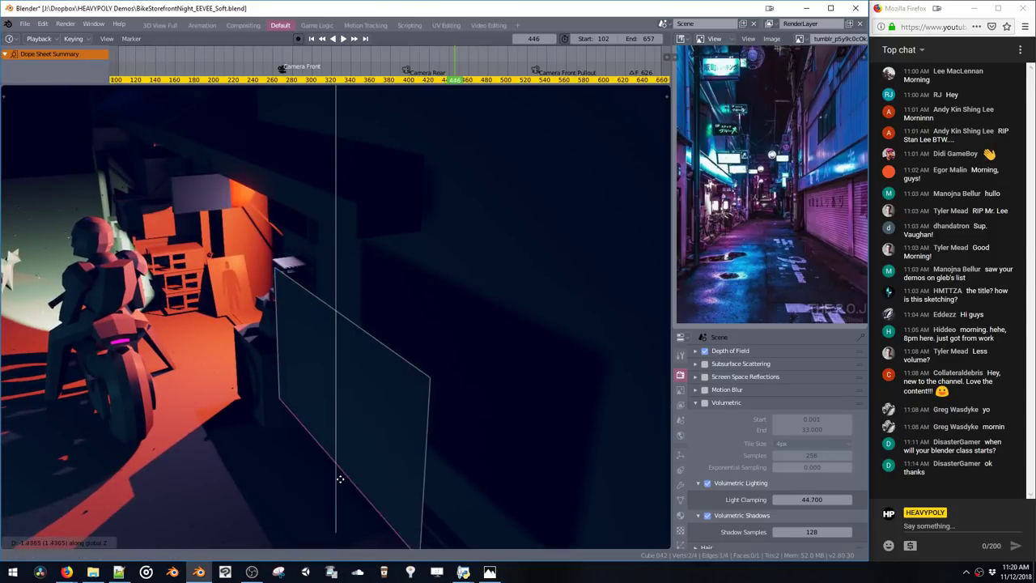
left_click(338, 542)
Add 70 horizontal loop cuts across the shutter panel
middle_click_drag(365, 429, 504, 351, "shift")
key("ctrl+r")
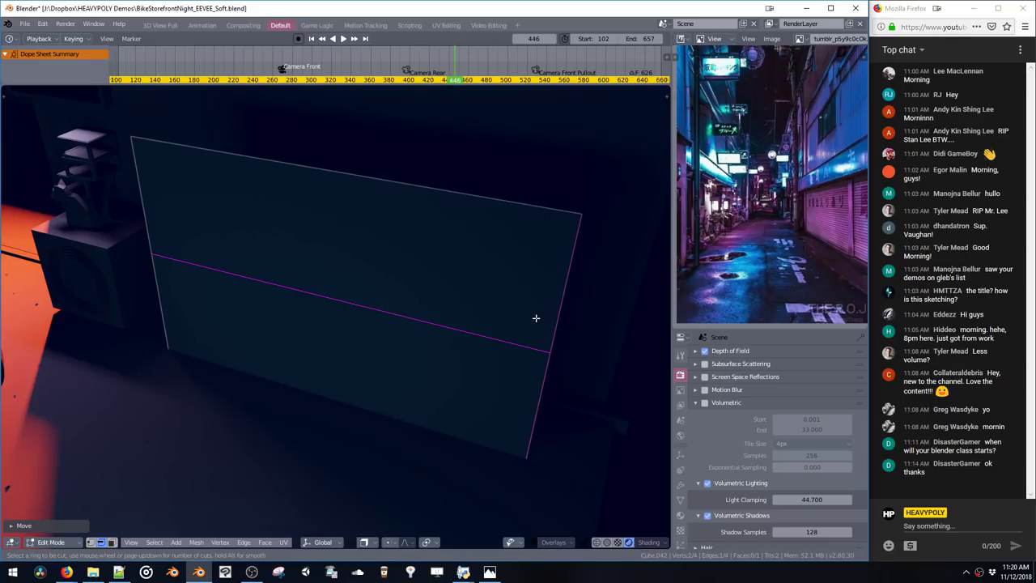
type("60")
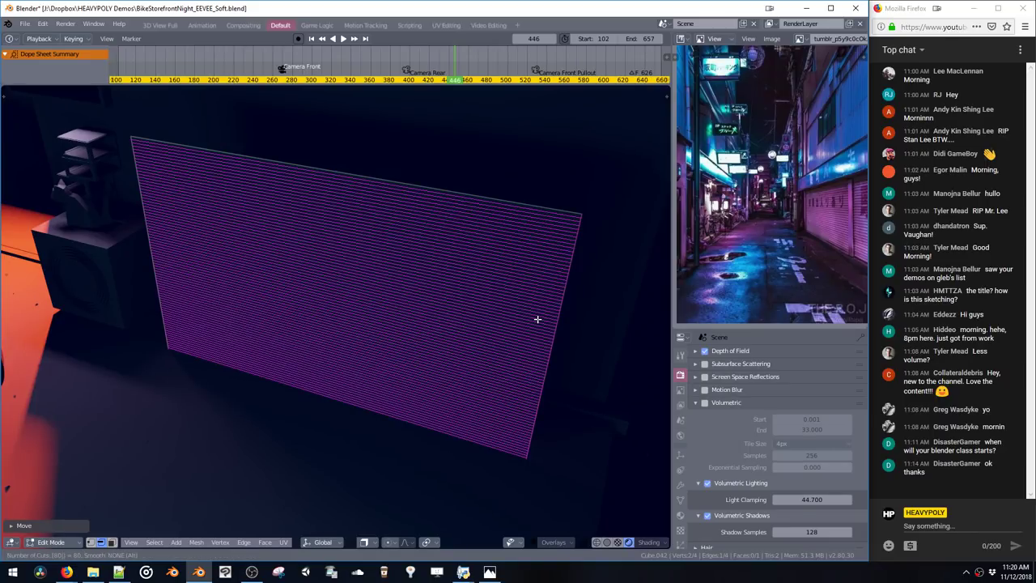
key("BackSpace")
key("BackSpace")
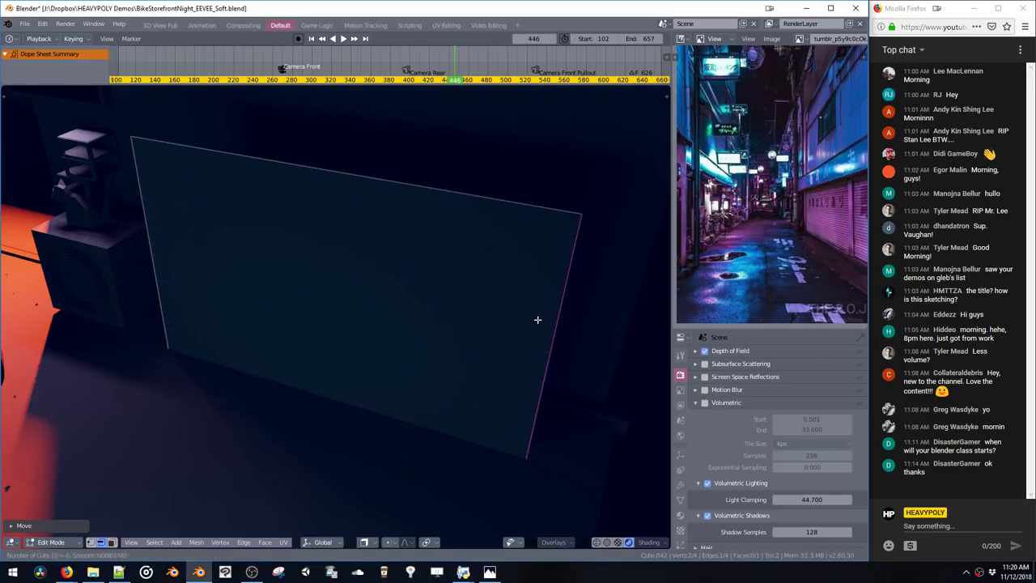
type("70")
key("Return")
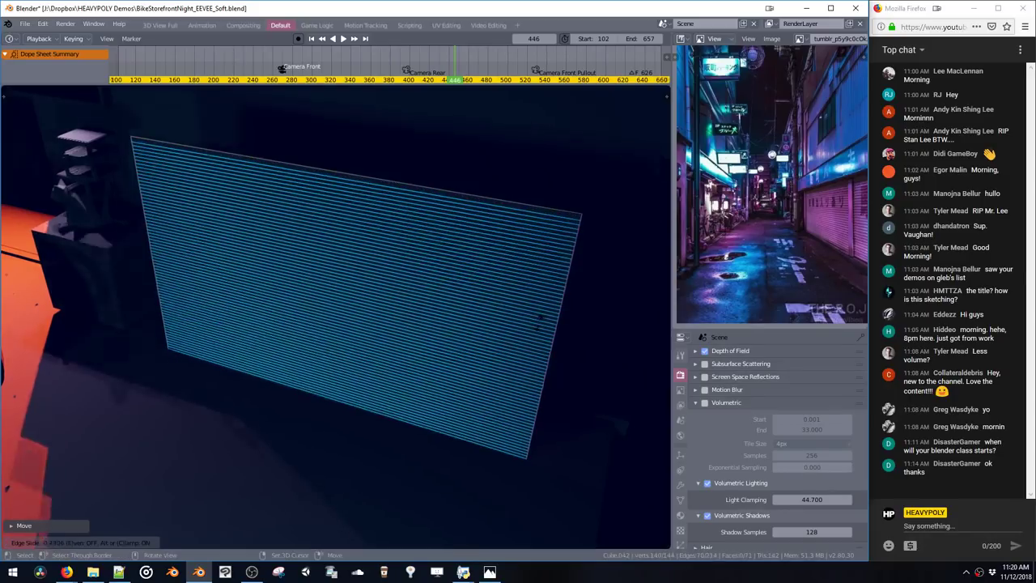
Select every other horizontal edge of the shutter panel and offset them along X and down along Z to form corrugated slats
left_click(563, 222)
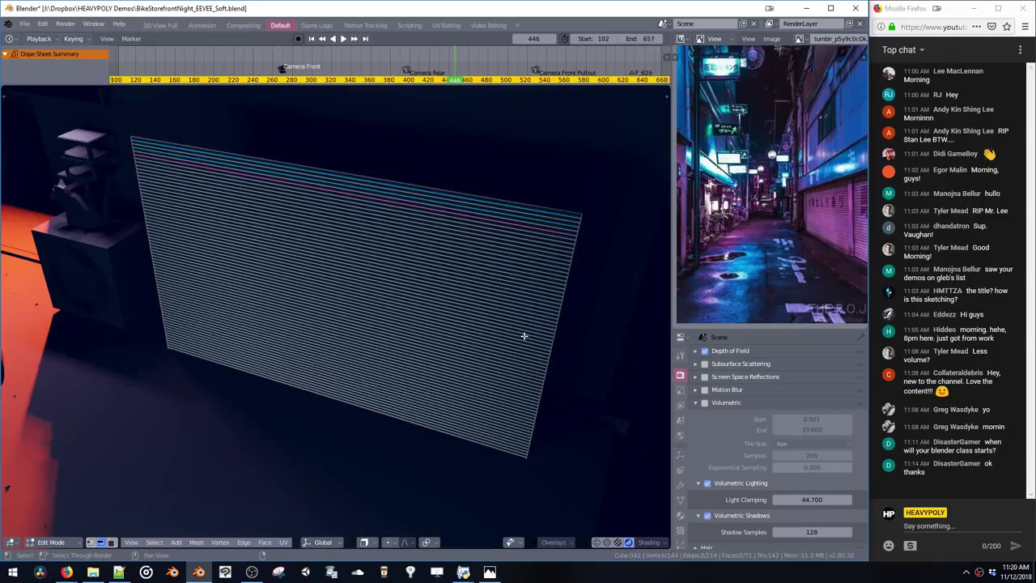
scroll(523, 340, "up", 9, "shift")
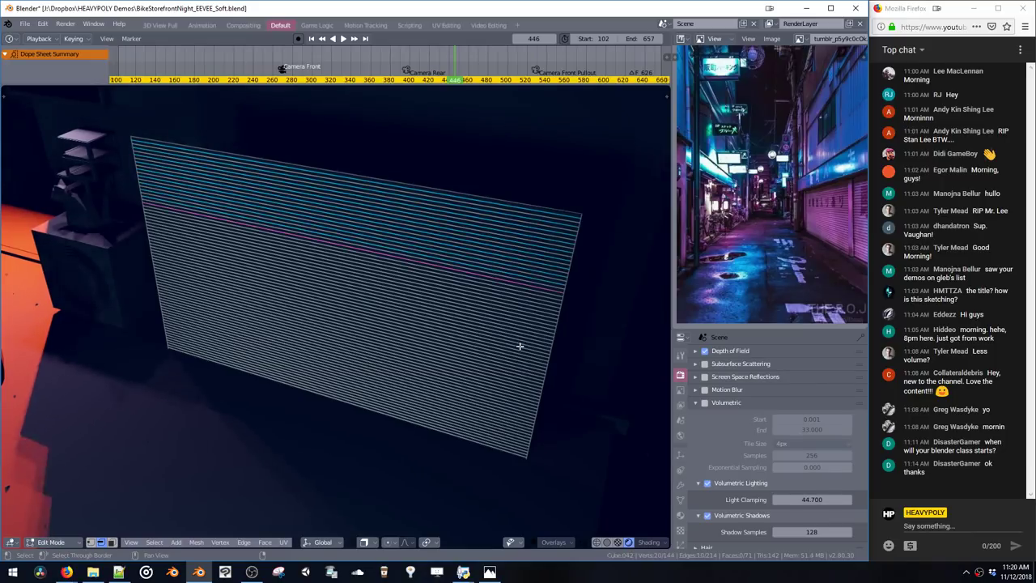
scroll(520, 346, "up", 20, "shift")
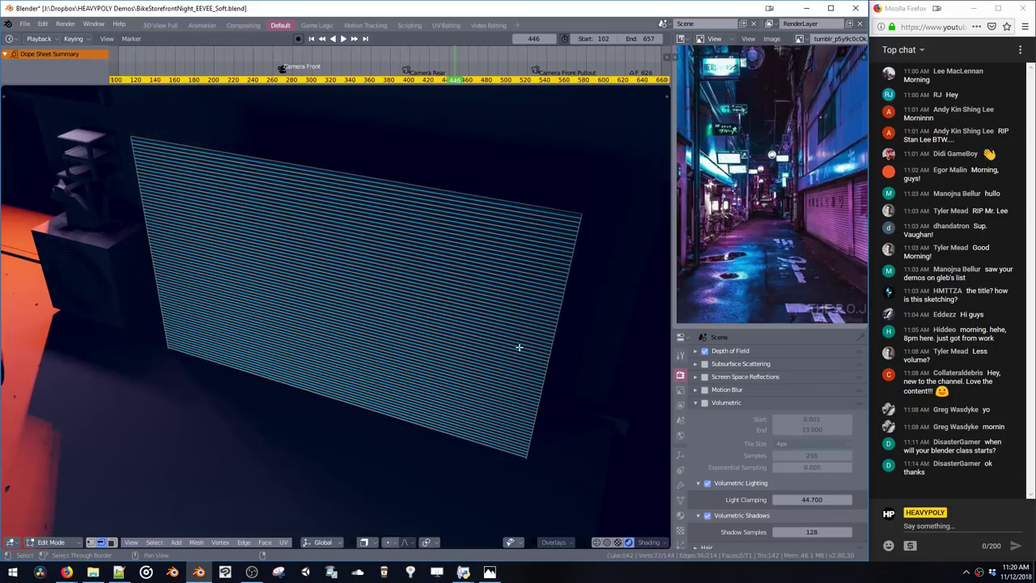
middle_click_drag(537, 340, 517, 349, "alt")
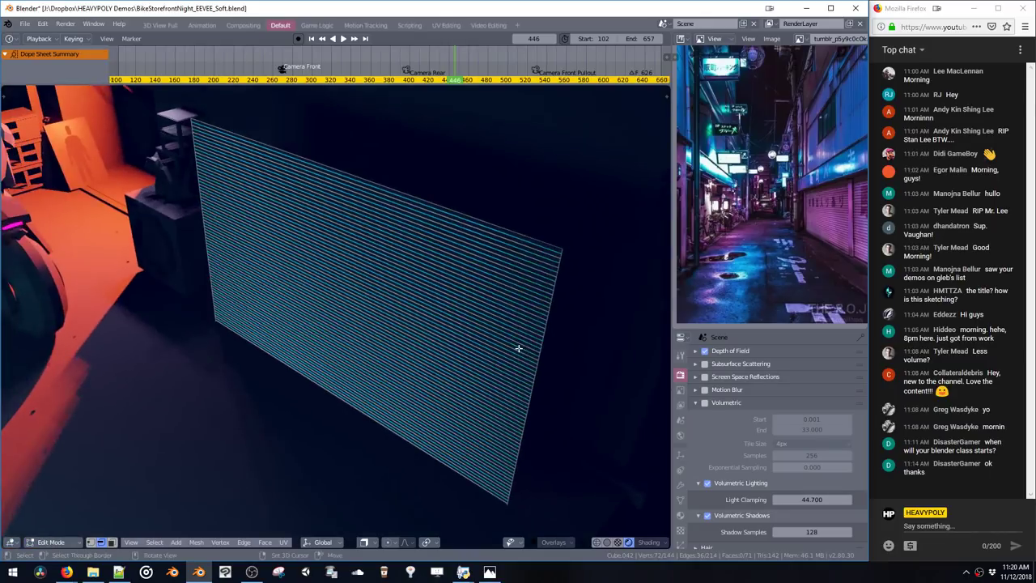
key("g")
key("y")
key("x")
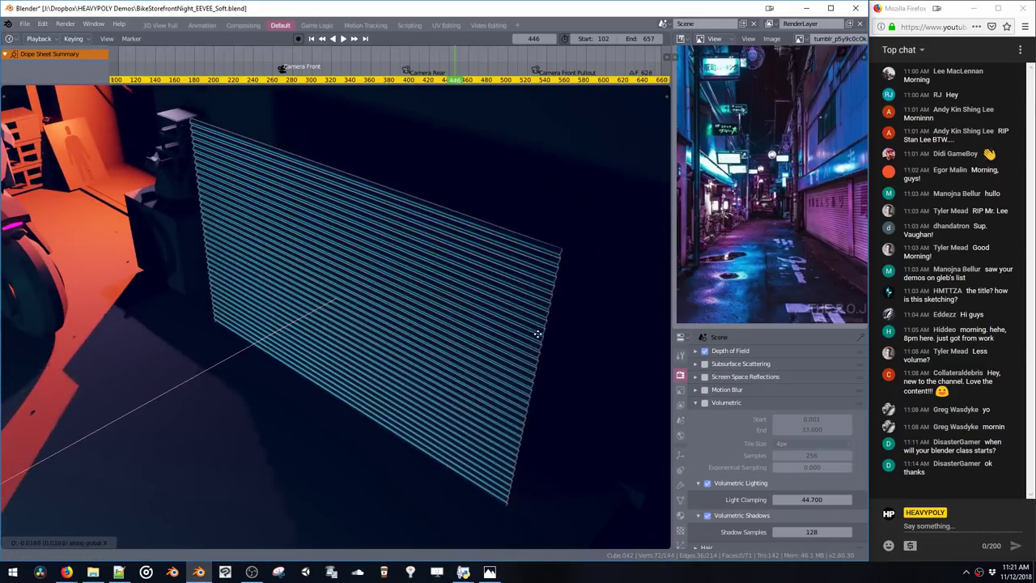
left_click(533, 339)
key("g")
key("z")
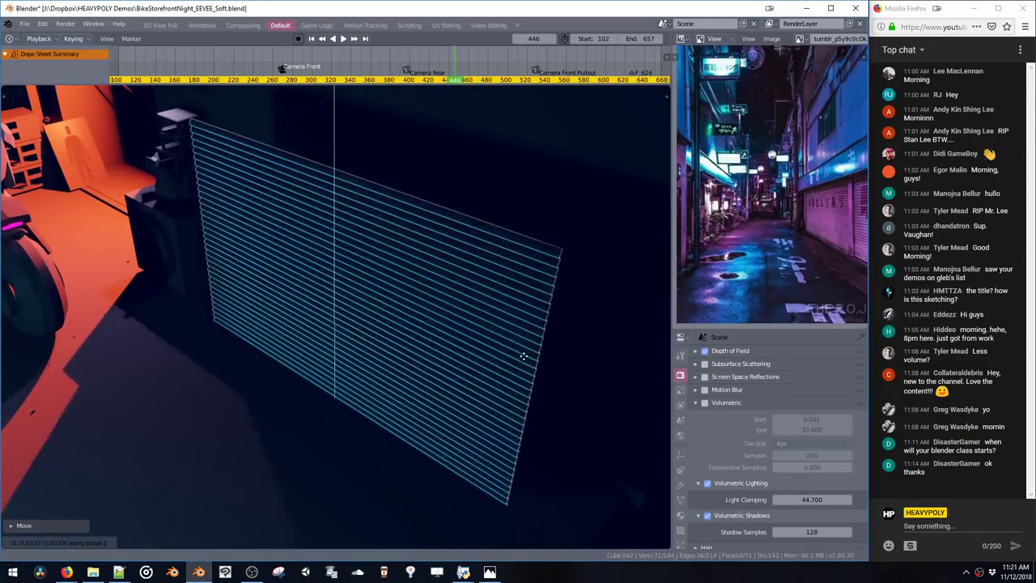
left_click(525, 356)
Select the whole corrugated shutter and move it along X back toward the storefront wall
middle_click_drag(531, 350, 507, 331)
key("ctrl+l")
key("g")
key("y")
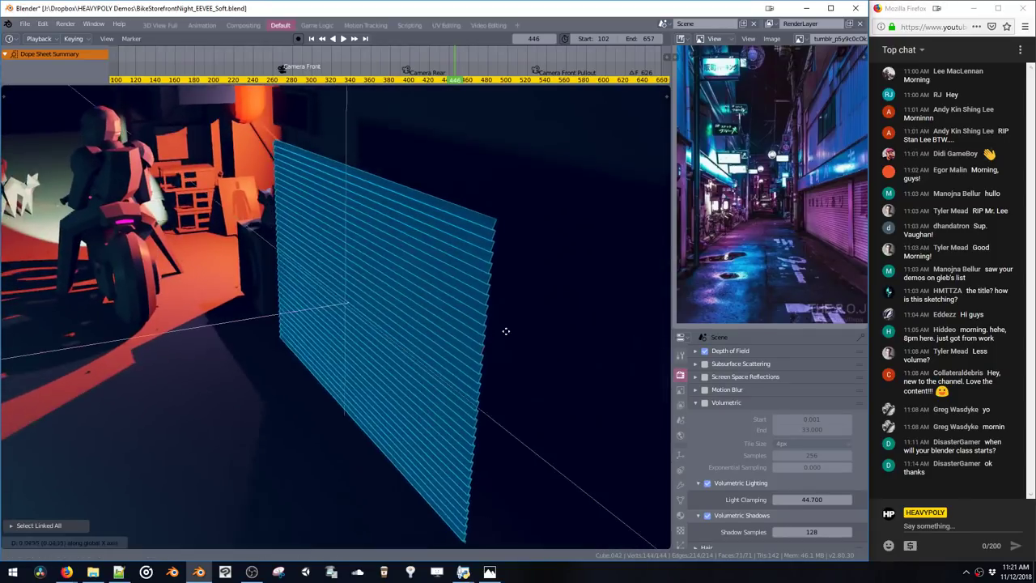
key("x")
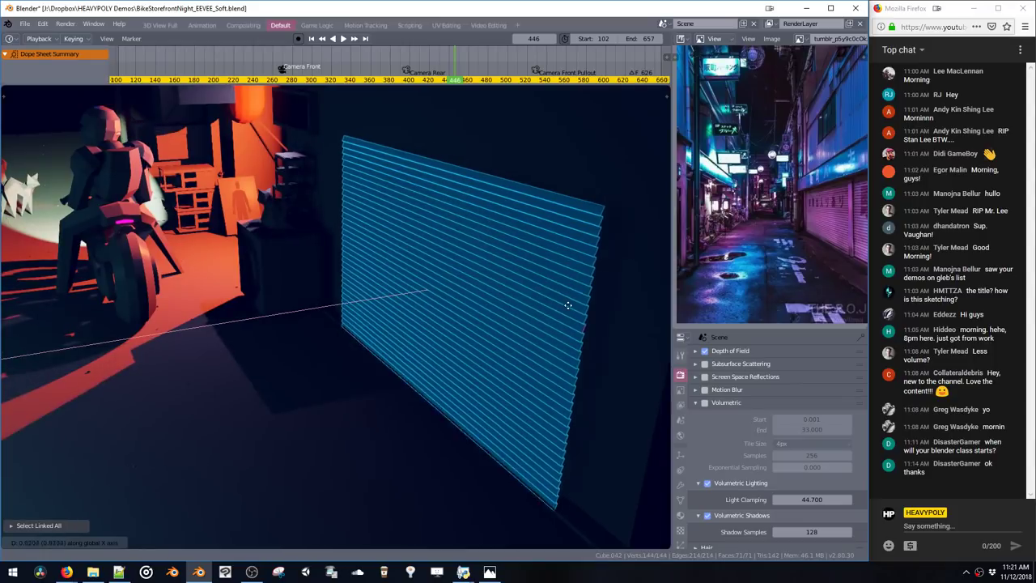
left_click(642, 260)
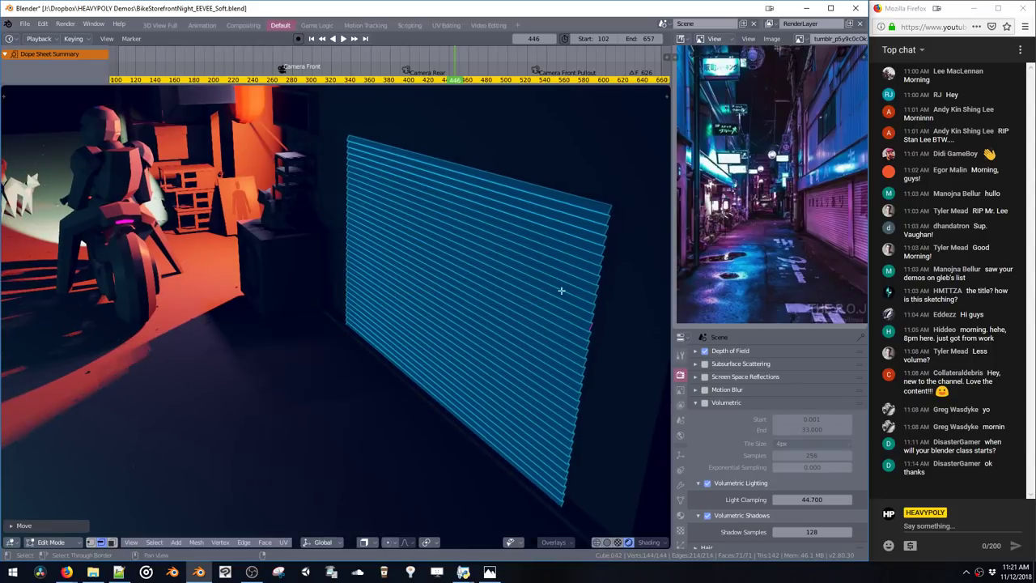
key("g")
key("x")
left_click(509, 346)
Duplicate the shutter's topmost slat face, move the copy along Y past the shutter's end and scale it down to a small piece
middle_click_drag(543, 329, 532, 365)
key("space")
key("space")
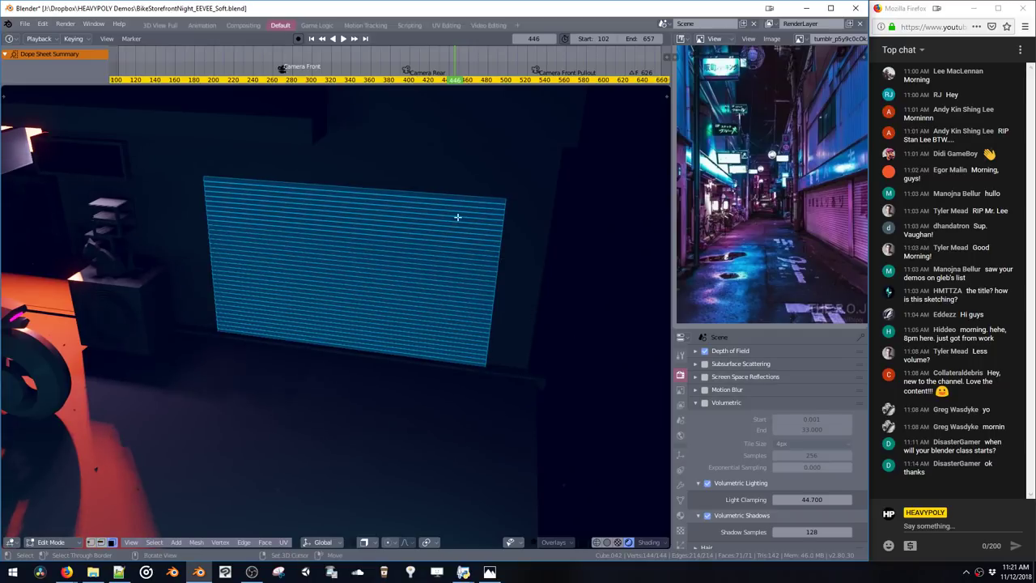
left_click(431, 197)
key("shift+d")
key("x")
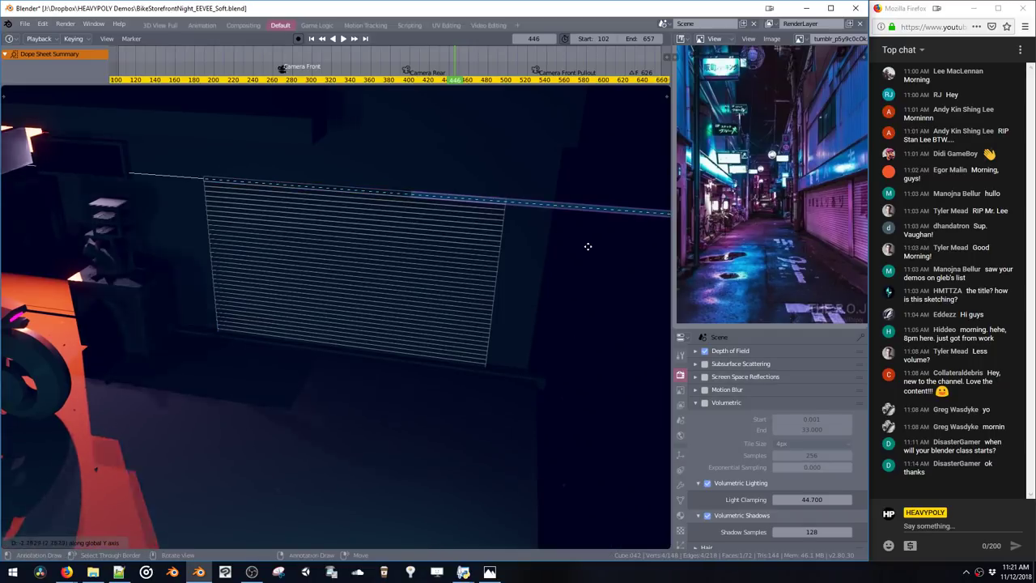
left_click(588, 245)
middle_click_drag(588, 246, 415, 245)
key("s")
left_click(455, 225)
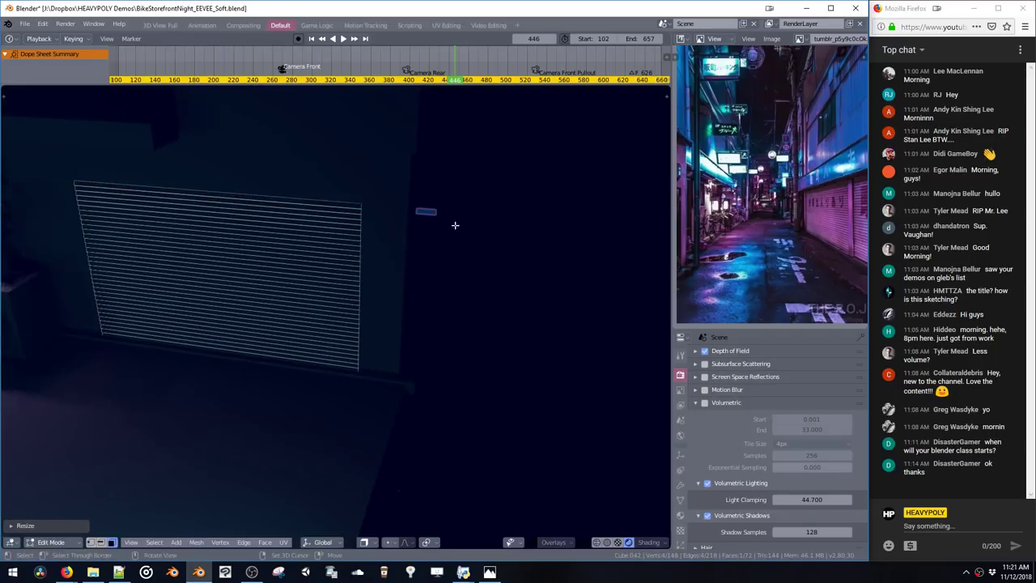
Extrude the small piece's lower edge down along Z to the shutter's base and select the whole resulting strip
key("e")
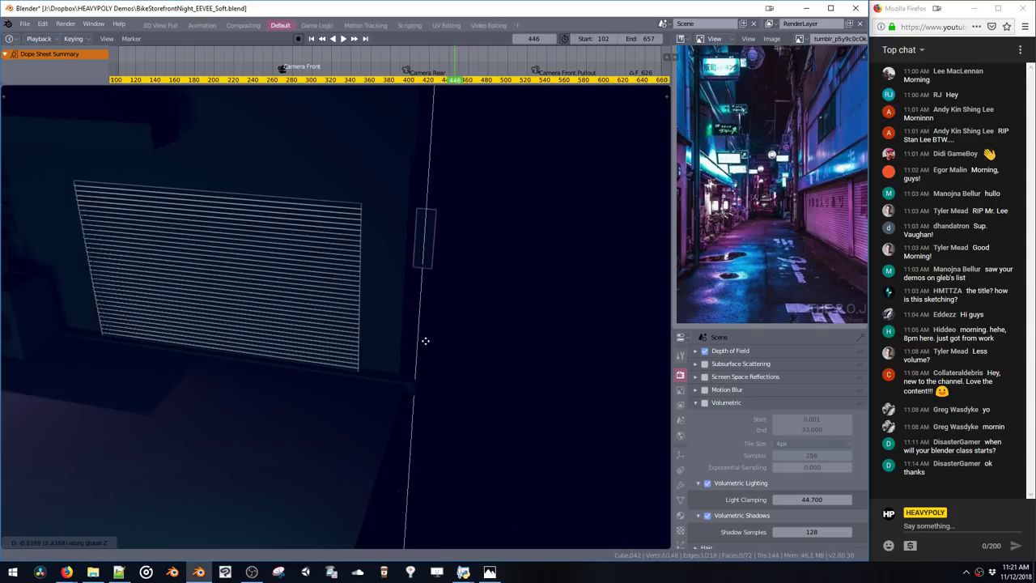
left_click(419, 395)
double_click(418, 375)
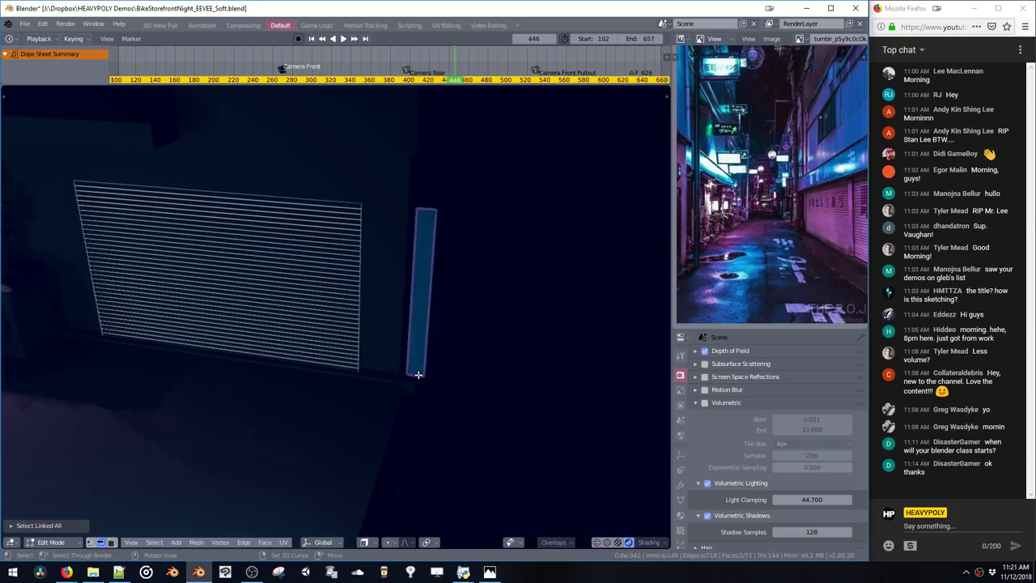
Apply the Rotate 90 Side option to the strip and move it along Y up against the shutter's end
key("ctrl+alt+r")
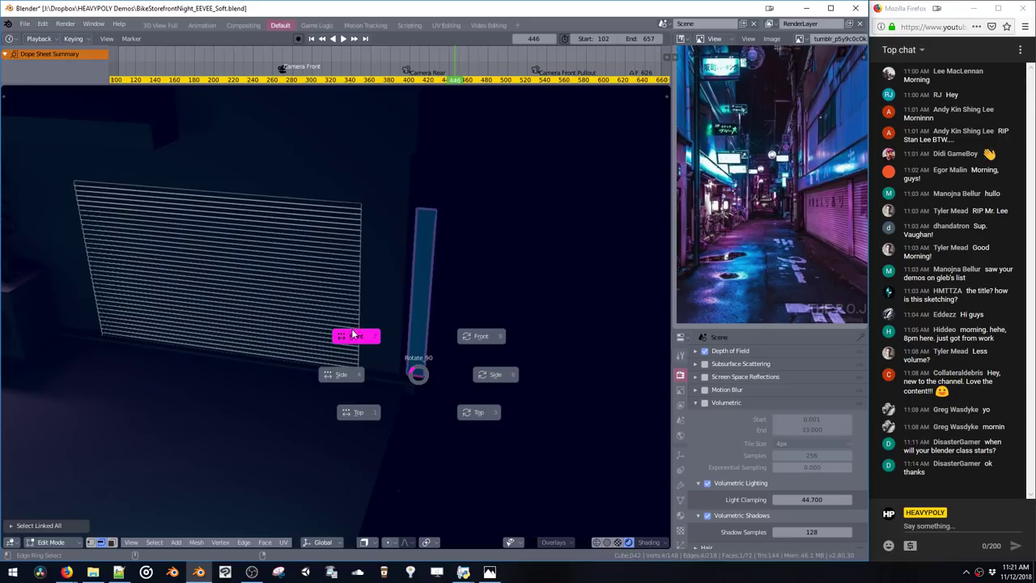
left_click(346, 370)
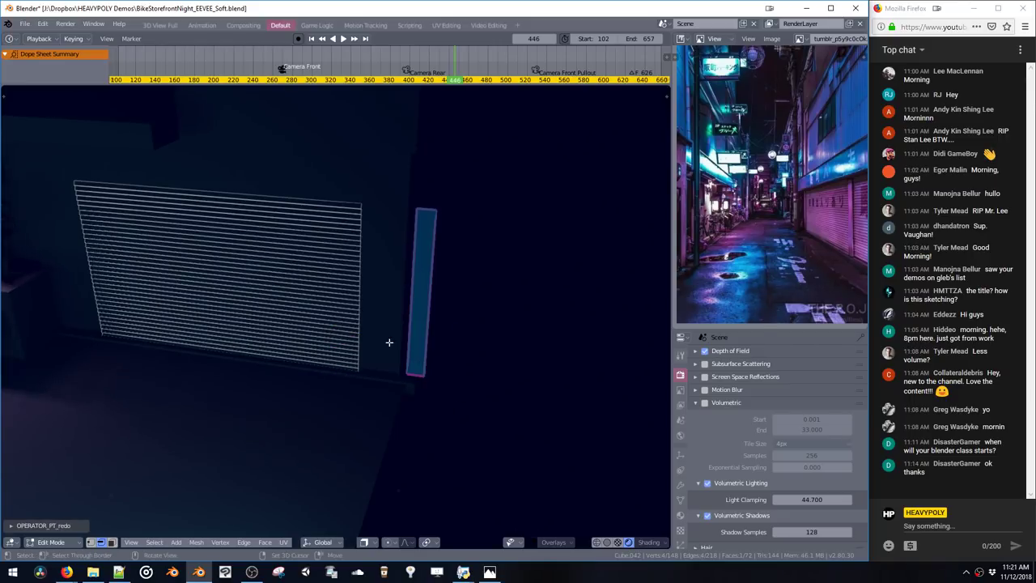
middle_click_drag(389, 342, 459, 300)
key("g")
key("y")
left_click(414, 305)
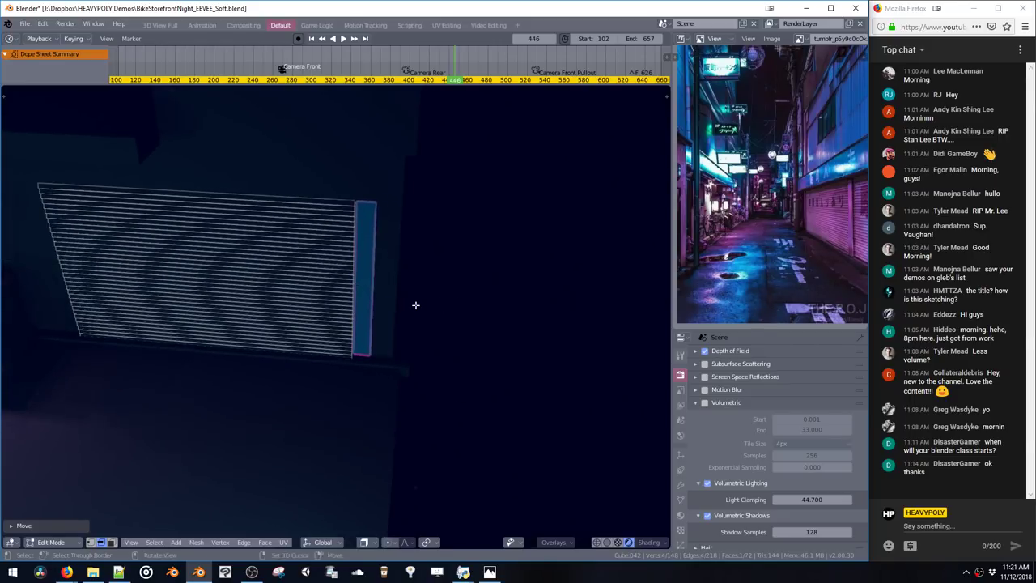
Offset the vertical strip along its normal with Shrink/Fatten so it sits slightly in front of the shutter slats
key("alt+s")
left_click(426, 254)
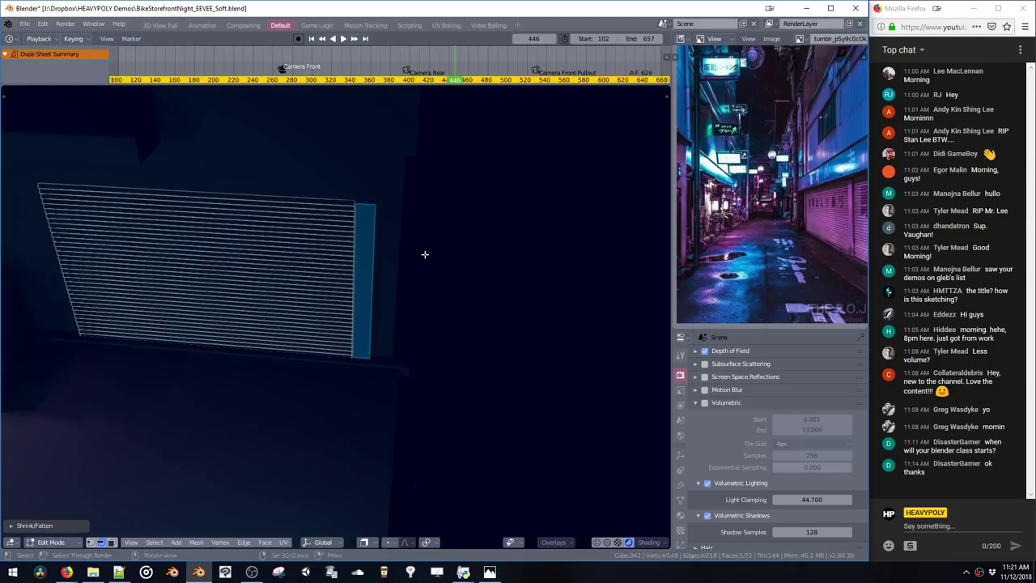
mouse_move(426, 254)
middle_mouse_down()
mouse_move(351, 259)
mouse_move(410, 254)
middle_mouse_up()
key("alt+s")
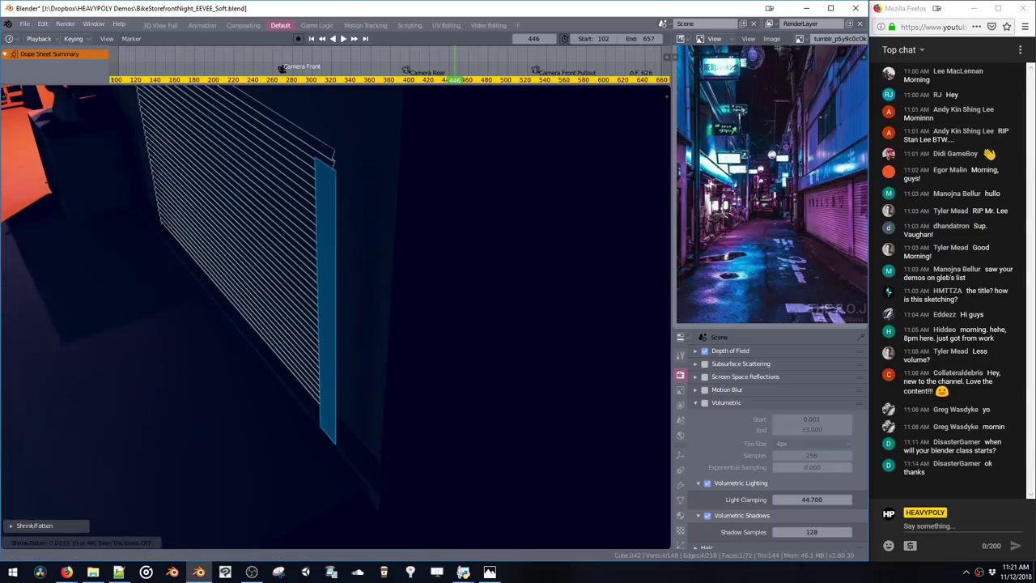
left_click(403, 257)
key("alt+s")
left_click(407, 255)
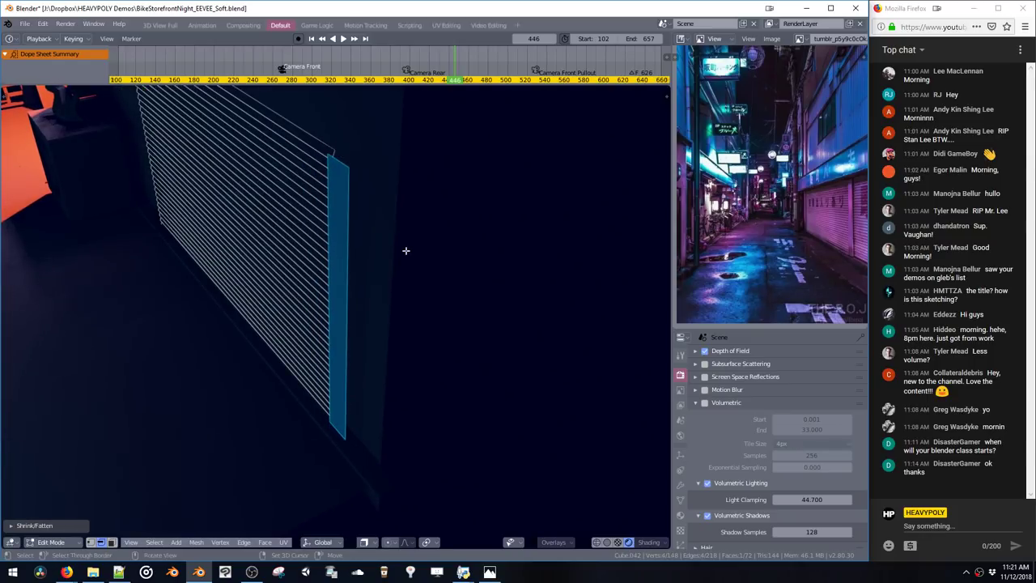
middle_click_drag(405, 250, 416, 296)
key("alt+s")
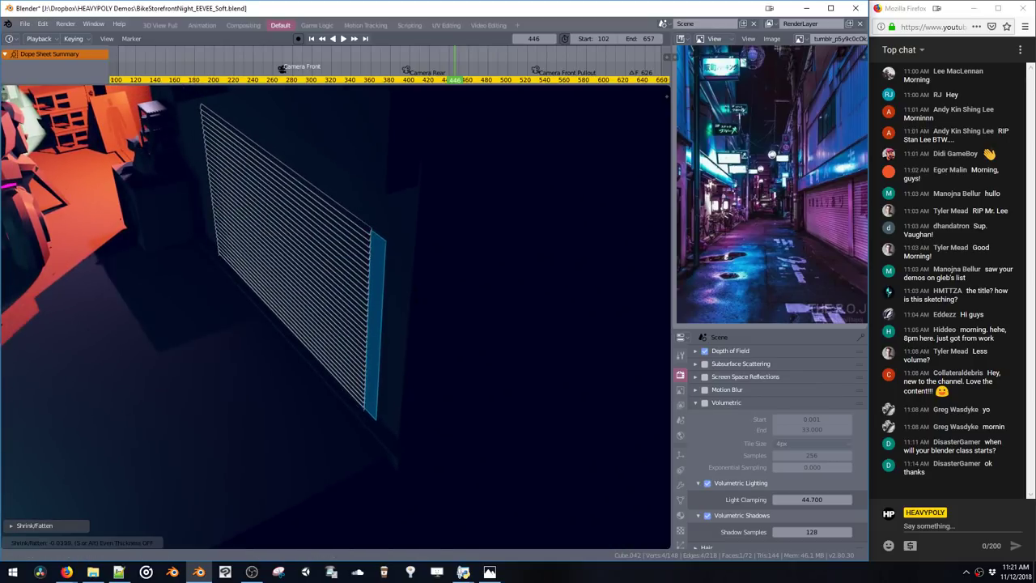
left_click(397, 312)
key("space")
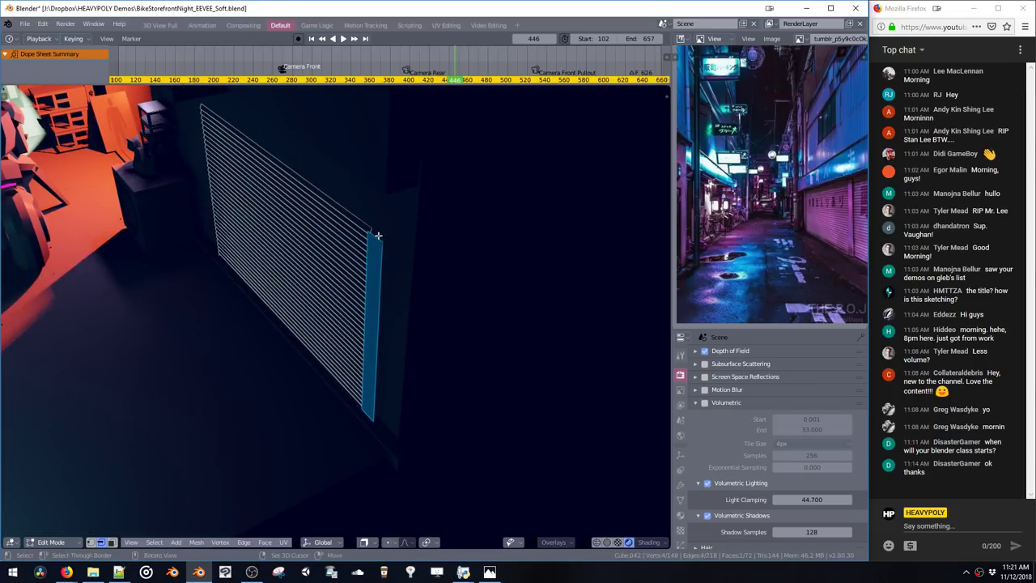
left_click(377, 236)
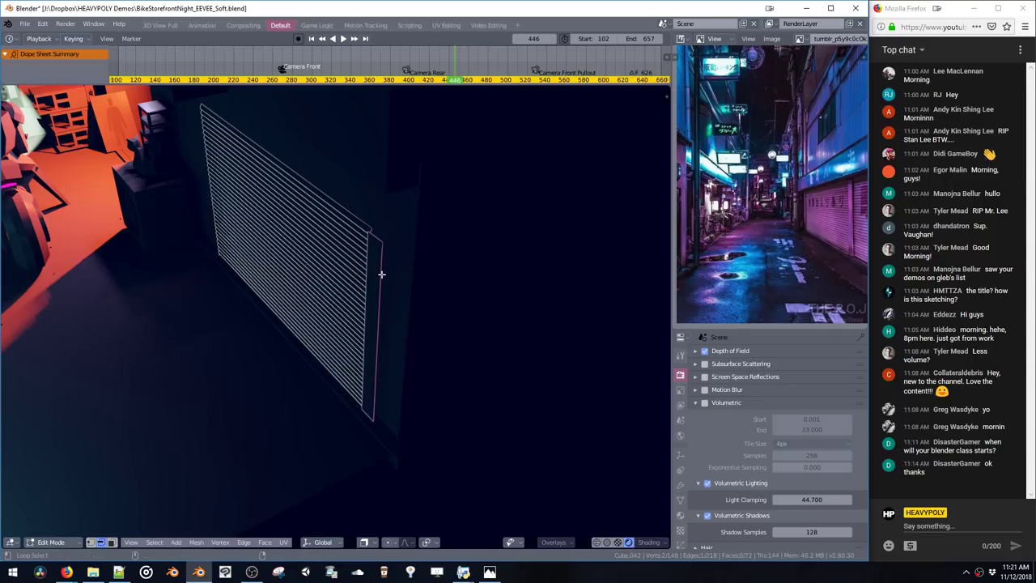
key("ctrl+l")
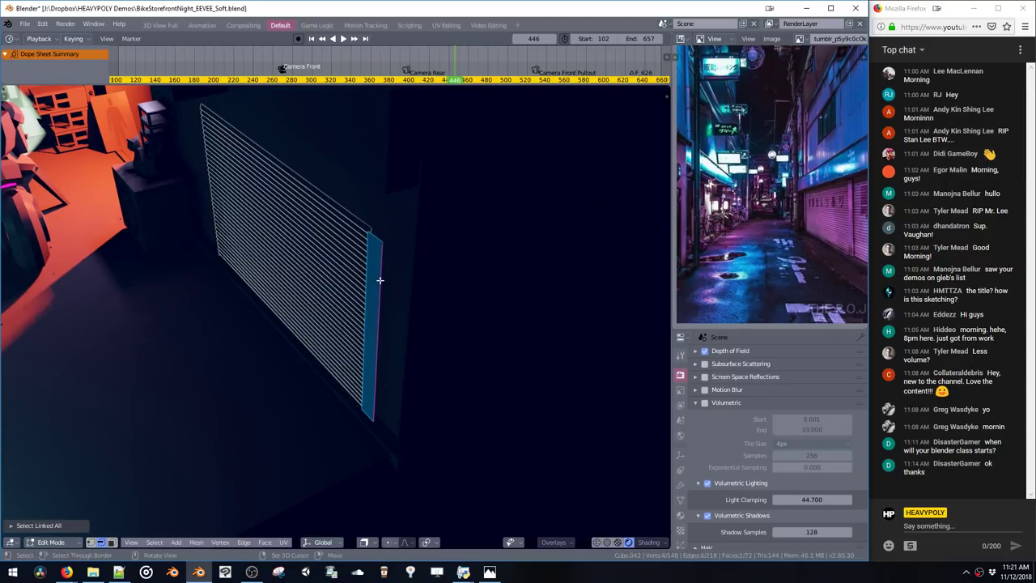
right_click(377, 288, "ctrl")
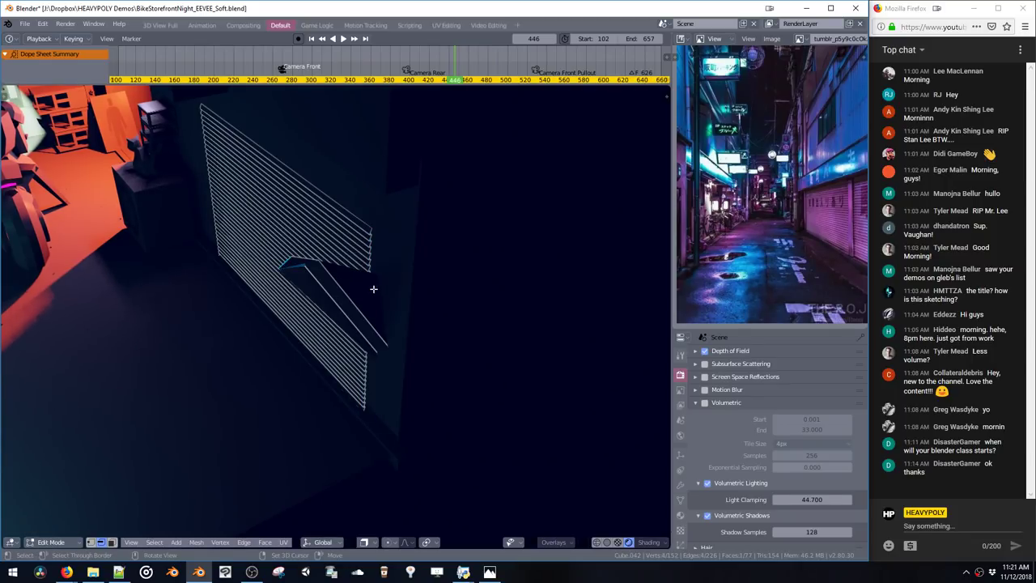
key("ctrl+z")
key("shift+e")
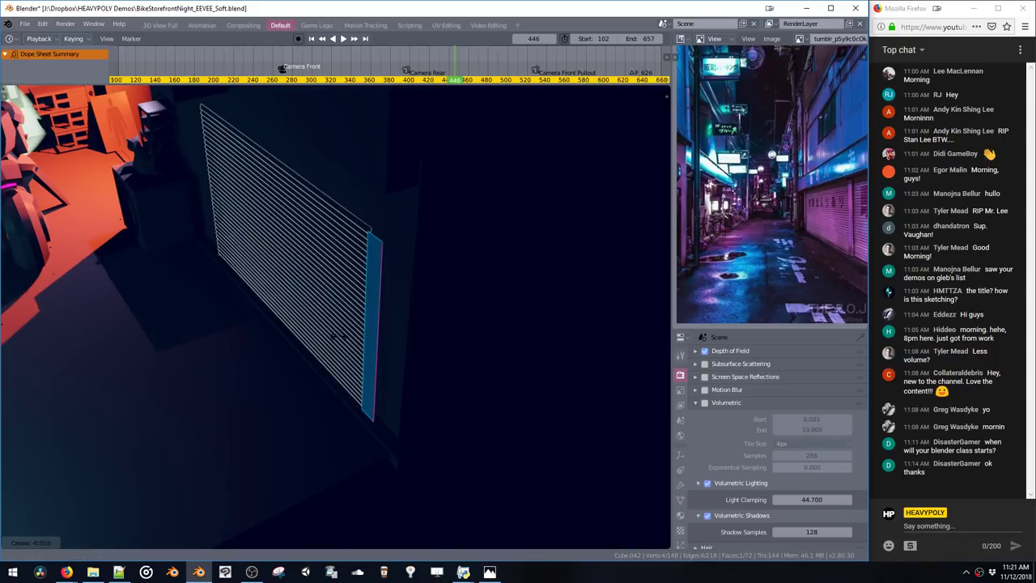
left_click(375, 324)
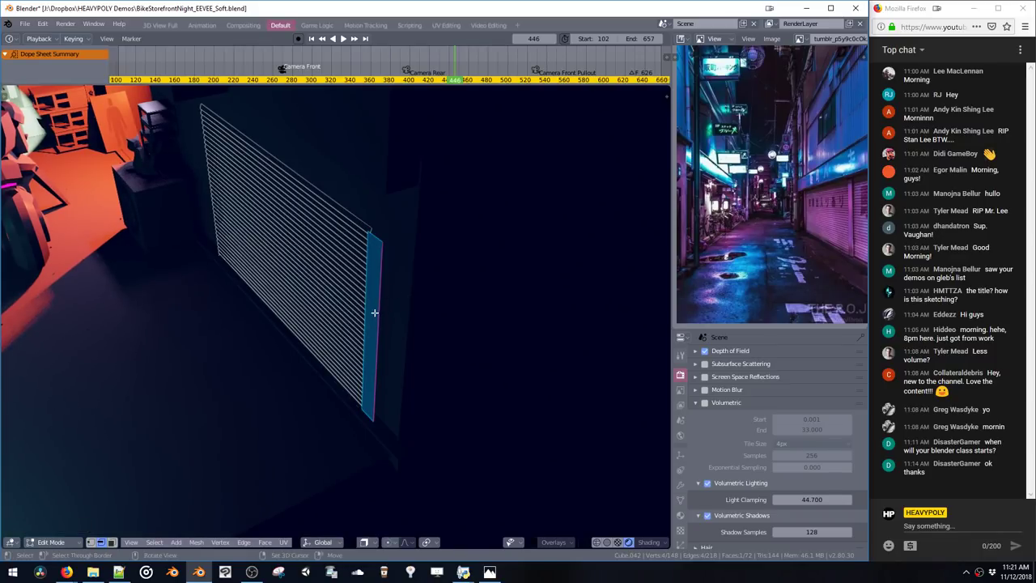
Extrude the strip about 0.06 with Extrude and Move on Normals to make a solid side rail, then make its normals consistent
key("F3")
type("w")
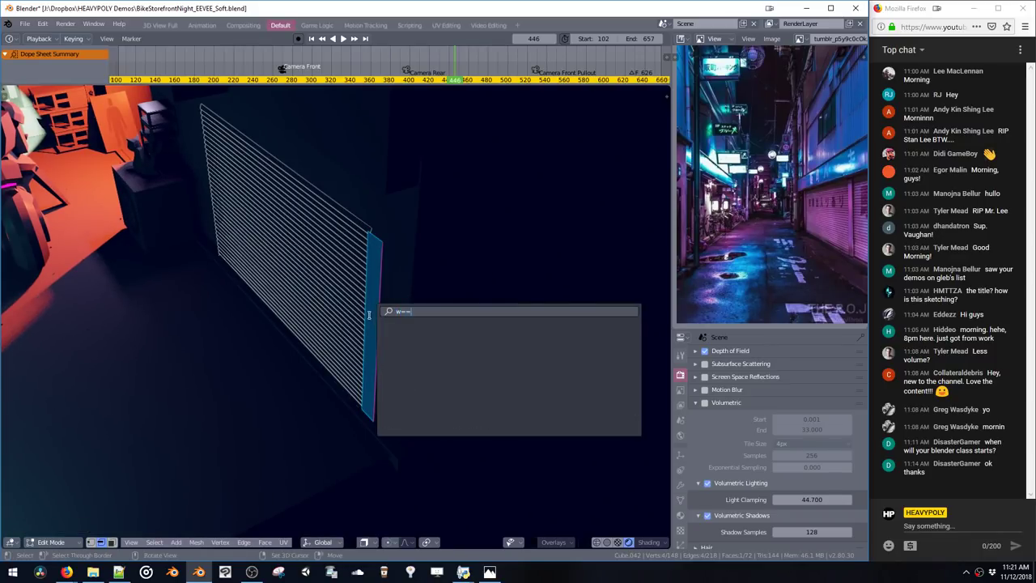
key("BackSpace")
type("extr")
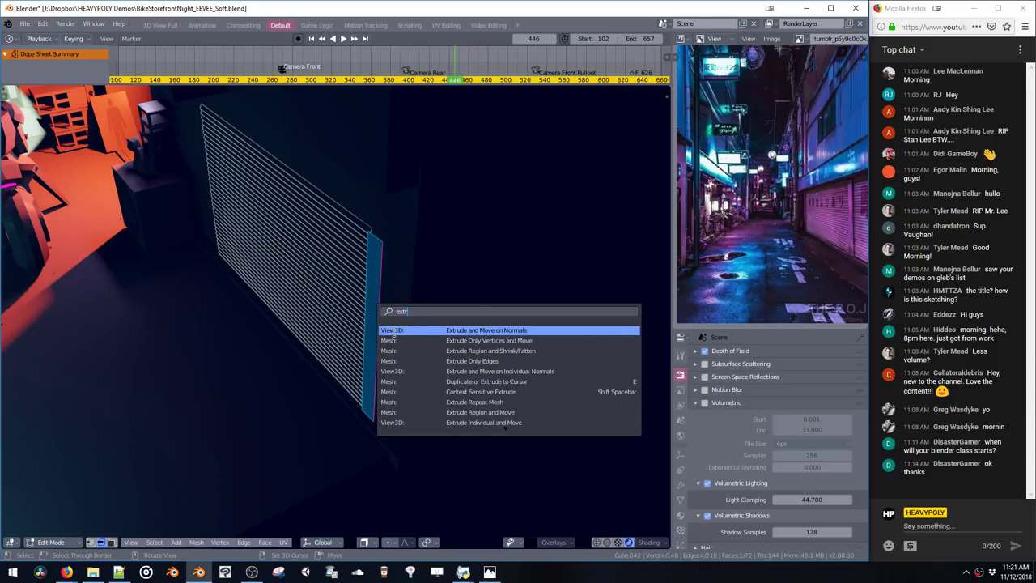
left_click(392, 332)
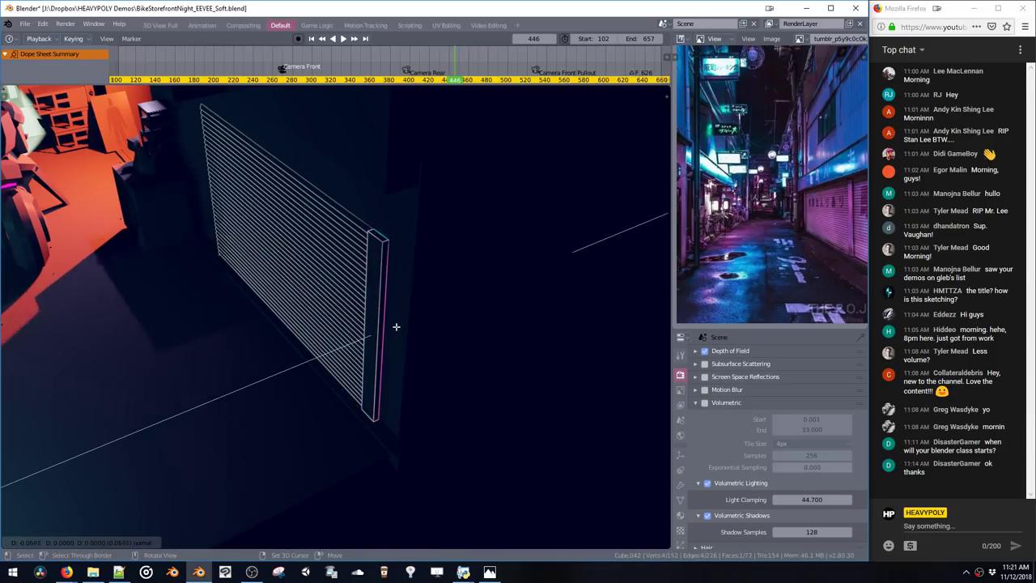
left_click(379, 321)
key("ctrl+l")
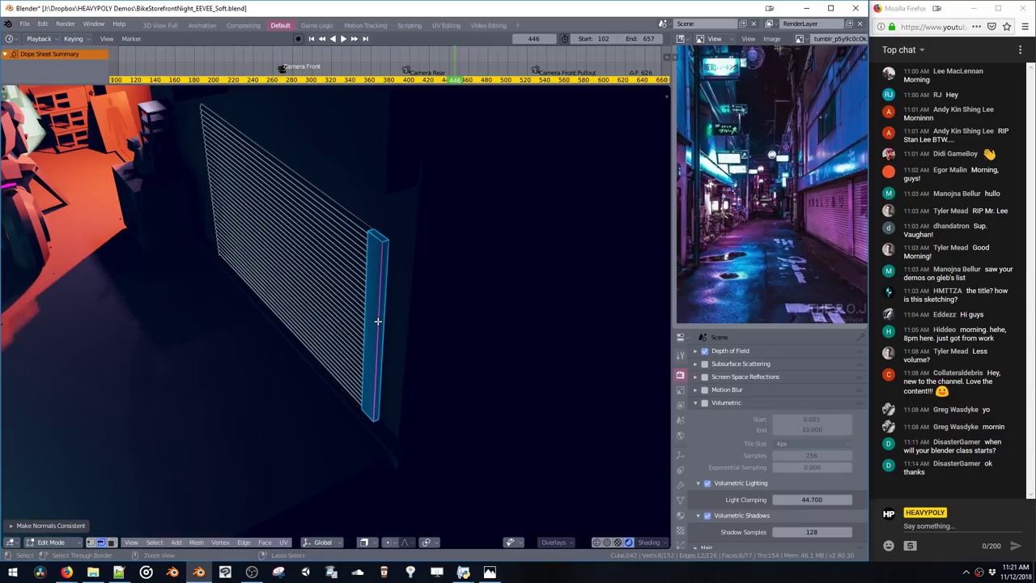
Scale the side rail along Z so it extends past the shutter's upper and lower edges
middle_click_drag(386, 312, 437, 278)
key("s")
key("z")
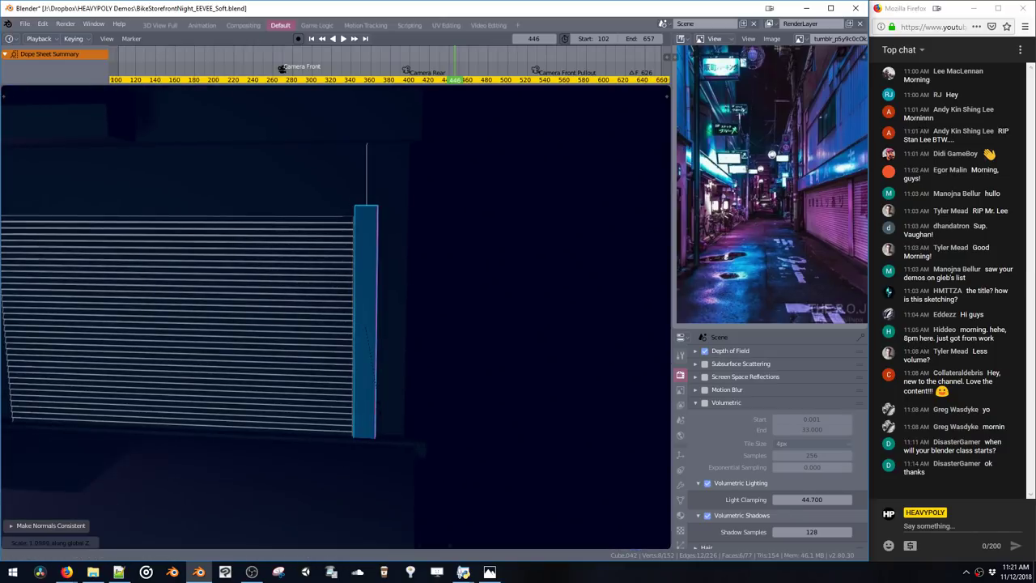
Stretch the vertical post beside the shutter slats along the Z axis
left_click(375, 380)
middle_click_drag(375, 381, 416, 339, "shift")
middle_click_drag(364, 318, 300, 306)
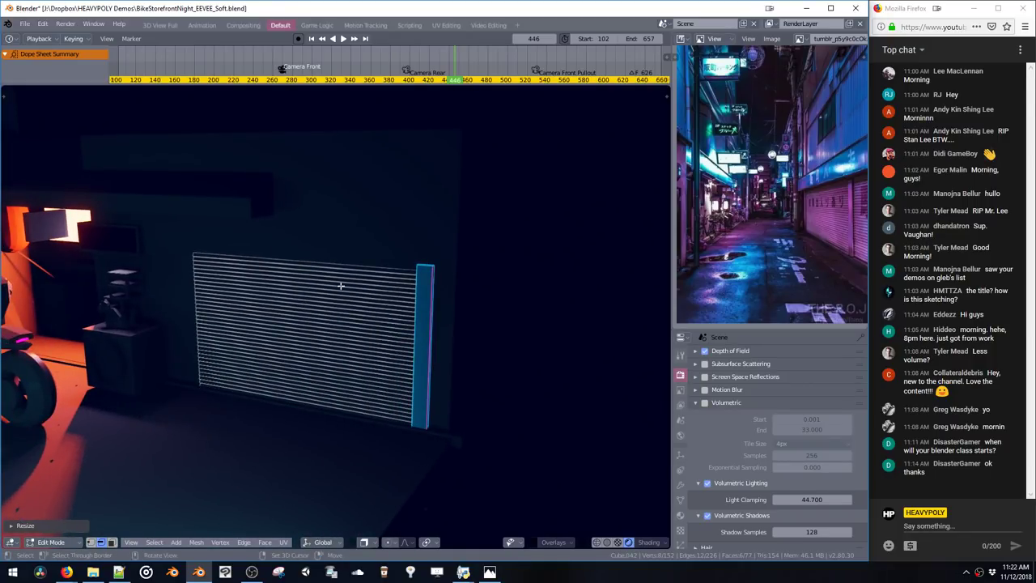
Select the shutter slats together with the side post, scale them up uniformly and reposition them along the Z axis
left_click(373, 298)
key("ctrl+l")
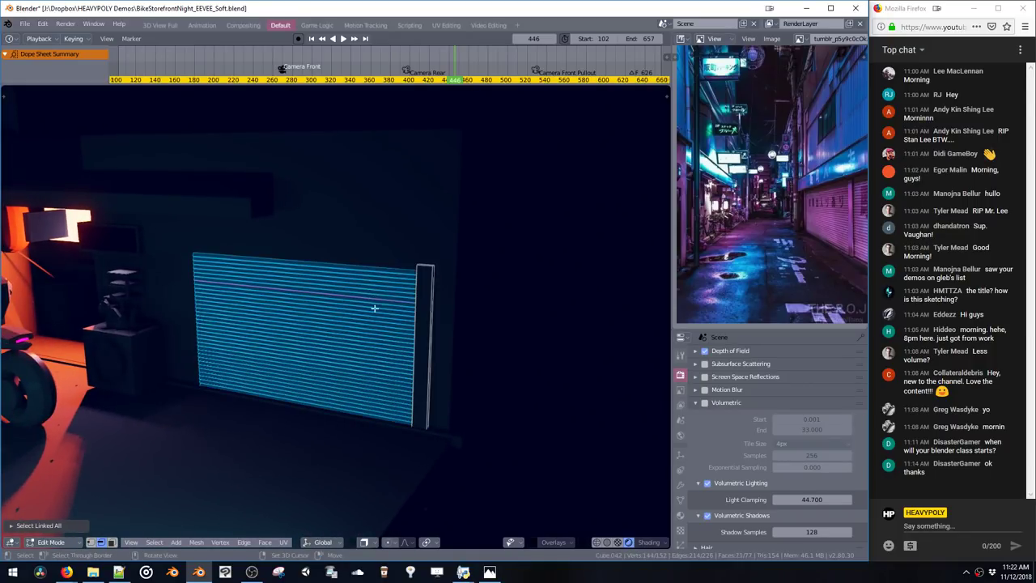
double_click(416, 339, "shift")
key("s")
left_click(433, 389)
key("g")
key("z")
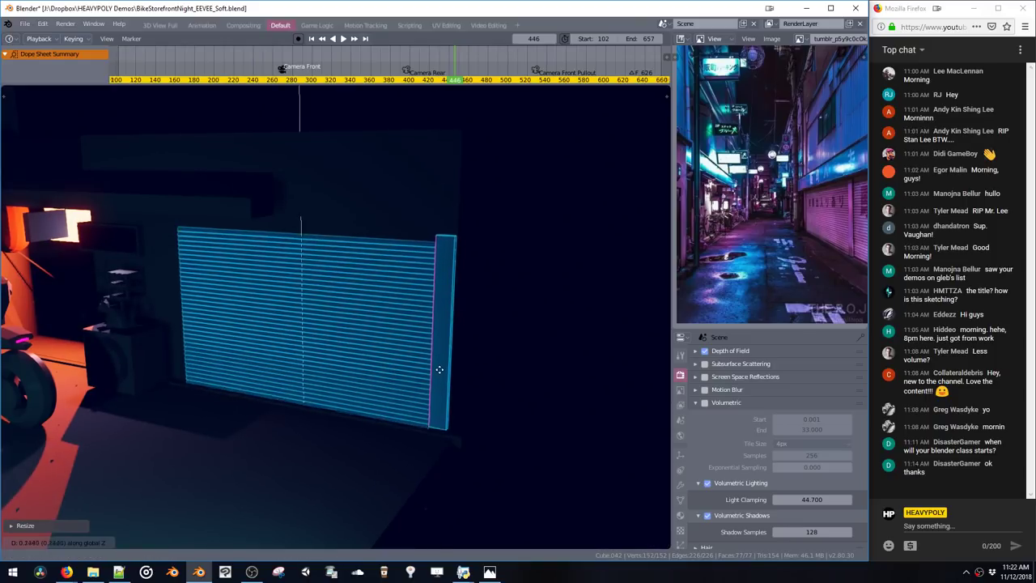
left_click(441, 365)
Shift the slats and side post along the Y axis and adjust their height along Z
key("g")
key("y")
left_click(447, 388)
key("z")
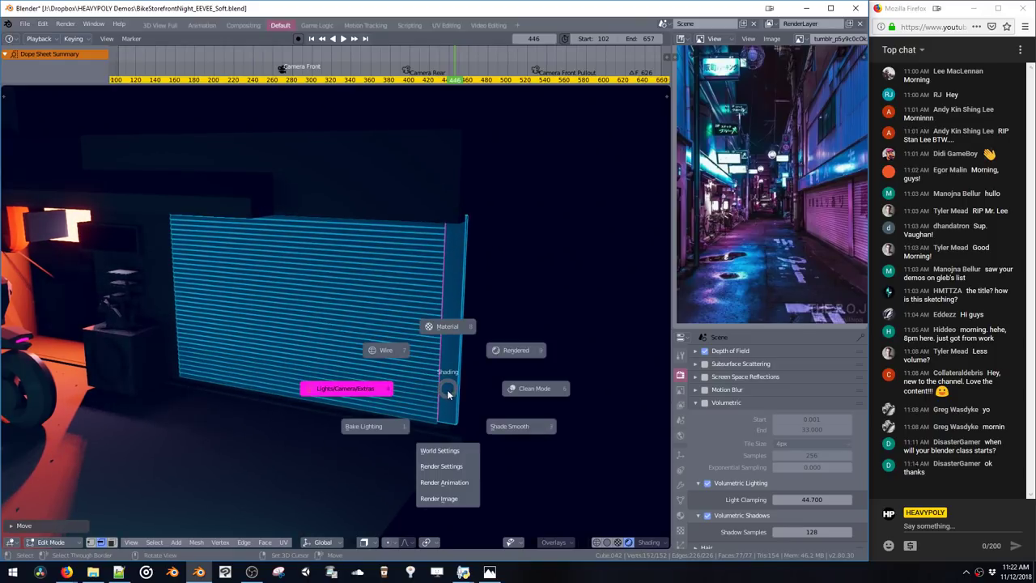
key("g")
key("z")
left_click(447, 392)
Select only the linked geometry of the side post, lower it along Z and stretch it along the Z axis
left_click(448, 393)
key("g")
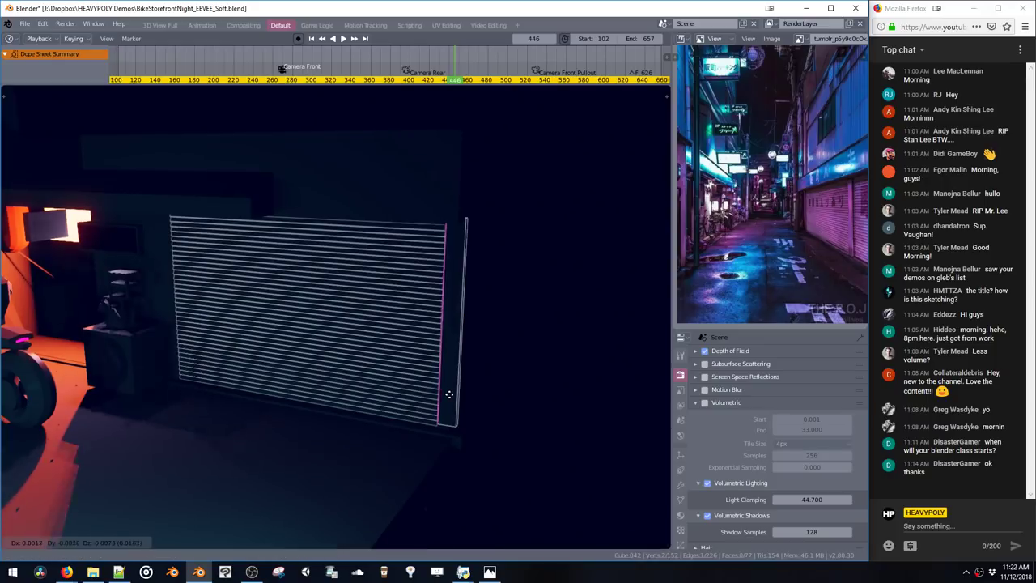
key("Escape")
key("ctrl+l")
key("g")
key("z")
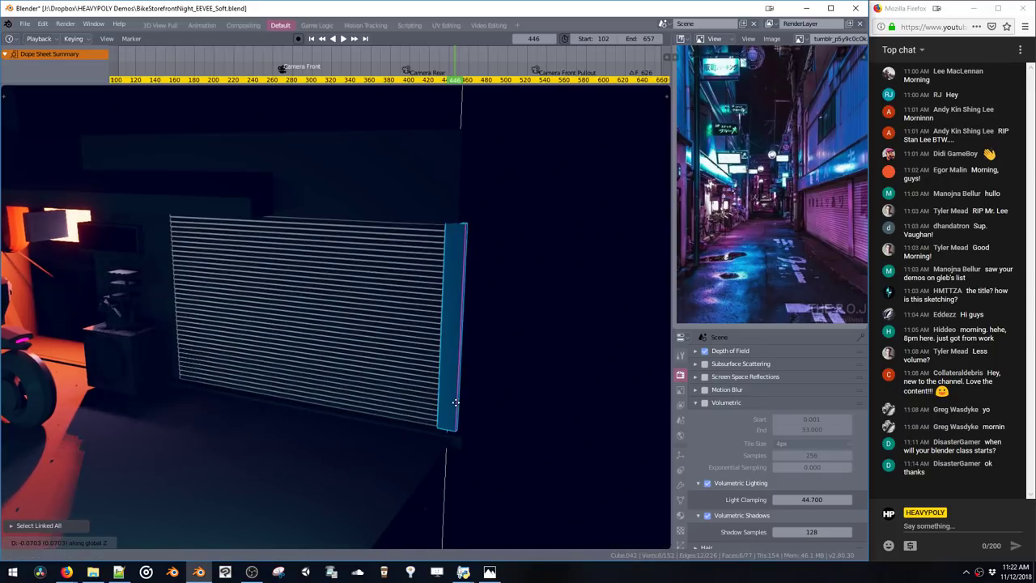
left_click(456, 403)
key("s")
key("z")
left_click(456, 415)
Duplicate the side post along the Y axis to the opposite end of the shutter, and leave mesh editing
left_click(430, 400)
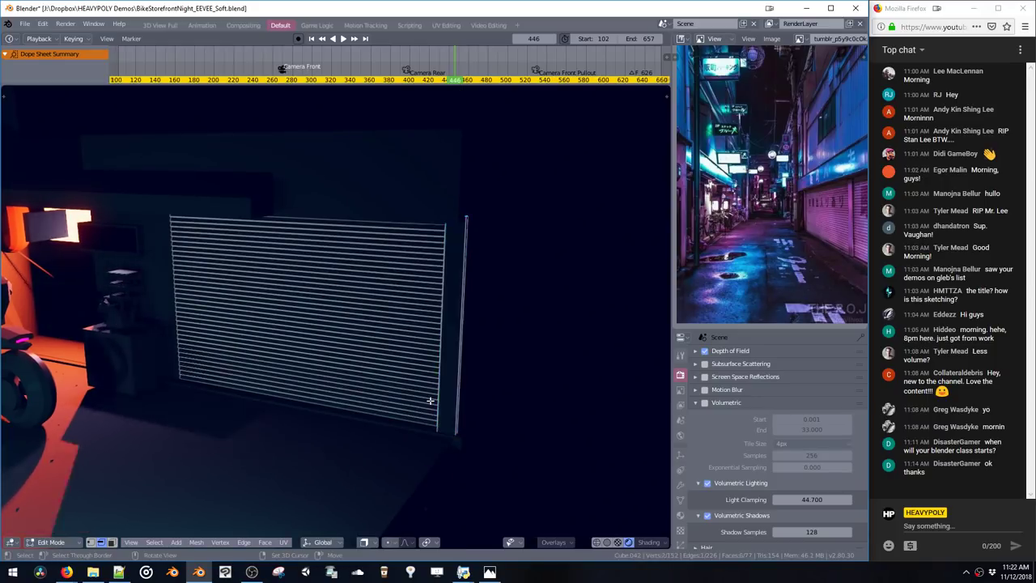
key("ctrl+l")
left_click(455, 389)
key("ctrl+l")
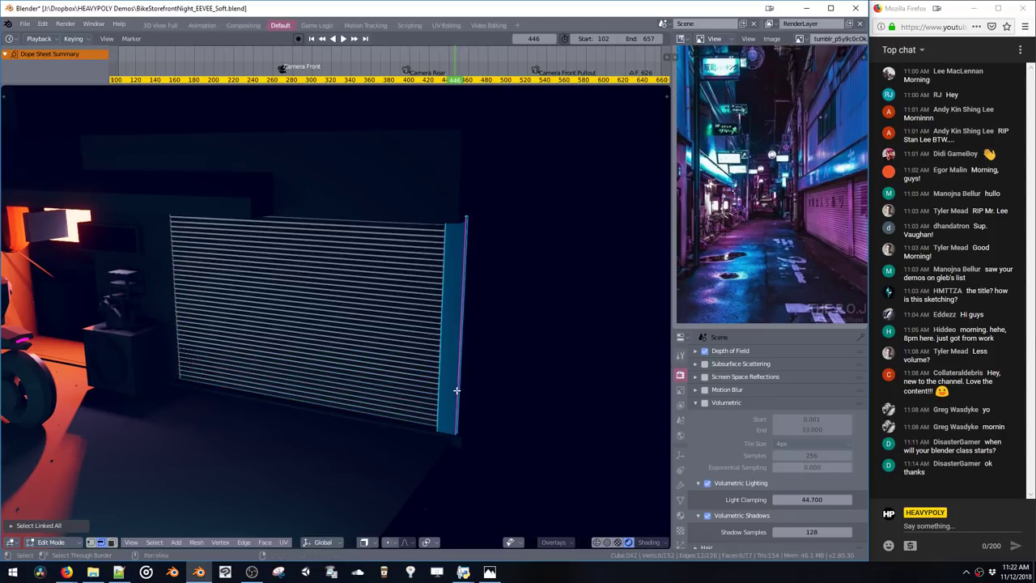
key("g")
key("y")
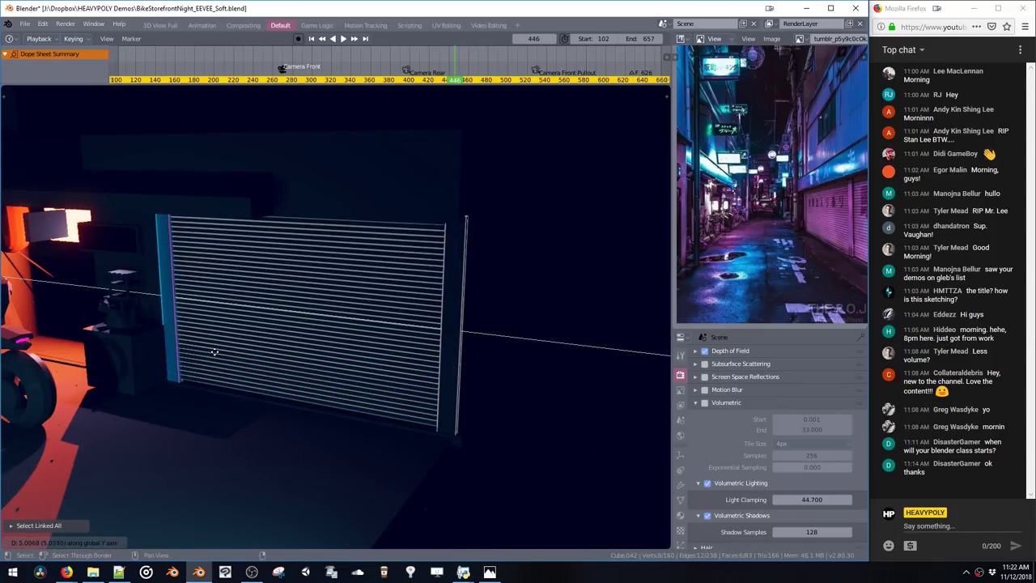
left_click(227, 356)
left_click(226, 353)
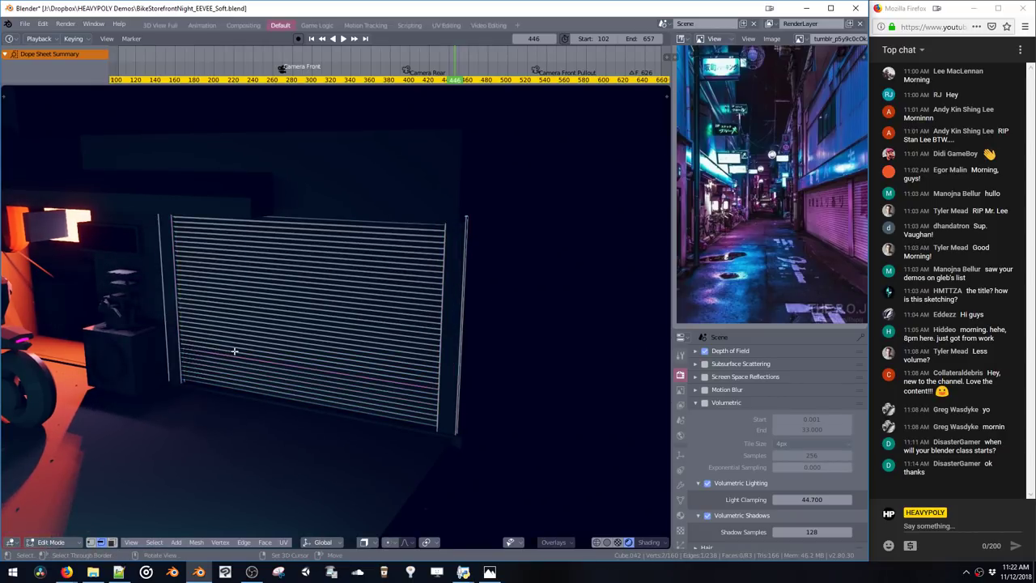
middle_click_drag(347, 313, 351, 336)
key("a")
key("Tab")
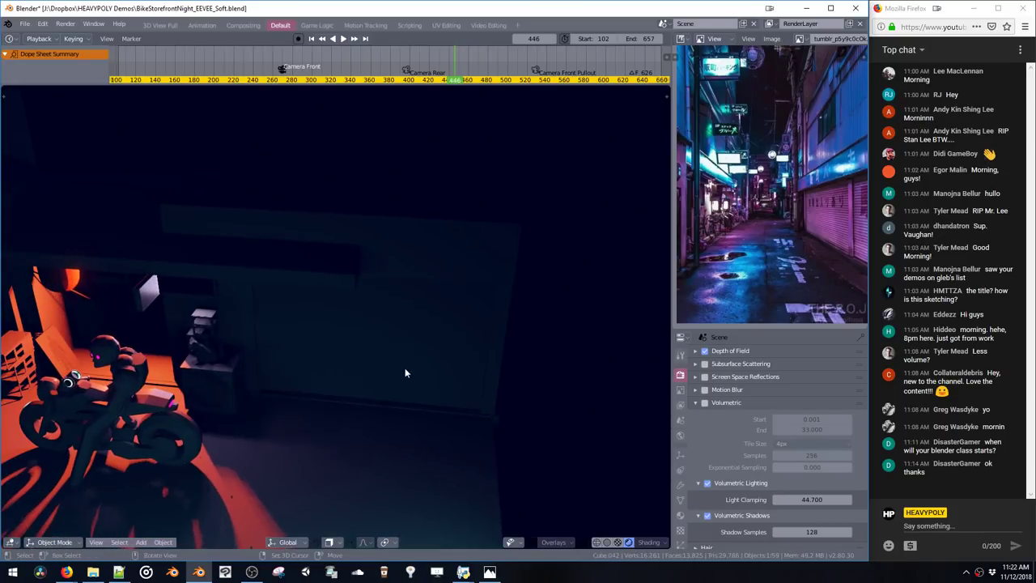
Make the street pole behind the cat taller by raising its top along the Z axis
middle_click_drag(405, 368, 376, 319)
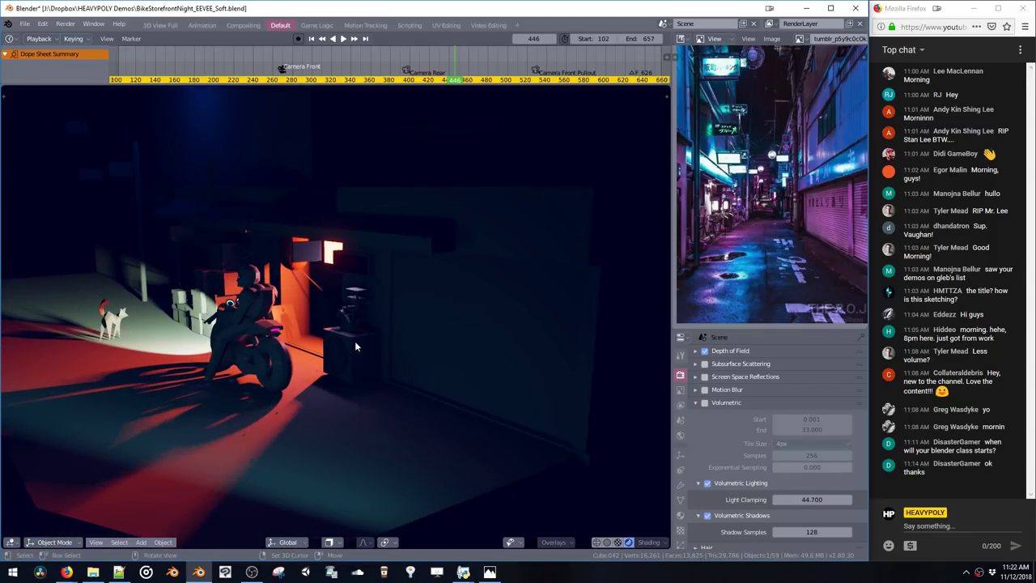
middle_click_drag(783, 186, 777, 251)
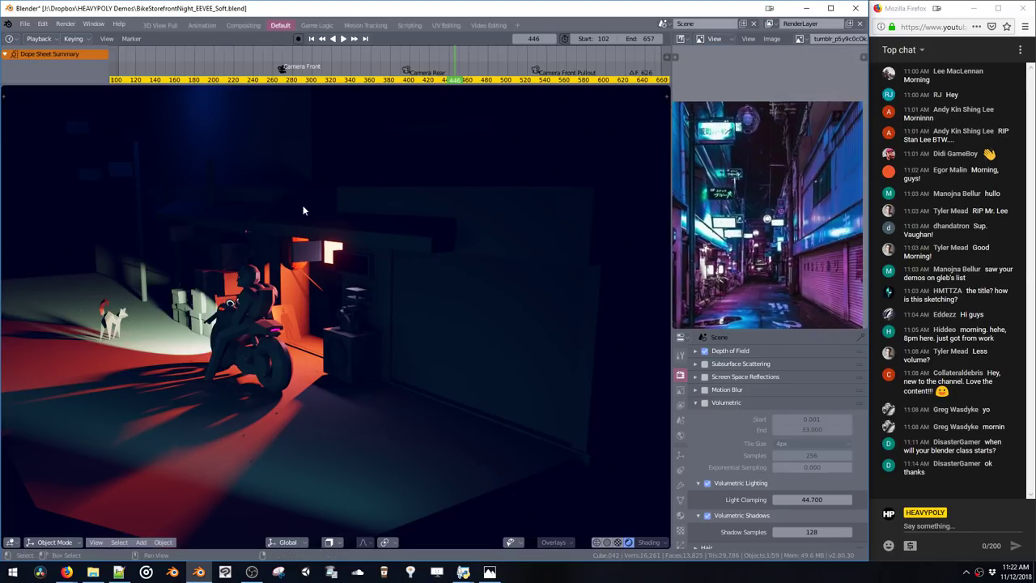
middle_click_drag(328, 263, 351, 212)
left_click(357, 207)
key("space")
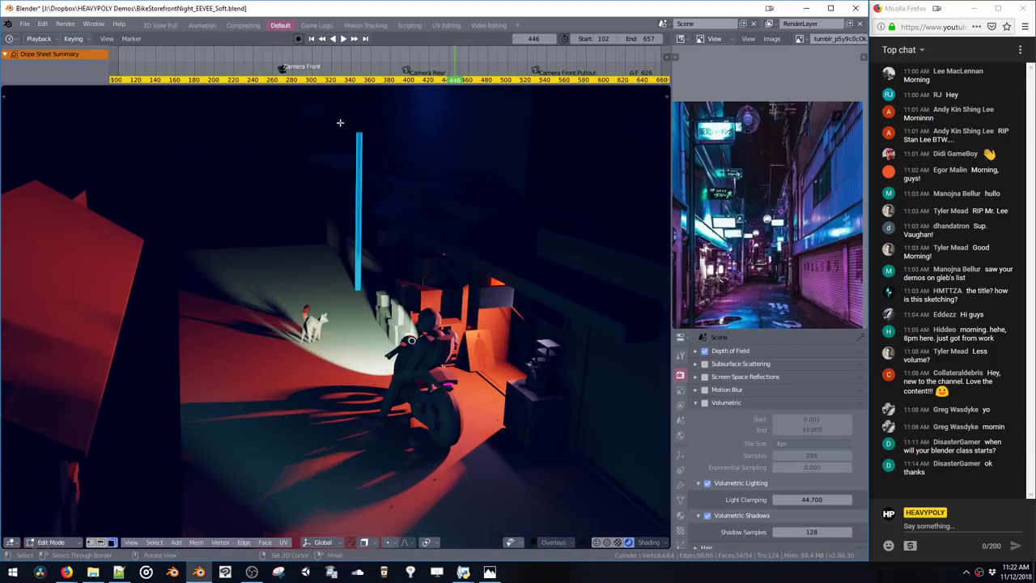
left_click_drag(340, 122, 380, 144)
middle_click_drag(379, 143, 389, 278, "shift")
key("e")
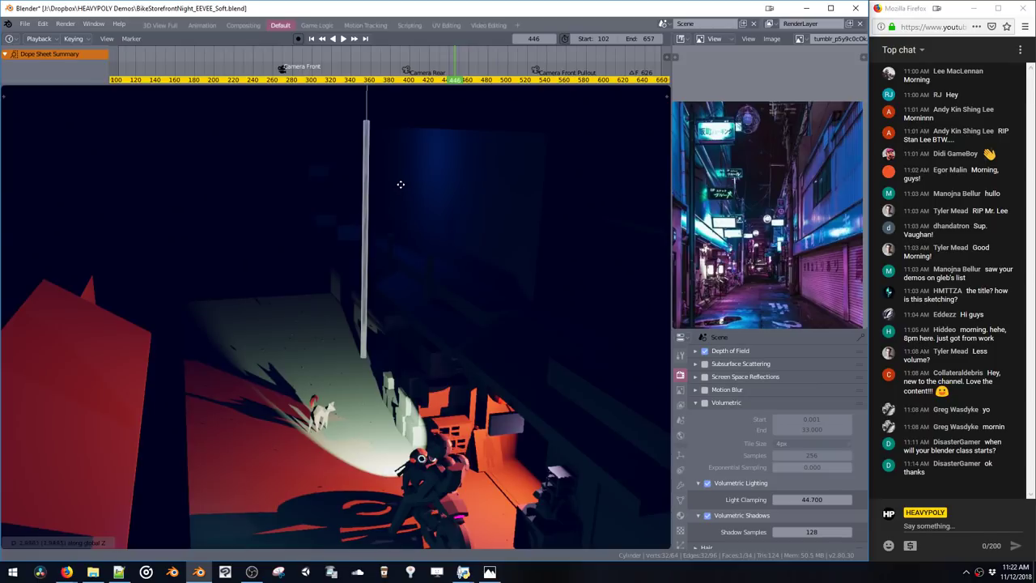
left_click(388, 240)
key("KP_Divide")
scroll(383, 370, "down", 4)
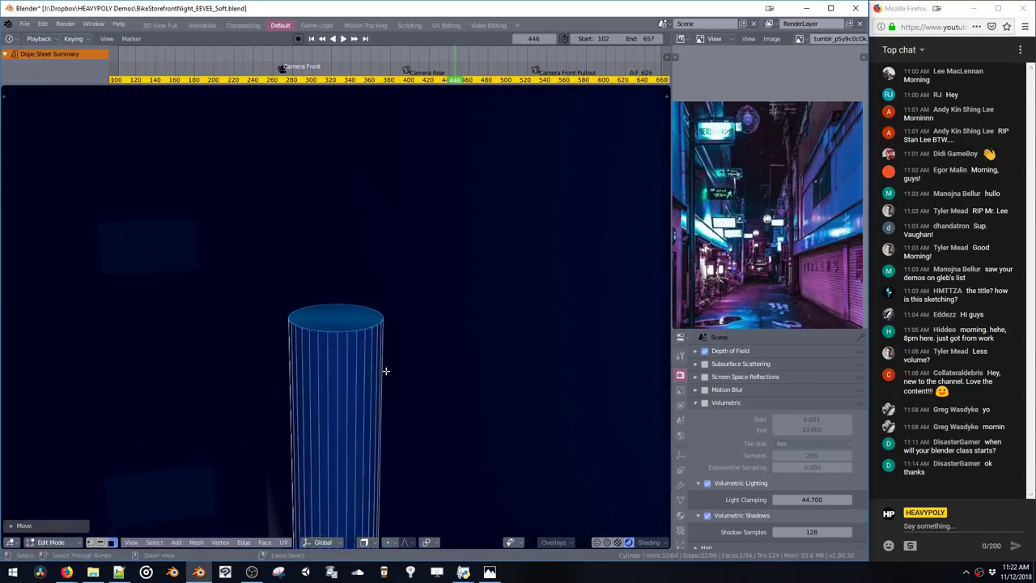
middle_click_drag(369, 379, 380, 355)
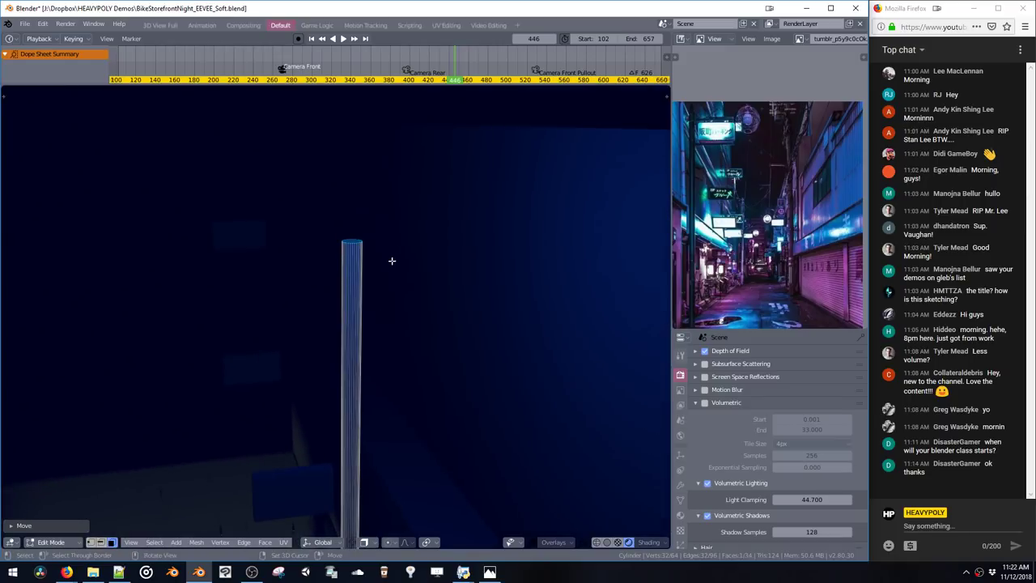
mouse_move(392, 260)
middle_mouse_down("ctrl")
mouse_move(358, 375)
mouse_move(398, 256)
middle_mouse_up("ctrl")
key("Tab")
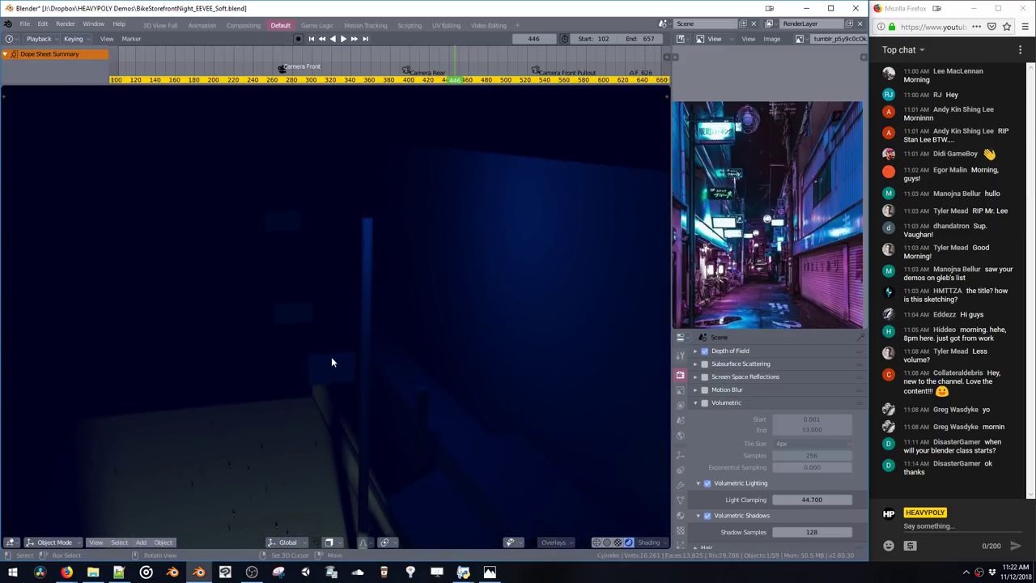
Duplicate the sign box on the pole up to the pole's top and flatten the copy along the Z axis
key("shift+d")
middle_click_drag(344, 340, 413, 249)
left_click(361, 196)
key("s")
key("z")
left_click(356, 235)
Resize the flattened copy into a thin bar and adjust its height at the pole's top along Z
key("s")
middle_click_drag(412, 249, 386, 203)
left_click(358, 240)
key("g")
key("z")
left_click(306, 239)
Lengthen the bar into a crossbar by moving its end face along the X axis past the pole's other side
key("Tab")
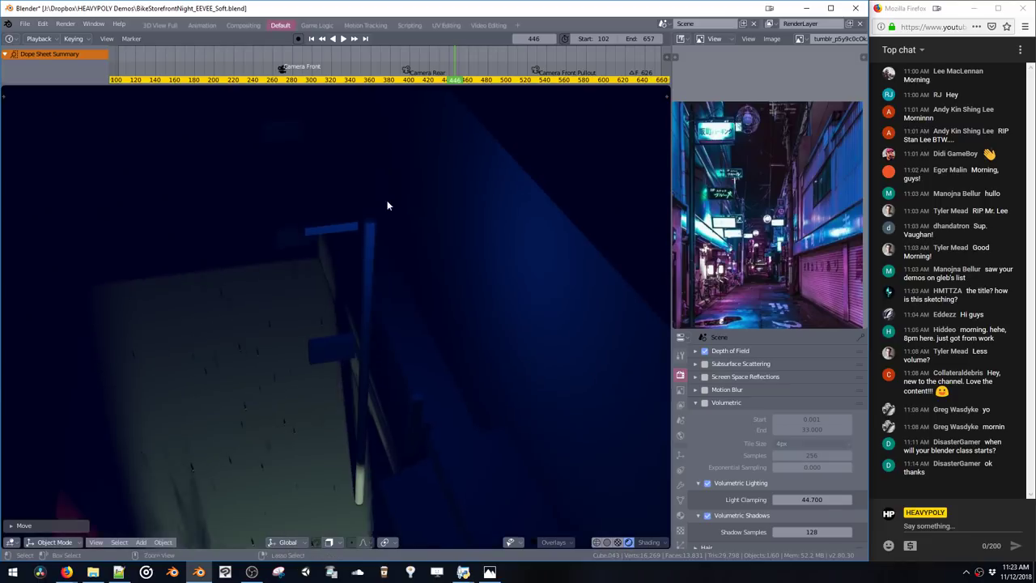
key("g")
key("x")
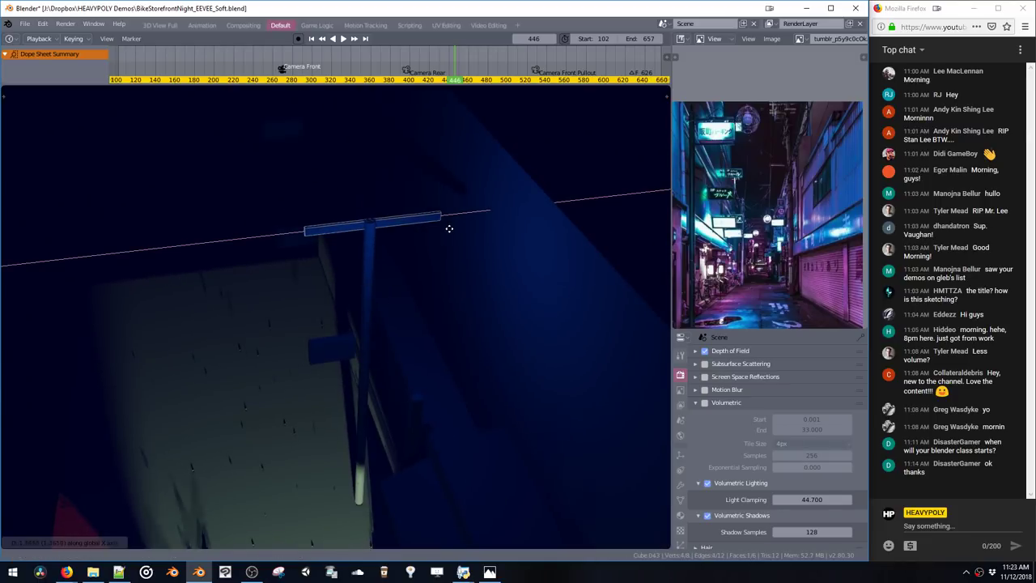
left_click(439, 227)
key("Tab")
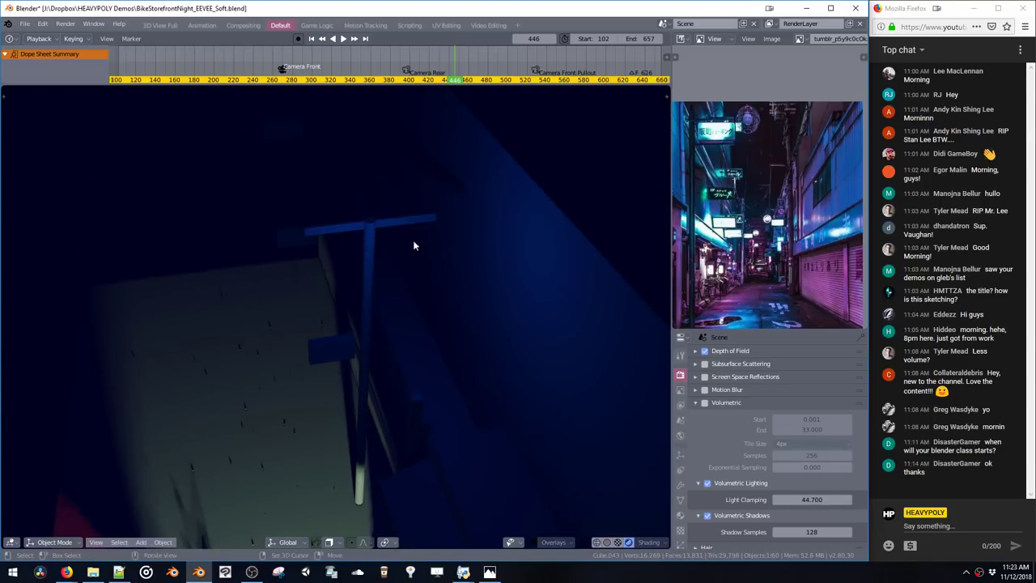
Duplicate the crossbar to the opposite face of the pole, parallel to the first one
key("g")
key("x")
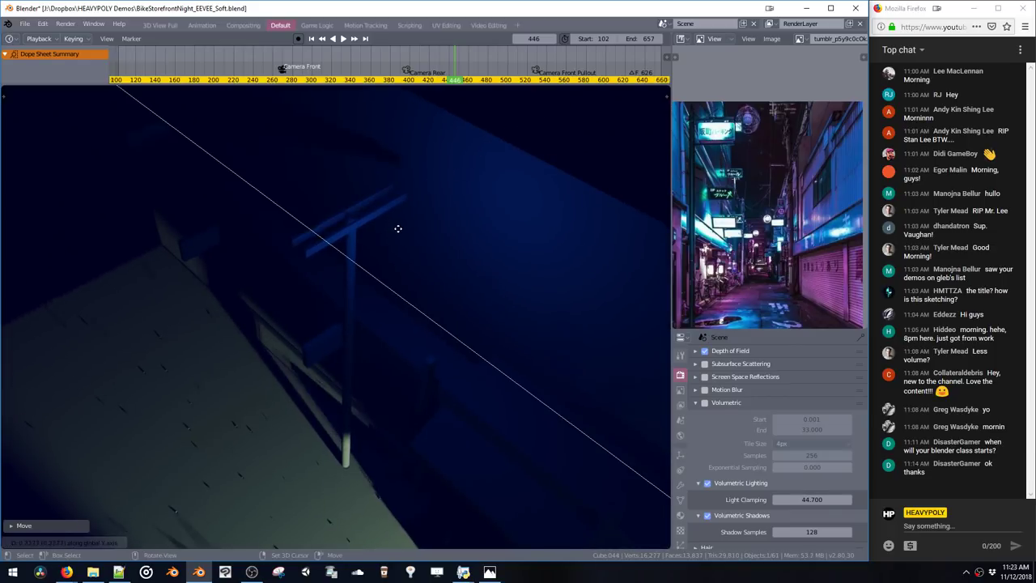
left_click(428, 248)
left_click(424, 248)
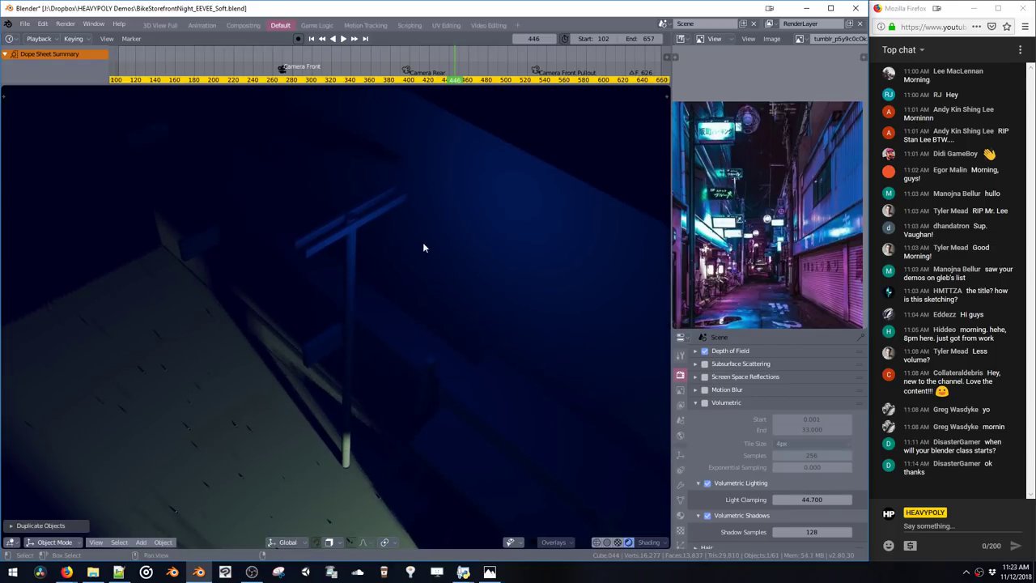
Select both crossbars and duplicate them upward along the Z axis as a second pair
left_click(377, 216, "shift")
key("shift+d")
key("z")
left_click(373, 195)
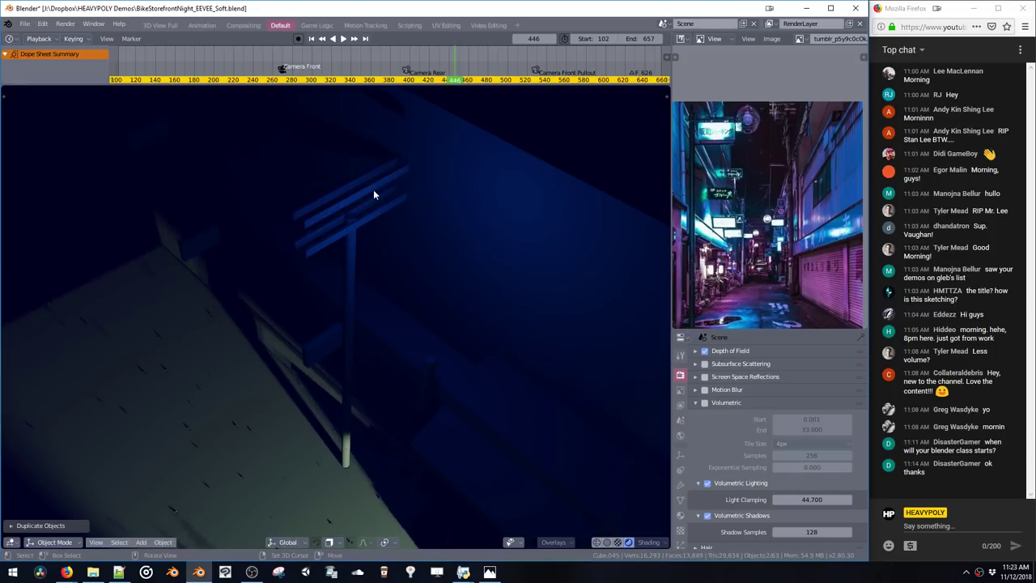
Raise the pole's top face along the Z axis so the pole extends just above the upper crossbars
middle_click_drag(374, 191, 357, 207)
left_click(359, 213)
key("space")
left_click(395, 179)
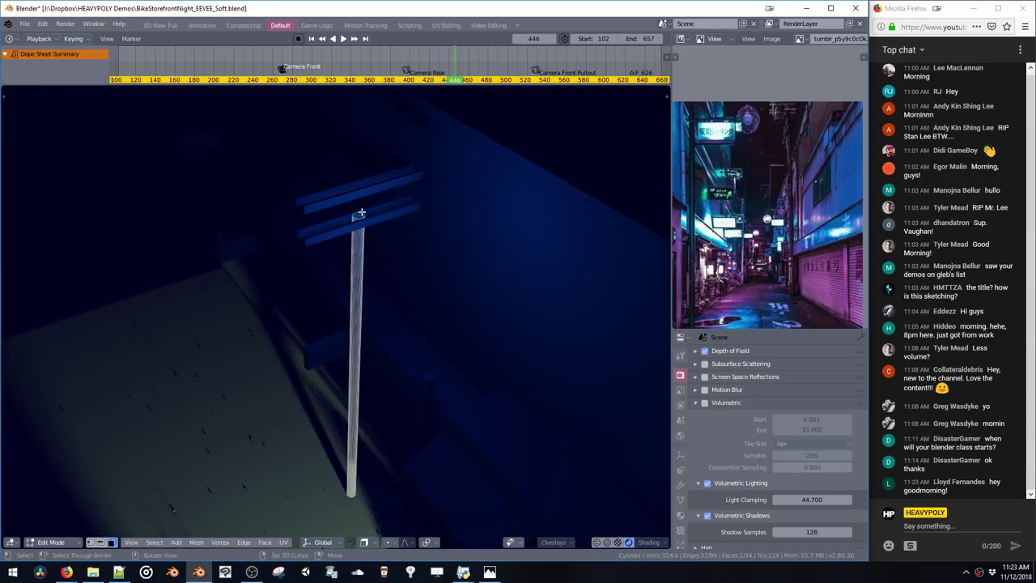
key("g")
key("z")
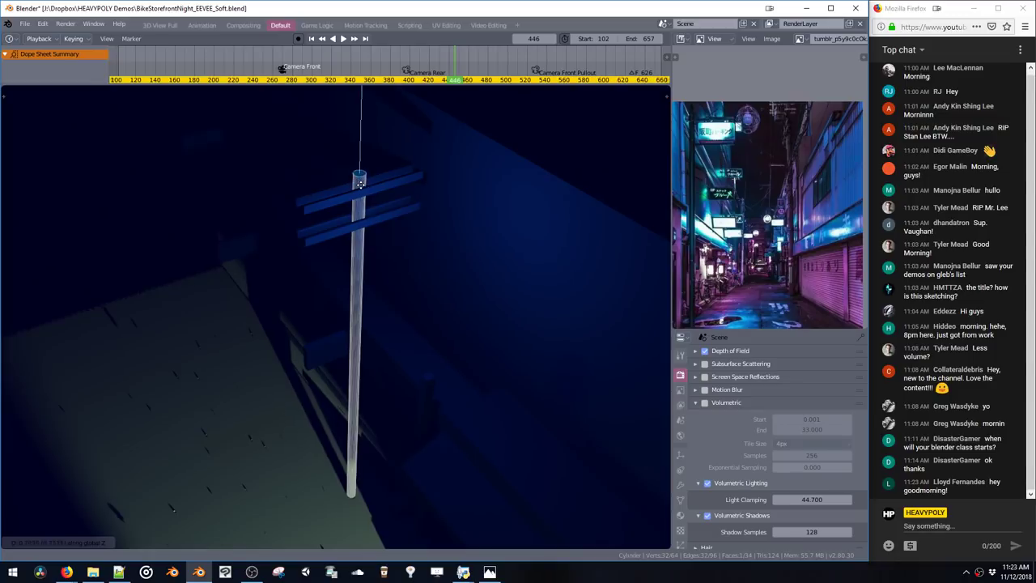
left_click(360, 184)
key("Tab")
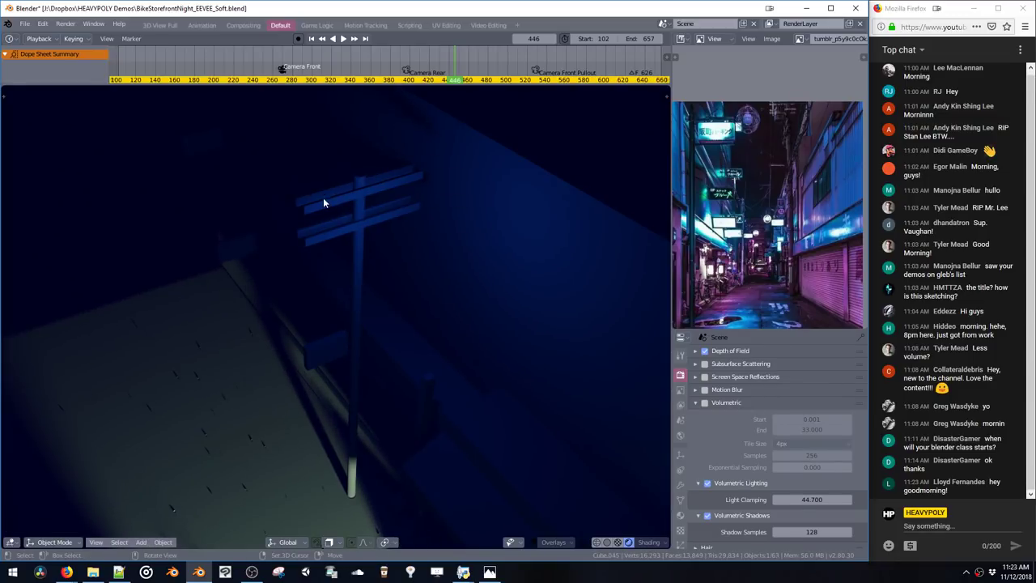
Duplicate the lower sign box and place the copy just below the crossbars
middle_click_drag(324, 197, 330, 231)
left_click(319, 365)
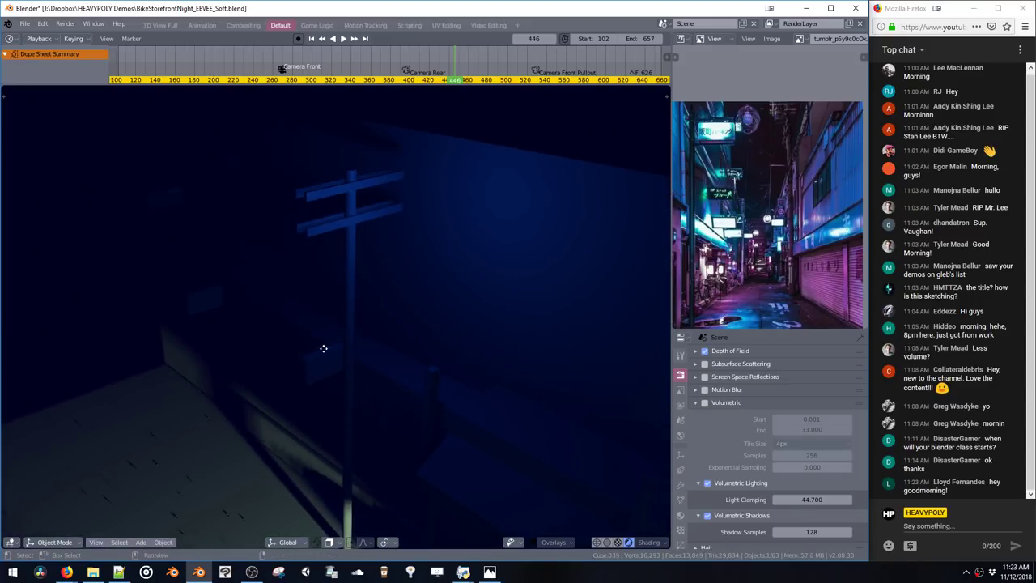
key("shift+d")
middle_click_drag(323, 343, 326, 303)
left_click(332, 254)
Thicken the copied box along the Y axis and shift it along Y
middle_click_drag(345, 263, 358, 270)
key("s")
middle_click_drag(358, 271, 369, 273)
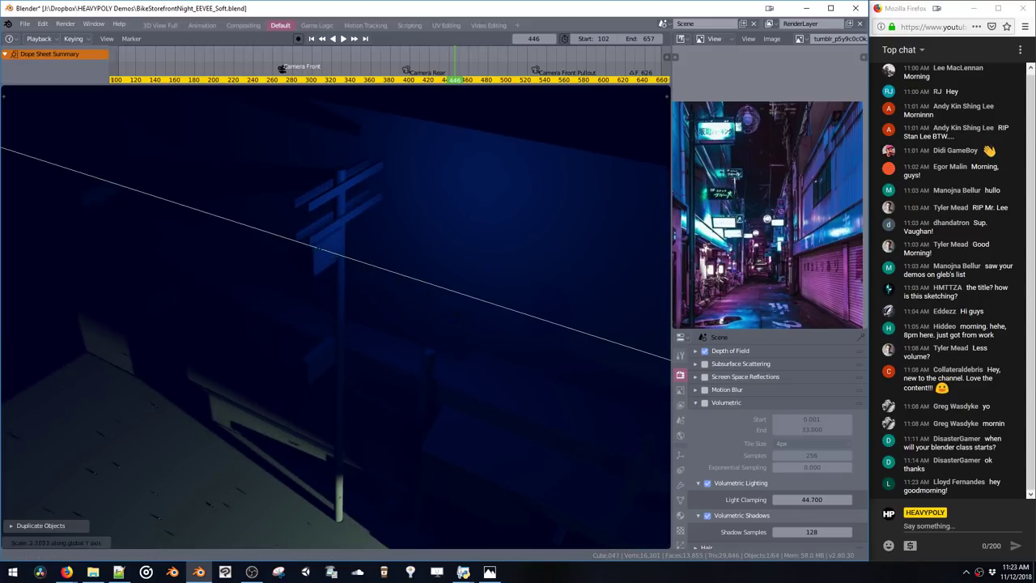
left_click(500, 345)
key("g")
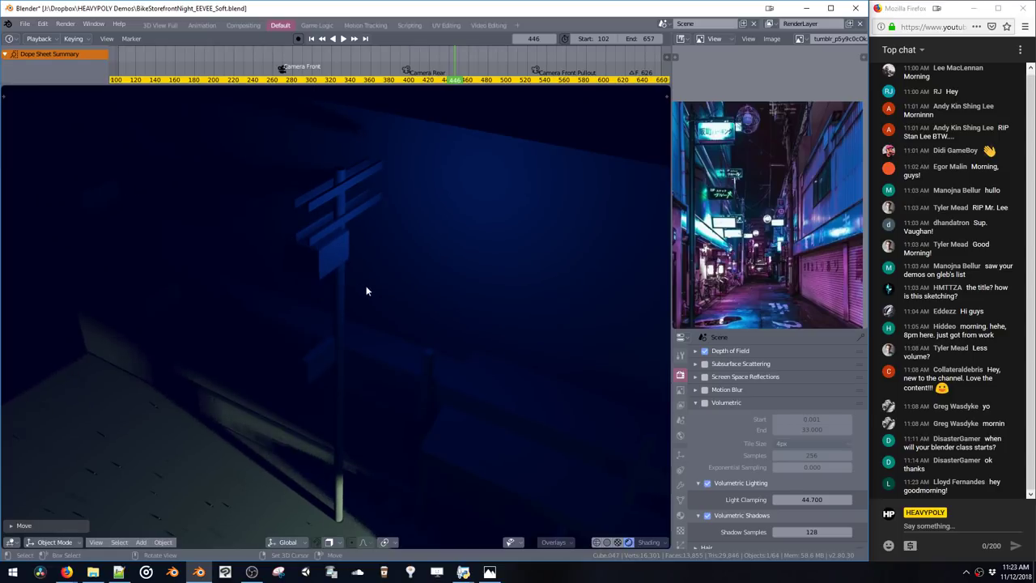
key("y")
Narrow the copied box along the X axis and position it against the pole along Y
middle_click_drag(363, 260, 405, 250)
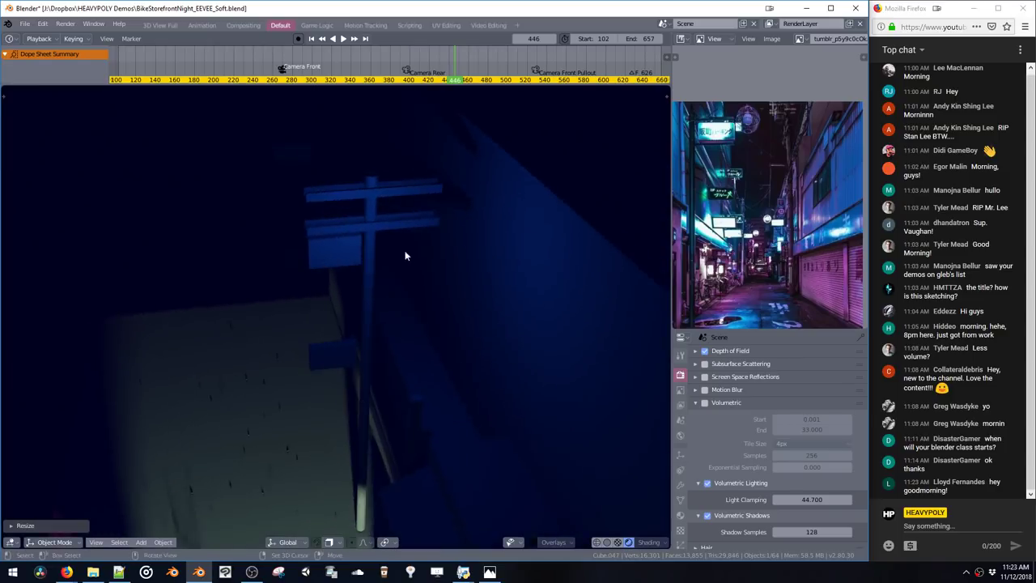
key("s")
key("x")
left_click(375, 248)
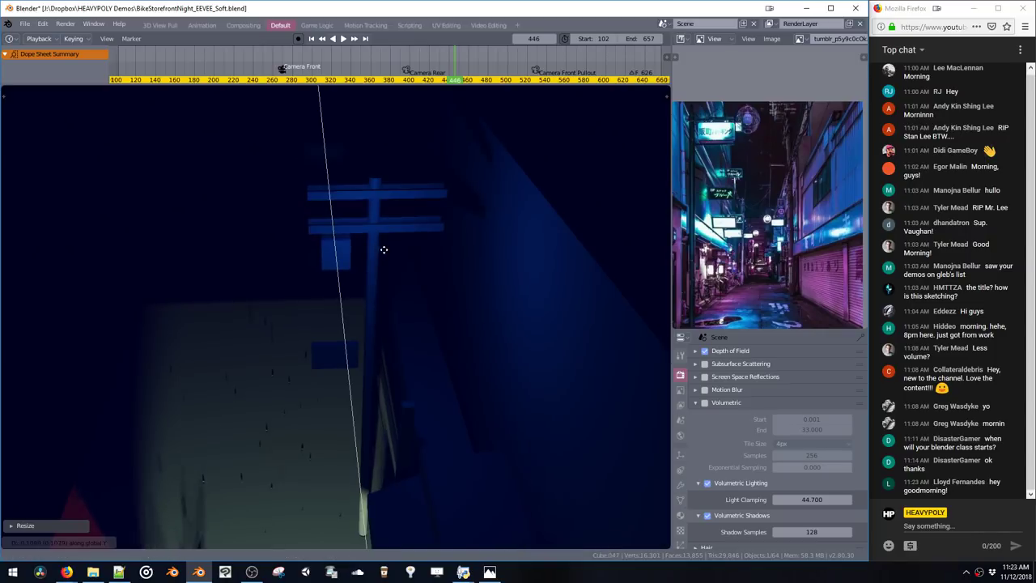
left_click(429, 258)
middle_click_drag(429, 259, 400, 248)
key("g")
key("y")
left_click(397, 247)
Make the box taller along the Z axis and raise it up against the lower crossbars
key("s")
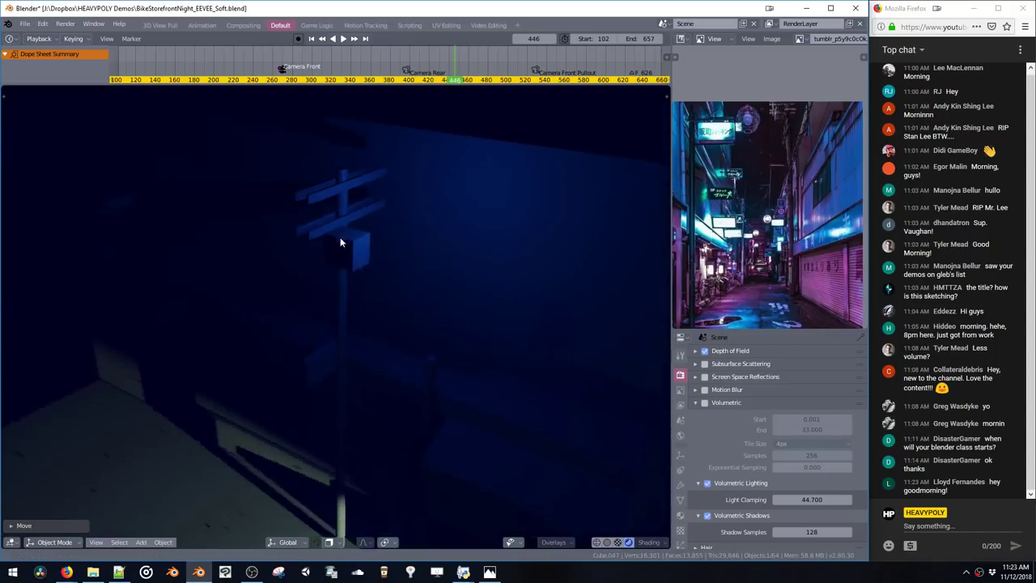
key("z")
left_click(358, 277)
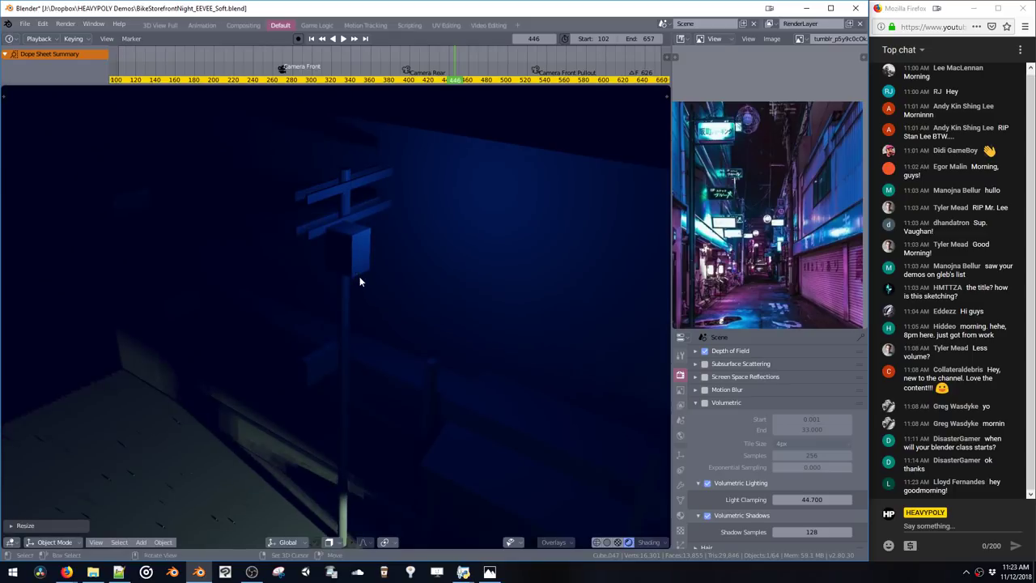
key("g")
key("z")
left_click(360, 270)
Add a horizontal loop cut around the middle of the box mounted on the utility pole
key("space")
left_click(396, 216)
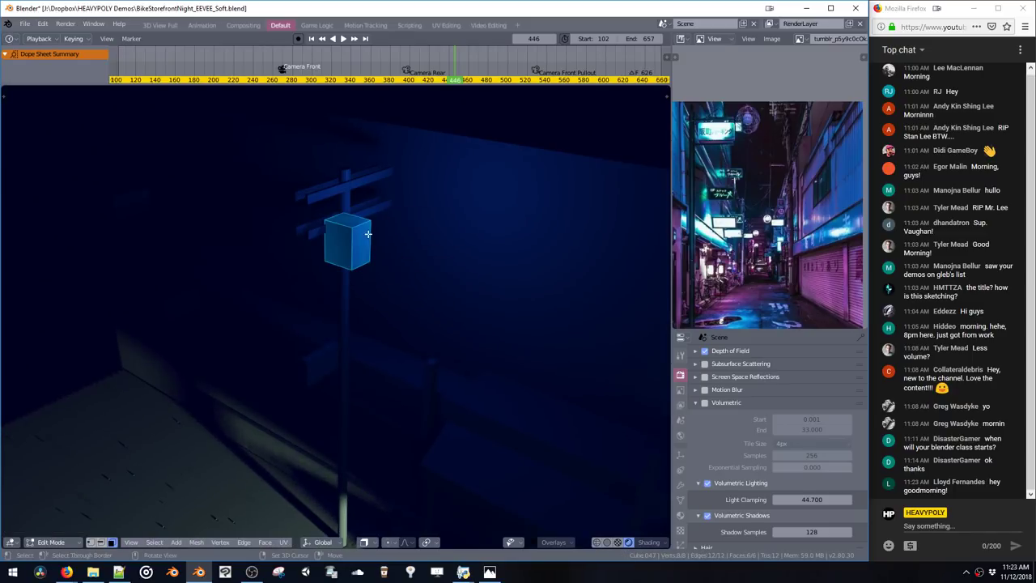
left_click(361, 233)
key("ctrl+r")
left_click(353, 246)
left_click(353, 251)
Duplicate the upper half of the pole box's front face slightly outward and save the scene
key("space")
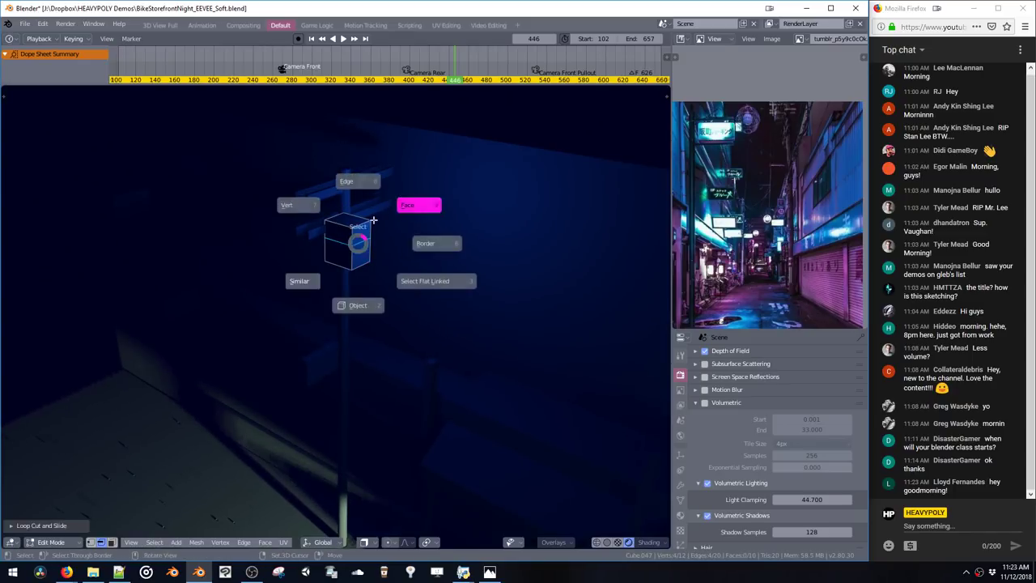
left_click(393, 219)
left_click(361, 236)
key("KP_Decimal")
key("alt+s")
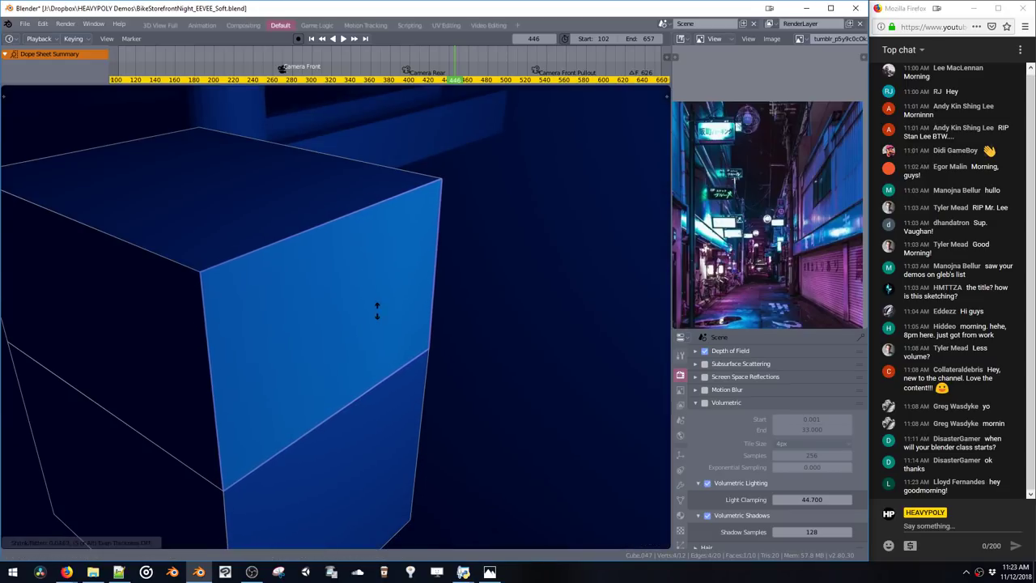
left_click(368, 306)
scroll(348, 381, "down", 5)
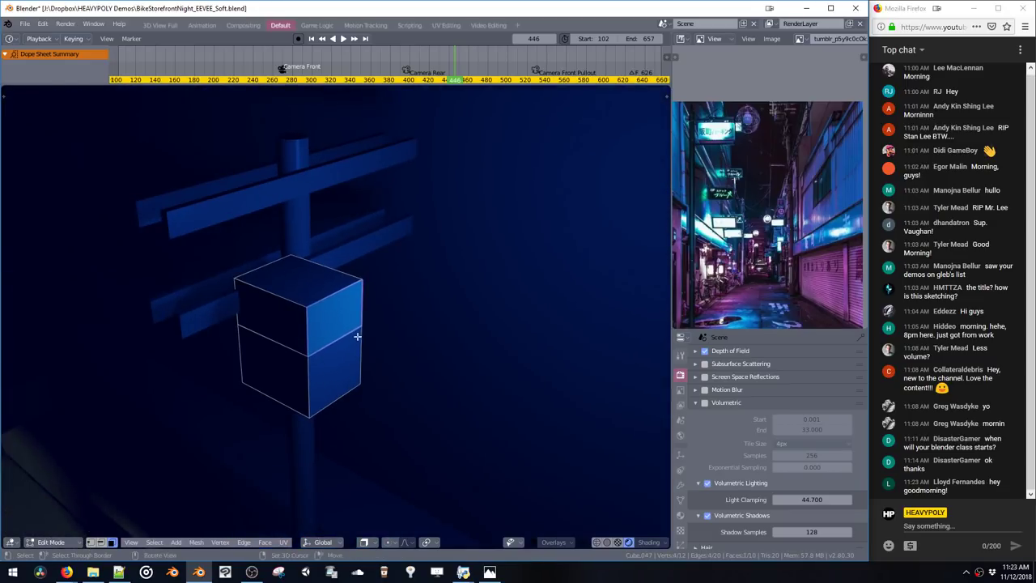
key("shift+d")
left_click(370, 291)
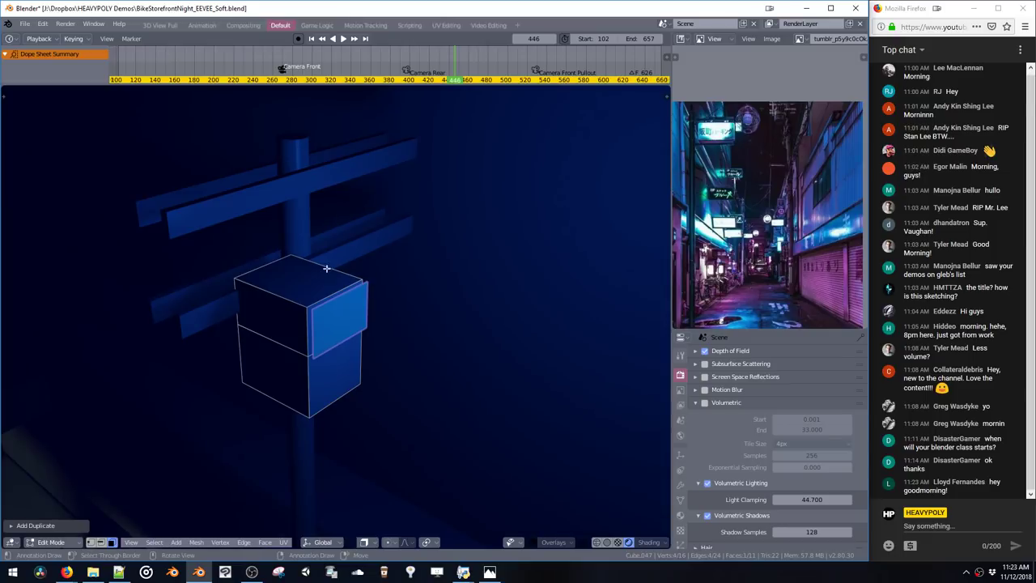
key("ctrl+Tab")
Start a new file and extrude the default square plane upward into a block
left_click(25, 24)
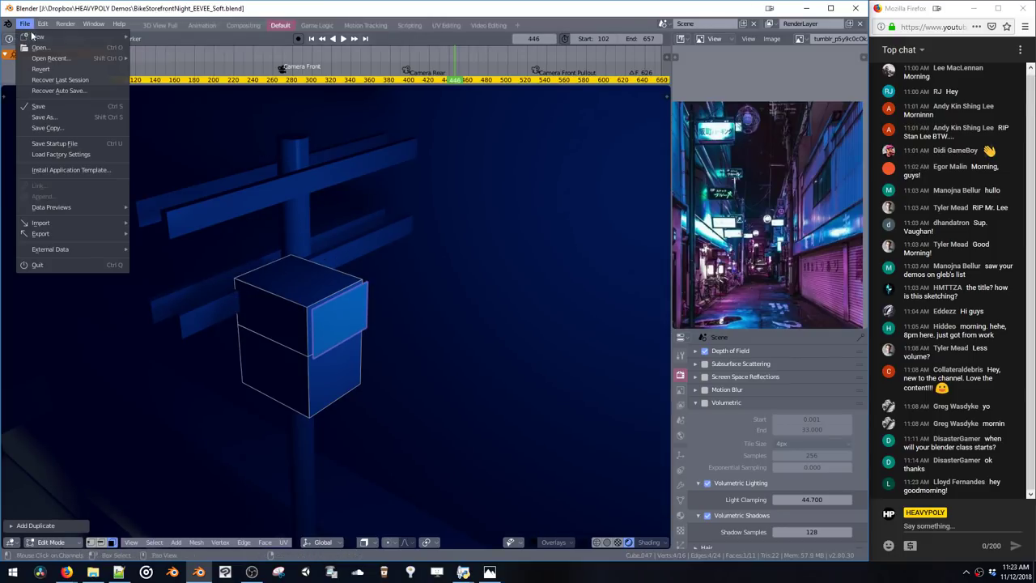
mouse_move(30, 36)
left_click(158, 36)
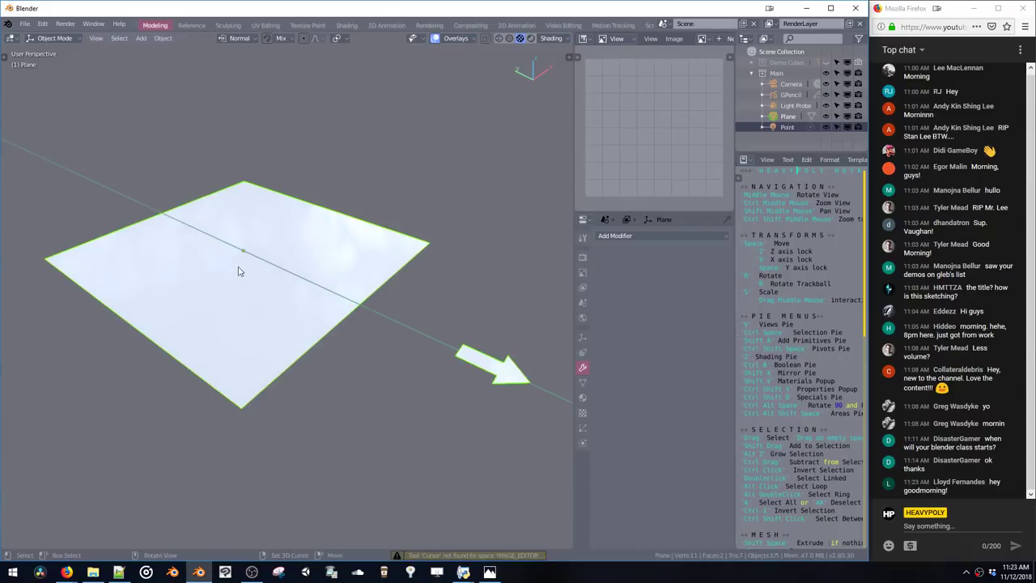
key("Tab")
key("e")
left_click(255, 312)
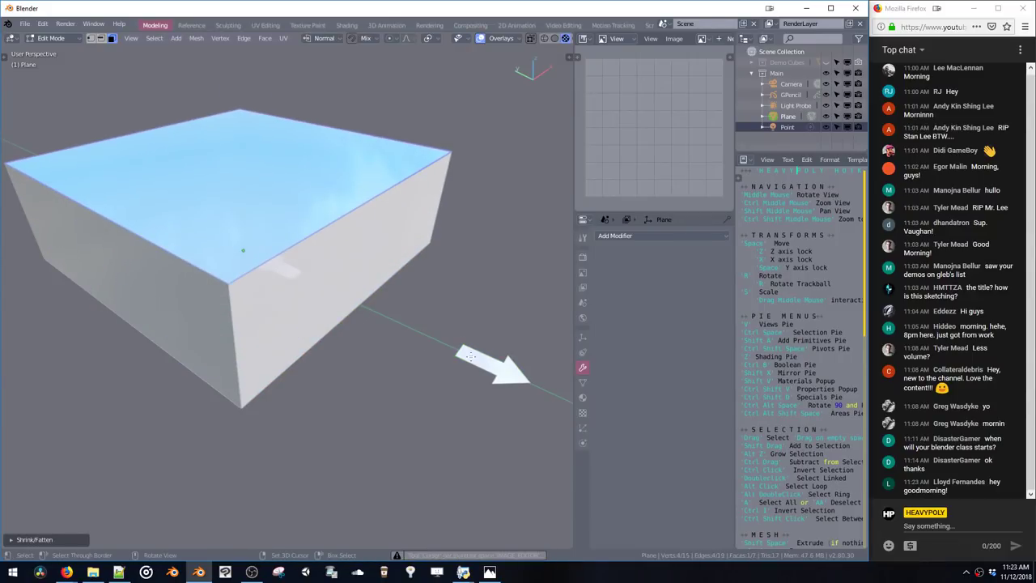
Extrude the arrow face downward into a solid and return to Object Mode
left_click(471, 356)
key("shift+space")
left_click(476, 308)
middle_click_drag(476, 307, 393, 231, "shift")
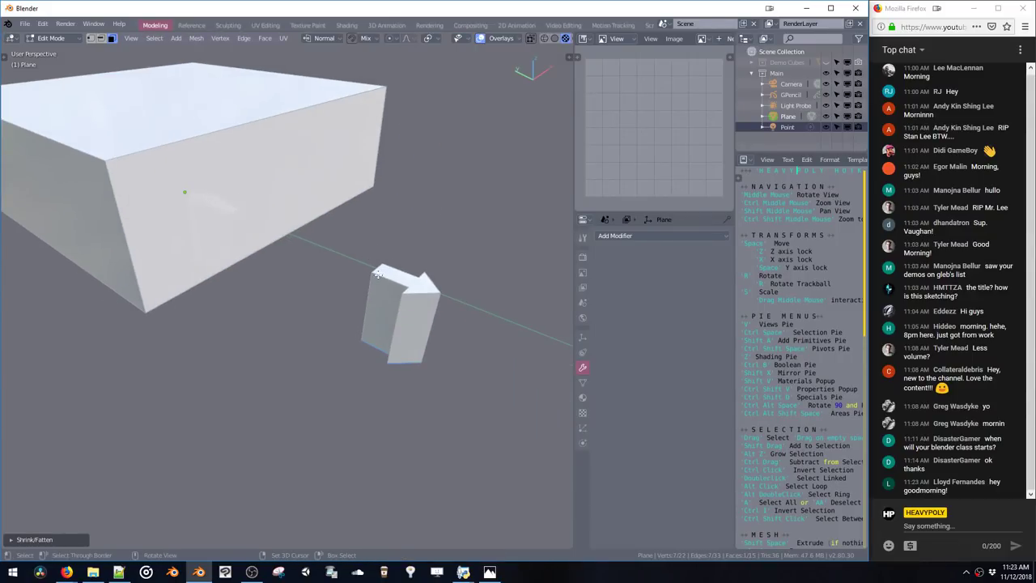
key("Tab")
middle_click_drag(372, 358, 344, 283)
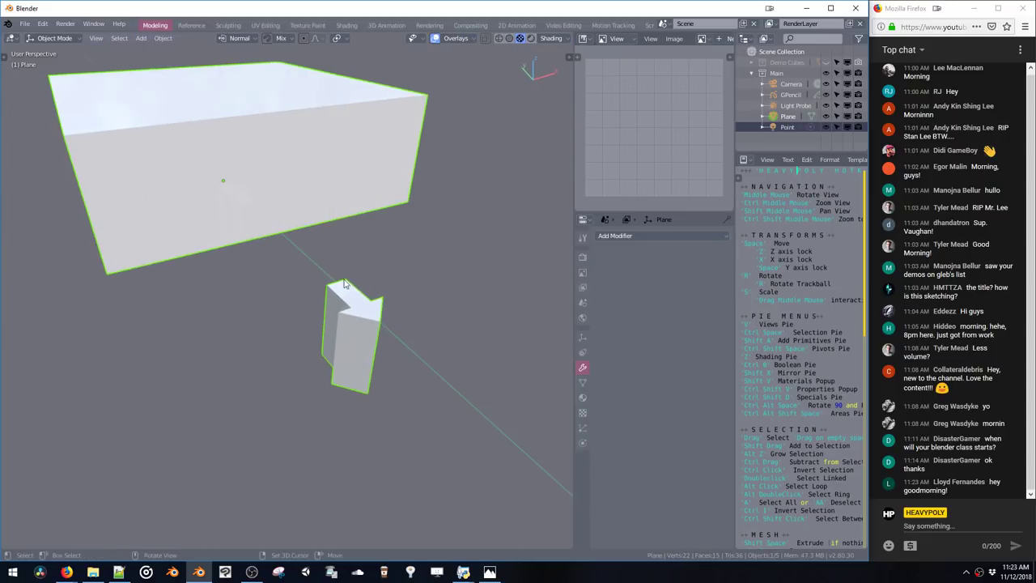
Reopen the recent file BikeStorefrontNight_EEVEE_Soft.blend
left_click(25, 24)
mouse_move(77, 61)
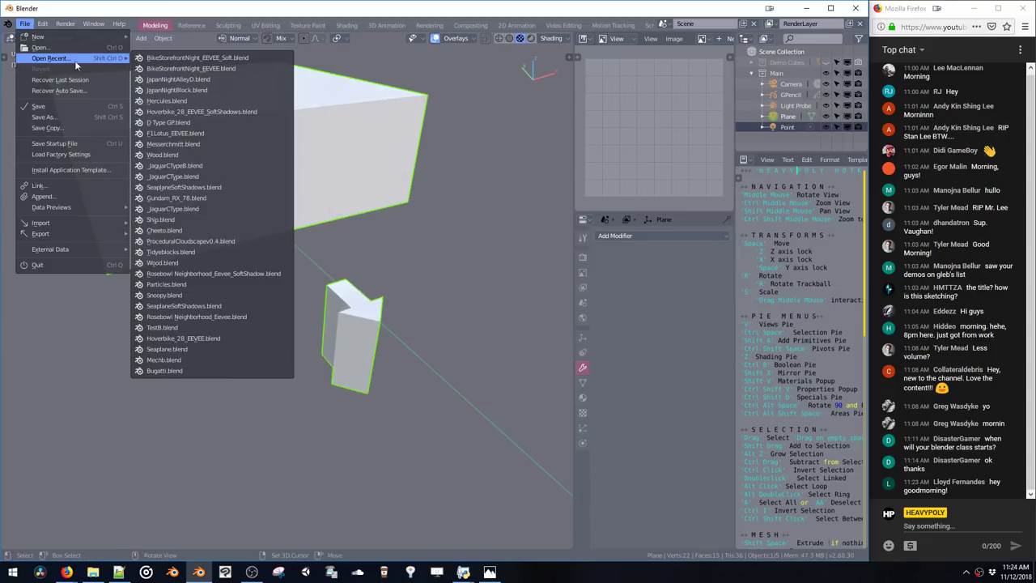
left_click(154, 58)
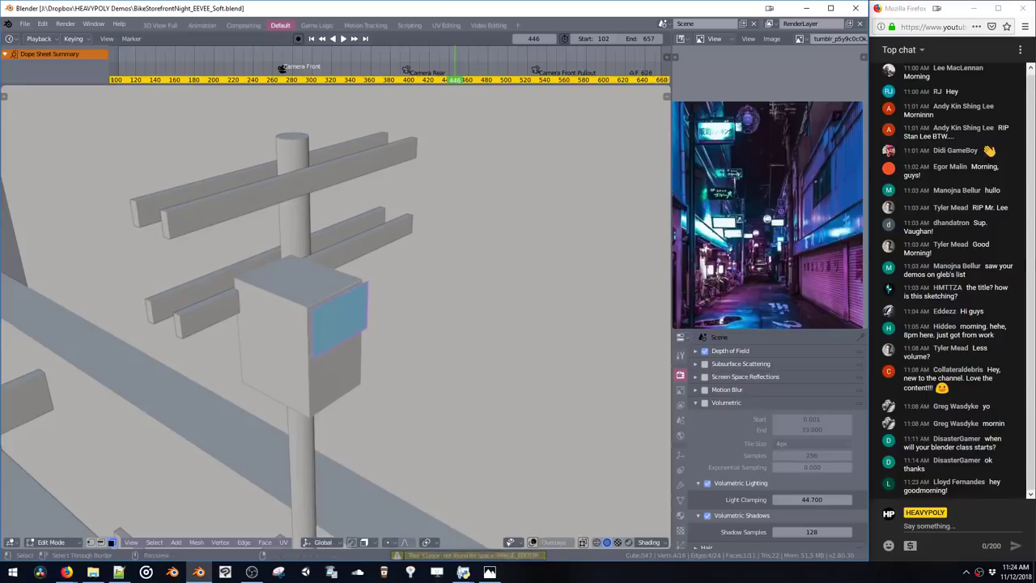
Offset the duplicated face away from the pole box with Shrink/Fatten and bring it back closer
key("alt+s")
left_click(339, 292)
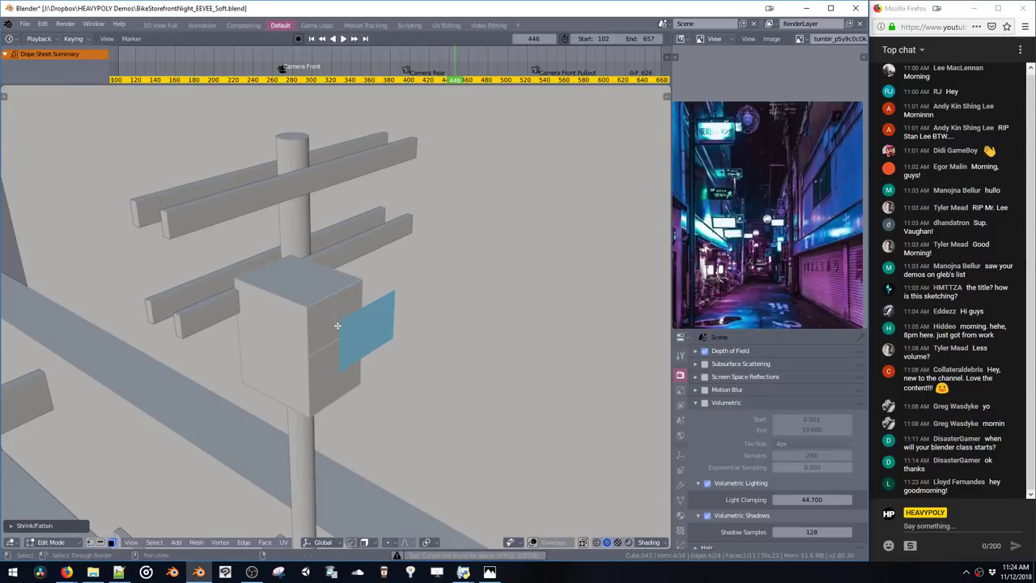
key("alt+s")
left_click(340, 371)
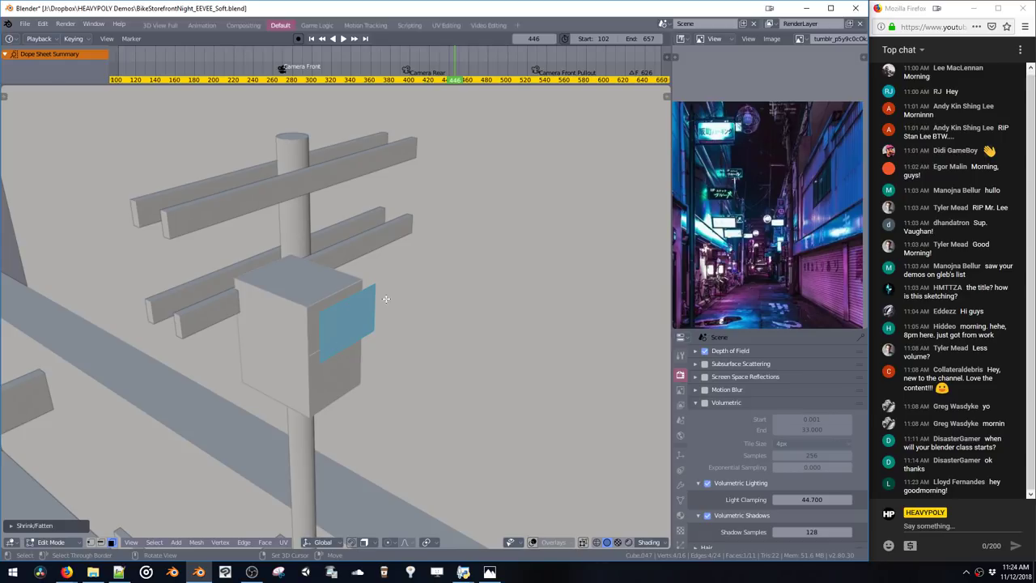
middle_click_drag(386, 298, 363, 312, "shift")
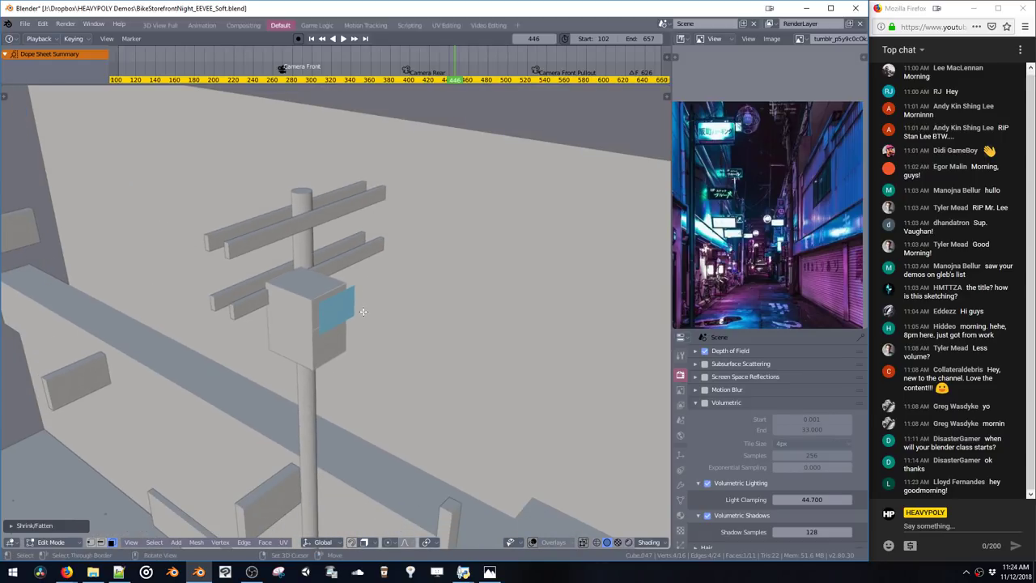
Search the user preferences keymap for "shrink" and disable the Extrude Region and Shrink/Fatten entry
key("ctrl+alt+u")
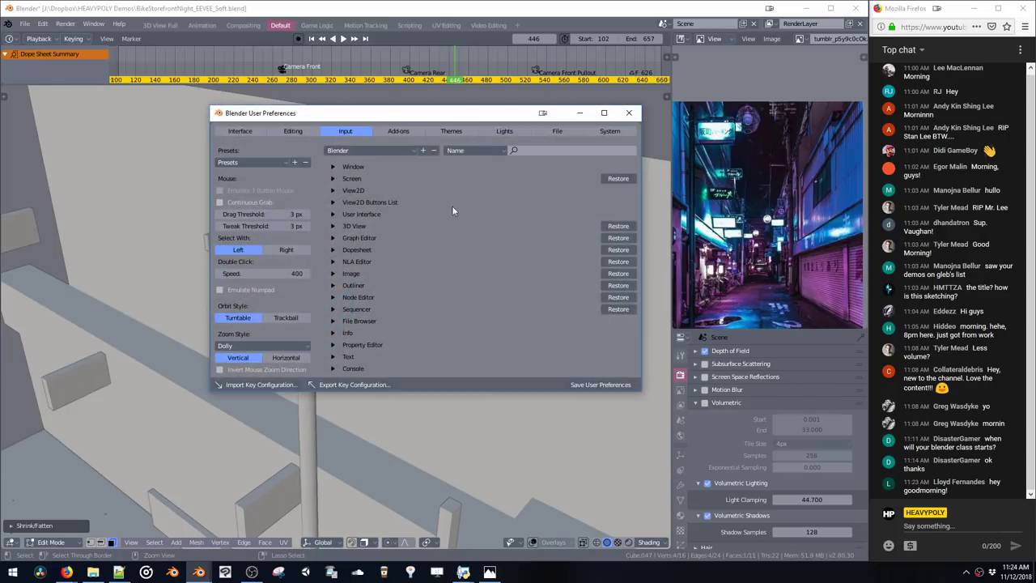
left_click(544, 152)
type("shrink")
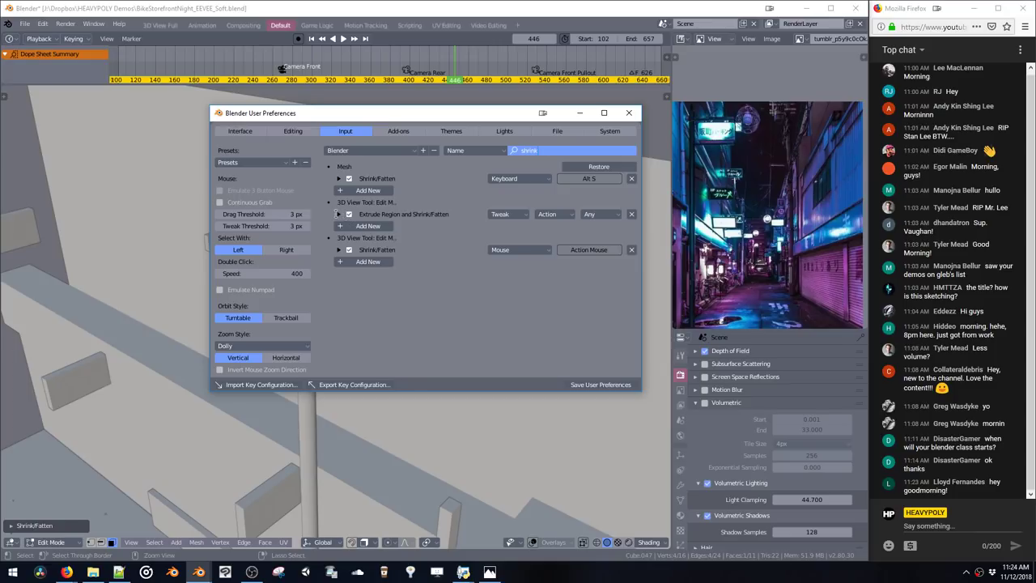
left_click(341, 215)
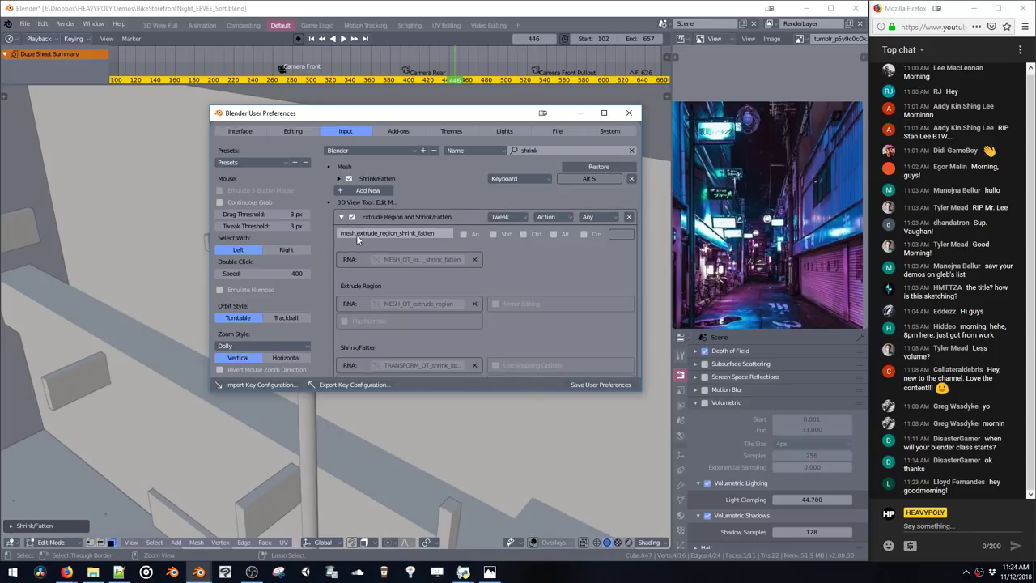
left_click(342, 217)
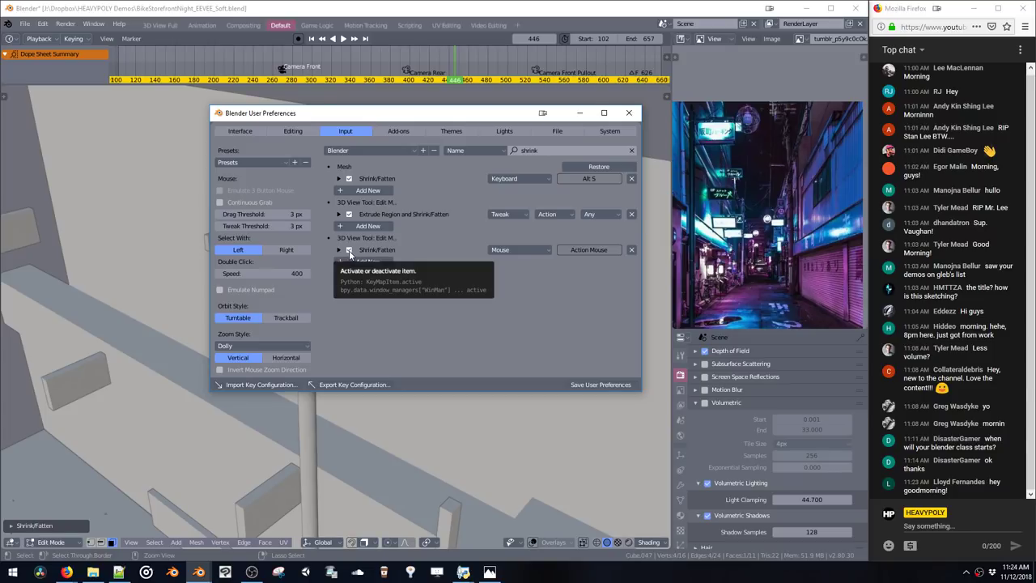
left_click(347, 250)
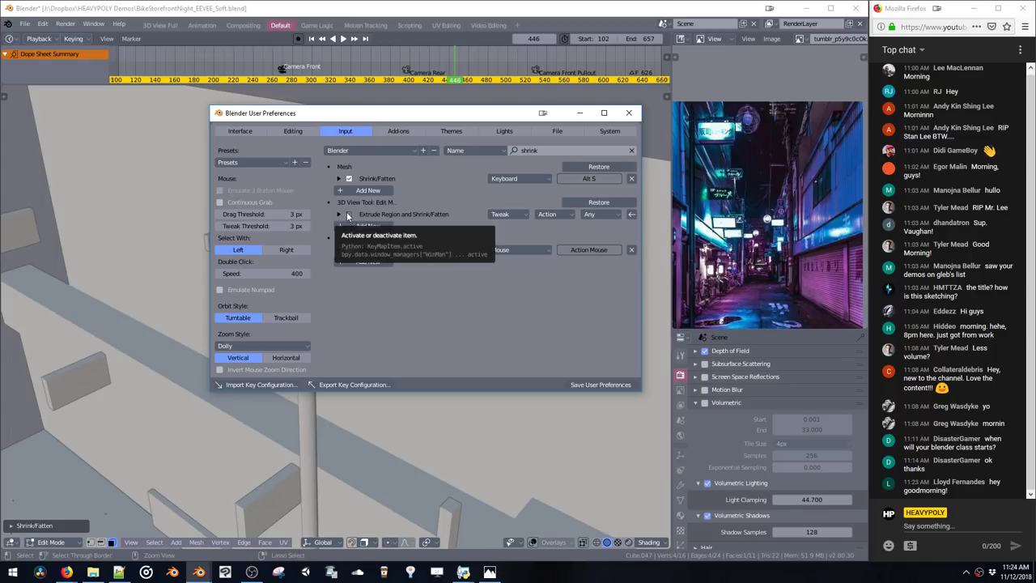
left_click(350, 215)
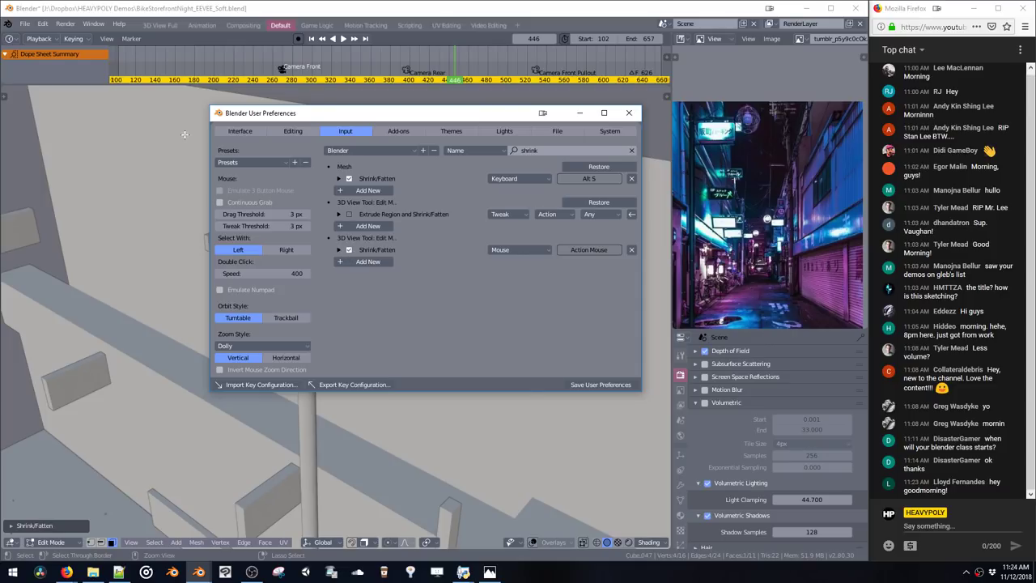
Test Shrink/Fatten again on the duplicated face in front of the pole box
left_click(151, 124)
key("alt+s")
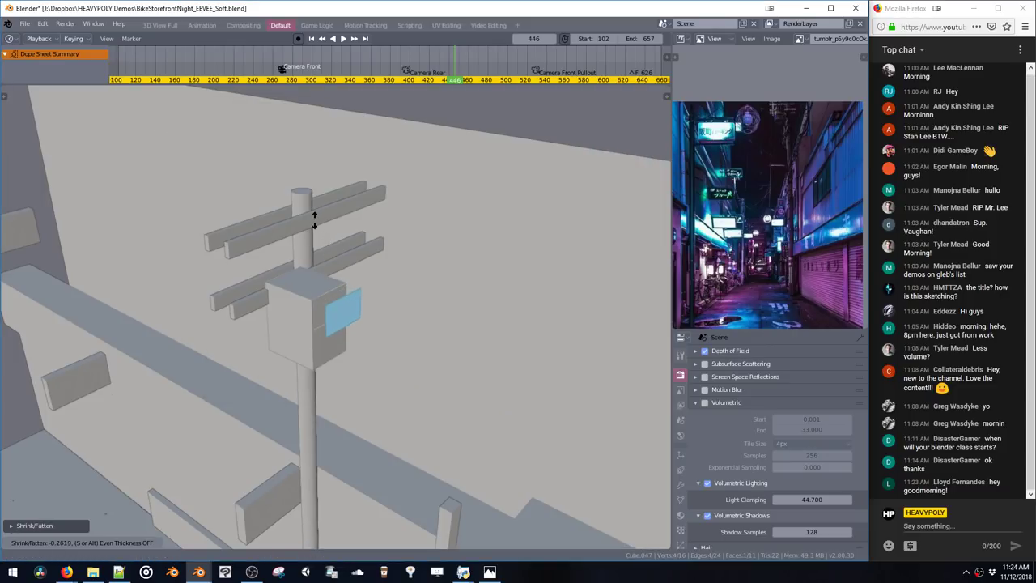
left_click(320, 233)
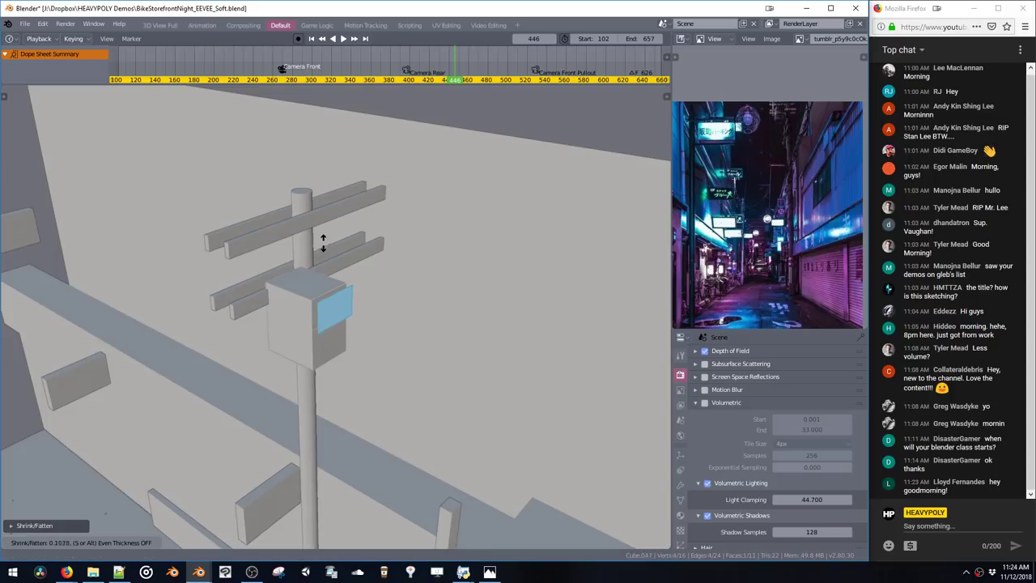
Check the system console for the logged extrude operations and close it
left_click(93, 24)
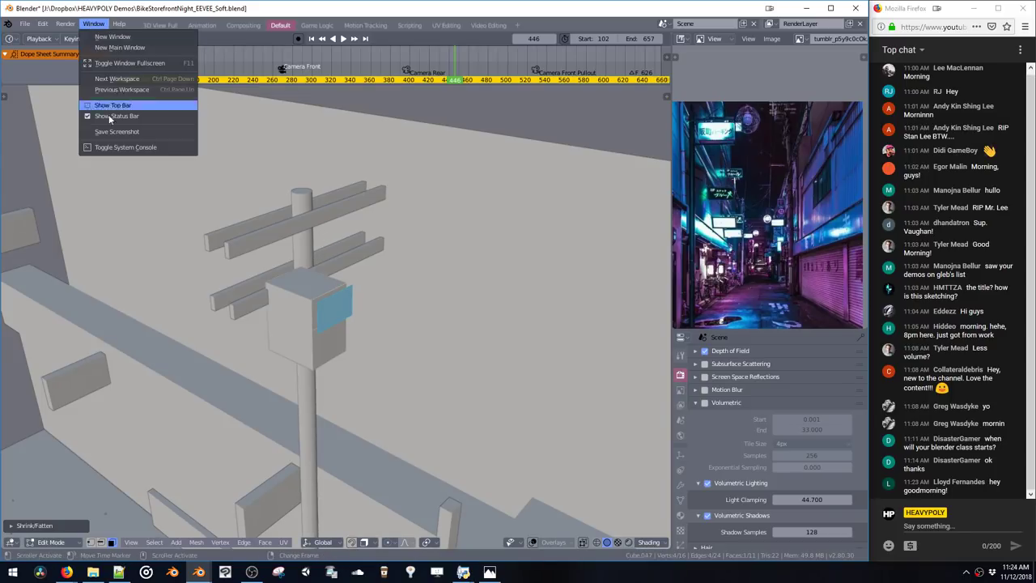
left_click(112, 147)
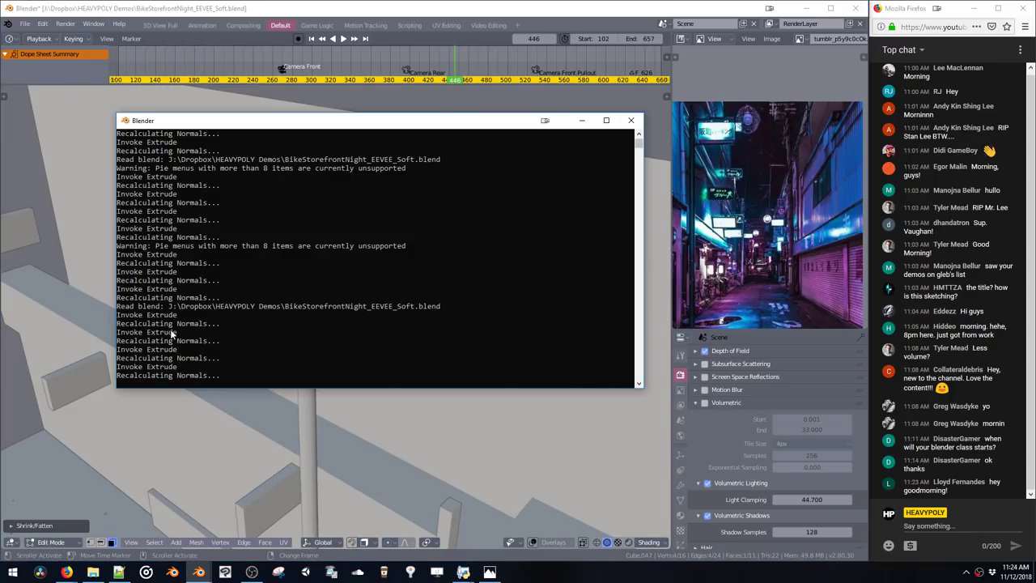
left_click(632, 123)
Switch to the fresh Blender session and open BikeStorefrontNight_EEVEE_Soft.blend from the HEAVYPOLY Demos folder
left_click(199, 571)
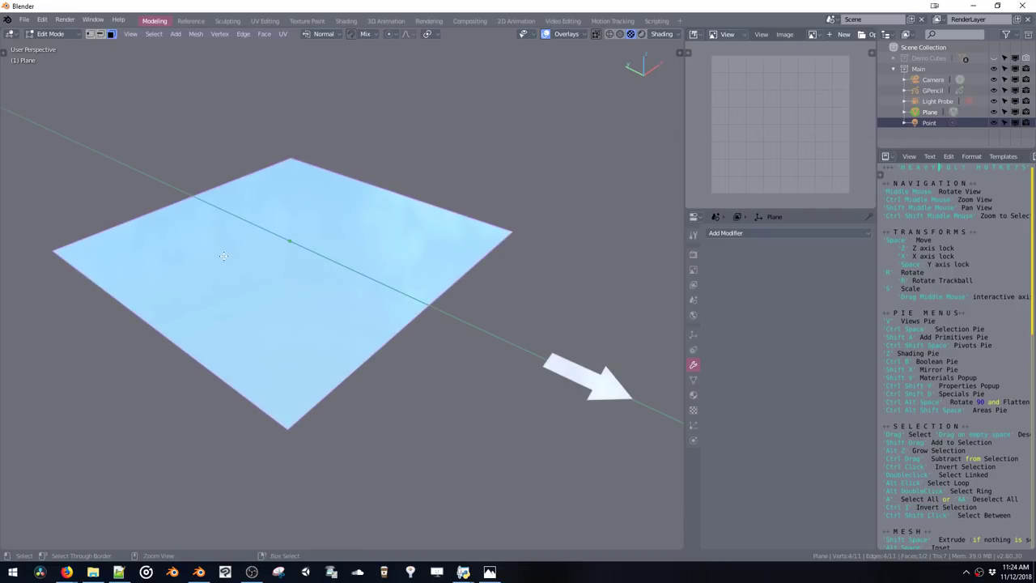
key("ctrl+s")
left_click(217, 202)
left_click(161, 163)
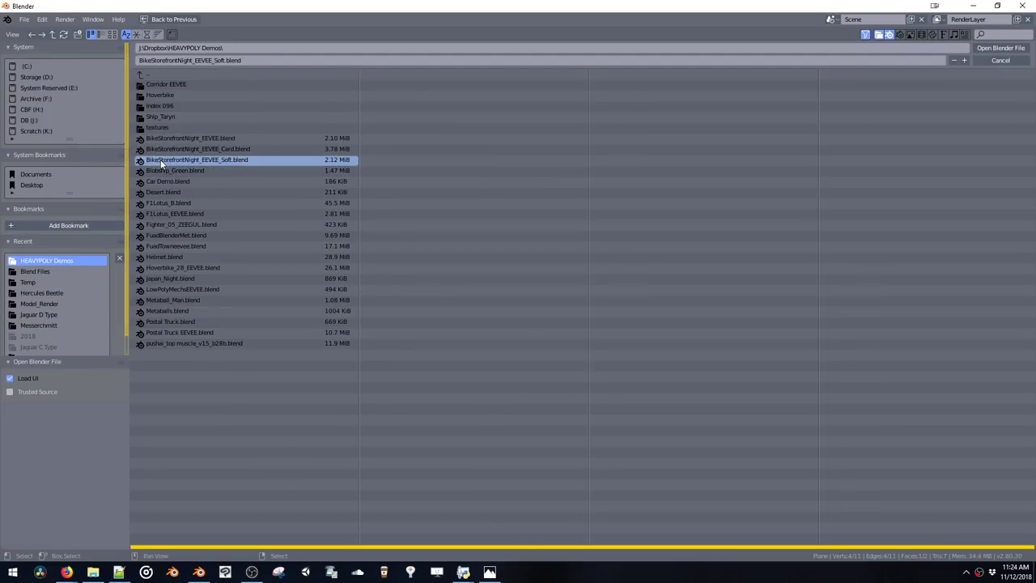
double_click(161, 161)
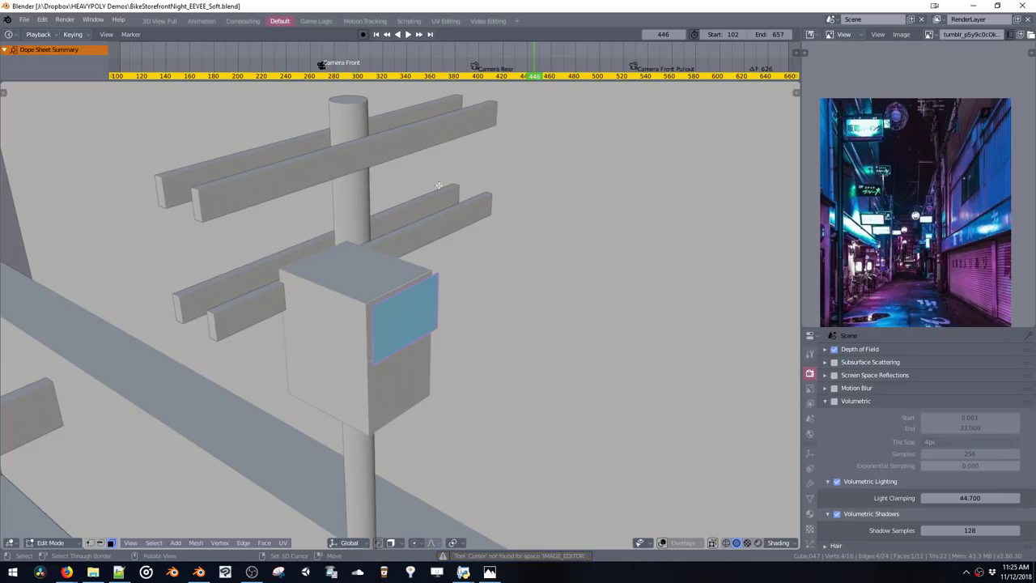
Set Proportional Editing to Disable
middle_click_drag(438, 186, 435, 314, "ctrl")
left_click(418, 543)
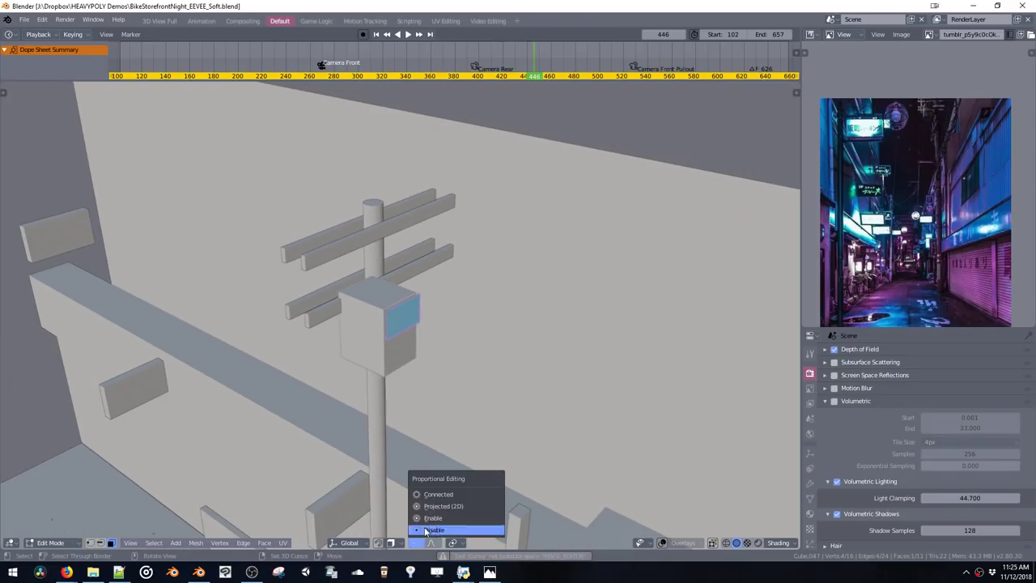
left_click(425, 532)
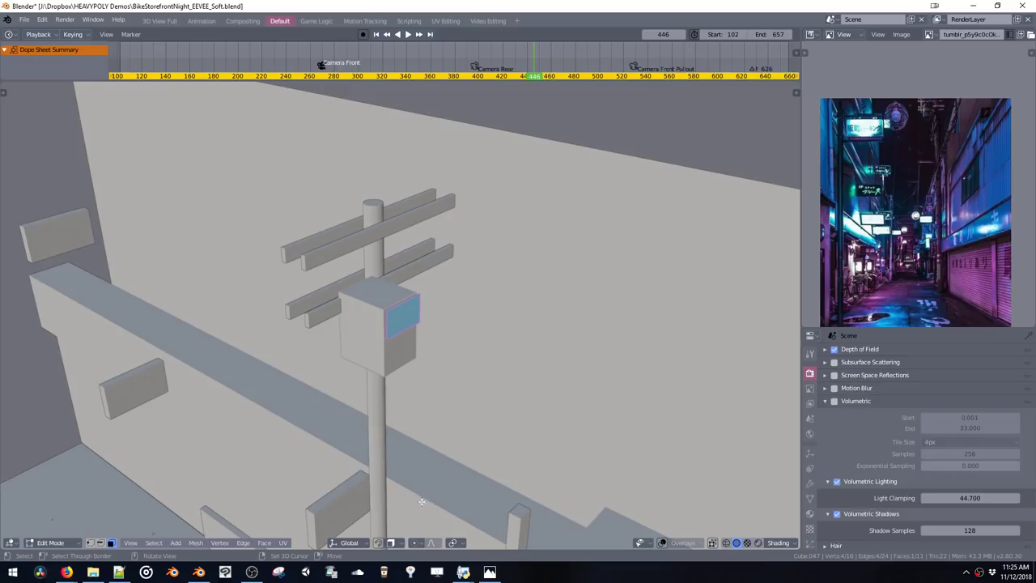
left_click(417, 543)
left_click(418, 530)
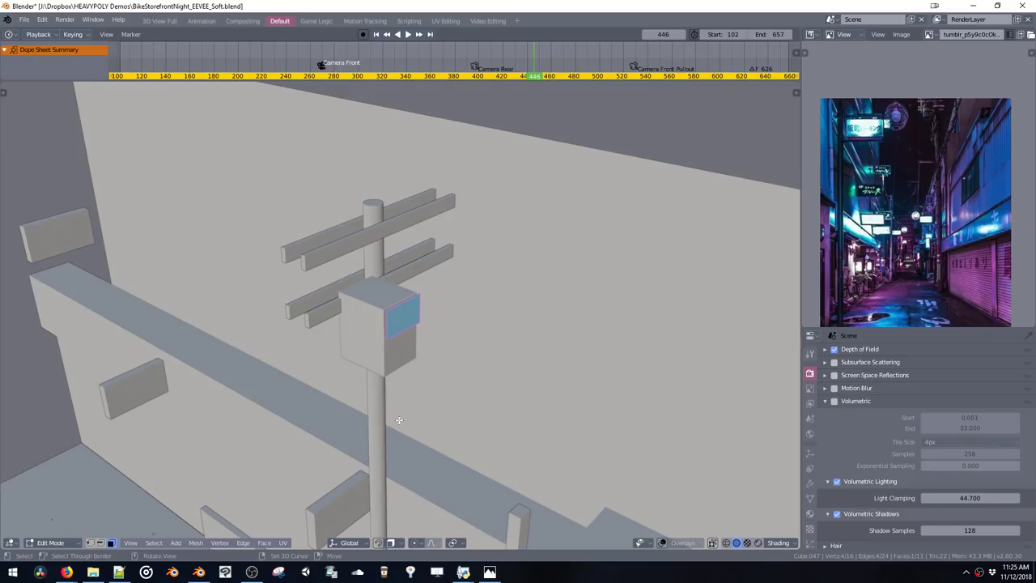
Try to offset the upper half of the pole box's adjacent side face with Shrink/Fatten
left_click(359, 316)
key("alt+s")
left_click(341, 347)
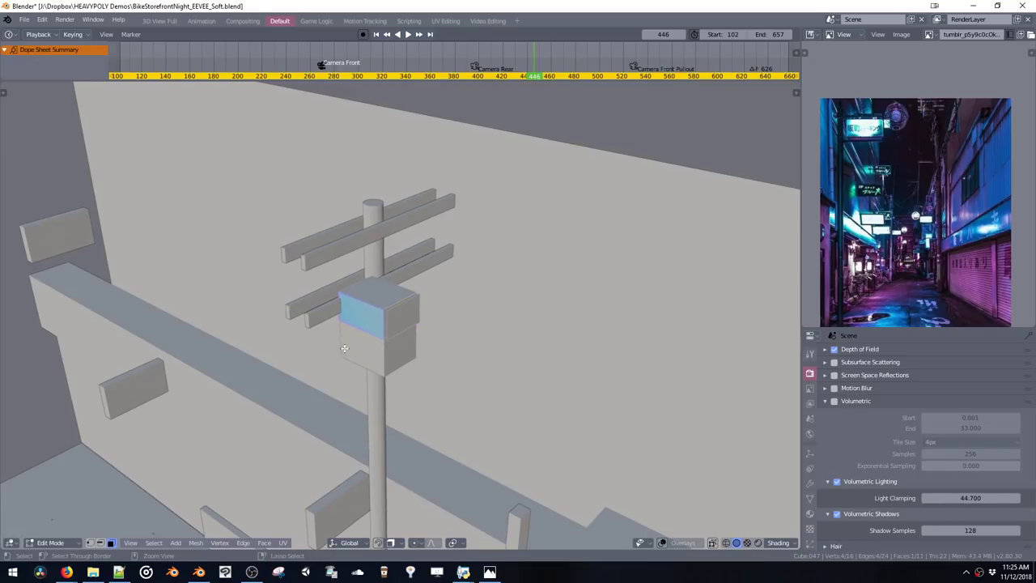
Duplicate the selected side face beside the pole box and delete the copy
key("shift+d")
left_click(438, 372)
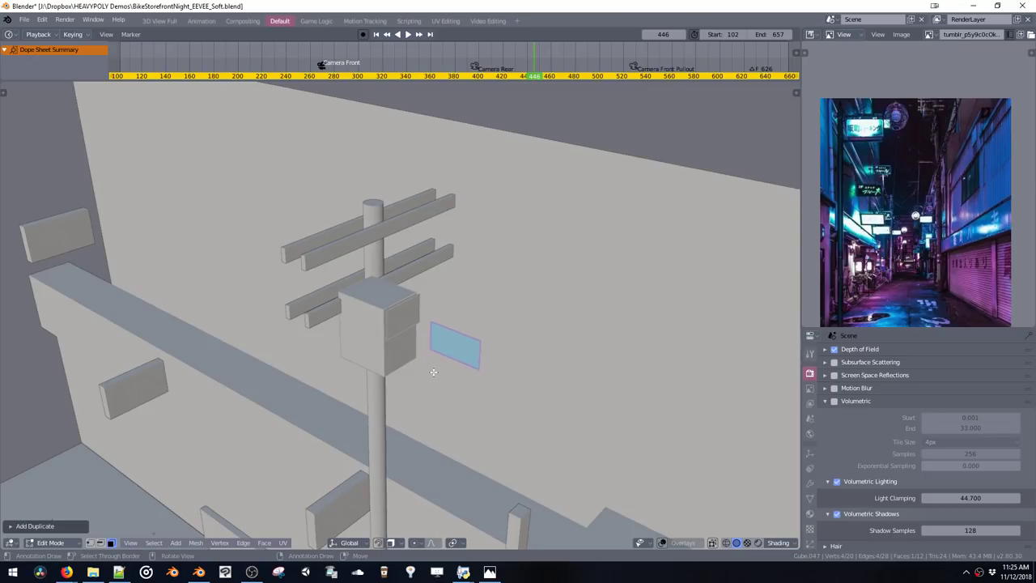
key("x")
Select all of the pole box's geometry and shift it slightly along the Z and X axes
middle_click_drag(437, 370, 429, 416)
scroll(450, 323, "down", 3)
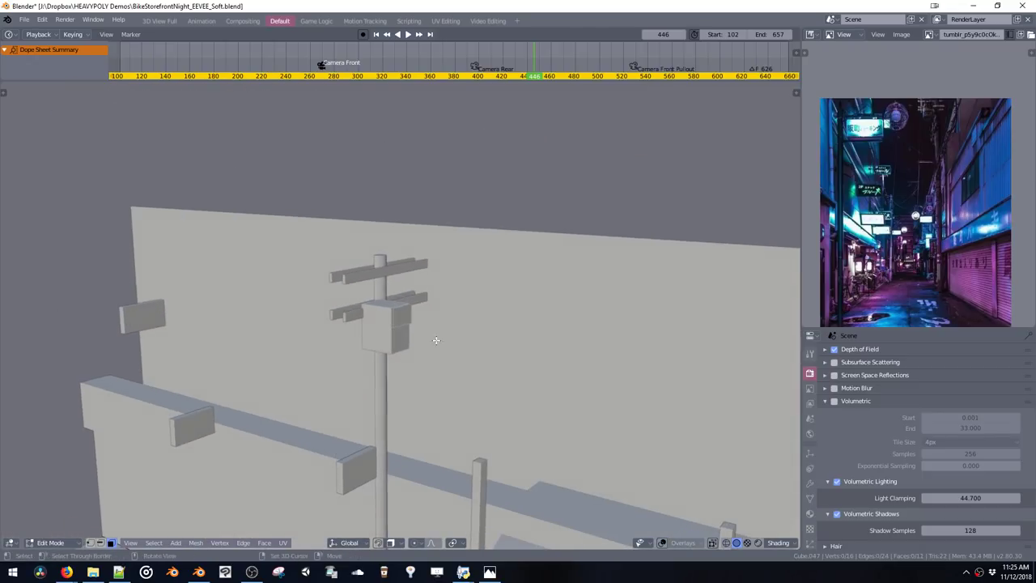
key("space")
left_click(470, 318)
left_click_drag(288, 254, 445, 376)
key("g")
key("z")
left_click(430, 364)
key("g")
key("x")
left_click(435, 365)
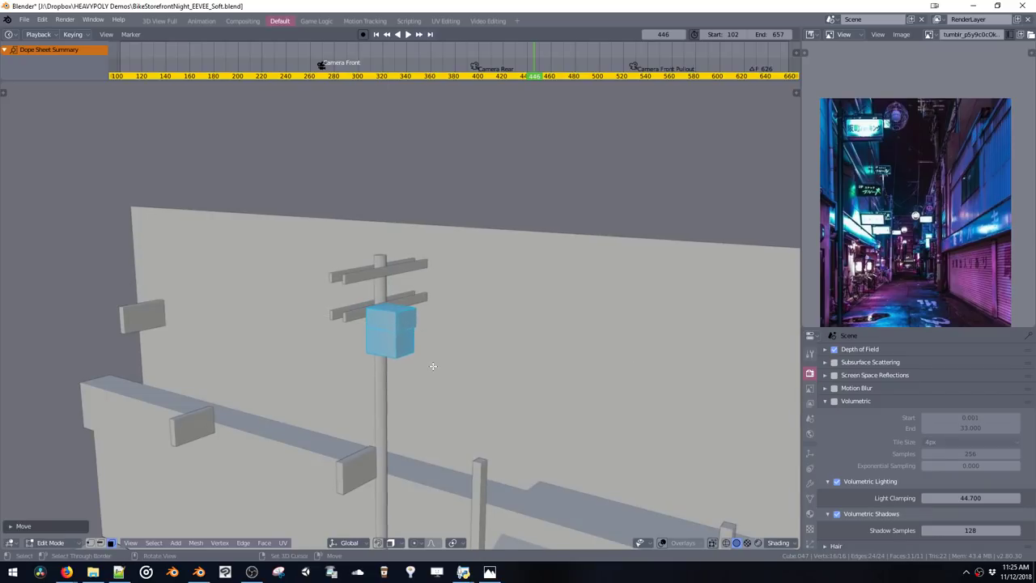
Leave the pole box's Edit Mode and show the whole street scene in rendered shading
mouse_move(433, 366)
middle_mouse_down()
mouse_move(464, 310)
mouse_move(423, 369)
mouse_move(405, 232)
mouse_move(411, 370)
mouse_move(361, 266)
middle_mouse_up()
key("Tab")
key("z")
left_click(457, 310)
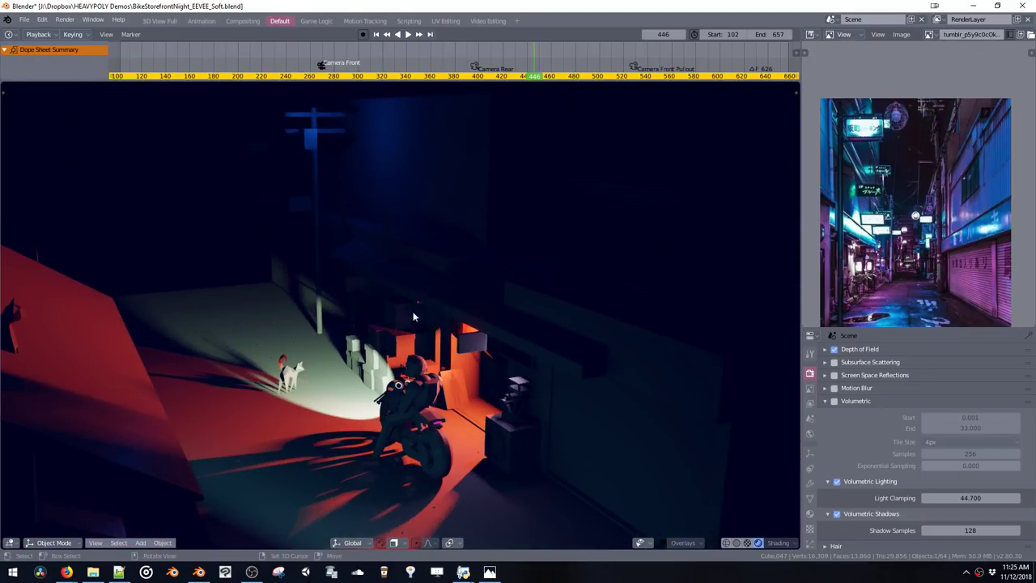
middle_click_drag(416, 315, 404, 345)
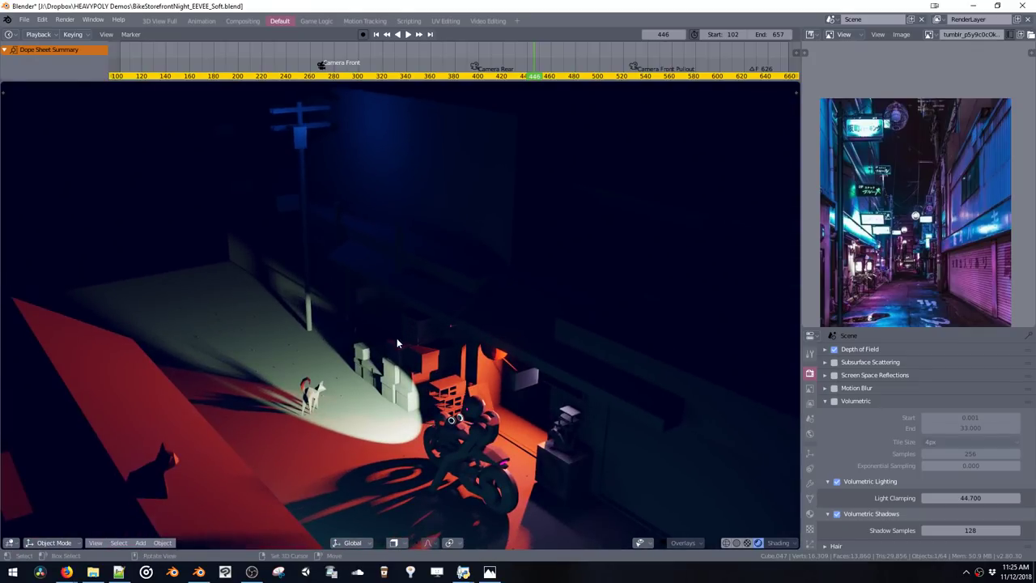
Switch to File Explorer and open Dropbox's _Workshops > Blender > Japan Night Alley folder of reference photos
left_click(93, 573)
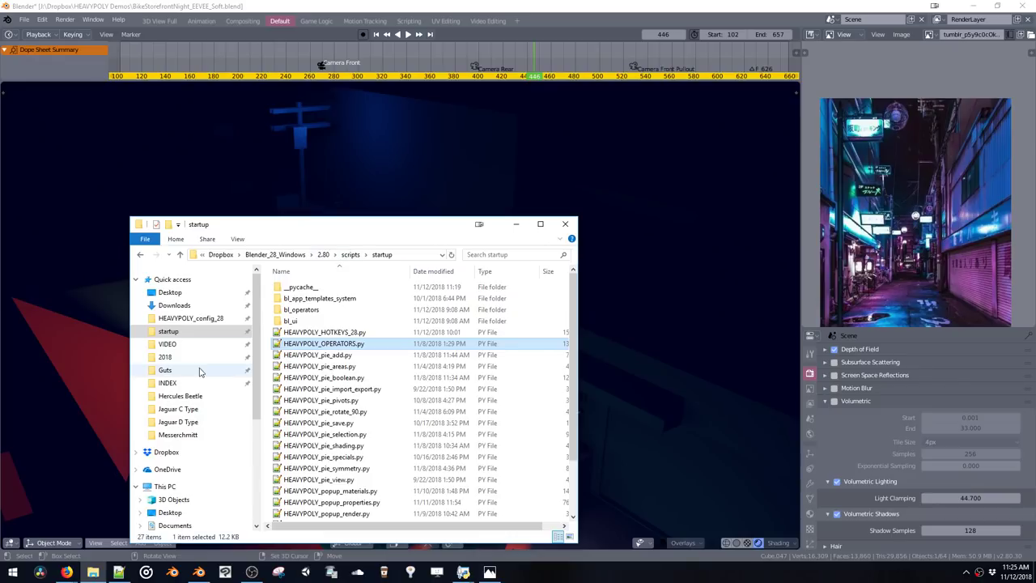
left_click(326, 254)
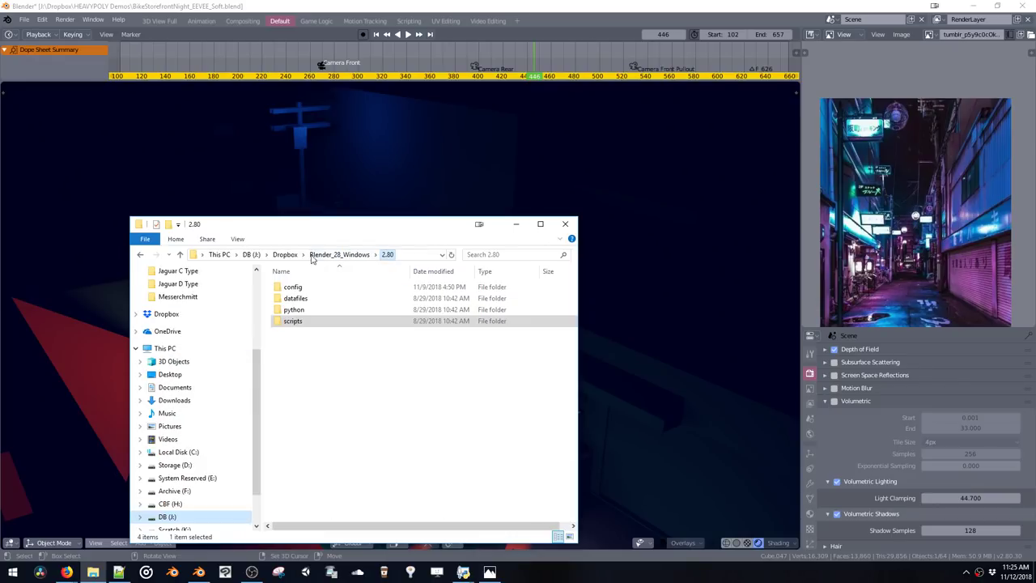
left_click(336, 254)
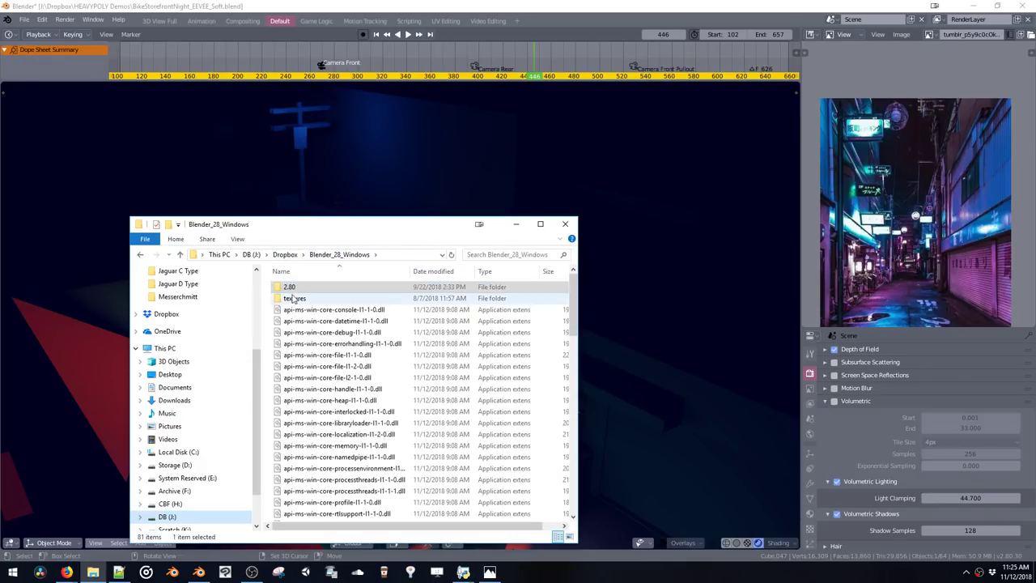
left_click(287, 254)
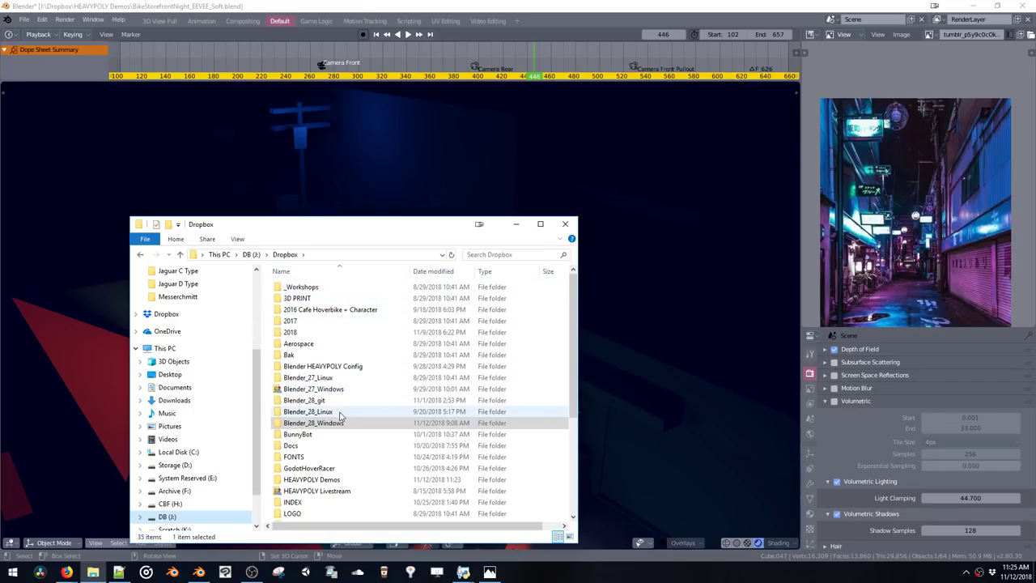
double_click(320, 287)
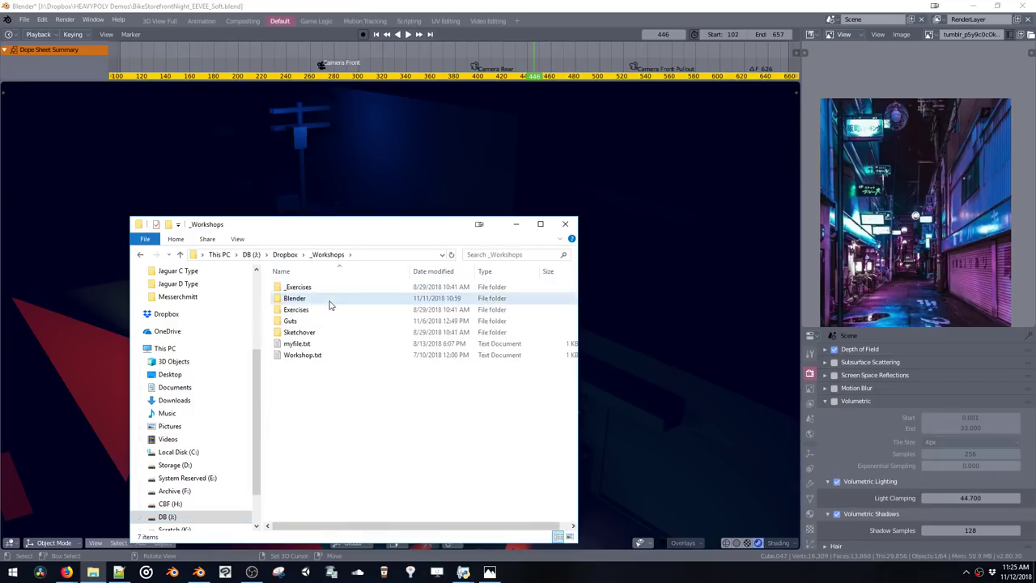
double_click(329, 298)
scroll(337, 348, "down", 1)
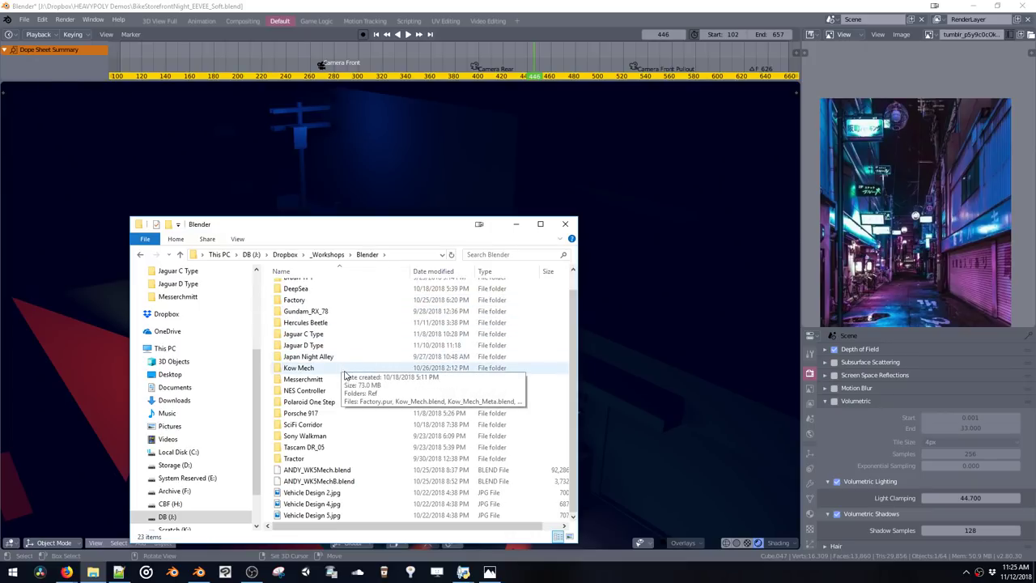
double_click(389, 360)
scroll(511, 394, "down", 5)
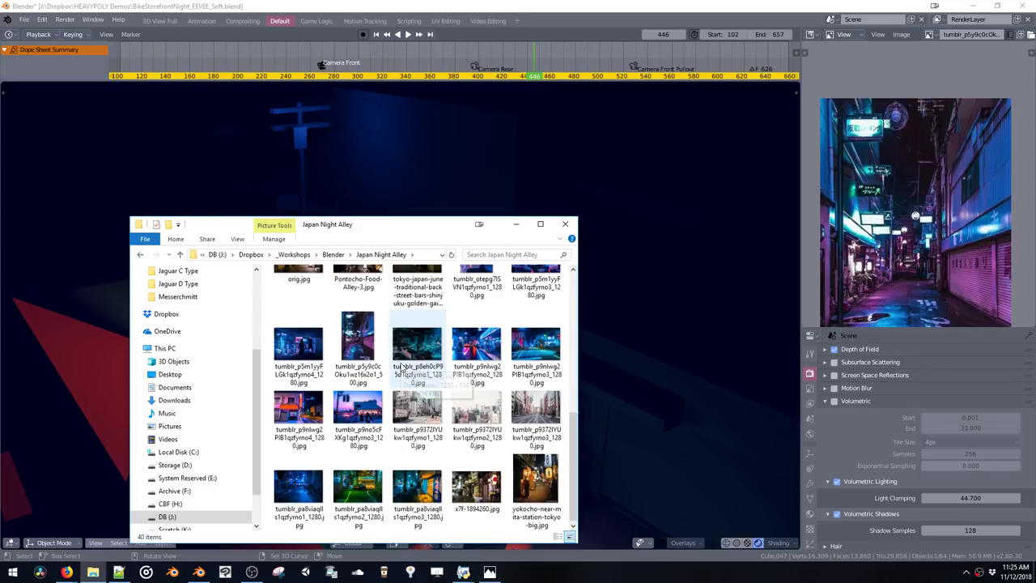
Examine the alley photos yokocho-near-mita-station-tokyo-big.jpg and x7f-1894260.jpg at full size, closing each one
left_click(547, 487)
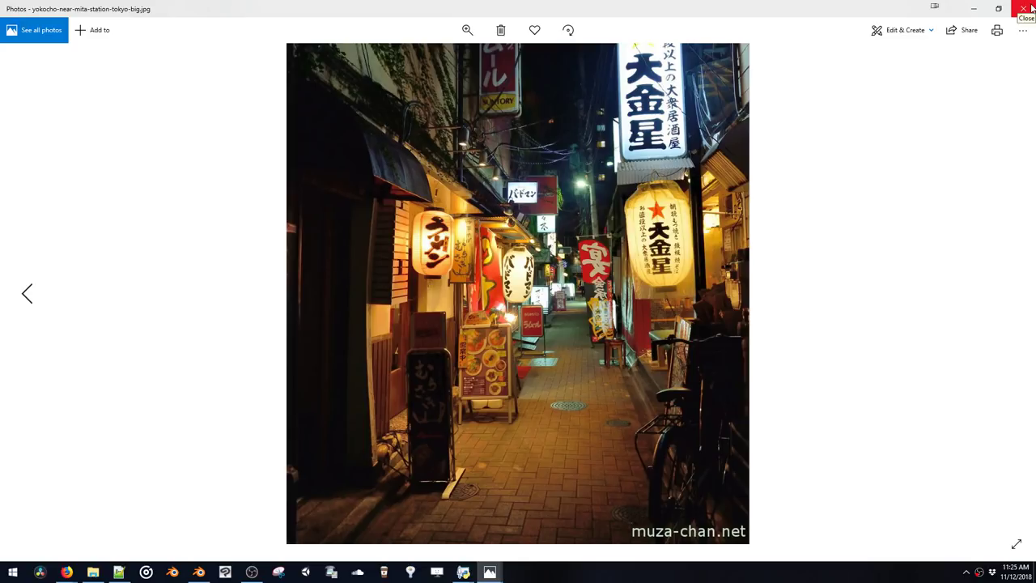
left_click(1026, 8)
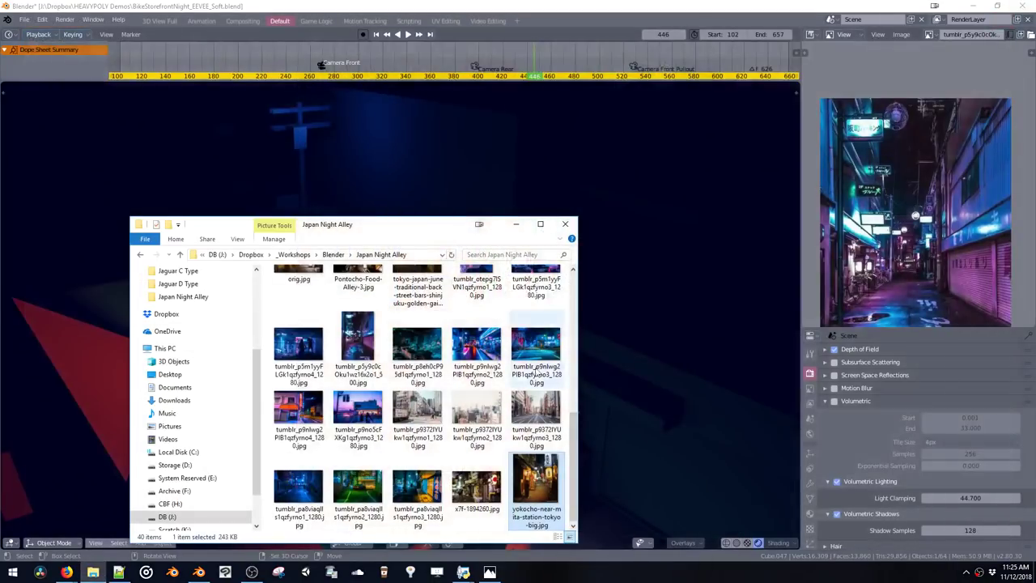
double_click(474, 488)
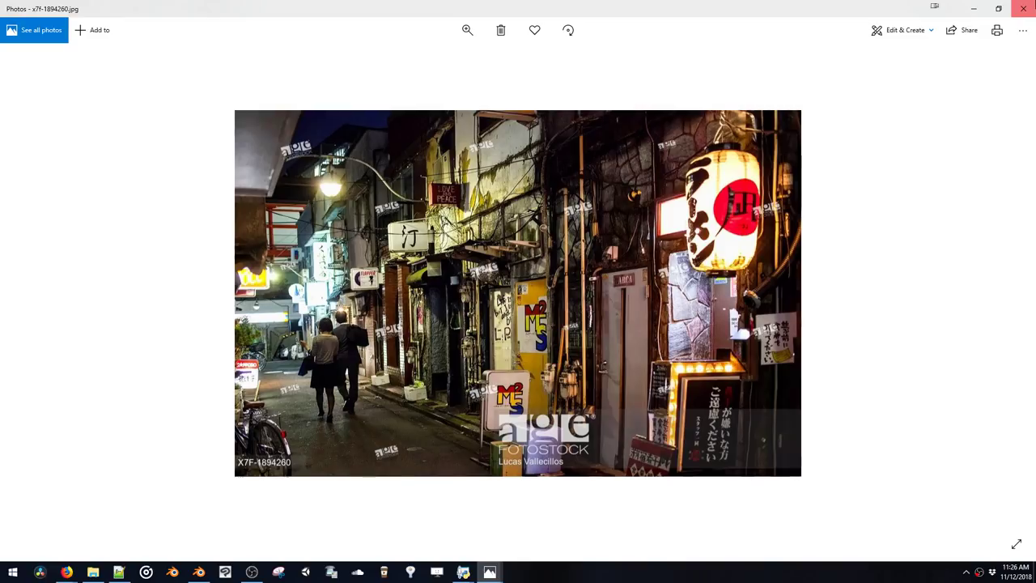
left_click(1023, 8)
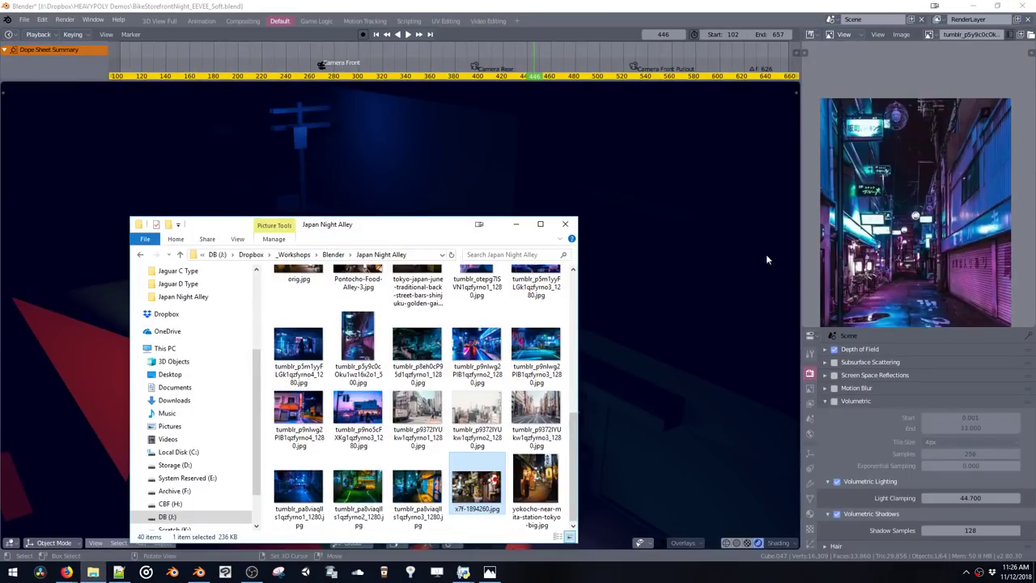
Load x7f-1894260.jpg from the Japan Night Alley folder into Blender's Image Editor, replacing the current reference photo
left_click(943, 80)
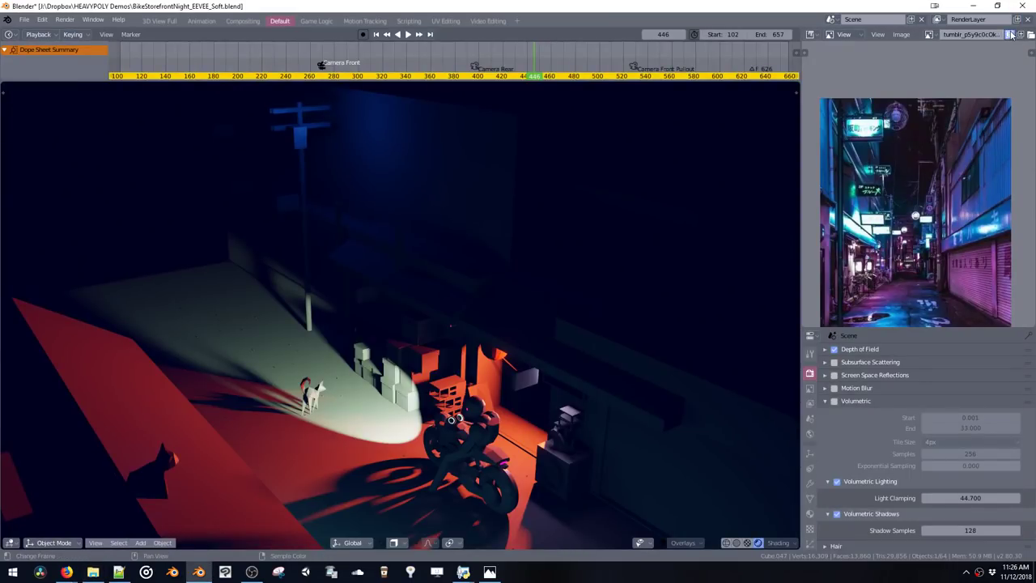
left_click(93, 571)
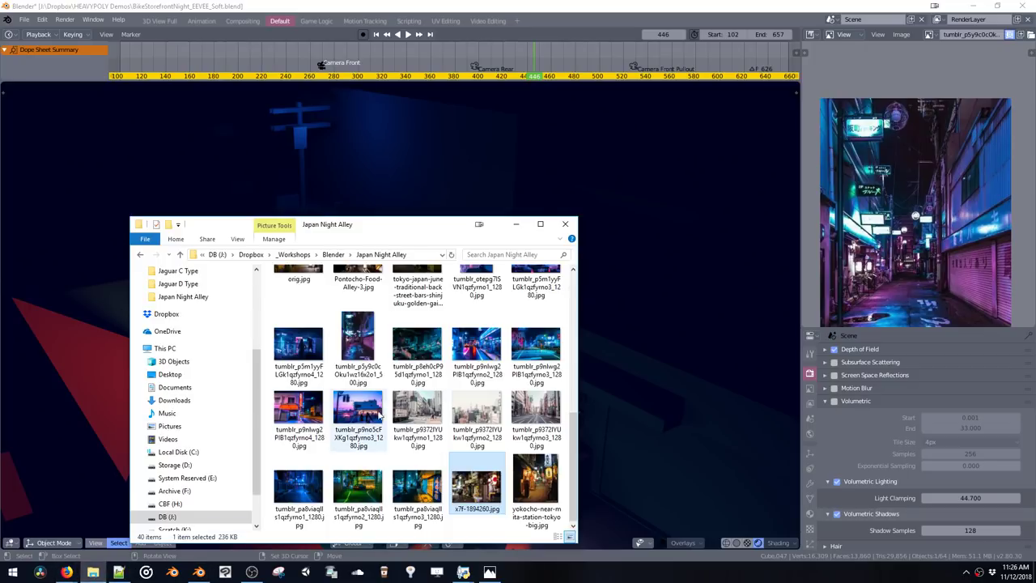
left_click_drag(873, 171, 876, 173)
scroll(887, 191, "down", 3)
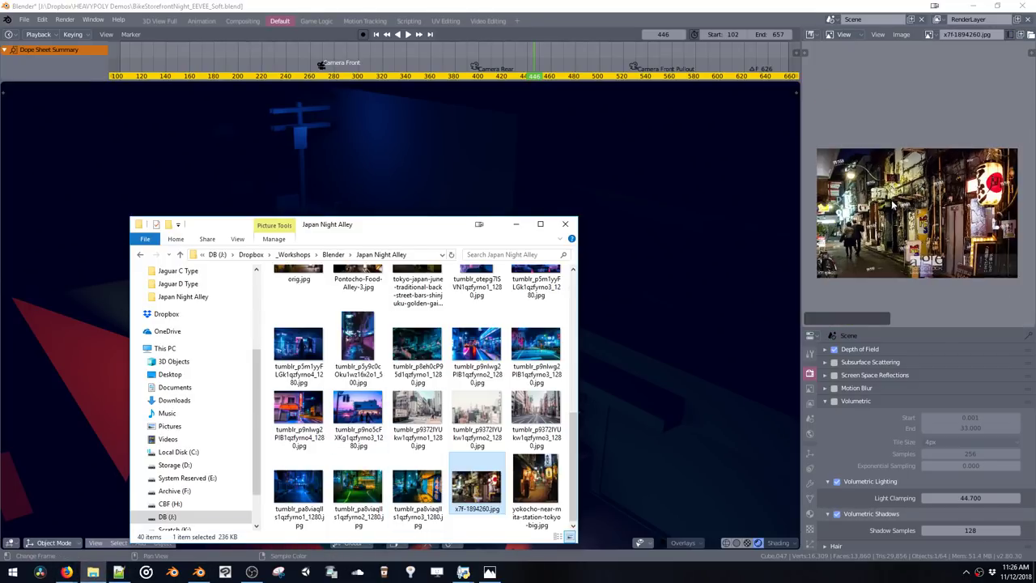
mouse_move(891, 207)
middle_mouse_down()
mouse_move(895, 188)
mouse_move(889, 196)
middle_mouse_up()
scroll(890, 196, "up", 2)
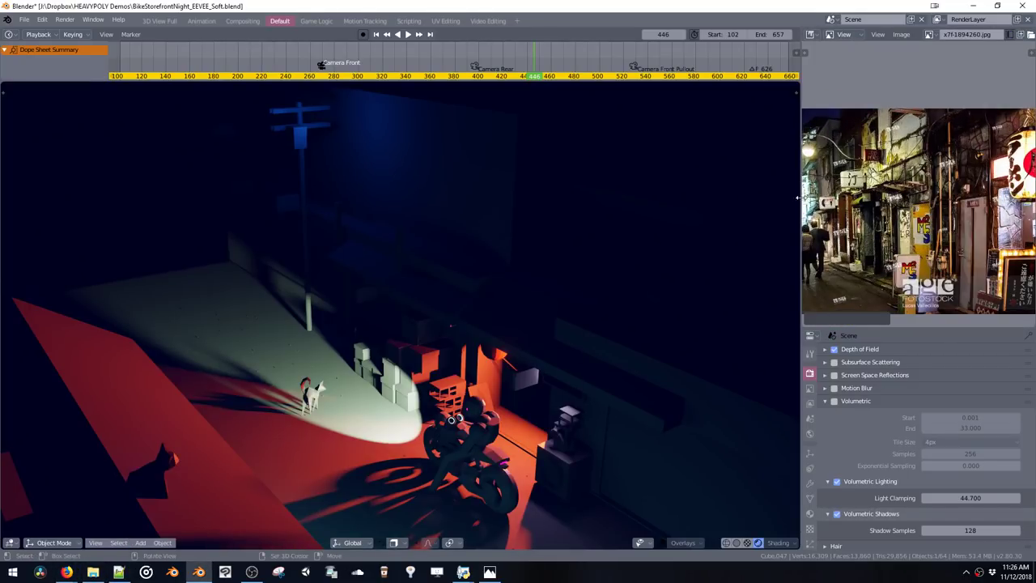
Widen the reference image area against the 3D viewport and enlarge the alley photo to fill it
left_click_drag(801, 203, 682, 203)
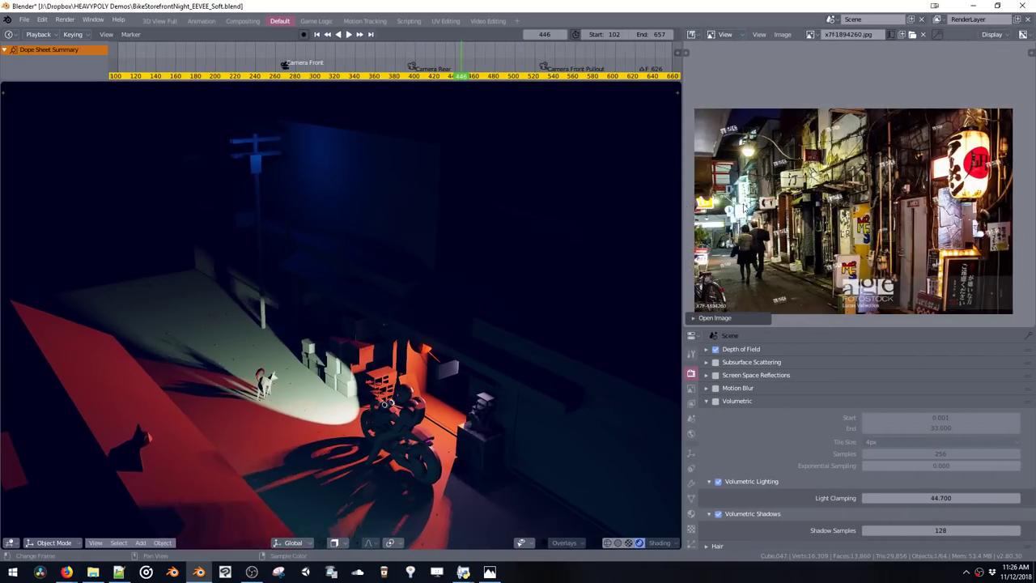
scroll(769, 216, "up", 1)
middle_click_drag(771, 210, 773, 178)
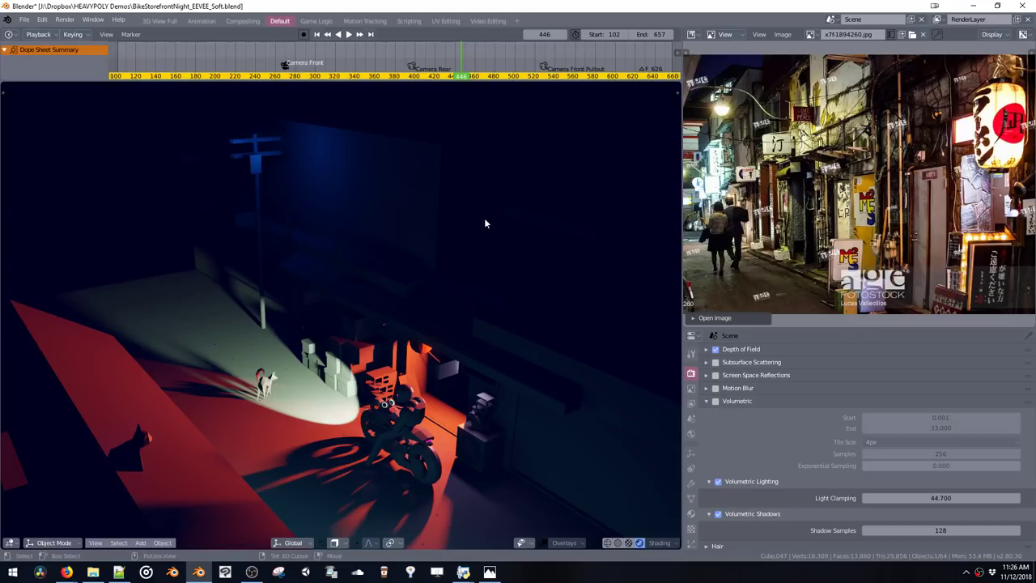
Turn the Properties editor into a second Image Editor and load Pontocho-Food-Alley-3.jpg from the folder into it
key("ctrl+shift+alt+space")
left_click(709, 378)
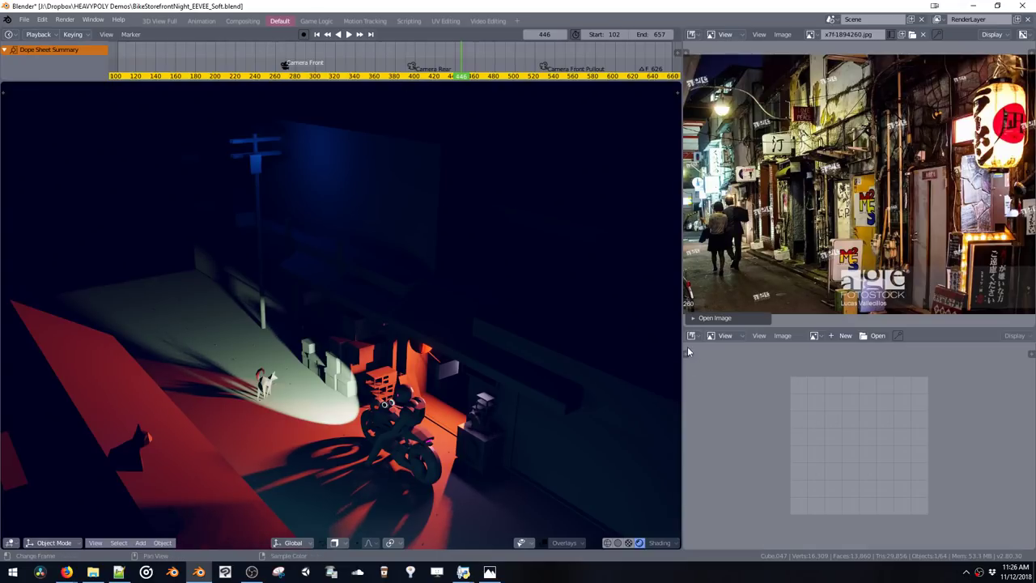
left_click(93, 572)
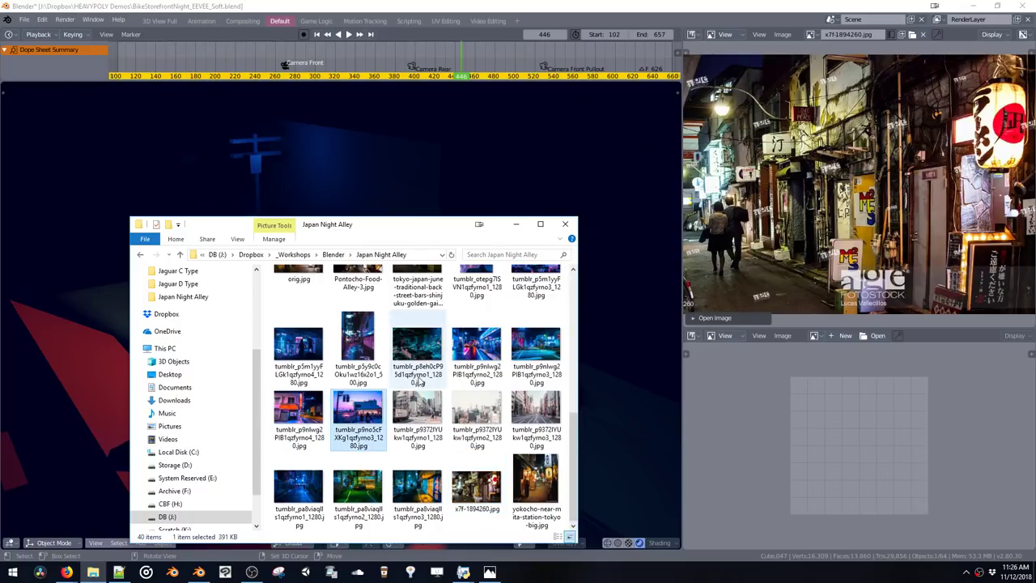
left_click(471, 361)
left_click(417, 344)
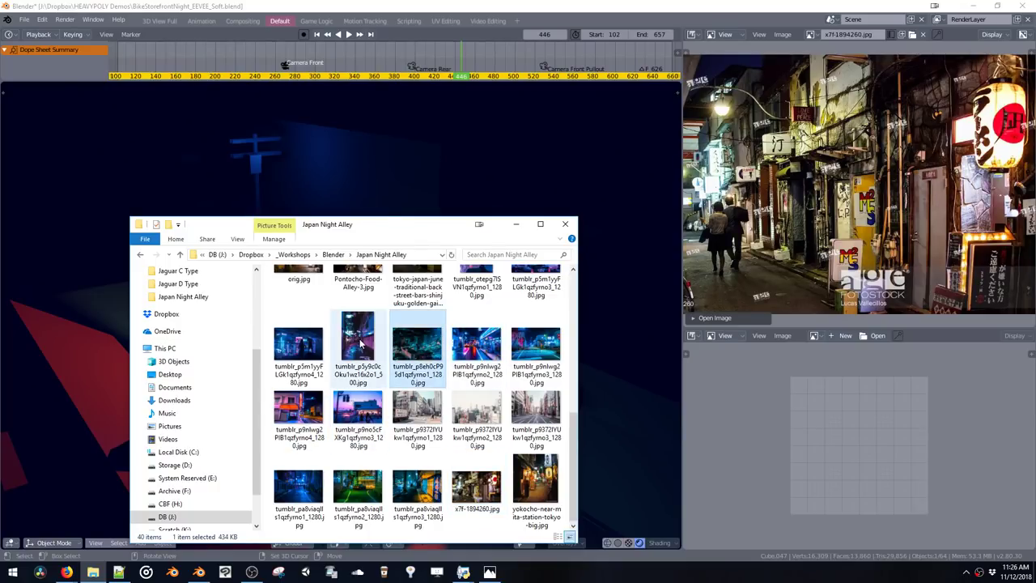
left_click(361, 346)
scroll(390, 362, "up", 2)
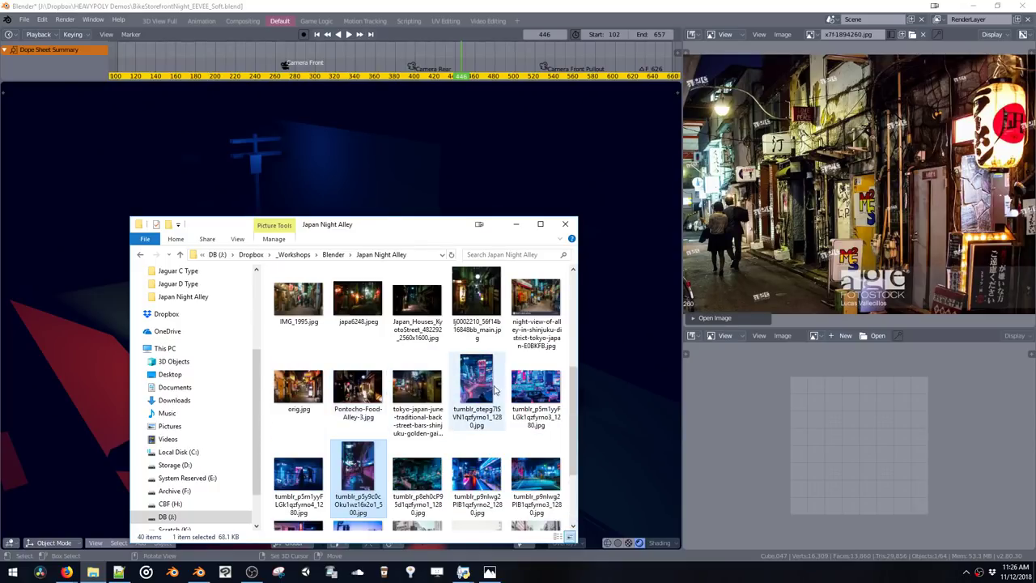
left_click(425, 394)
left_click(366, 395)
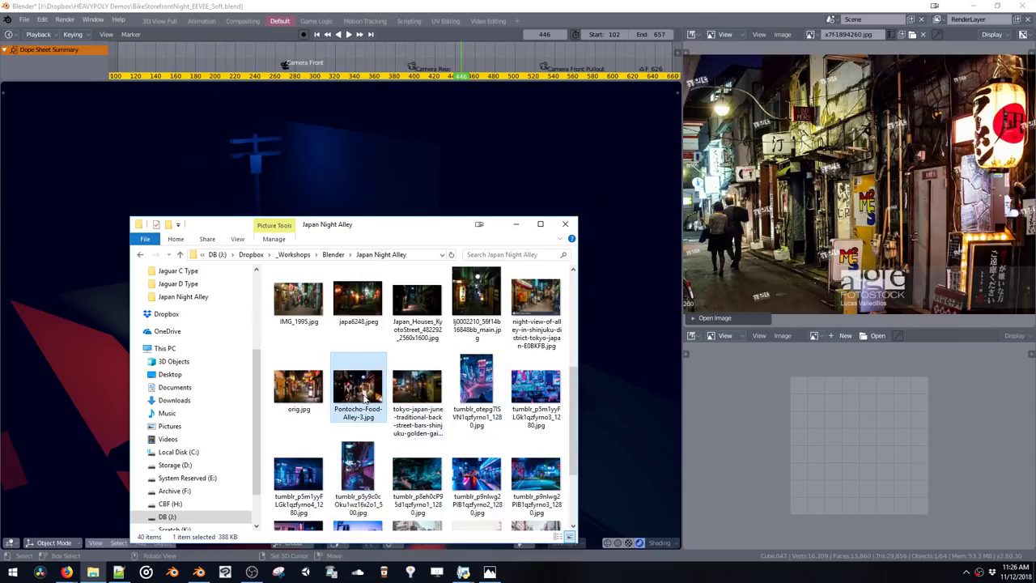
left_click_drag(366, 396, 809, 432)
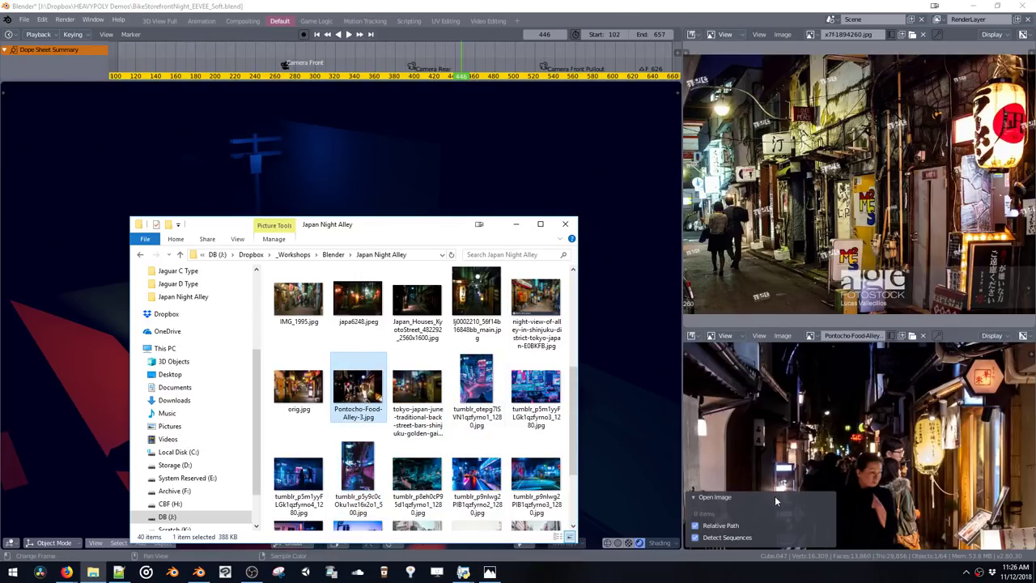
Fit the Pontocho alley photo in its area, make that area slightly taller, and save the Blender file
left_click(775, 499)
scroll(791, 458, "down", 6)
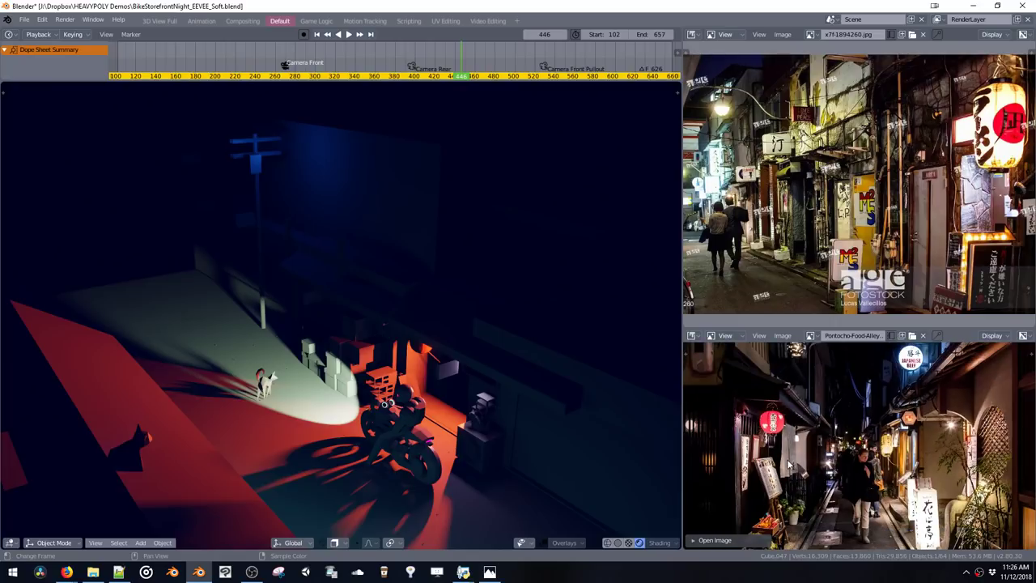
scroll(789, 468, "up", 1)
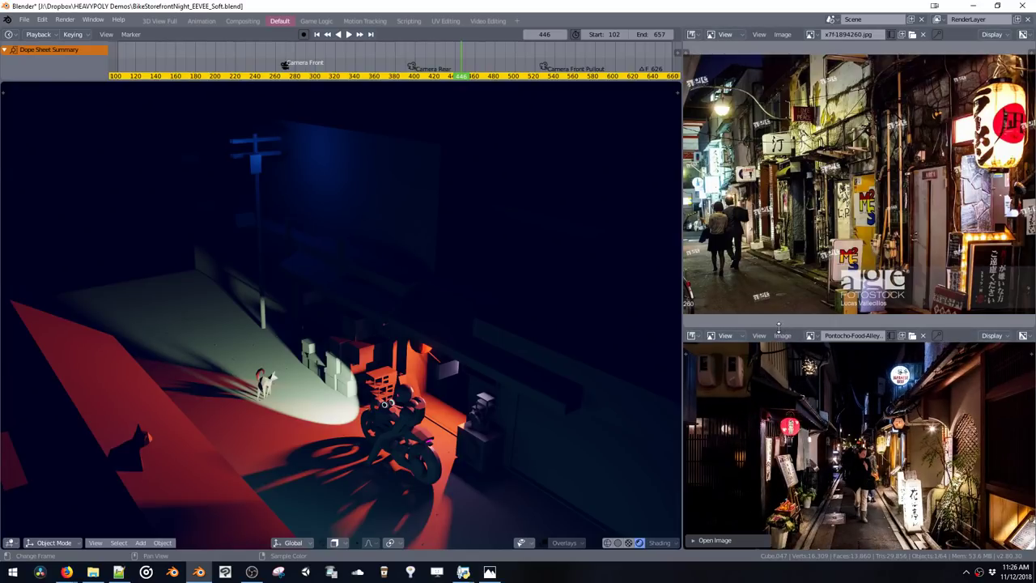
left_click_drag(778, 328, 781, 305)
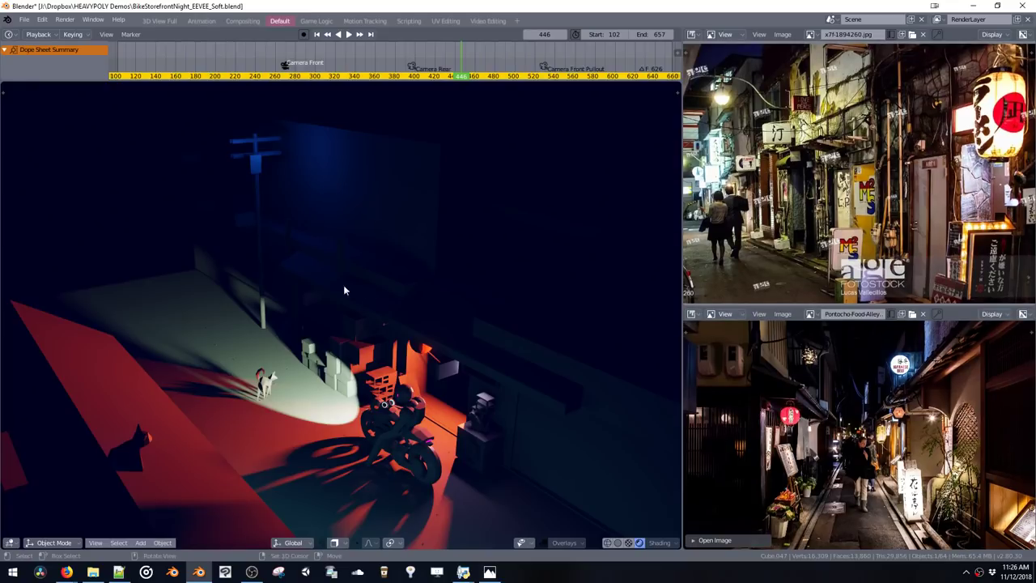
key("ctrl+s")
Add a cylinder mesh at the motorcycle, raise it along Z, and scale it down to about 0.27
middle_click_drag(379, 281, 413, 318)
scroll(439, 306, "up", 4)
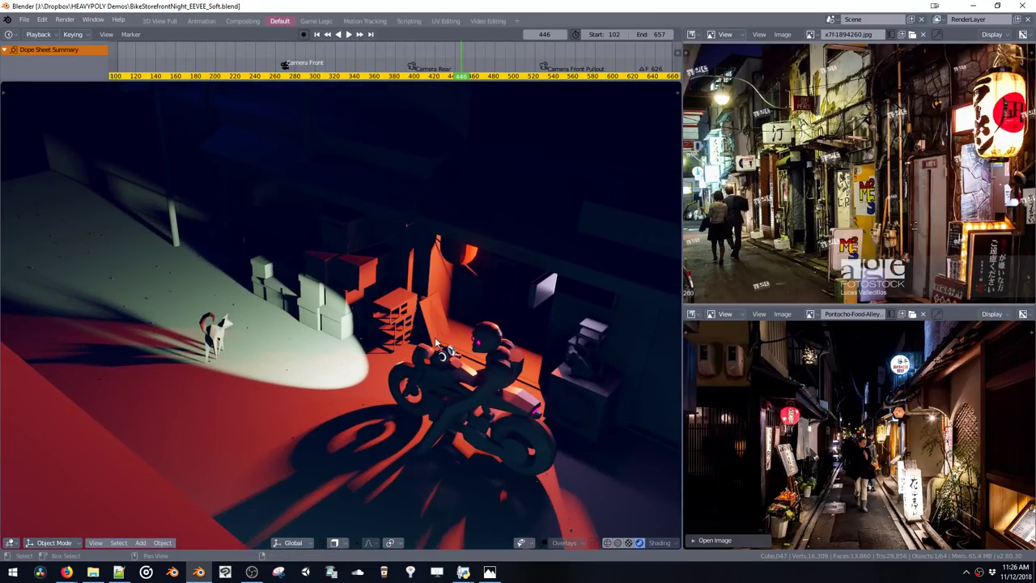
key("shift+a")
mouse_move(402, 351)
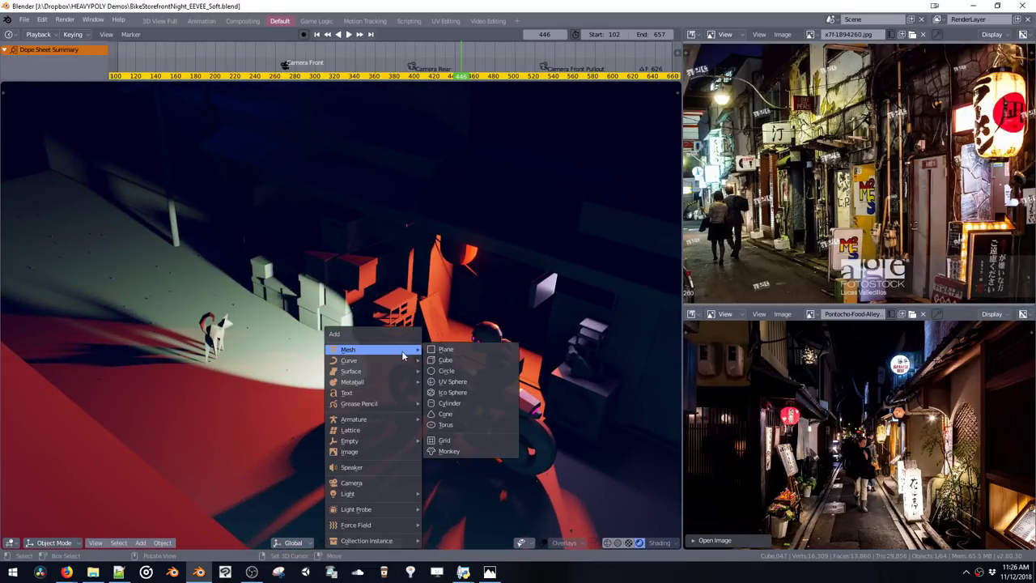
left_click(435, 404)
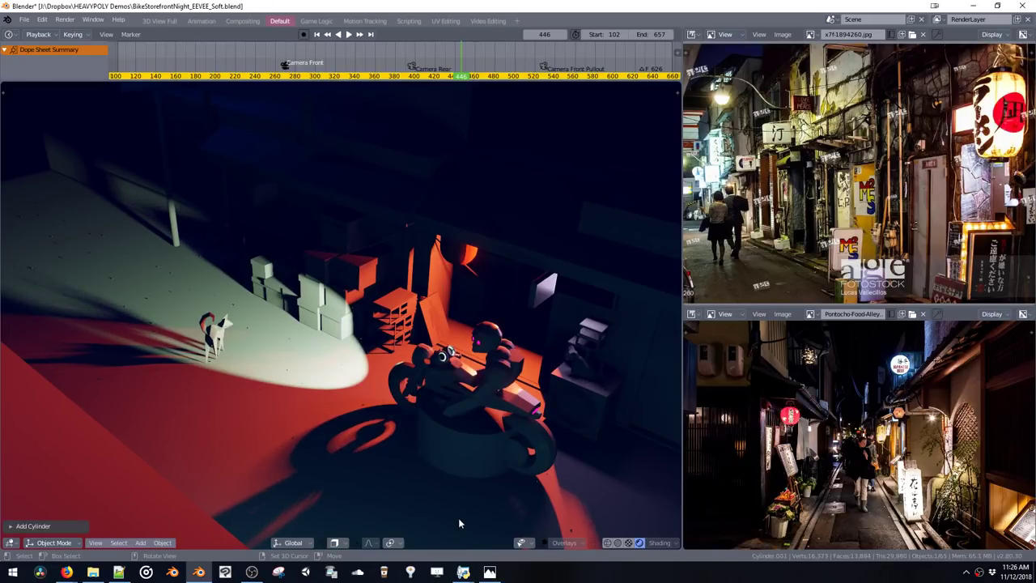
key("g")
key("z")
left_click(476, 411)
key("s")
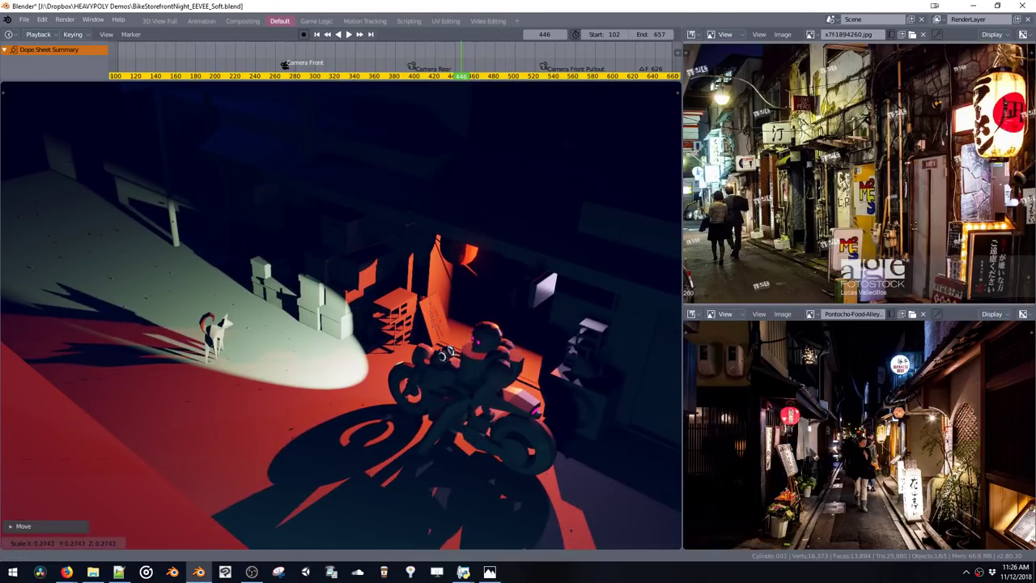
left_click(477, 378)
Move the small cylinder onto the dark pavement behind the motorcycle and adjust its height along Z
key("g")
left_click(635, 471)
key("g")
key("z")
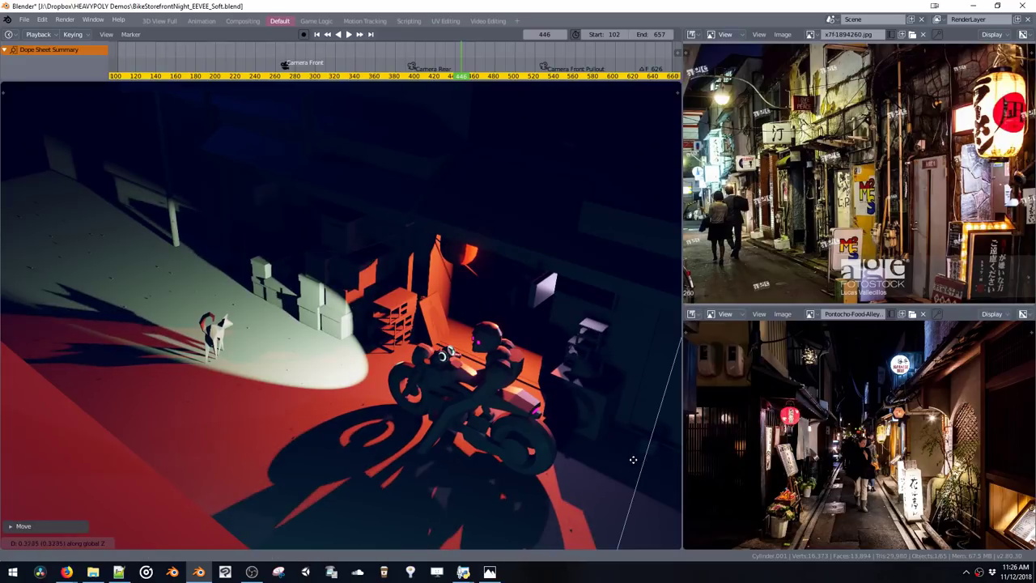
left_click(599, 545)
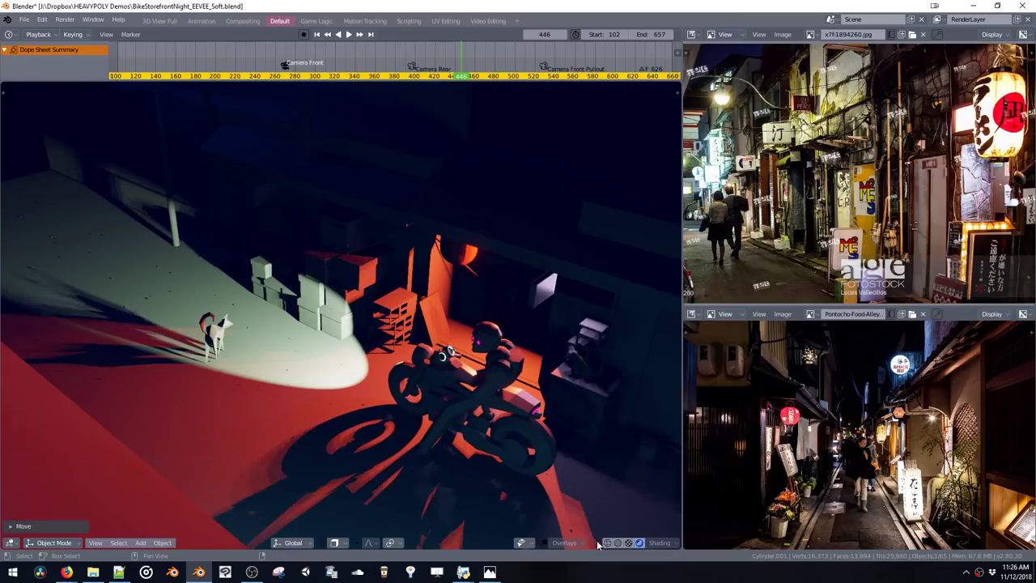
Scale up the cylinder's top face in Edit Mode to give it a bucket-like taper
key("Tab")
left_click(648, 445)
key("s")
left_click(646, 467)
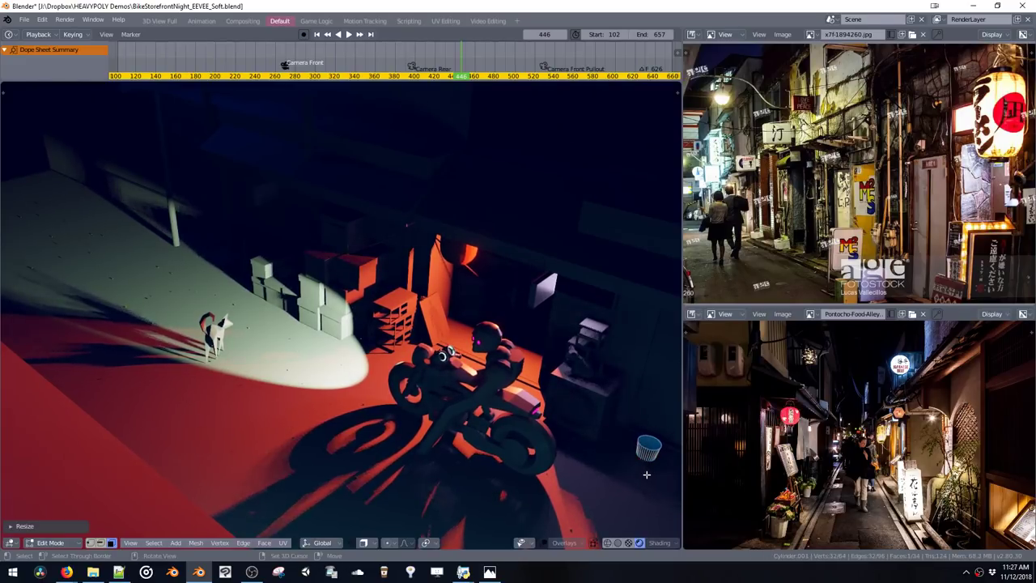
Adjust the bucket's height along Z and move it along Y toward the wall behind the motorcycle
key("g")
key("z")
left_click(649, 455)
key("g")
key("y")
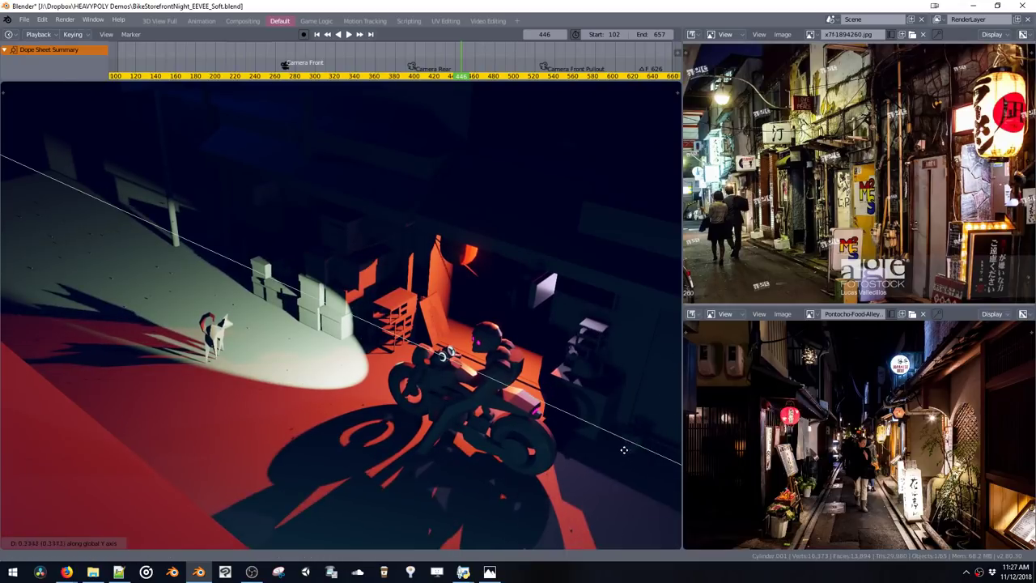
left_click(626, 454)
key("Tab")
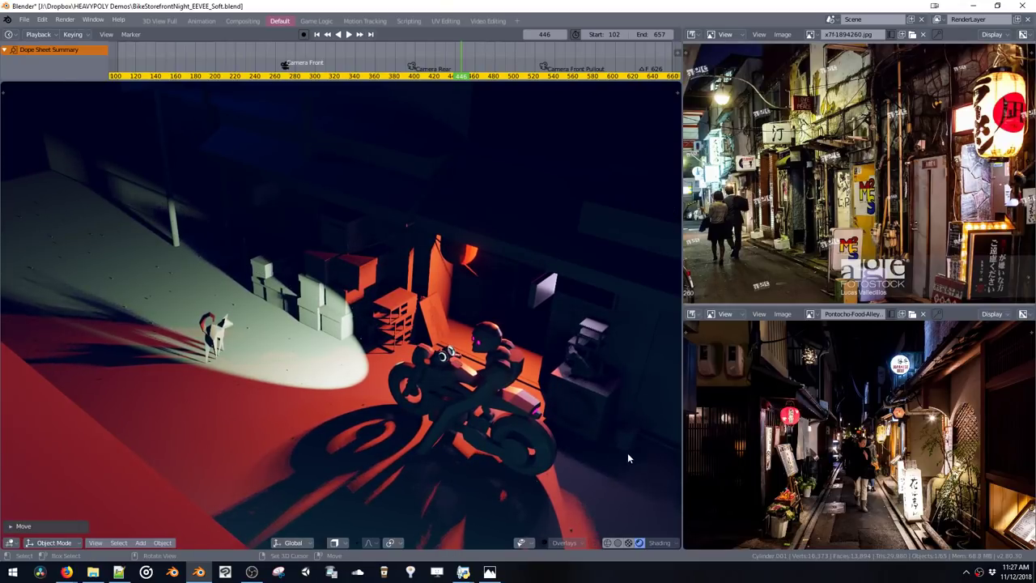
key("shift+a")
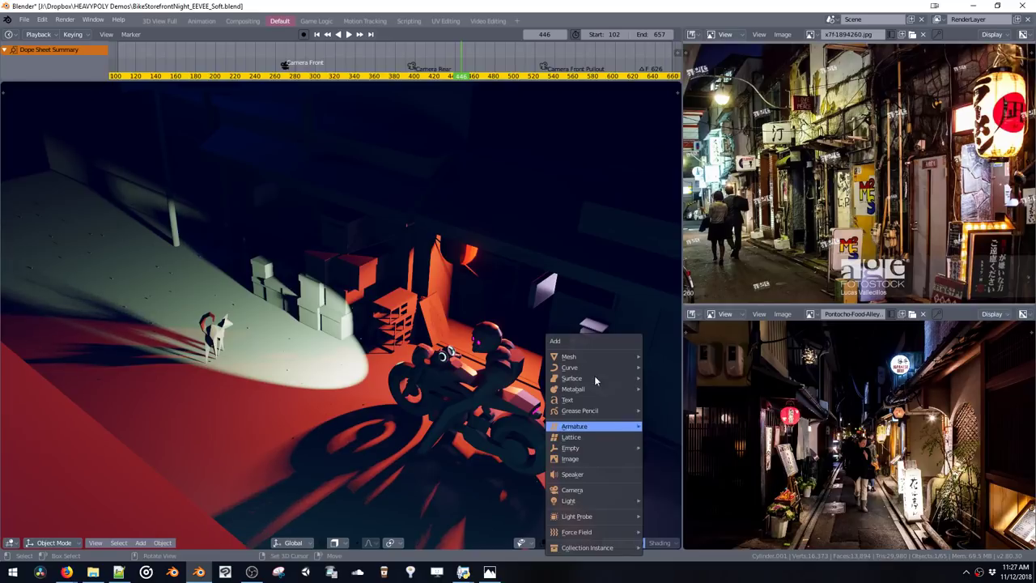
key("Escape")
key("Tab")
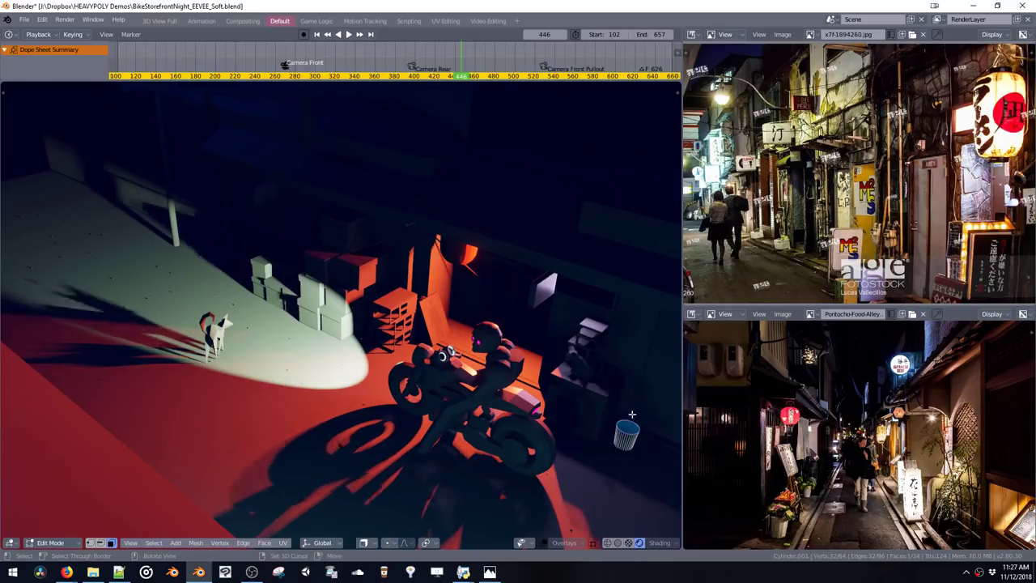
Add a 12-segment sphere to the bucket mesh, position it over the opening, and frame it in the view
key("shift+a")
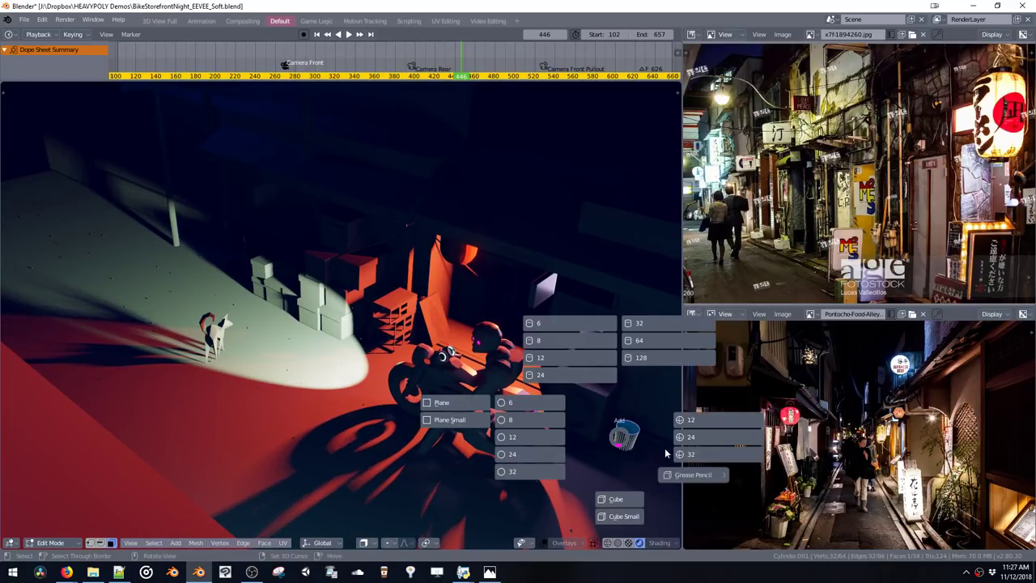
left_click(685, 423)
key("g")
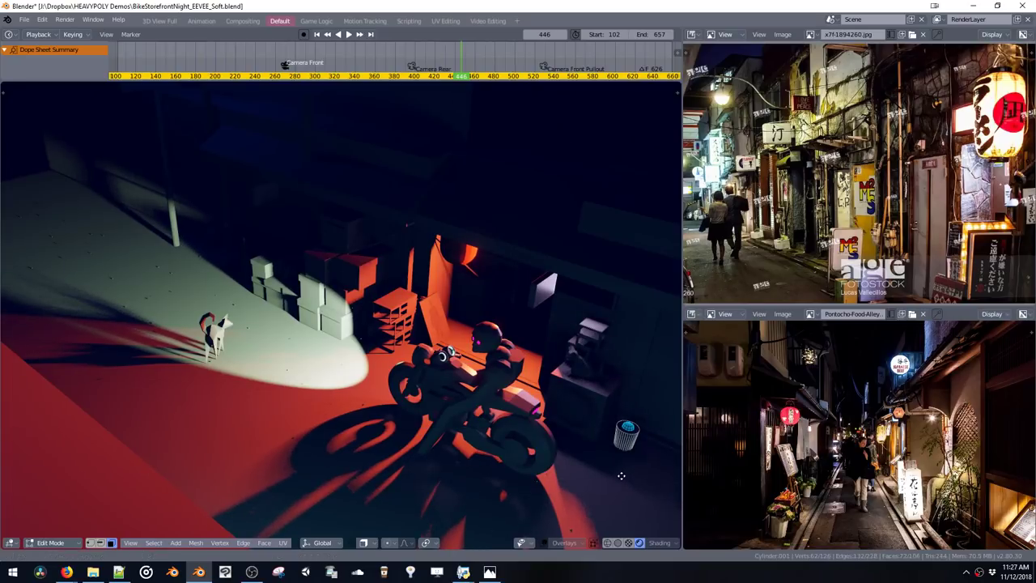
left_click(621, 476)
key("KP_Decimal")
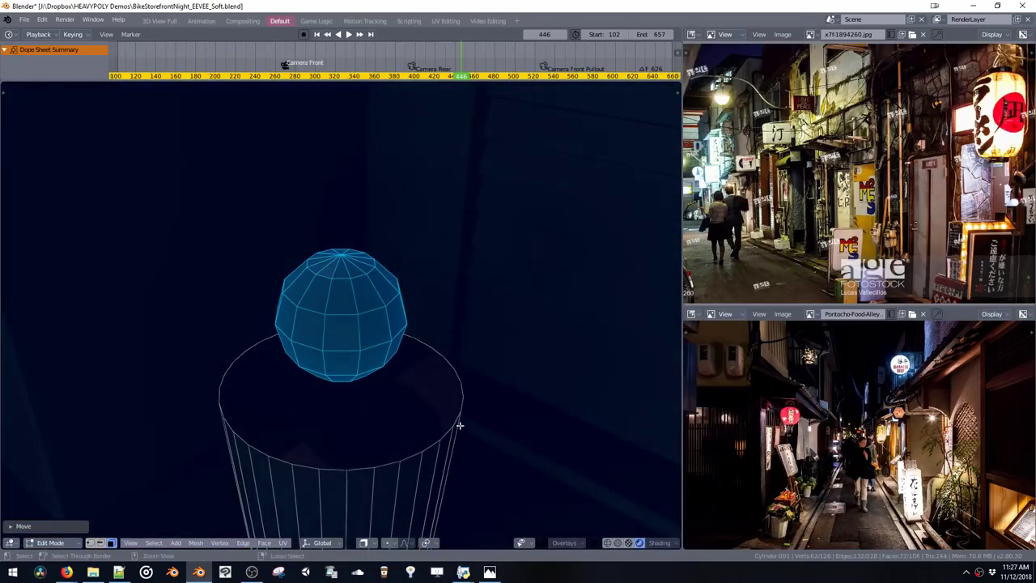
Add a second 12-segment sphere beside the first and shift it along X and Z onto the bucket's rim
left_click(375, 363)
key("shift+a")
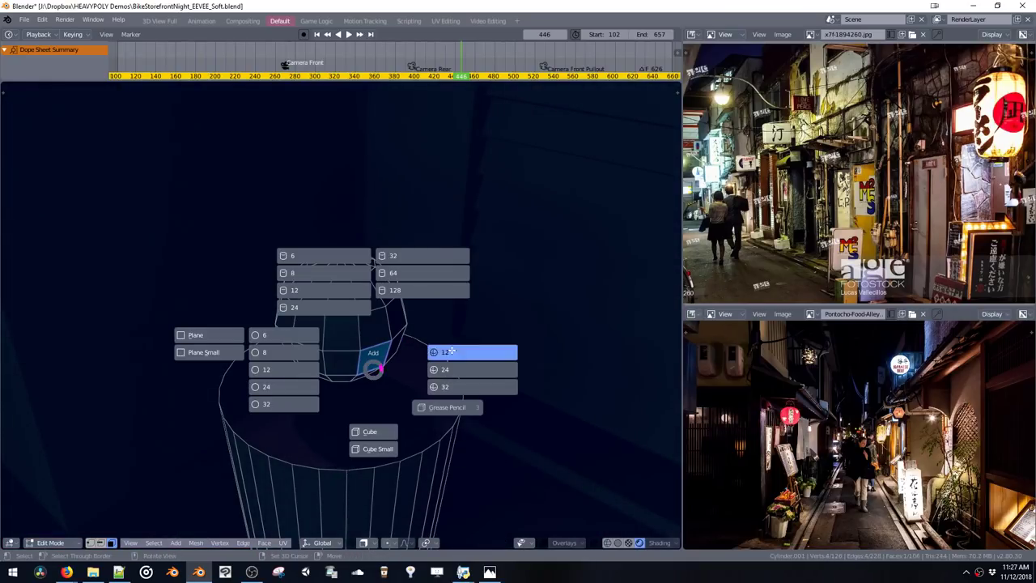
left_click(450, 350)
key("g")
key("x")
left_click(424, 398)
key("g")
key("z")
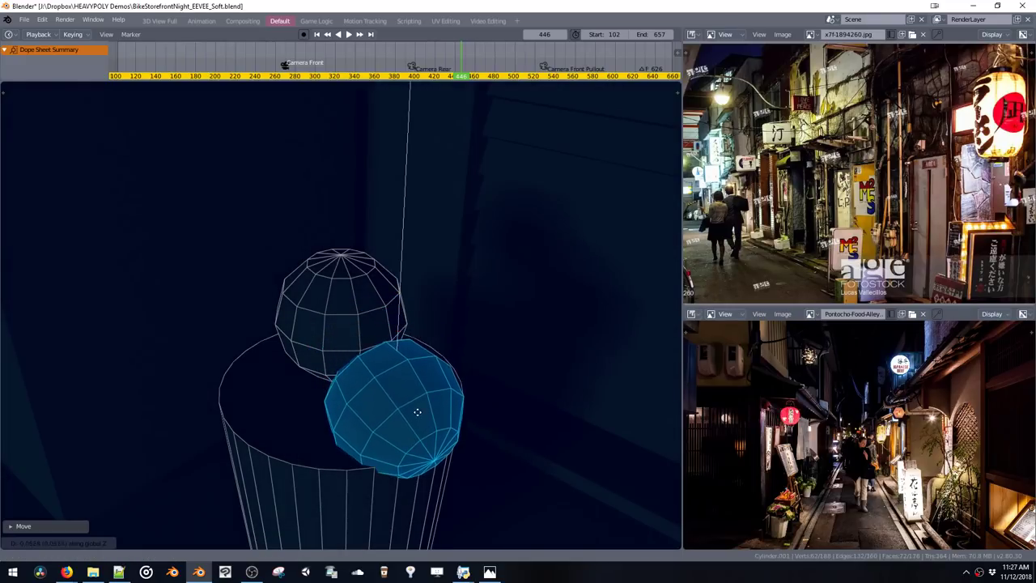
left_click(407, 411)
Add a third sphere from the second one's side and move it onto the bucket's opposite rim
left_click(338, 394)
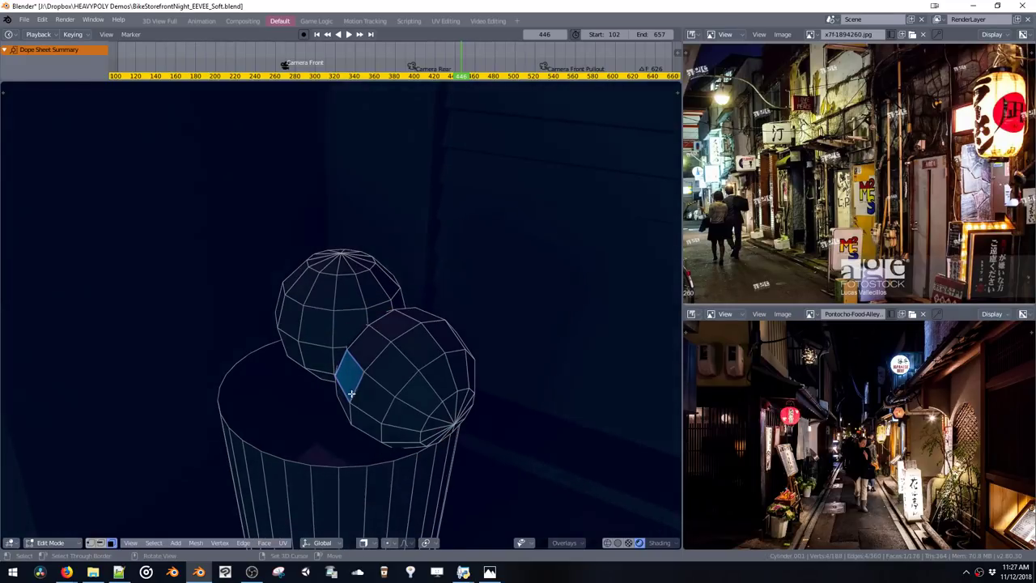
key("shift+a")
left_click(424, 386)
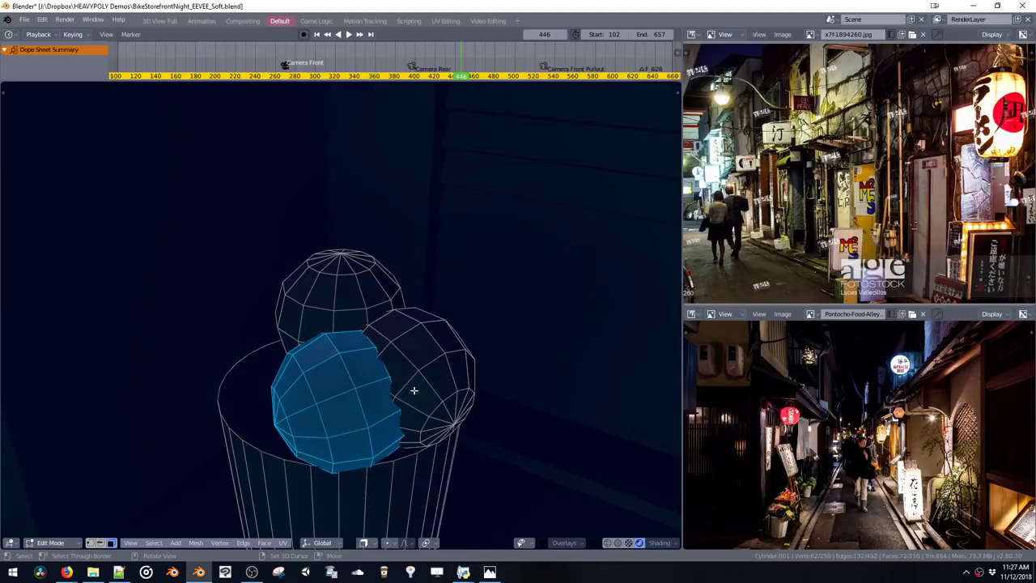
key("g")
left_click(338, 393)
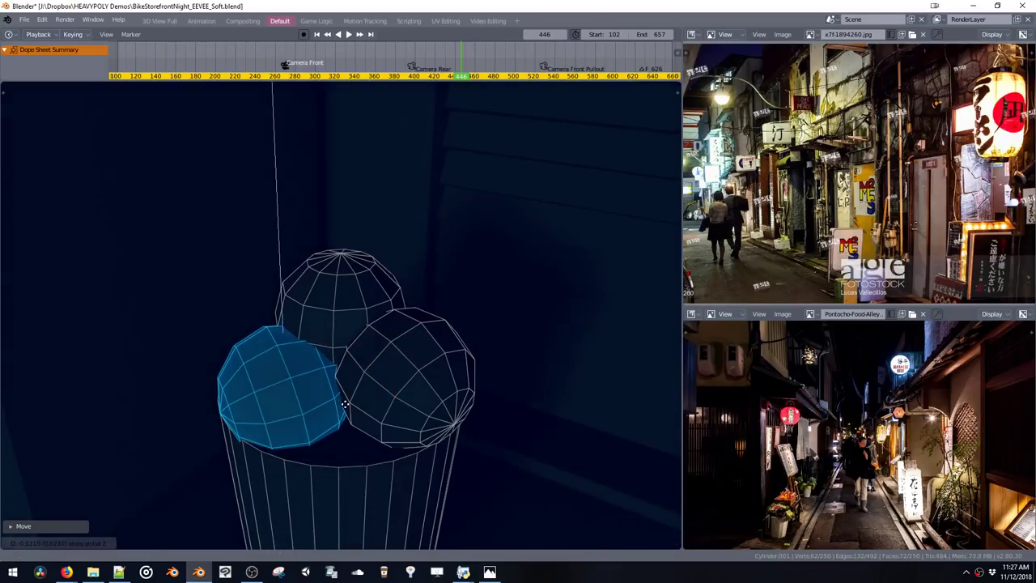
Place a fourth sphere in the gap along the bucket's rim and scale it down smaller than the others
middle_click_drag(338, 392, 402, 407)
key("g")
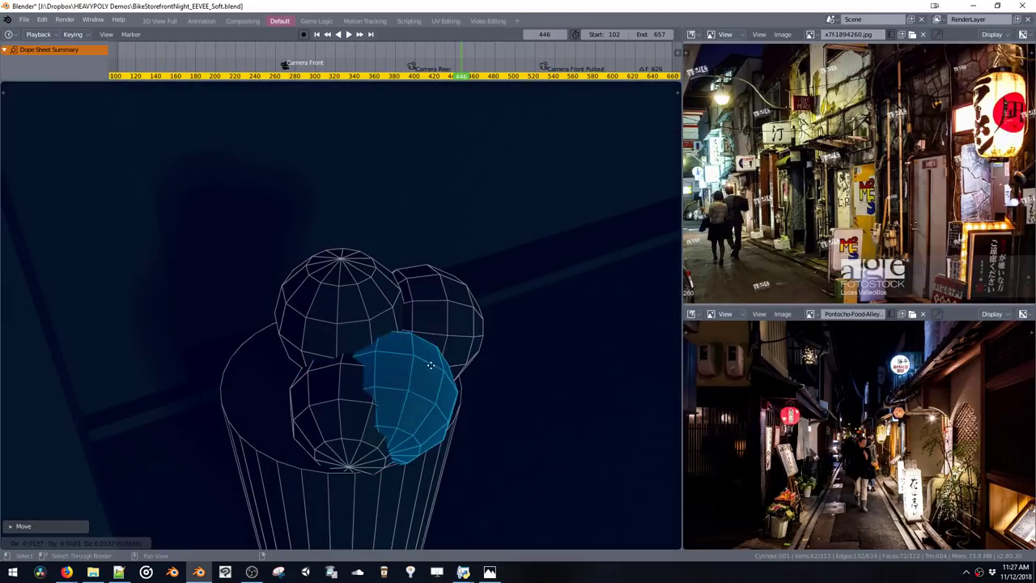
left_click(453, 348)
key("s")
left_click(443, 421)
key("g")
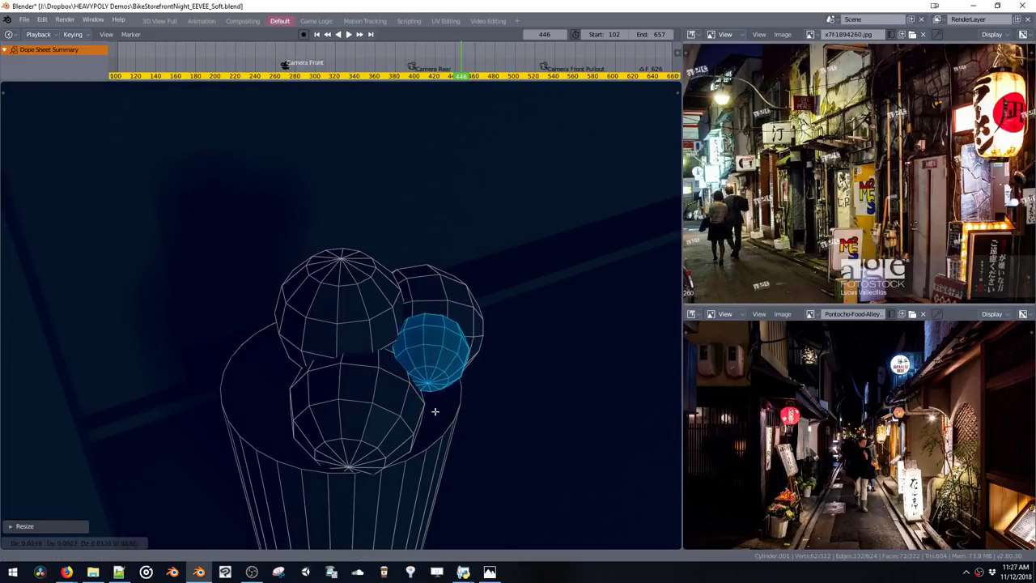
left_click(436, 411)
key("s")
left_click(444, 428)
Duplicate the whole central sphere and set the copy lower on an empty part of the bucket's rim
double_click(350, 342)
middle_click_drag(349, 342, 354, 410)
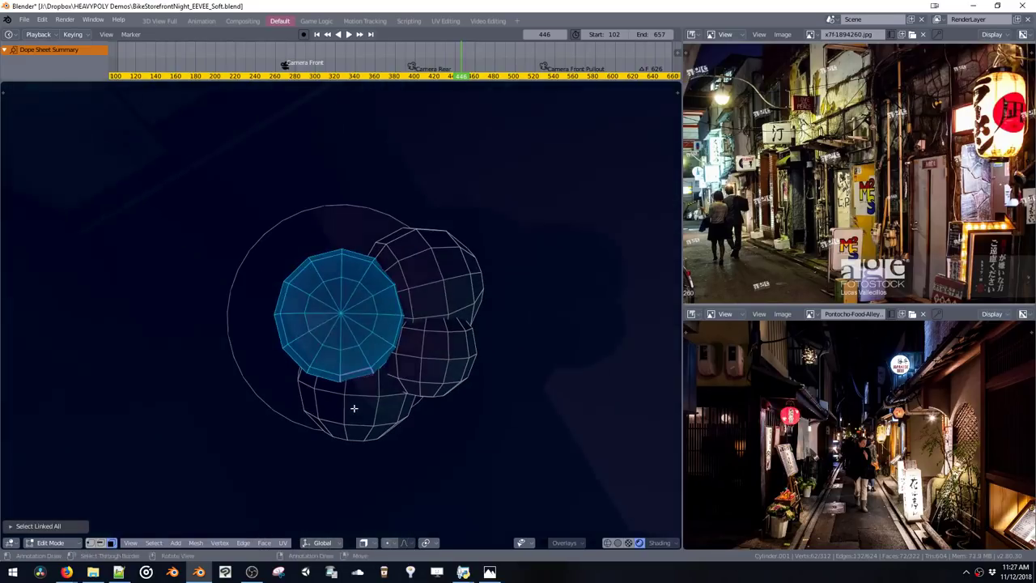
key("shift+d")
left_click(311, 254)
middle_click_drag(315, 293, 195, 222)
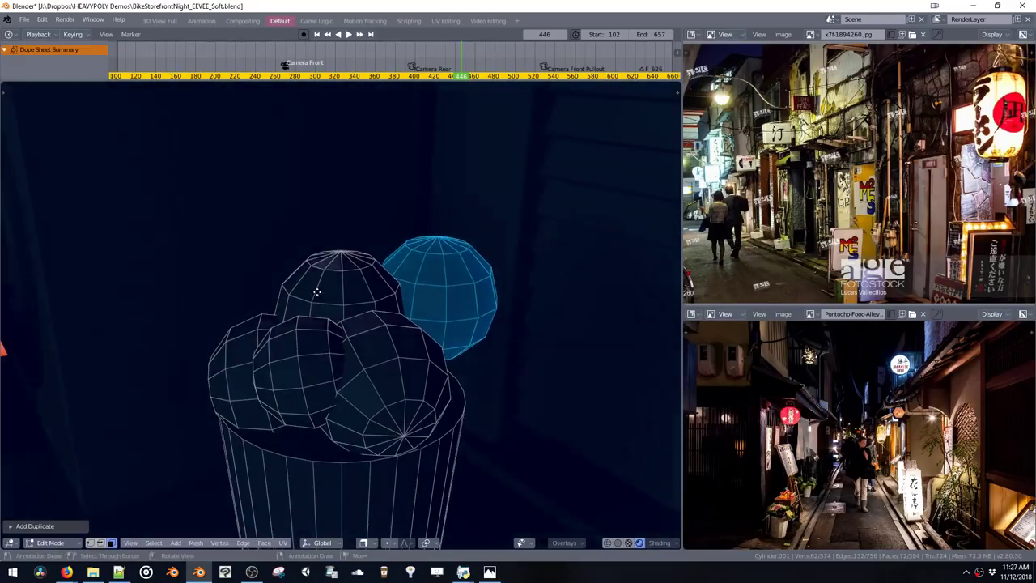
key("g")
left_click(310, 318)
Duplicate one of the rim spheres along Y and position the copy to fill the remaining gap in the bucket
middle_click_drag(314, 322, 454, 407)
double_click(396, 375)
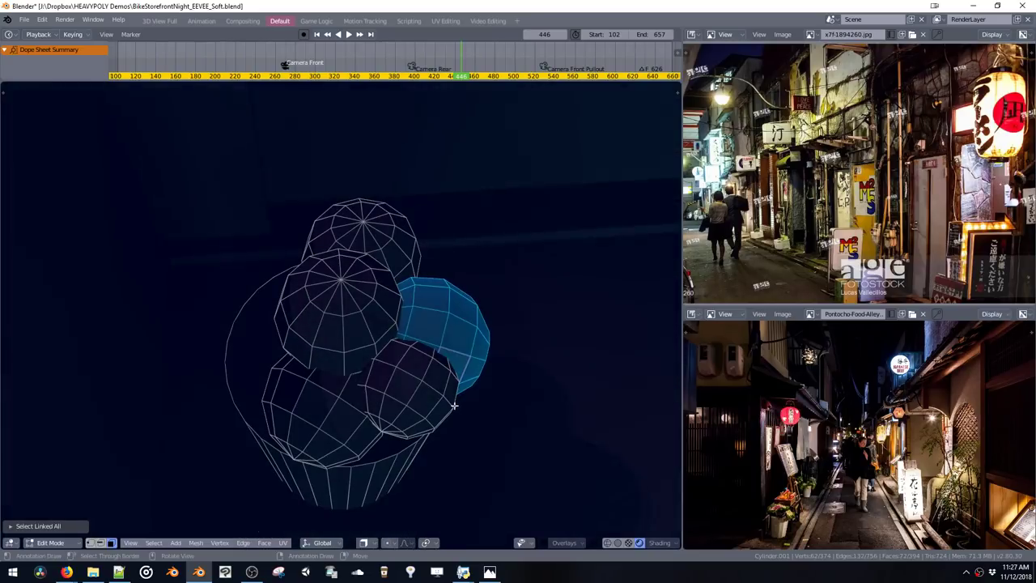
key("shift+d")
key("y")
left_click(281, 377)
middle_click_drag(282, 377, 367, 429)
key("g")
left_click(373, 401)
key("g")
left_click(324, 324)
Leave Edit Mode on the filled bucket and save the Blender file
key("Tab")
scroll(365, 422, "down", 3)
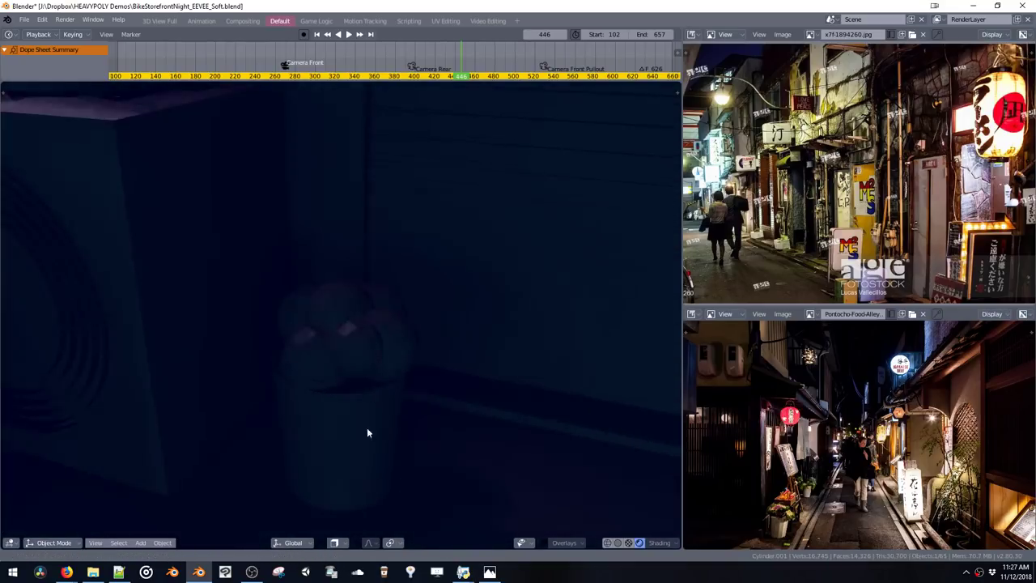
scroll(369, 445, "down", 8)
key("ctrl+s")
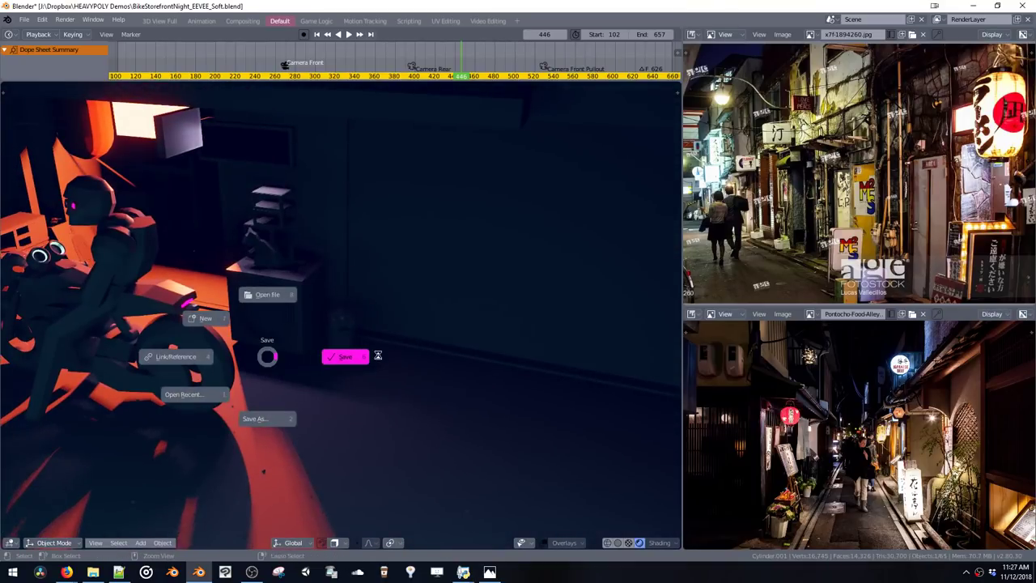
left_click(377, 355)
Add a cube mesh and move it onto the dark pavement in front of the shutter, beyond the bucket
middle_click_drag(276, 341, 425, 374, "shift")
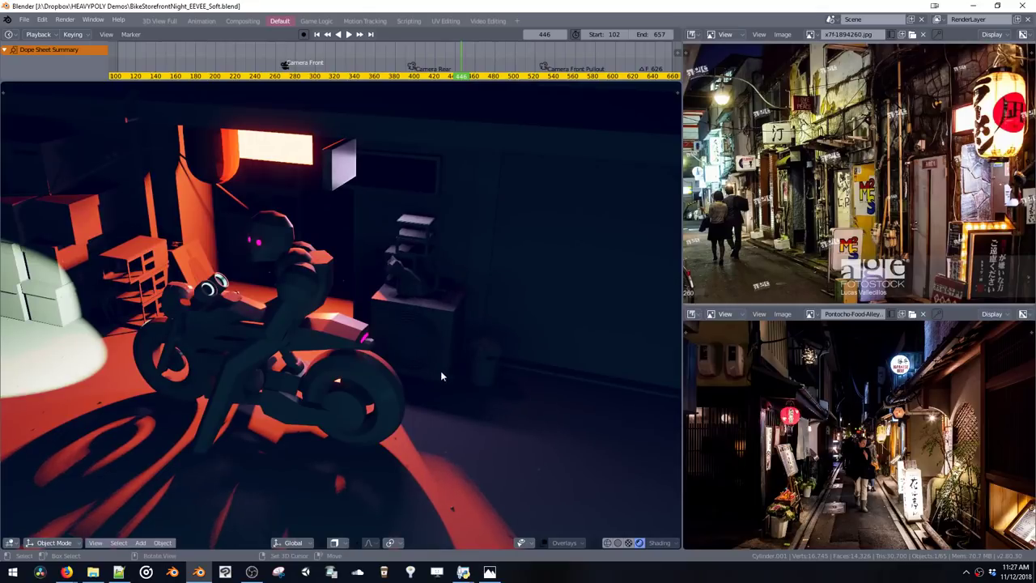
key("shift+a")
mouse_move(498, 345)
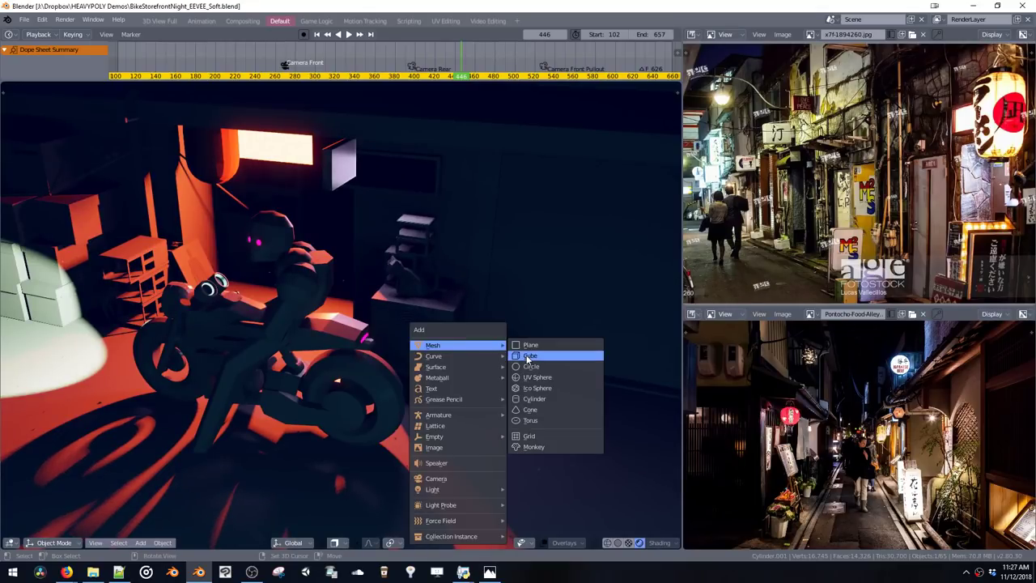
left_click(552, 353)
middle_click_drag(485, 377, 386, 342, "shift")
key("g")
left_click(530, 420)
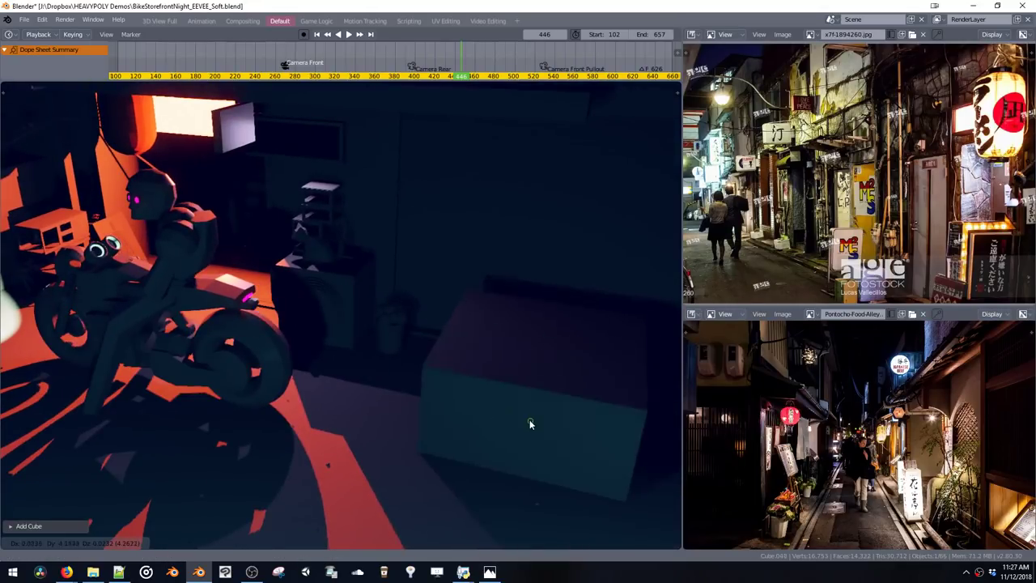
Scale the cube's mesh down in Edit Mode to a small box
key("space")
left_click(595, 374)
key("s")
left_click(530, 395)
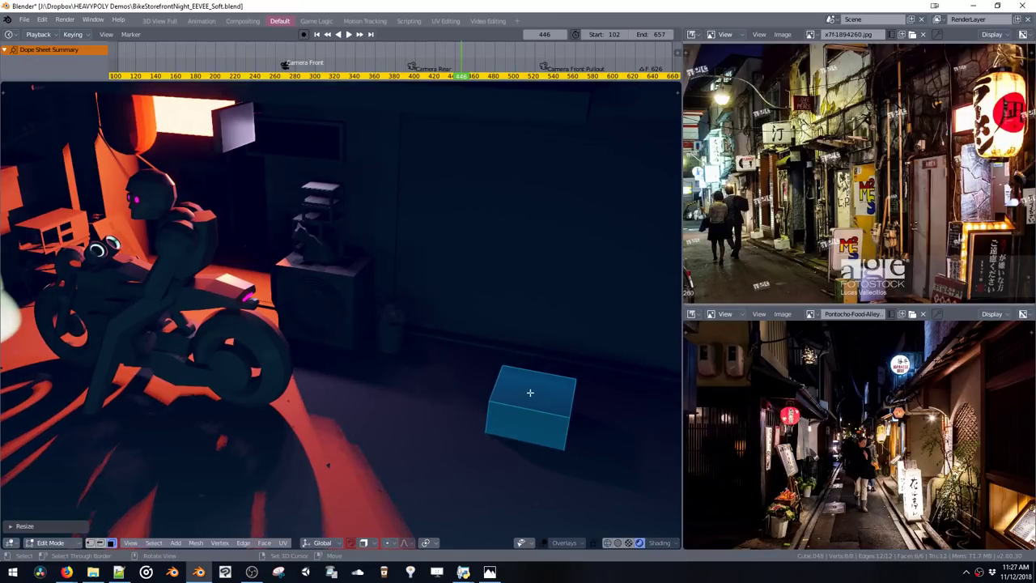
key("s")
left_click(528, 415)
Raise the small cube along Z and pull its top face up to form a tall, narrow box
key("g")
key("z")
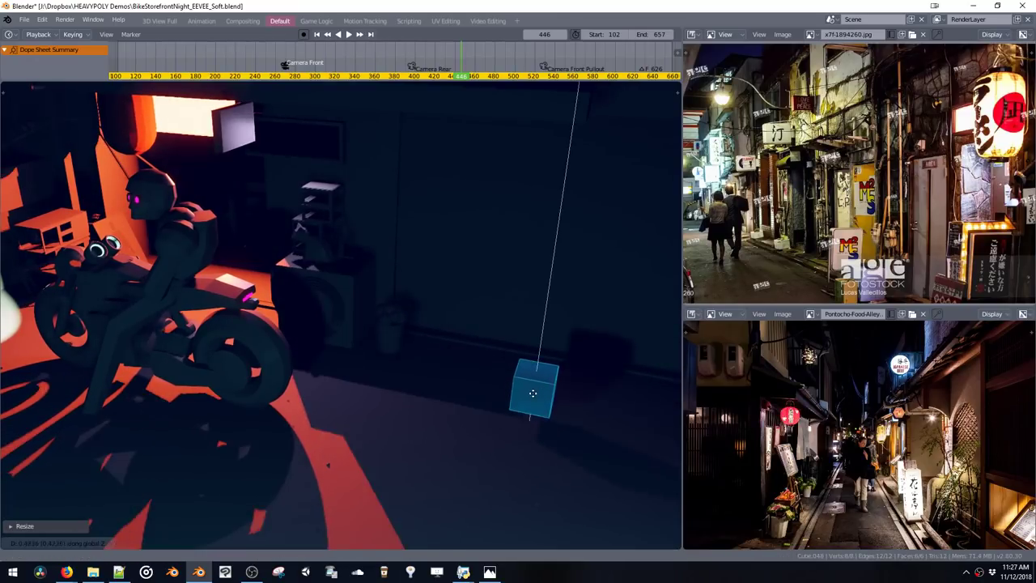
left_click(529, 412)
left_click(534, 381)
key("g")
key("z")
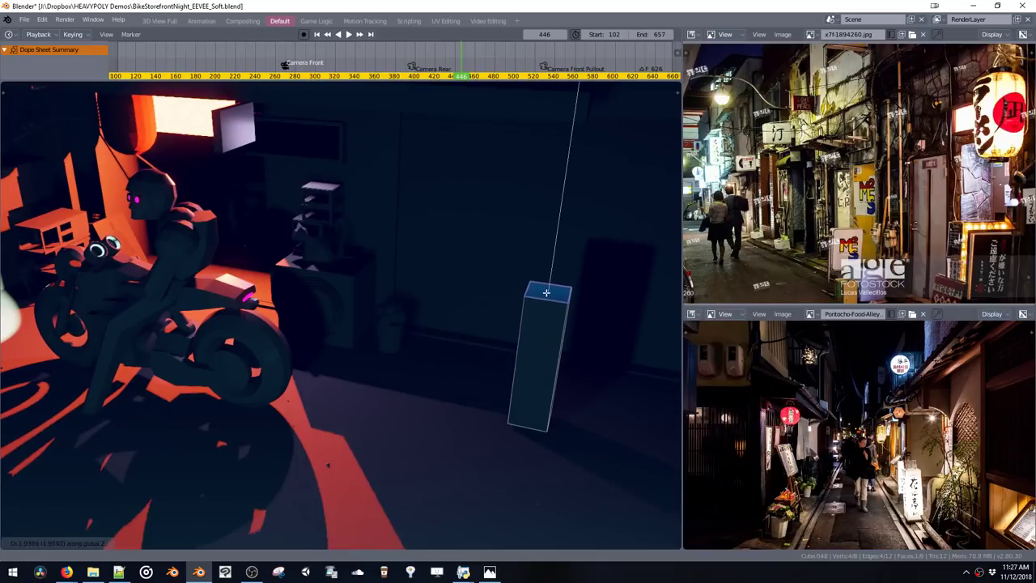
left_click(547, 285)
Lower the tall box's top face along Z to adjust its height
middle_click_drag(565, 364, 390, 343, "shift")
key("ctrl+l")
left_click(384, 306)
key("g")
key("z")
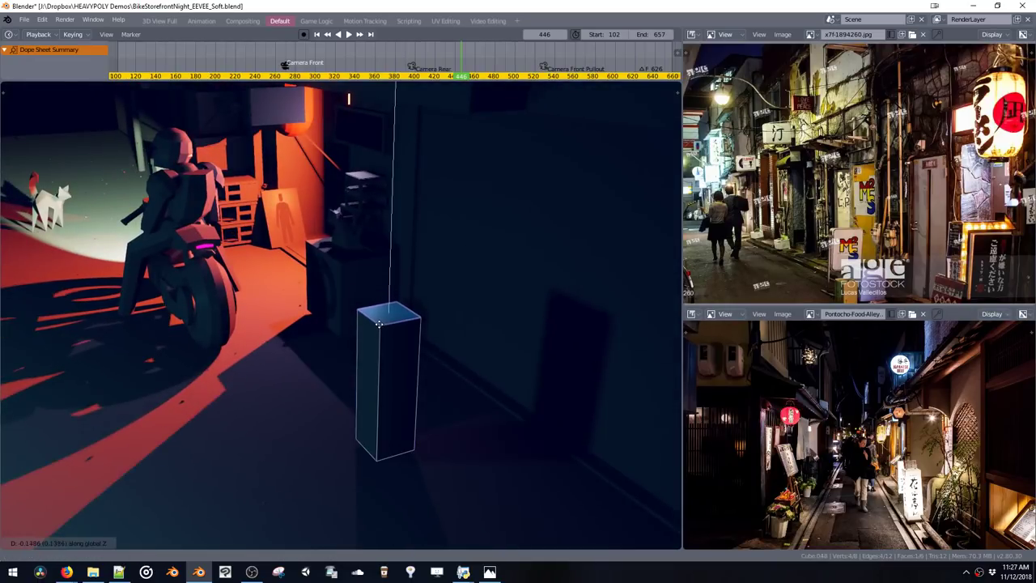
left_click(385, 354)
Raise the box's bottom face slightly off the pavement with Shrink/Fatten
middle_click_drag(382, 417, 400, 402)
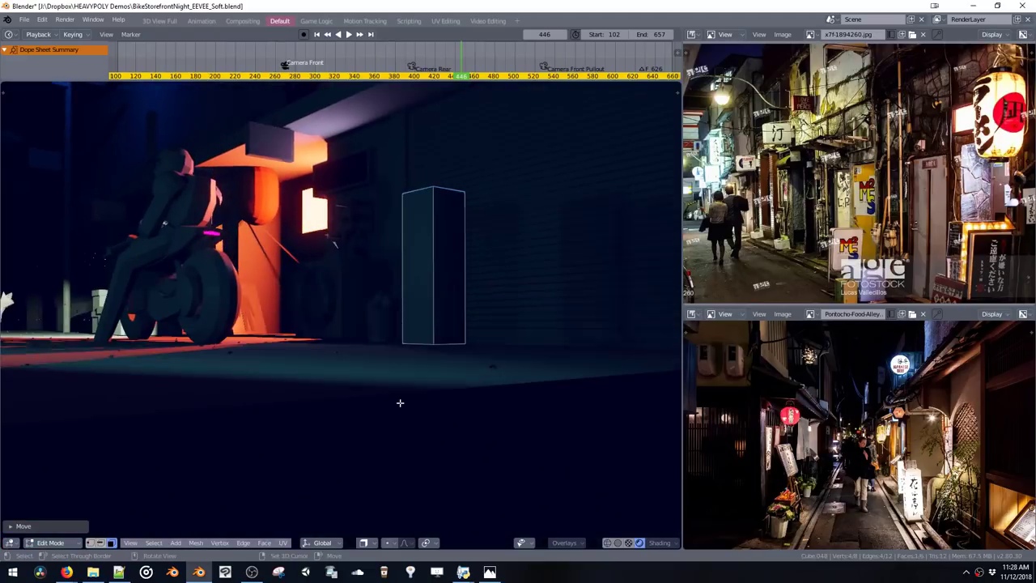
middle_click_drag(427, 340, 458, 375)
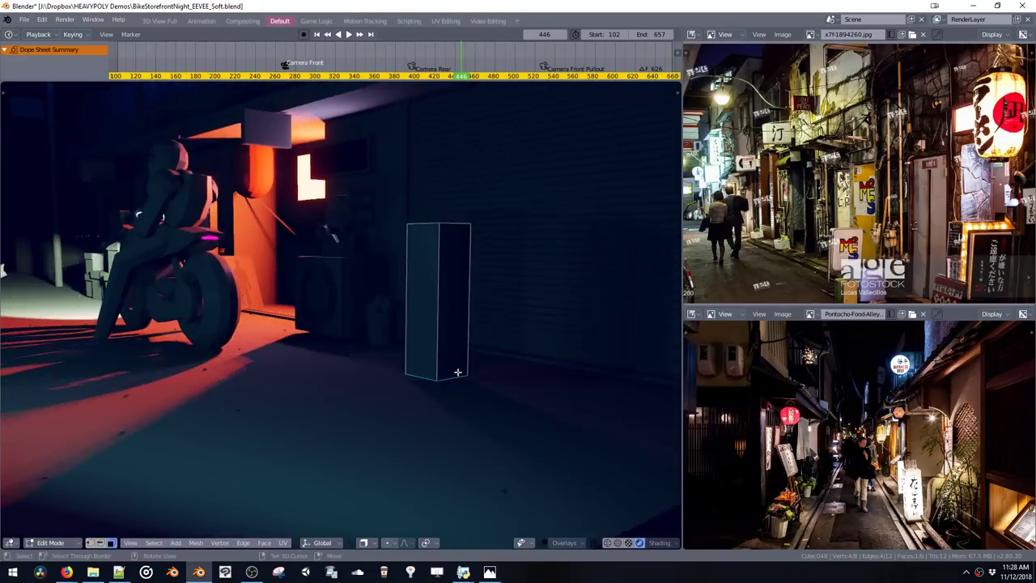
key("alt+s")
left_click(451, 376)
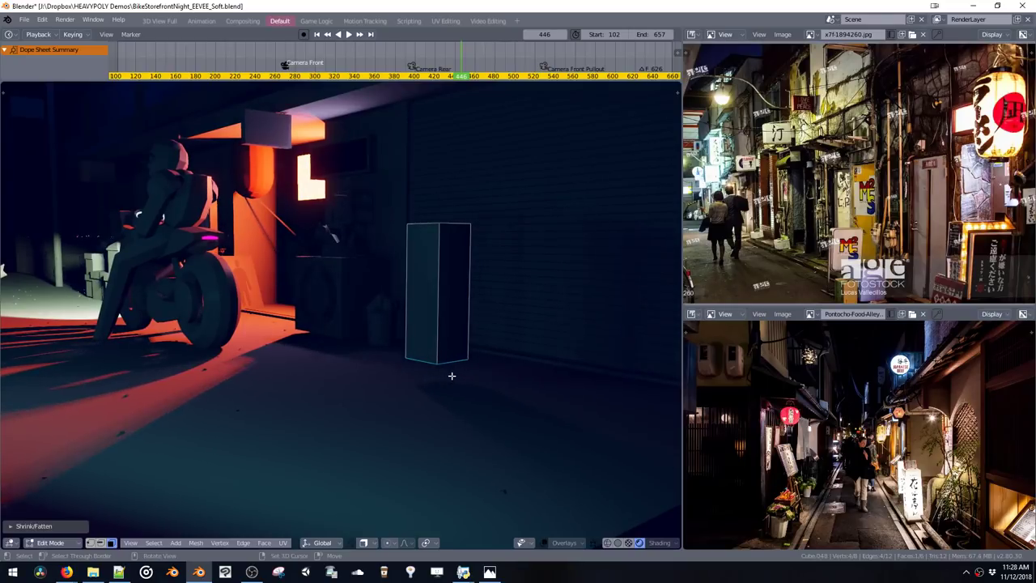
Extrude the box's bottom face slightly downward using Extrude and Move on Normals
key("e")
key("ctrl+z")
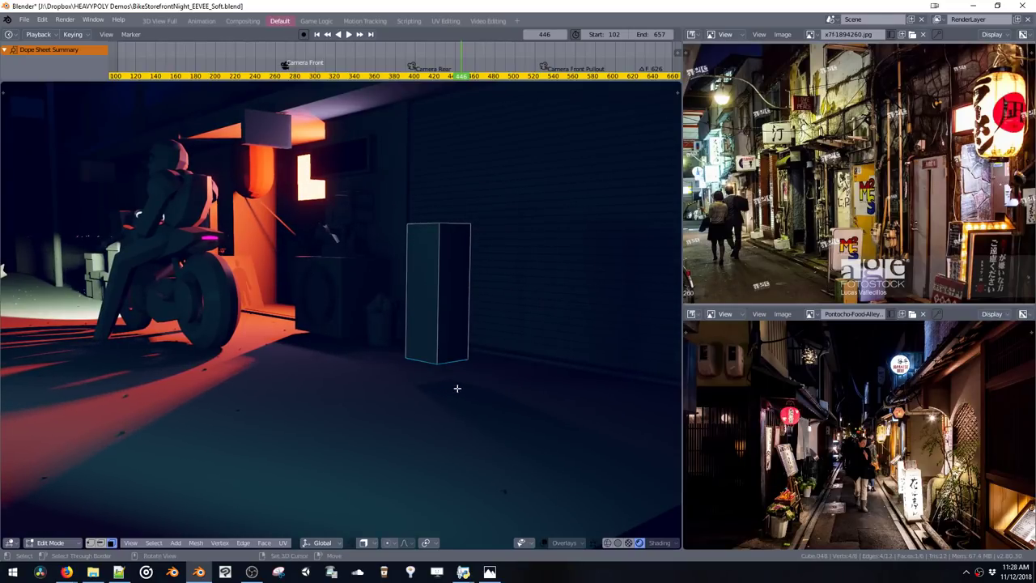
key("F3")
type("ext")
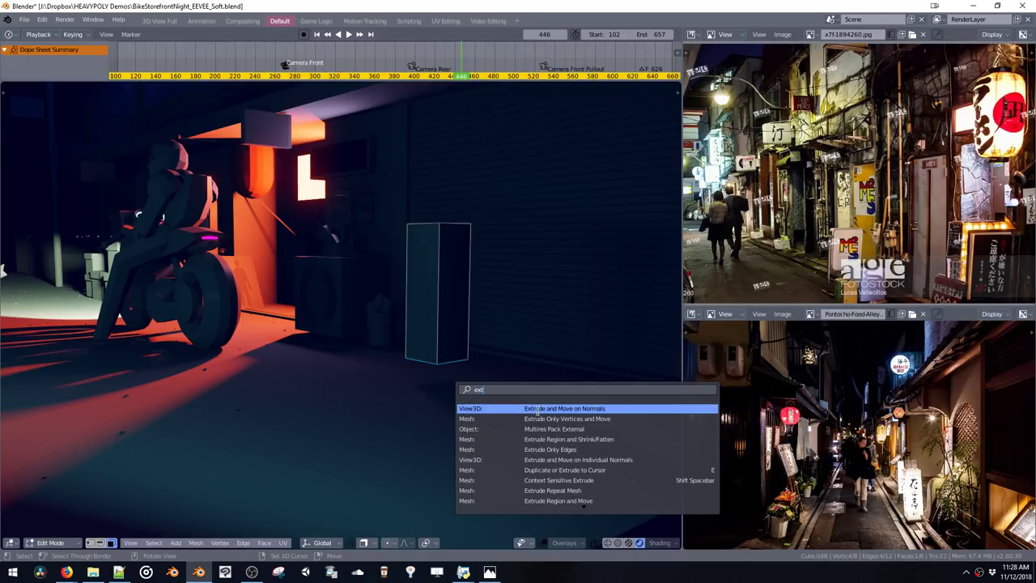
left_click(535, 411)
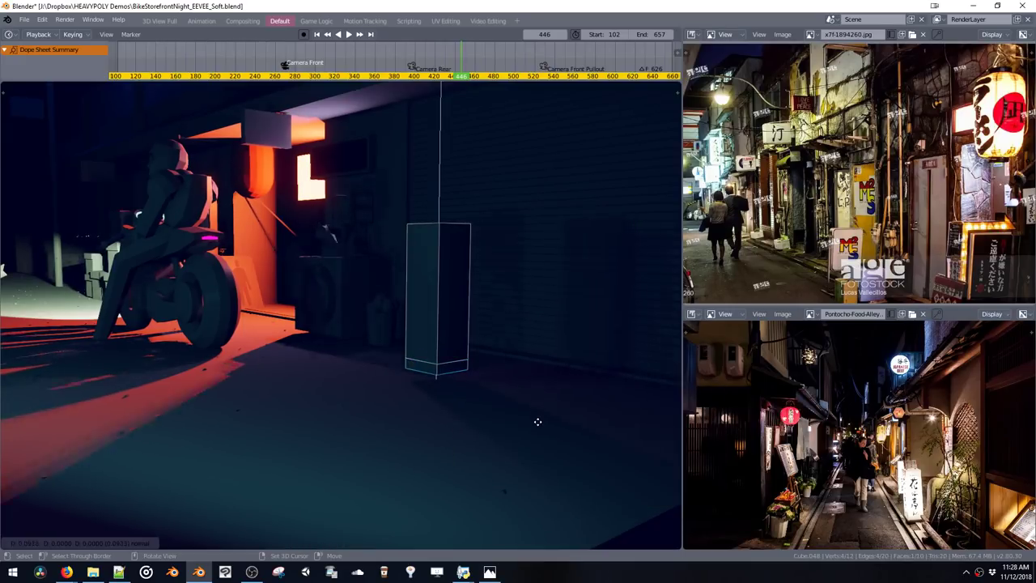
left_click(534, 407)
key("ctrl+KP_Add")
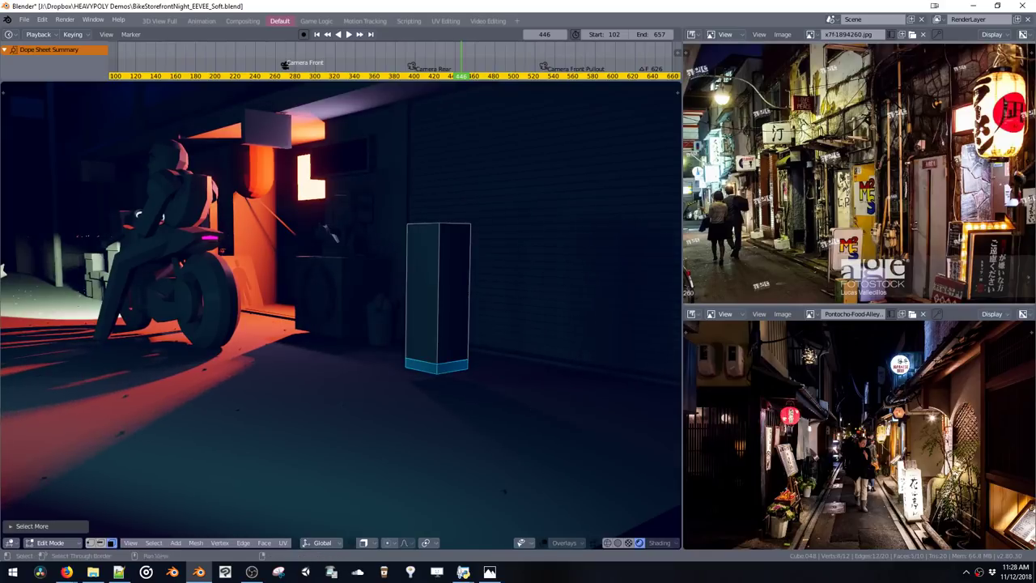
key("alt+s")
right_click(534, 412)
Cut an edge loop around the bottom of the box and select the band of faces at its base
key("ctrl+r")
left_click(438, 363)
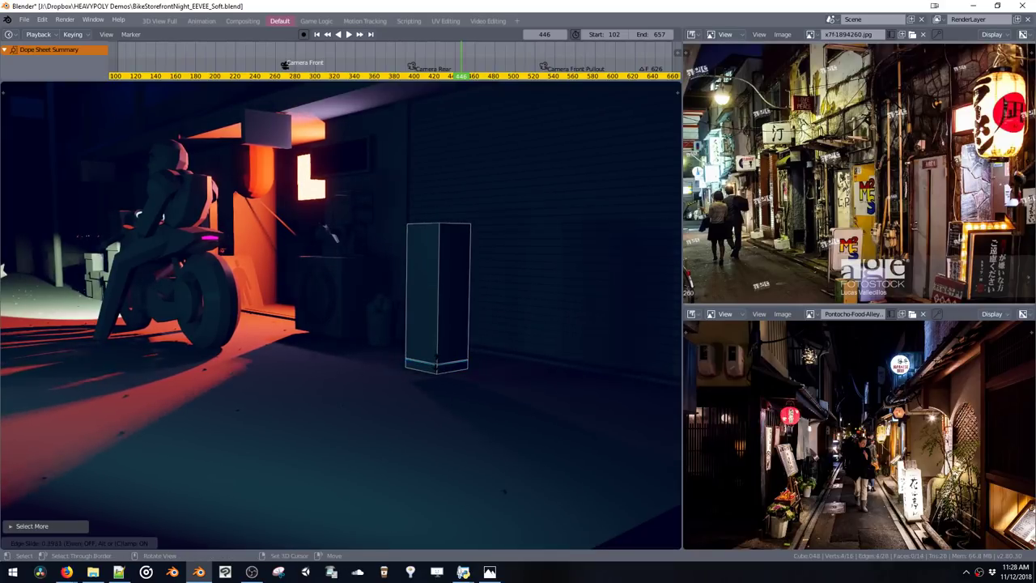
key("space")
left_click(462, 359)
double_click(436, 370)
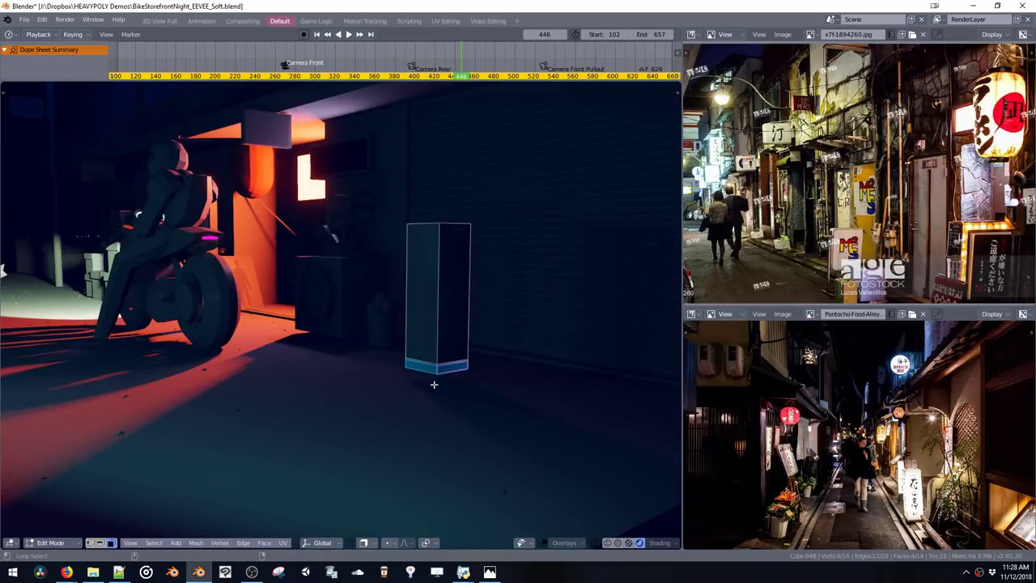
Extrude the band of faces at the box's bottom and scale it outward to form a wider base
key("F3")
type("e")
left_click(472, 404)
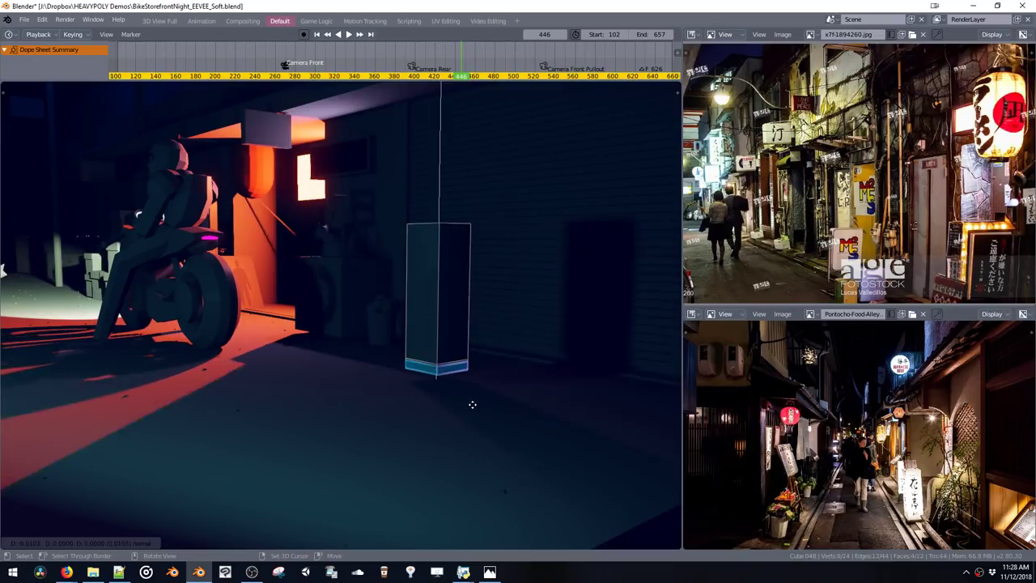
left_click(472, 412)
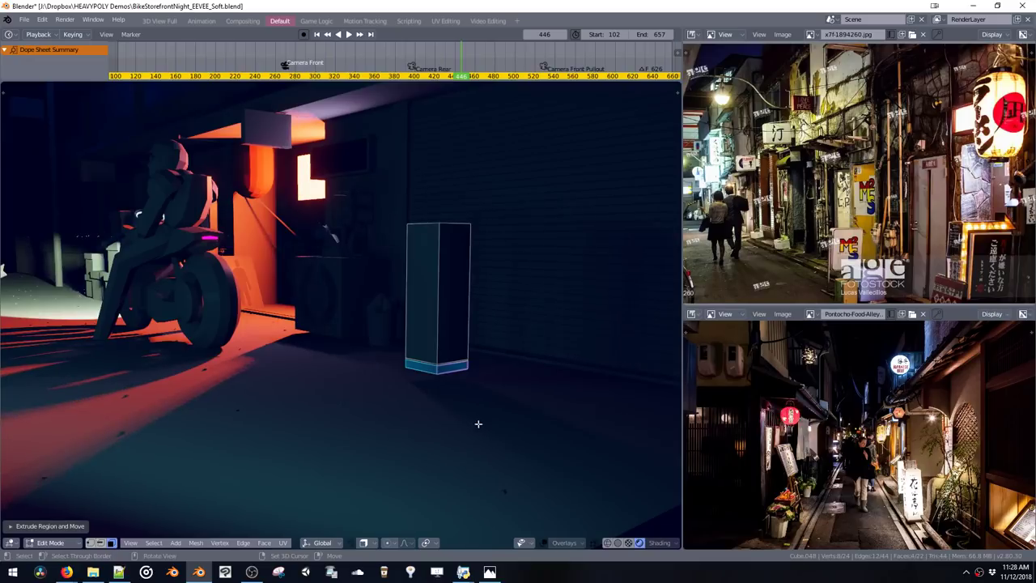
key("s")
left_click(484, 422)
middle_click_drag(484, 364, 478, 414, "shift")
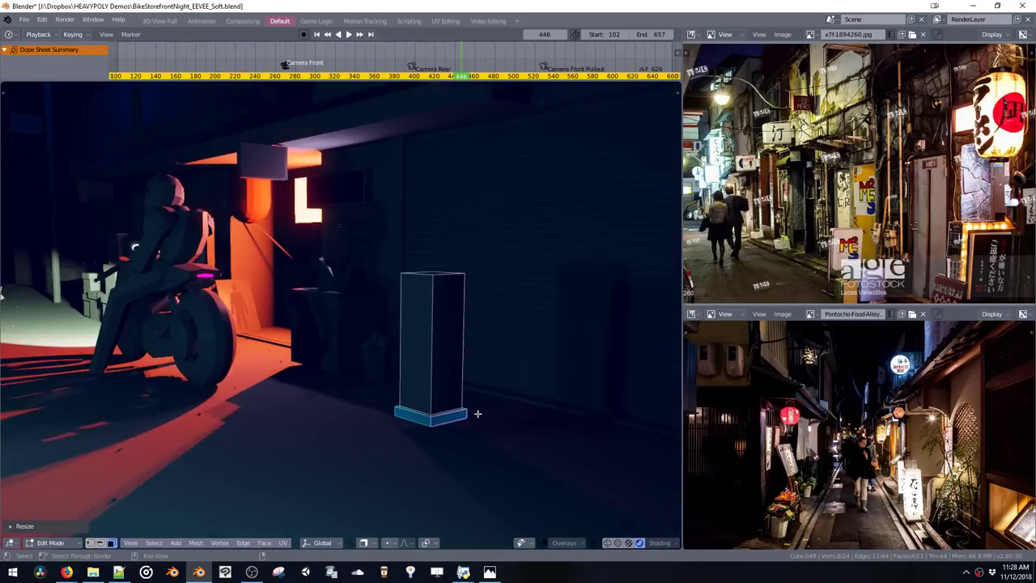
Select the box's top and side faces above the base, and save the file
left_click(429, 273)
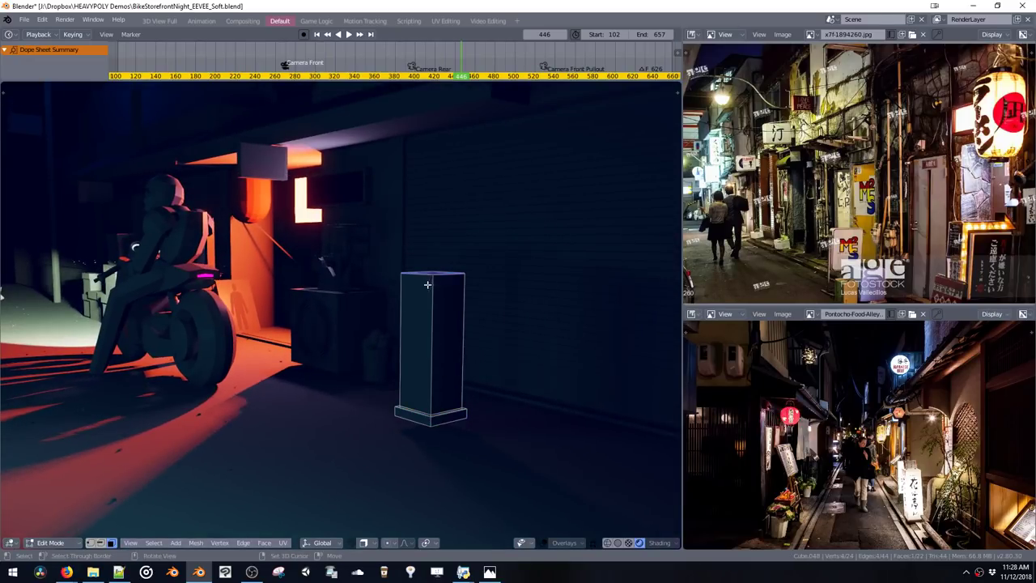
key("ctrl+KP_Add")
key("shift+v")
key("ctrl+s")
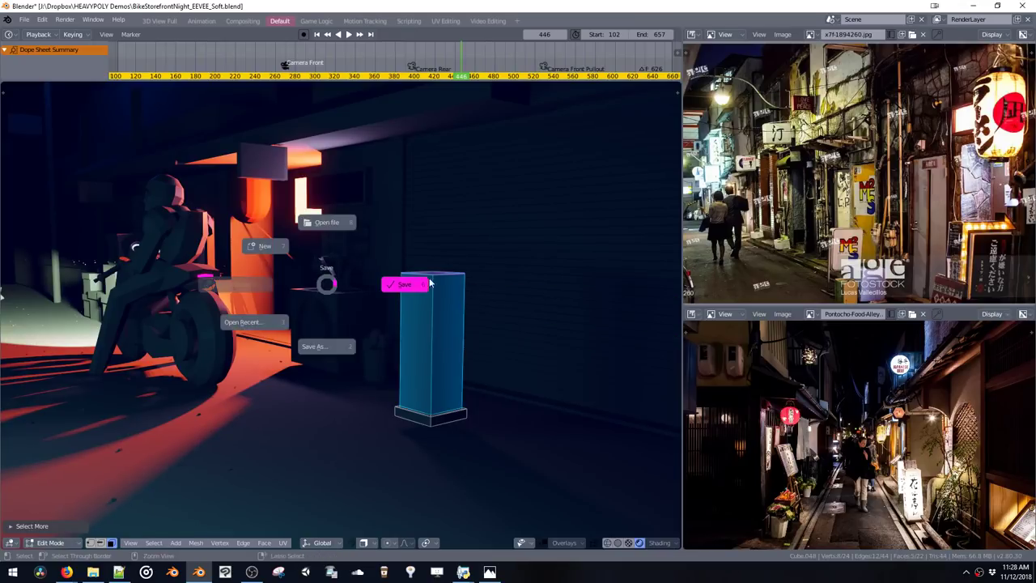
left_click(424, 285)
Give the box the existing material named Material, found by searching the material list for "mat"
key("shift+v")
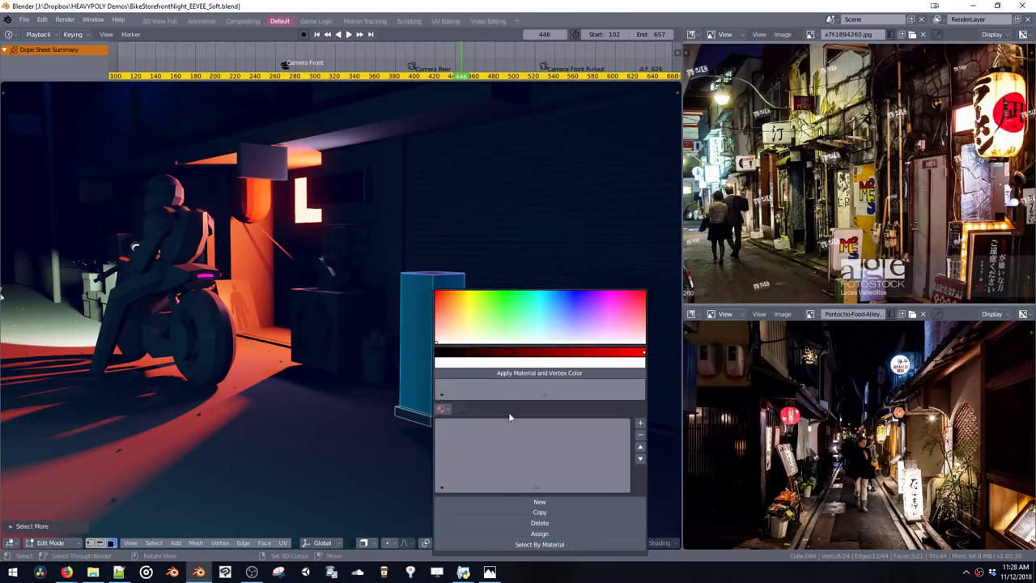
left_click(443, 411)
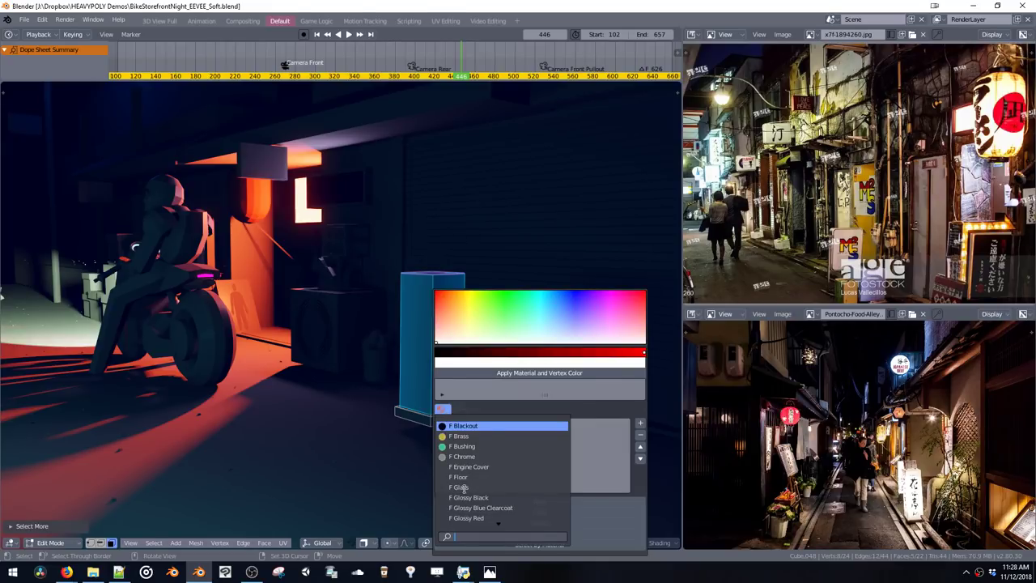
key("Down")
key("Down")
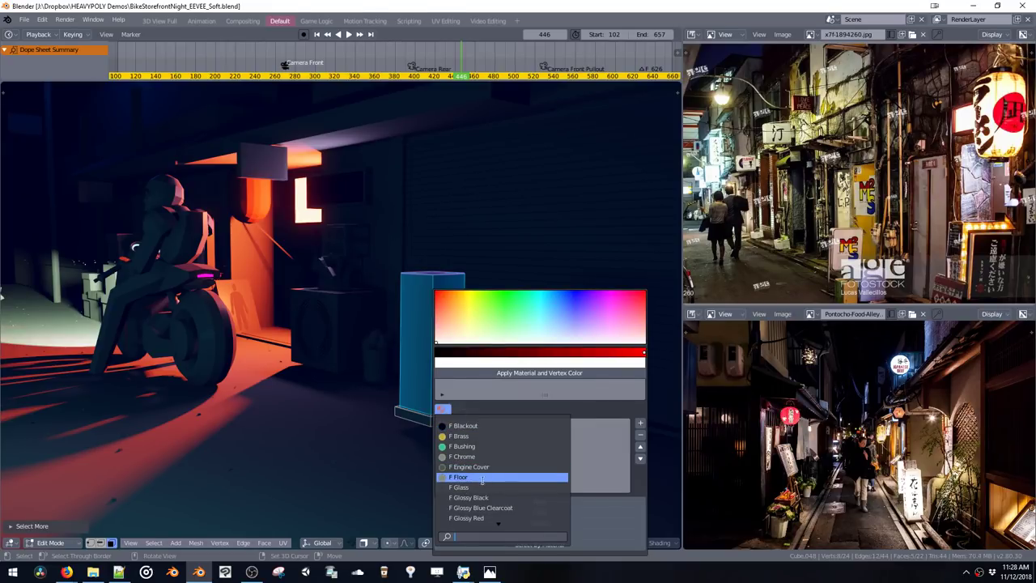
key("Up")
key("Up")
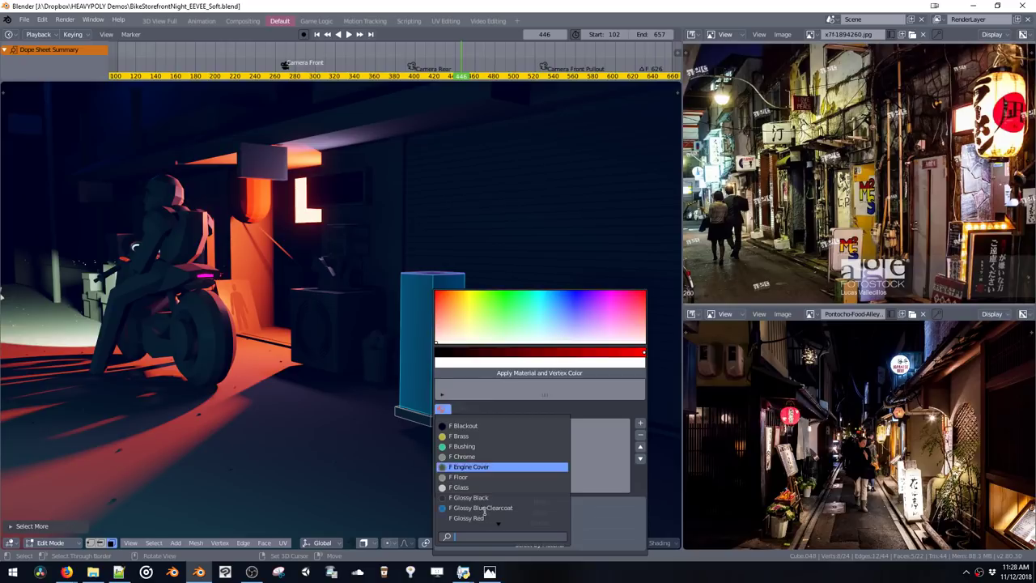
type("mat")
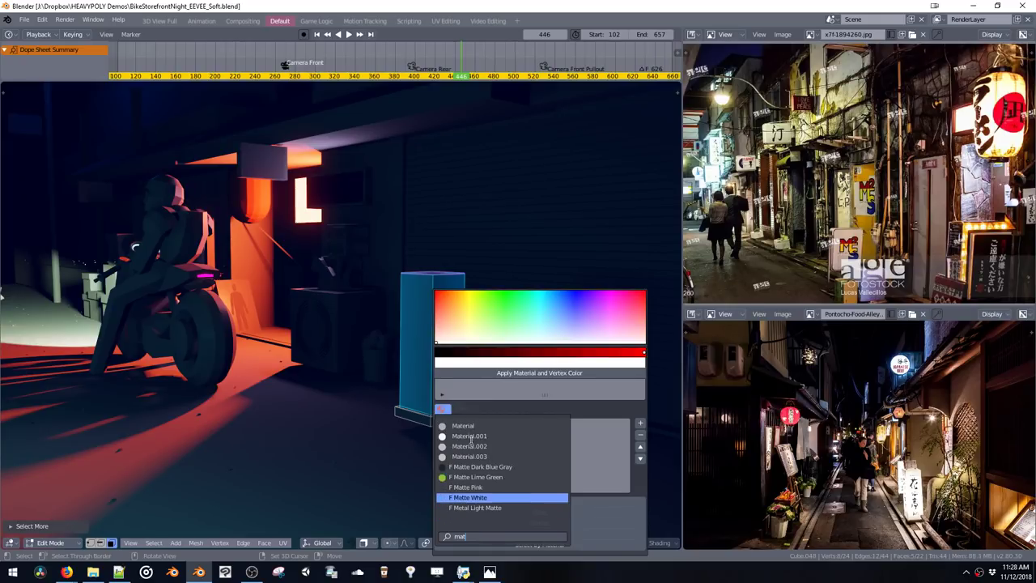
left_click(464, 425)
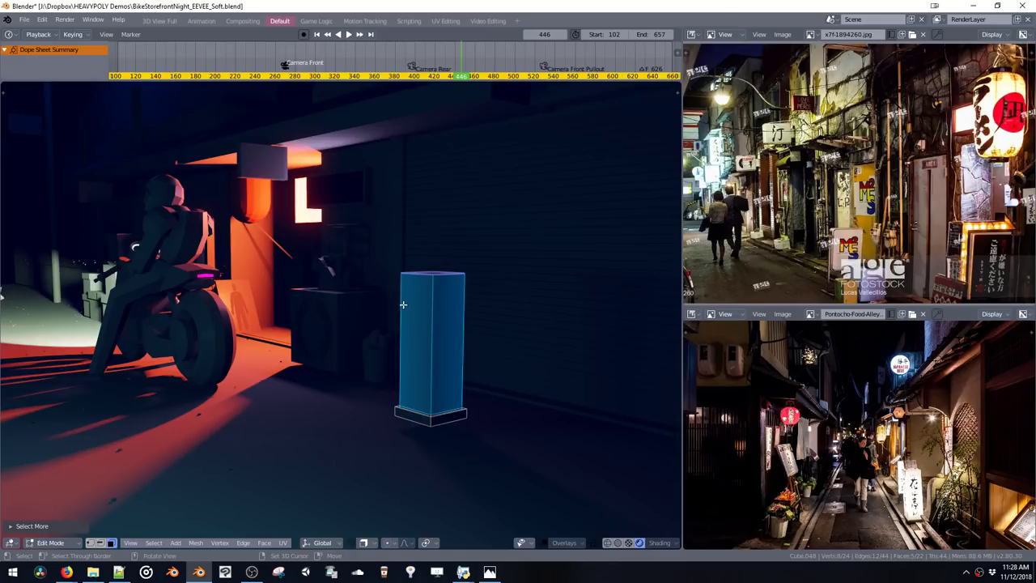
middle_click_drag(406, 308, 446, 377)
scroll(446, 361, "up", 2)
key("shift+v")
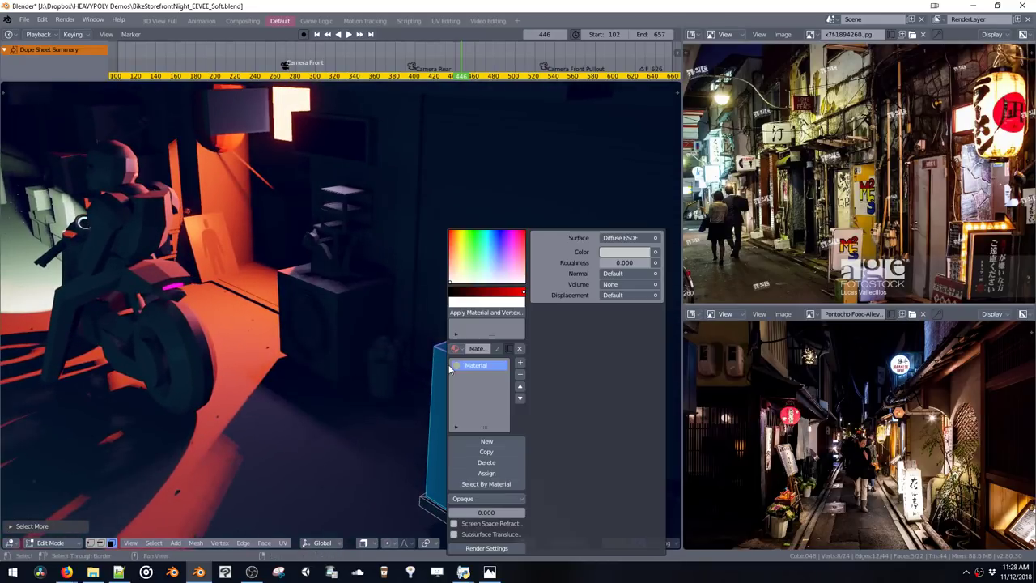
left_click(520, 364)
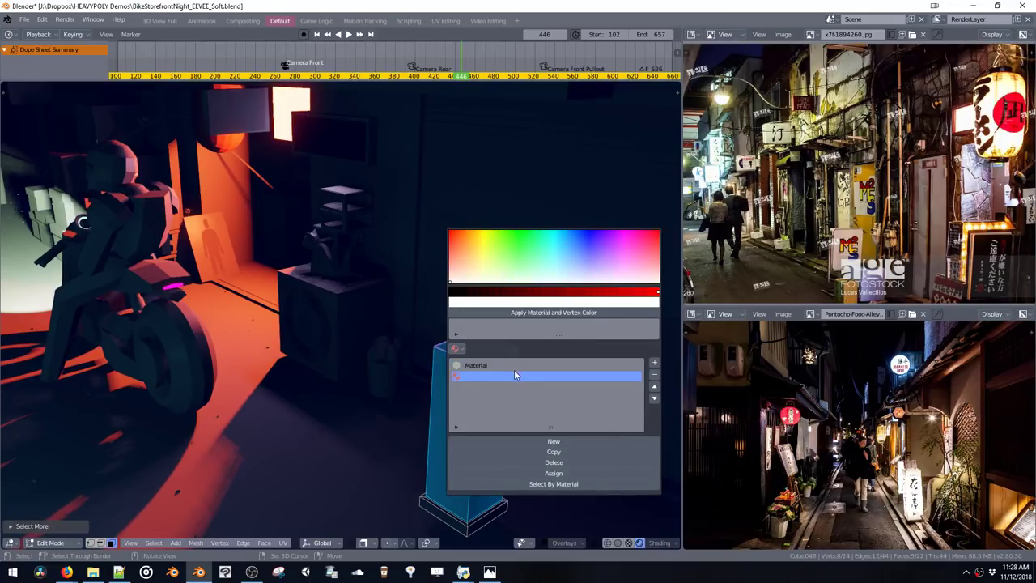
left_click(457, 349)
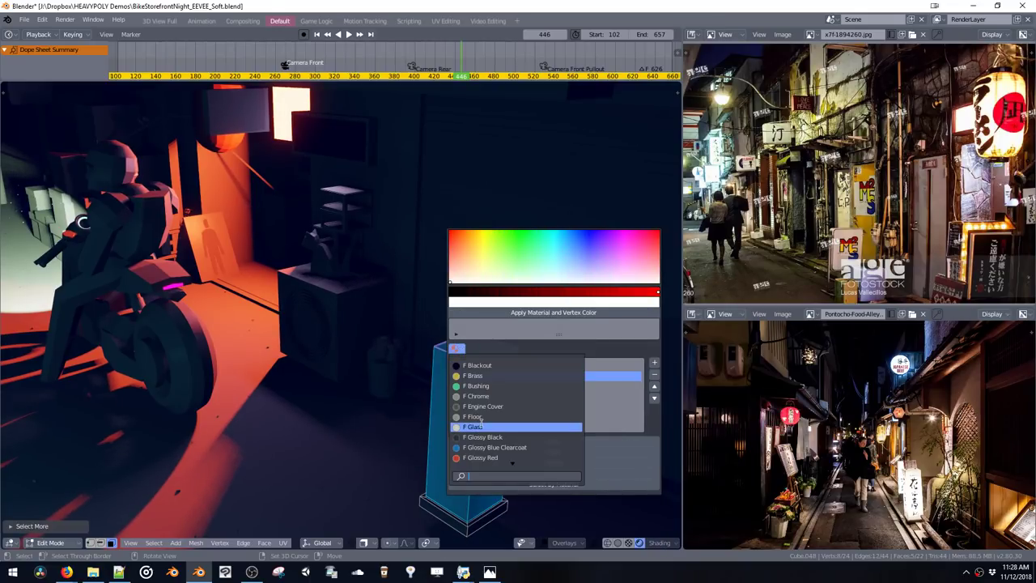
type("li")
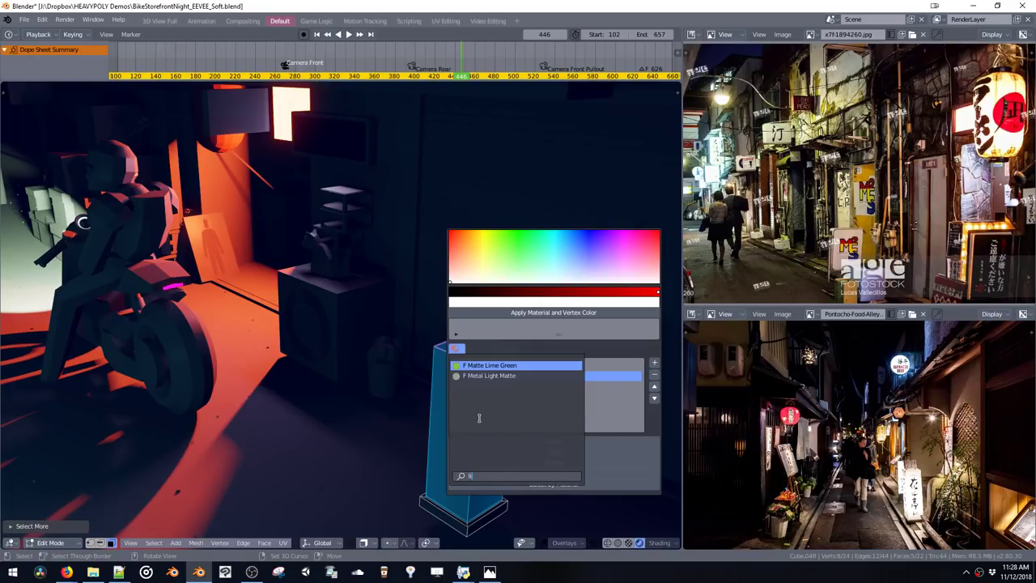
key("BackSpace")
key("BackSpace")
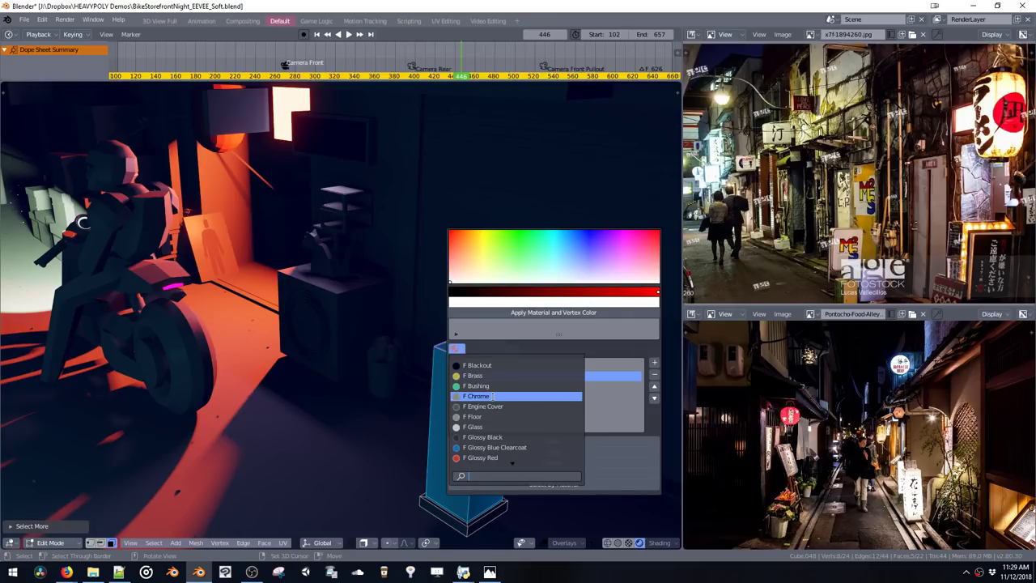
left_click(654, 376)
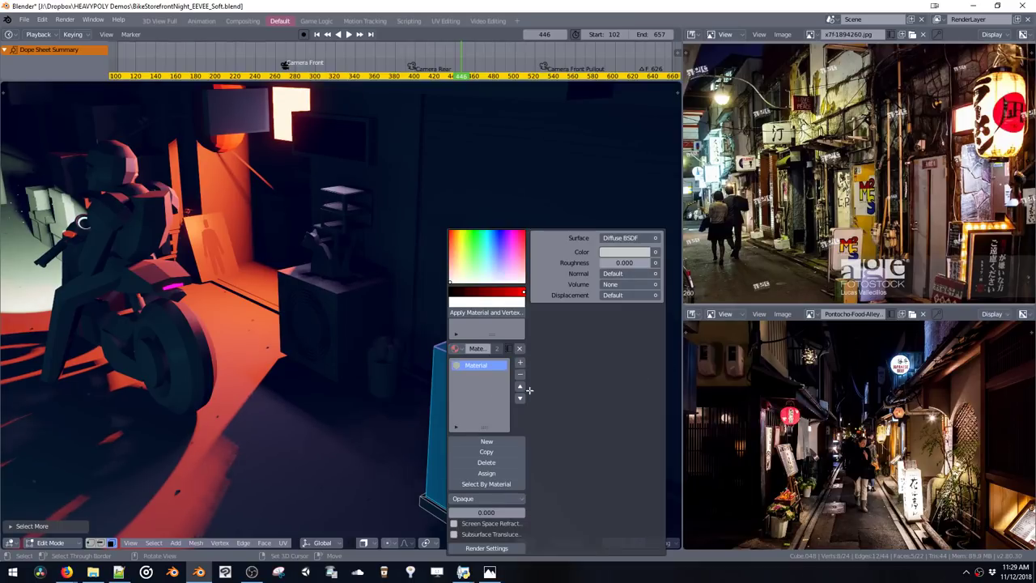
Create a new material for the selected upper faces of the box and name it PaperLight
left_click(484, 442)
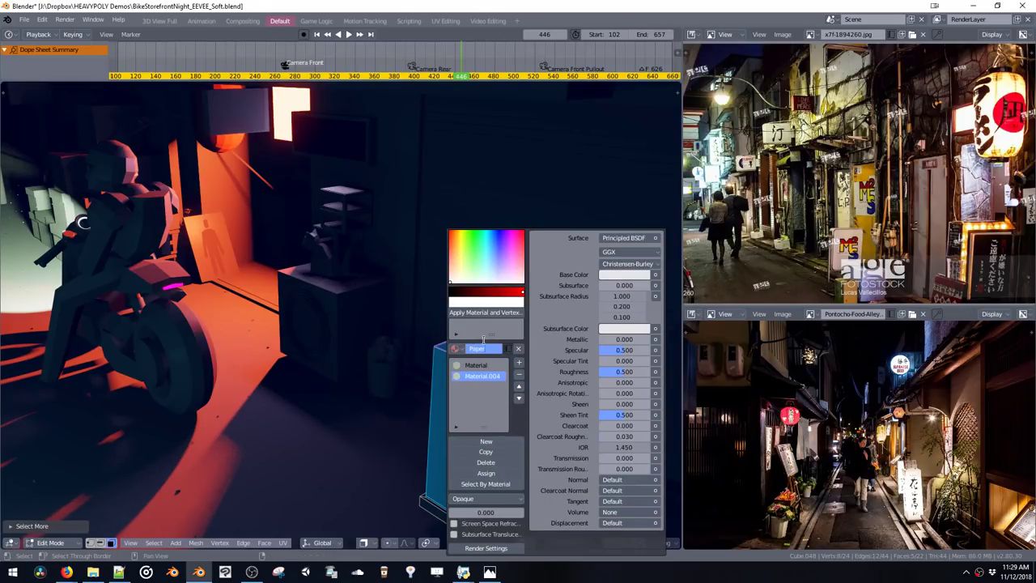
type("PaperLight")
key("Return")
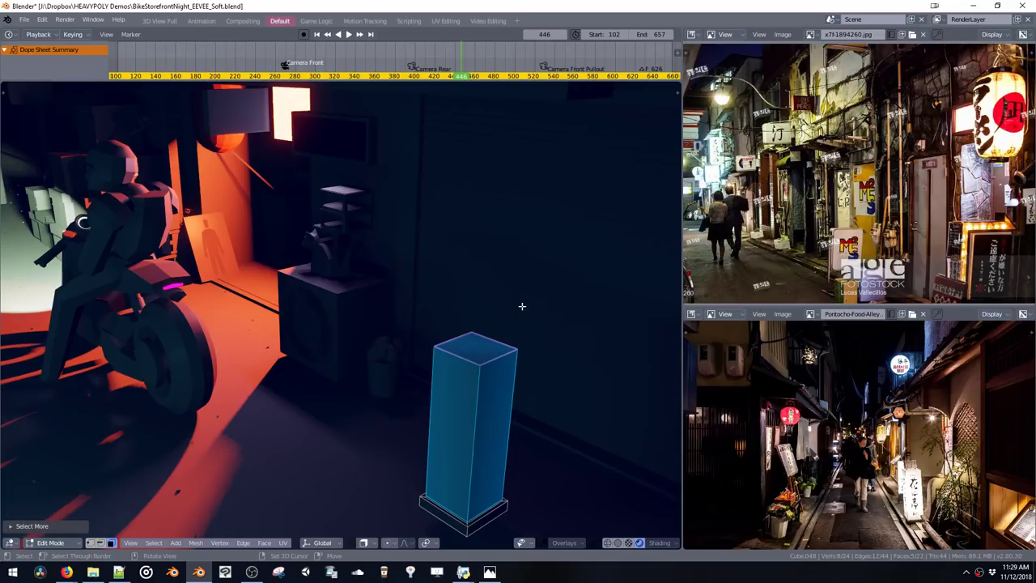
Change the PaperLight material's surface shader to Emission and deselect all faces
left_click(522, 542)
left_click(714, 238)
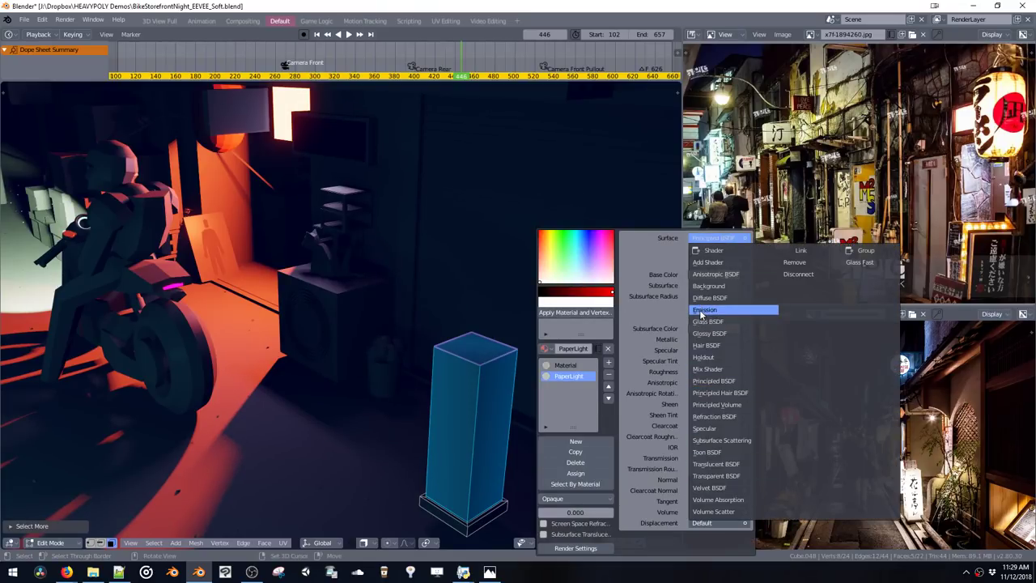
left_click(702, 311)
key("a")
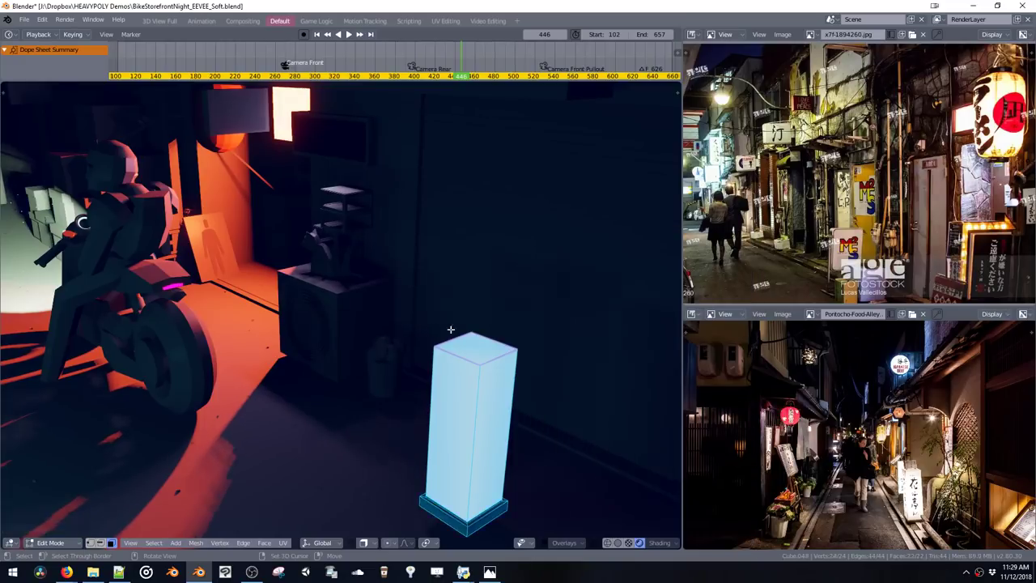
key("a")
middle_click_drag(465, 312, 424, 264, "shift")
key("ctrl+shift+v")
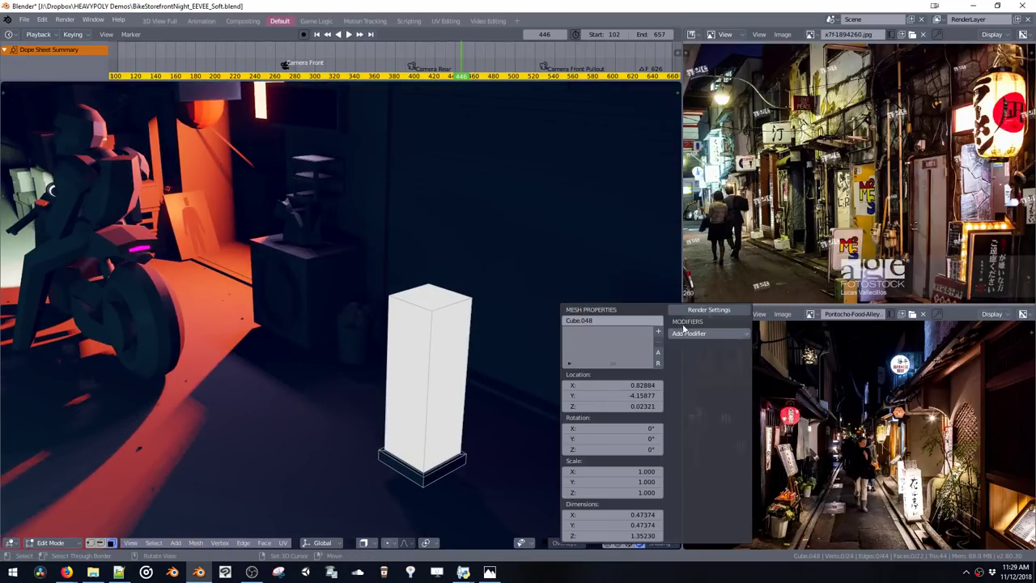
Select a front face of the glowing box and set the PaperLight emission strength to 2
left_click(416, 348)
key("shift+v")
mouse_move(619, 262)
left_mouse_down()
mouse_move(639, 262)
mouse_move(603, 263)
mouse_move(613, 267)
left_mouse_up()
left_click(613, 268)
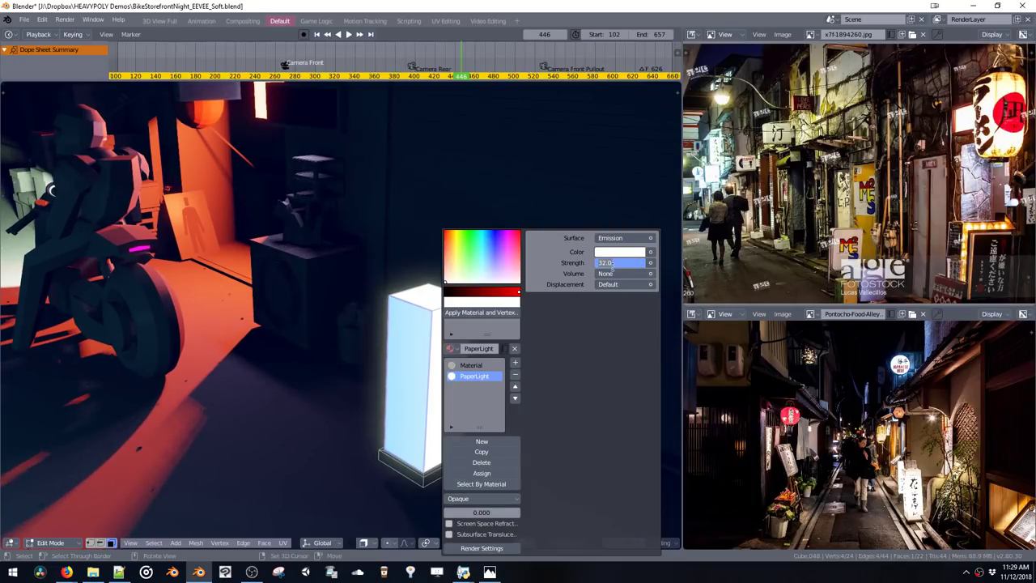
type("2")
key("Return")
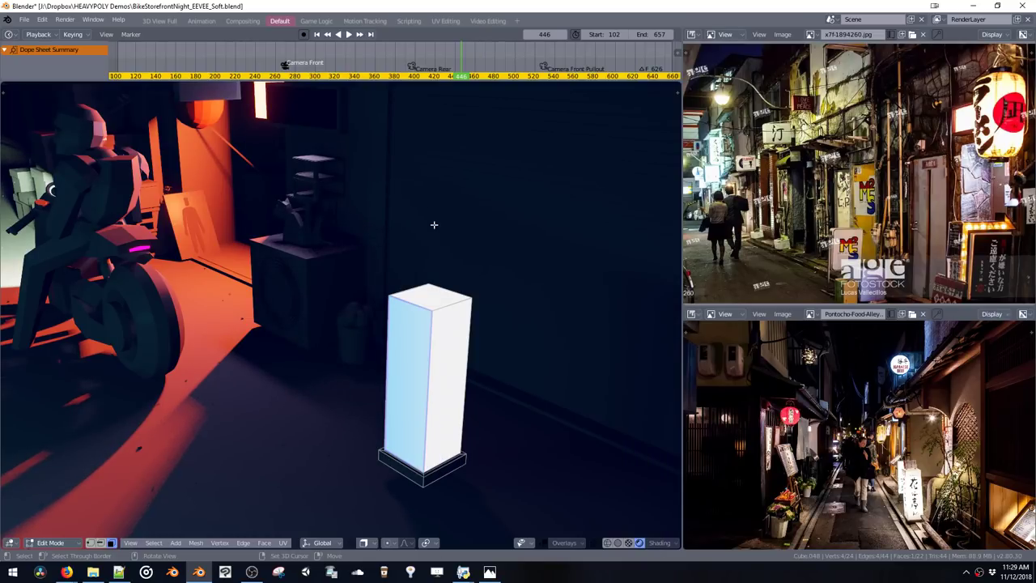
Feed the PaperLight emission color from a Gradient Texture and set the texture's vector to Geometry Position
middle_click_drag(454, 302, 418, 273)
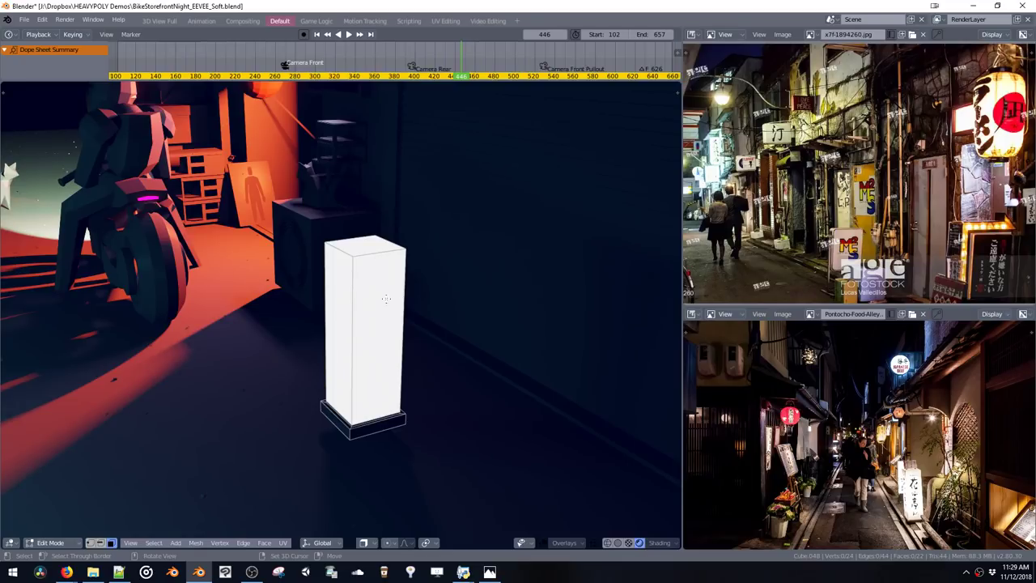
left_click(384, 299)
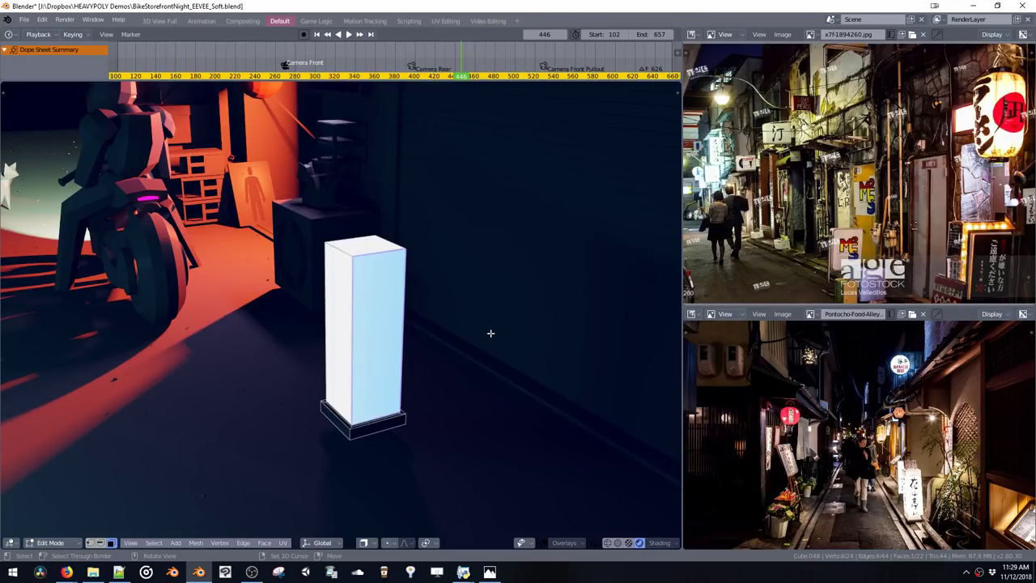
key("v")
key("shift+v")
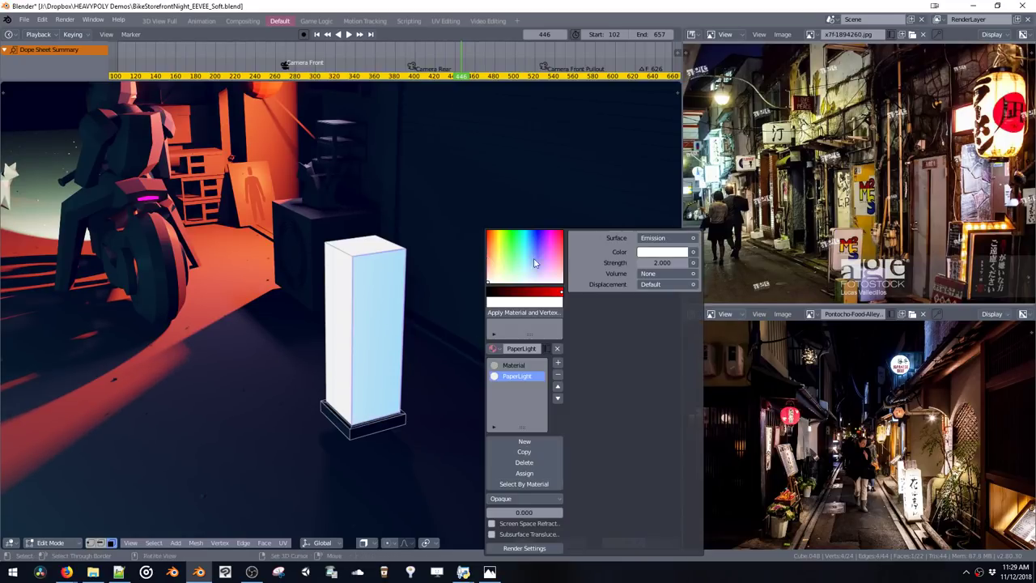
left_click(692, 254)
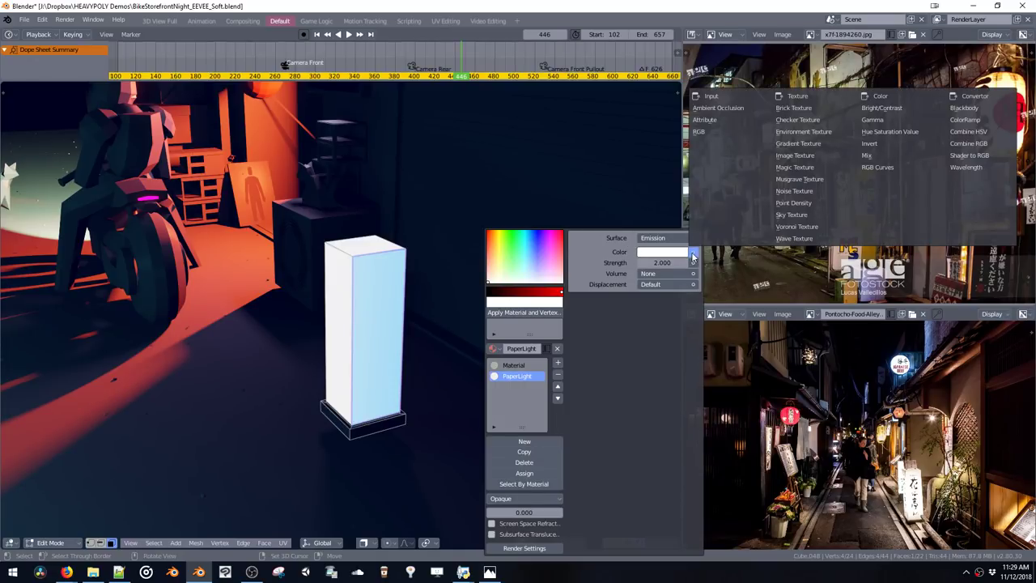
left_click(780, 146)
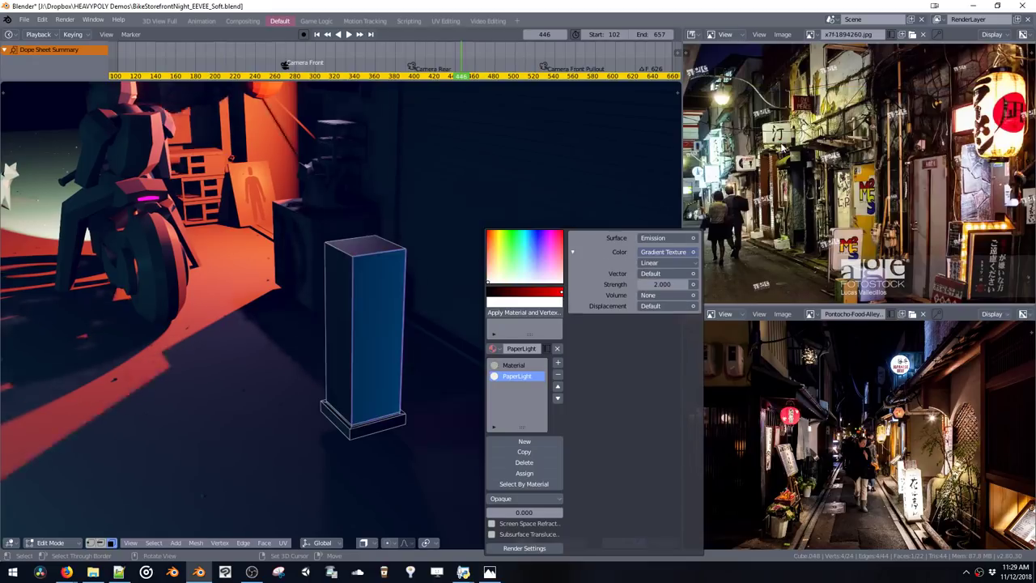
left_click(692, 274)
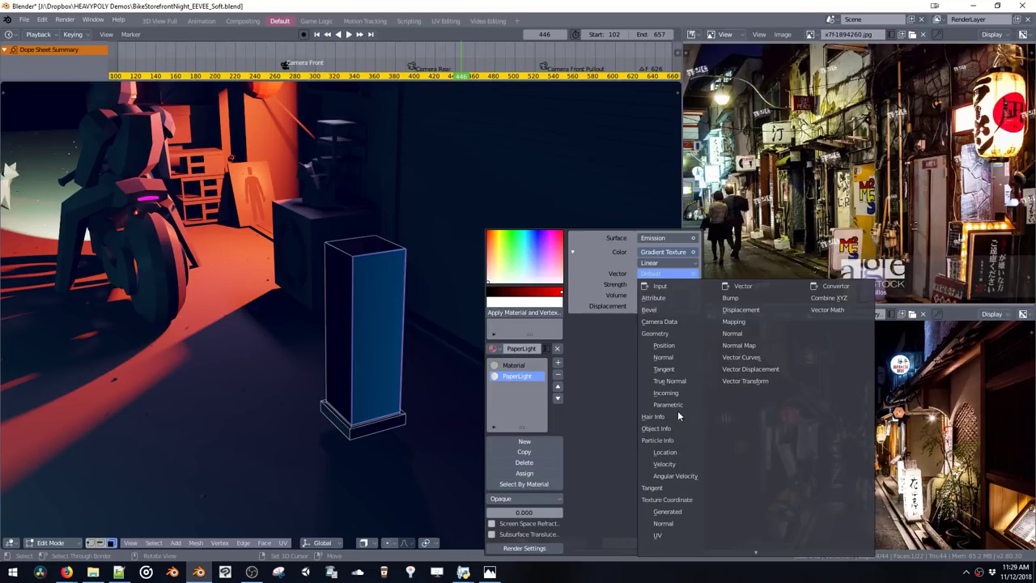
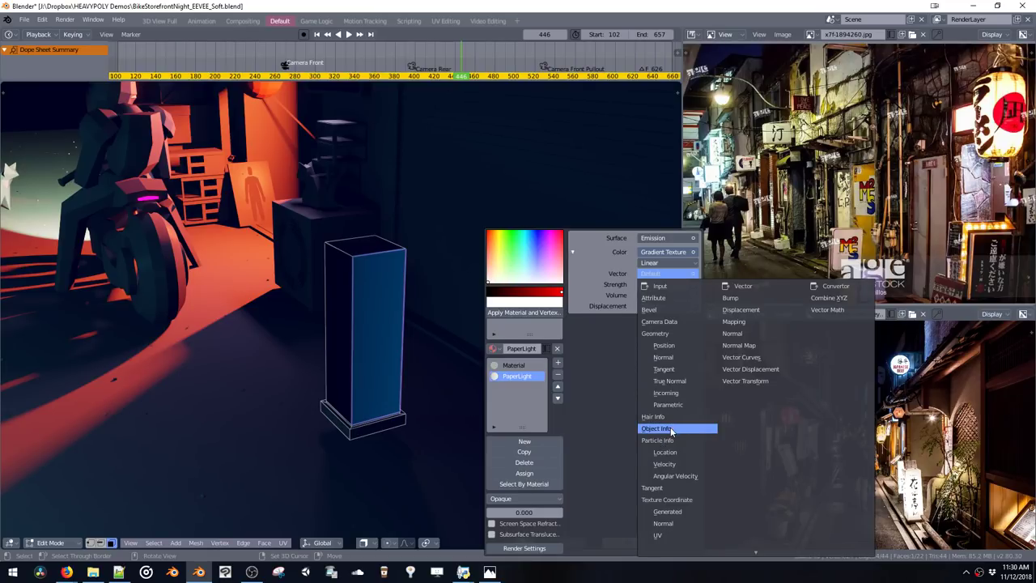
left_click(671, 347)
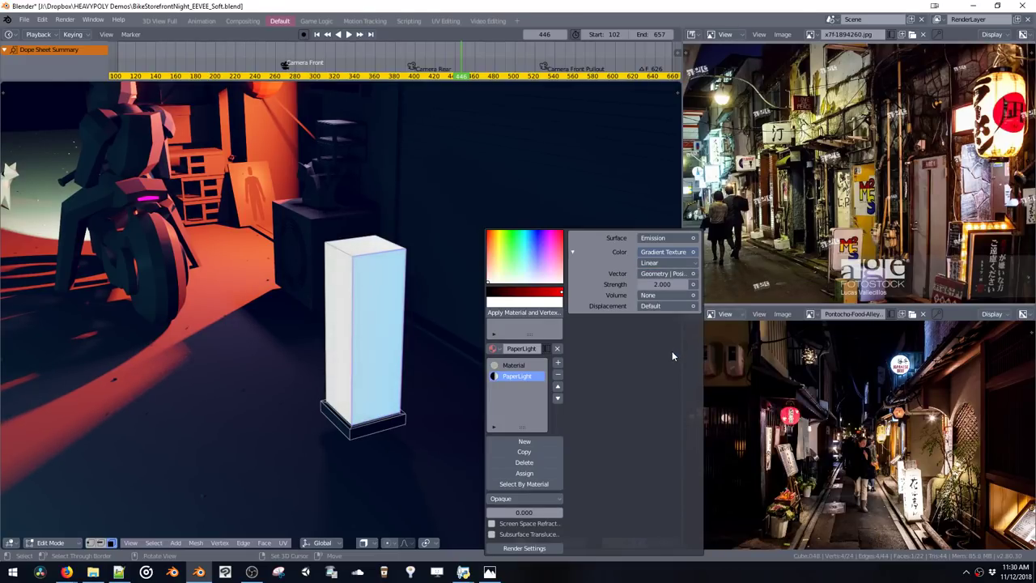
Turn the area showing the upper alley reference photo into a Node Editor framing the PaperLight nodes, and hide its sidebar
scroll(446, 257, "up", 3)
middle_click_drag(446, 259, 525, 292)
key("v")
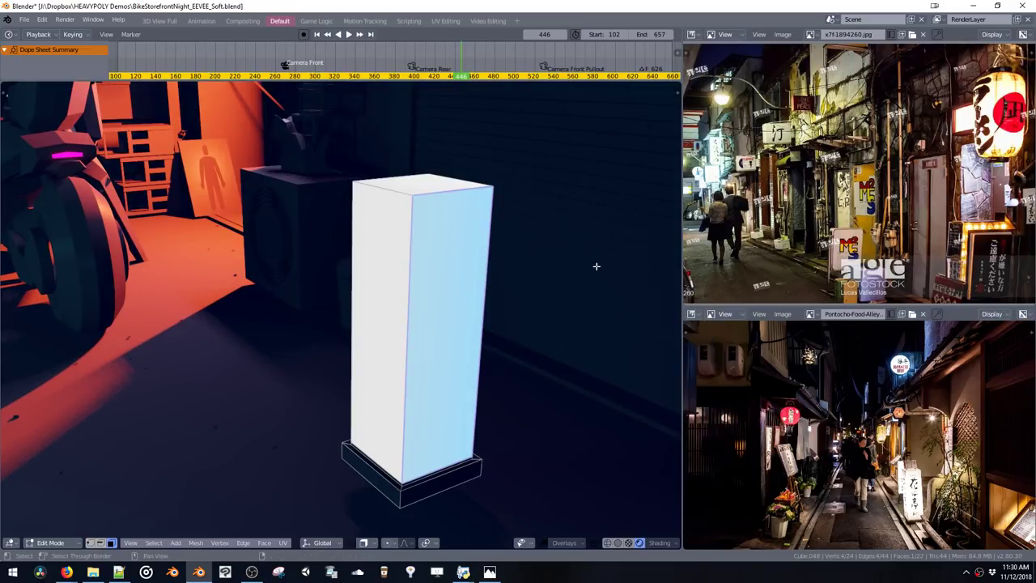
key("shift+v")
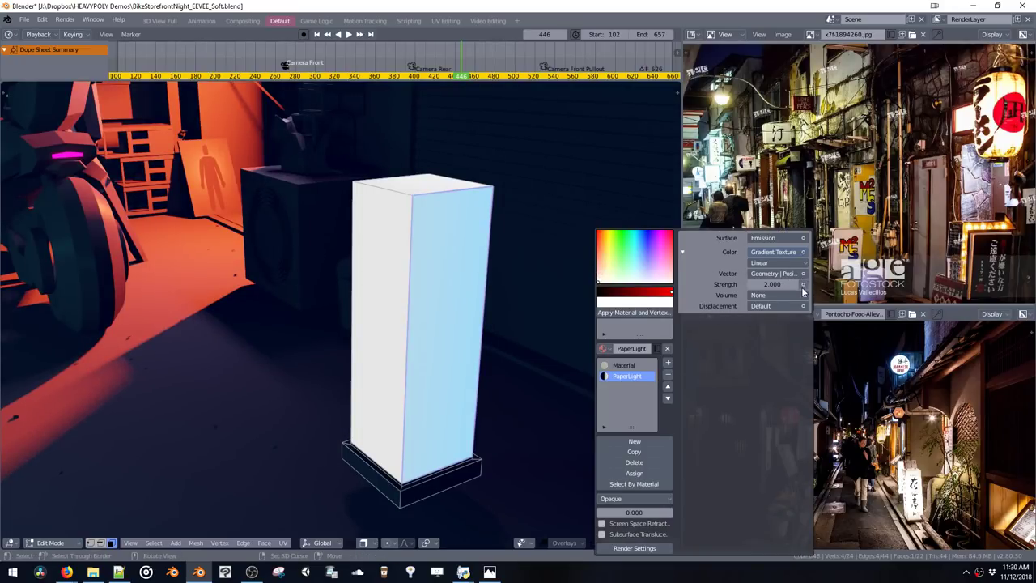
key("ctrl+alt+space")
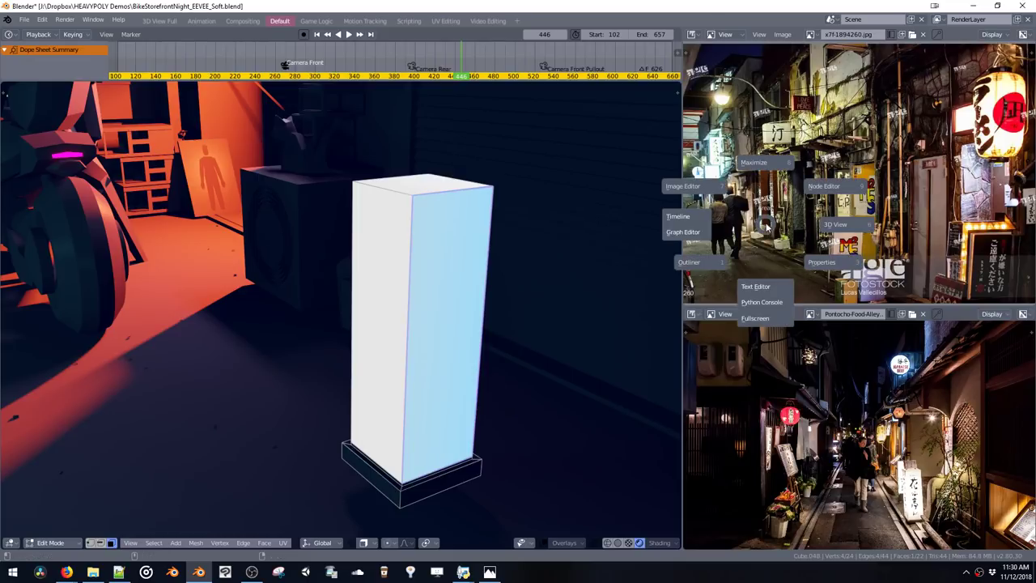
left_click(816, 189)
key("Home")
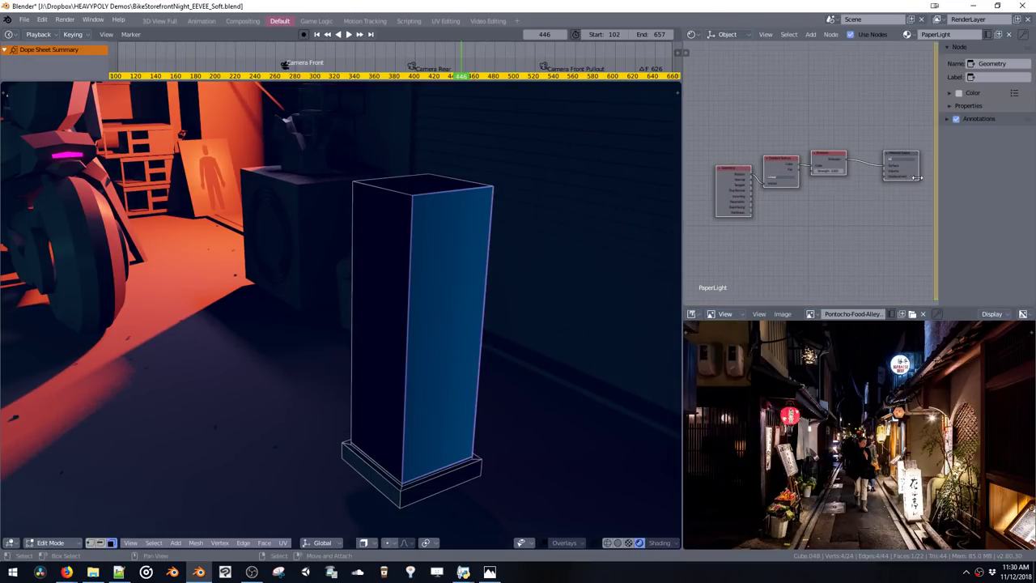
key("n")
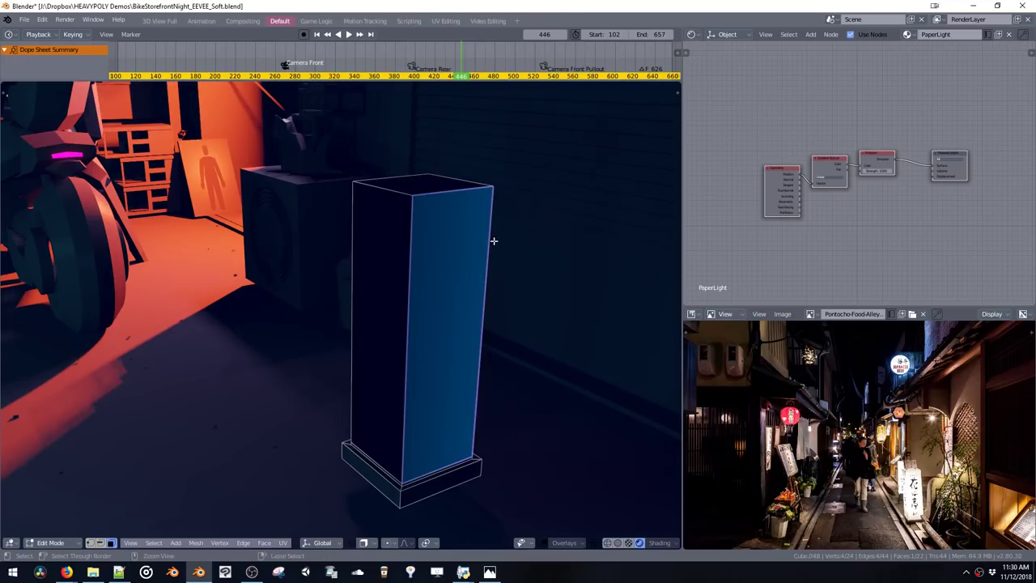
Select all upper faces of the box by growing from its top face, and unmute the Geometry, Gradient Texture and Emission nodes
left_click(427, 186)
key("ctrl+KP_Add")
key("shift+v")
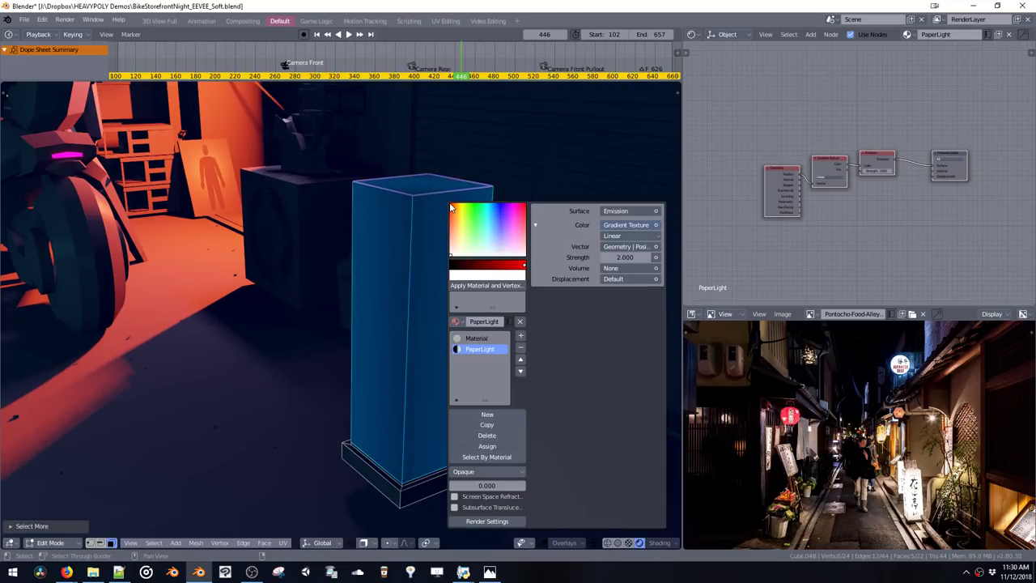
left_click_drag(762, 127, 881, 202)
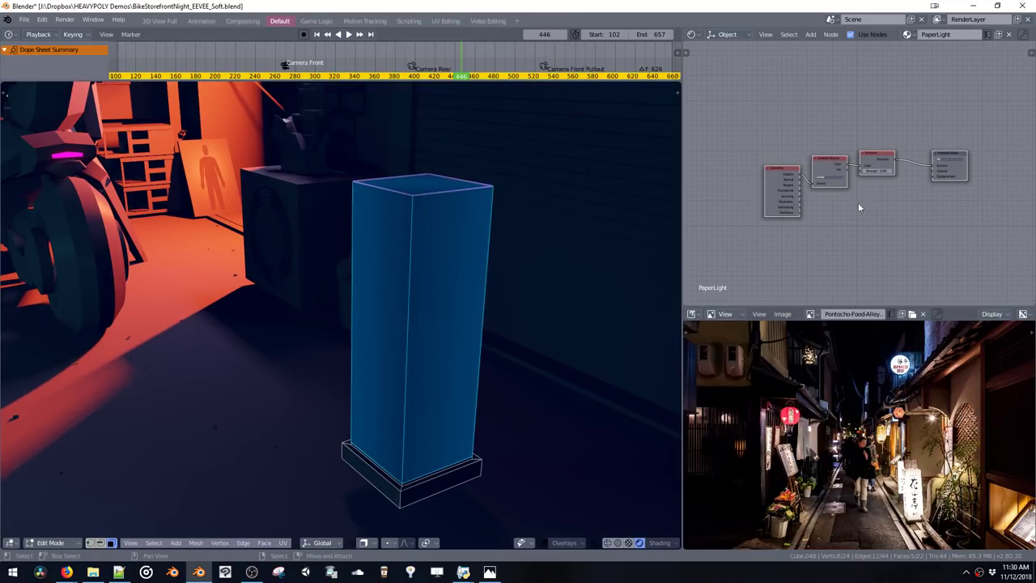
key("m")
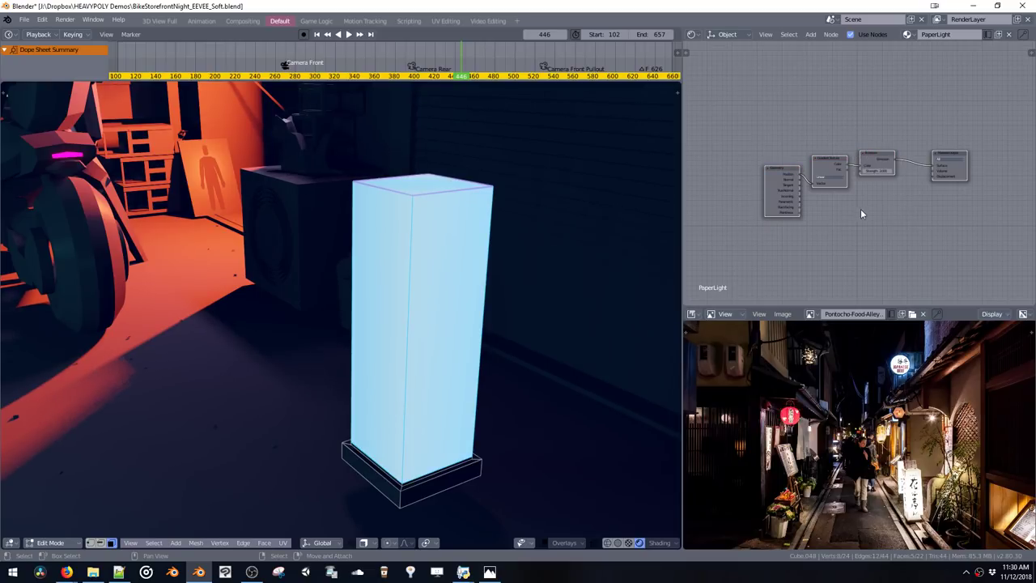
left_click_drag(777, 173, 744, 183)
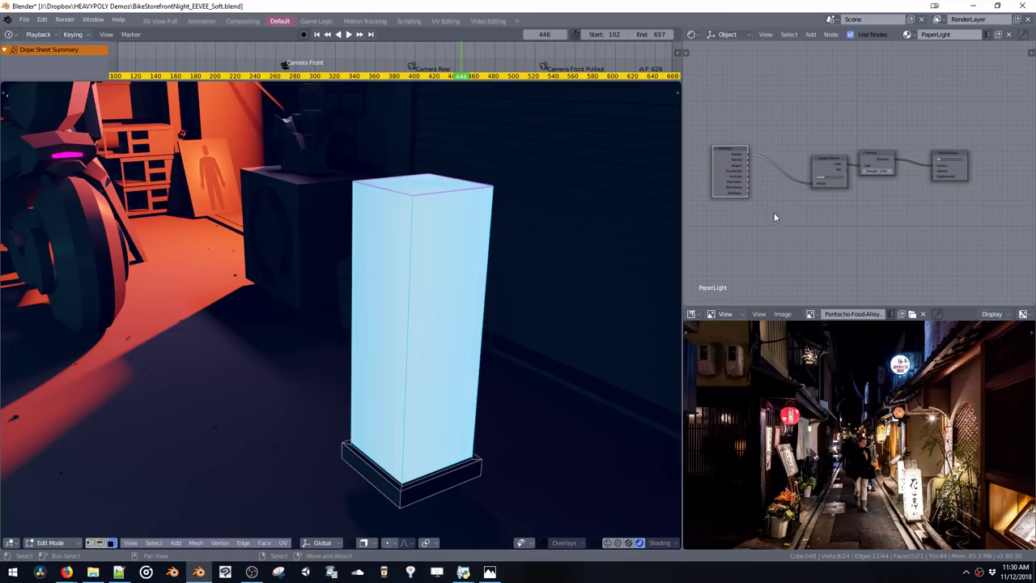
key("shift+a")
left_click(770, 214)
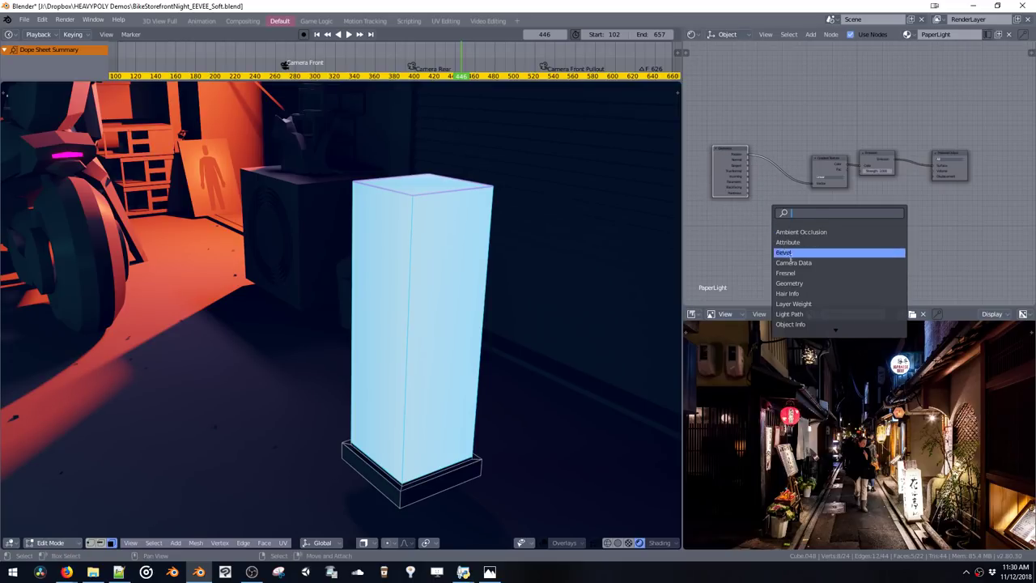
key("Escape")
Replace the Geometry node with a Texture Coordinate node whose Object output feeds the Gradient Texture's Vector
key("shift+a")
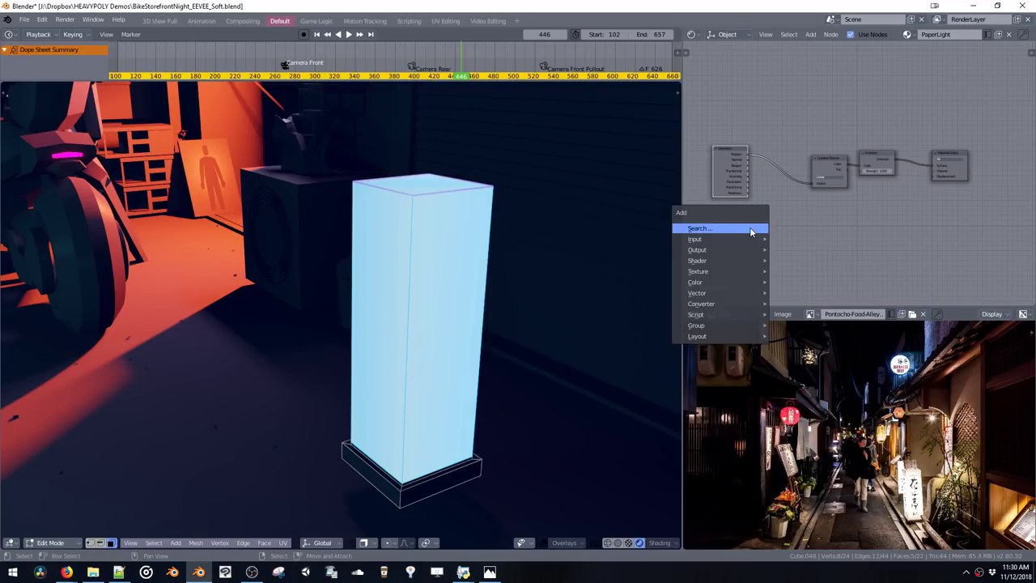
mouse_move(749, 240)
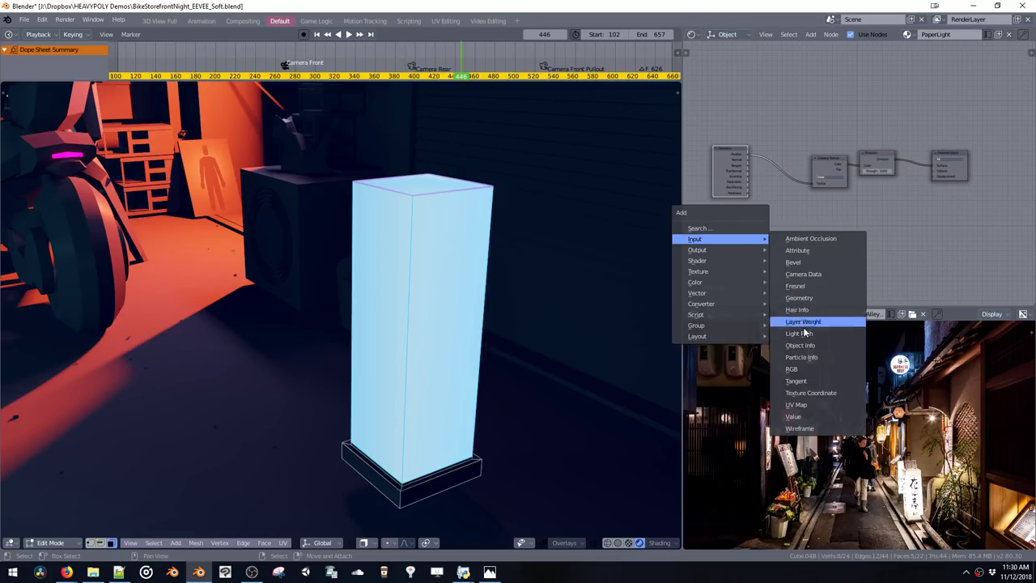
left_click(810, 393)
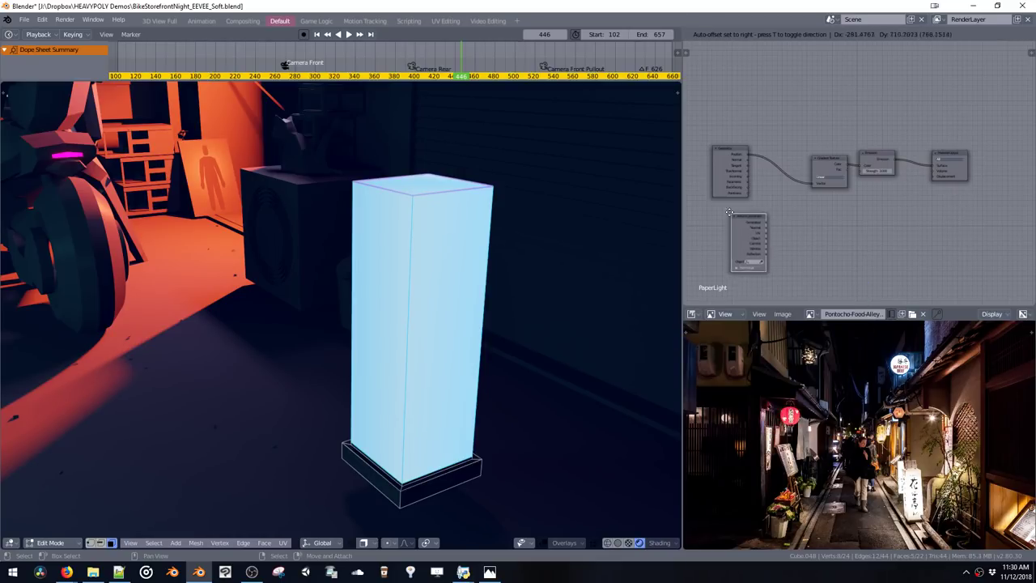
left_click(761, 233)
left_click_drag(762, 235, 811, 183)
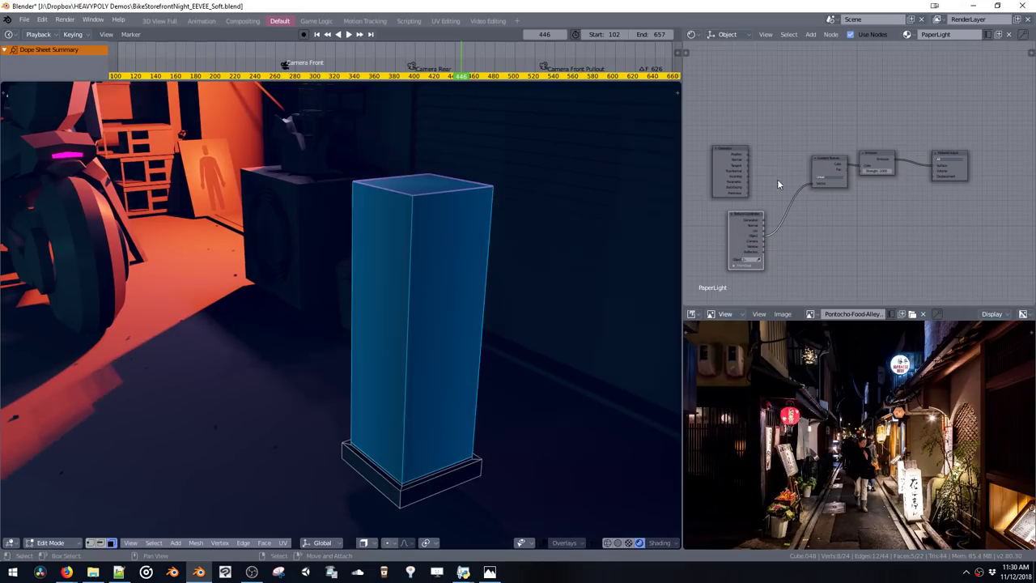
left_click(728, 149)
key("x")
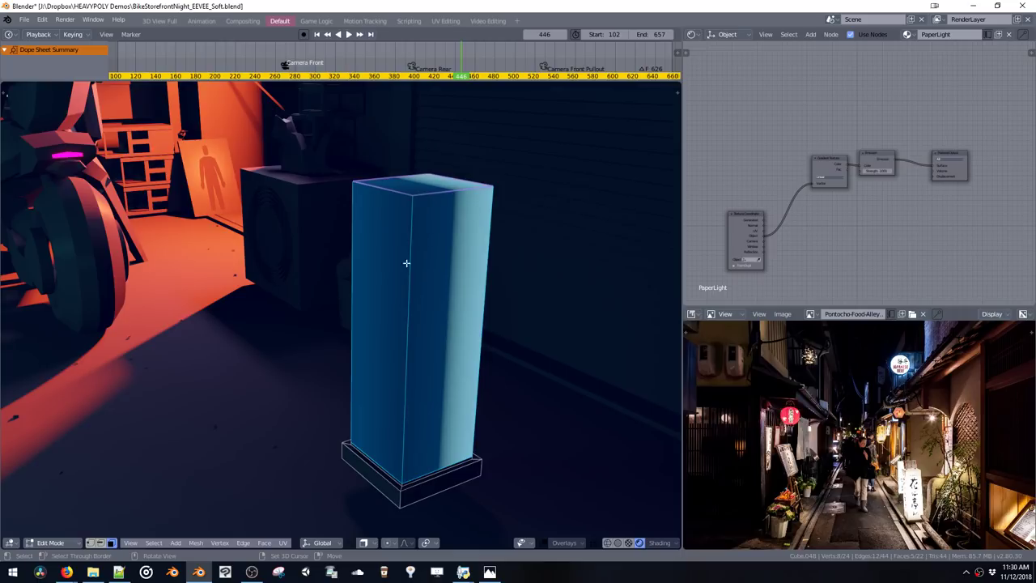
Change the Gradient Texture type to Spherical
middle_click_drag(455, 325, 485, 300)
left_click(822, 176)
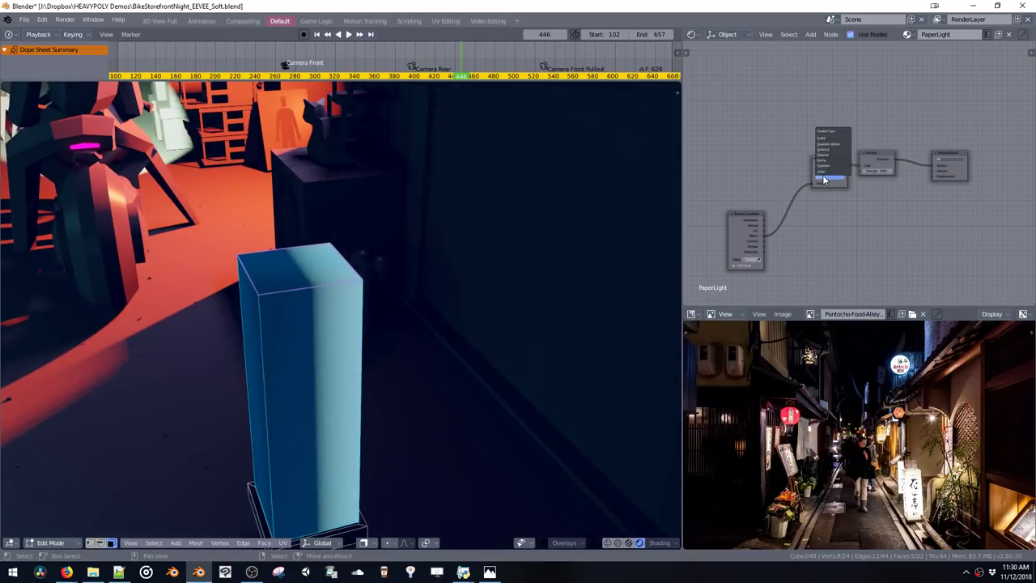
left_click(821, 153)
middle_click_drag(490, 231, 617, 190)
Move the Texture Coordinate node aside and insert a Mapping node on its link to the Gradient Texture
left_click_drag(747, 212, 694, 157)
key("shift+a")
mouse_move(754, 217)
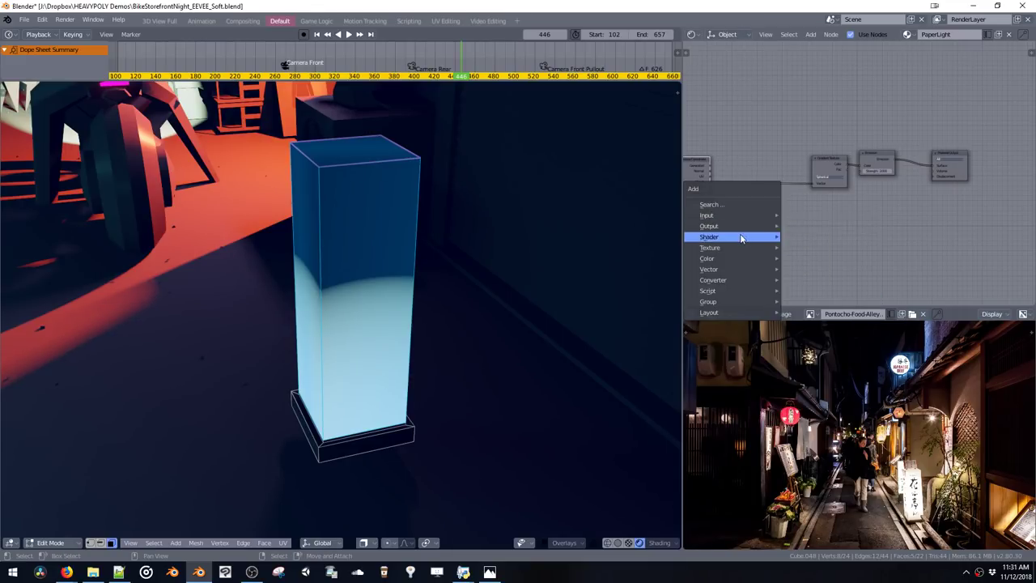
left_click(732, 204)
type("mapp")
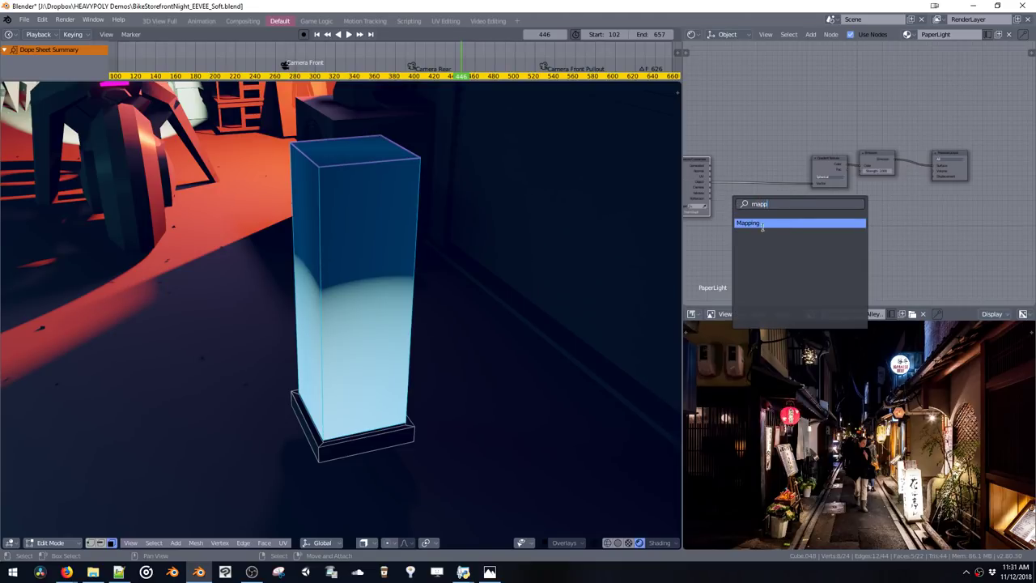
left_click(761, 224)
left_click(745, 192)
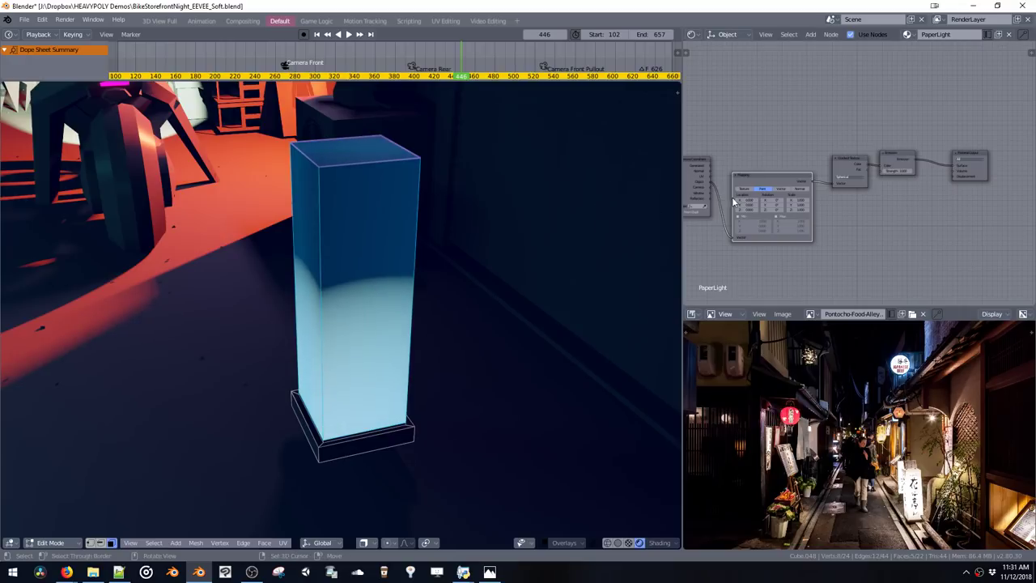
Set the Mapping node's Z location to -0.8 and leave Edit Mode on the sign box
scroll(743, 215, "up", 3)
middle_click_drag(742, 217, 840, 195)
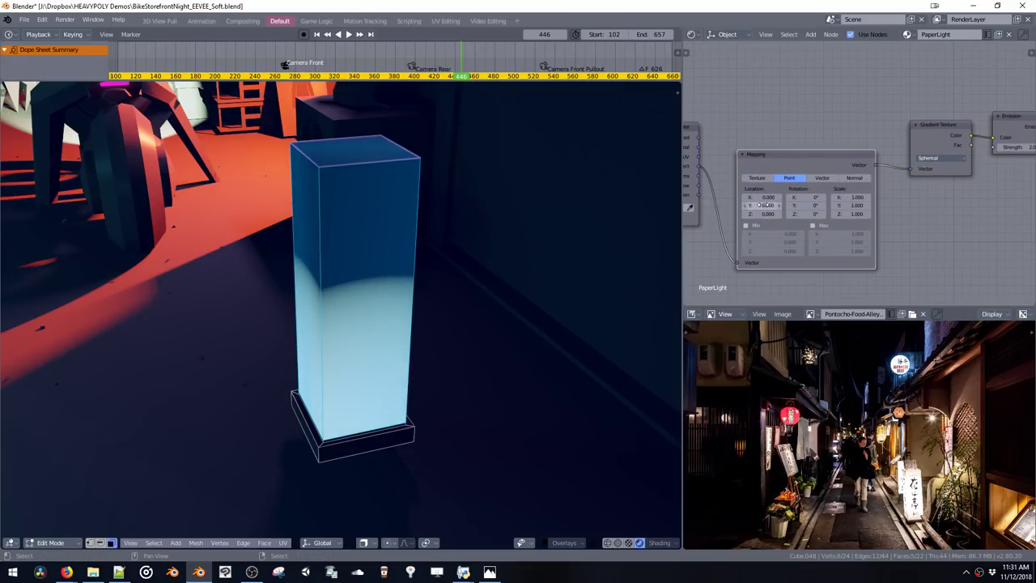
left_click_drag(763, 214, 763, 213)
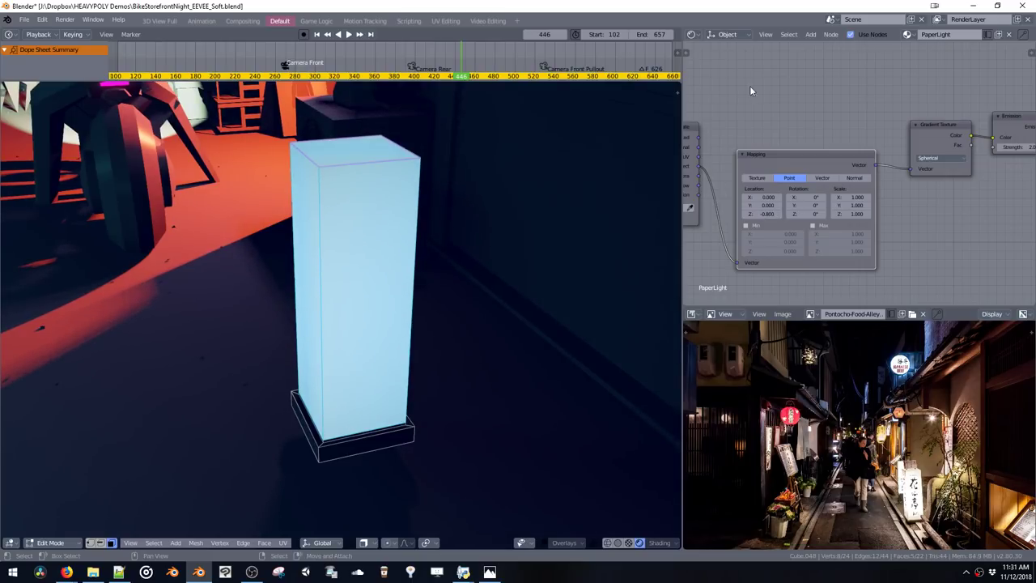
middle_click_drag(871, 130, 724, 121)
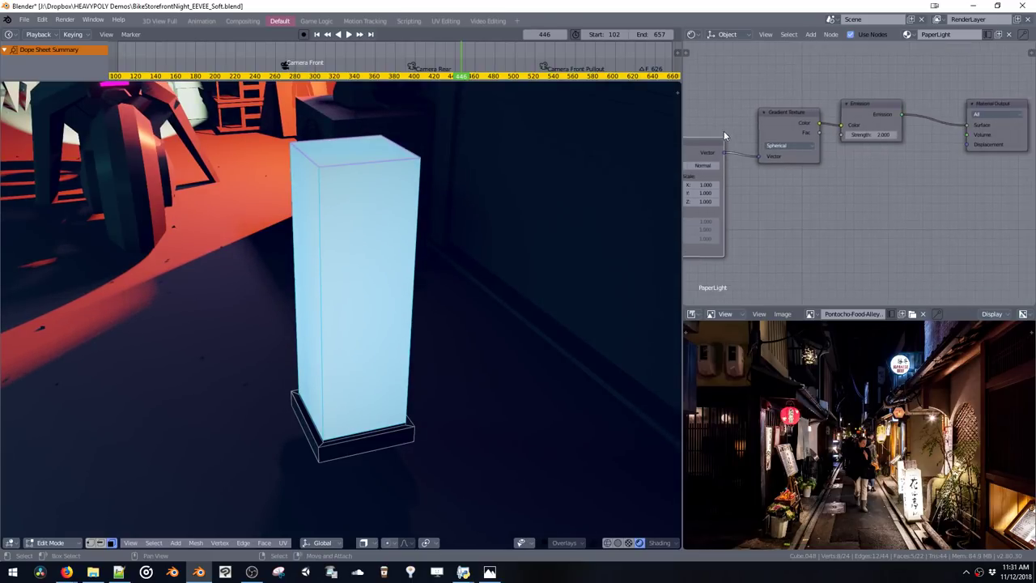
key("a")
key("Tab")
key("Tab")
key("Tab")
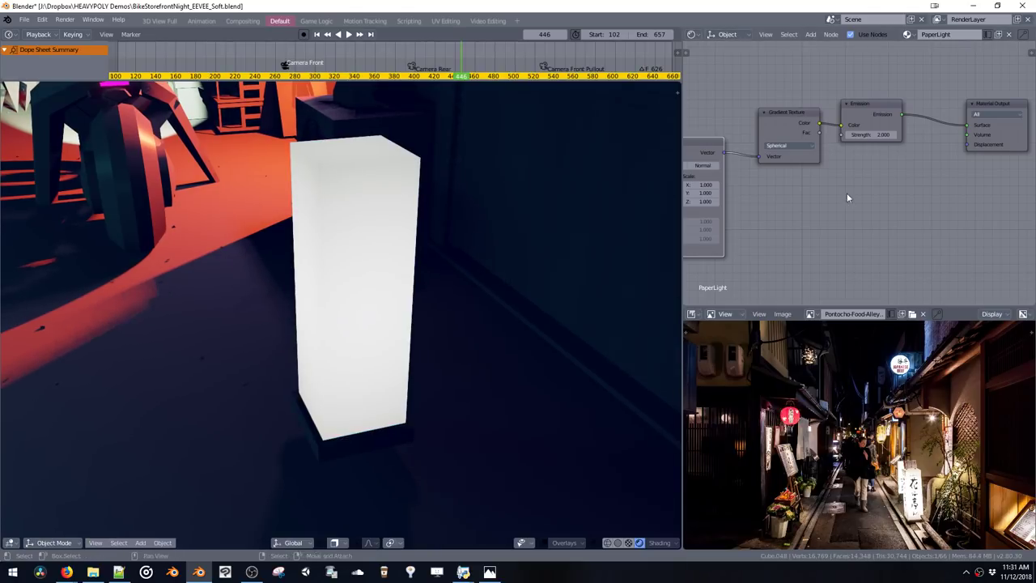
Try inserting a ColorRamp between Emission and Material Output, with its black stop moved to about 0.268
middle_click_drag(847, 197, 815, 192)
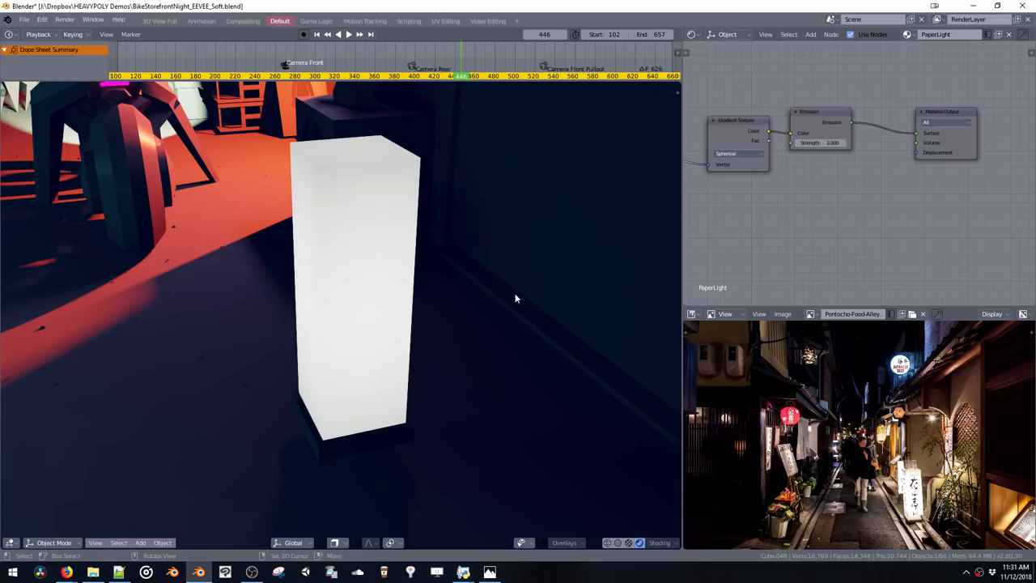
key("shift+a")
left_click(854, 183)
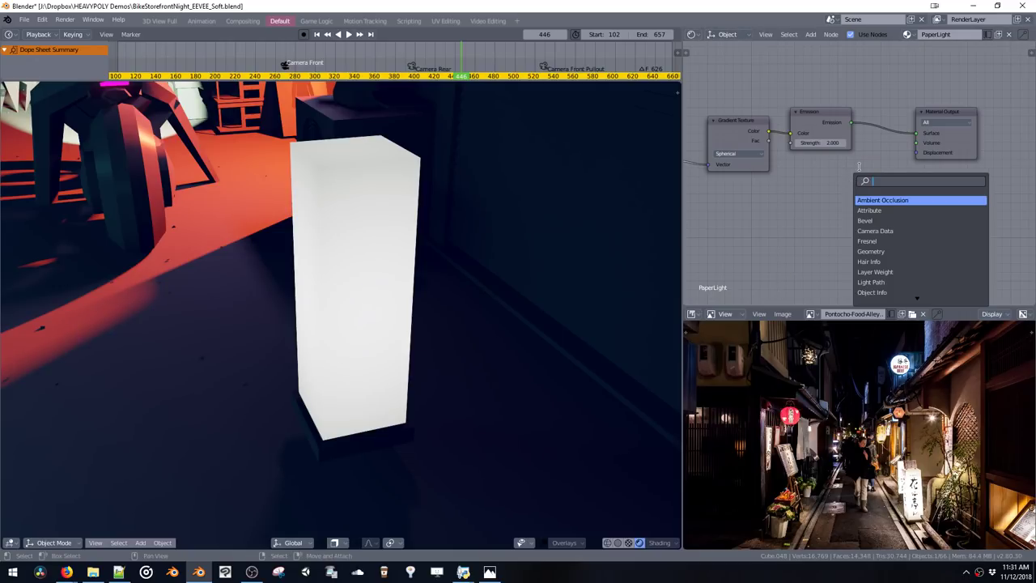
type("ramp")
key("Return")
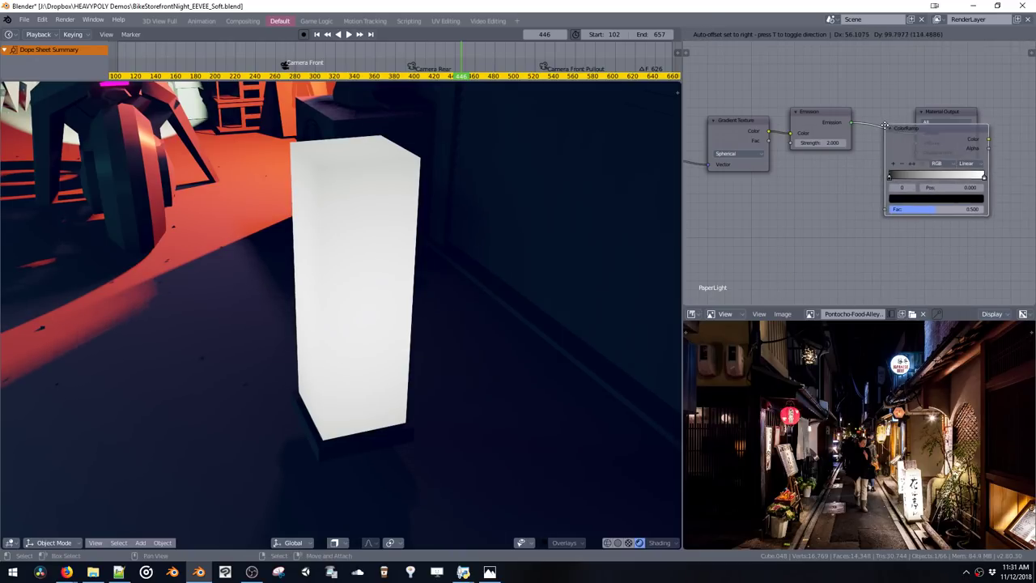
left_click(885, 126)
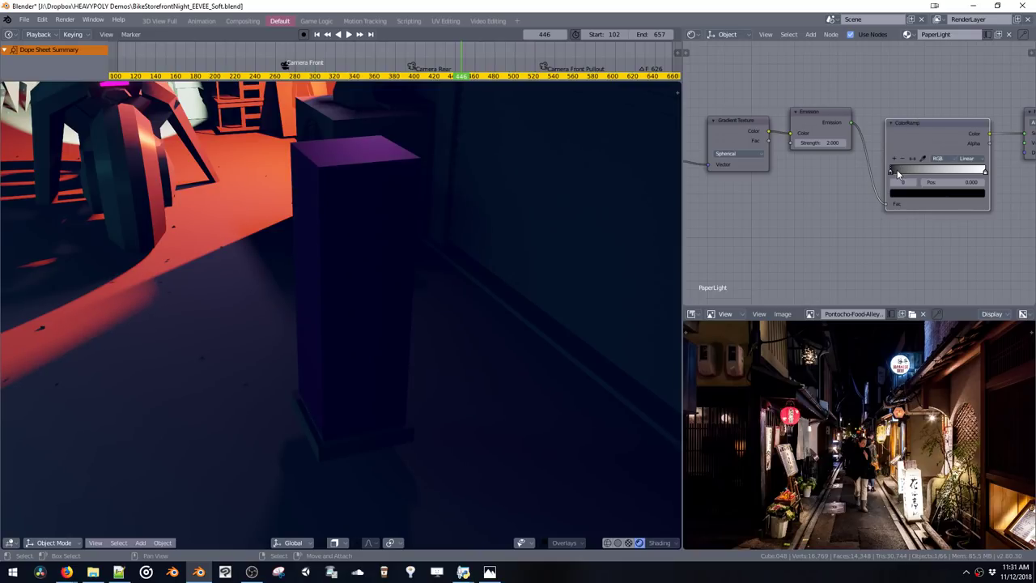
left_click_drag(896, 171, 916, 176)
middle_click_drag(587, 205, 570, 209)
mouse_move(794, 197)
middle_mouse_down()
mouse_move(756, 206)
mouse_move(794, 182)
middle_mouse_up()
Delete the ColorRamp after the Emission node and reconnect Emission to the Material Output's Surface
left_click(851, 127)
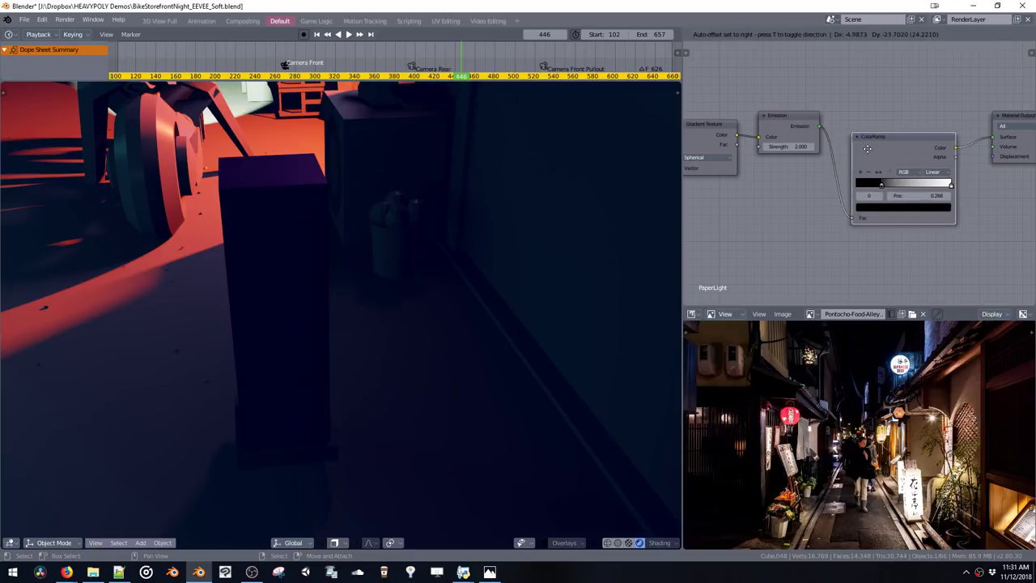
key("x")
left_click_drag(818, 125, 992, 137)
Insert a new ColorRamp node between the Gradient Texture and the Emission color
key("shift+a")
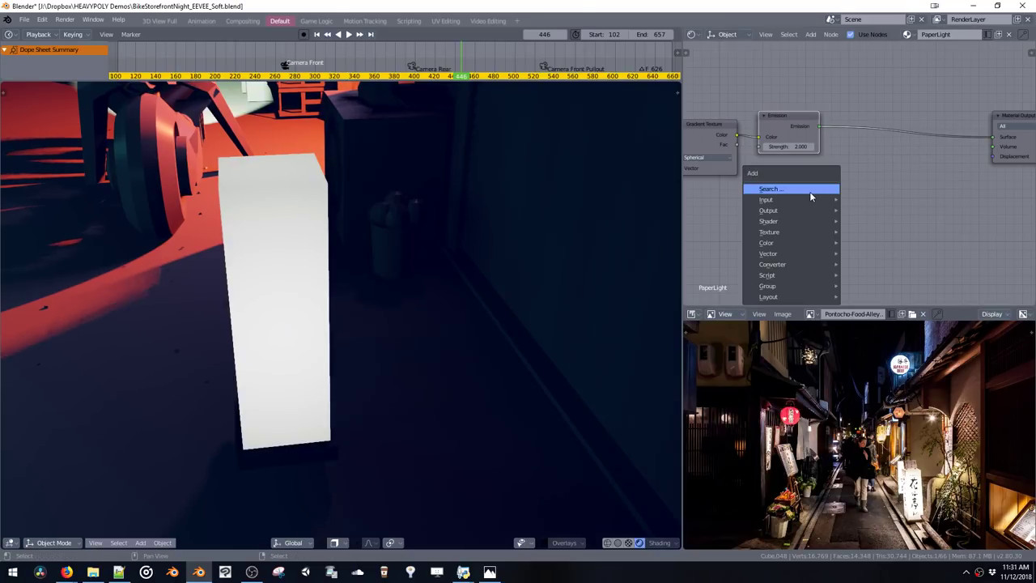
type("color")
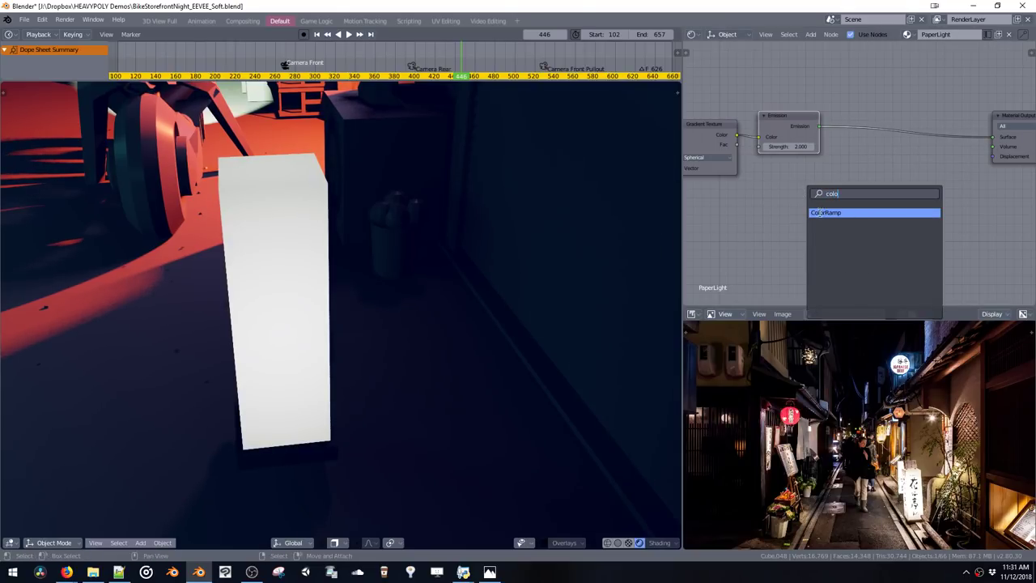
key("Return")
left_click(751, 137)
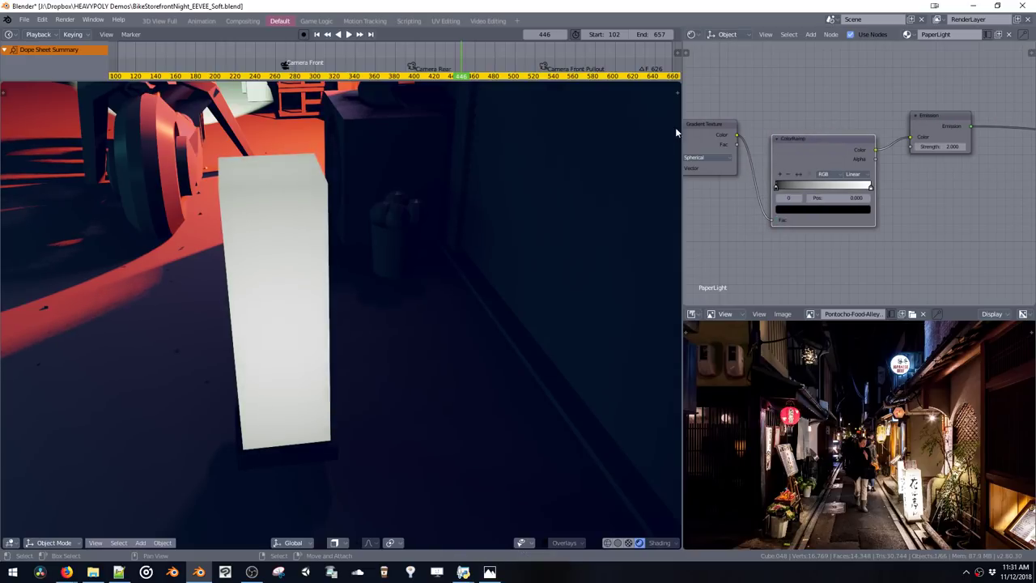
Move the ColorRamp's black stop to about 0.314 and lighten it to a dark grey with RGB values of 0.085
mouse_move(793, 153)
left_mouse_down()
mouse_move(790, 134)
mouse_move(787, 164)
mouse_move(814, 167)
mouse_move(795, 170)
left_mouse_up()
middle_click_drag(503, 186, 508, 231)
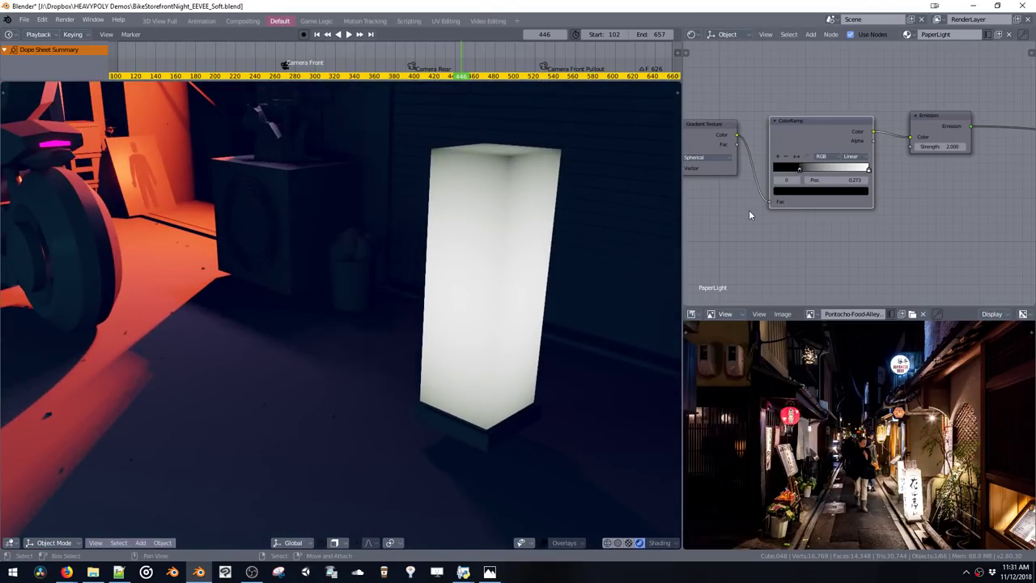
mouse_move(867, 169)
left_mouse_down()
mouse_move(830, 170)
mouse_move(892, 172)
left_mouse_up()
left_click_drag(802, 169, 805, 171)
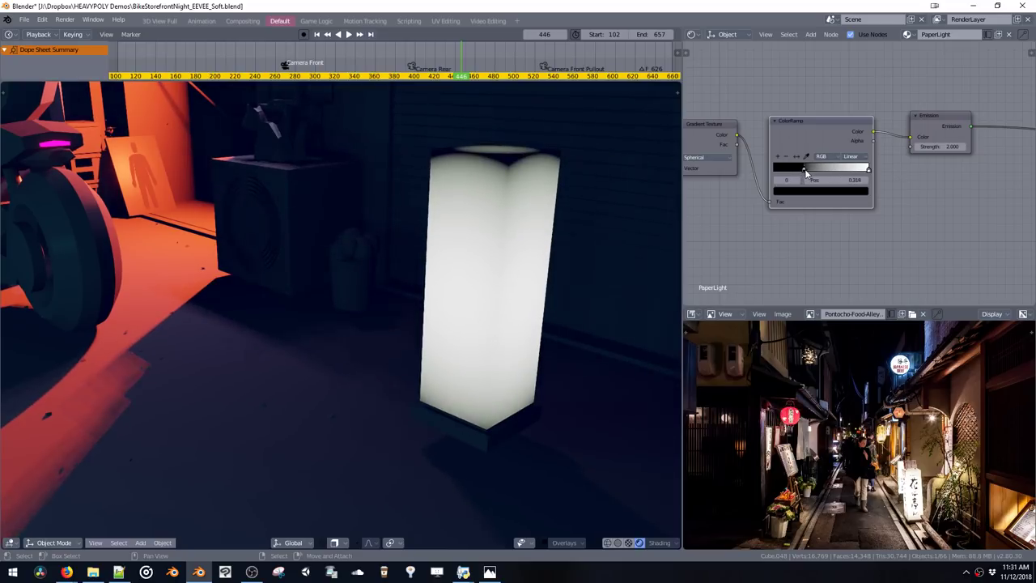
left_click(803, 192)
left_click(815, 128)
left_click_drag(817, 129, 802, 132)
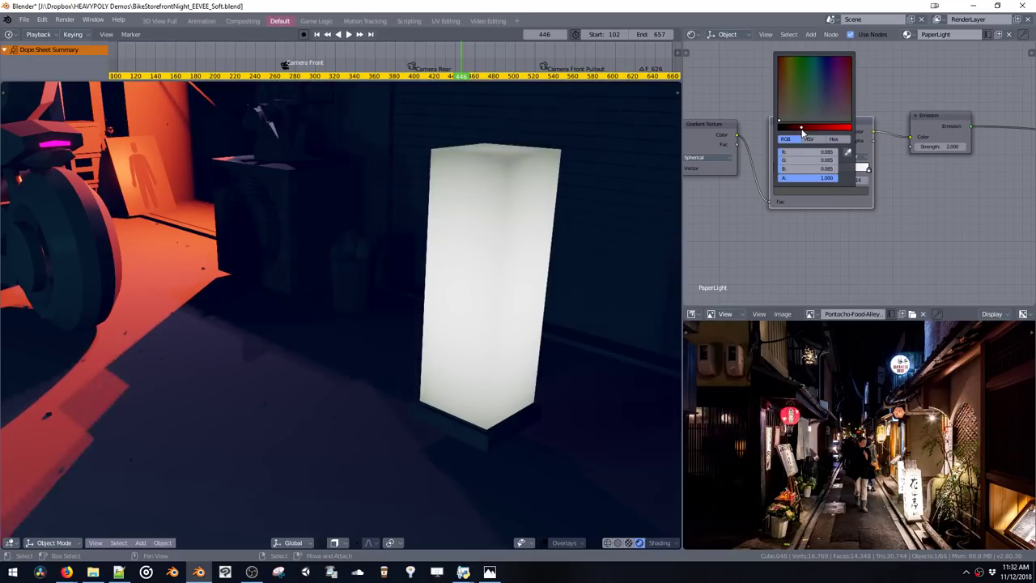
Try a different Z scale on the Mapping node
middle_click_drag(744, 209, 963, 198)
left_click_drag(836, 199, 827, 201)
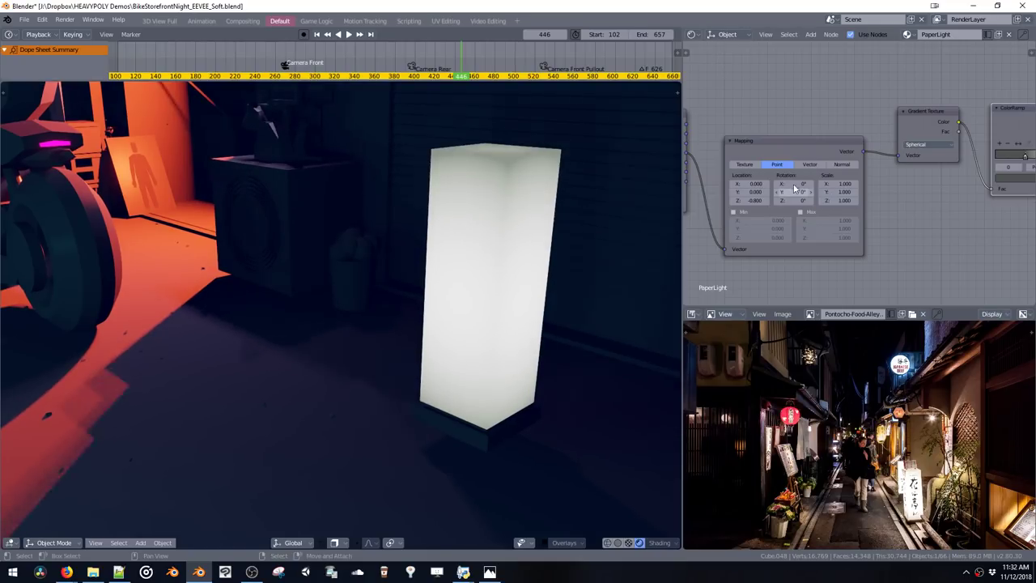
Add a point light to the scene at the standing sign box
middle_click_drag(485, 227, 383, 257)
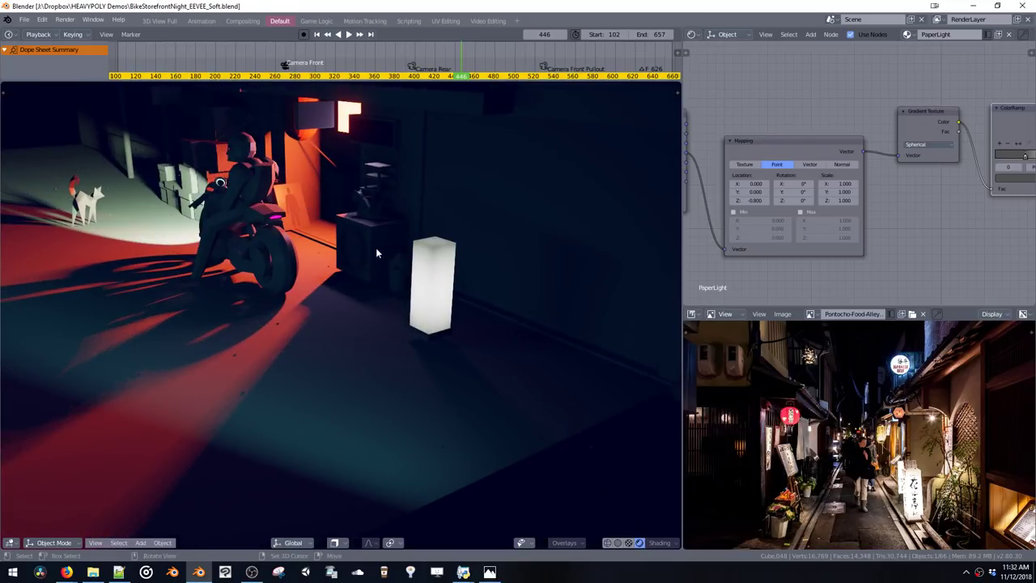
middle_click_drag(404, 303, 412, 278, "ctrl")
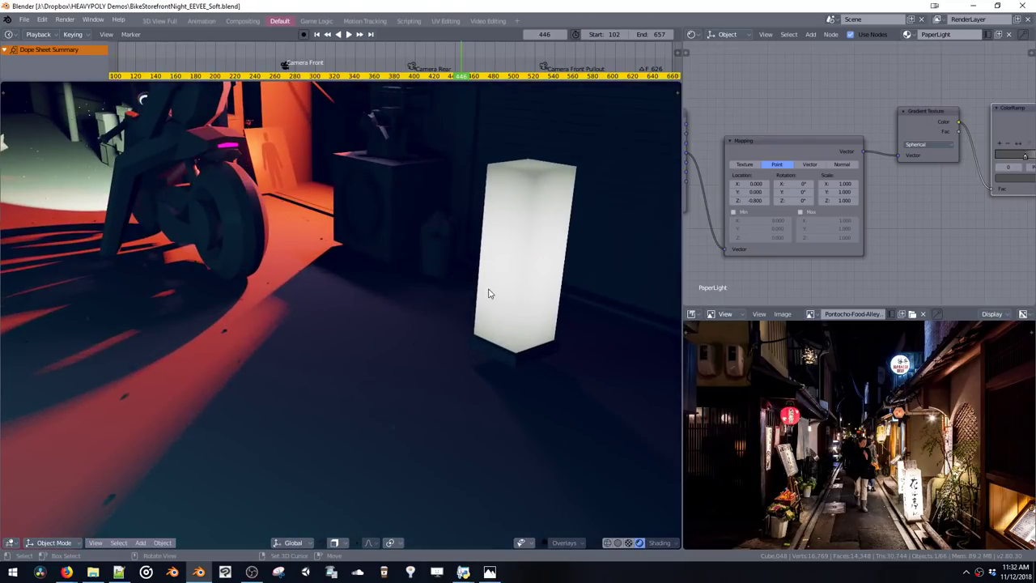
key("shift+a")
mouse_move(495, 245)
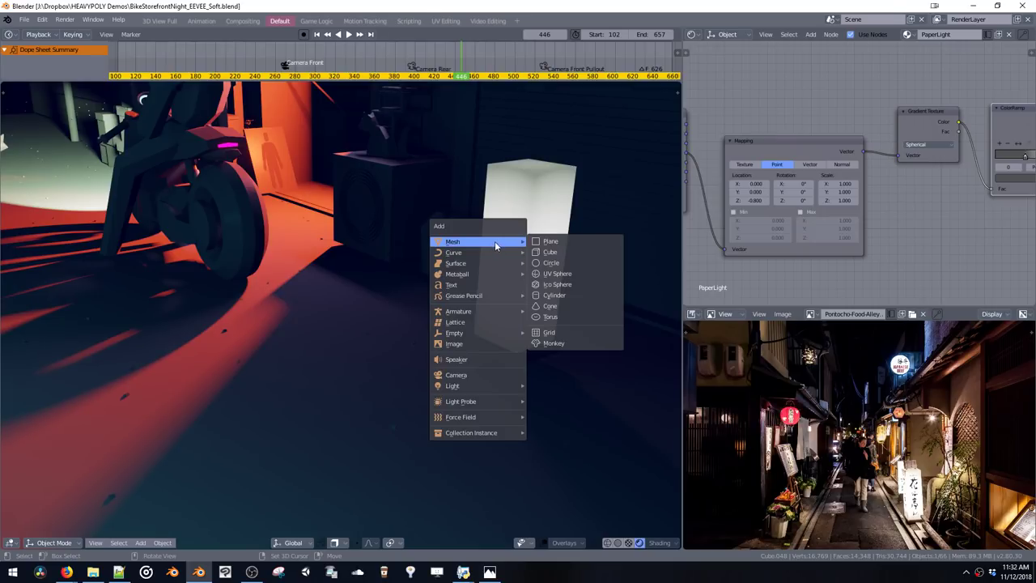
mouse_move(473, 387)
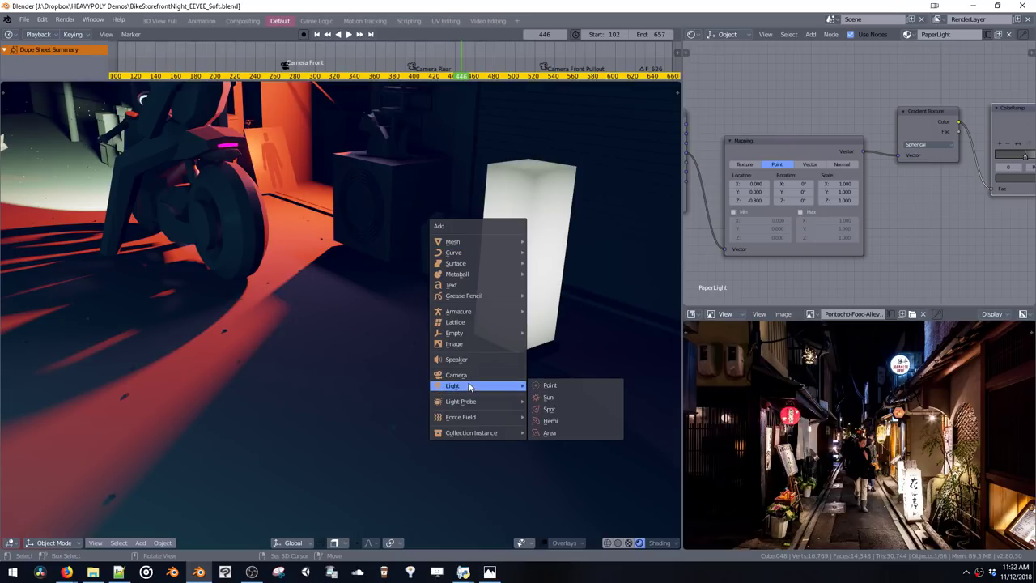
left_click(550, 387)
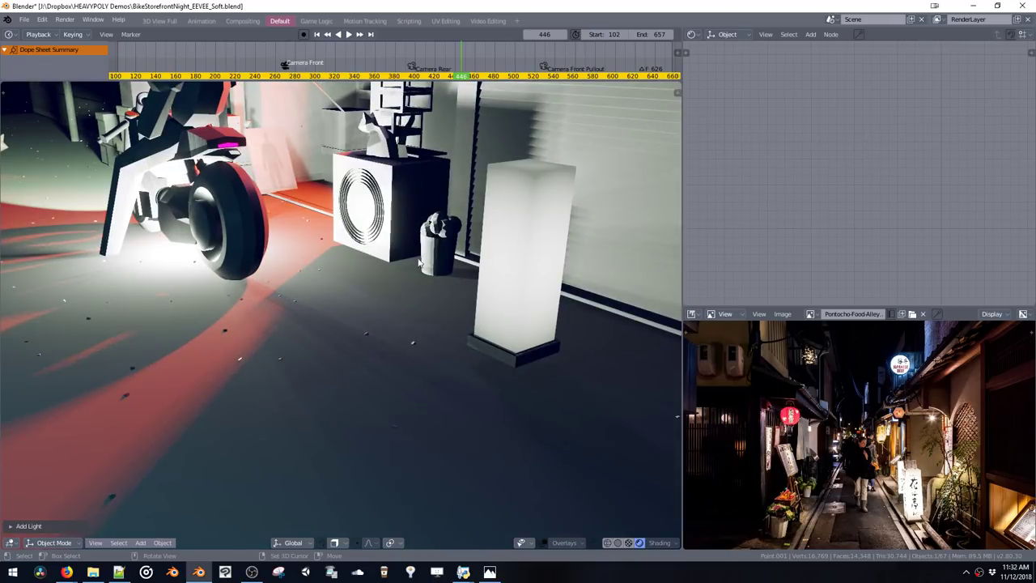
Raise the new point light along the global Z axis toward the top of the sign box
key("g")
key("z")
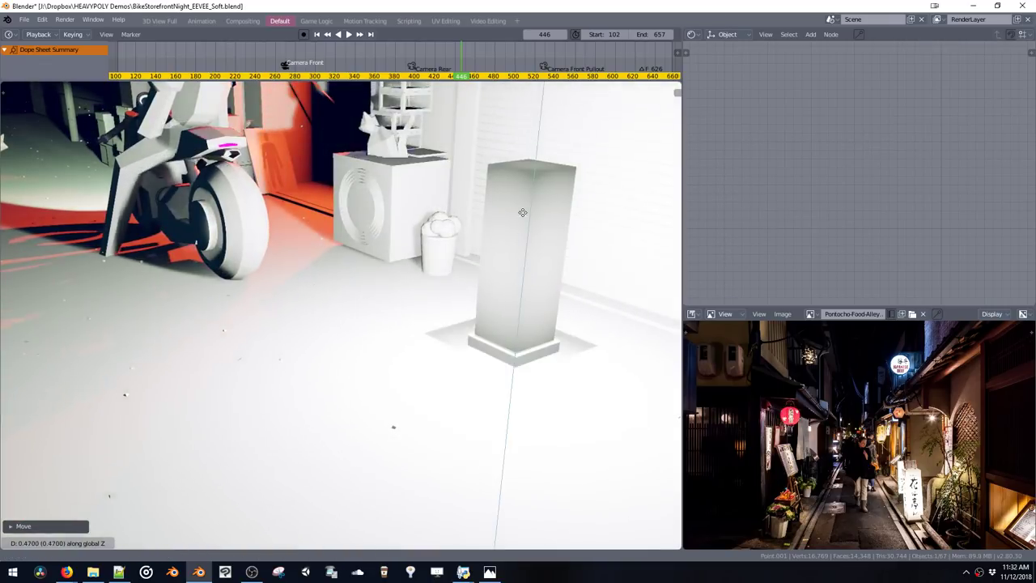
left_click(526, 150)
left_click(526, 151)
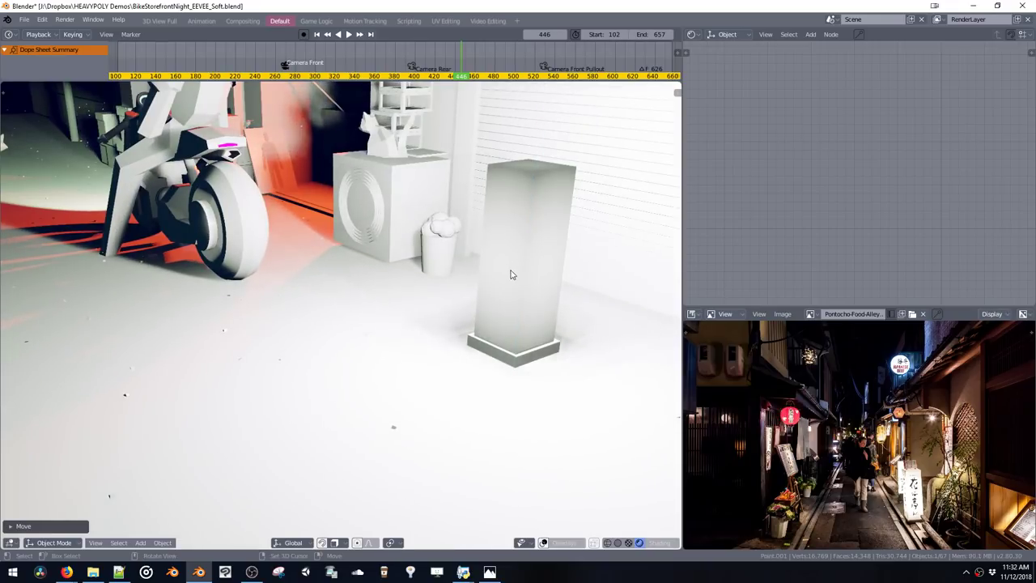
key("g")
key("z")
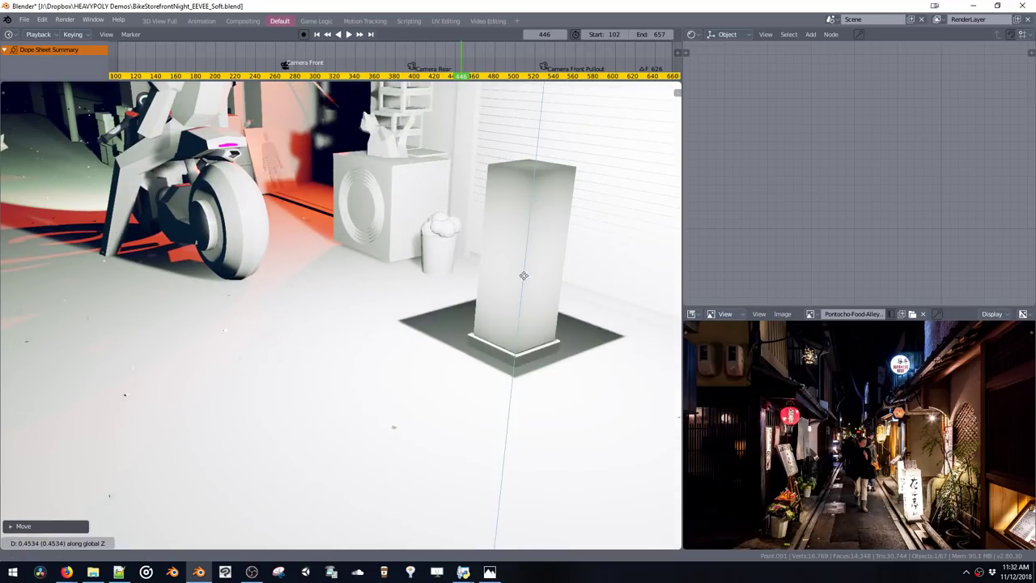
left_click(518, 308)
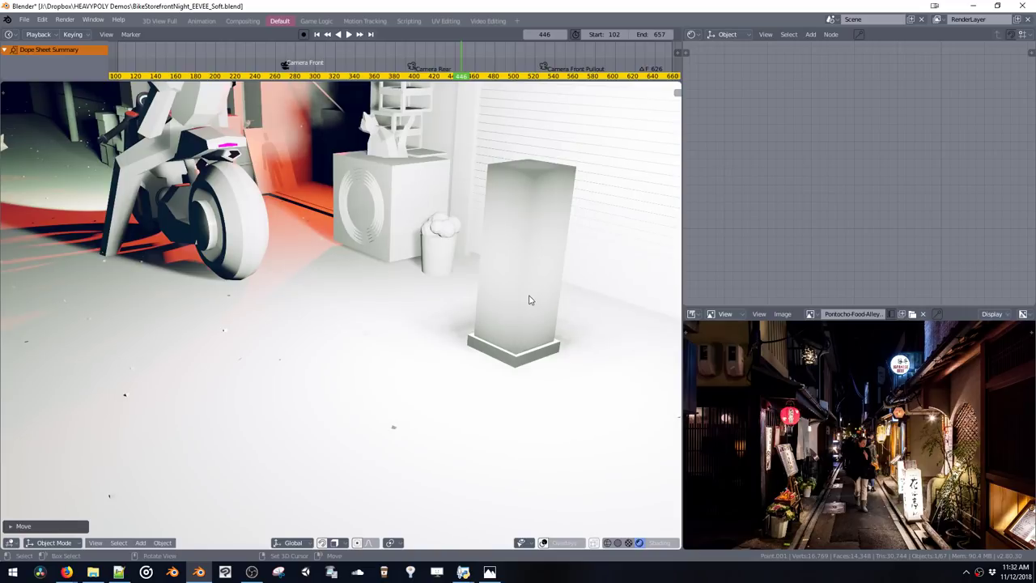
Set the point light's radius to 0.185 and its energy to 0.1
key("ctrl+shift+v")
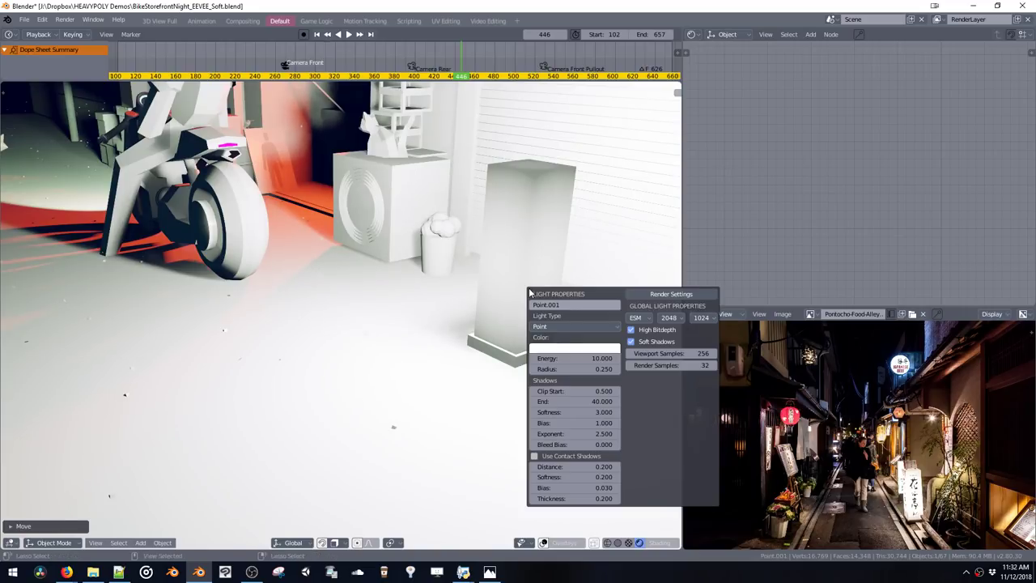
left_click_drag(571, 369, 561, 369)
left_click(562, 358)
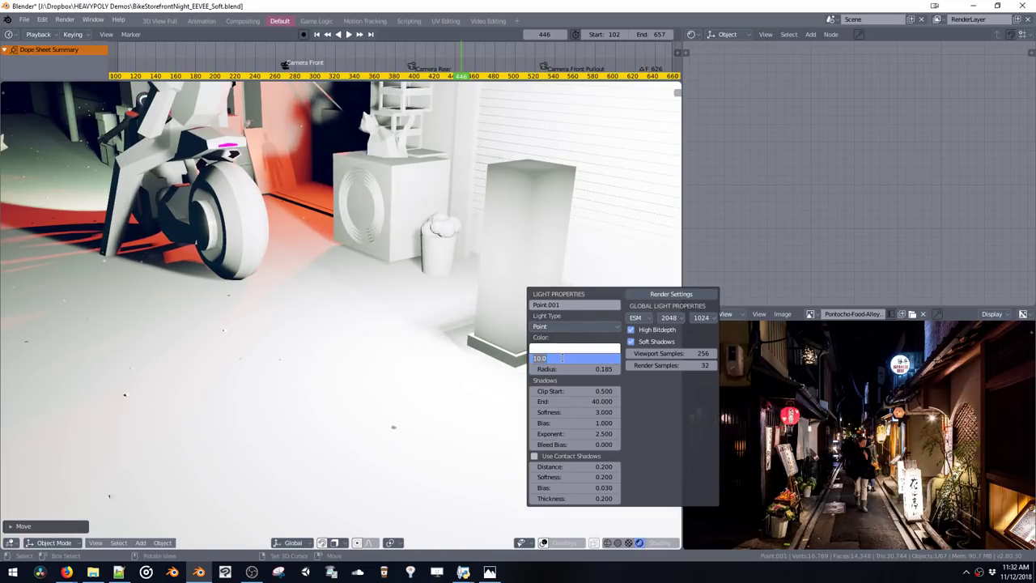
type("1")
key("Return")
left_click(559, 358)
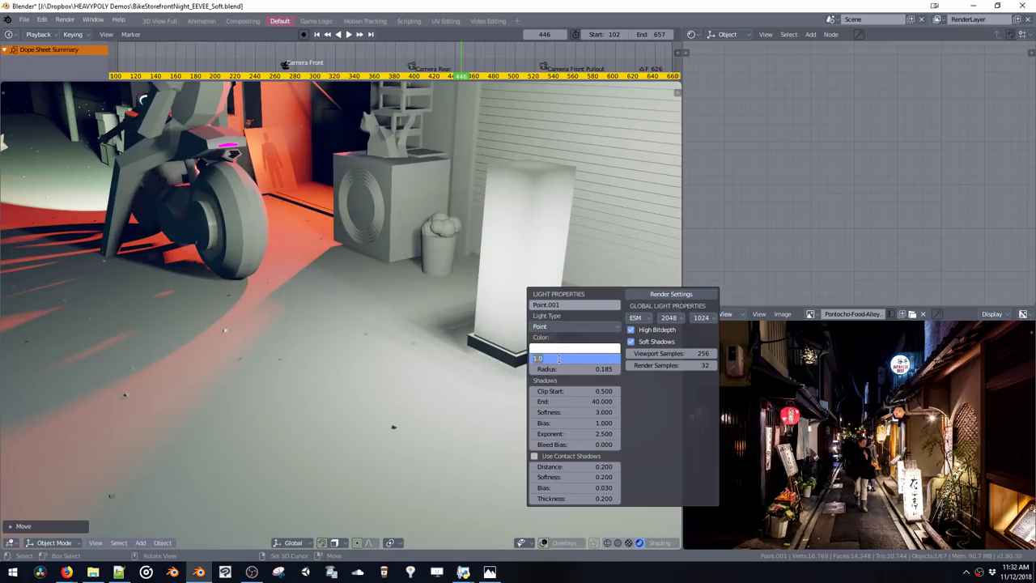
key("Return")
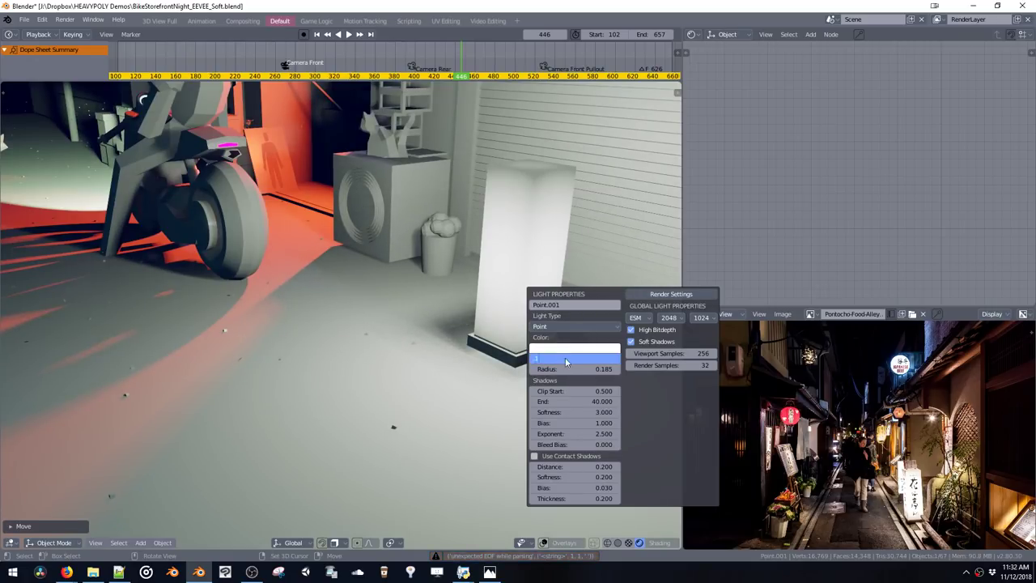
key("Return")
Tint the point light's color a pale warm yellow
left_click(566, 350)
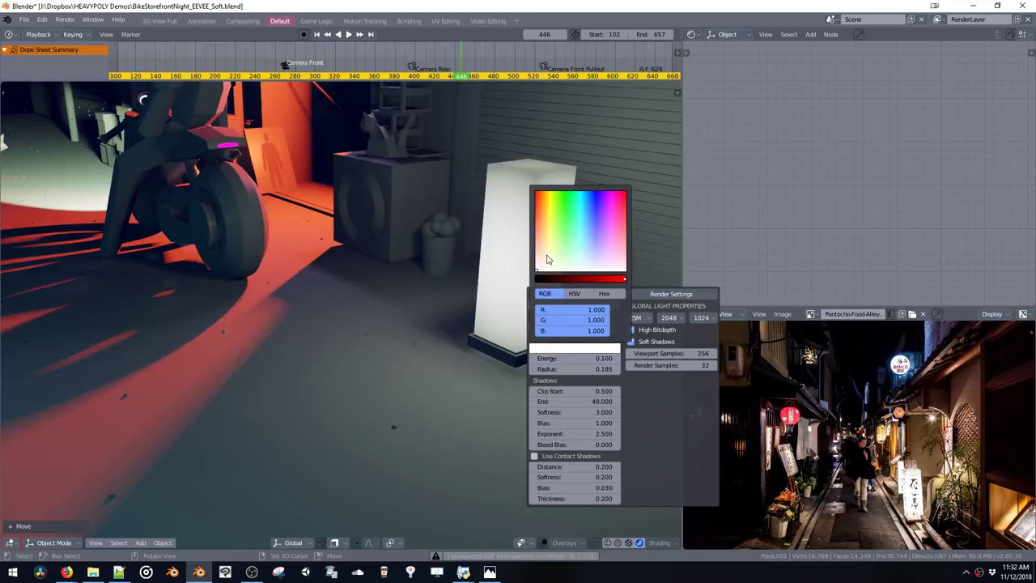
left_click(547, 259)
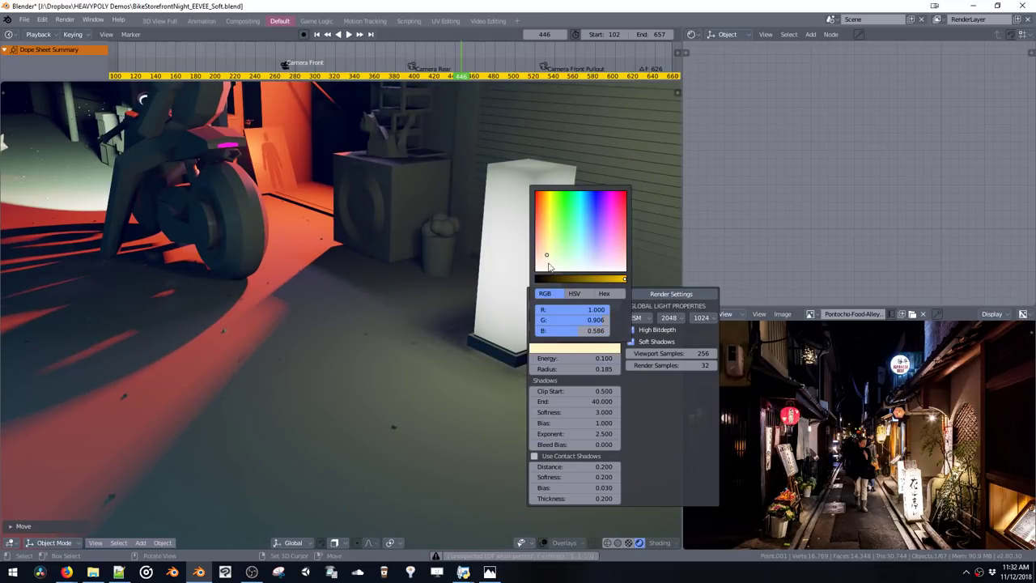
left_click_drag(545, 259, 547, 263)
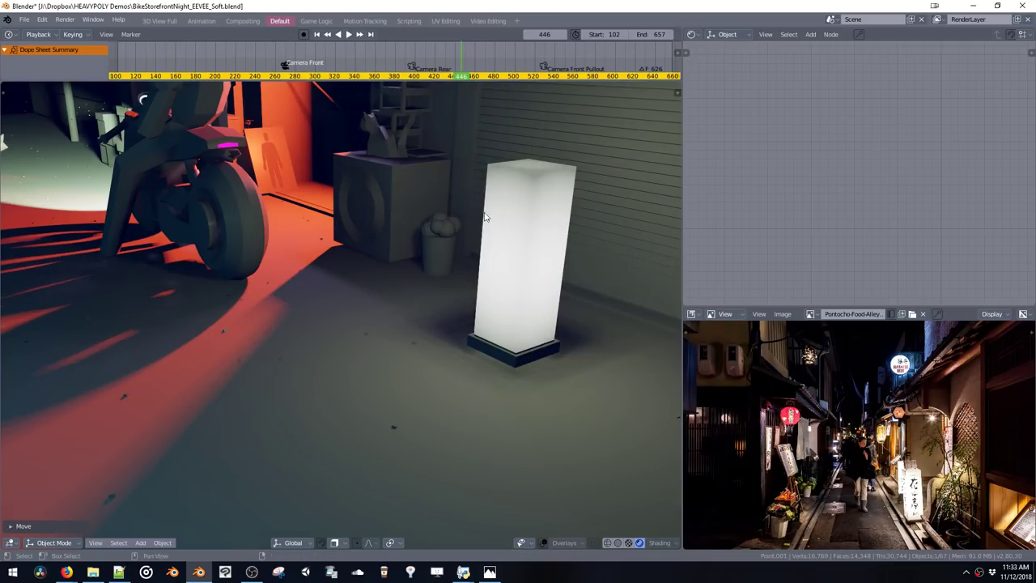
Adjust the point light's shadow softness and bias
middle_click_drag(498, 225, 462, 260, "shift")
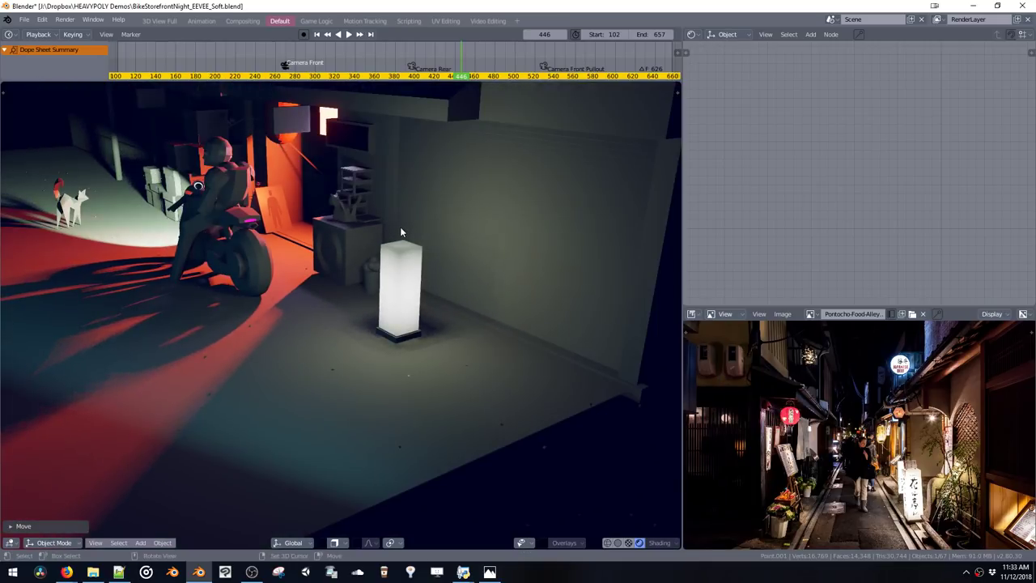
middle_click_drag(424, 283, 443, 302)
key("ctrl+shift+v")
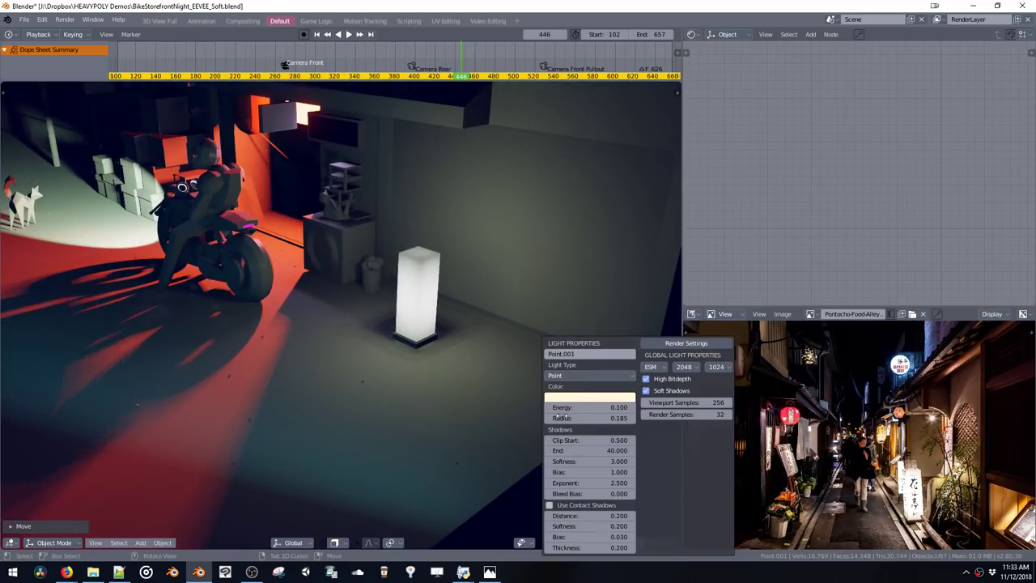
left_click_drag(599, 460, 329, 448)
mouse_move(617, 479)
left_mouse_down()
mouse_move(664, 476)
mouse_move(617, 467)
left_mouse_up()
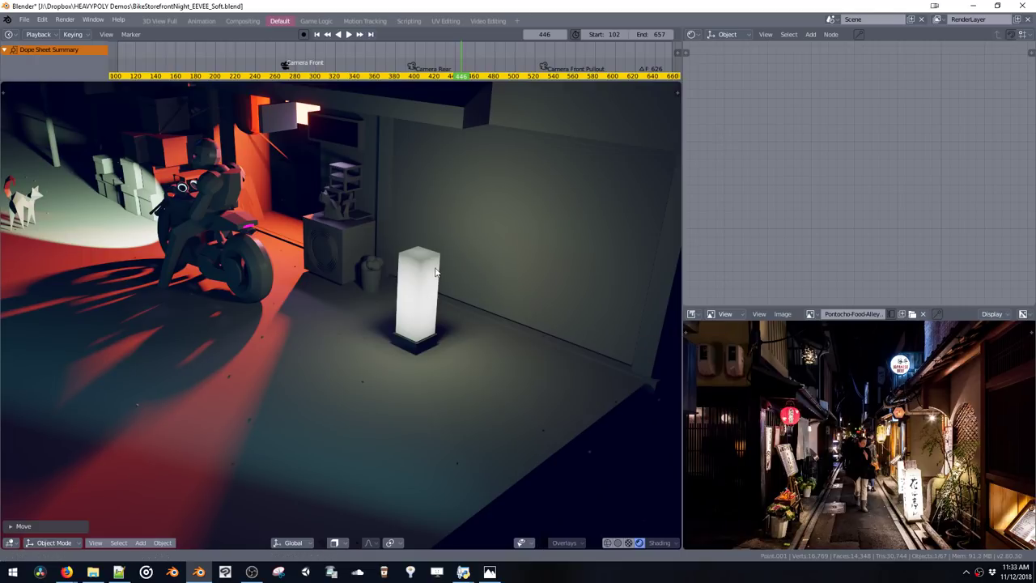
Show the viewport overlays and shift the point light along the global X axis over the sign box
scroll(473, 320, "up", 4)
key("z")
left_click(485, 315)
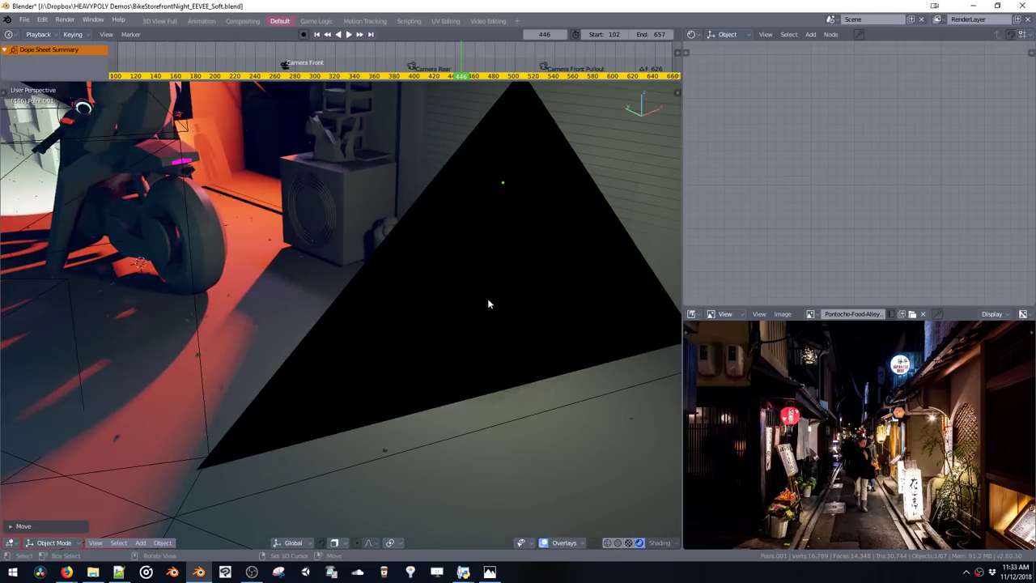
middle_click_drag(489, 304, 502, 386)
key("g")
key("y")
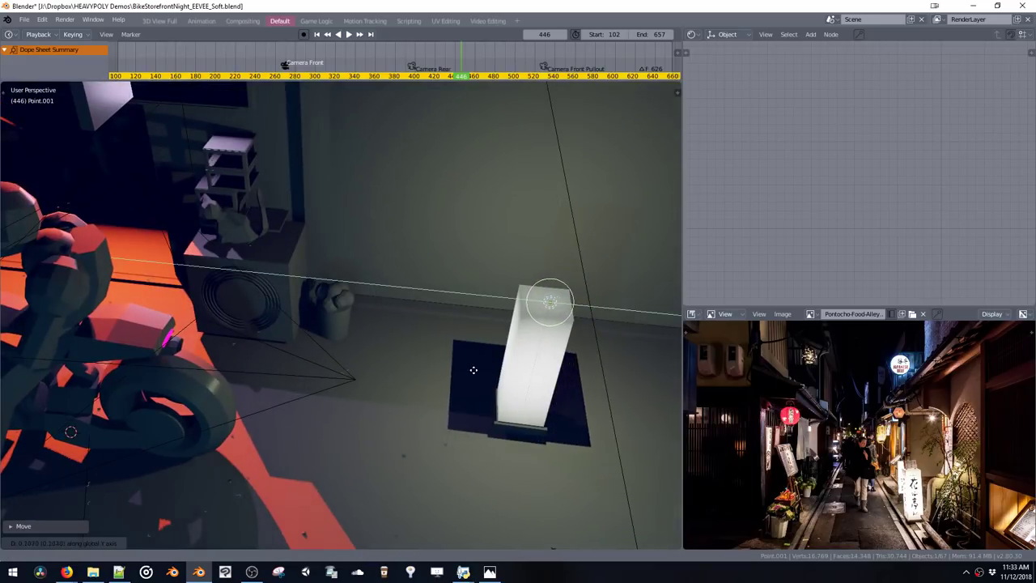
key("x")
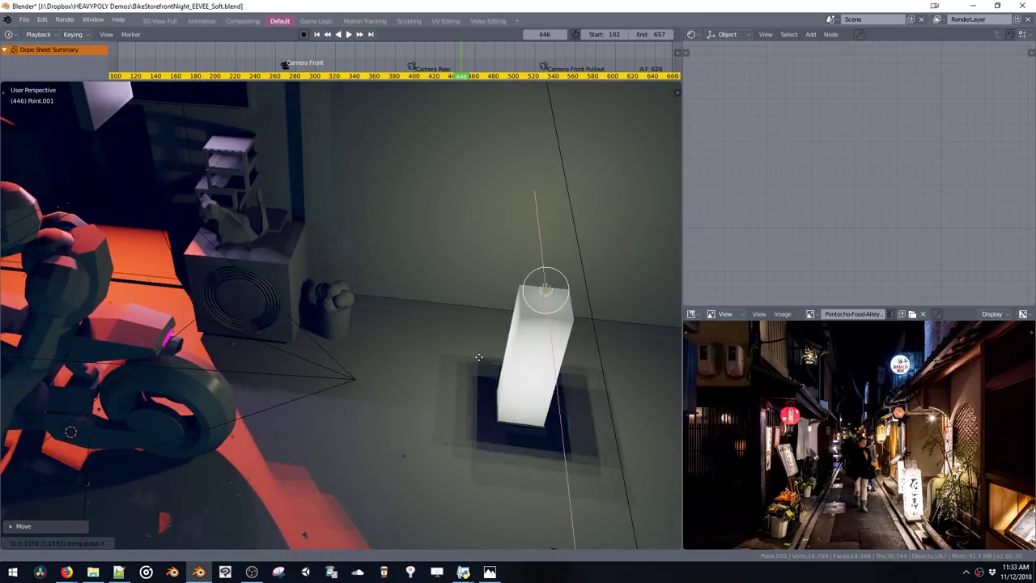
left_click(482, 370)
middle_click_drag(488, 380, 443, 318)
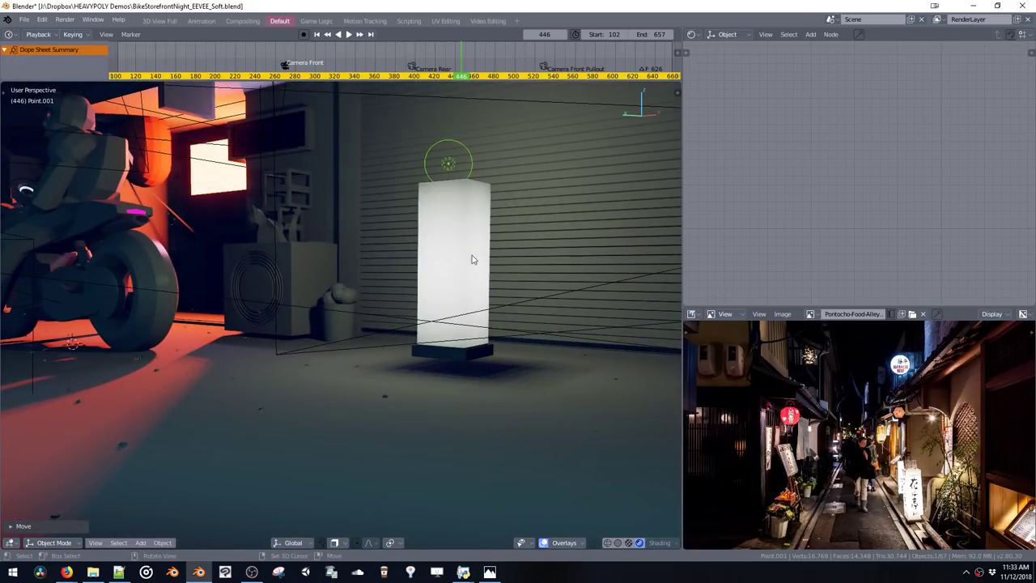
Nudge the point light along the global Y axis to centre it over the sign box
middle_click_drag(474, 257, 455, 317)
key("g")
key("z")
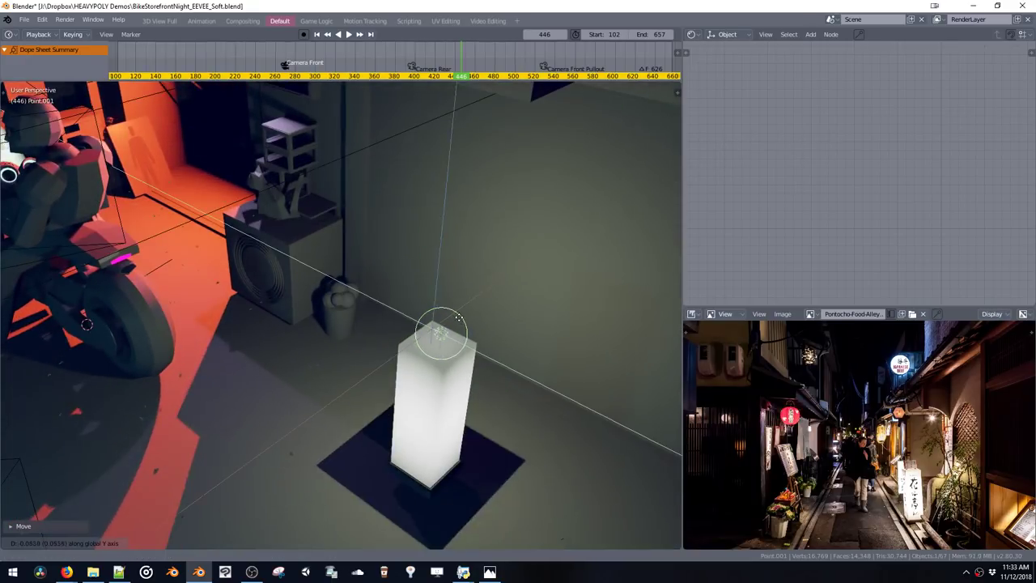
key("y")
left_click(456, 316)
Select the bottom edges of the sign box's base, set the 3D cursor and object origin at their centre, and return to Object Mode
left_click(437, 390)
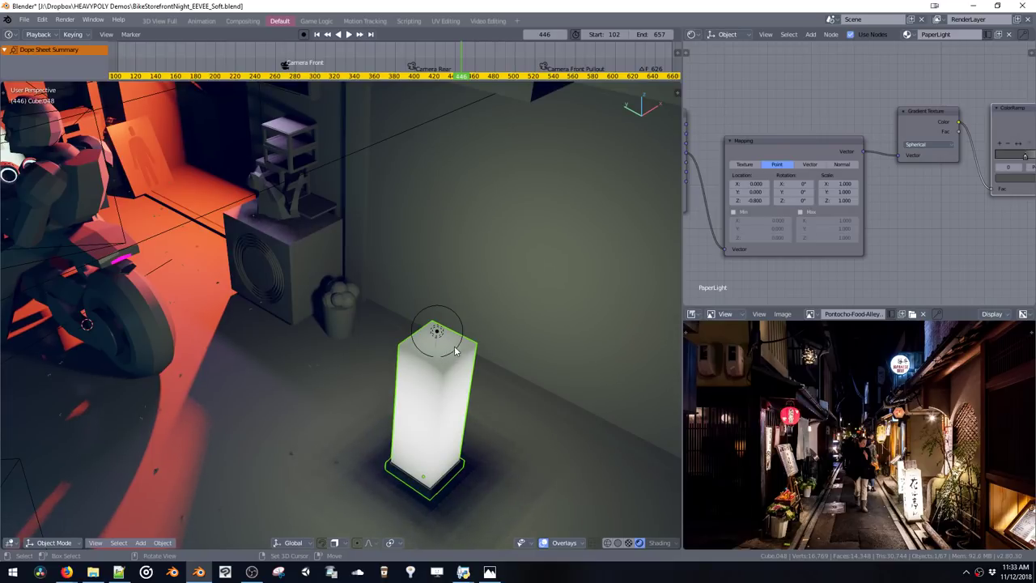
middle_click_drag(447, 330, 432, 302)
scroll(448, 271, "up", 6)
key("ctrl+space")
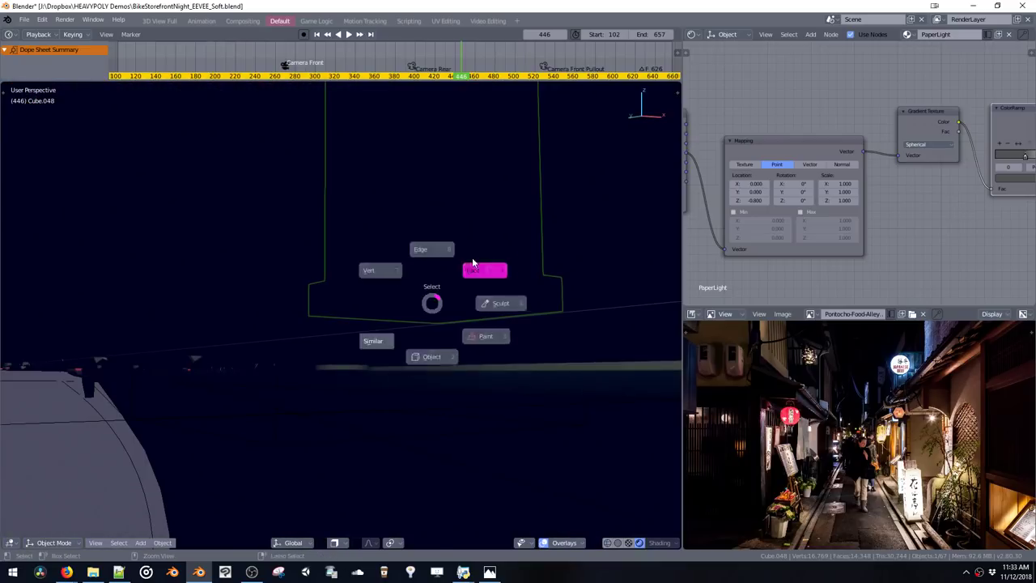
left_click(473, 263)
key("Tab")
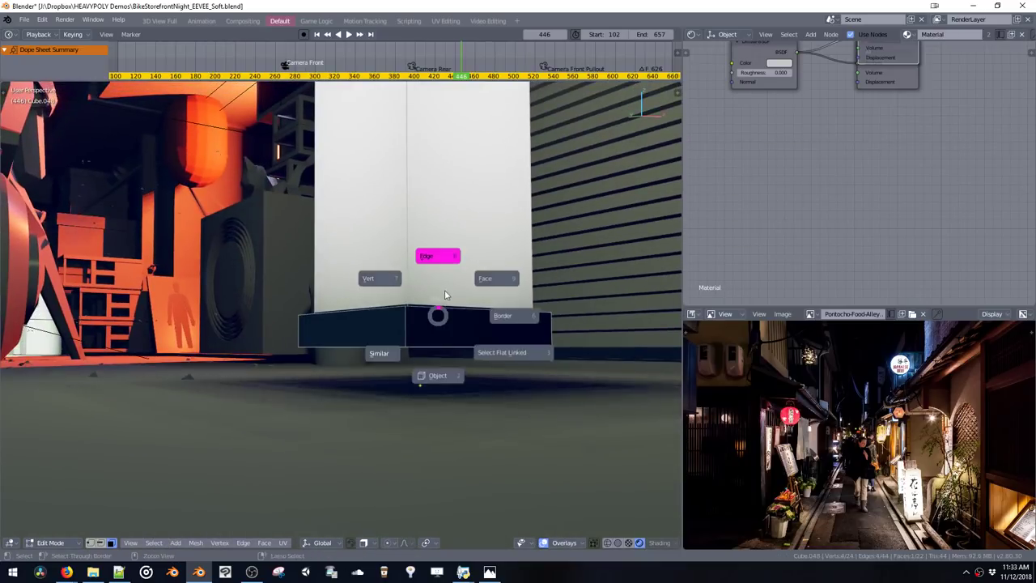
left_click(444, 294)
middle_click_drag(444, 294, 356, 325)
scroll(455, 349, "down", 5)
middle_click_drag(456, 349, 452, 249)
key("ctrl+space")
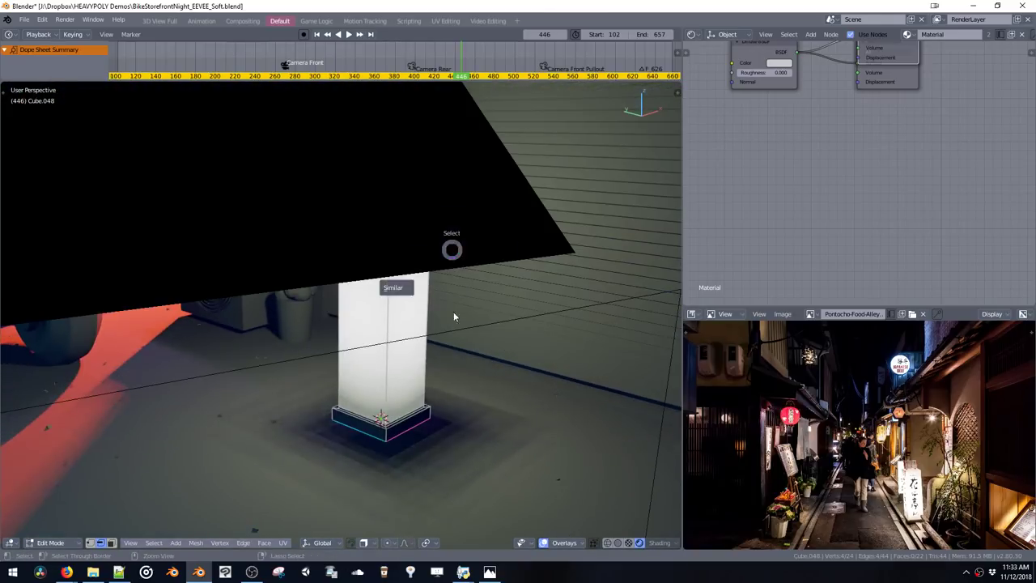
left_click(453, 316)
middle_click_drag(455, 316, 461, 350)
Parent the point light to the sign box using the Object option
left_click(396, 290)
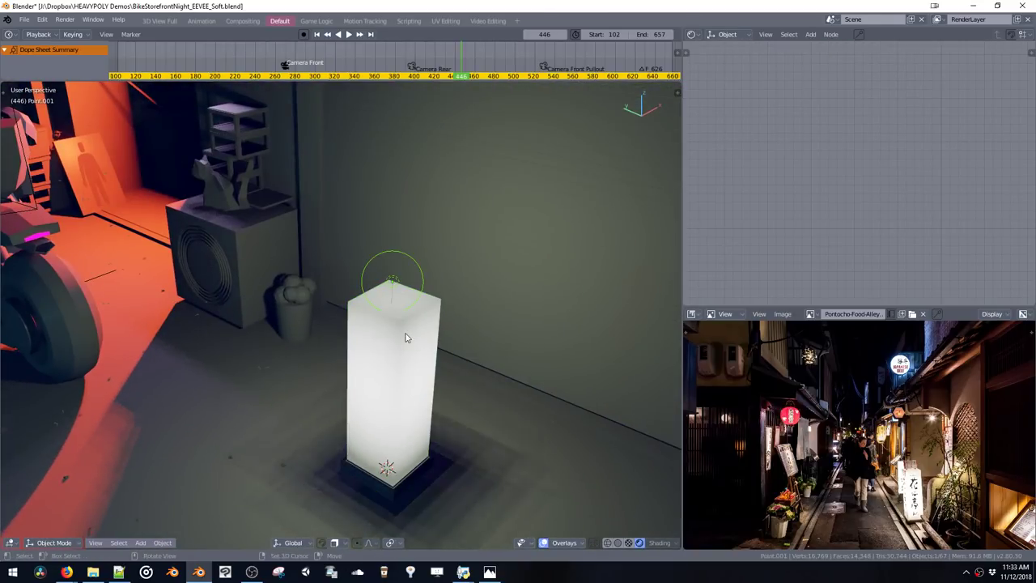
left_click(410, 330)
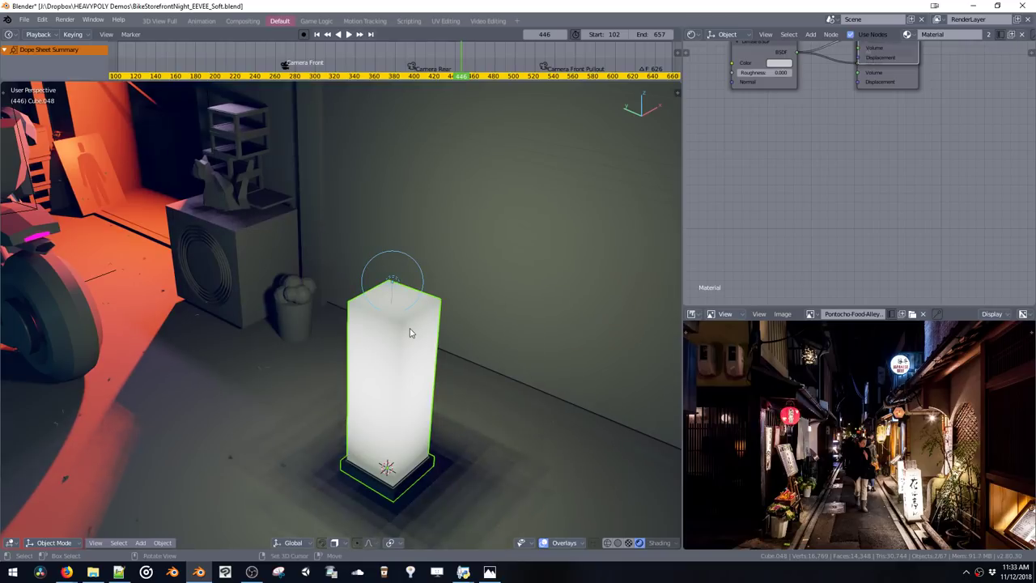
key("ctrl+p")
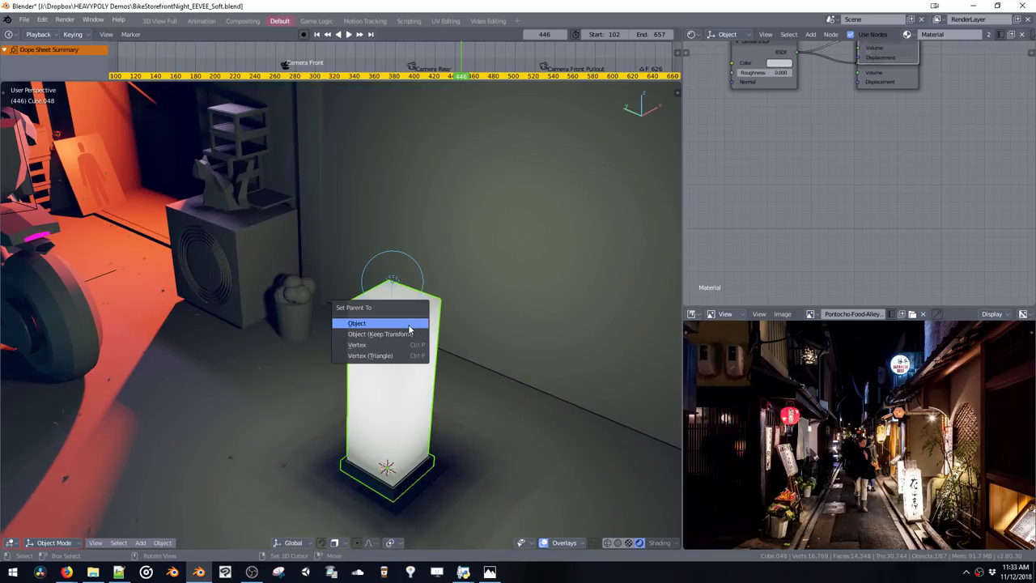
left_click(408, 327)
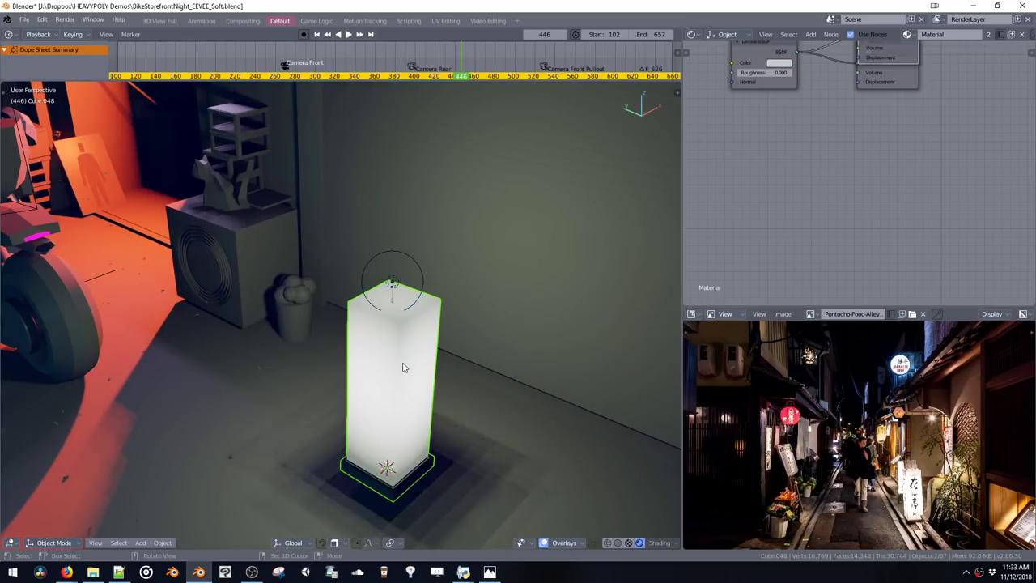
key("r")
key("y")
right_click(405, 374)
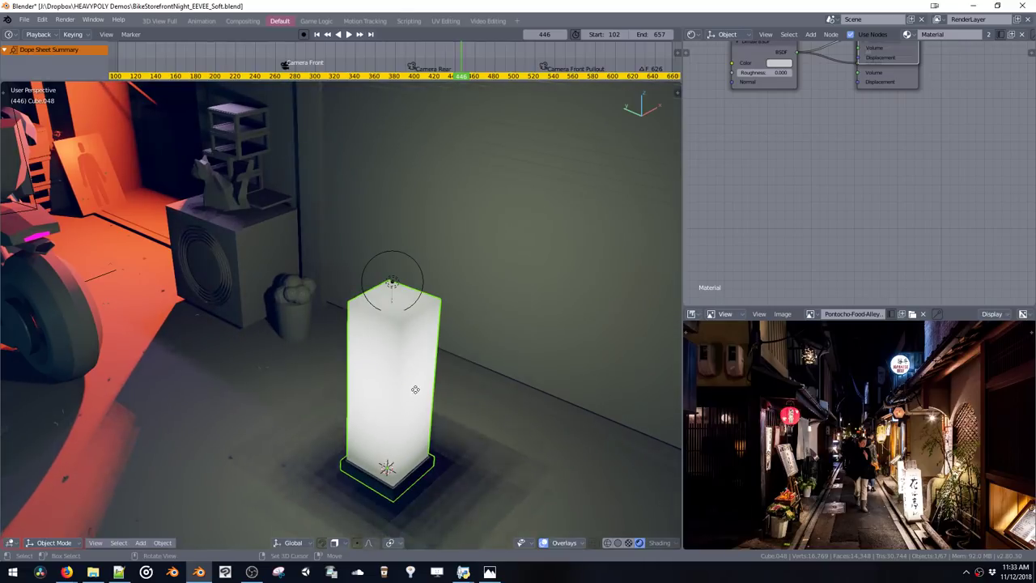
Move the sign box along the global X axis and then the global Y axis, closer to the outer wall
key("g")
key("x")
left_click(450, 454)
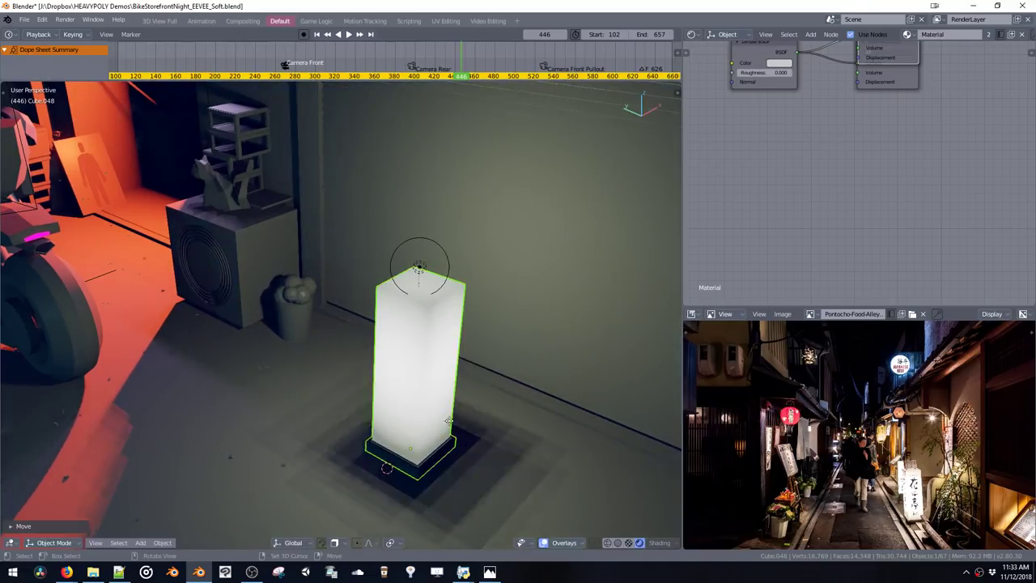
key("g")
key("y")
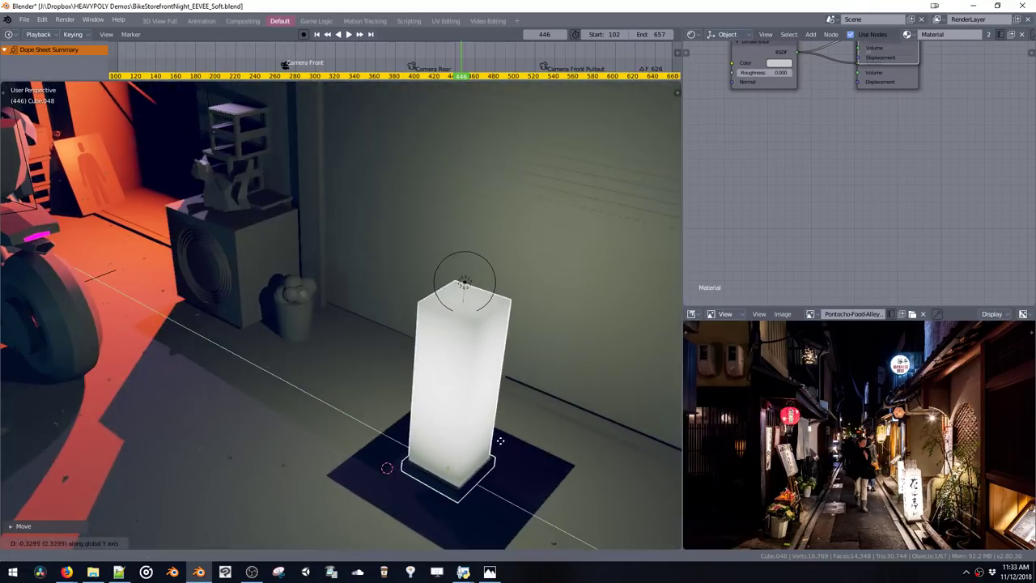
left_click(494, 439)
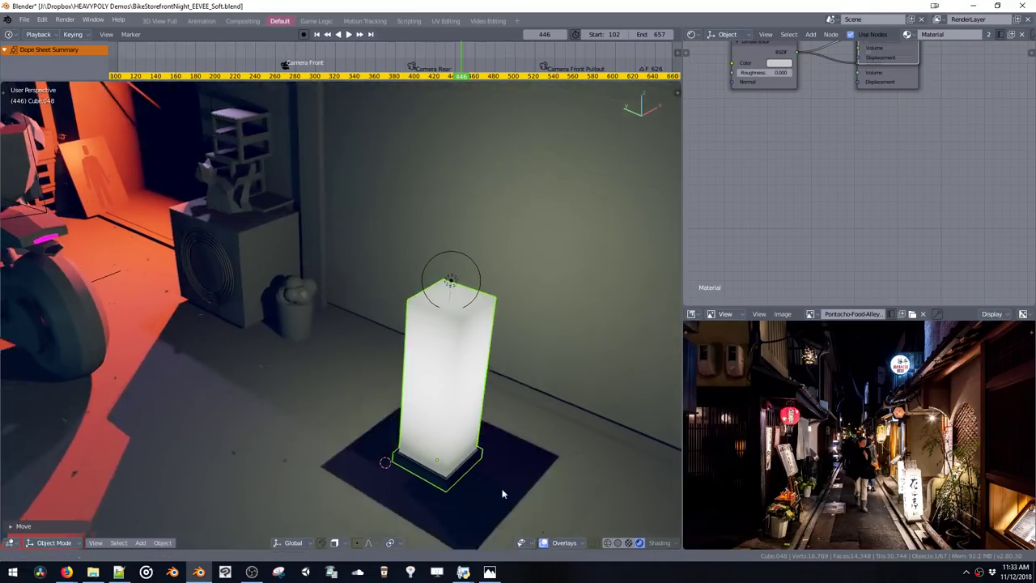
Reposition the sign box across the ground plane near the wall's outer end and save the file
scroll(461, 405, "down", 3)
middle_click_drag(449, 385, 394, 340)
key("g")
key("shift+z")
left_click(497, 449)
key("ctrl+s")
left_click(448, 340)
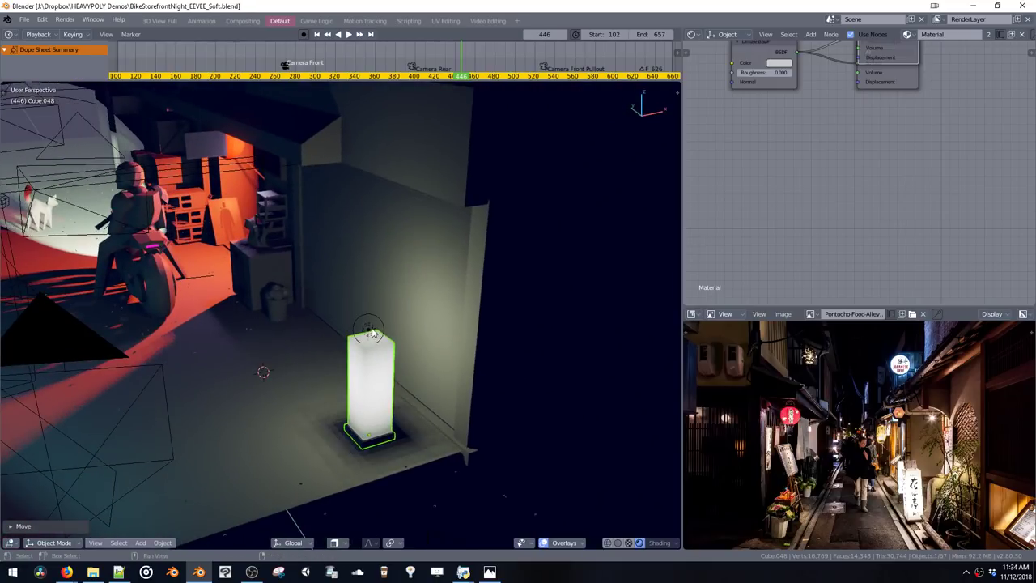
Move the sign box together with its point light into a new collection named Box Light
left_click(369, 336, "shift")
key("m")
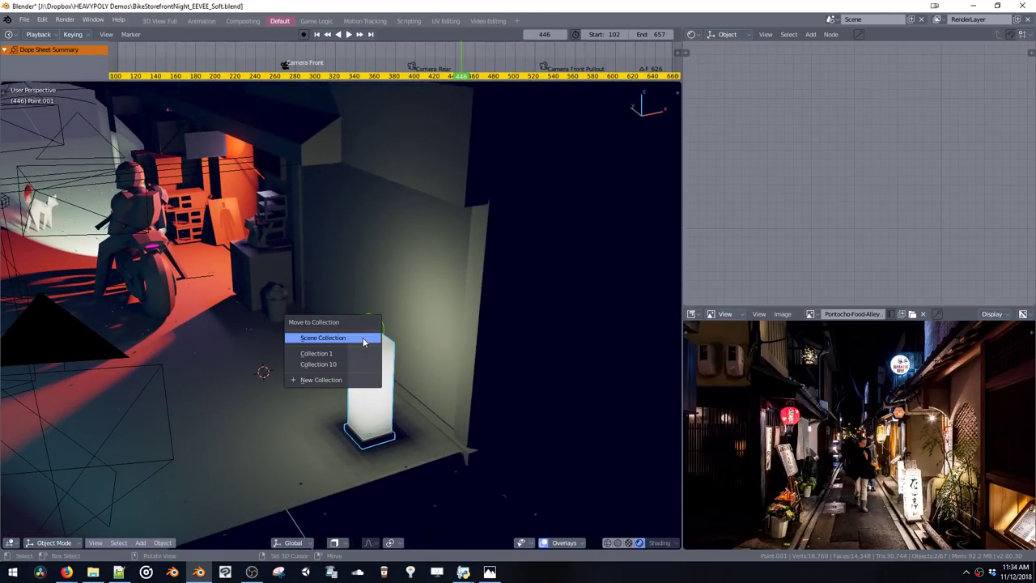
left_click(350, 380)
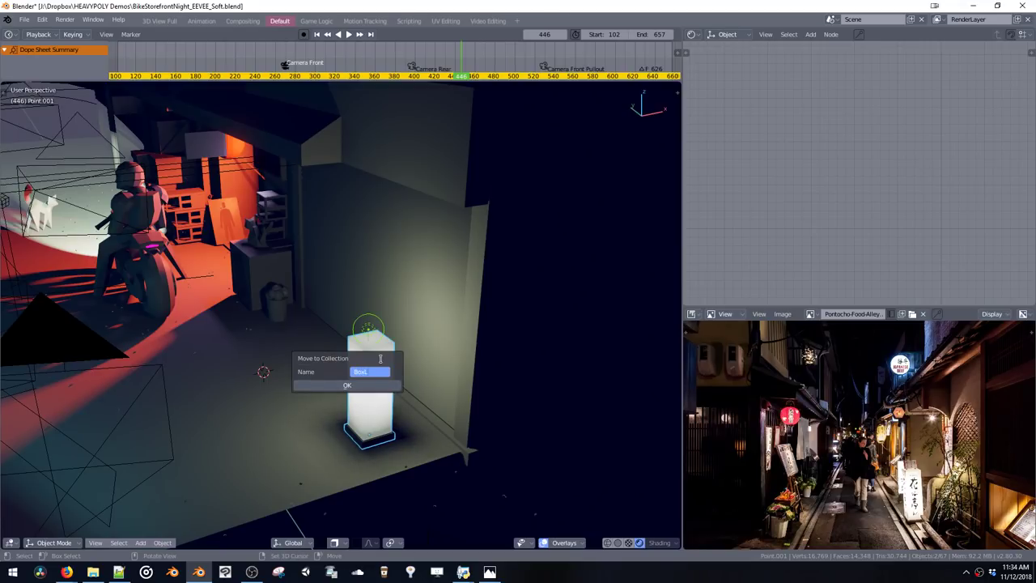
type("Box Light")
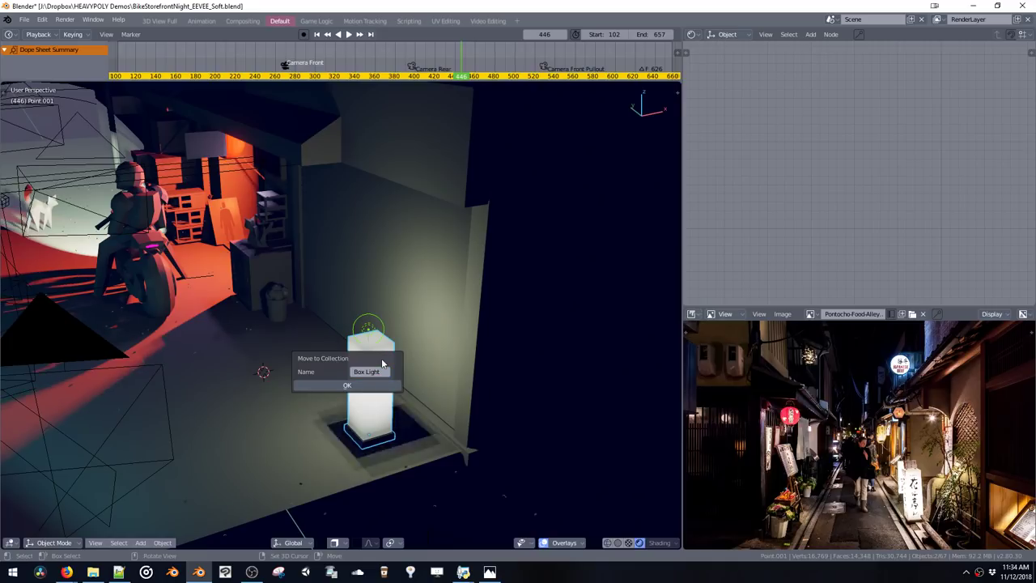
key("Return")
left_click(366, 385)
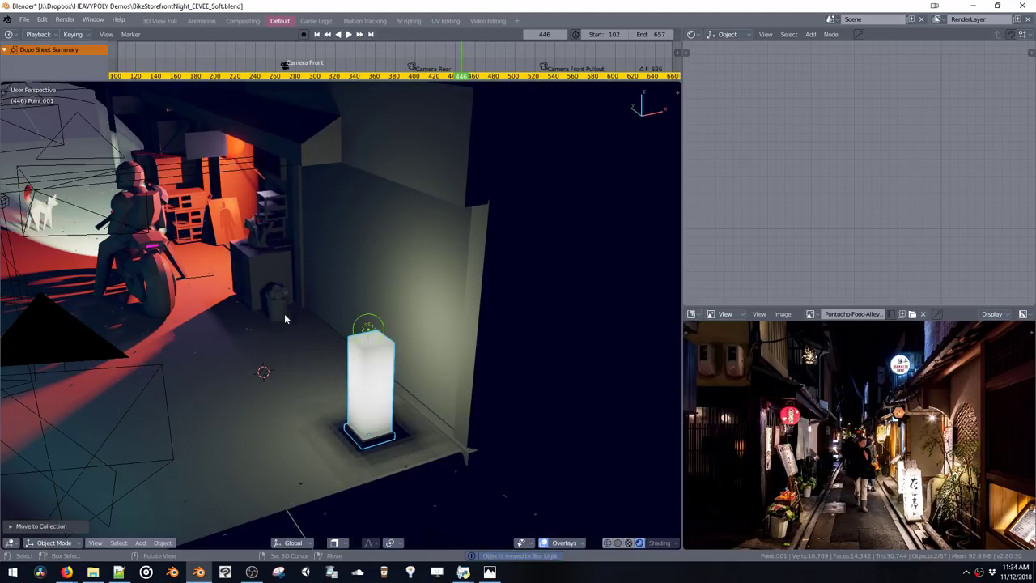
Add an instance of the Box Light collection and place it on the ground beside the motorcycle
key("shift+a")
mouse_move(271, 358)
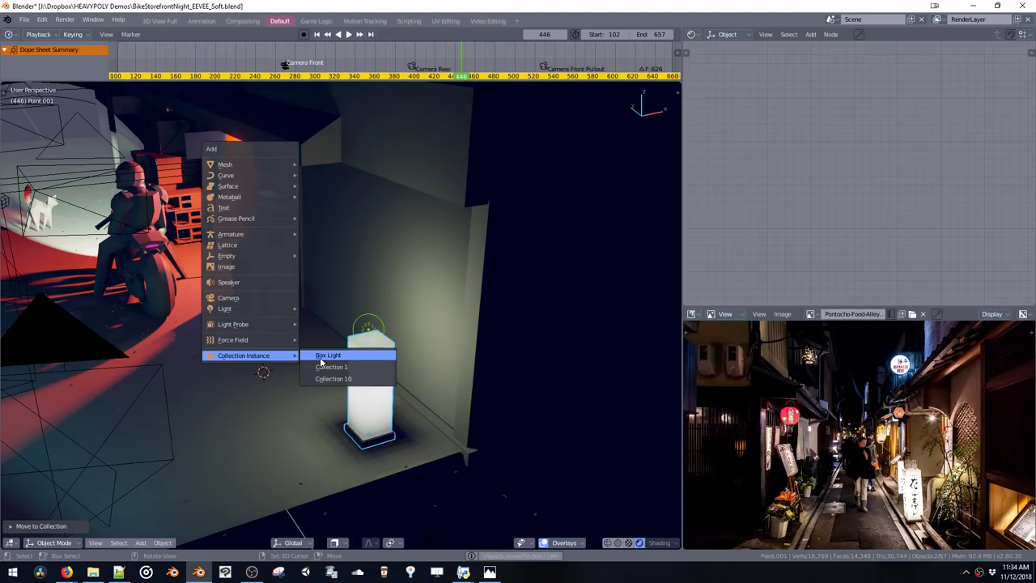
left_click(324, 356)
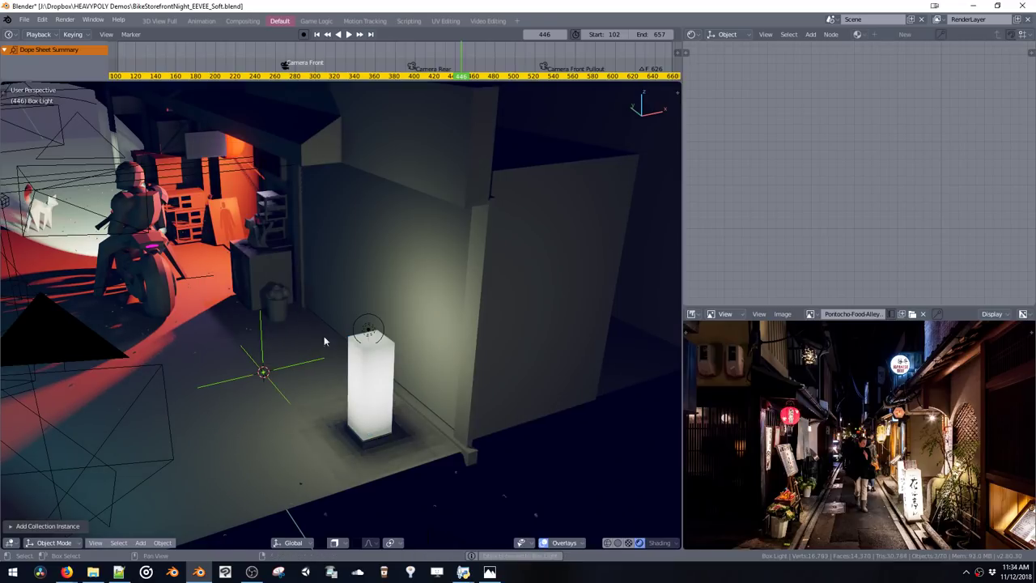
middle_click_drag(323, 336, 395, 360, "shift")
key("g")
key("y")
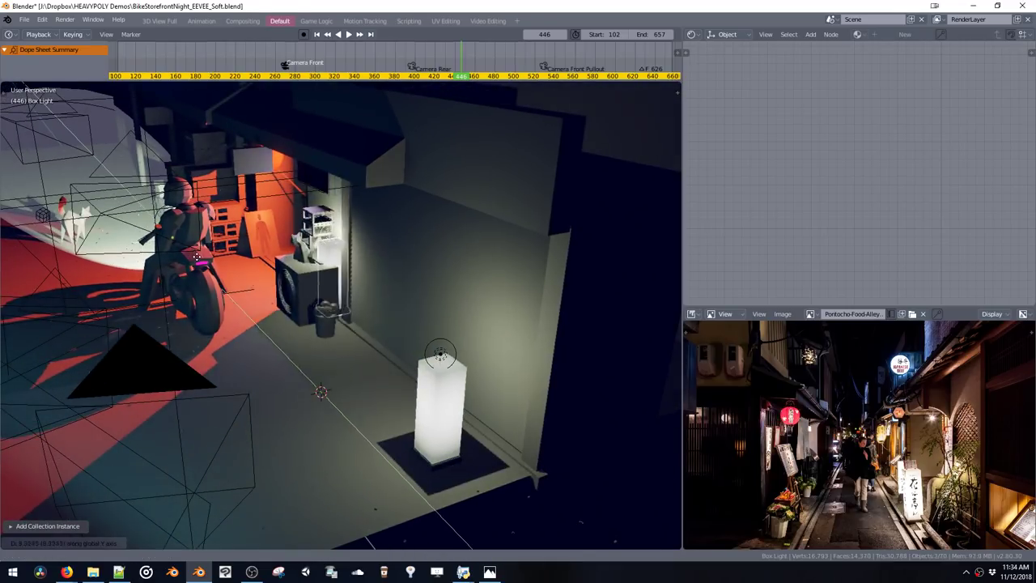
left_click(178, 228)
key("g")
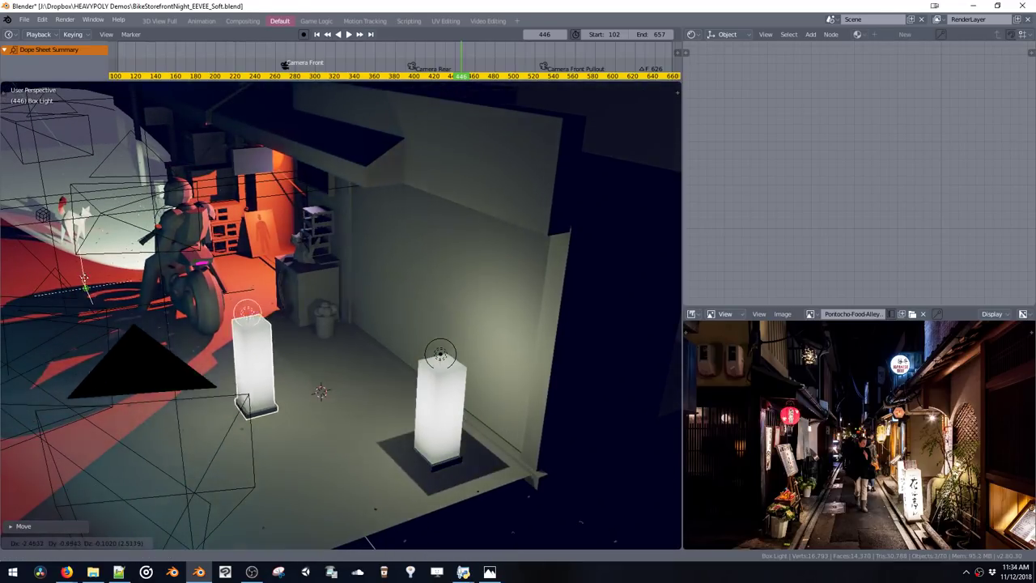
left_click(127, 260)
Duplicate the Box Light instance and place the copy farther up the street beyond the cat
middle_click_drag(127, 261, 385, 358)
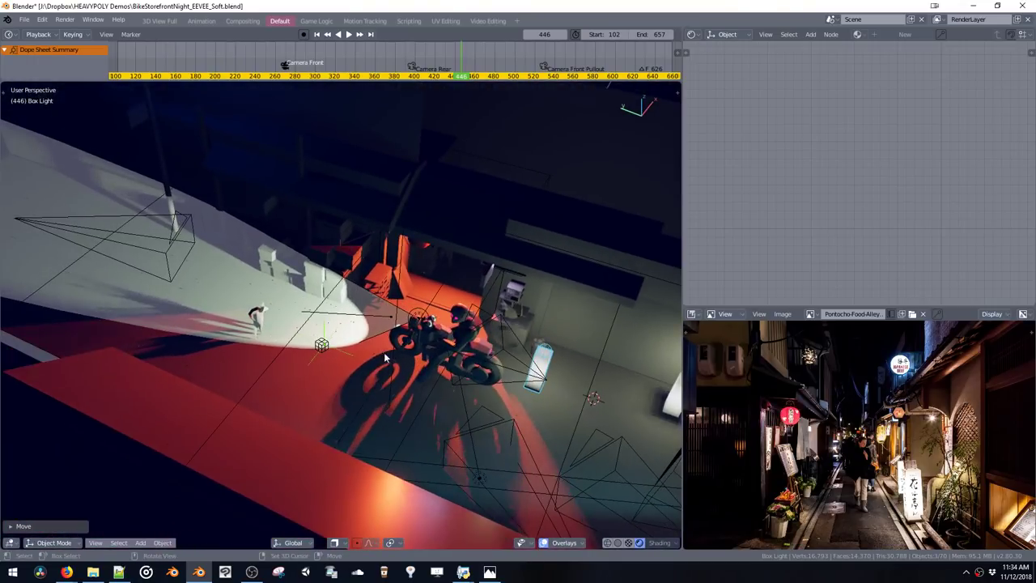
key("shift+d")
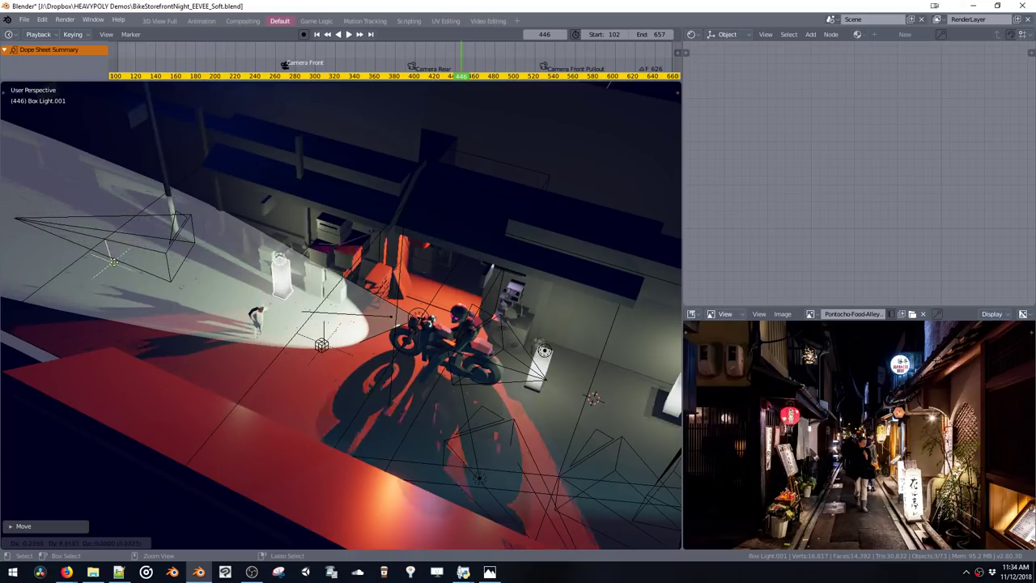
left_click(120, 263)
key("g")
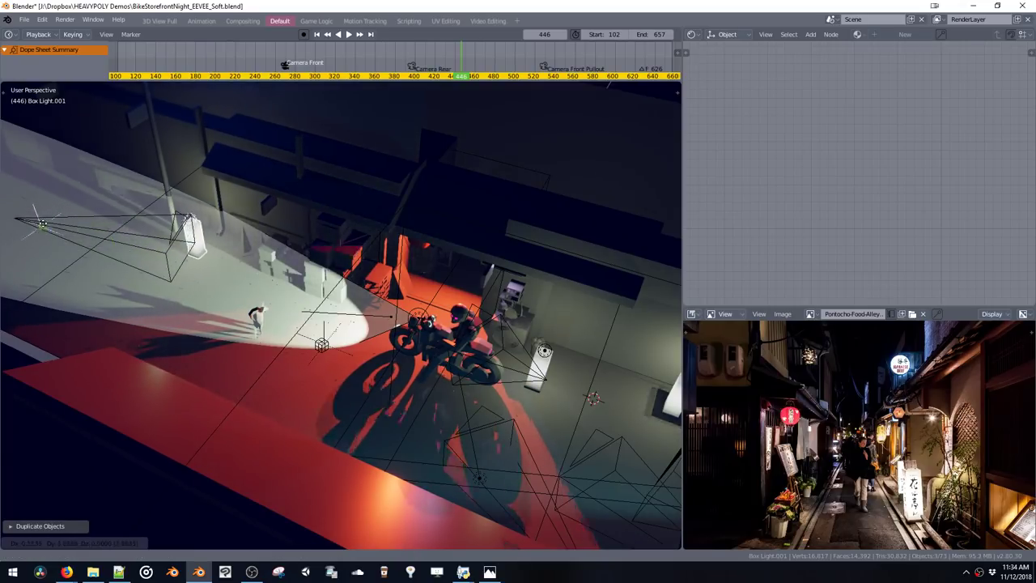
left_click(89, 248)
Hide the viewport overlays and move the duplicated box light to the far end of the street
middle_click_drag(88, 248, 169, 251, "shift")
mouse_move(235, 261)
middle_mouse_down()
mouse_move(182, 247)
mouse_move(199, 254)
middle_mouse_up()
key("z")
left_click(315, 255)
middle_click_drag(316, 255, 232, 376)
left_click(156, 305)
key("g")
left_click(171, 235)
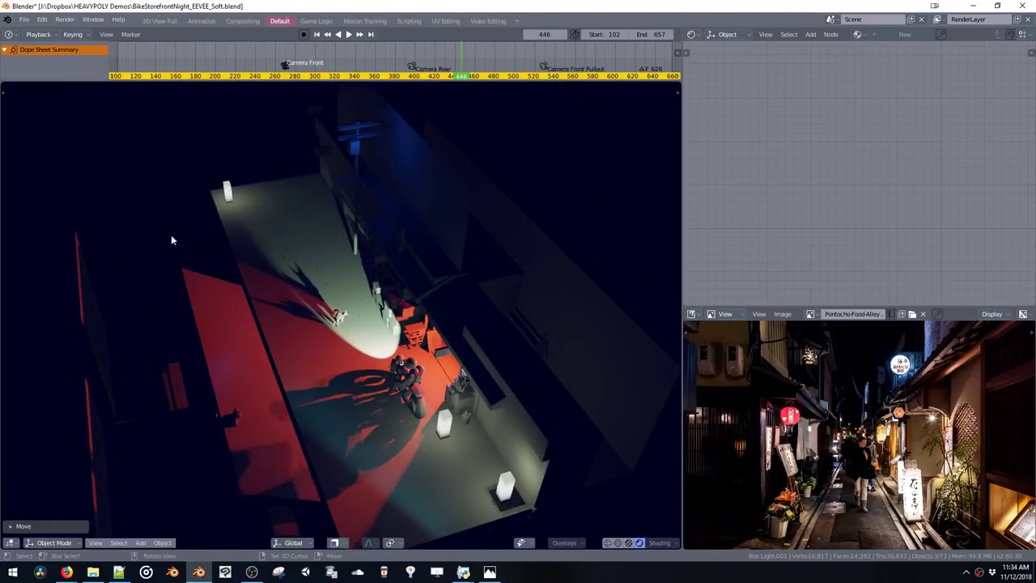
Fine-tune the far box light's position on the ground at the end of the street
middle_click_drag(171, 234, 252, 202)
key("g")
middle_click_drag(254, 204, 318, 274)
left_click(274, 216)
key("g")
left_click(282, 221)
key("g")
left_click(288, 237)
Select the box light beside the motorcycle and move it back toward the storefront doorway along the global X axis
scroll(416, 343, "up", 3)
left_click(498, 374)
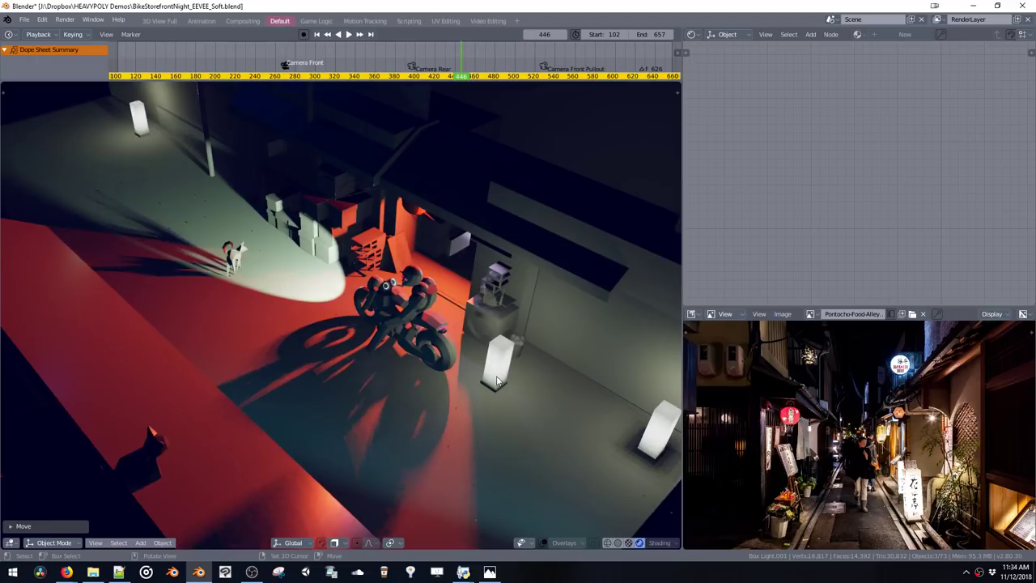
key("g")
middle_click_drag(491, 371, 444, 346)
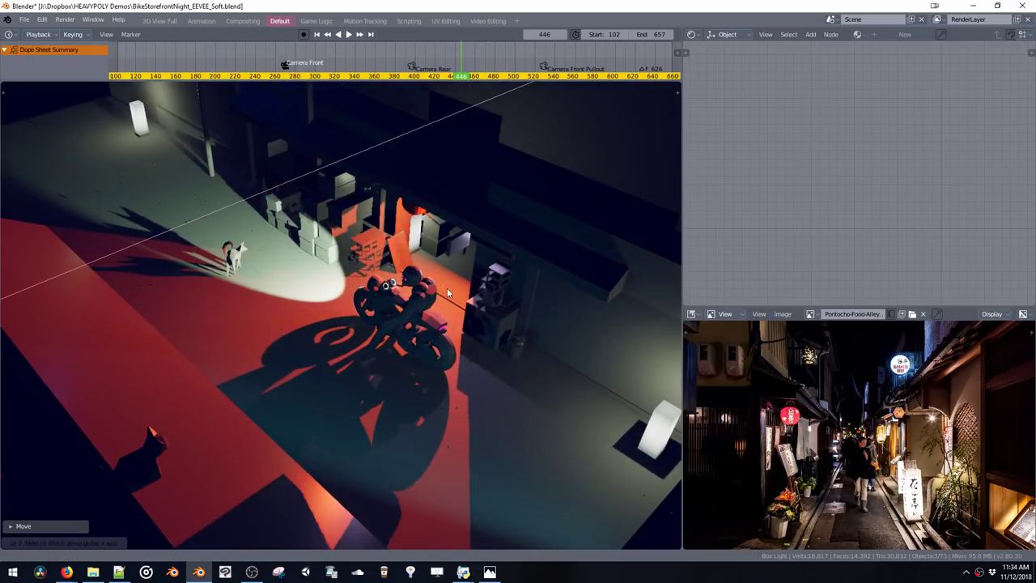
left_click(445, 297)
middle_click_drag(446, 297, 453, 243)
left_click(451, 293)
key("g")
left_click(435, 263)
Move the doorway box light out to the near end of the street, opposite the sign box by the wall
key("g")
key("x")
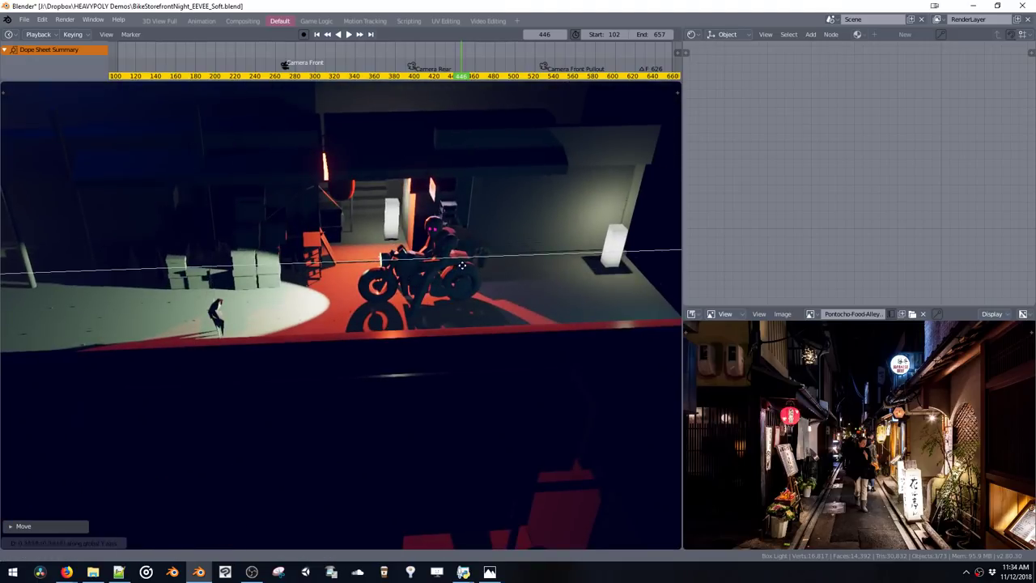
left_click(461, 281)
middle_click_drag(461, 282, 444, 278)
key("g")
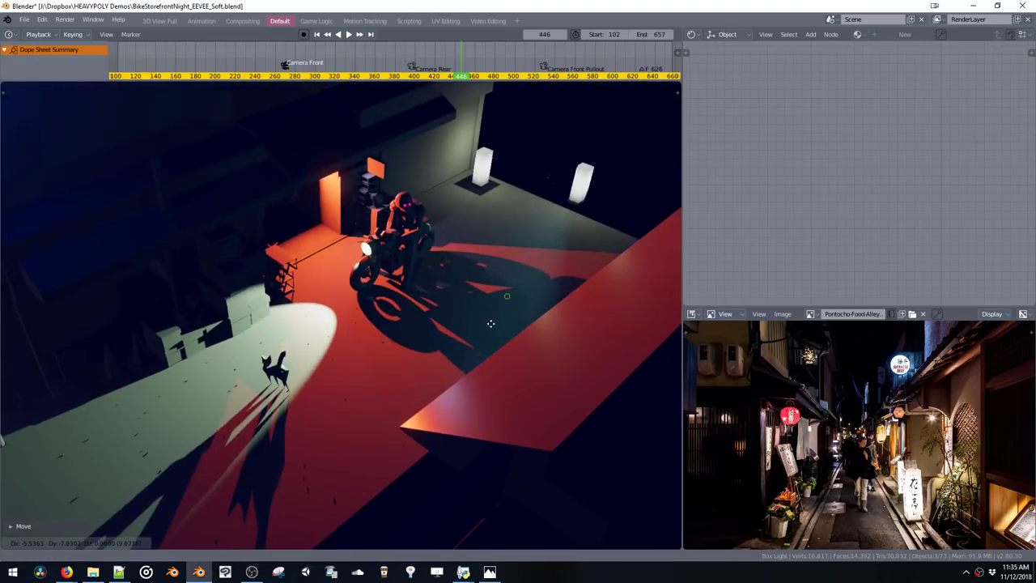
left_click(495, 330)
middle_click_drag(501, 327, 279, 282)
Select the original sign box, pick its glowing faces' PaperLight material, and bring its ColorRamp node into view
left_click(472, 392)
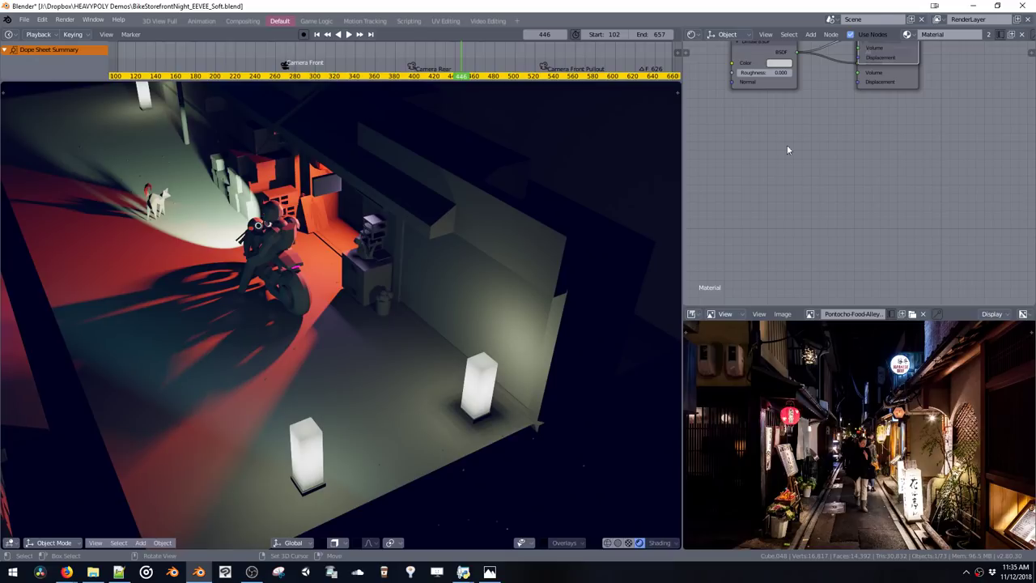
key("Home")
key("Tab")
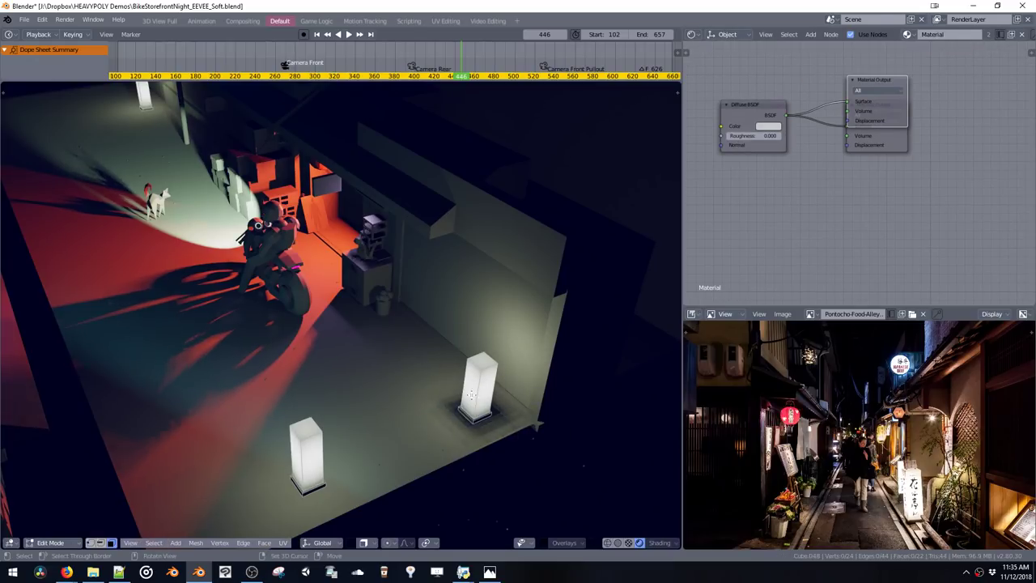
left_click(471, 394)
key("Tab")
left_click(457, 356)
middle_click_drag(786, 161, 677, 98)
Set the PaperLight ColorRamp's dark stop to black and shift it slightly to position 0.305
left_click(894, 176)
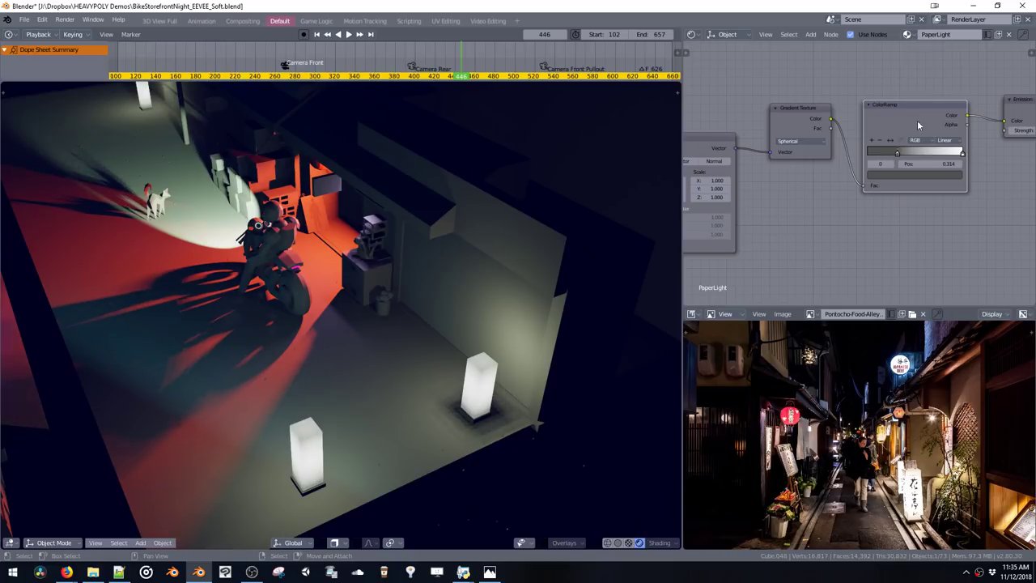
left_click(906, 174)
left_click(937, 112)
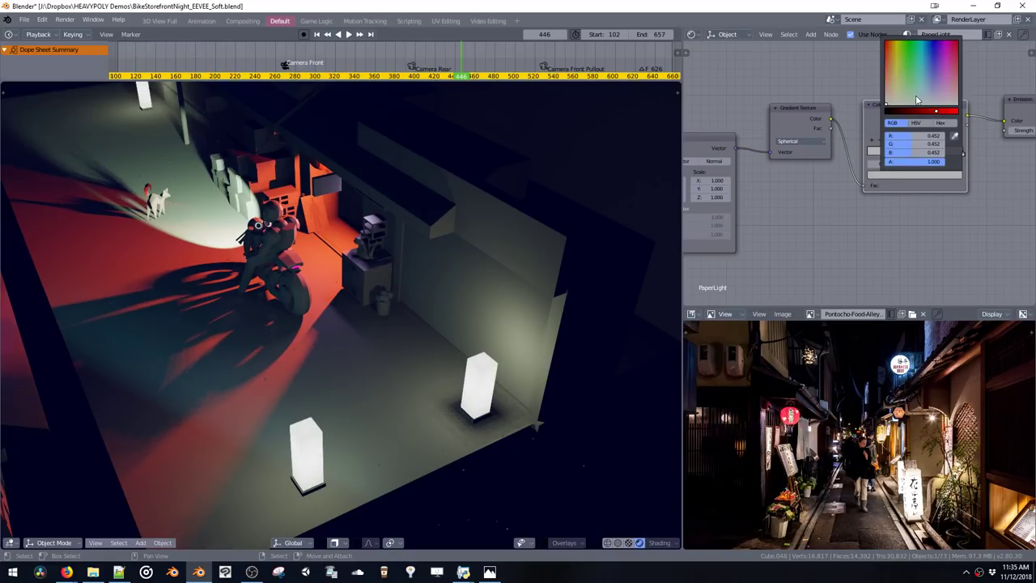
left_click_drag(894, 96, 880, 40)
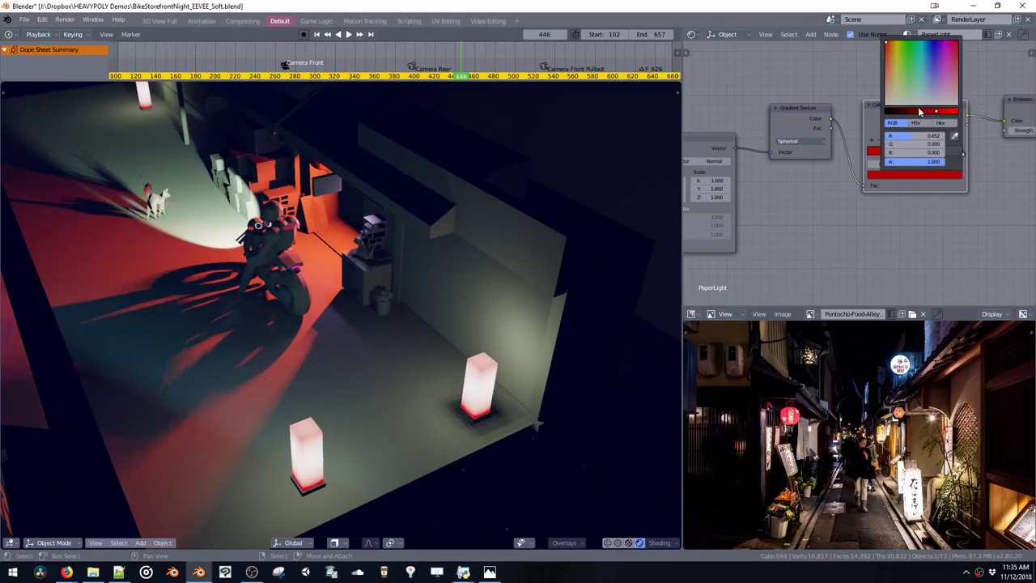
left_click_drag(911, 116, 882, 116)
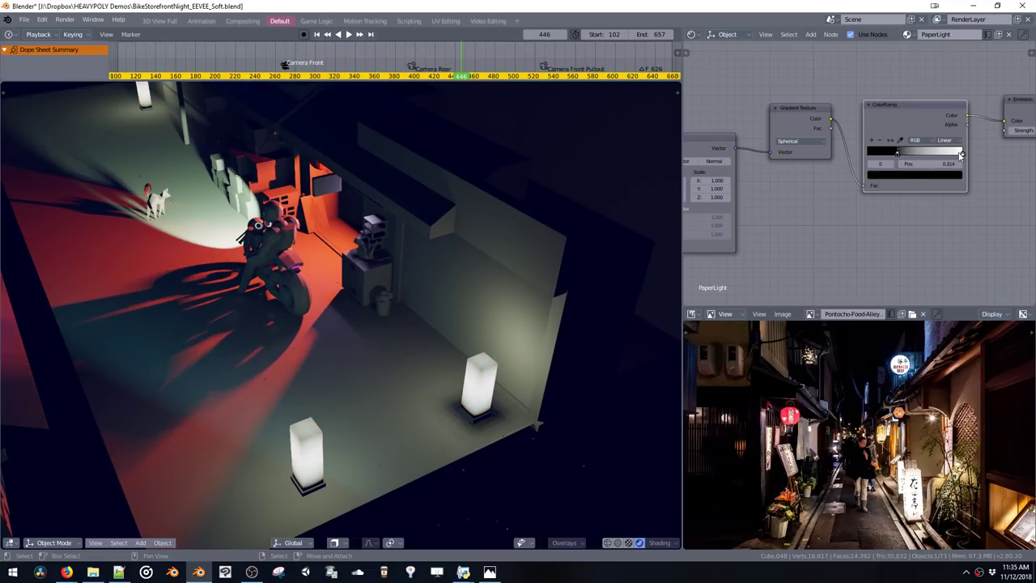
left_click_drag(897, 154, 893, 159)
Change the ColorRamp's white stop at position 1.000 to a pale warm yellow
left_click(962, 154)
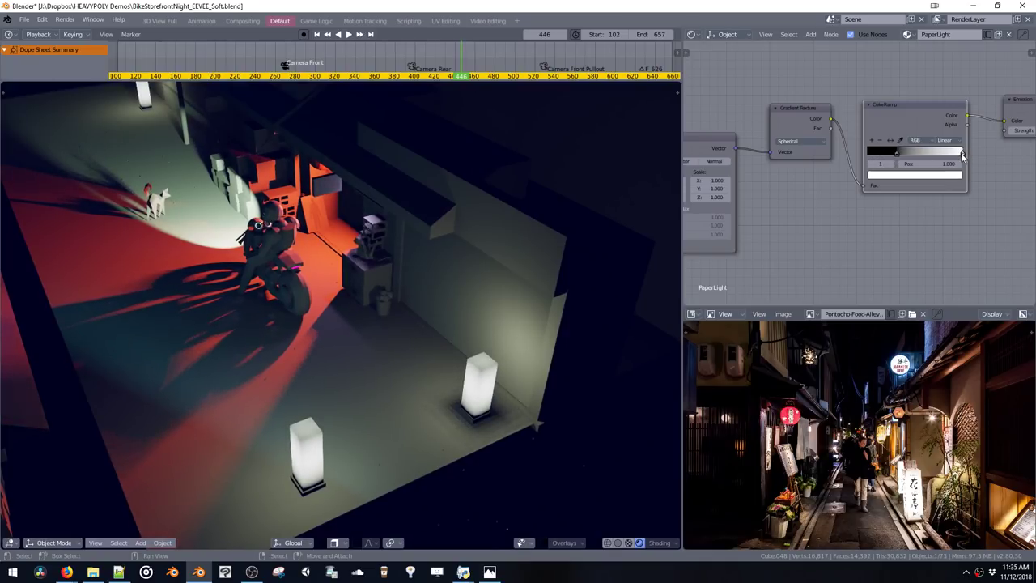
left_click(941, 175)
left_click(950, 68)
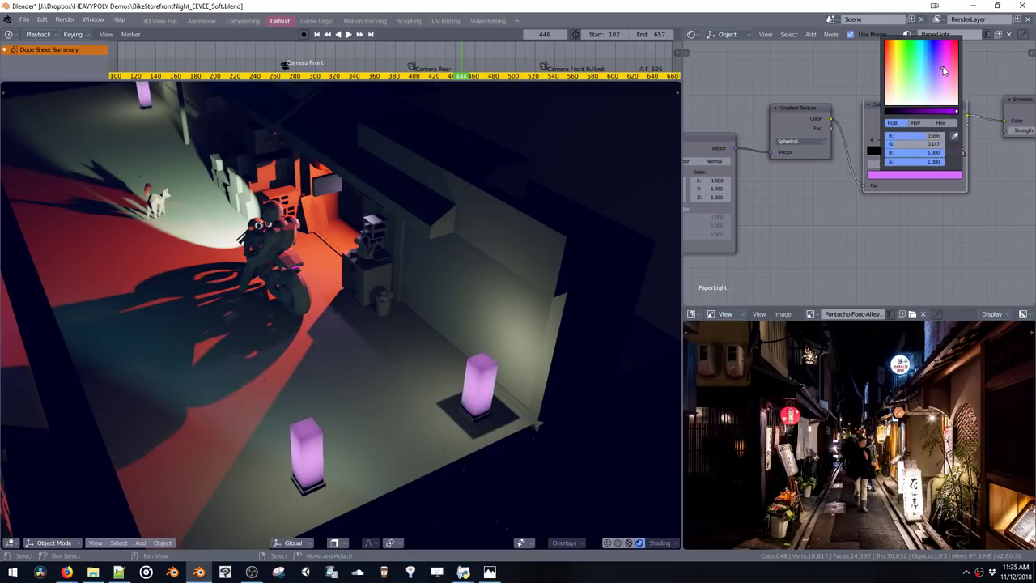
left_click_drag(952, 65, 894, 96)
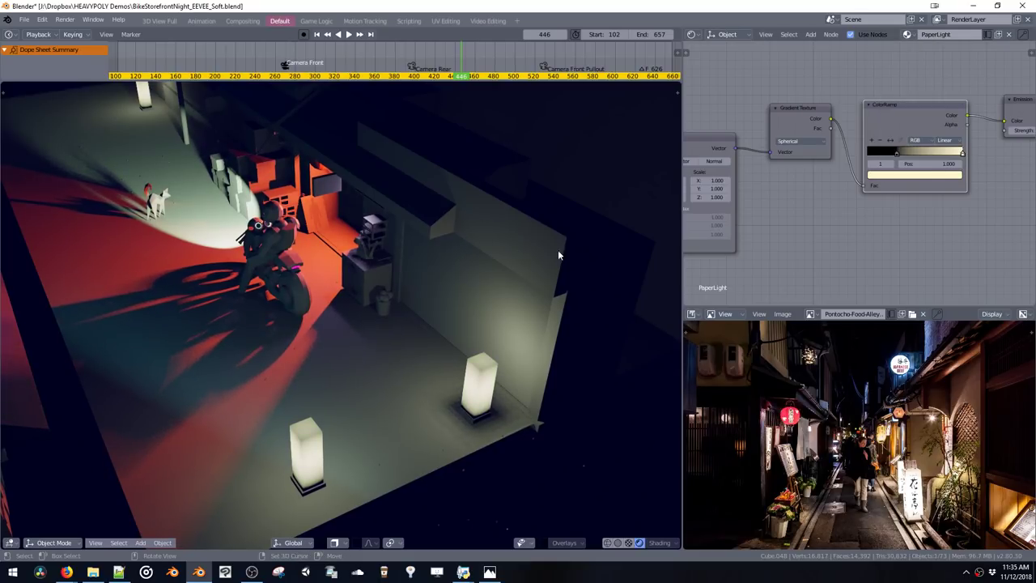
Try an extra middle stop in the ColorRamp, sliding it past the black stop toward the dark end
left_click(896, 152)
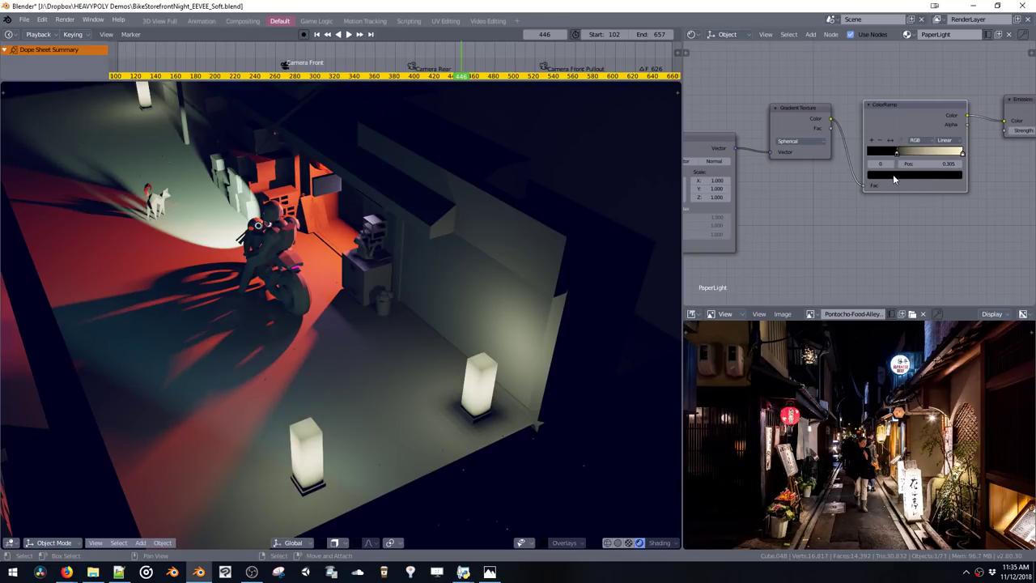
left_click(893, 174)
left_click(873, 141)
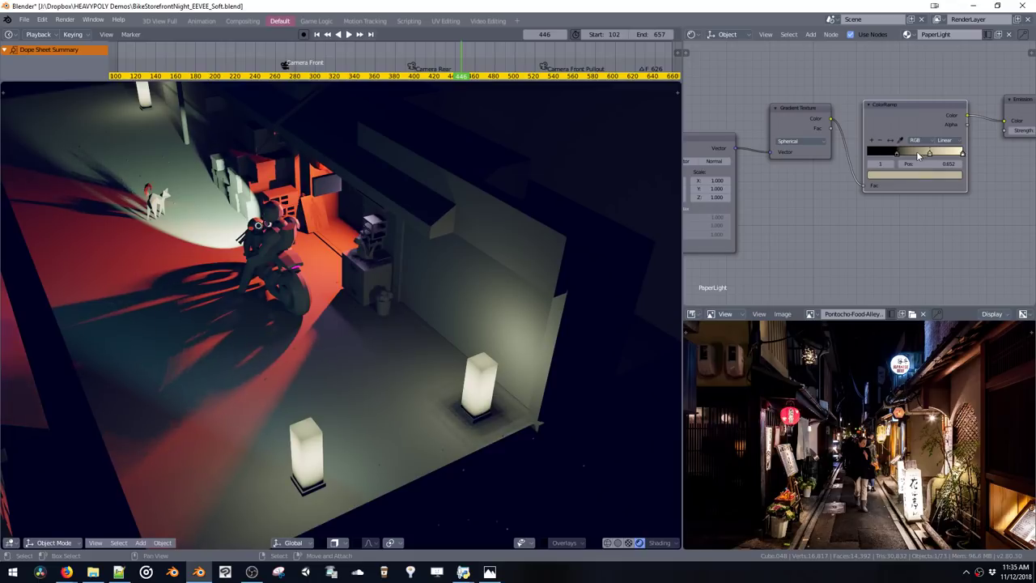
left_click_drag(930, 153, 890, 155)
mouse_move(887, 153)
left_mouse_down()
mouse_move(898, 155)
mouse_move(872, 153)
mouse_move(881, 152)
left_mouse_up()
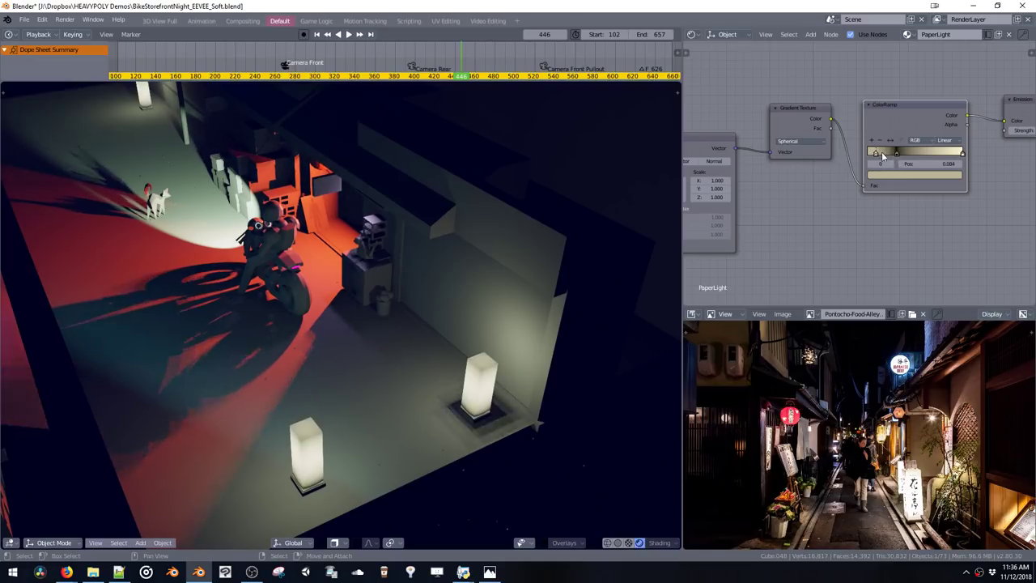
key("x")
key("ctrl+z")
Move the ColorRamp's black stop to position 0.200 and save the file
left_click(886, 154)
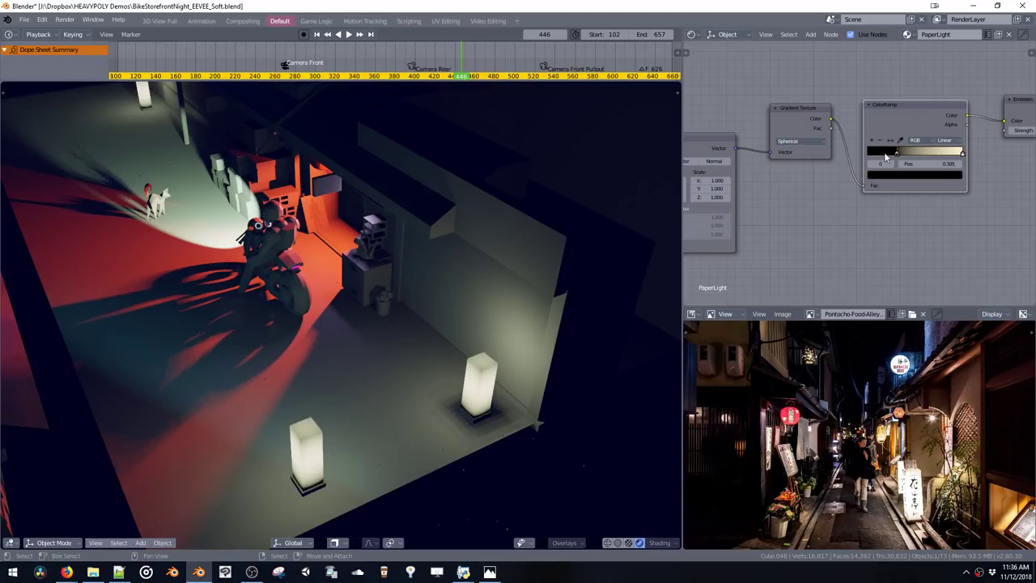
left_click_drag(896, 153, 886, 155)
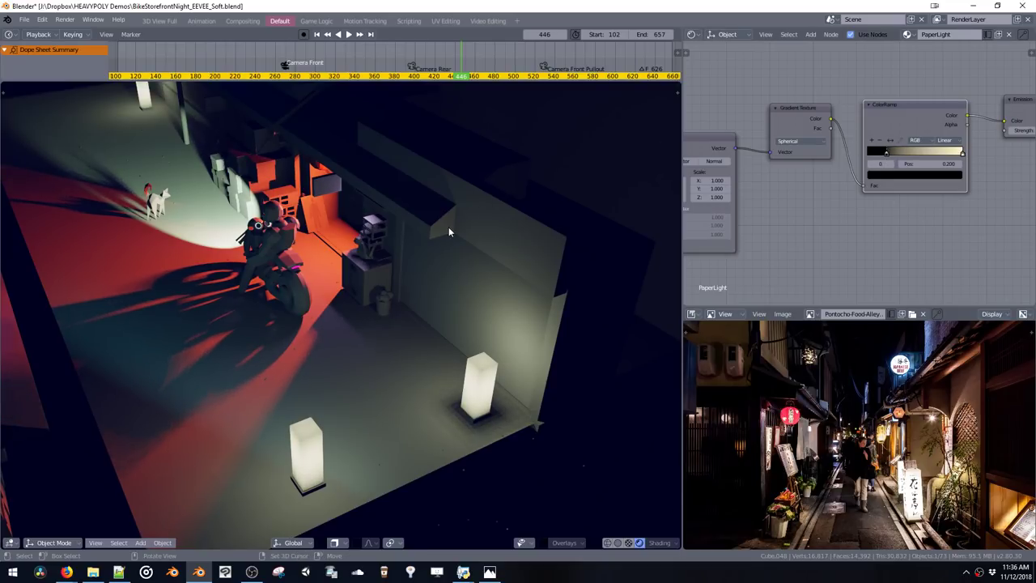
key("ctrl+s")
left_click(516, 232)
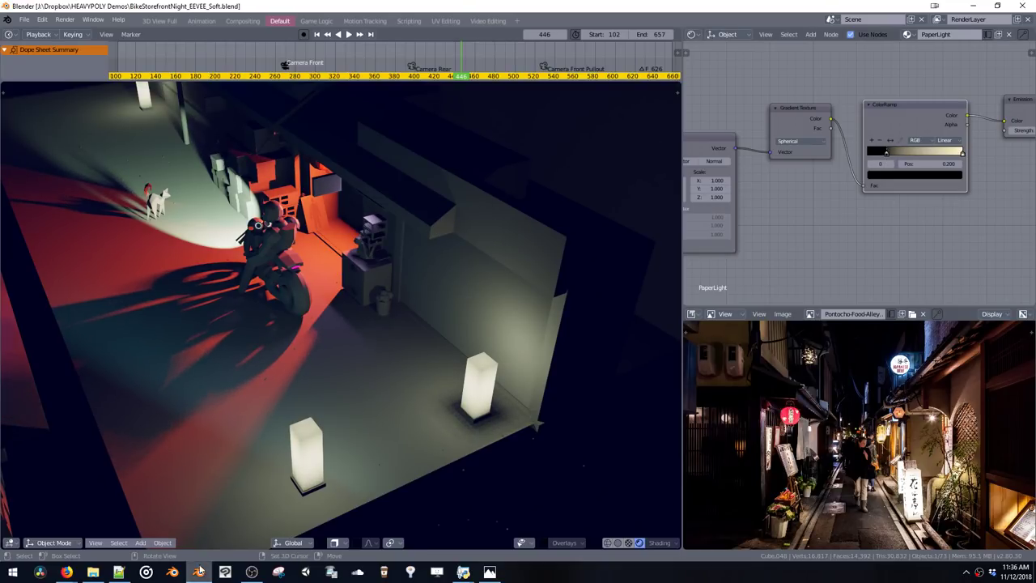
Resize the Blender window so the live chat window stays visible beside it
key("super+Left")
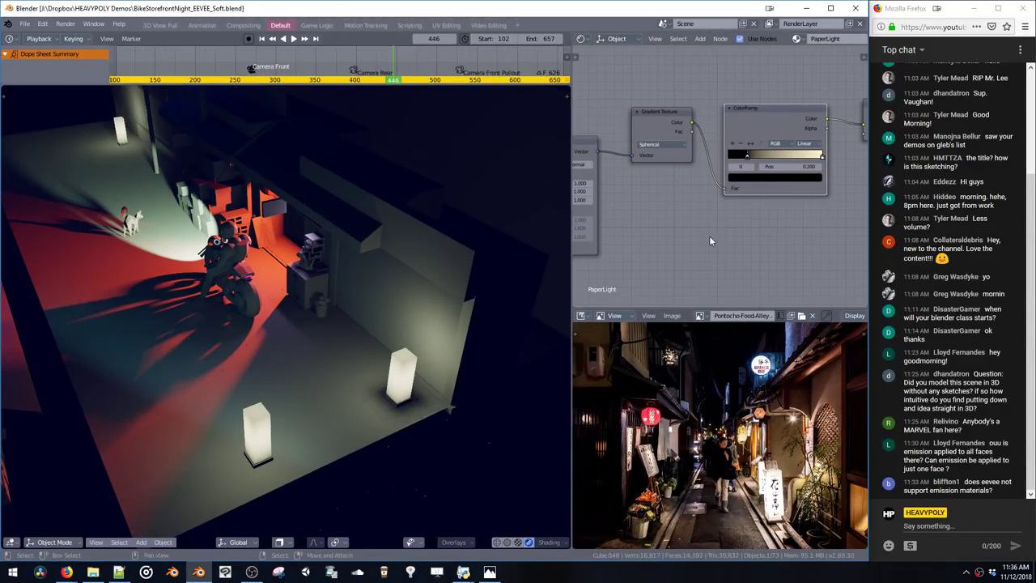
key("super+Right")
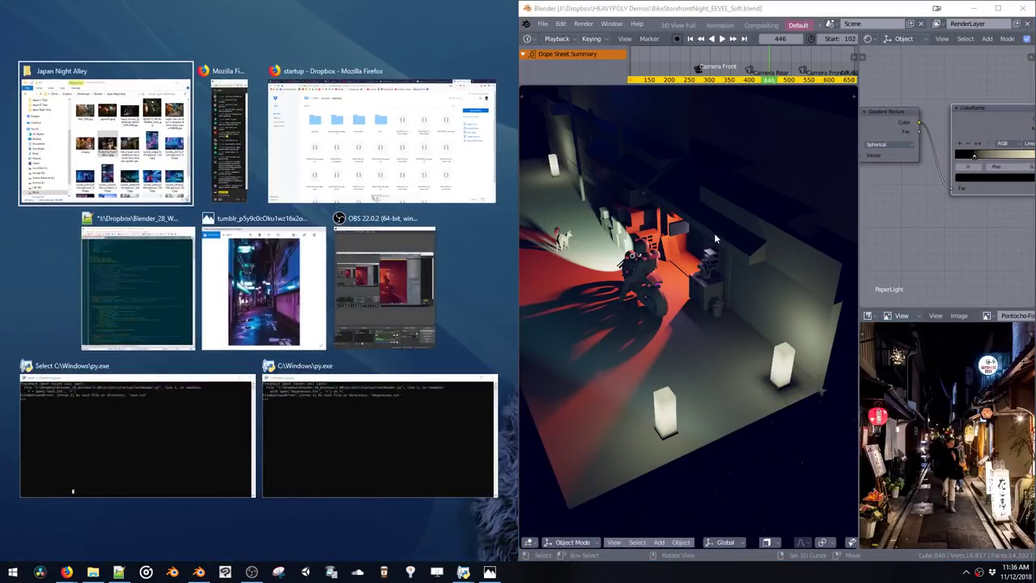
left_click(682, 4)
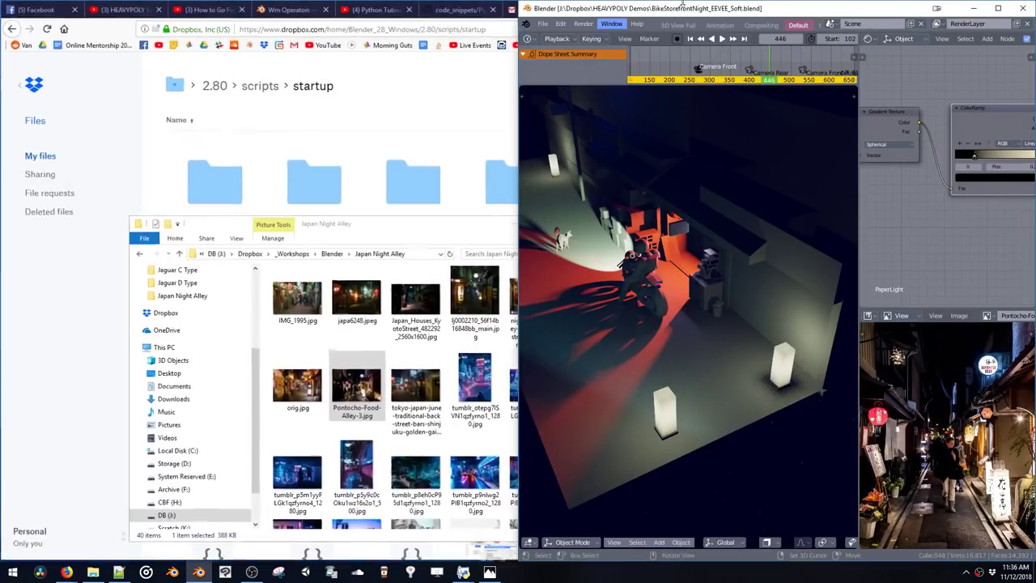
double_click(683, 4)
key("super+Down")
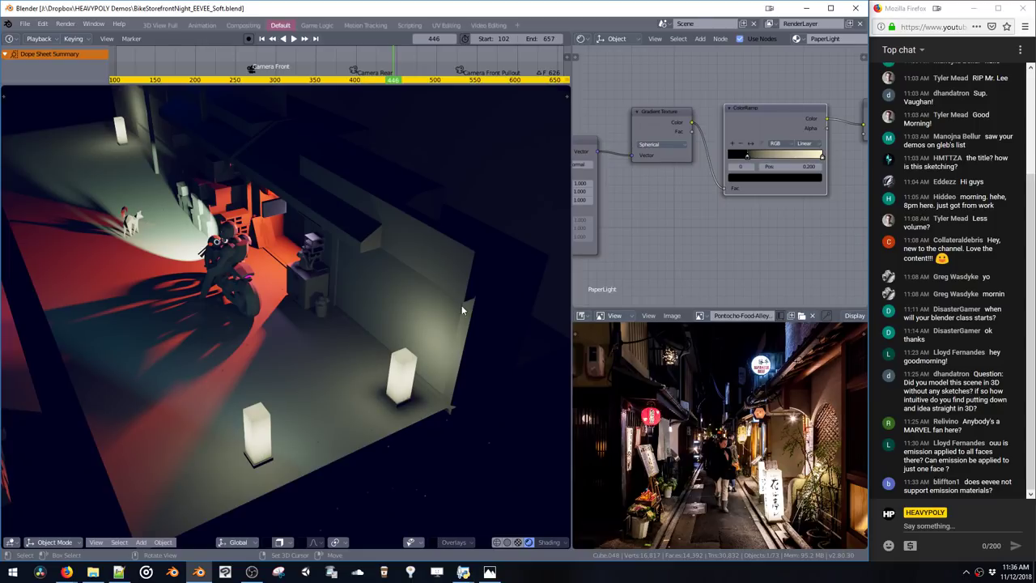
Add a mesh plane to the street scene and move it along Z to float above the buildings
middle_click_drag(389, 357, 395, 310)
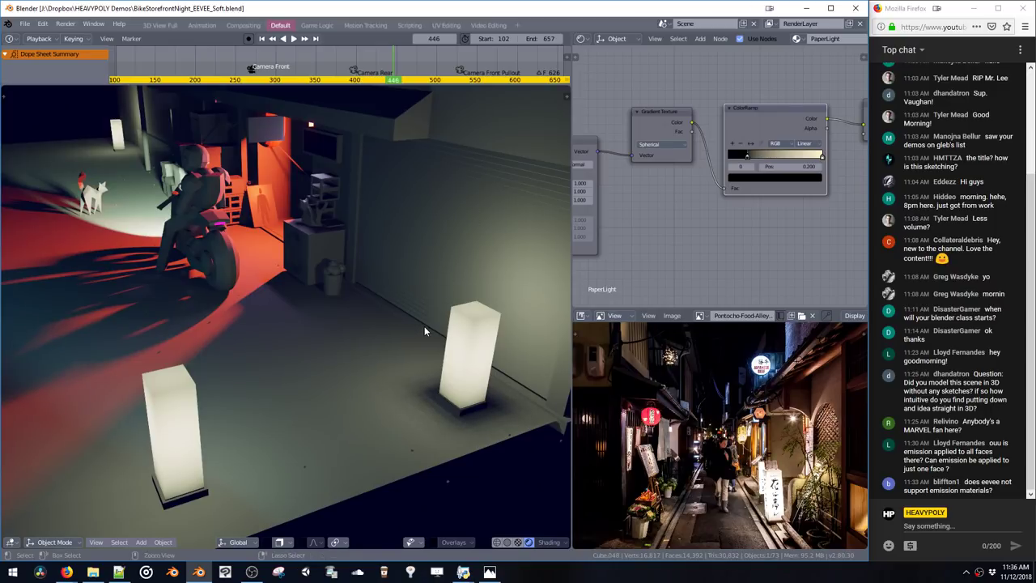
scroll(424, 326, "down", 4)
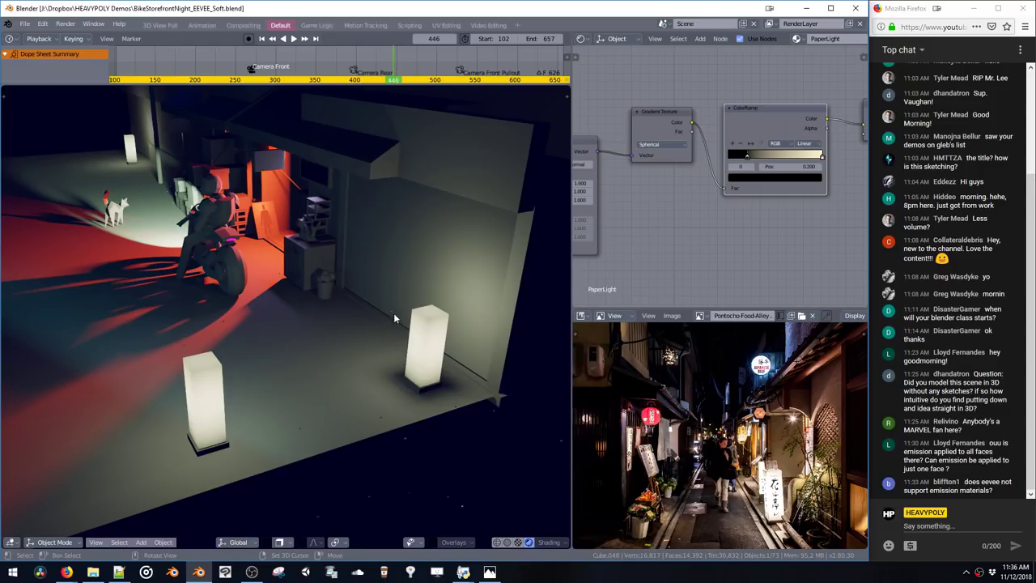
middle_click_drag(394, 317, 465, 433)
scroll(445, 358, "up", 3)
key("shift+a")
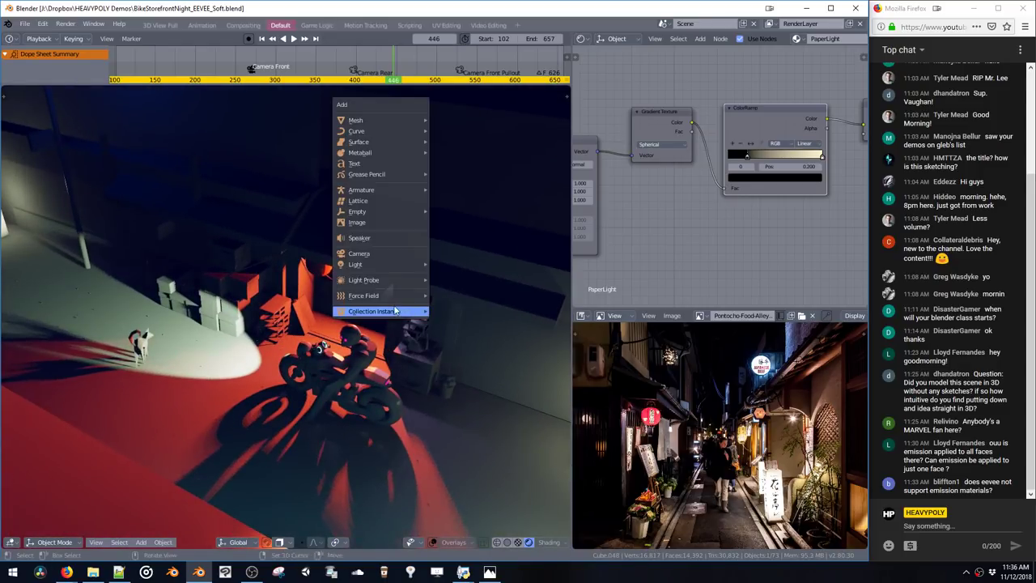
mouse_move(373, 120)
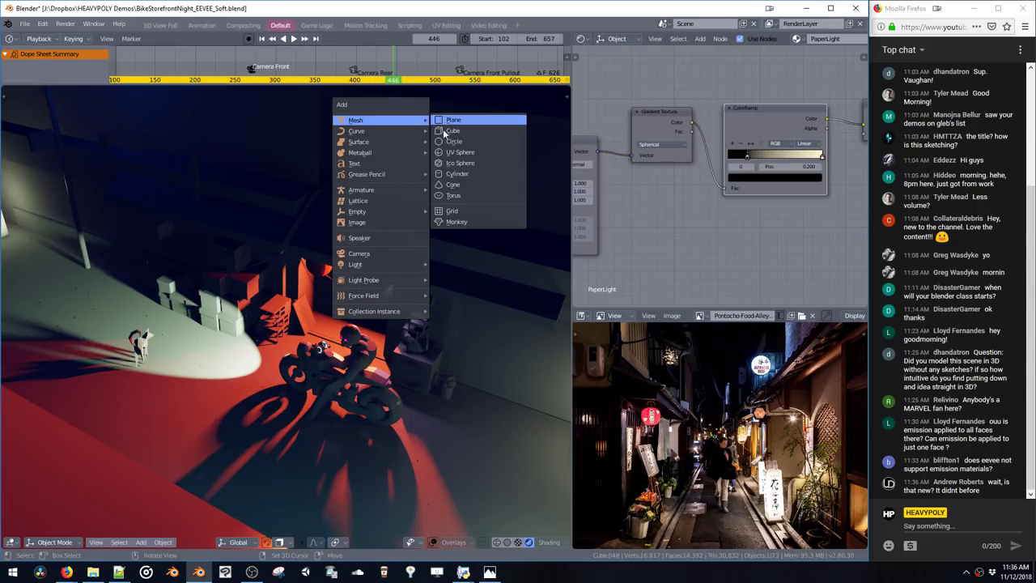
left_click(449, 120)
scroll(420, 270, "down", 5)
key("g")
key("z")
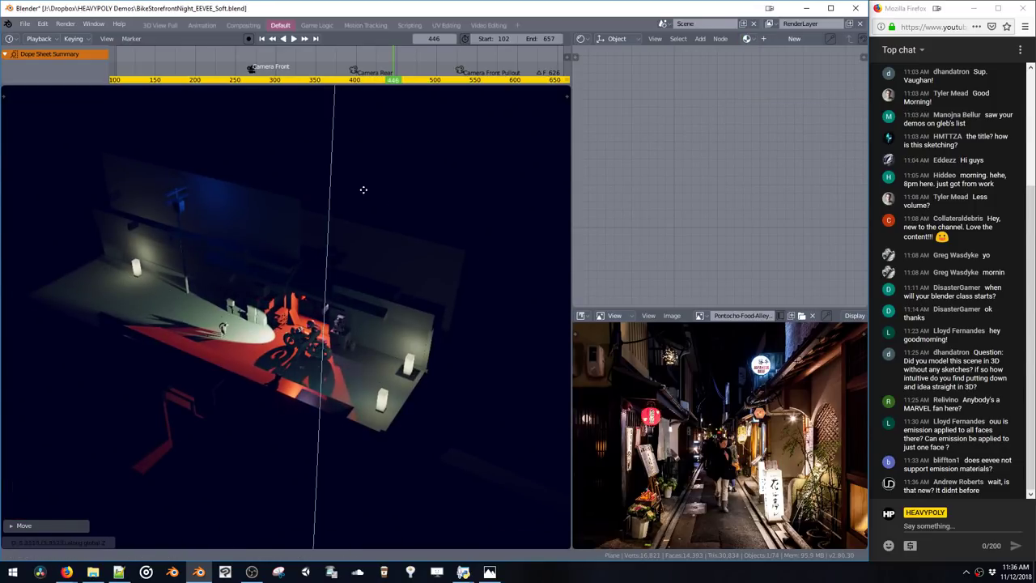
left_click(363, 190)
Assign the existing PaperLight material to the floating plane
key("shift+v")
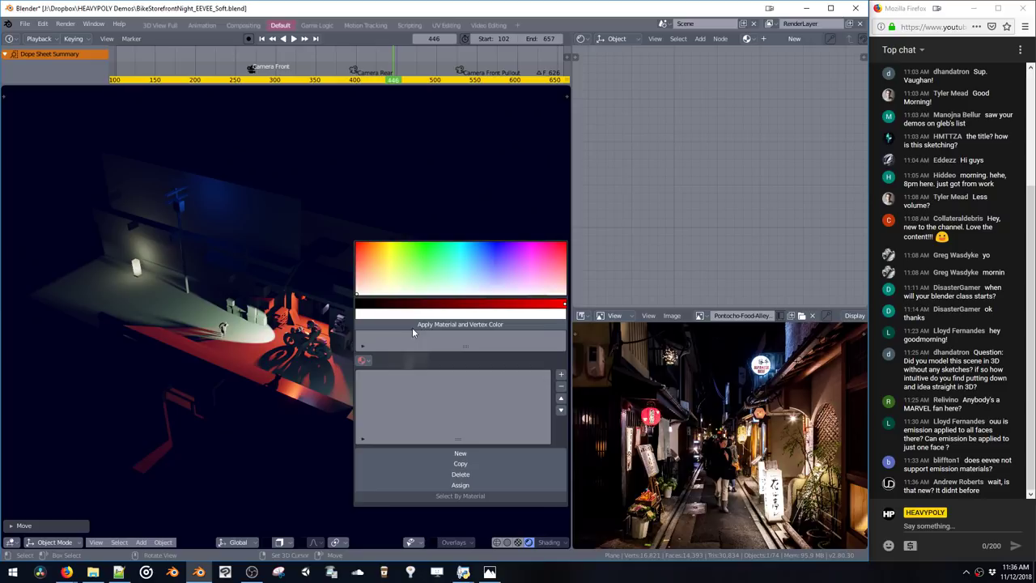
left_click(365, 364)
type("l")
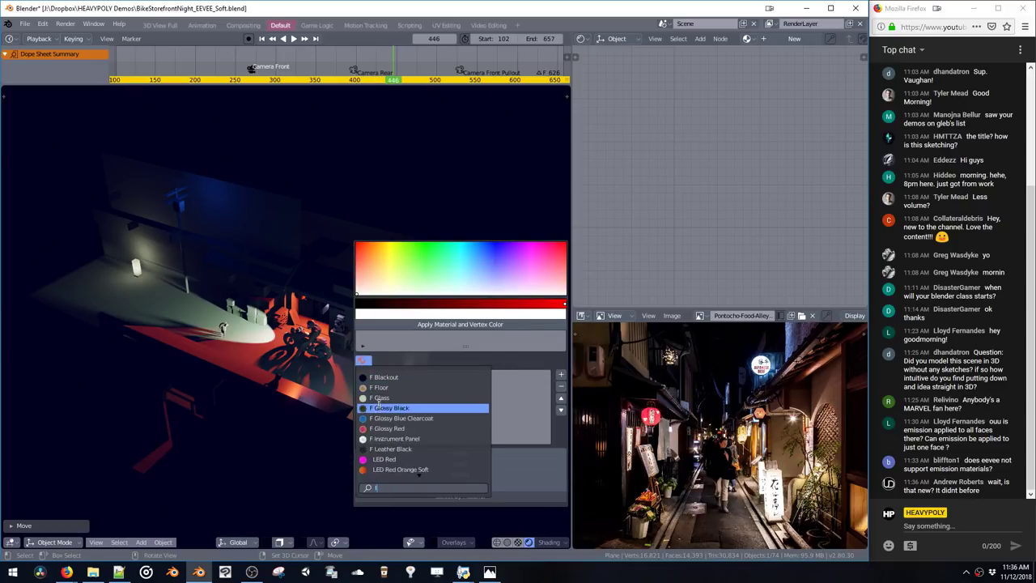
type("ight")
left_click(390, 389)
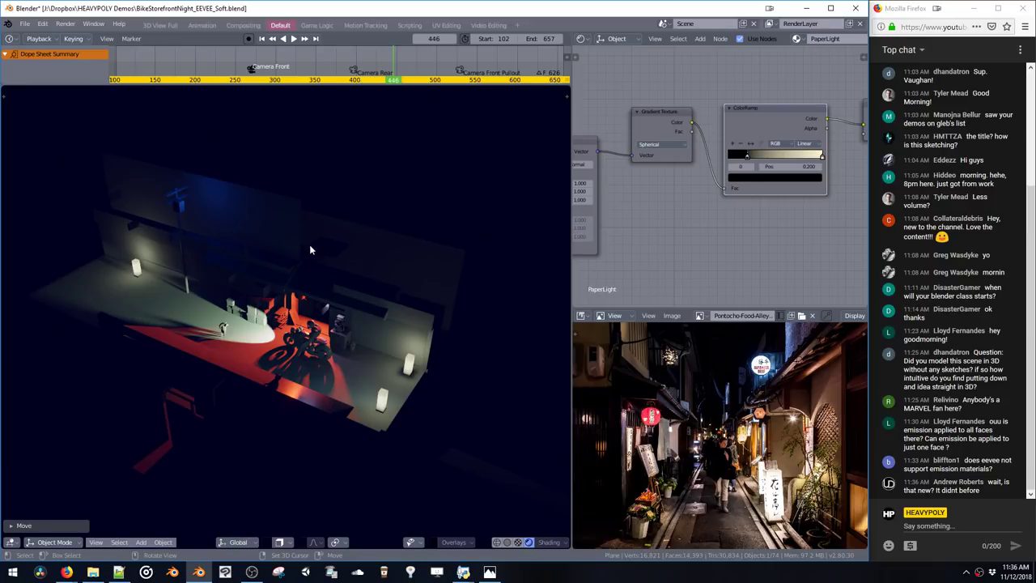
Create a new material for the floating plane and remove its PaperLight slot
key("v")
key("shift+v")
left_click(427, 441)
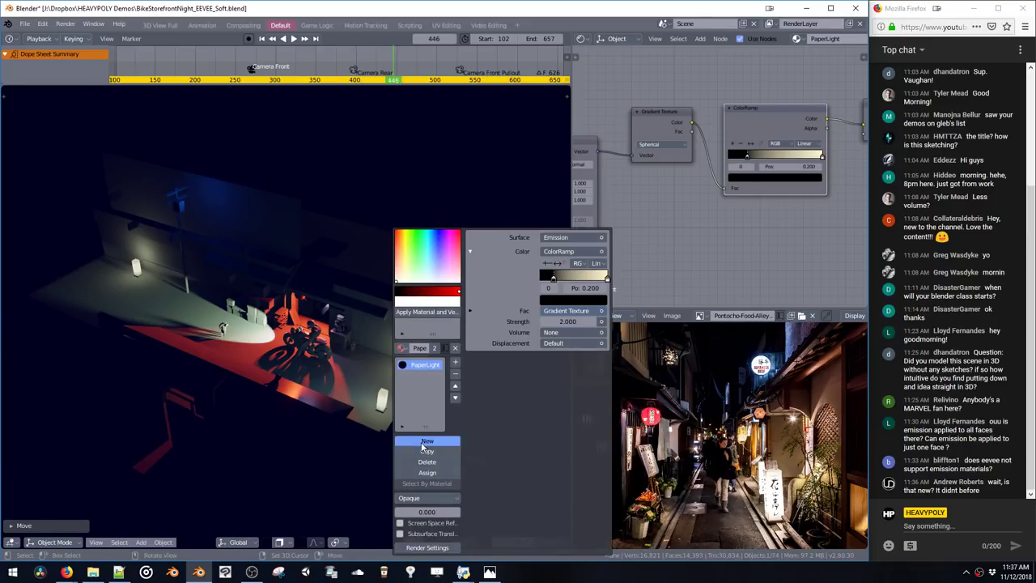
left_click(417, 366)
left_click(465, 373)
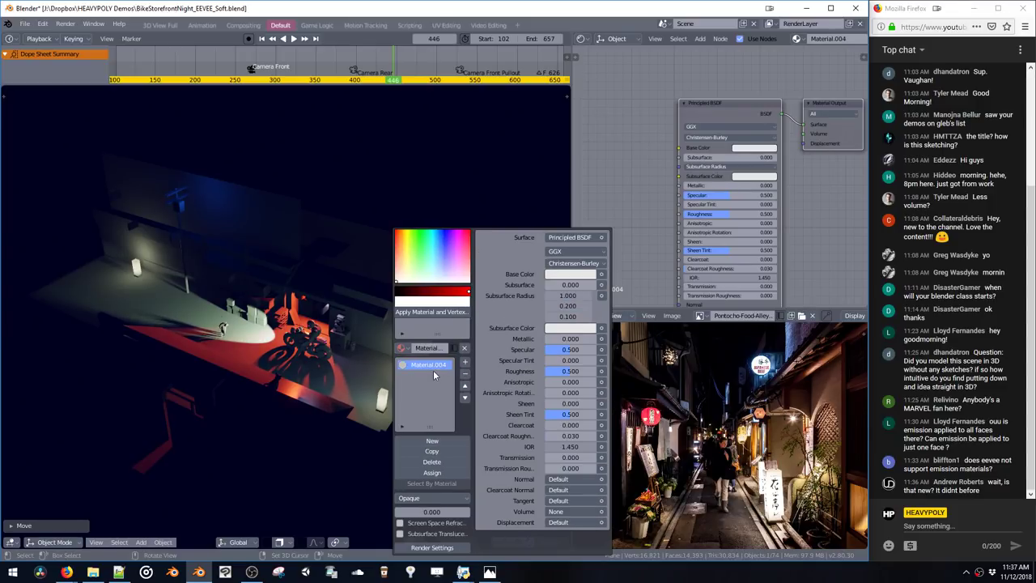
Change the new material's surface shader to Emission with a strength of 5
left_click(564, 238)
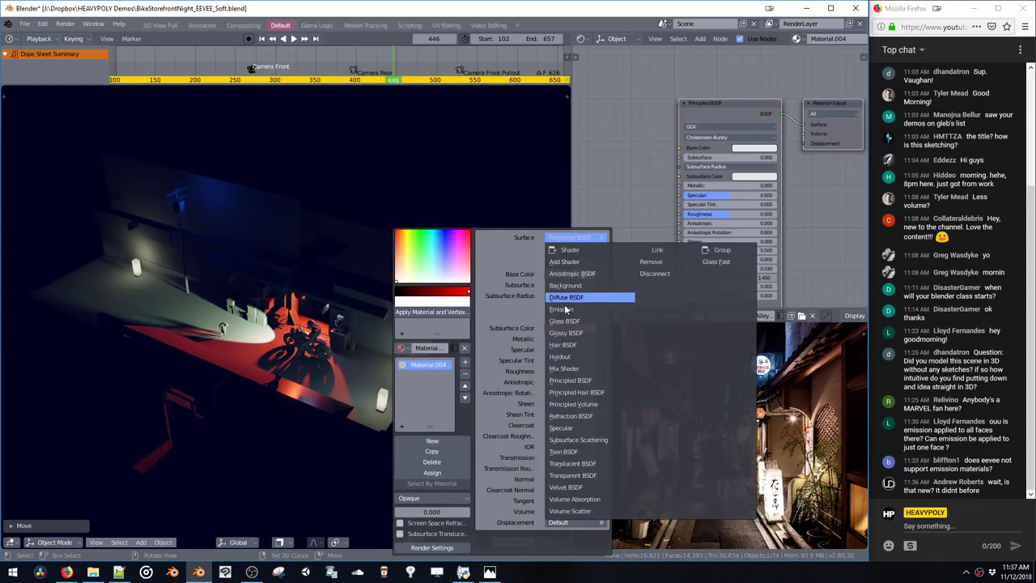
left_click(565, 313)
left_click(564, 251)
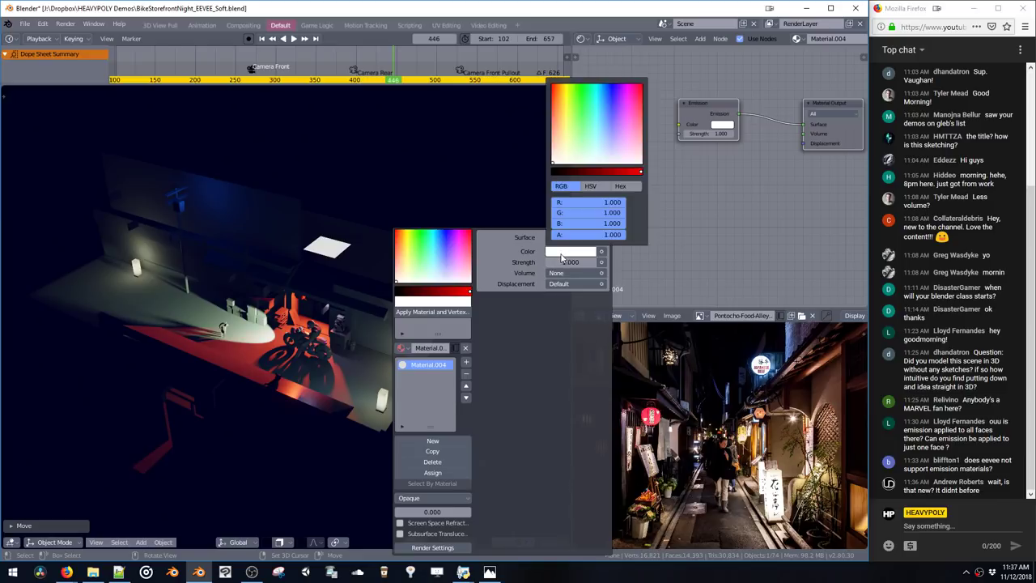
left_click(560, 262)
type("5")
key("Return")
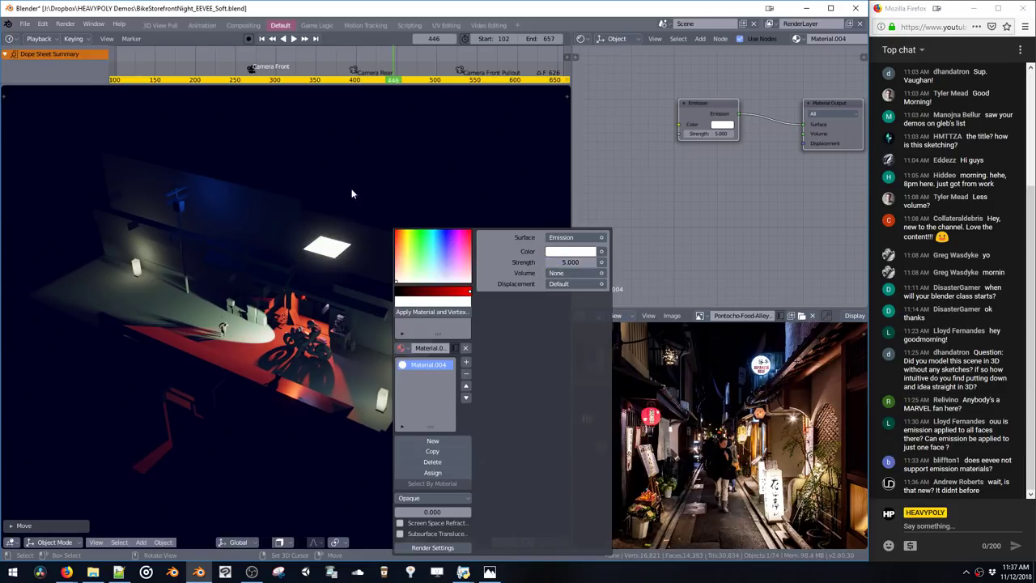
Reposition the glowing plane along Z and X above the storefront, and save the file
key("KP_Decimal")
middle_click_drag(359, 278, 360, 361)
scroll(361, 361, "down", 9)
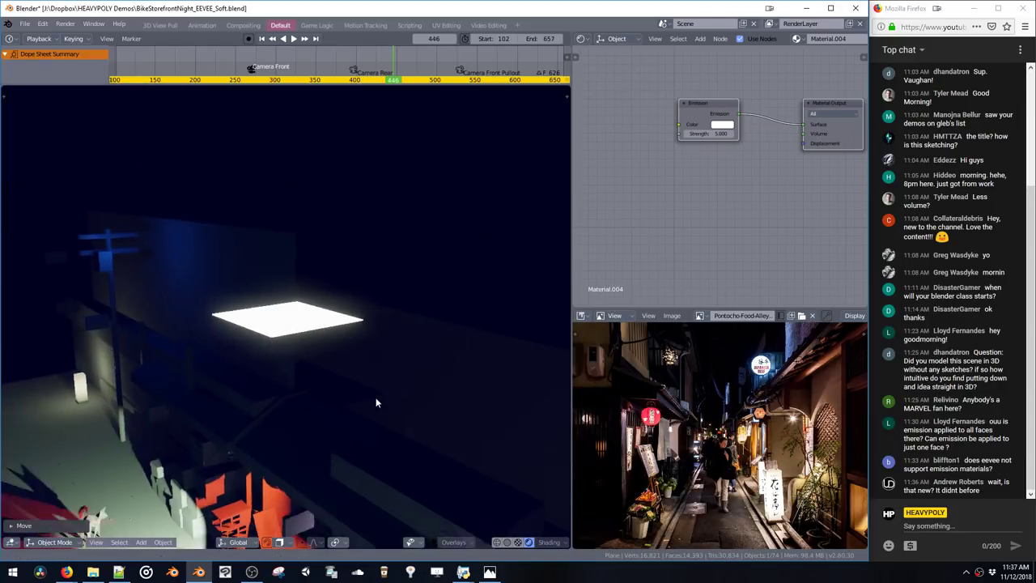
key("g")
key("z")
left_click(348, 362)
key("g")
key("x")
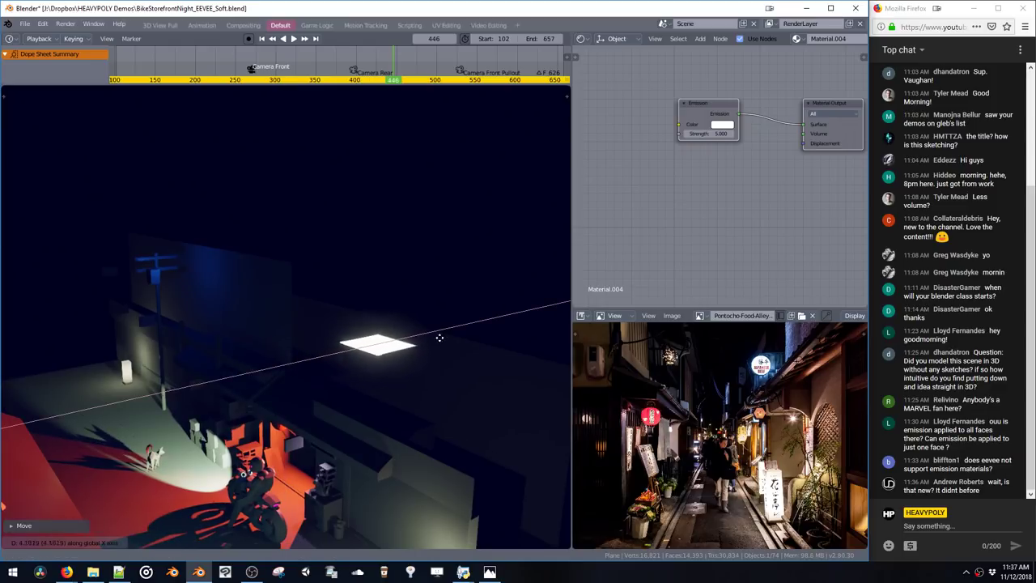
left_click(450, 340)
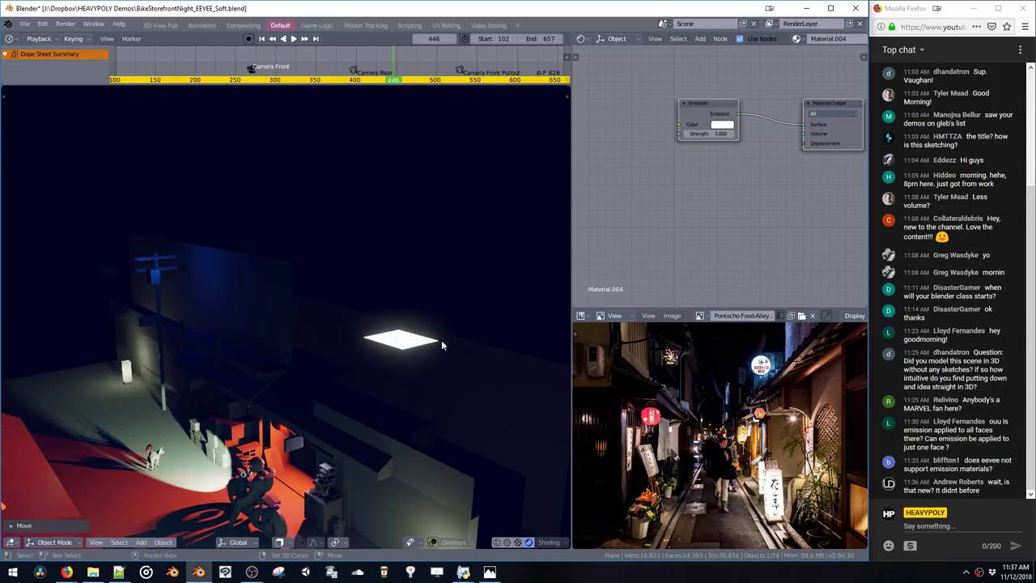
middle_click_drag(450, 340, 394, 312)
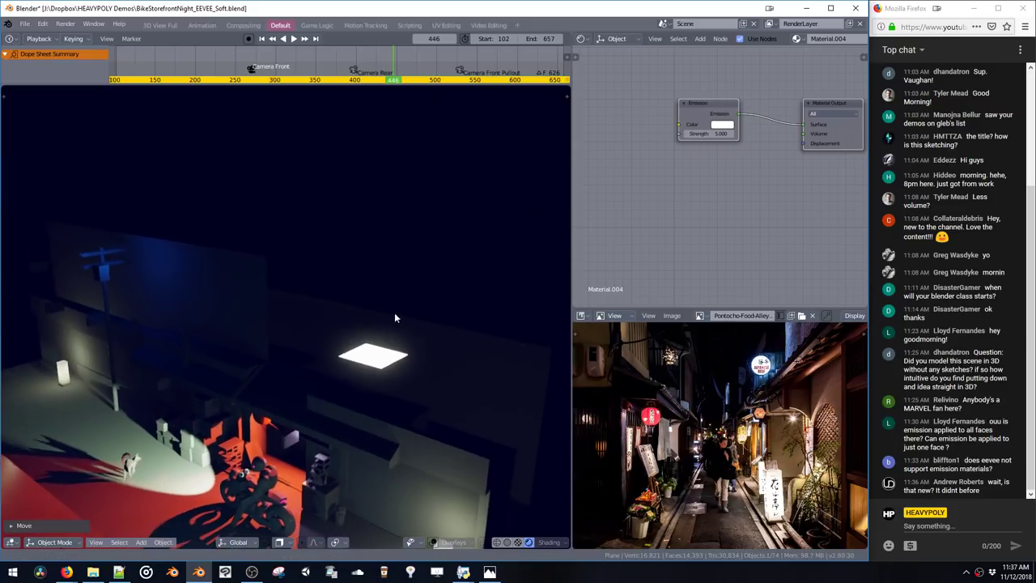
key("ctrl+s")
left_click(386, 308)
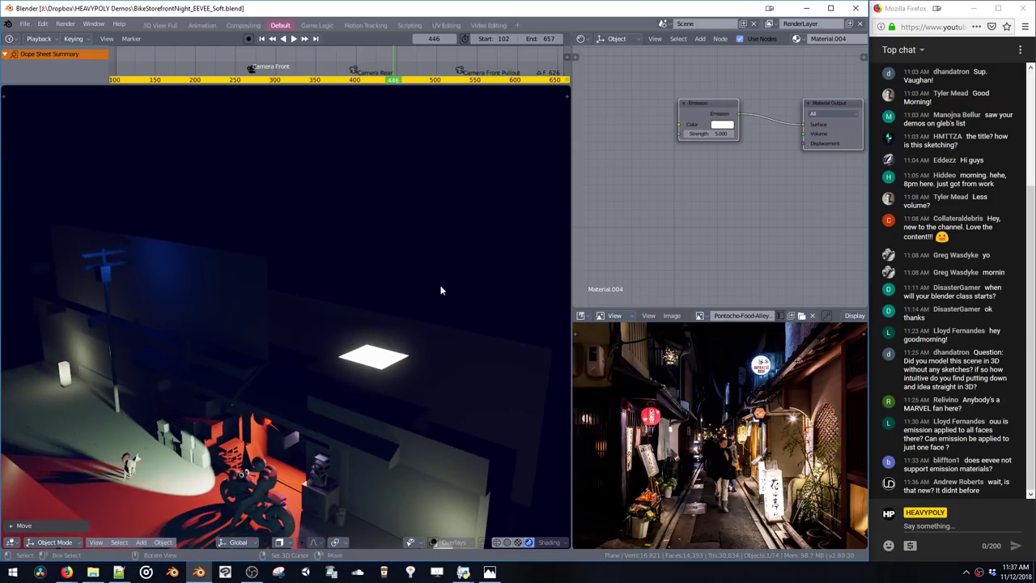
Replace the reference image area with the Properties editor and enable Screen Space Reflections in the render settings
left_click(580, 315)
left_click(555, 243)
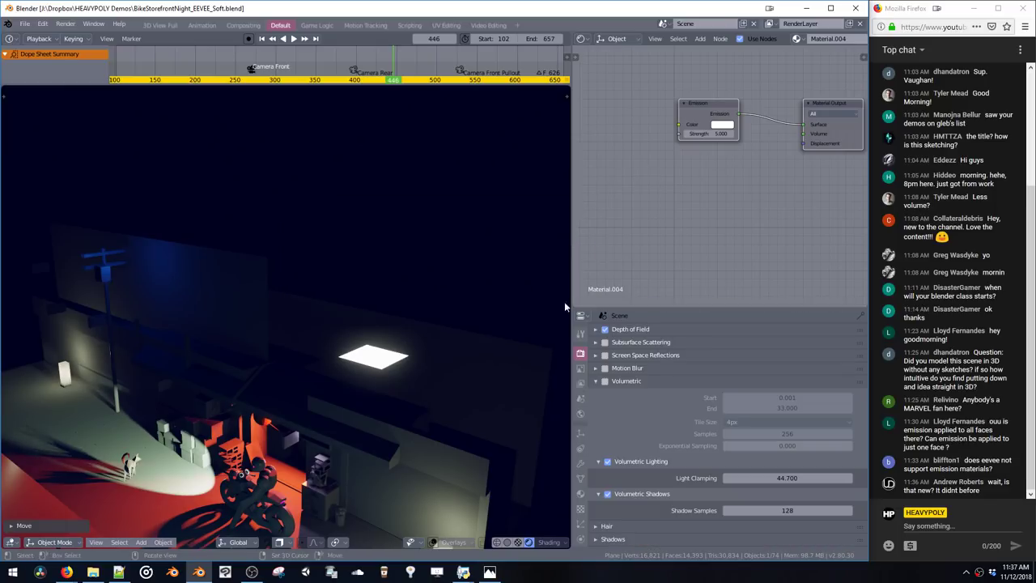
scroll(605, 386, "up", 2)
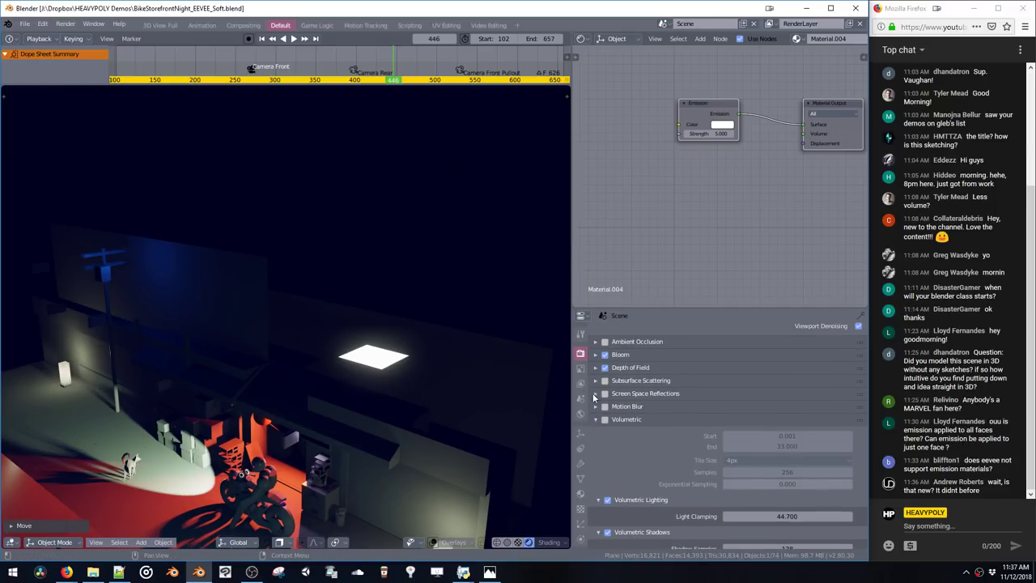
left_click(605, 394)
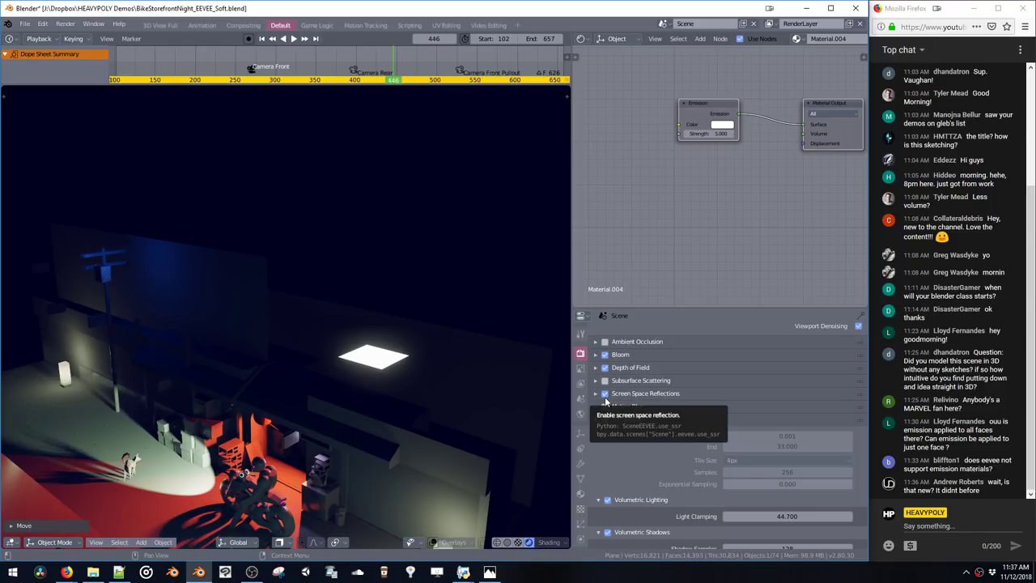
Move the glowing plane down to the street behind the motorcycle and lower it along Z toward the ground
middle_click_drag(408, 369, 486, 340)
middle_click_drag(427, 318, 379, 292)
key("g")
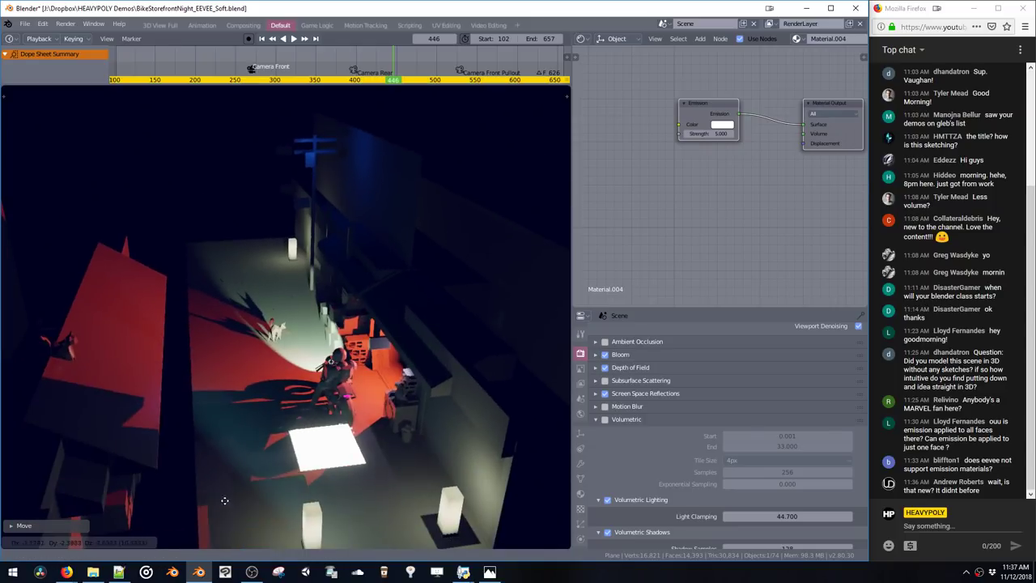
left_click(252, 482)
key("KP_Decimal")
middle_click_drag(307, 424, 373, 418)
scroll(356, 453, "down", 4)
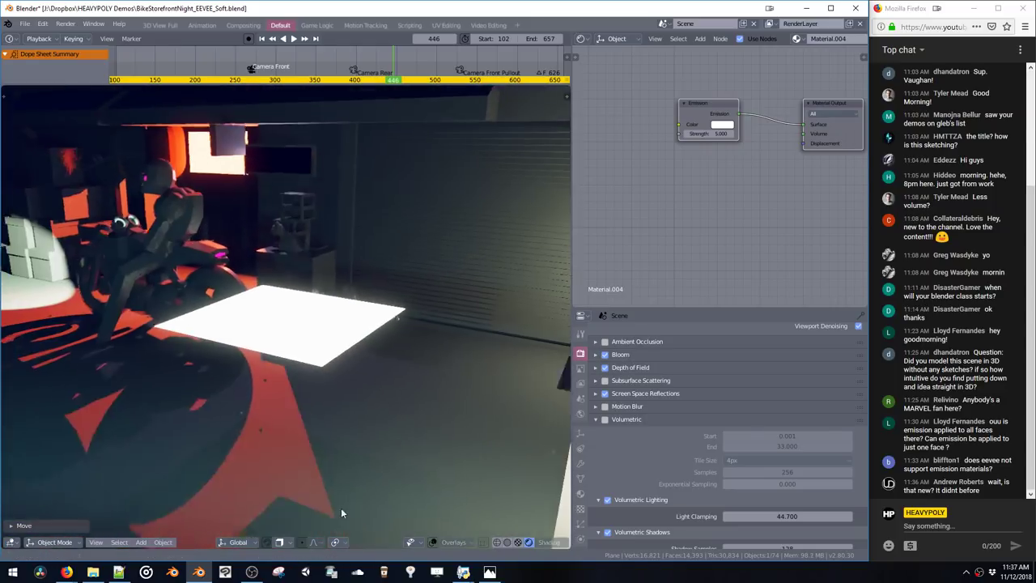
key("g")
key("z")
left_click(310, 381)
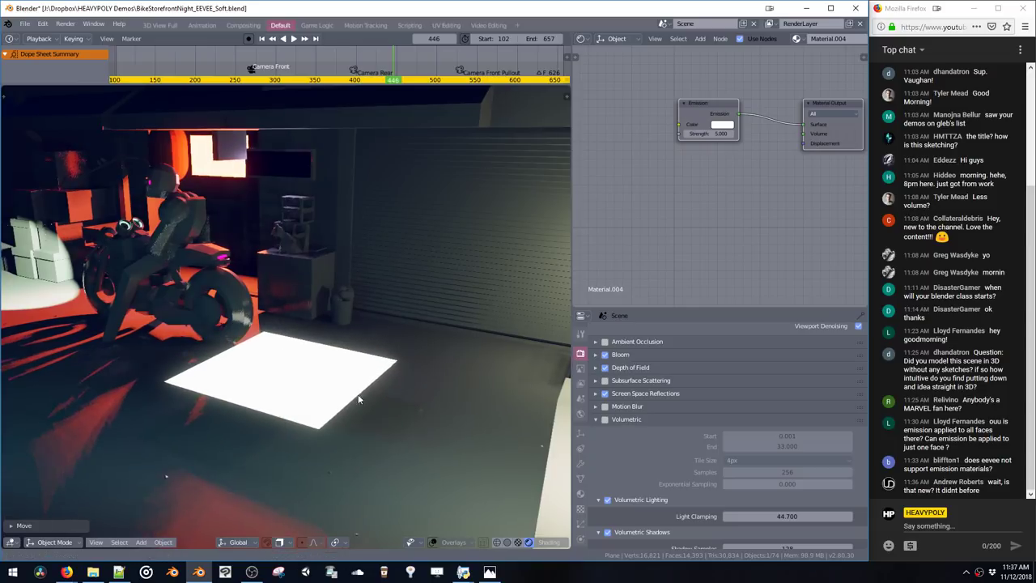
Slide the glowing plane along Y to the motorcycle's rear wheel and adjust its height along Z
middle_click_drag(309, 380, 397, 433, "shift")
key("g")
key("y")
left_click(261, 426)
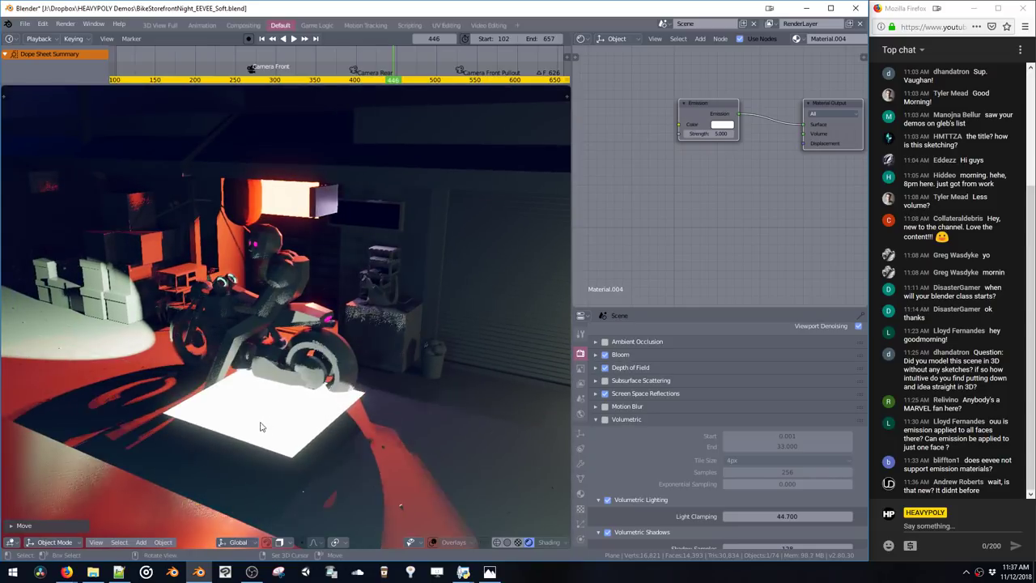
middle_click_drag(300, 409, 365, 475)
key("g")
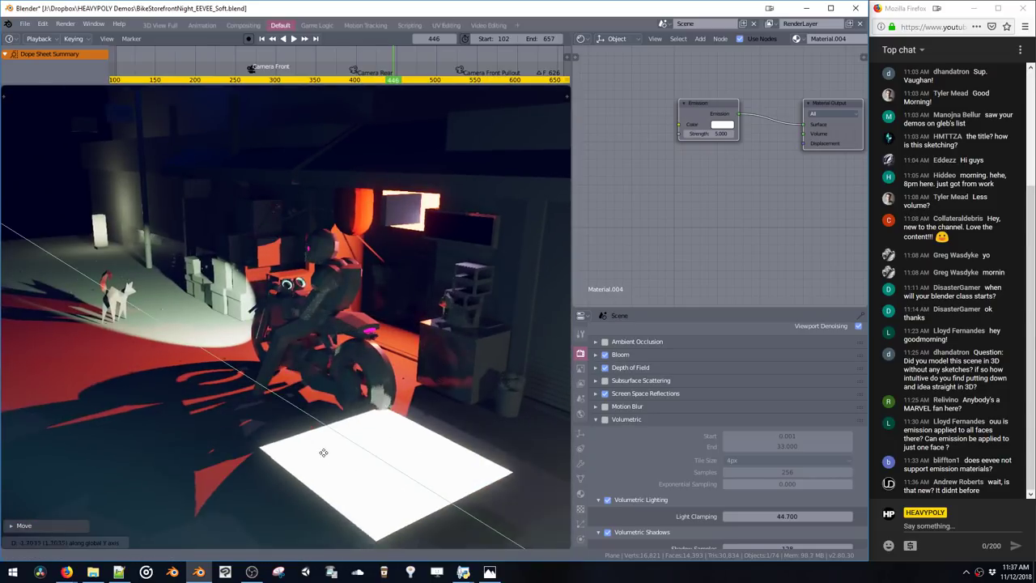
key("z")
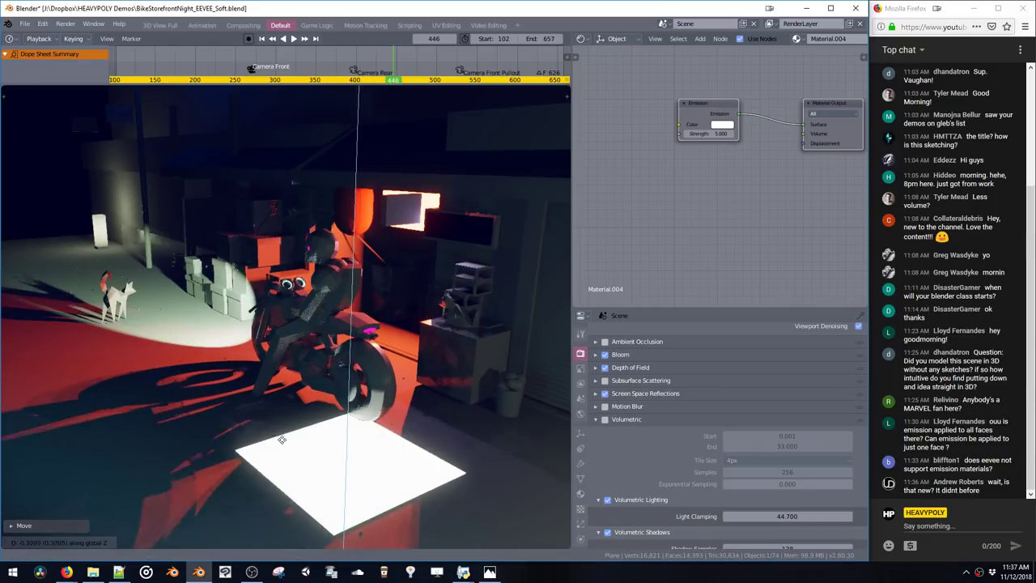
left_click(308, 434)
Scale the glowing plane up about 2.5 times and shift it along X beneath the motorcycle toward the storefront
key("s")
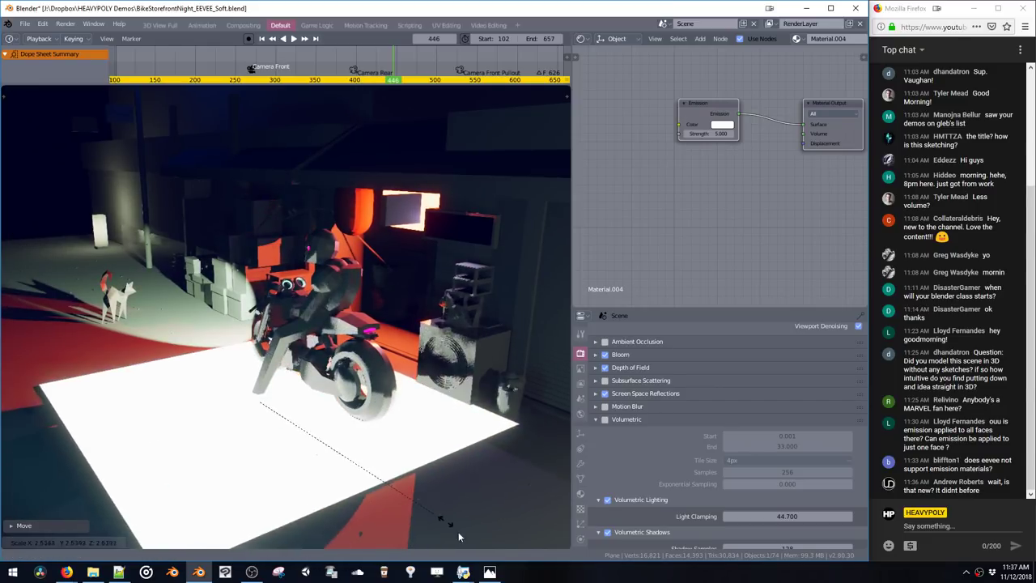
left_click(355, 456)
mouse_move(327, 451)
middle_mouse_down()
mouse_move(278, 449)
mouse_move(319, 458)
mouse_move(320, 469)
middle_mouse_up()
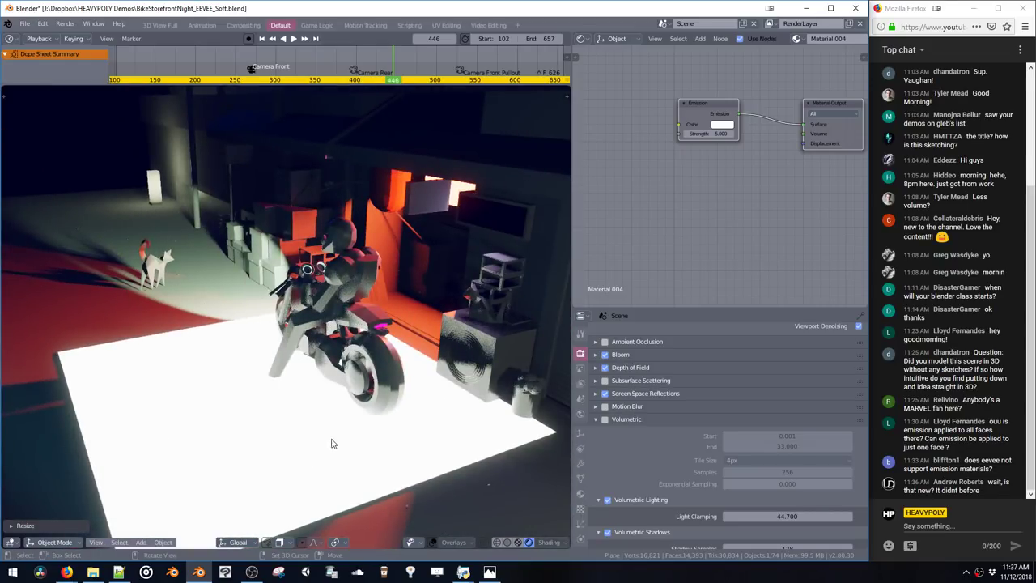
scroll(331, 444, "down", 6)
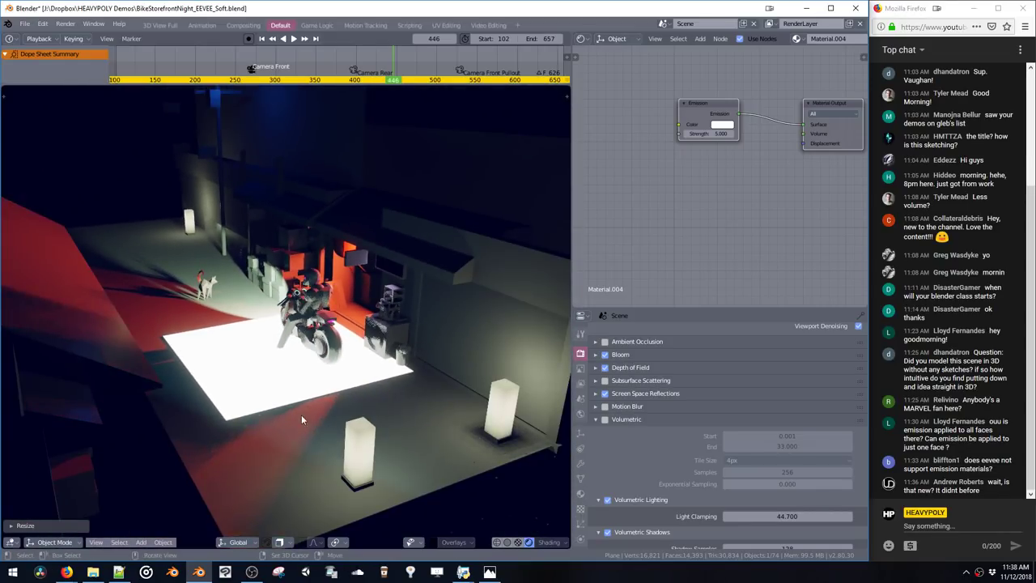
key("g")
key("x")
left_click(328, 410)
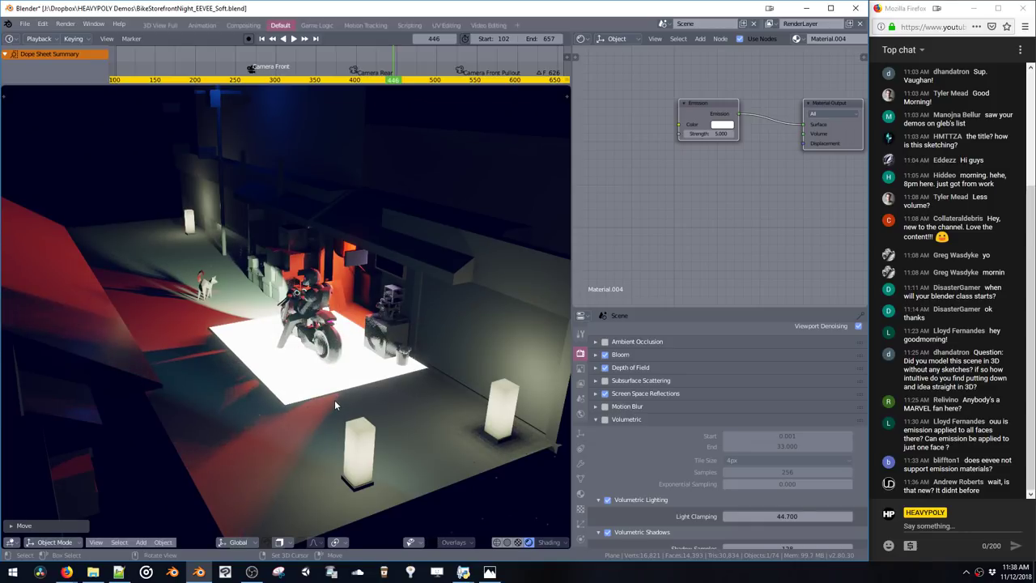
Raise the glowing plane along Z above the storefront roof and shift it along X toward the back of the building
scroll(332, 398, "up", 2)
scroll(332, 398, "down", 5)
key("g")
key("z")
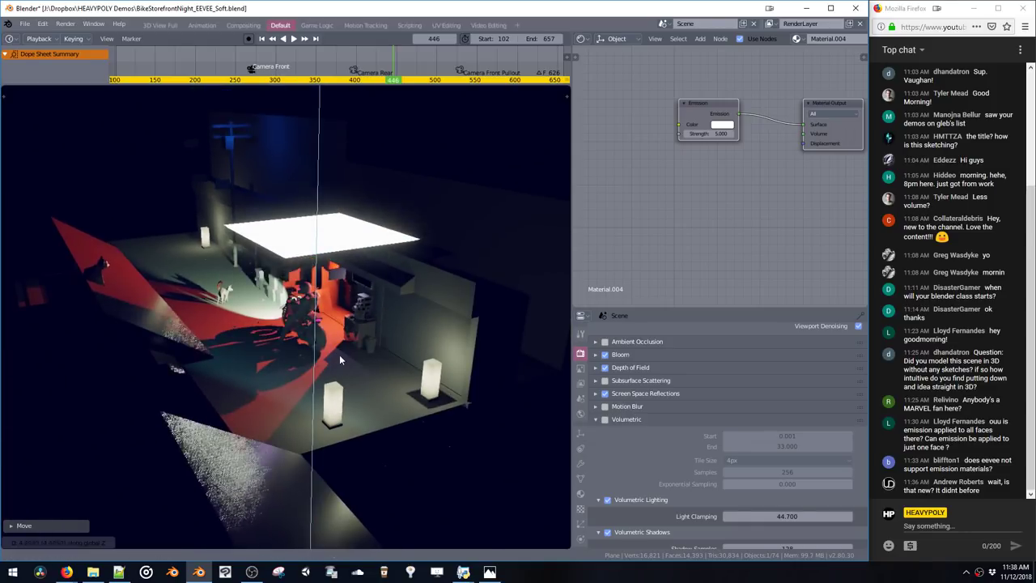
left_click(340, 359)
middle_click_drag(414, 331, 259, 368)
key("g")
key("x")
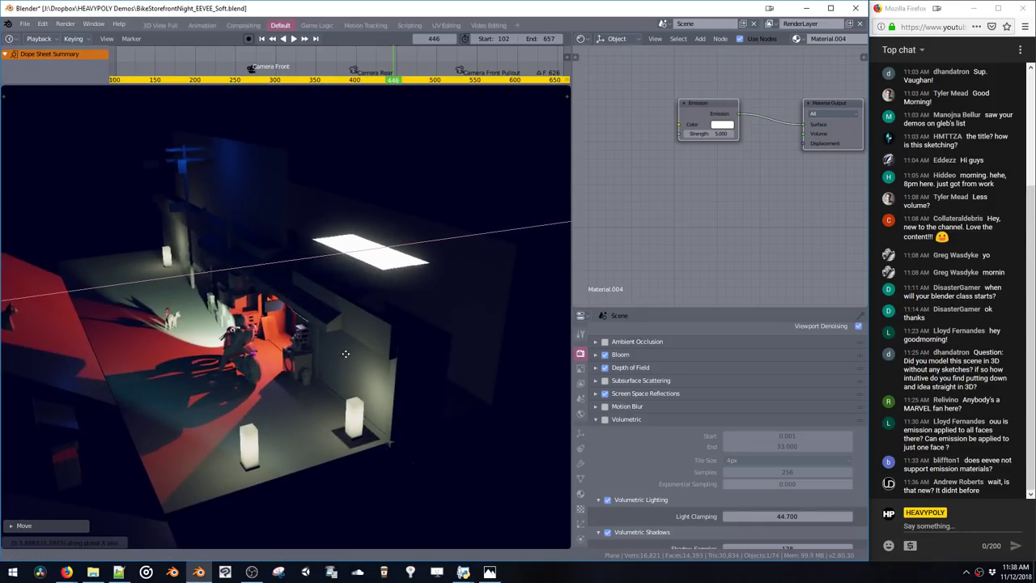
left_click(324, 351)
Scale the glowing plane down, slide it horizontally into the dark area behind the storefront, and adjust its height along Z
middle_click_drag(324, 352, 377, 389)
key("s")
left_click(325, 330)
key("g")
key("shift+z")
left_click(350, 332)
key("g")
key("z")
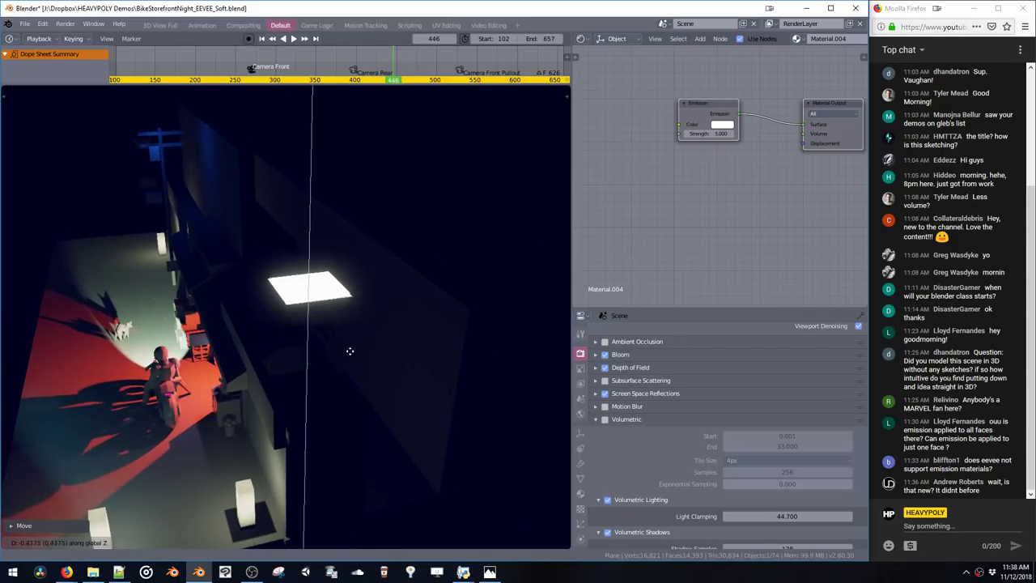
left_click(351, 349)
Add an Irradiance Volume light probe and show the viewport overlays
key("shift+a")
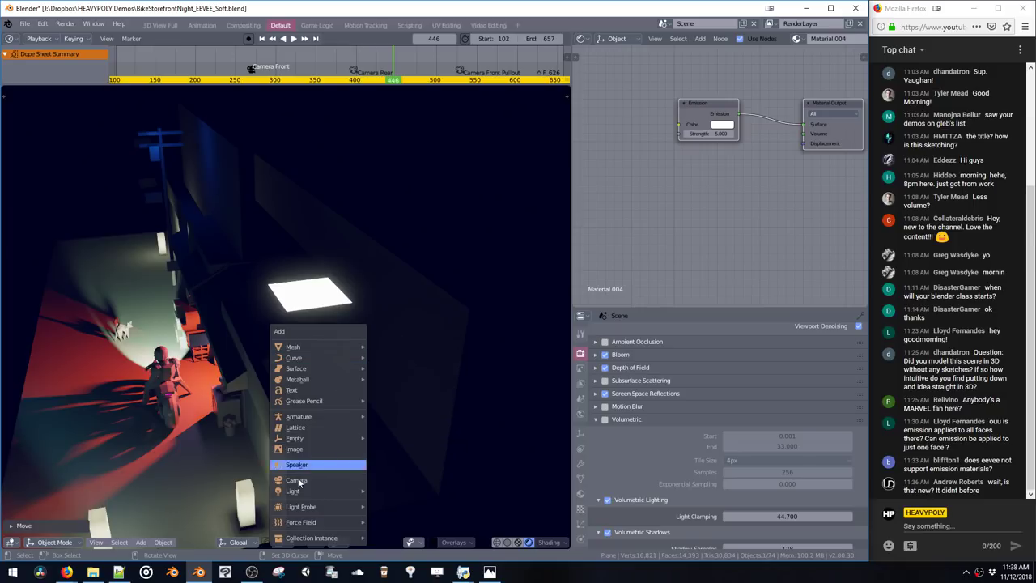
mouse_move(299, 508)
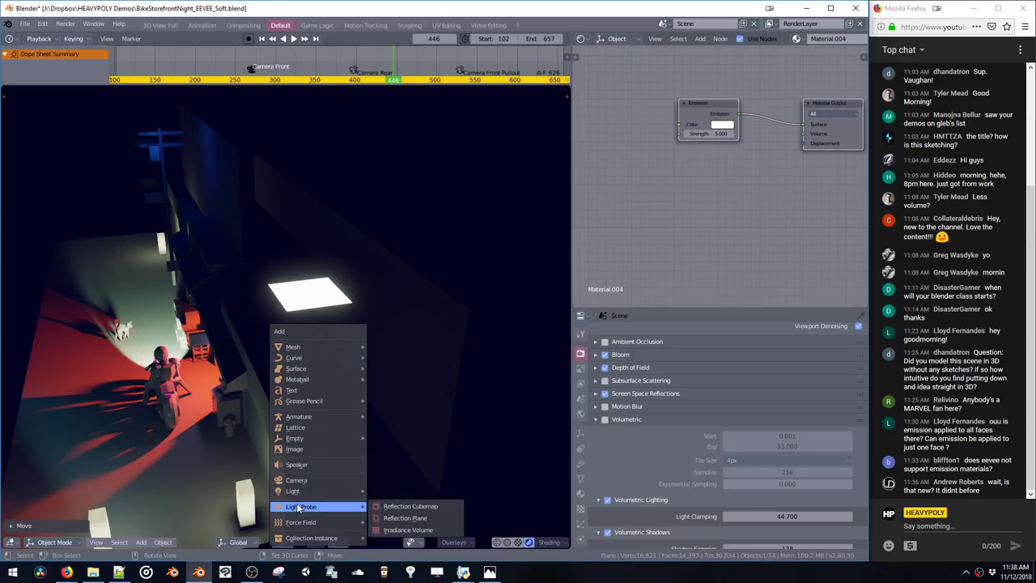
left_click(374, 530)
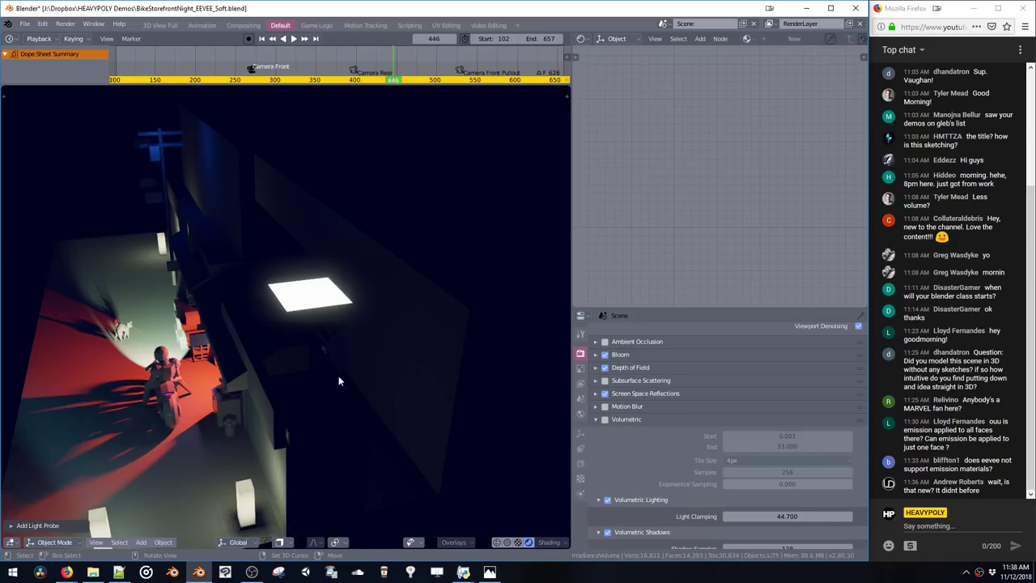
mouse_move(340, 378)
middle_mouse_down("ctrl")
mouse_move(365, 461)
mouse_move(350, 428)
mouse_move(384, 369)
middle_mouse_up("ctrl")
key("z")
left_click(441, 424)
Move the irradiance volume toward the glowing plane behind the storefront and scale it up
key("g")
left_click(304, 356)
middle_click_drag(304, 356, 261, 387)
key("g")
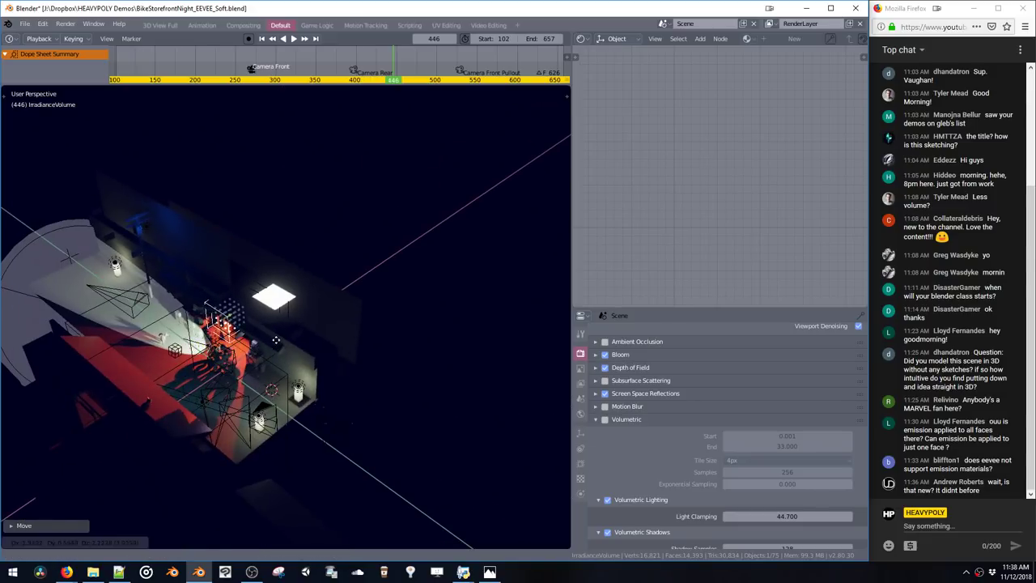
left_click(324, 336)
key("s")
left_click(348, 364)
Position the enlarged irradiance volume so that it surrounds the glowing plane
middle_click_drag(348, 364, 278, 304)
key("g")
left_click(299, 342)
key("KP_Decimal")
key("g")
left_click(284, 310)
key("g")
mouse_move(278, 304)
middle_mouse_down()
mouse_move(247, 307)
mouse_move(331, 345)
mouse_move(299, 338)
middle_mouse_up()
left_click(257, 315)
Bake the lighting for the irradiance volume around the glowing plane
key("z")
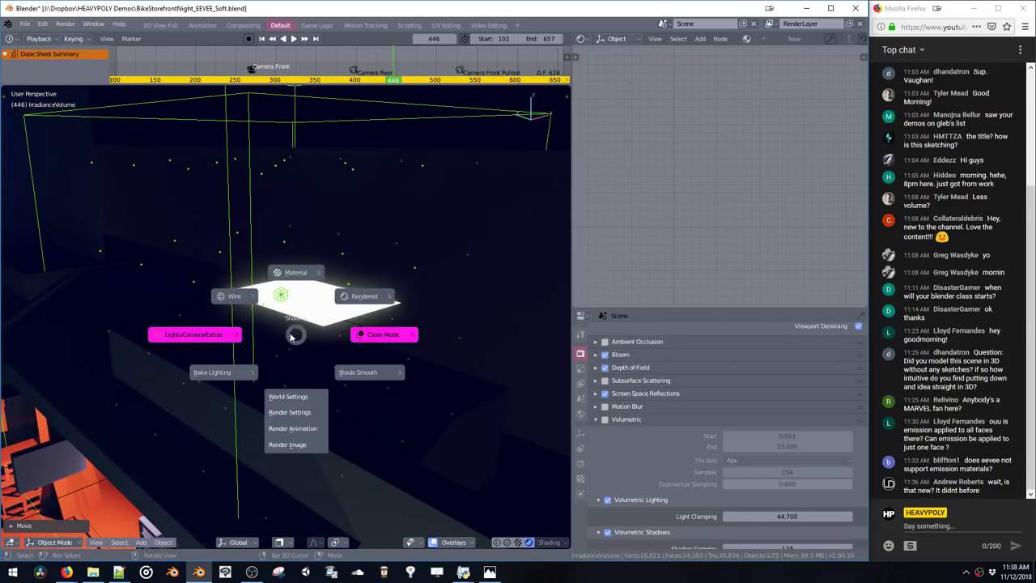
left_click(238, 376)
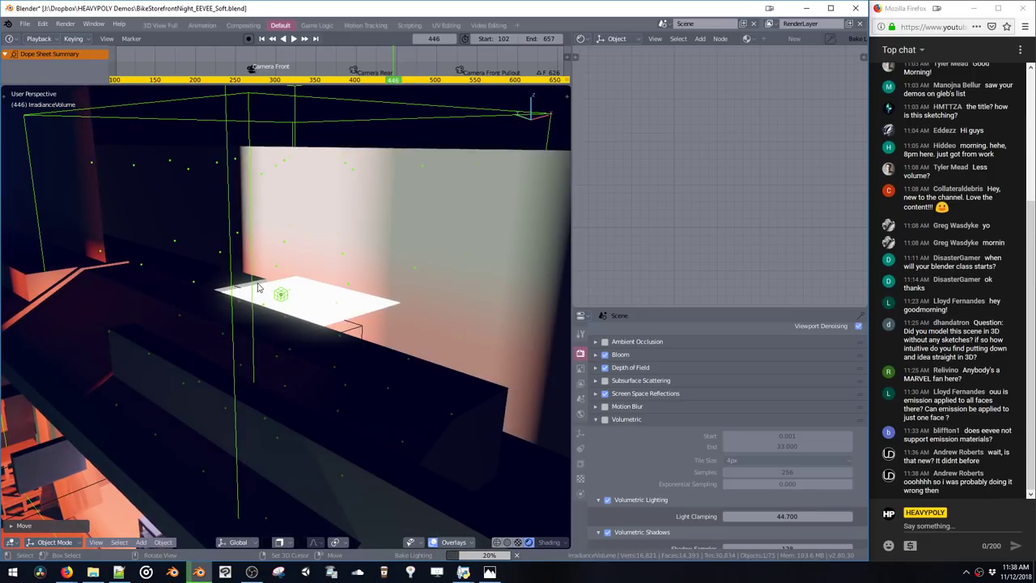
middle_click_drag(259, 293, 298, 379)
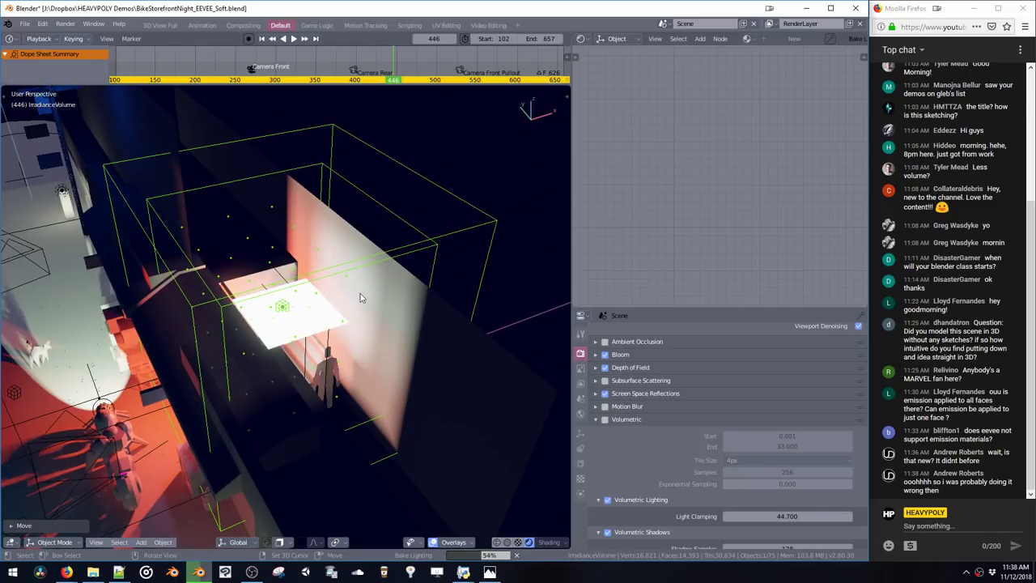
Select the glowing plane and move it out of the baked area toward the utility pole
left_click(302, 330)
middle_click_drag(303, 327, 330, 390)
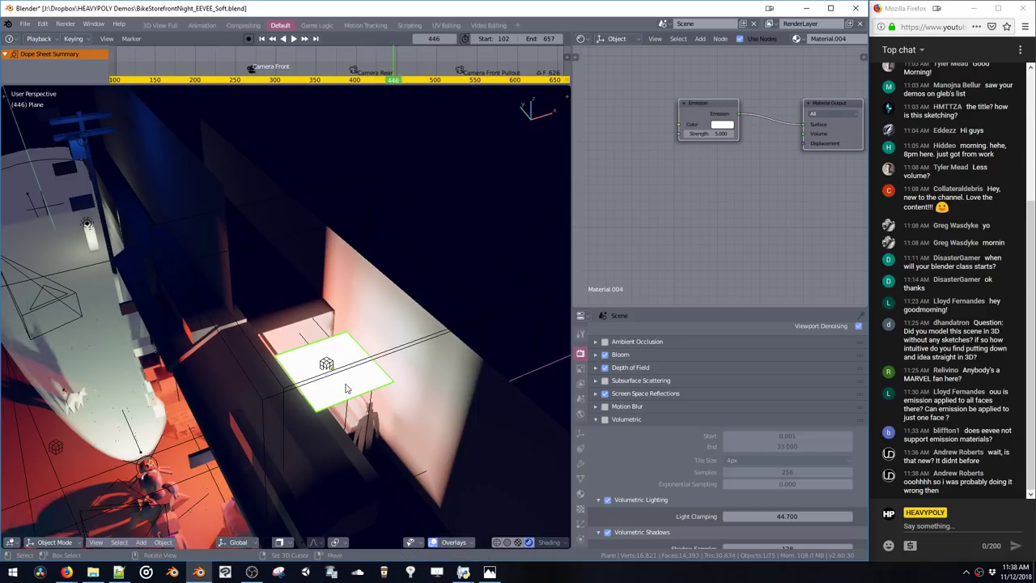
key("g")
middle_click_drag(333, 369, 292, 317)
left_click(219, 204)
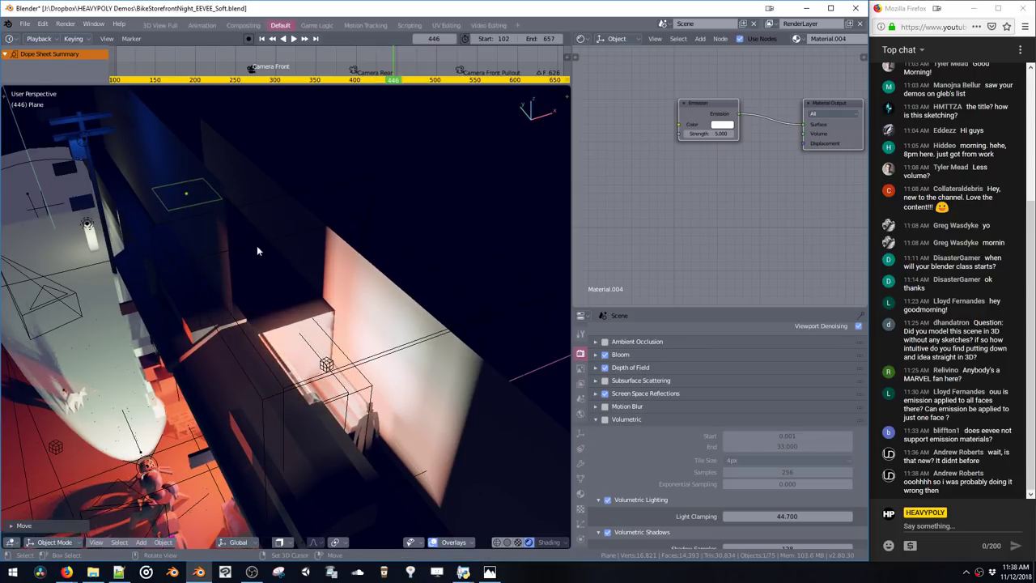
Select the irradiance volume and move it to the glowing plane's new position
middle_click_drag(257, 251, 419, 278)
left_click(385, 244)
left_click(398, 247)
key("g")
left_click(253, 130)
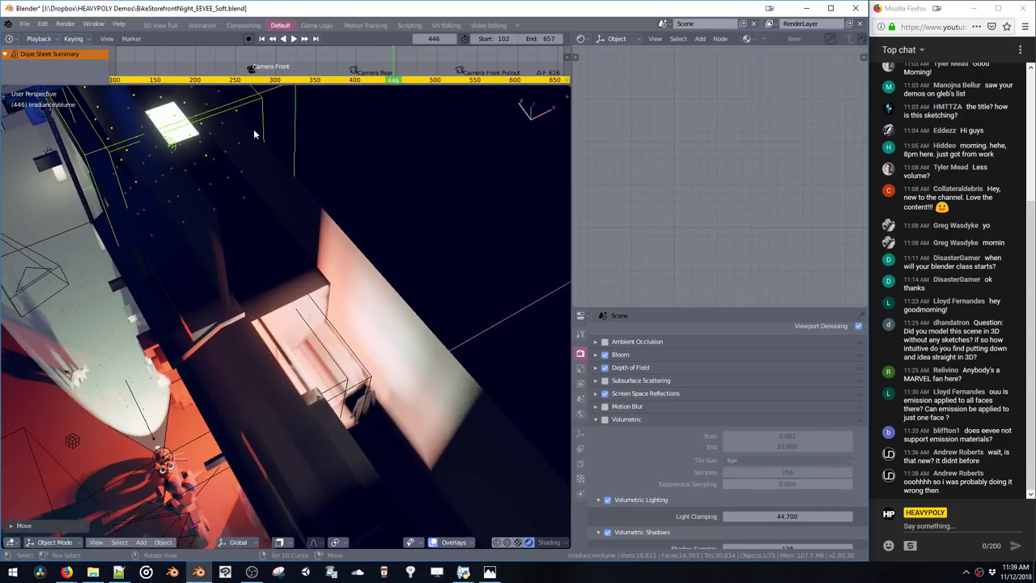
Delete the irradiance volume and move the glowing plane back beside the lit opening behind the storefront
middle_click_drag(253, 134, 297, 353)
key("x")
left_click(326, 285)
key("g")
left_click(305, 347)
Switch the render engine to Cycles in the render settings
key("v")
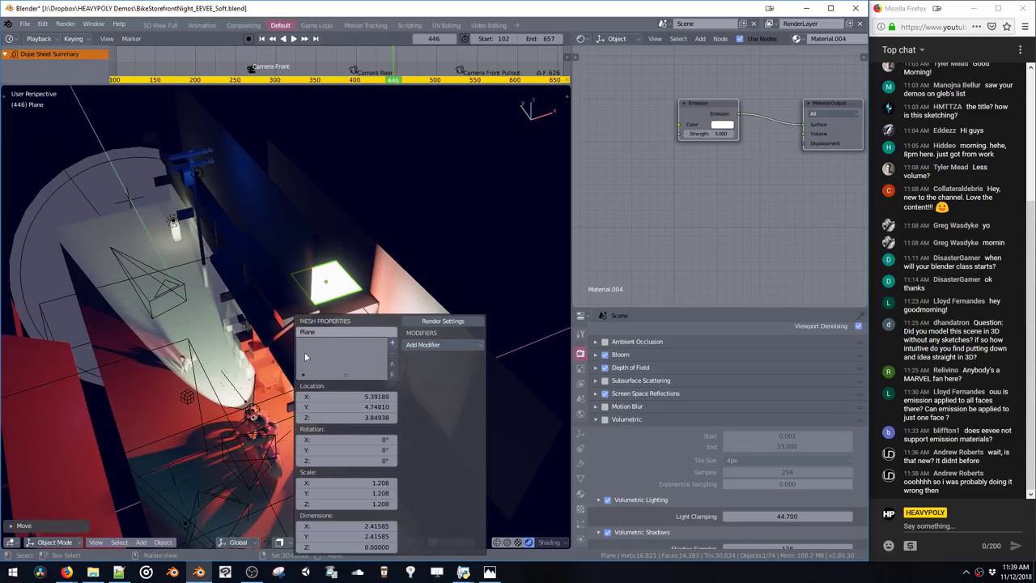
right_click(409, 322)
left_click(558, 320)
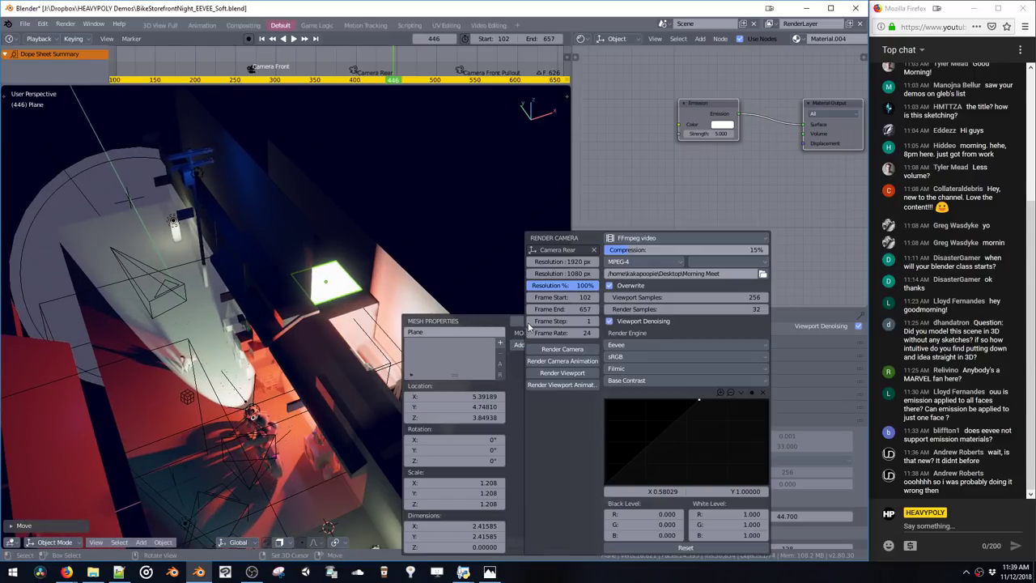
left_click(641, 345)
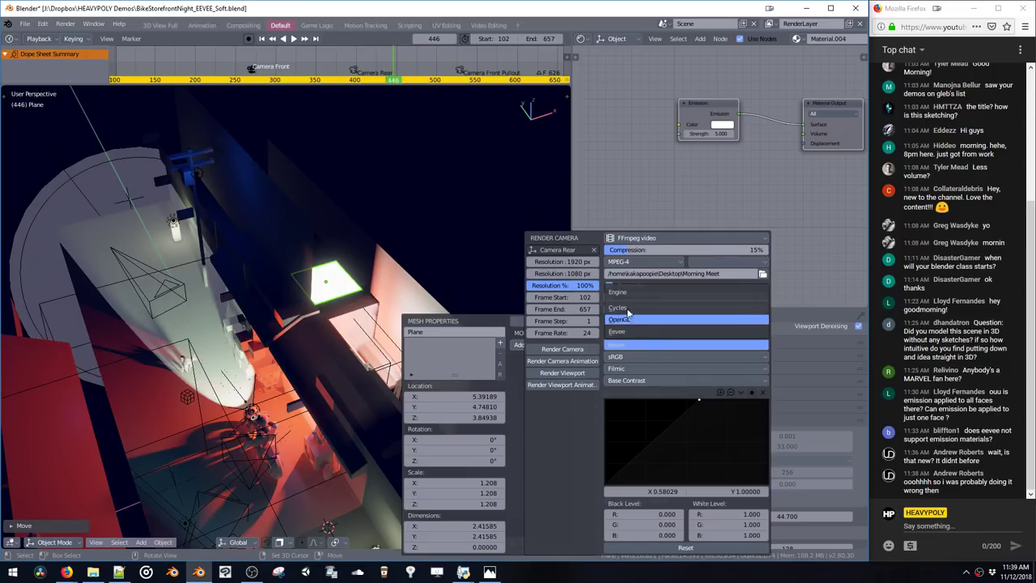
key("Return")
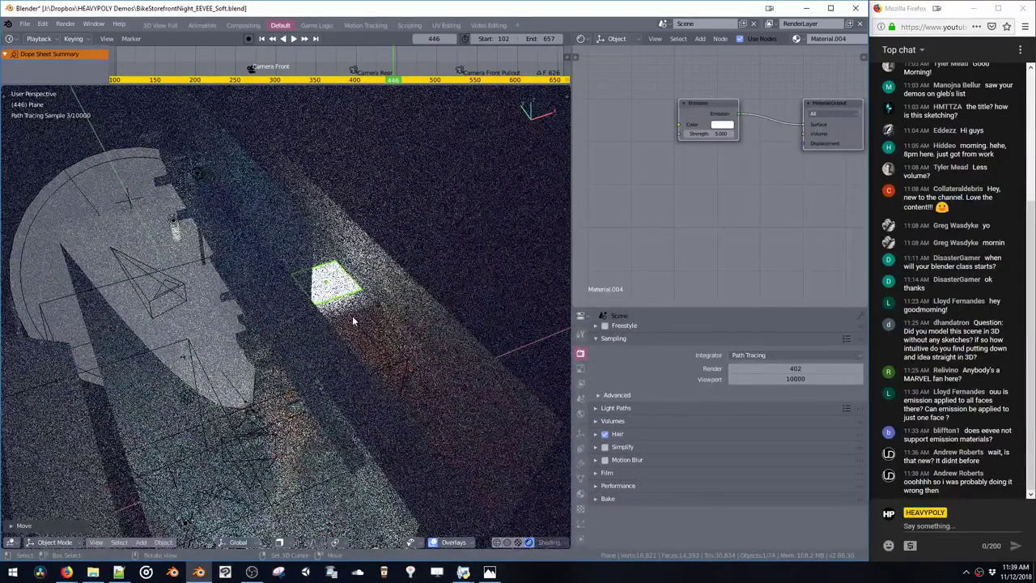
Toggle Clean Mode to examine the plane's emitted light in the path-traced view without overlays, and restore the overlays
key("z")
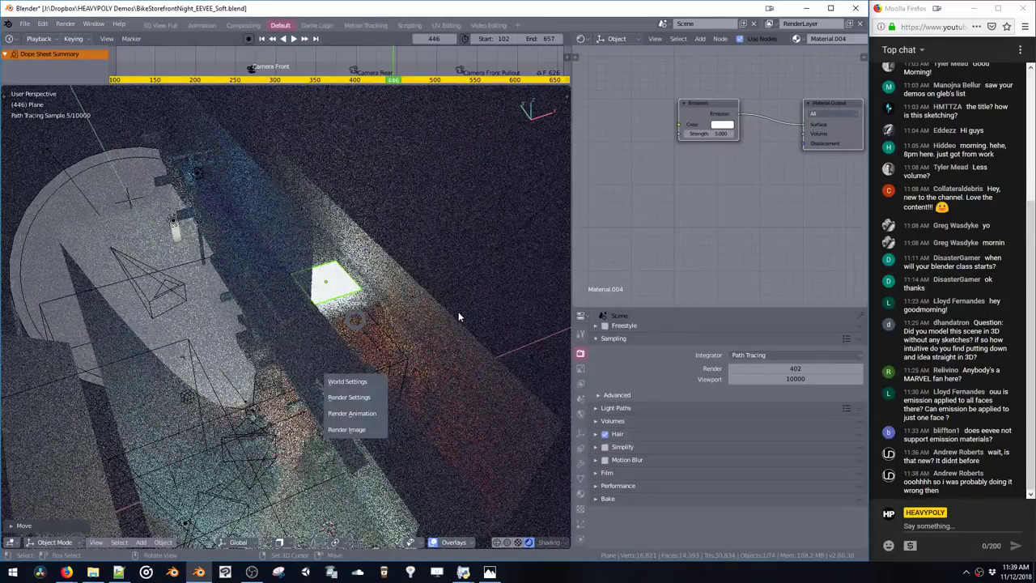
key("z")
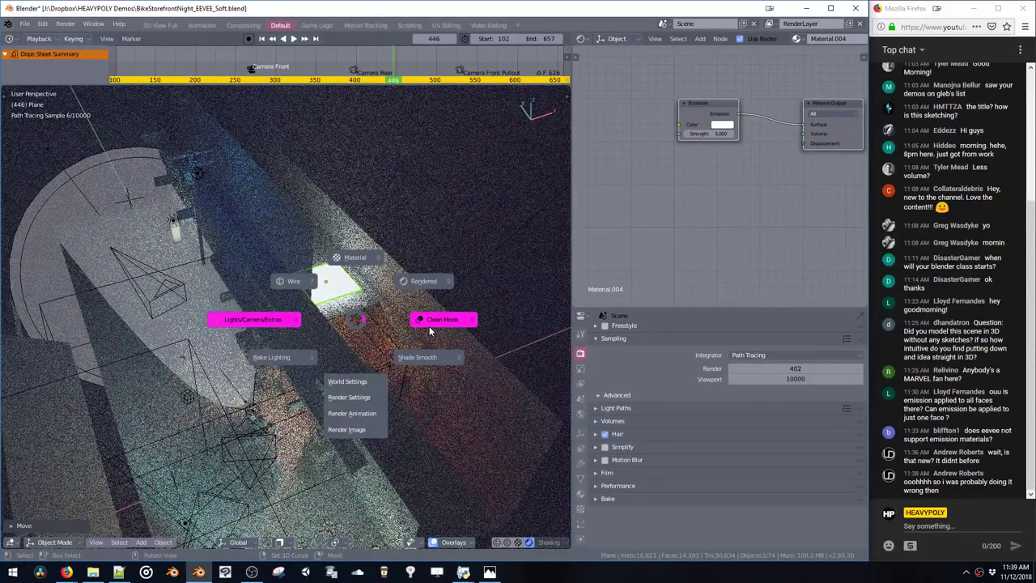
left_click(425, 332)
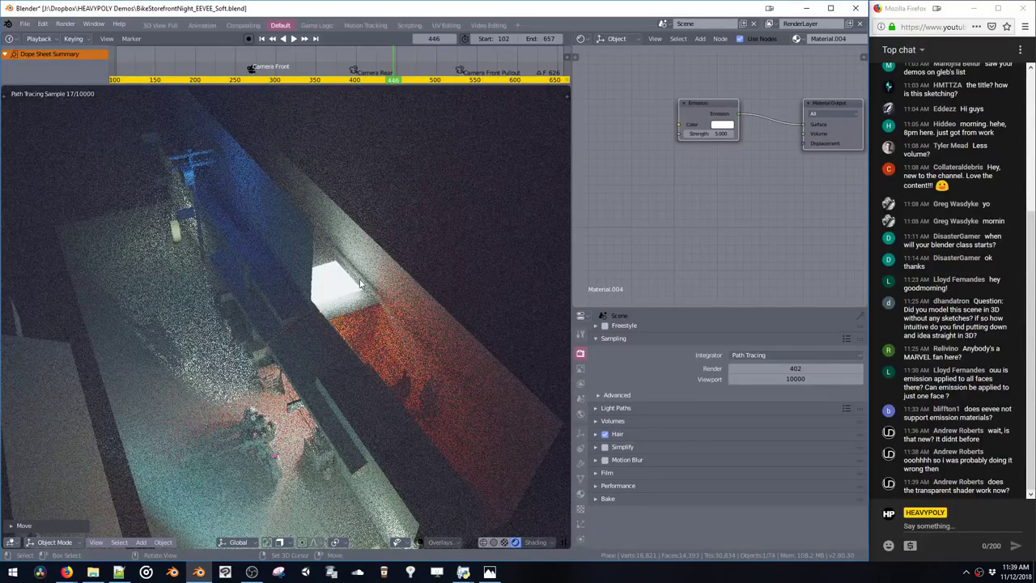
key("ctrl+r")
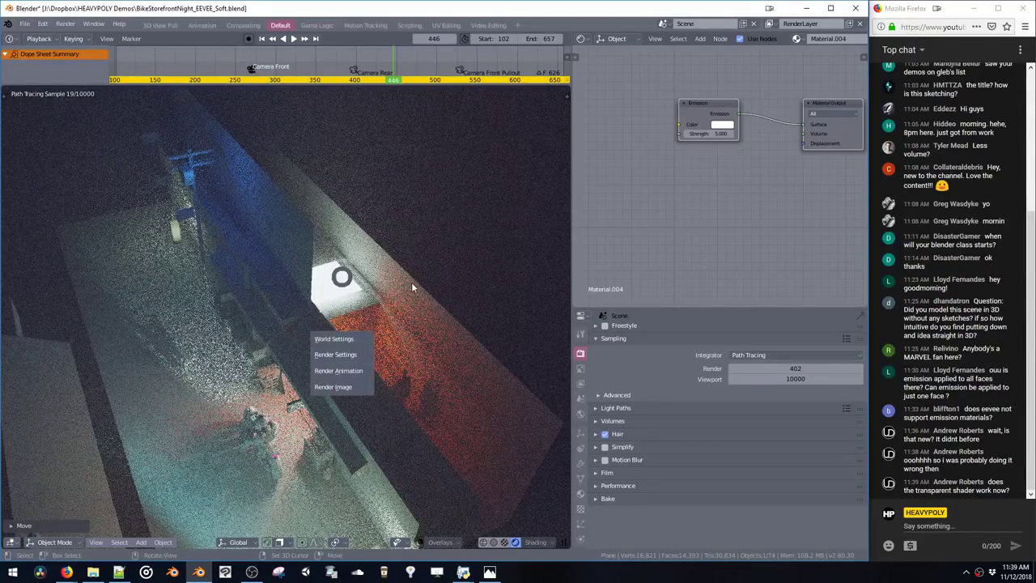
key("shift+a")
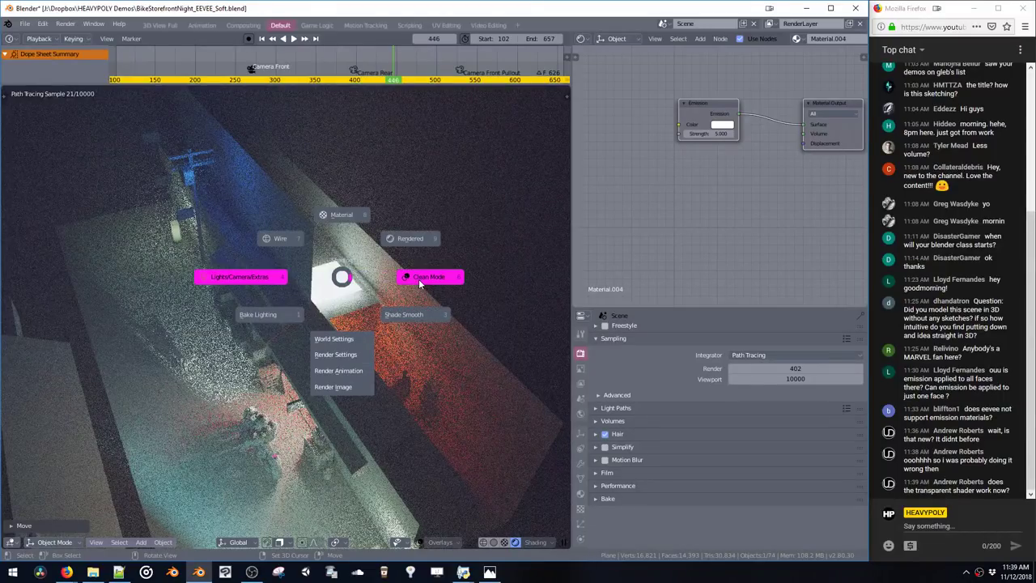
left_click(418, 279)
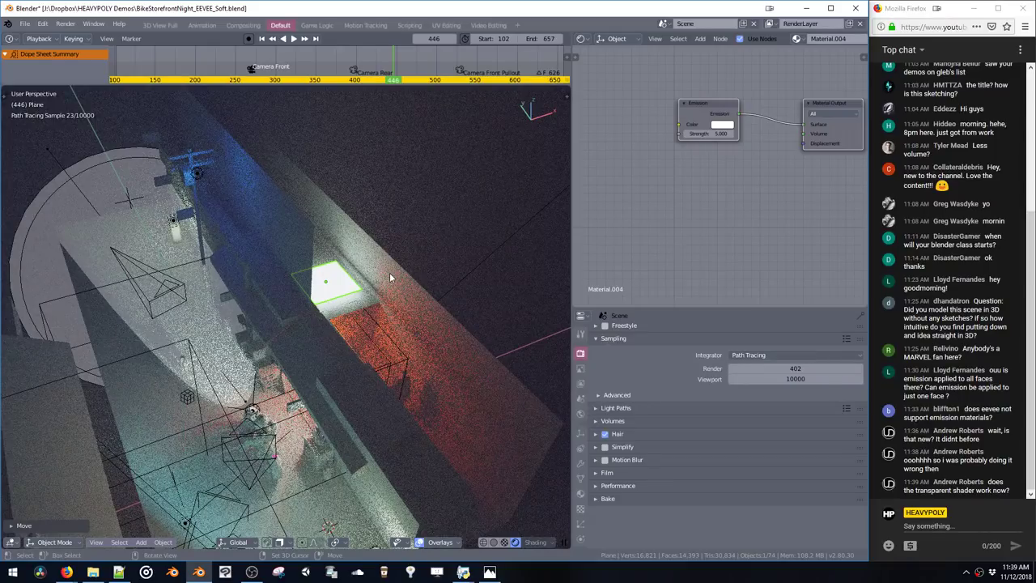
key("z")
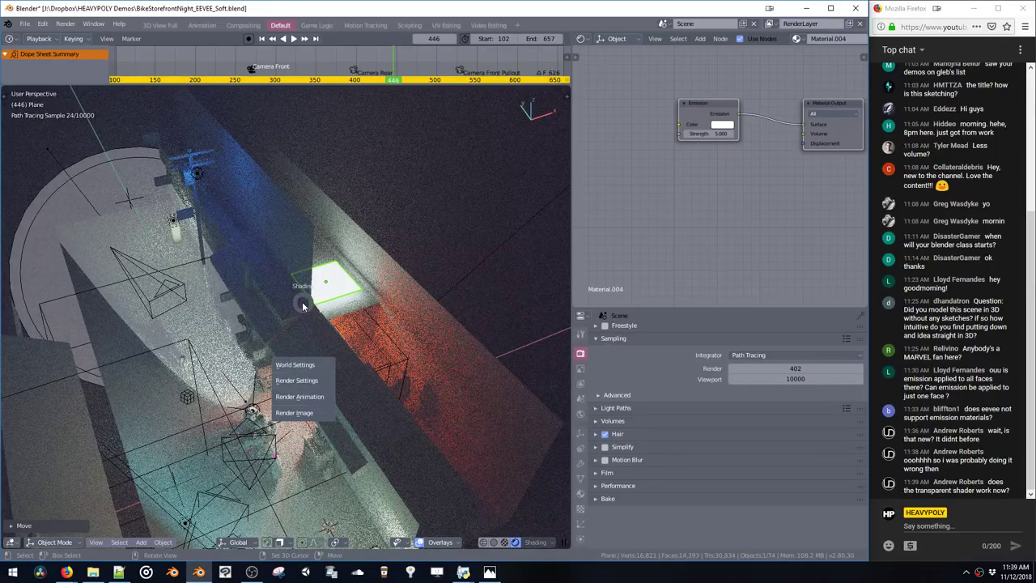
key("z")
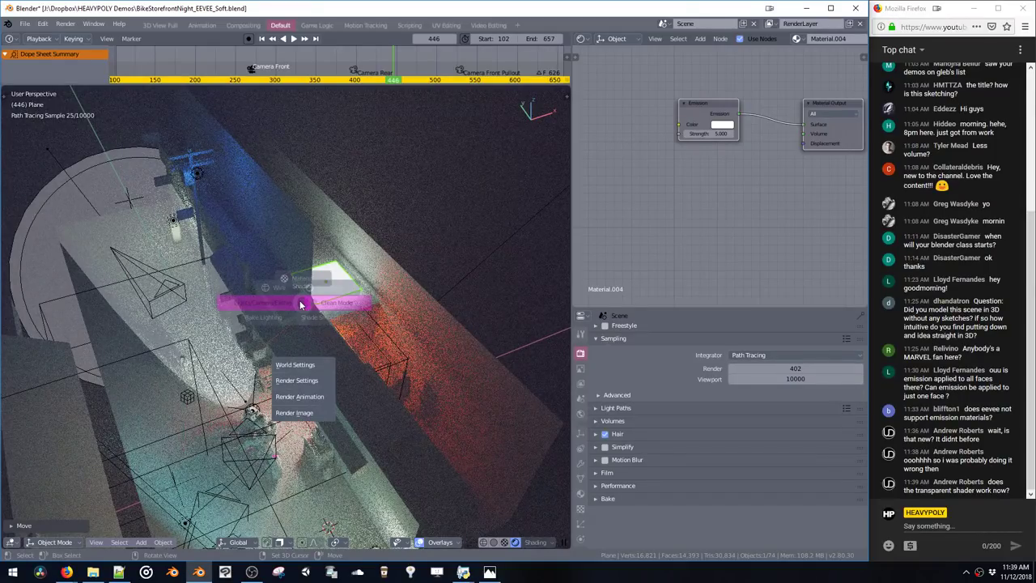
key("Escape")
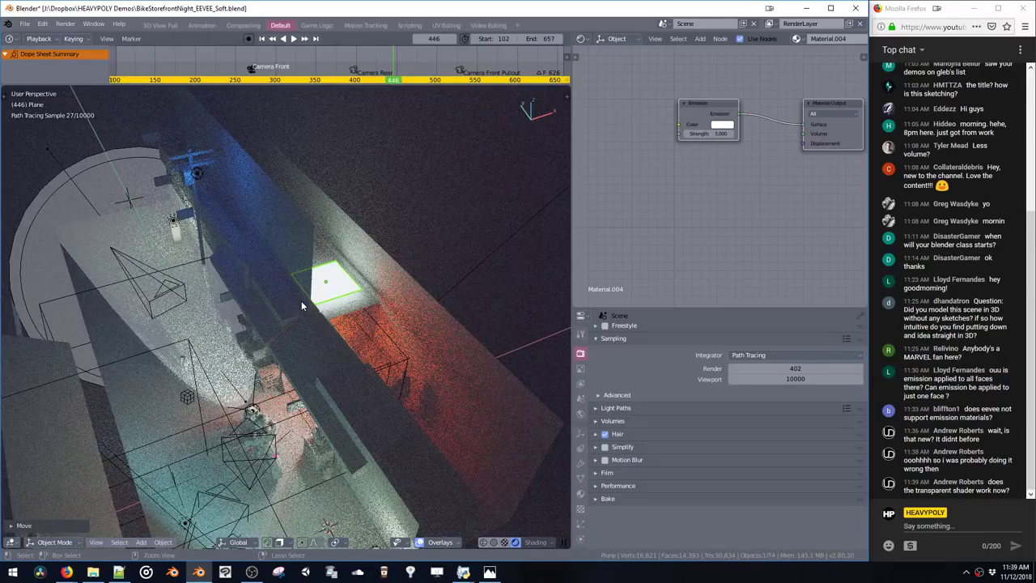
Switch the render engine back to Eevee in the render settings
key("v")
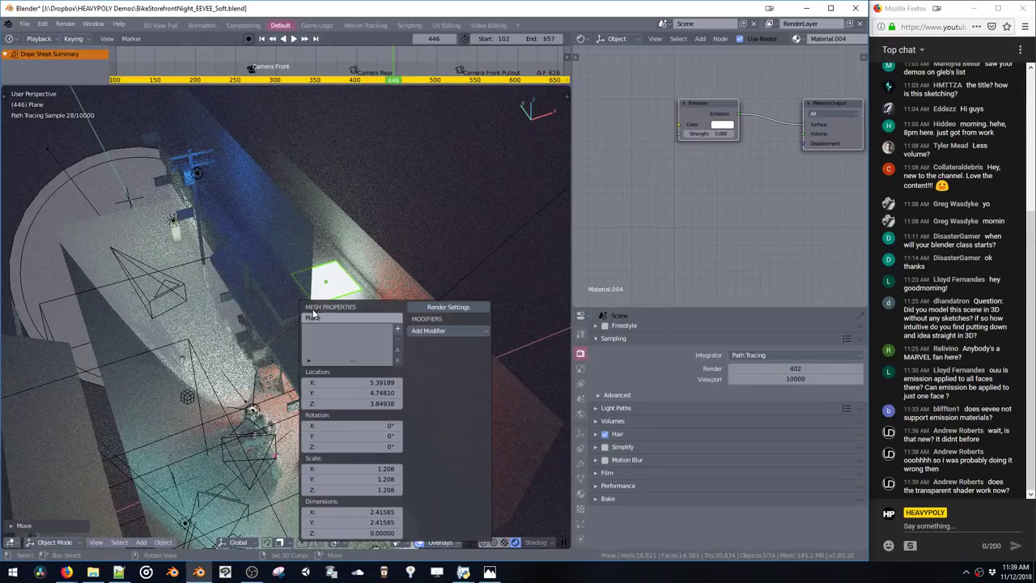
left_click(448, 309)
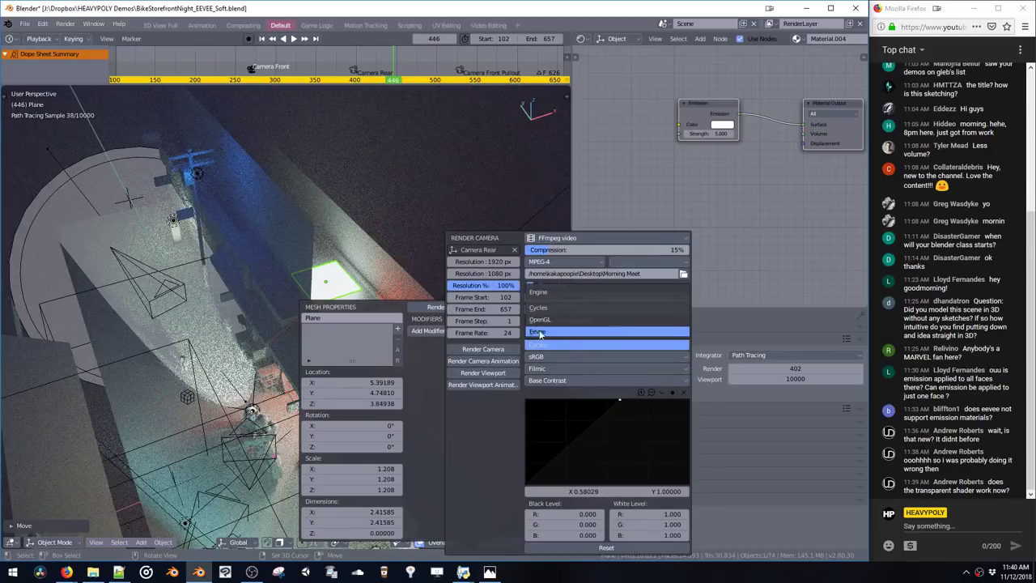
left_click(561, 332)
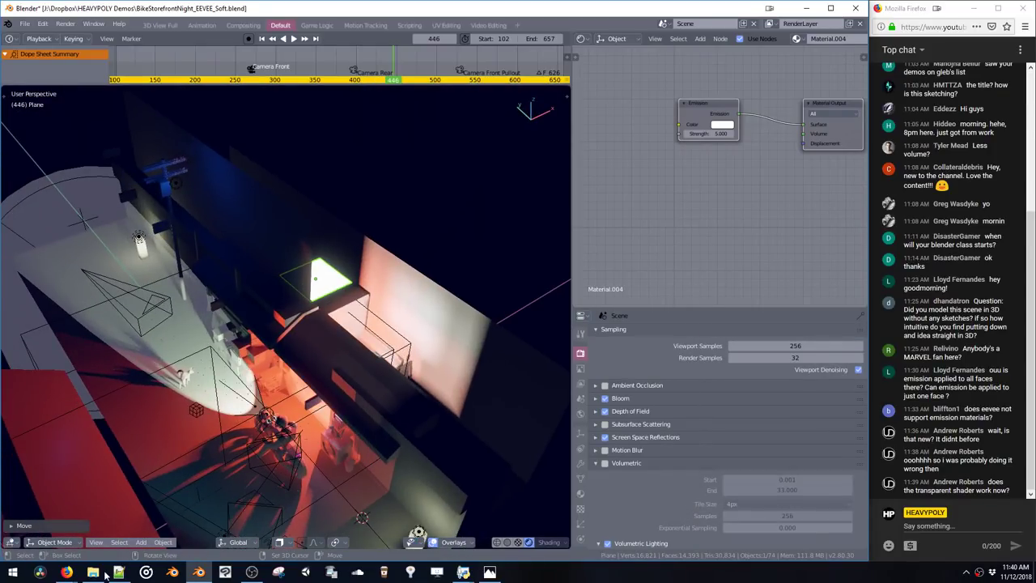
Switch to File Explorer and open the Morning Meet folder inside Dropbox's 2017 folder
left_click(93, 572)
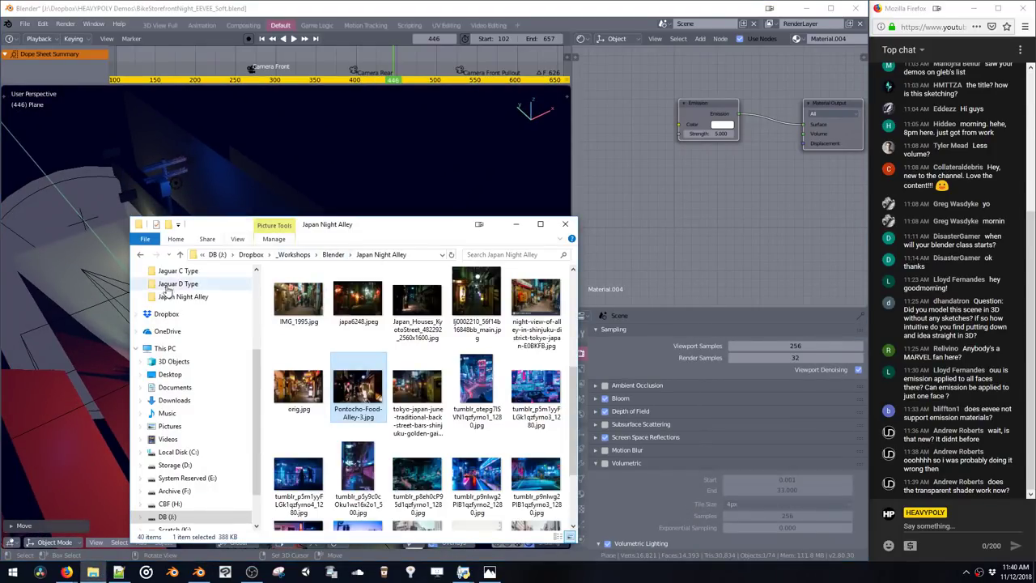
left_click(170, 314)
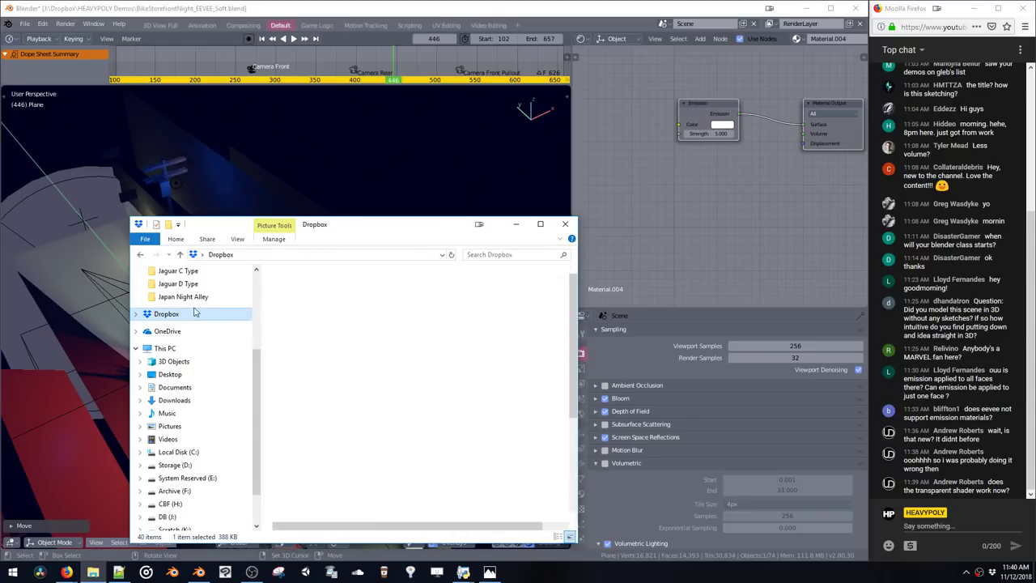
double_click(369, 226)
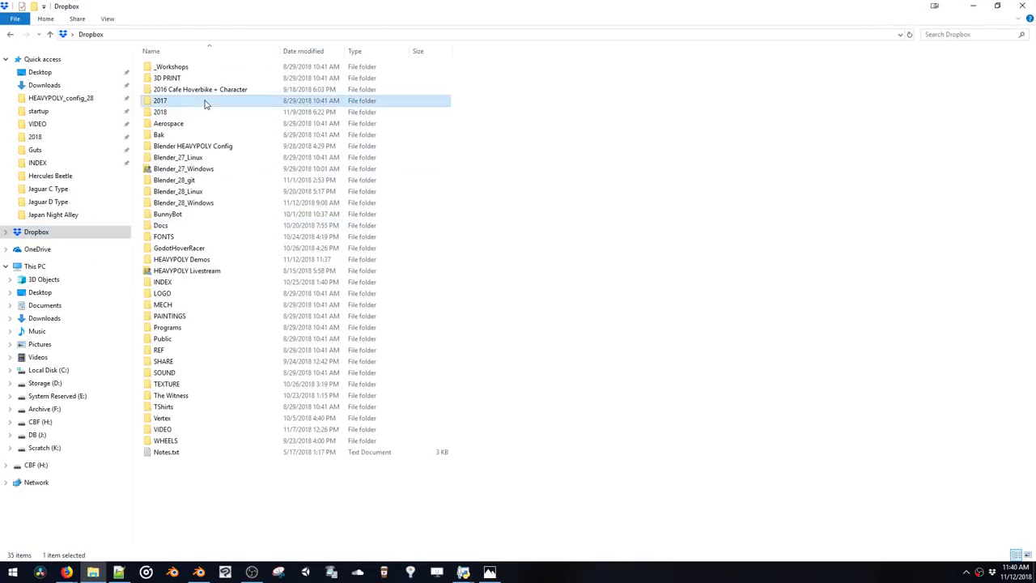
double_click(205, 101)
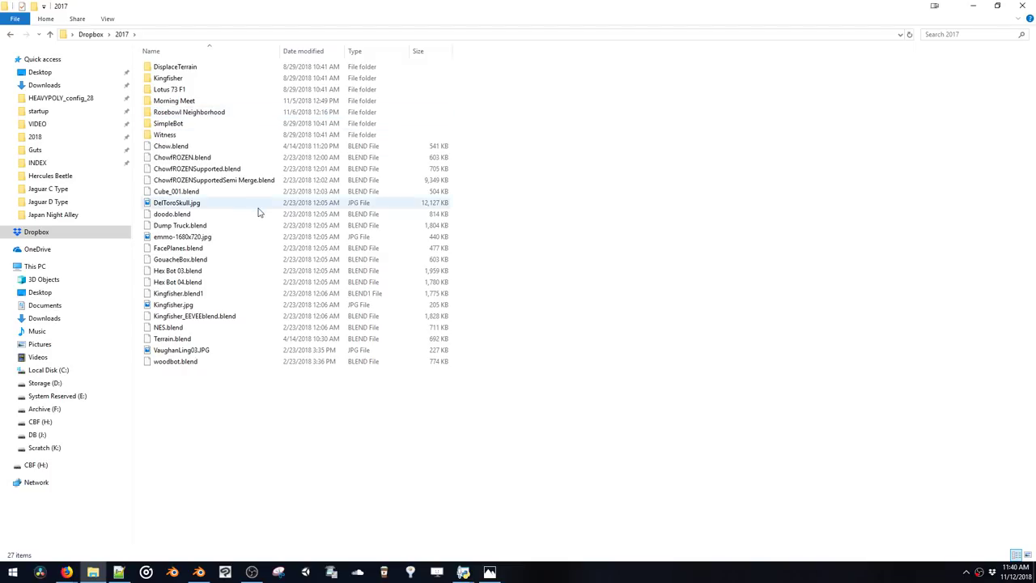
scroll(258, 209, "up", 6, "ctrl")
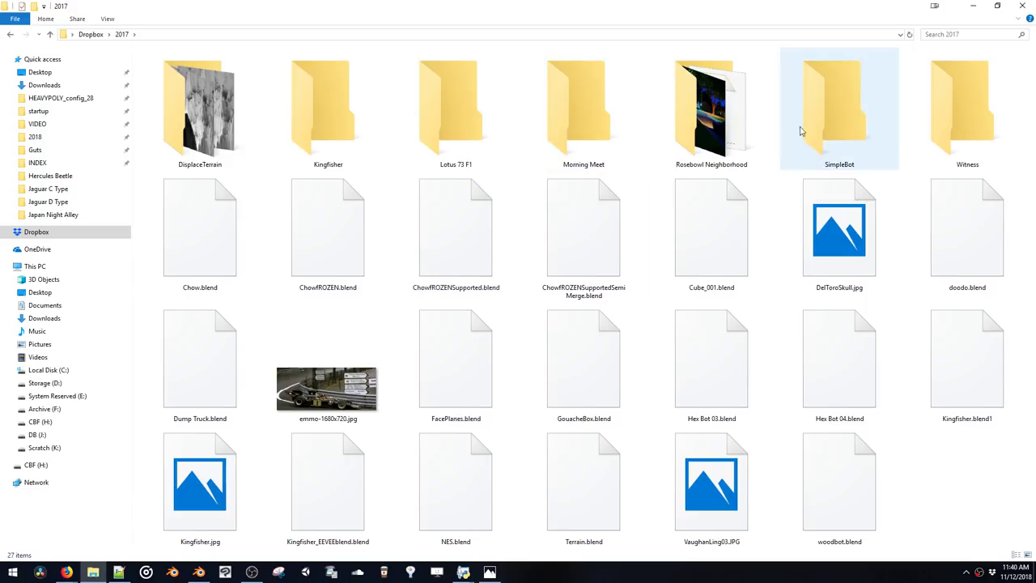
double_click(627, 138)
scroll(397, 176, "up", 4, "ctrl")
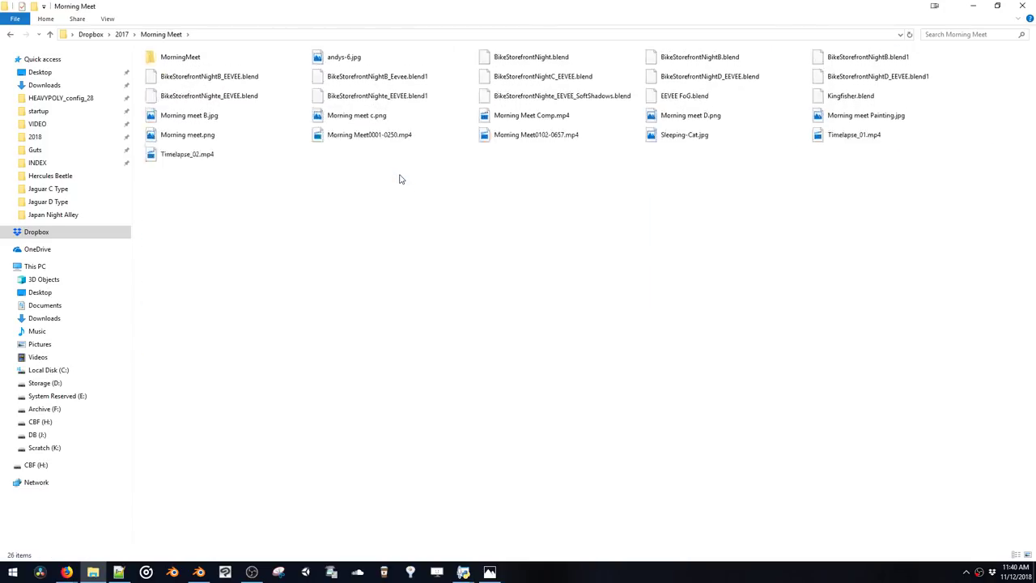
Enlarge the file thumbnails in the Morning Meet folder and view the reference image Morning meet Painting.jpg
scroll(433, 185, "up", 1, "ctrl")
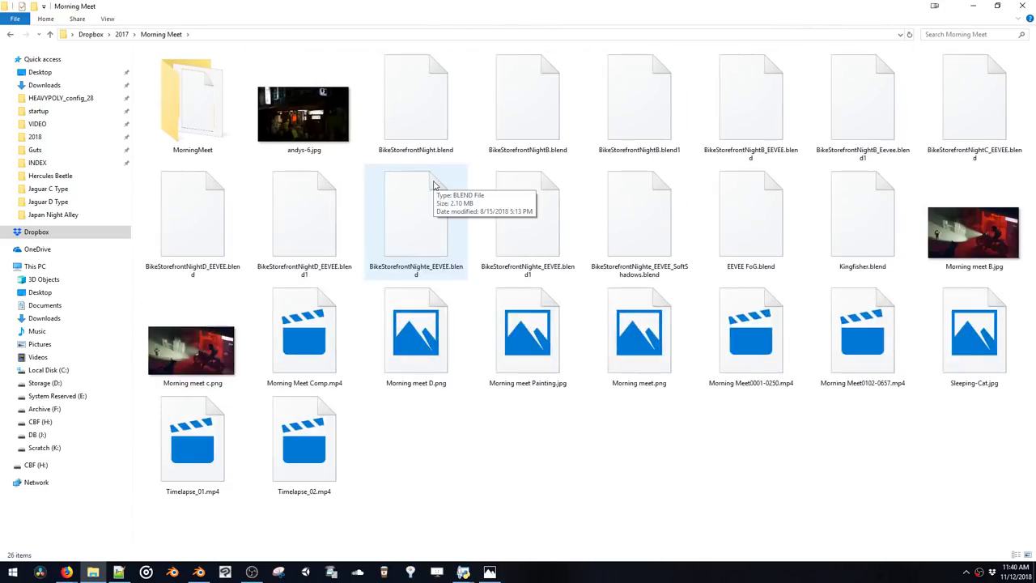
scroll(433, 185, "up", 1, "ctrl")
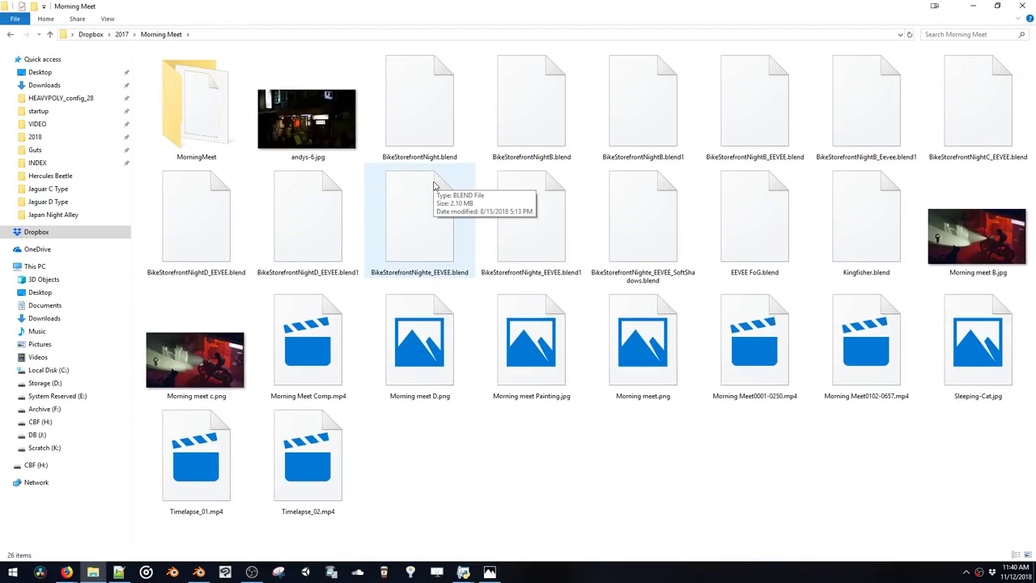
double_click(234, 130)
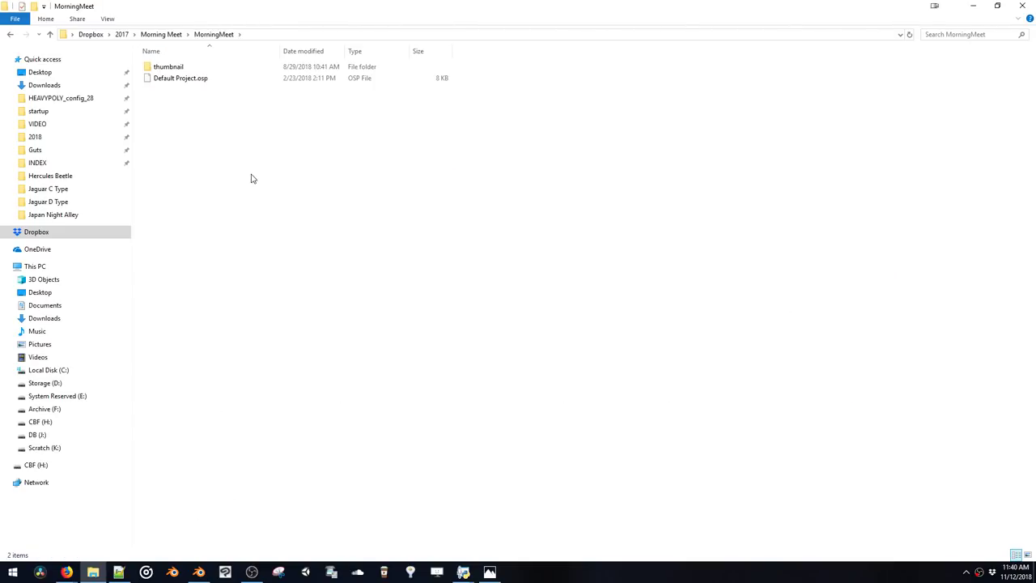
key("alt+Left")
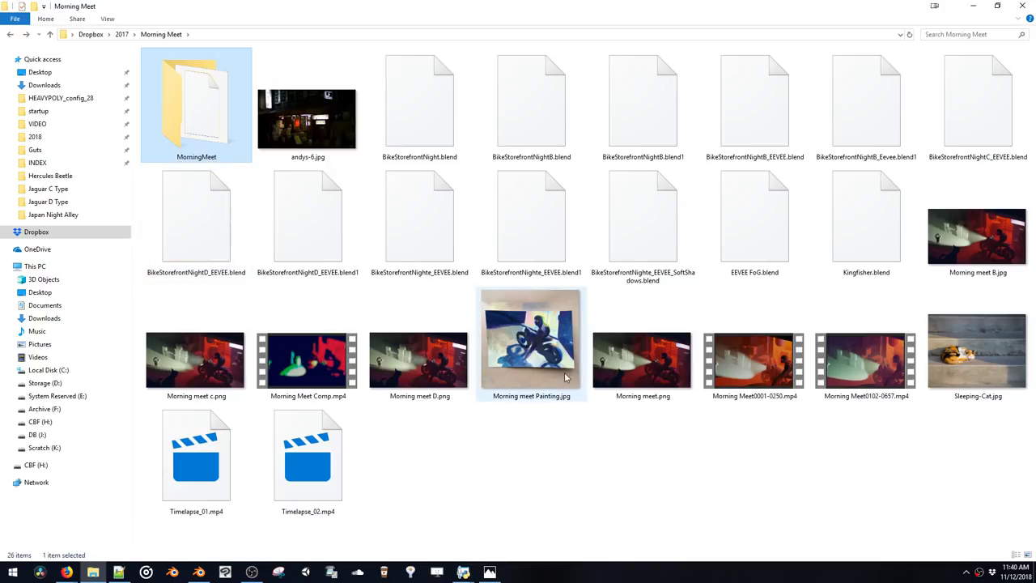
left_click(542, 386)
double_click(542, 386)
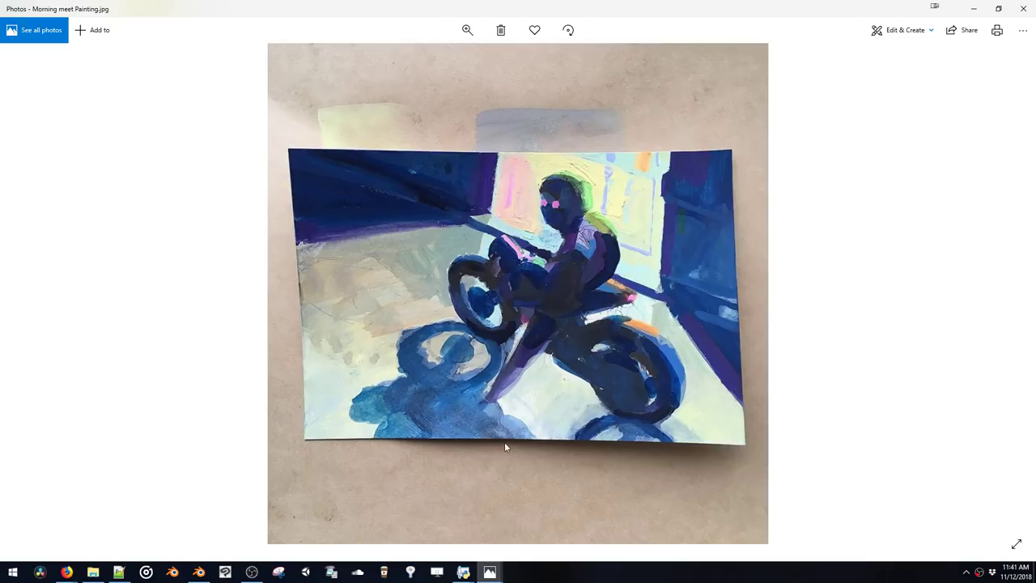
left_click(977, 7)
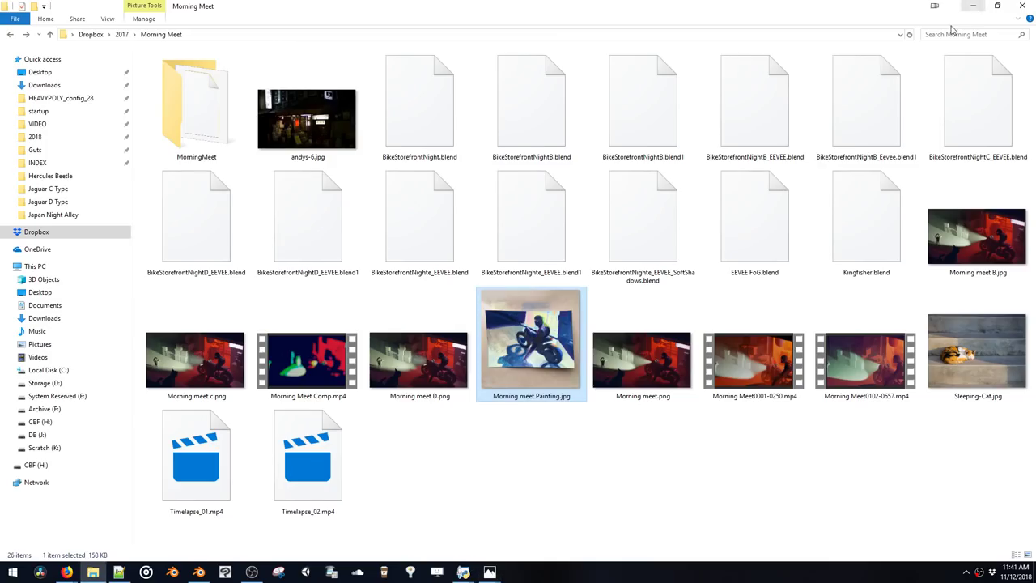
View the rendered images Morning meet D.png and Morning meet.png, closing each one after viewing
left_click(420, 362)
double_click(420, 362)
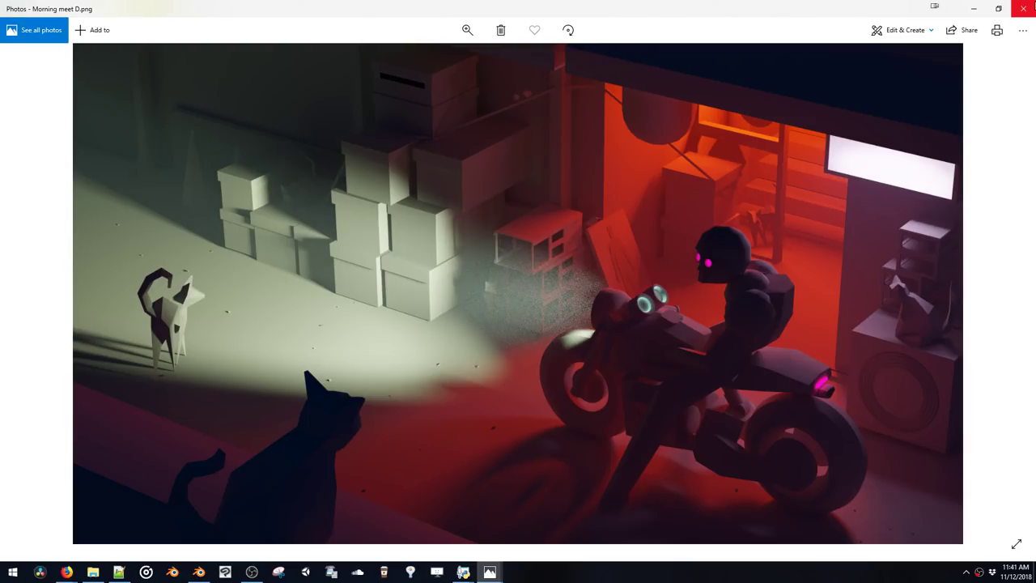
left_click(1028, 8)
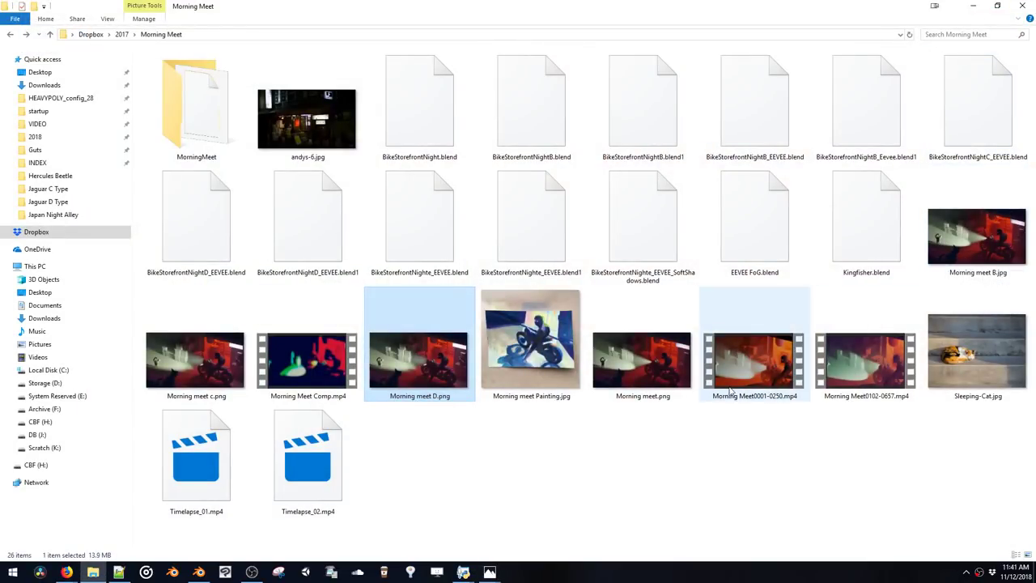
left_click(657, 381)
double_click(666, 373)
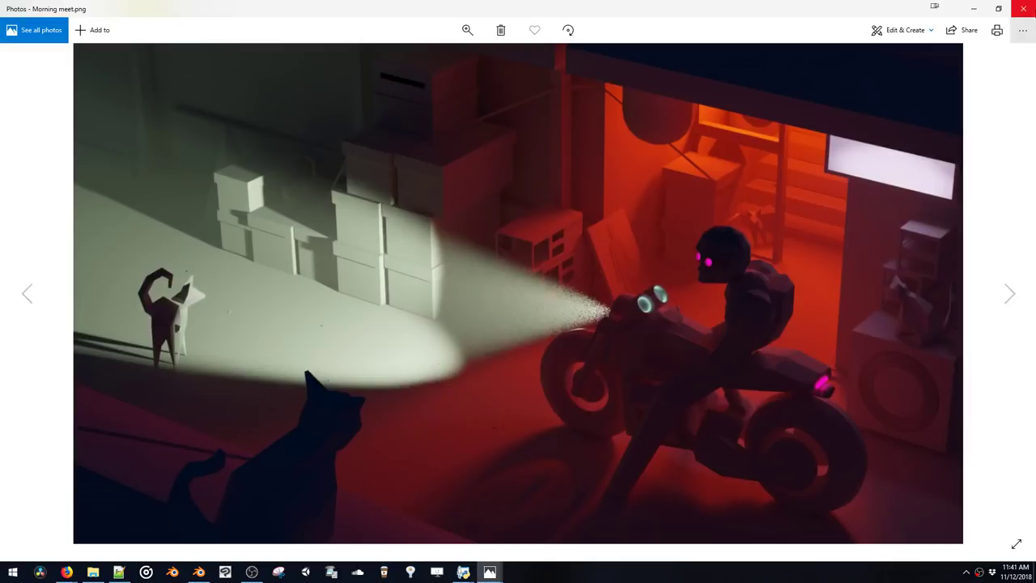
left_click(1024, 8)
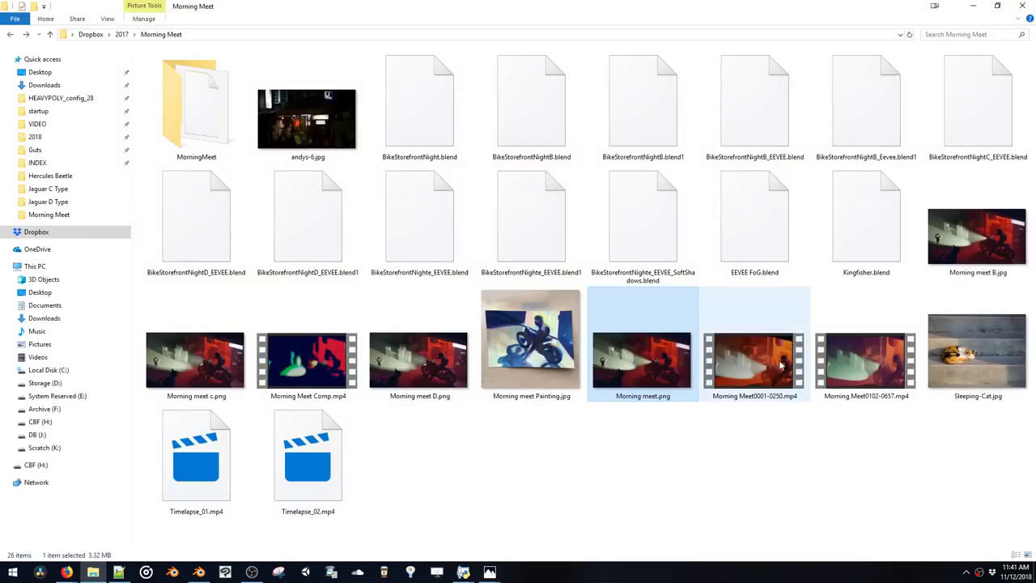
Play the animation Morning Meet0001-0250.mp4 from the beginning, exit full screen and close the video
double_click(769, 371)
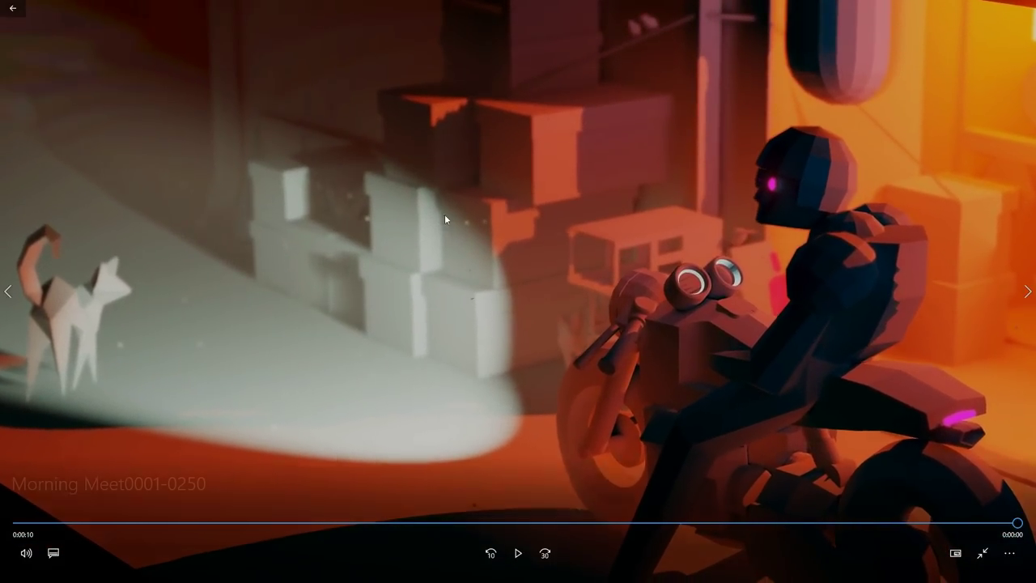
left_click_drag(89, 522, 3, 518)
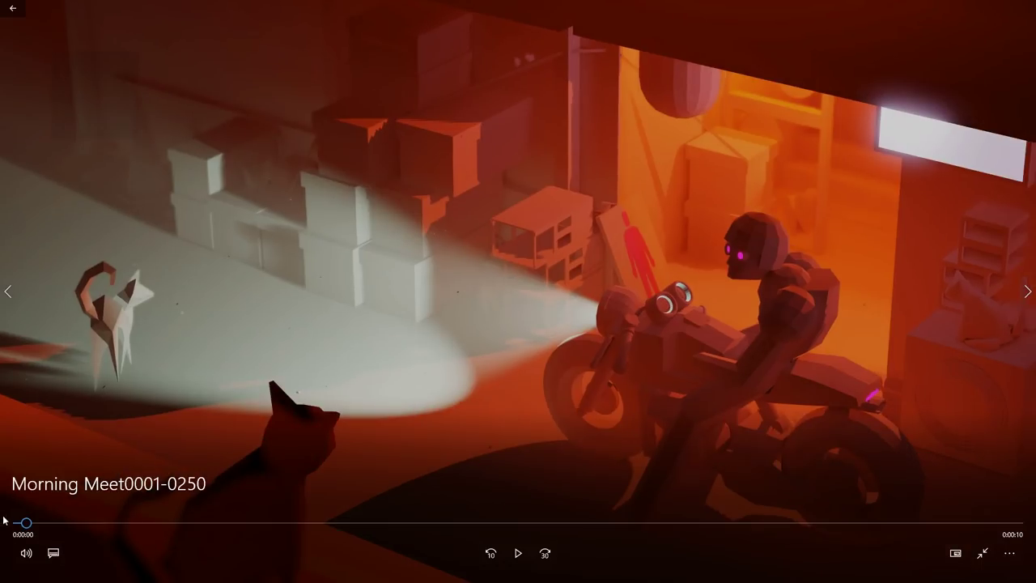
left_click(518, 553)
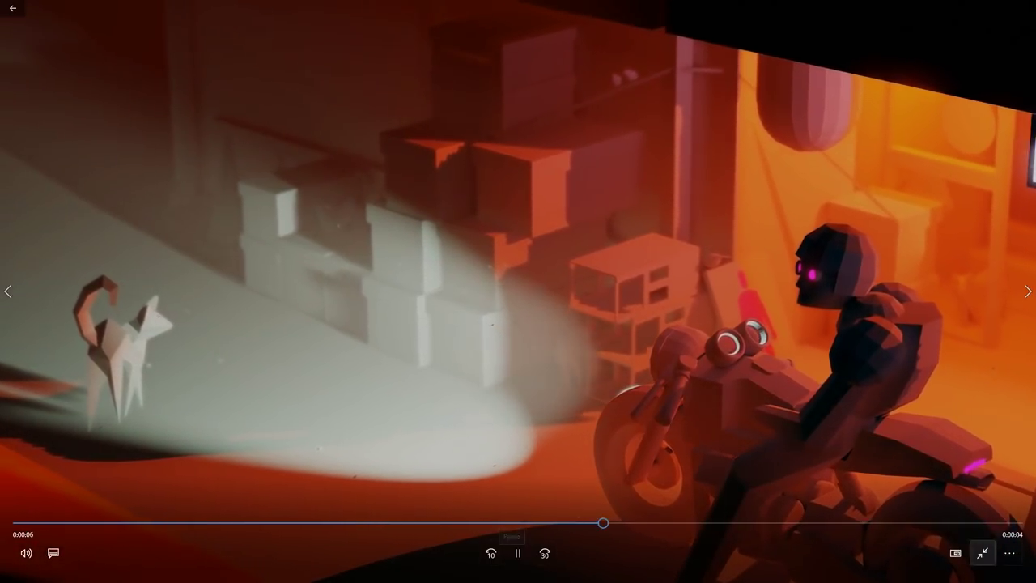
left_click(983, 555)
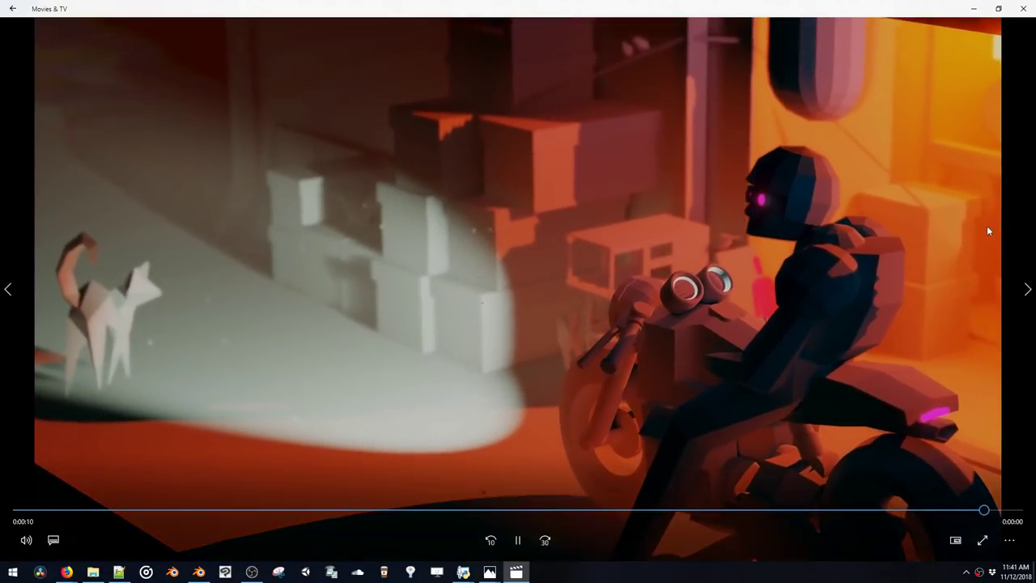
left_click(1024, 8)
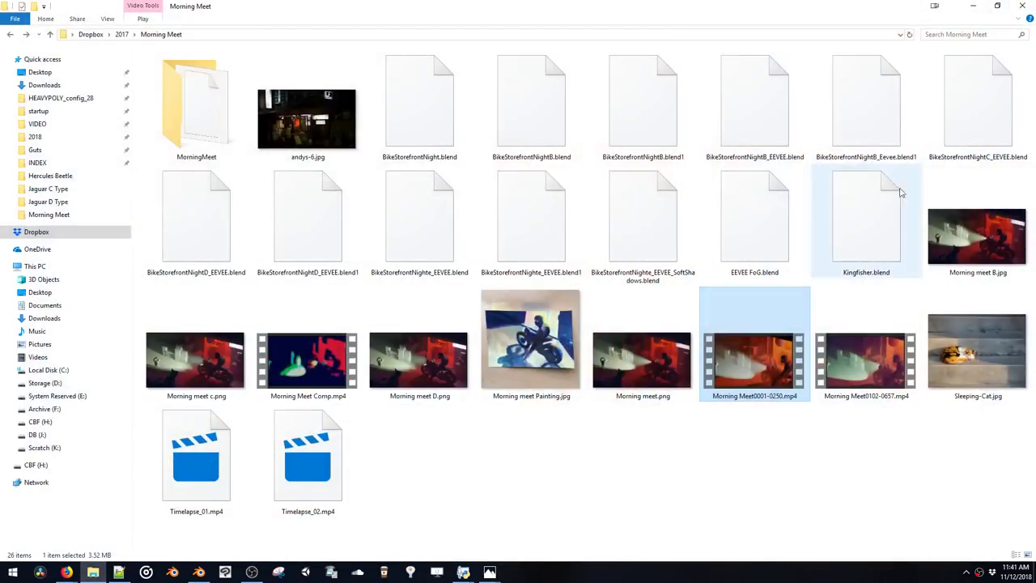
Play the animation Morning Meet0102-0657.mp4, close the video and switch back to Blender
double_click(884, 339)
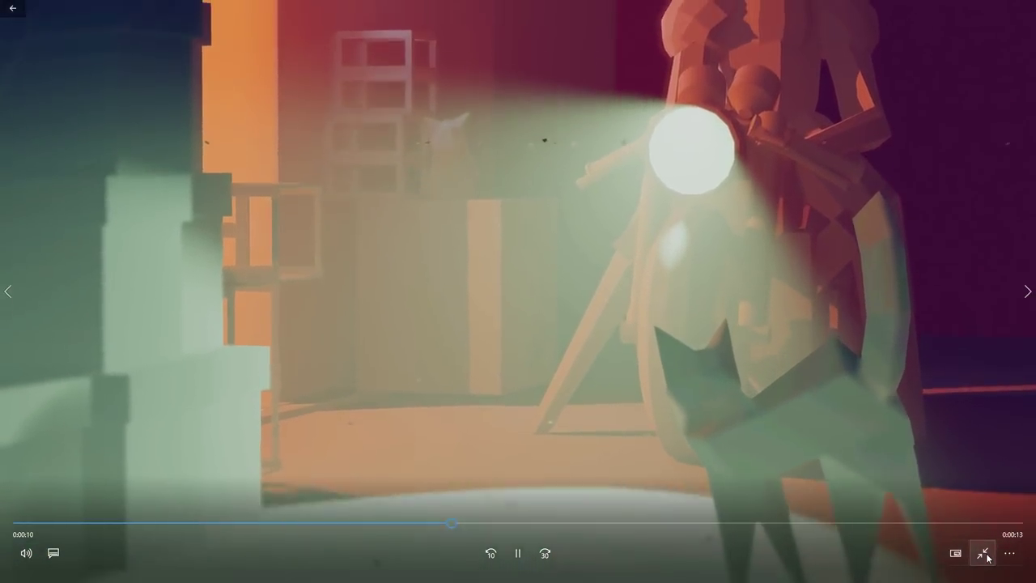
left_click(986, 557)
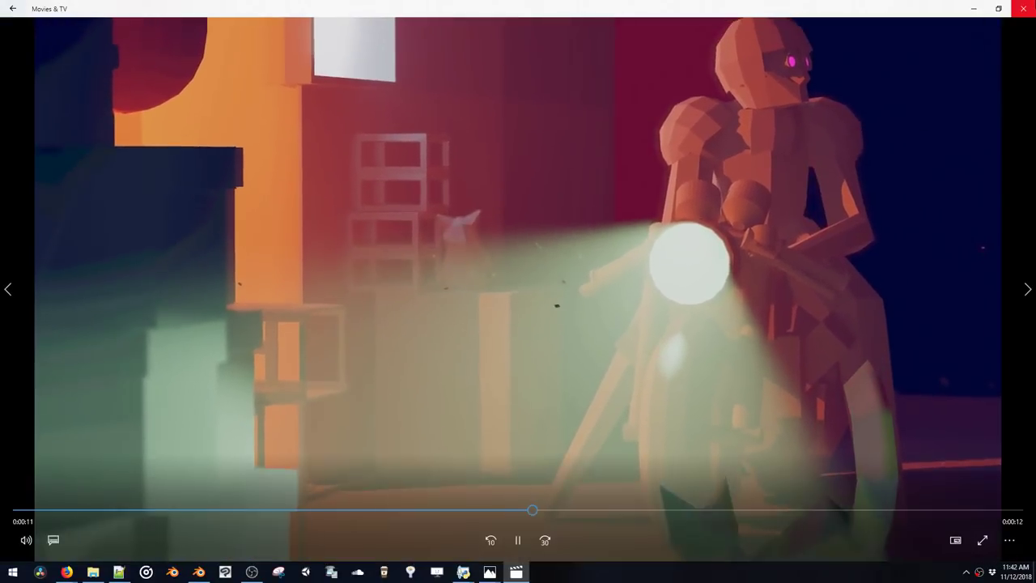
left_click(1024, 6)
left_click(975, 7)
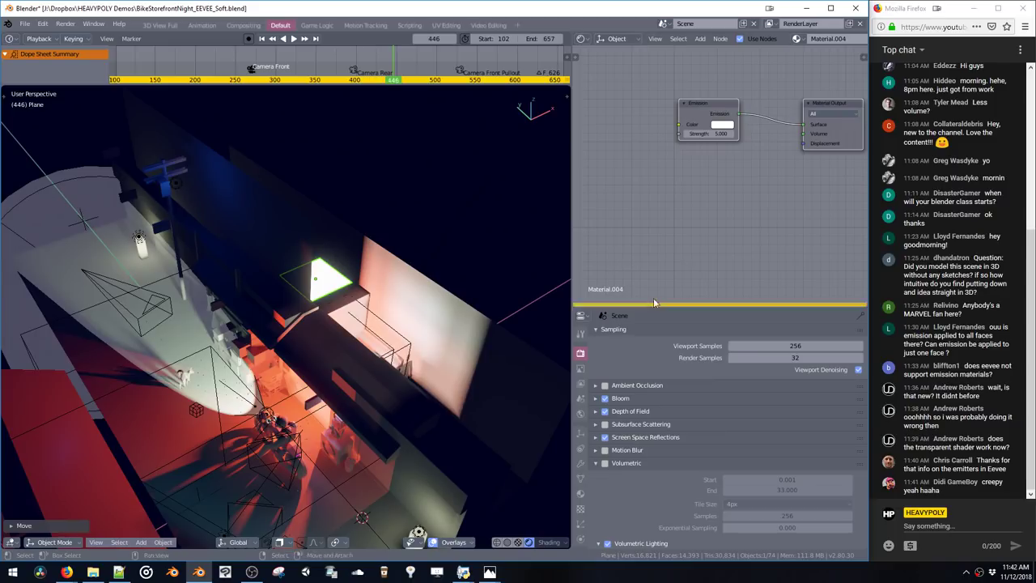
Examine the lit motorcycle scene up close and select the light probe volume behind the storefront
middle_click_drag(211, 345, 259, 334)
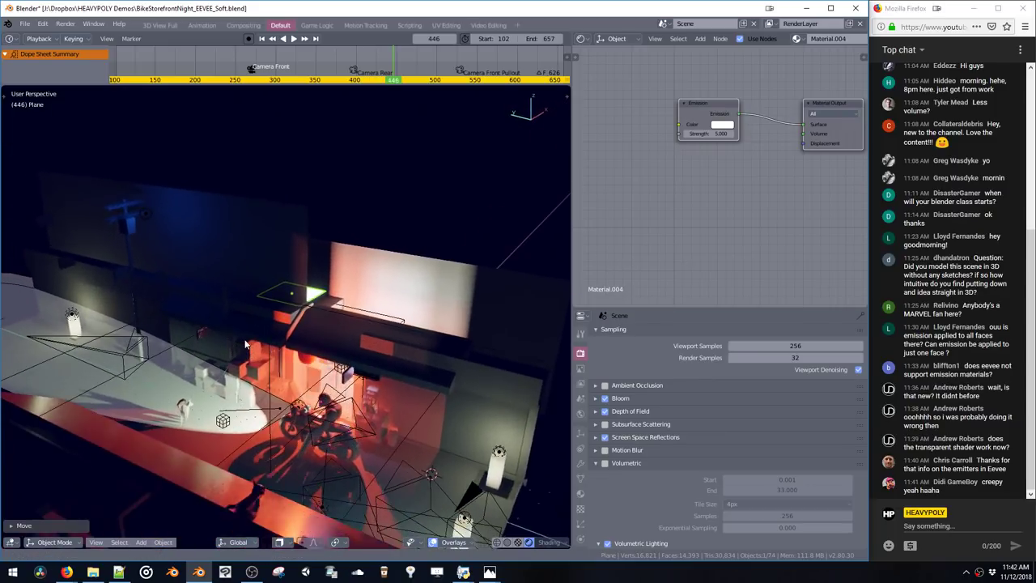
scroll(341, 403, "up", 3)
scroll(341, 411, "up", 6)
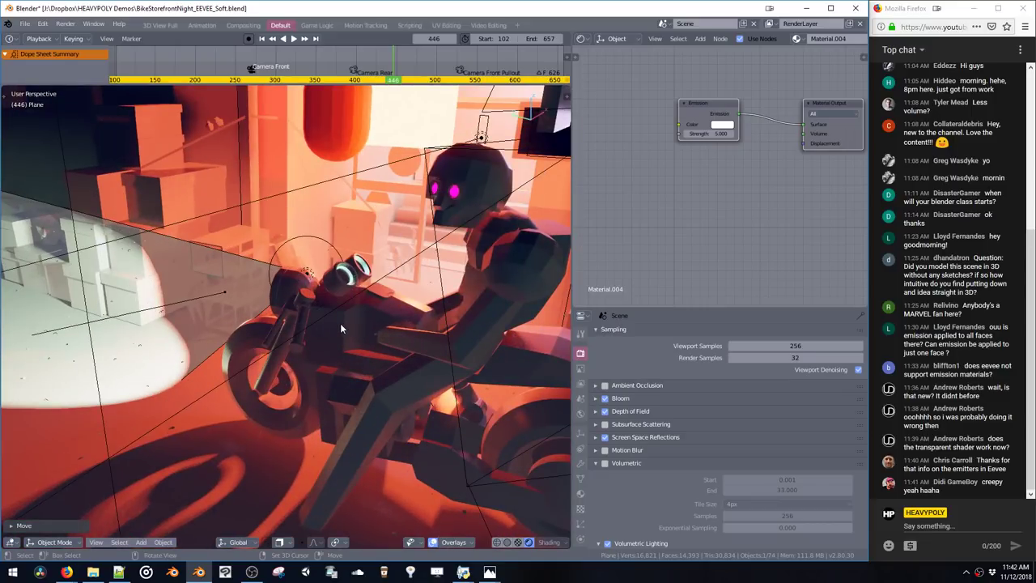
mouse_move(417, 241)
middle_mouse_down()
mouse_move(476, 237)
mouse_move(400, 210)
mouse_move(409, 309)
mouse_move(407, 230)
mouse_move(353, 268)
mouse_move(360, 246)
mouse_move(329, 233)
mouse_move(390, 285)
mouse_move(410, 279)
mouse_move(409, 241)
mouse_move(424, 241)
middle_mouse_up()
scroll(409, 242, "down", 3)
scroll(407, 230, "down", 4)
left_click(409, 296)
left_click(415, 303)
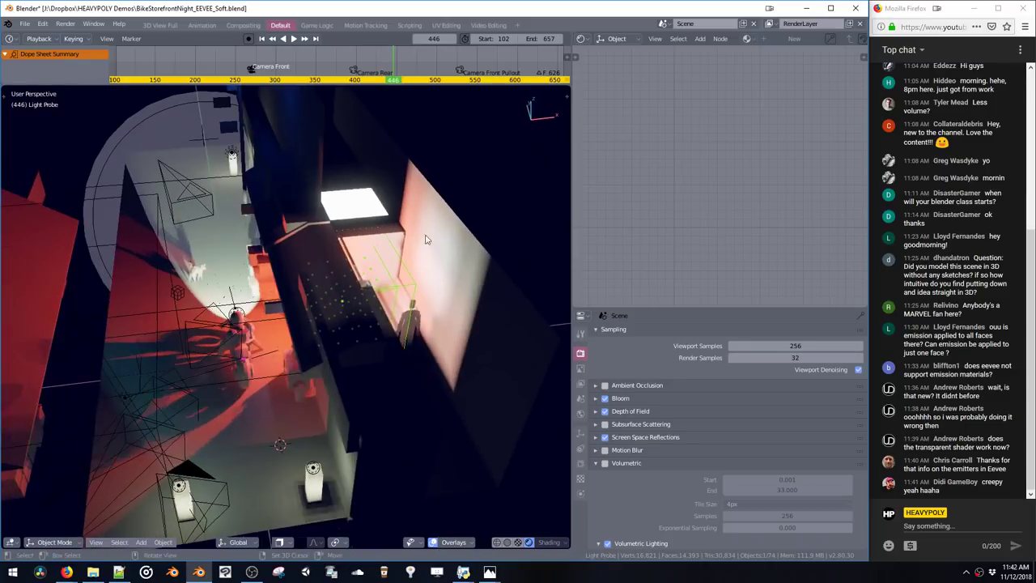
Inspect the probe placement around the storefront and select the large light probe volume covering the street
key("z")
mouse_move(498, 238)
middle_mouse_down()
mouse_move(448, 367)
mouse_move(389, 345)
mouse_move(473, 227)
middle_mouse_up()
key("z")
middle_click_drag(364, 322, 389, 276)
key("KP_Decimal")
mouse_move(390, 321)
middle_mouse_down()
mouse_move(335, 342)
mouse_move(393, 331)
mouse_move(282, 382)
mouse_move(413, 388)
mouse_move(440, 428)
mouse_move(457, 331)
mouse_move(439, 320)
mouse_move(537, 265)
mouse_move(409, 354)
mouse_move(375, 355)
mouse_move(349, 320)
mouse_move(397, 330)
mouse_move(369, 331)
mouse_move(318, 301)
mouse_move(344, 264)
mouse_move(446, 288)
mouse_move(402, 293)
mouse_move(385, 346)
mouse_move(497, 286)
mouse_move(399, 296)
mouse_move(345, 318)
middle_mouse_up()
left_click(398, 324)
left_click(314, 295)
Turn on Clean Mode to hide the overlays and frame the motorcycle, rider and shopfront
key("z")
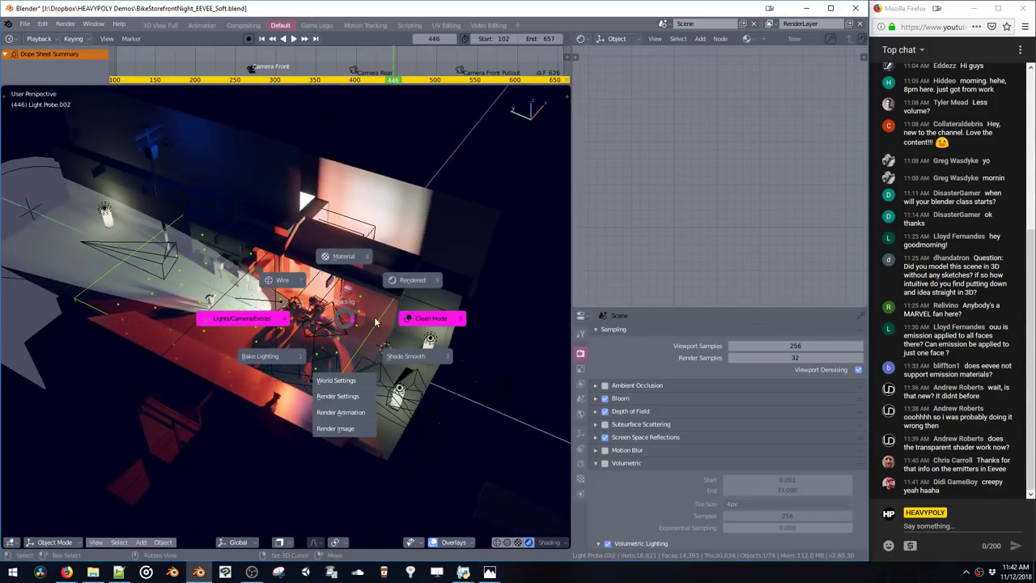
left_click(420, 323)
mouse_move(416, 329)
middle_mouse_down()
mouse_move(437, 255)
mouse_move(392, 289)
middle_mouse_up()
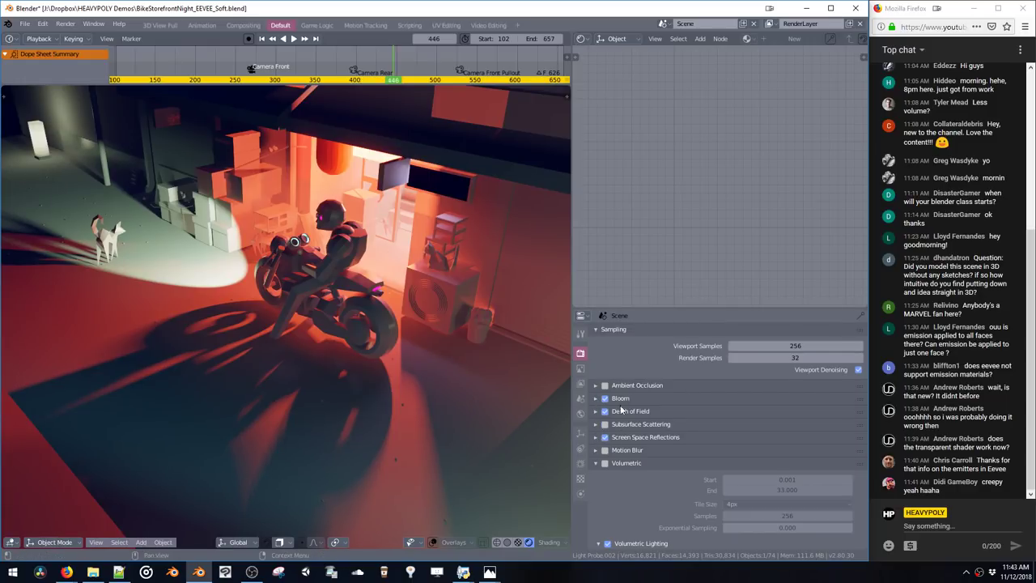
Collapse the Sampling settings and free the lighting cache in the Indirect Lighting settings
scroll(621, 410, "up", 1)
left_click(599, 351)
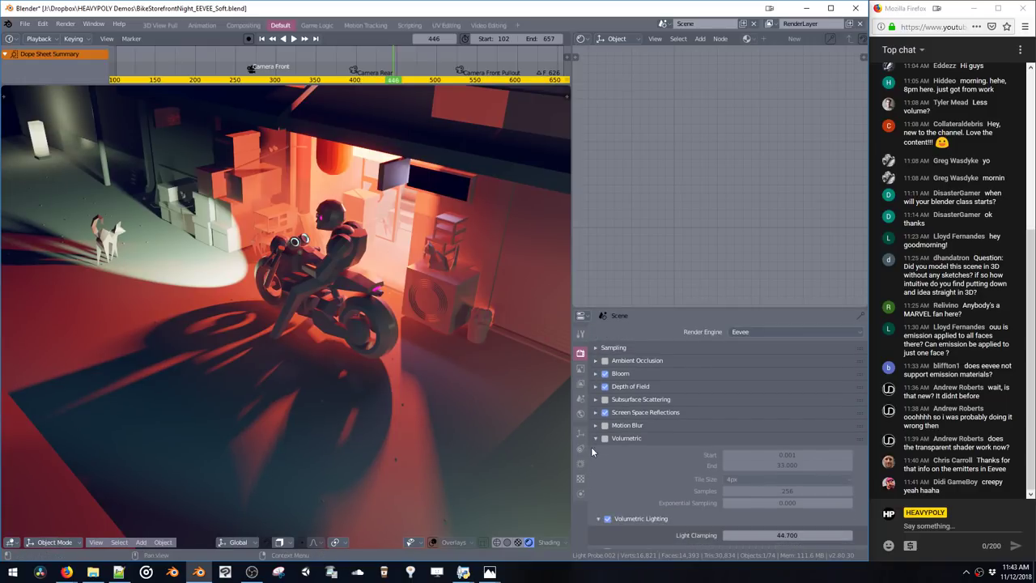
left_click(594, 440)
left_click(598, 439)
scroll(600, 353, "down", 4)
scroll(600, 353, "down", 3)
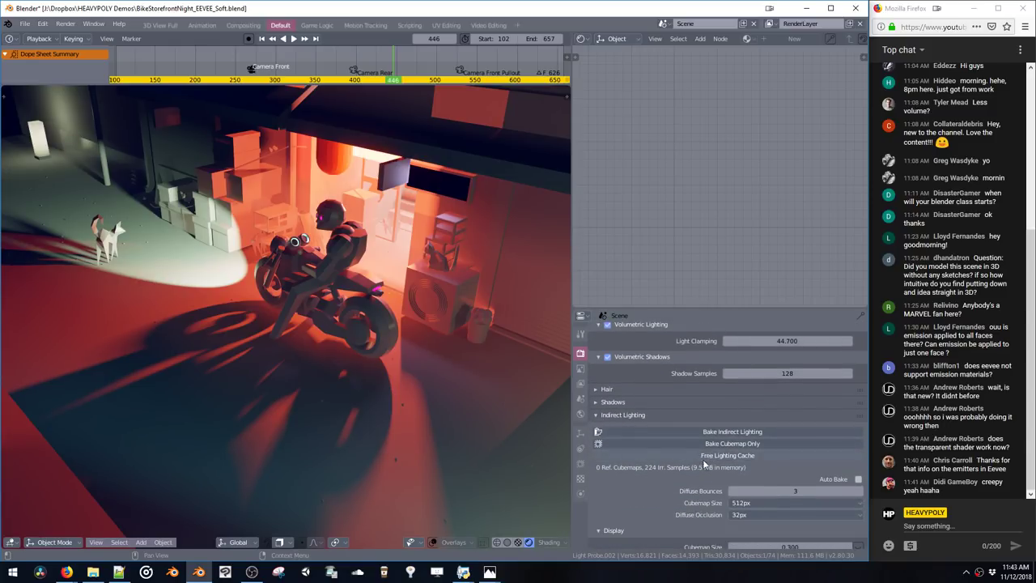
left_click(709, 455)
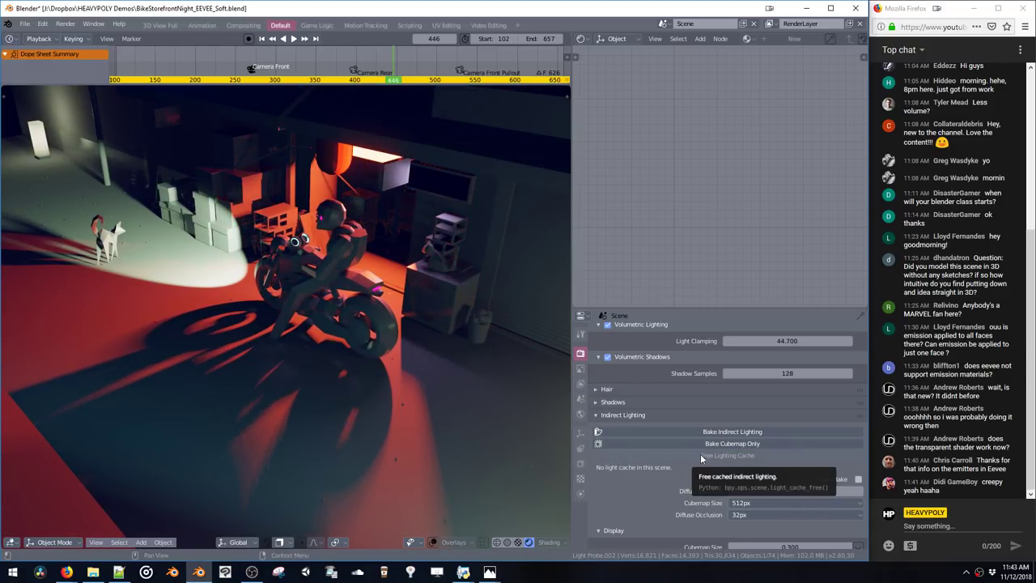
Select the rider's body and set its Principled BSDF roughness to 0.824
middle_click_drag(364, 274, 420, 281)
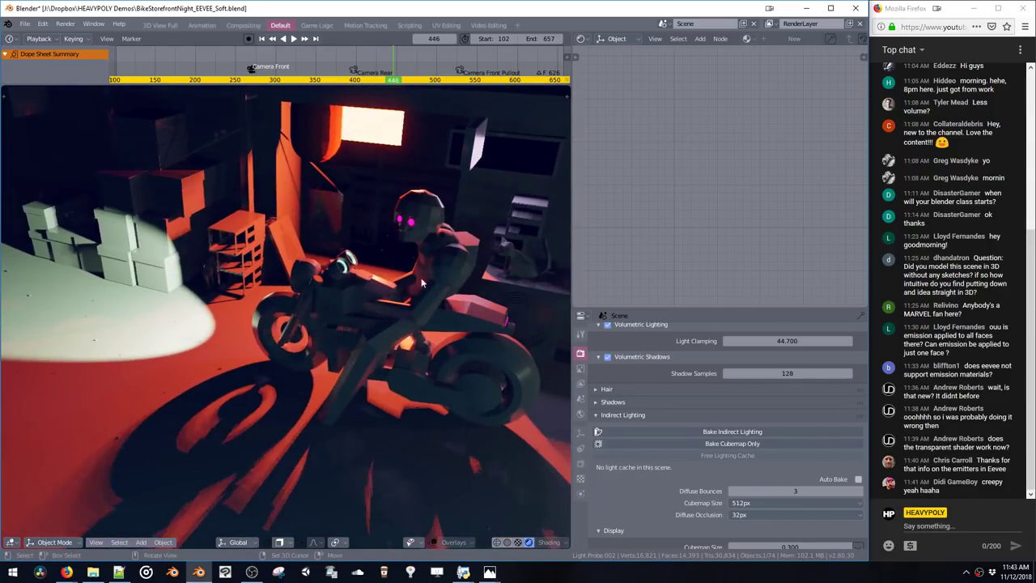
left_click(418, 284)
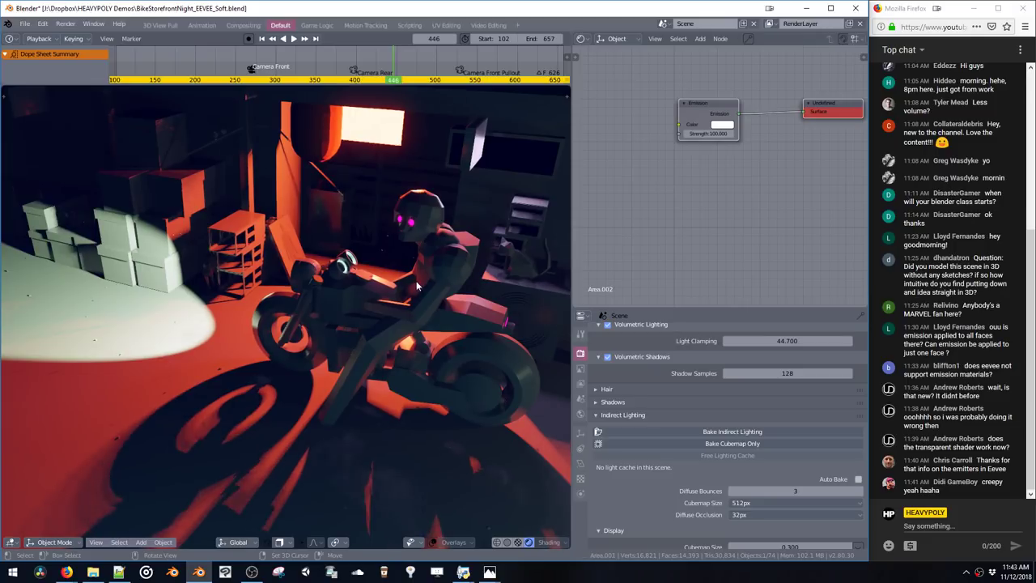
left_click(416, 277)
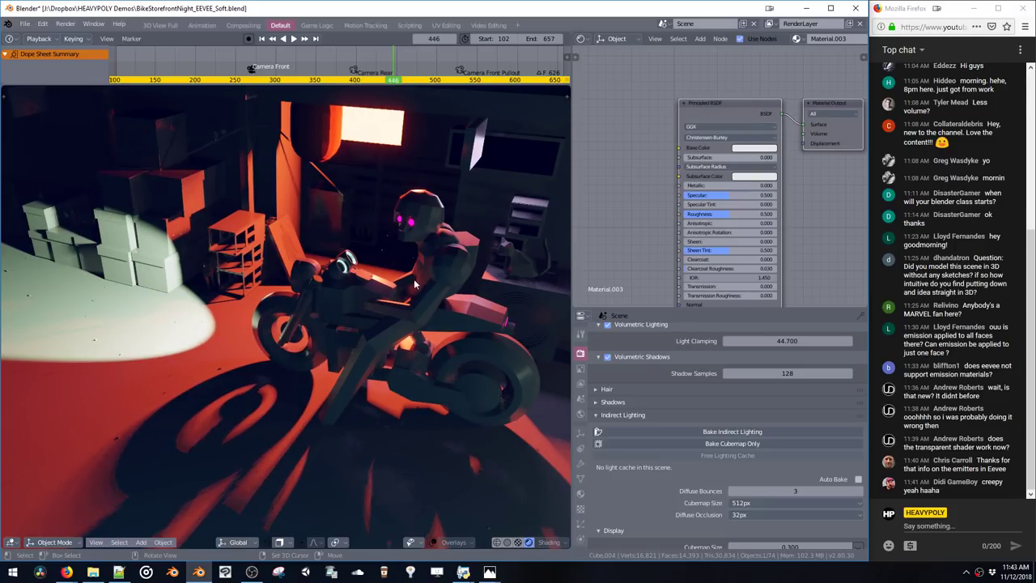
left_click_drag(713, 216, 744, 216)
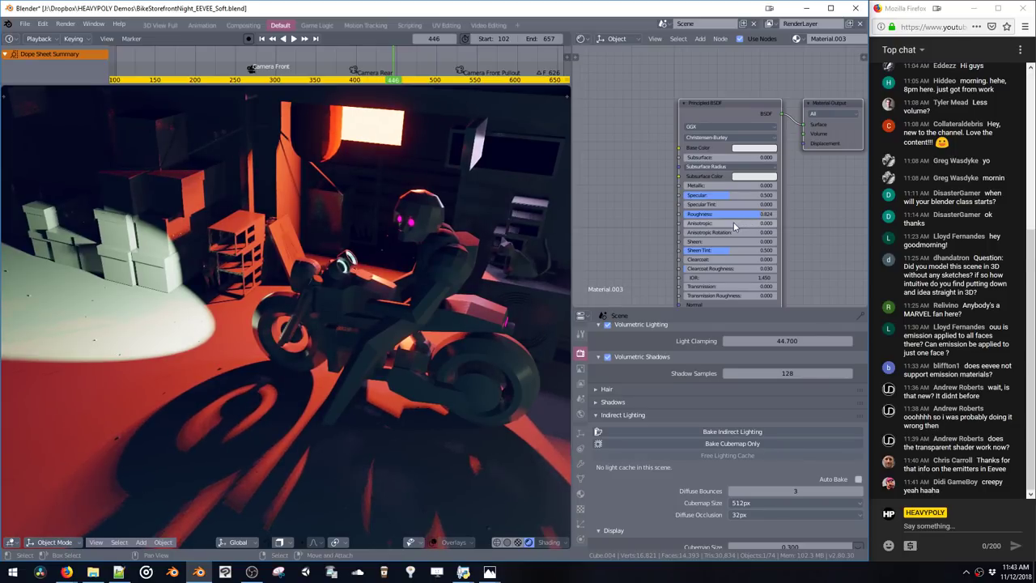
Collapse the Volumetric Lighting and Volumetric Shadows subsections and the whole Volumetric section in the render settings
mouse_move(407, 263)
middle_mouse_down()
mouse_move(435, 263)
mouse_move(437, 275)
mouse_move(421, 272)
middle_mouse_up()
middle_click_drag(421, 276, 418, 277)
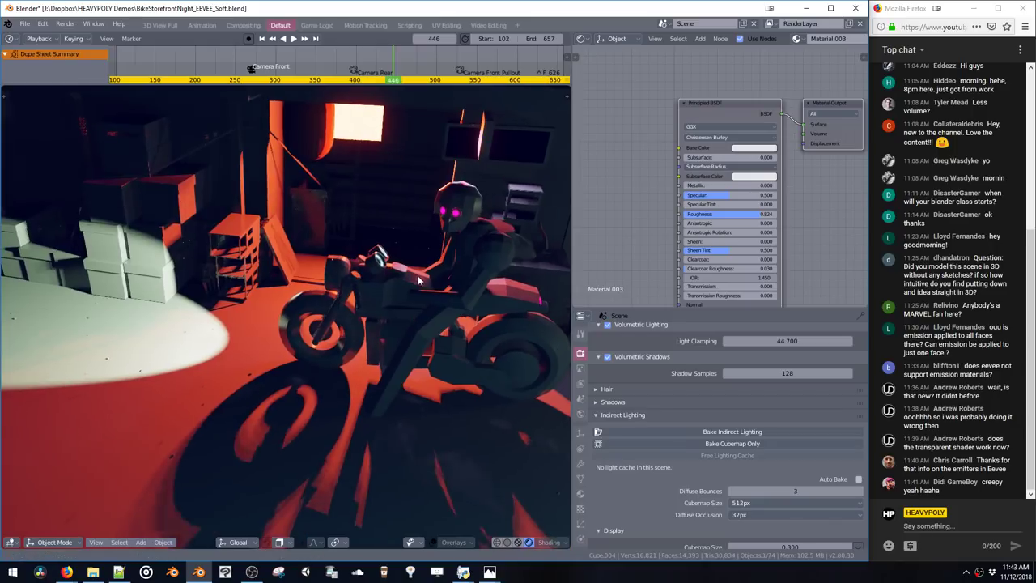
scroll(602, 394, "up", 3)
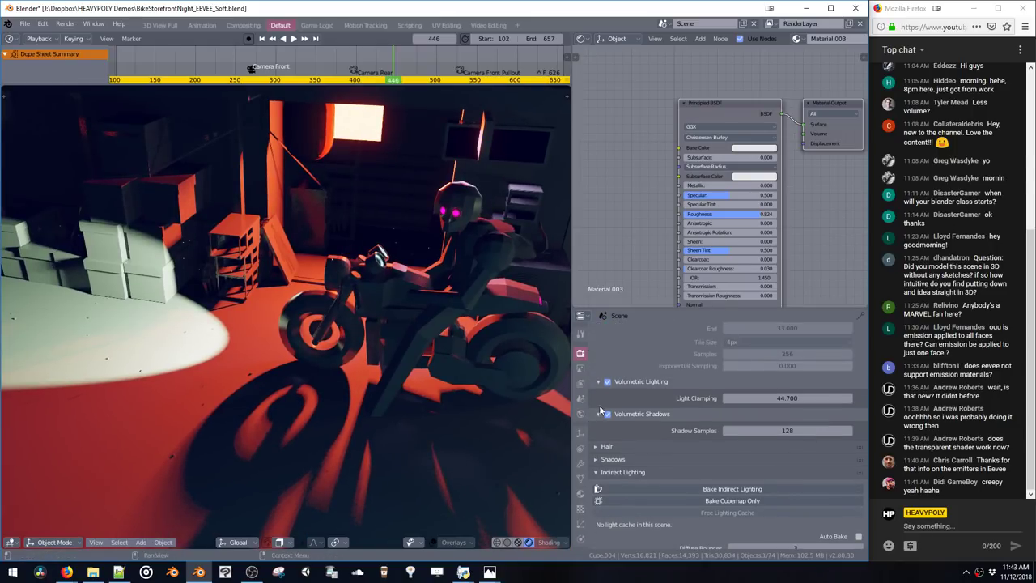
left_click(599, 383)
left_click(598, 395)
scroll(605, 429, "up", 4)
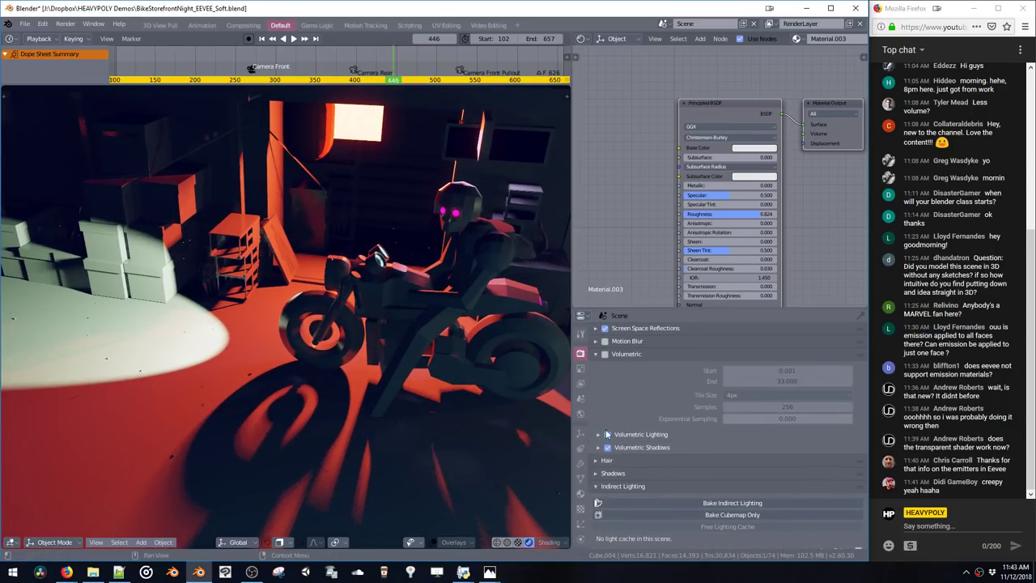
left_click(596, 378)
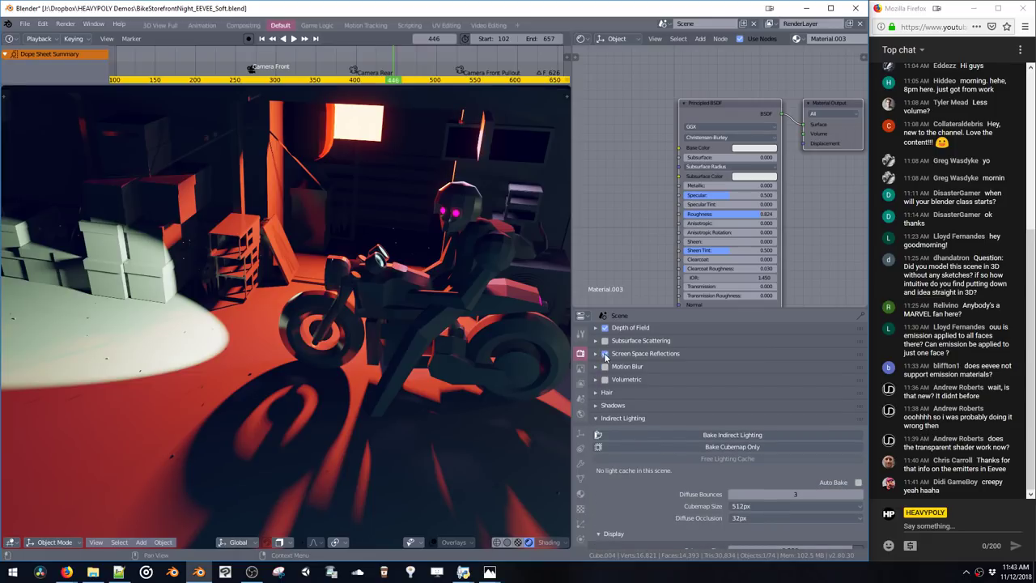
Set the Max Roughness of Screen Space Reflections to 0.168 and turn Screen Space Reflections off
left_click(605, 357)
left_click(606, 358)
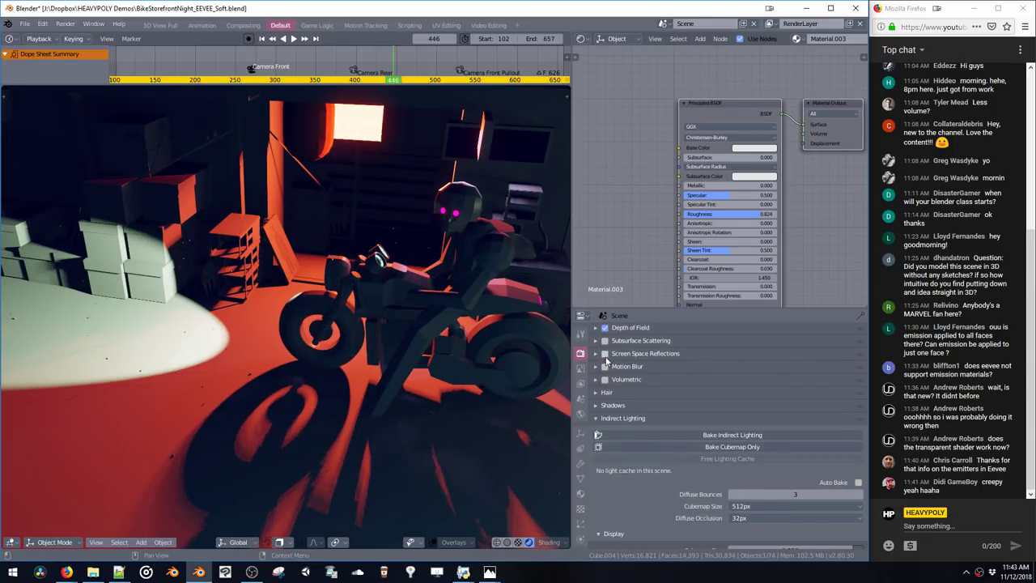
left_click(605, 357)
left_click(595, 354)
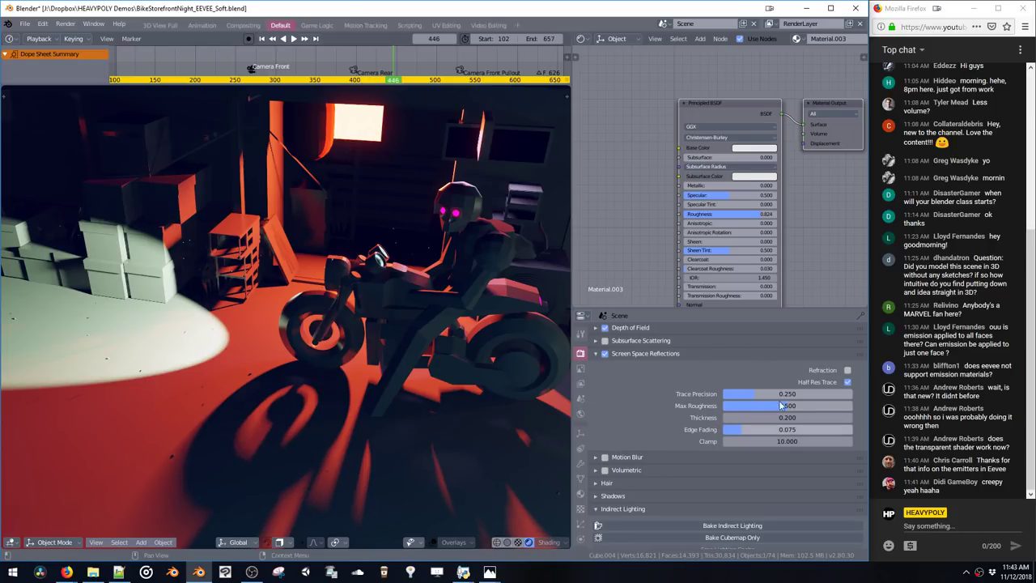
left_click_drag(773, 405, 719, 409)
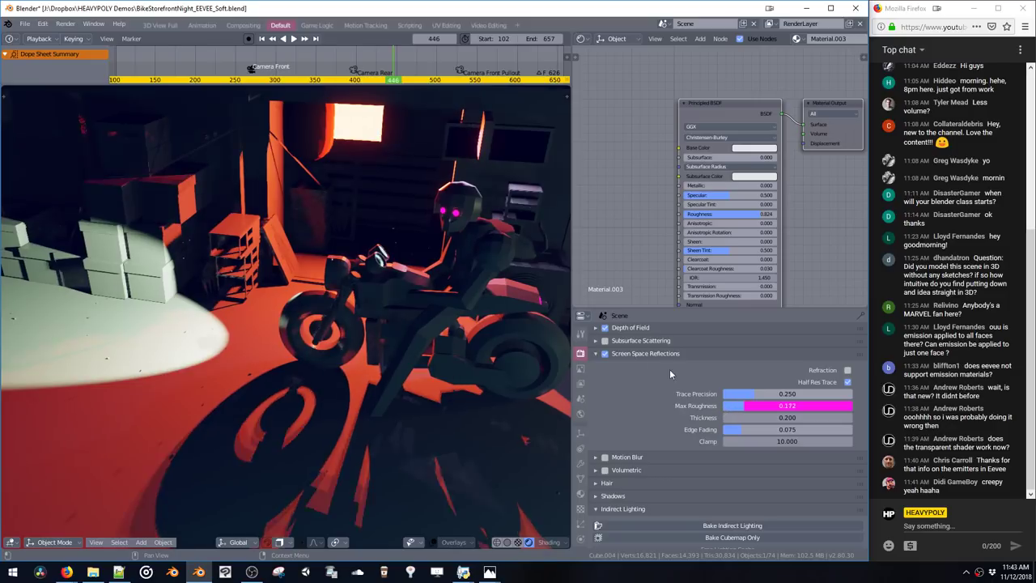
left_click(604, 353)
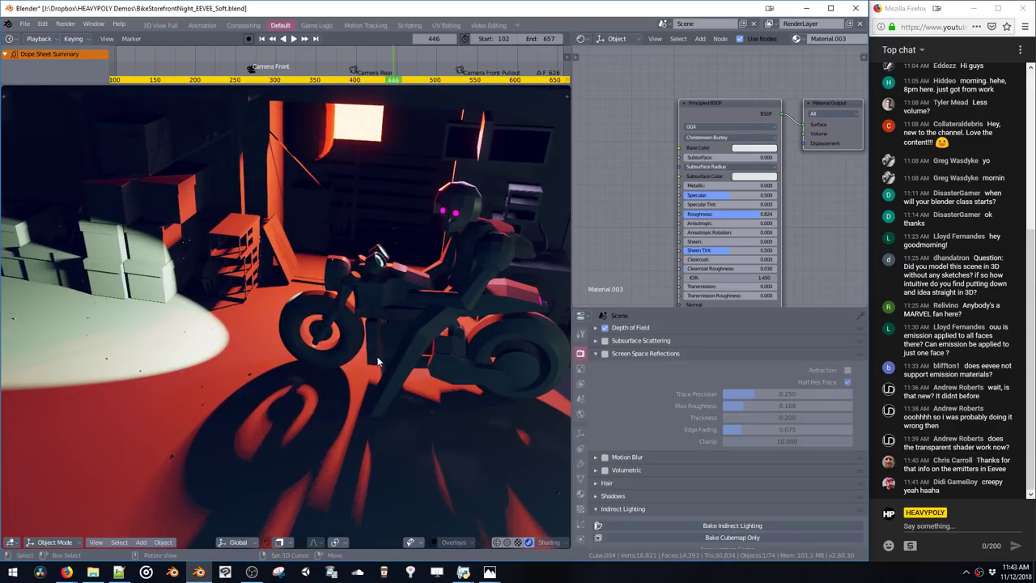
Set the Emission strength of the LED Red material on the rider's eyes to 40
middle_click_drag(377, 361, 364, 324)
left_click(353, 320)
key("Tab")
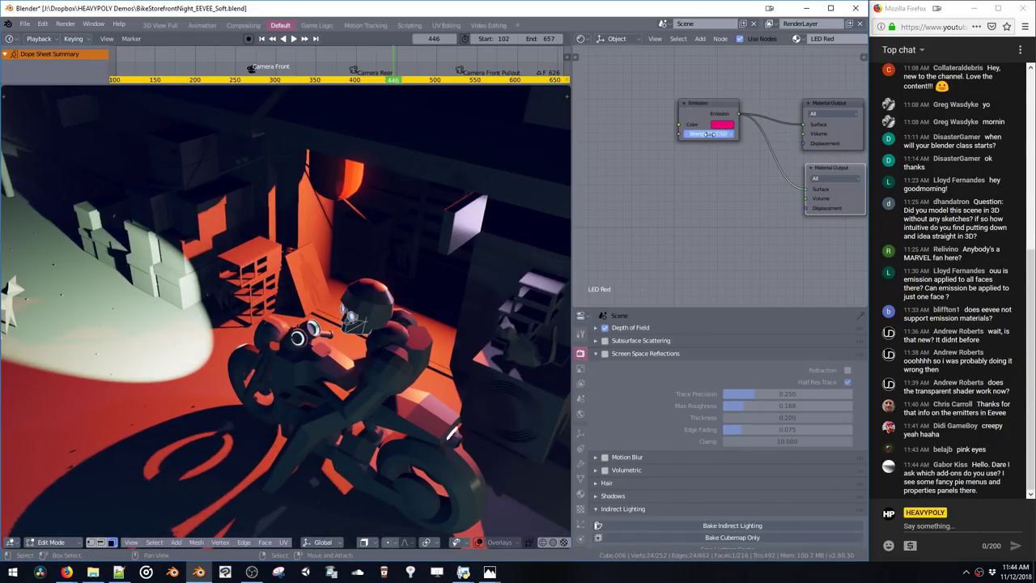
key("Tab")
scroll(474, 263, "up", 5)
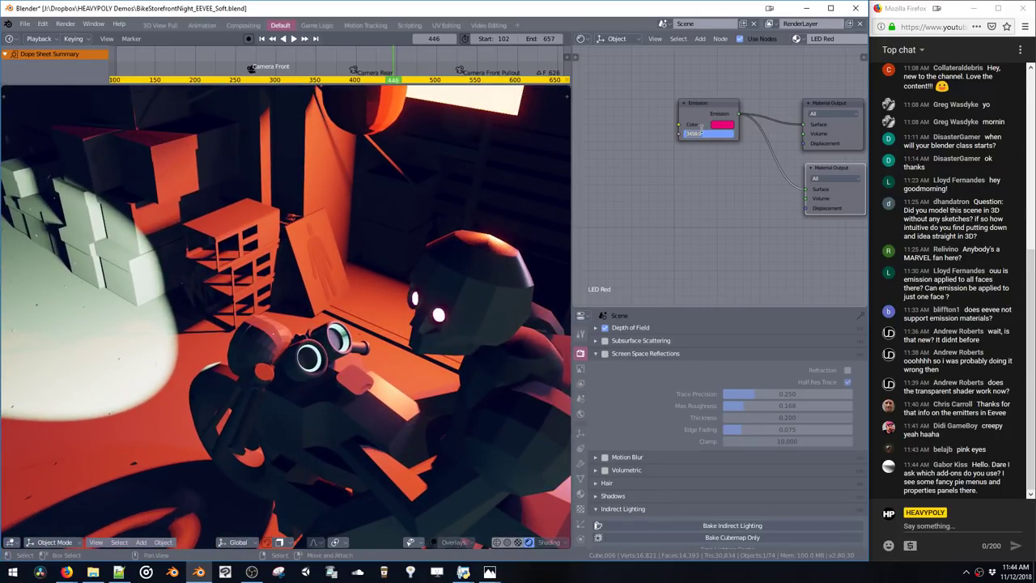
type("30")
key("Return")
type("80")
key("Return")
type("0")
key("Return")
key("Return")
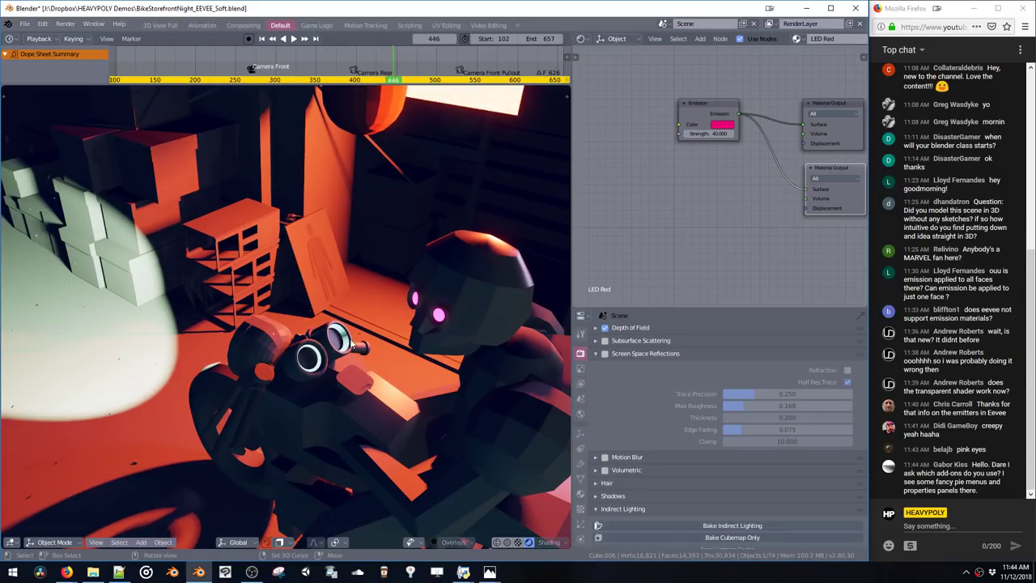
Set the motorcycle's Instrument Panel material to an Emission strength of 30 and a Layer Weight blend of 0.011
left_click(344, 340)
key("Tab")
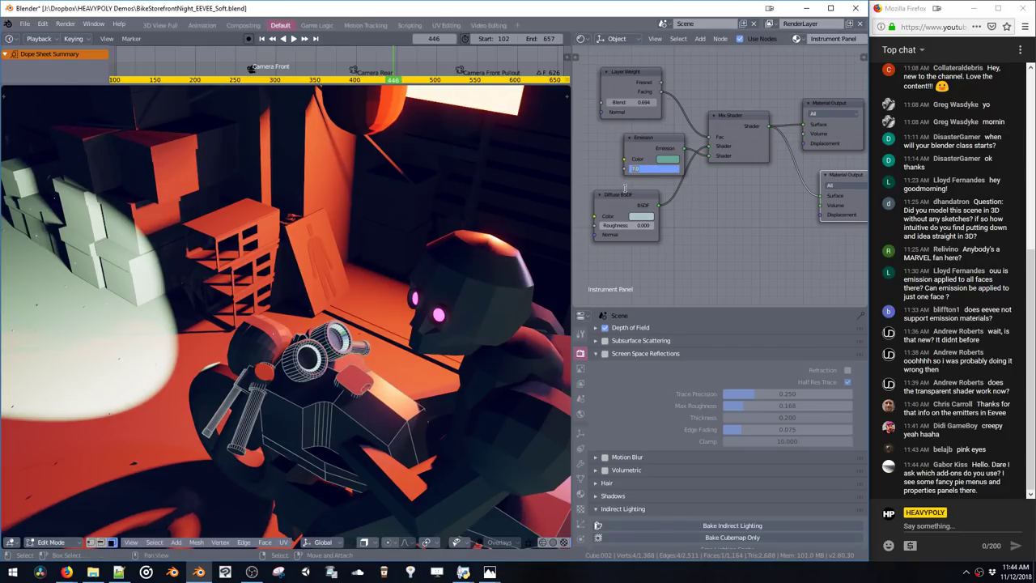
key("Return")
type("30")
key("Return")
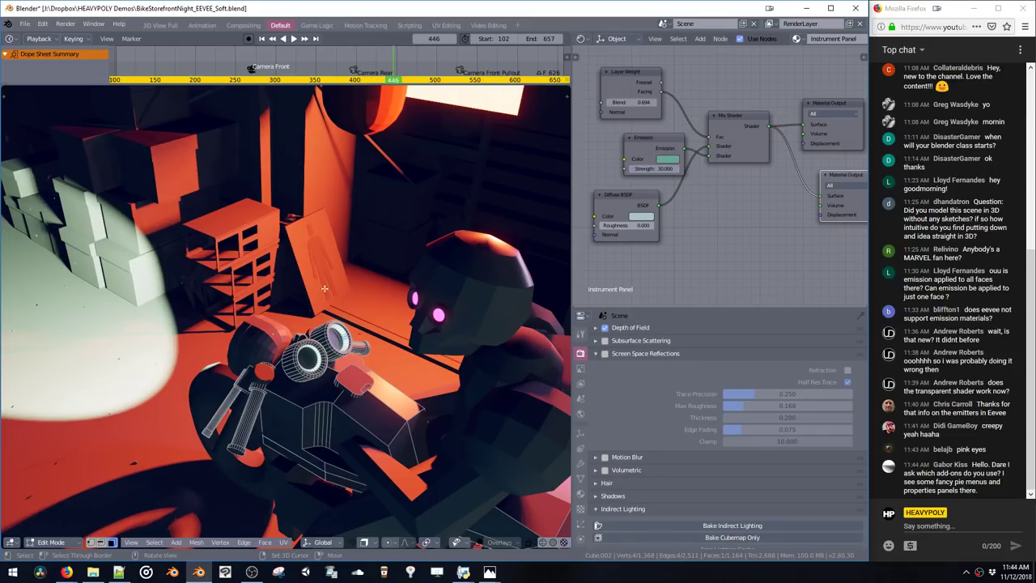
key("Tab")
middle_click_drag(322, 286, 343, 299)
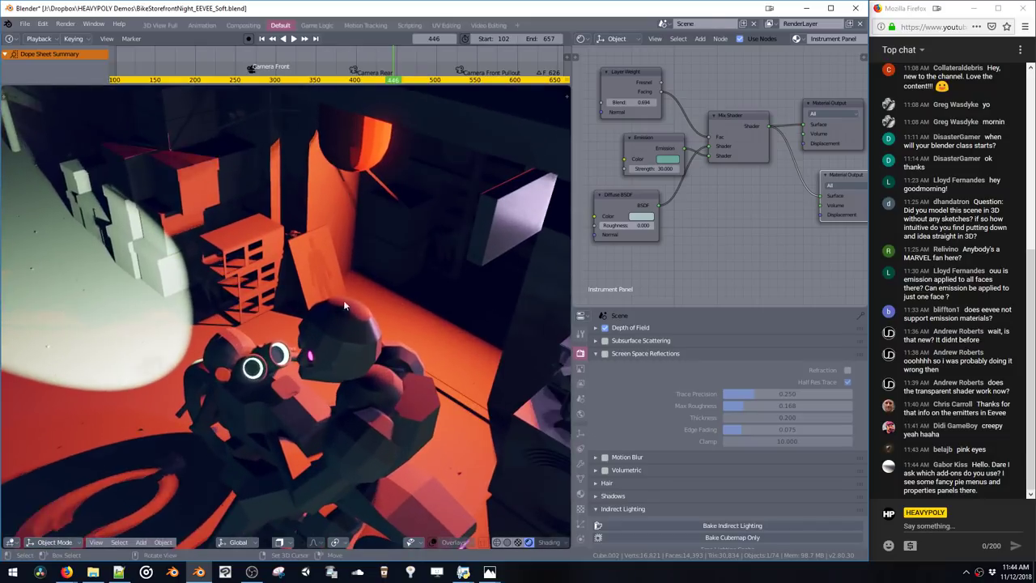
mouse_move(636, 102)
left_mouse_down()
mouse_move(655, 101)
mouse_move(389, 98)
mouse_move(645, 101)
mouse_move(467, 99)
mouse_move(611, 119)
mouse_move(598, 117)
left_mouse_up()
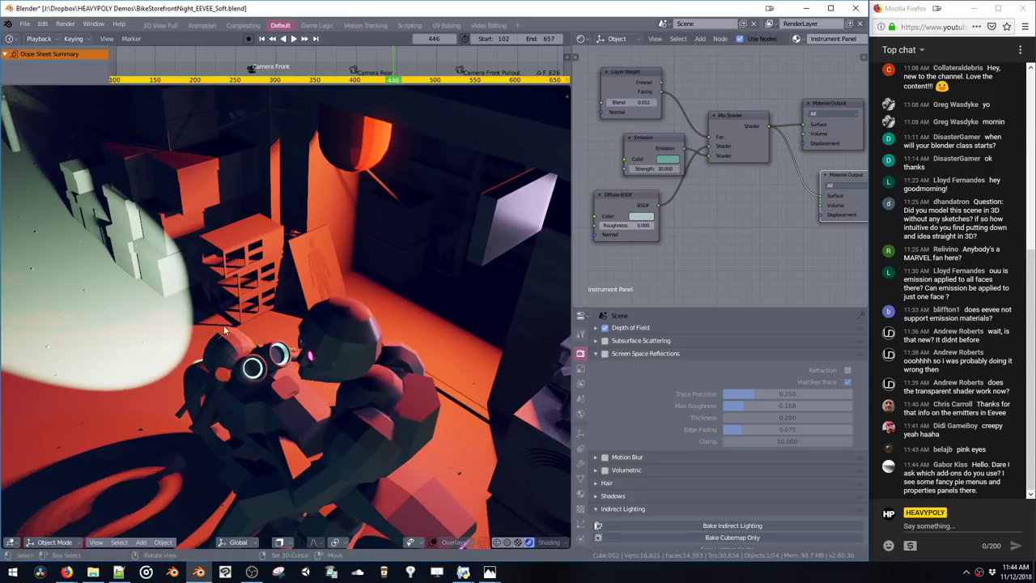
Apply smooth shading to the motorcycle's instrument gauges and the headlight housing
mouse_move(251, 364)
middle_mouse_down()
mouse_move(182, 324)
mouse_move(217, 324)
mouse_move(240, 280)
mouse_move(294, 280)
middle_mouse_up()
scroll(217, 323, "up", 5)
key("z")
left_click(351, 314)
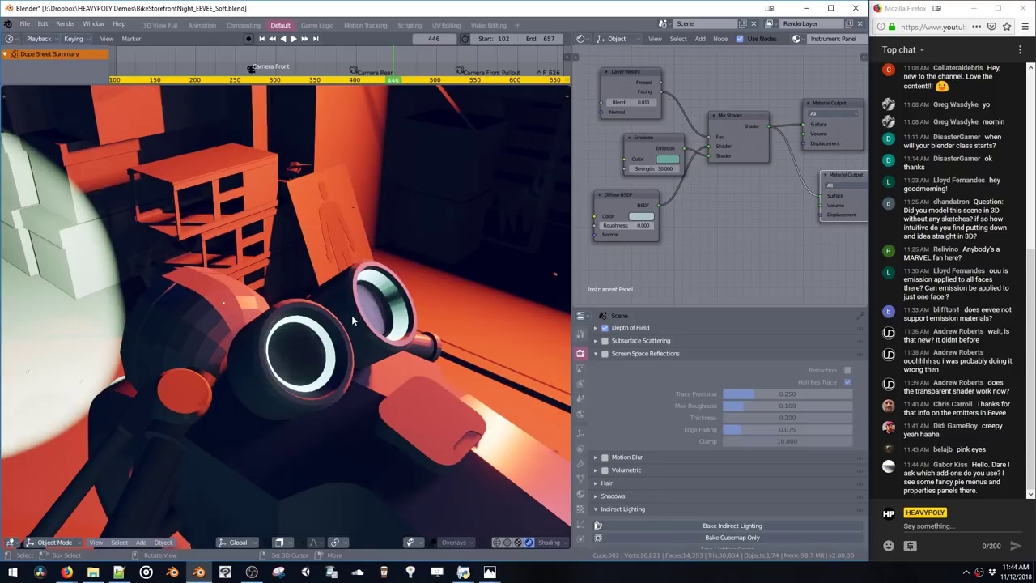
key("z")
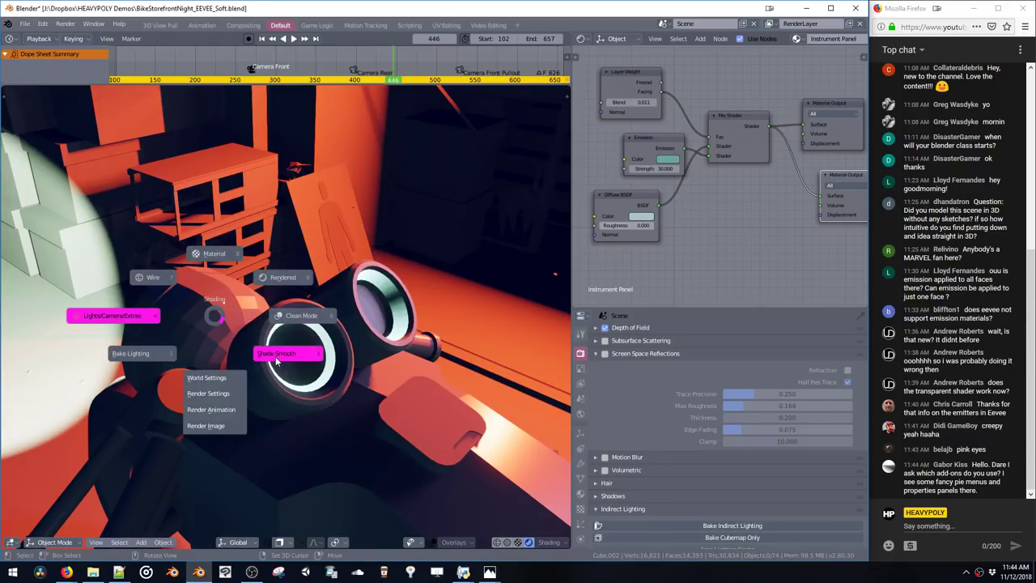
left_click(270, 354)
left_click(202, 321)
left_click(201, 323)
key("z")
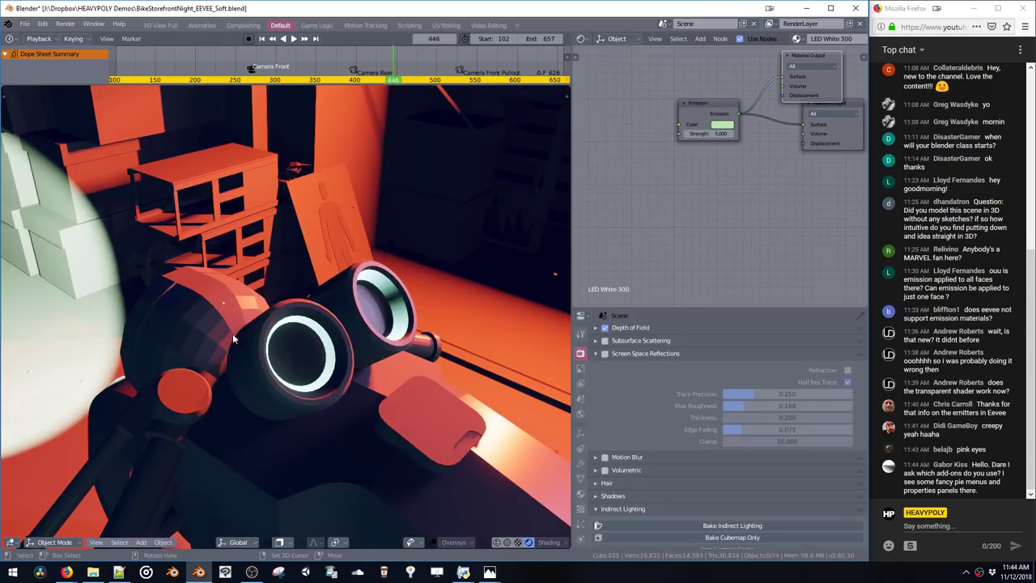
key("z")
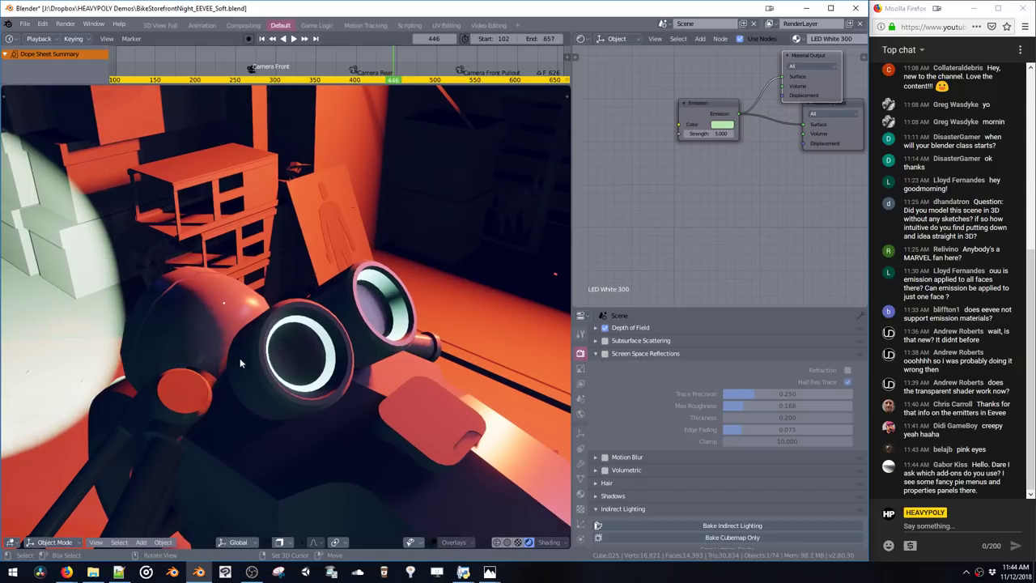
Select the rider's body and apply smooth shading to it
mouse_move(240, 358)
middle_mouse_down()
mouse_move(267, 424)
mouse_move(375, 426)
mouse_move(413, 374)
mouse_move(305, 360)
mouse_move(324, 348)
mouse_move(259, 327)
middle_mouse_up()
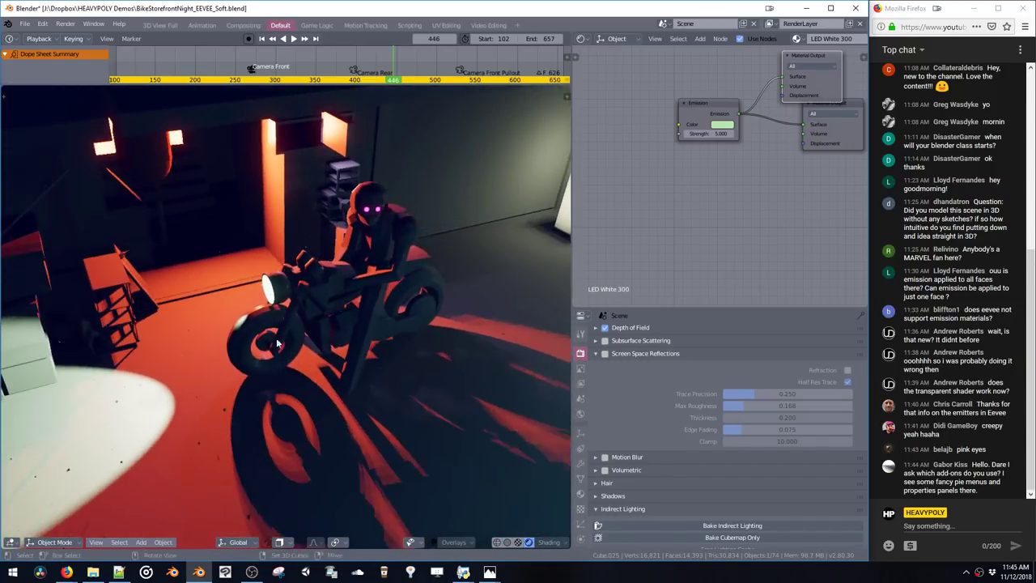
left_click(258, 328)
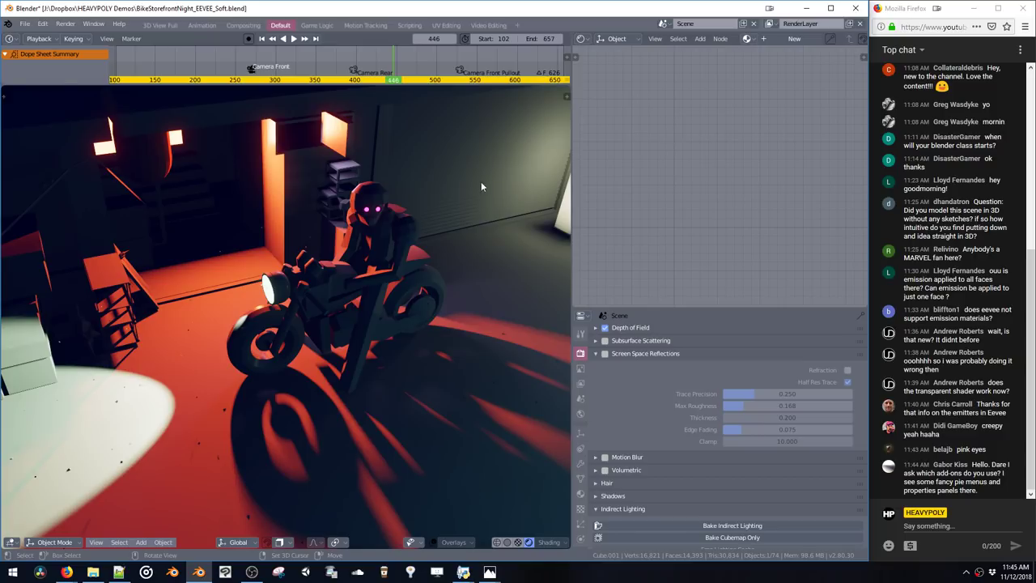
middle_click_drag(367, 298, 321, 340)
scroll(352, 298, "up", 2)
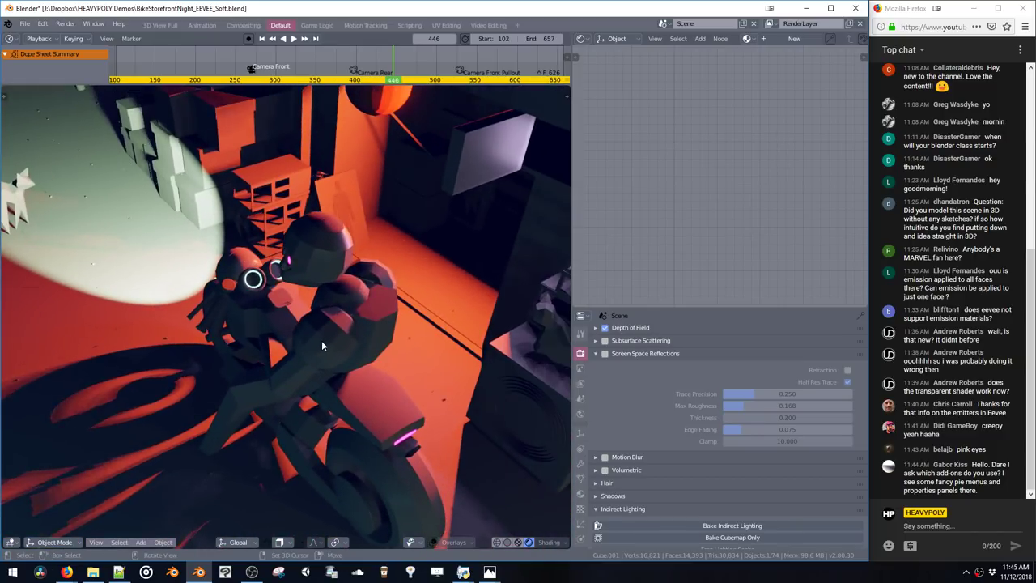
left_click(322, 341)
key("z")
left_click(374, 387)
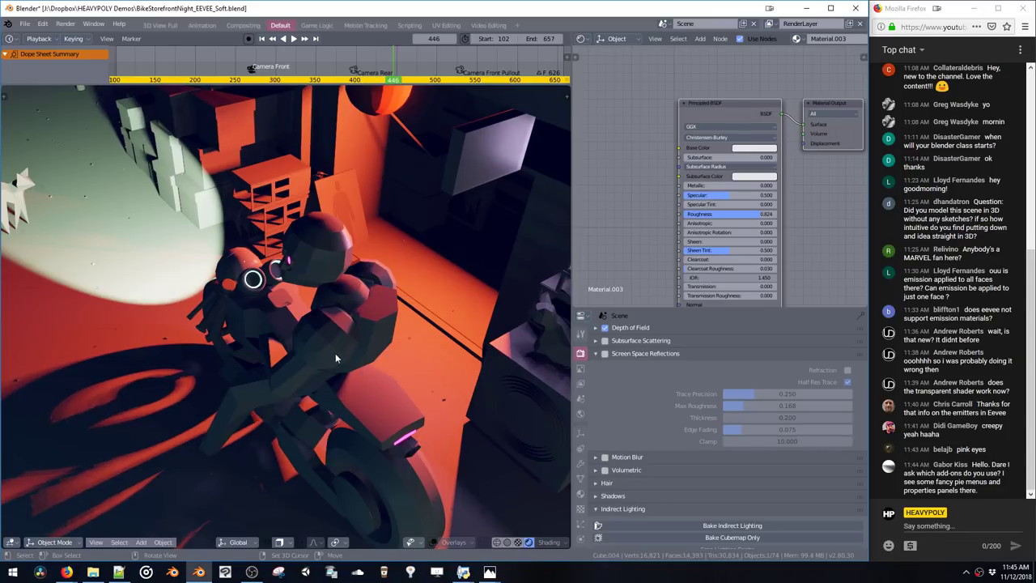
Add a monkey mesh to the scene and raise it along the Z axis above the floor
middle_click_drag(279, 278, 316, 316)
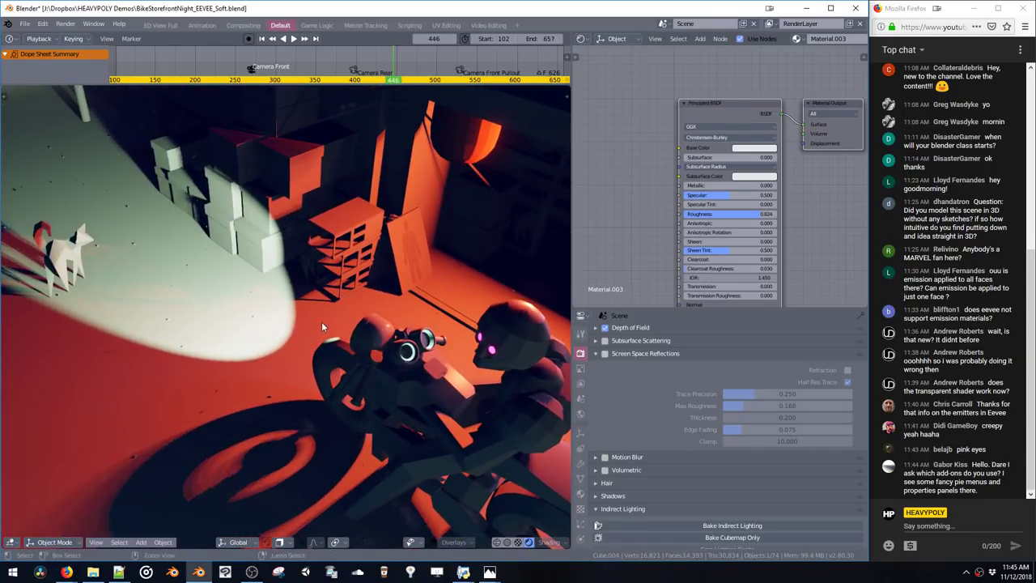
scroll(322, 321, "down", 2)
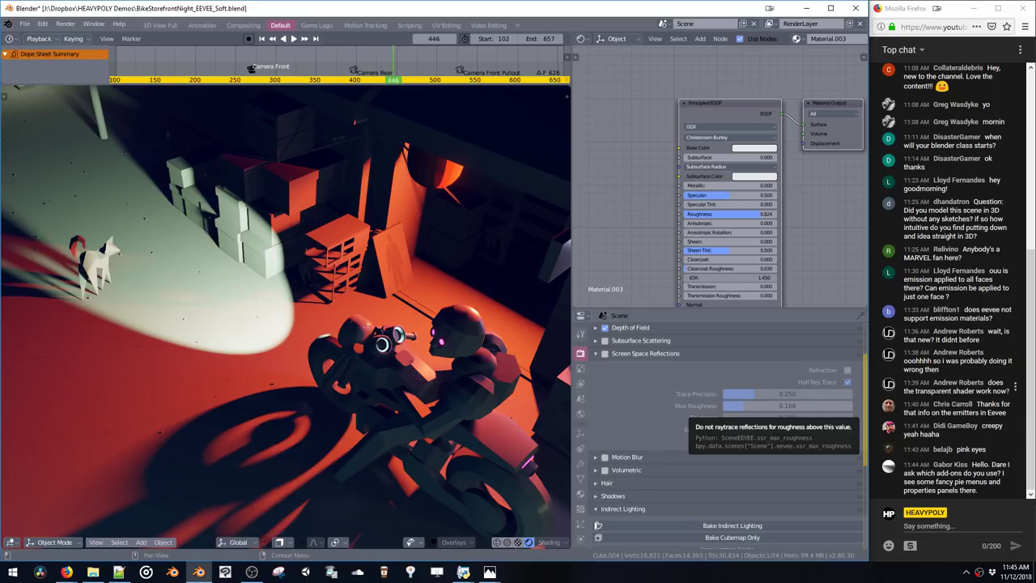
key("shift+a")
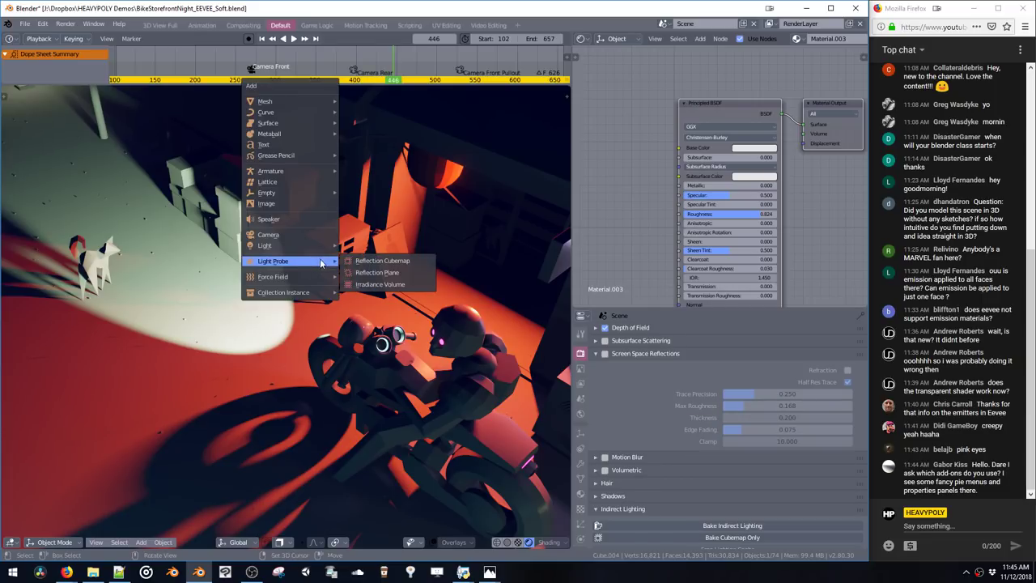
mouse_move(304, 102)
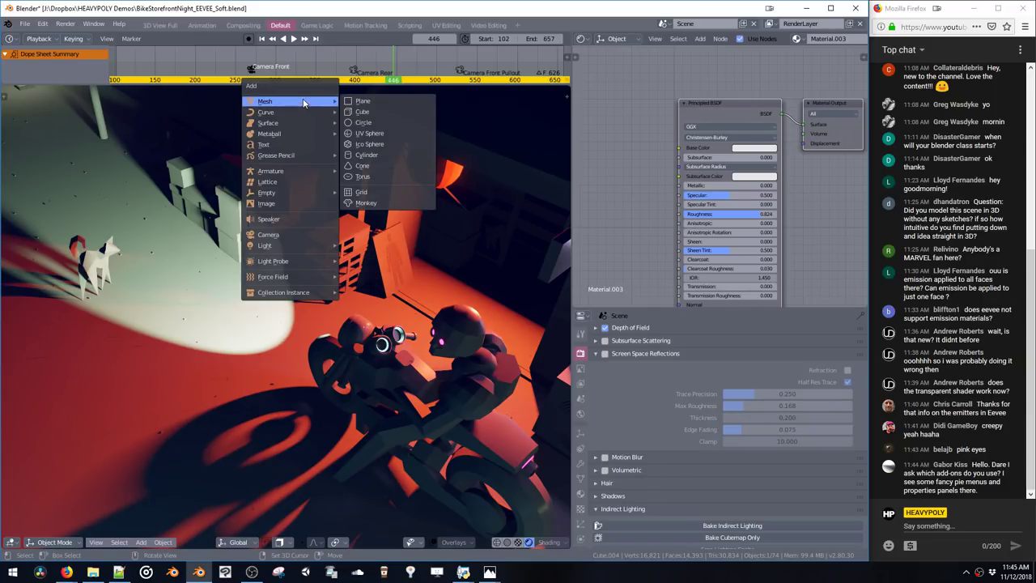
left_click(366, 204)
key("KP_Decimal")
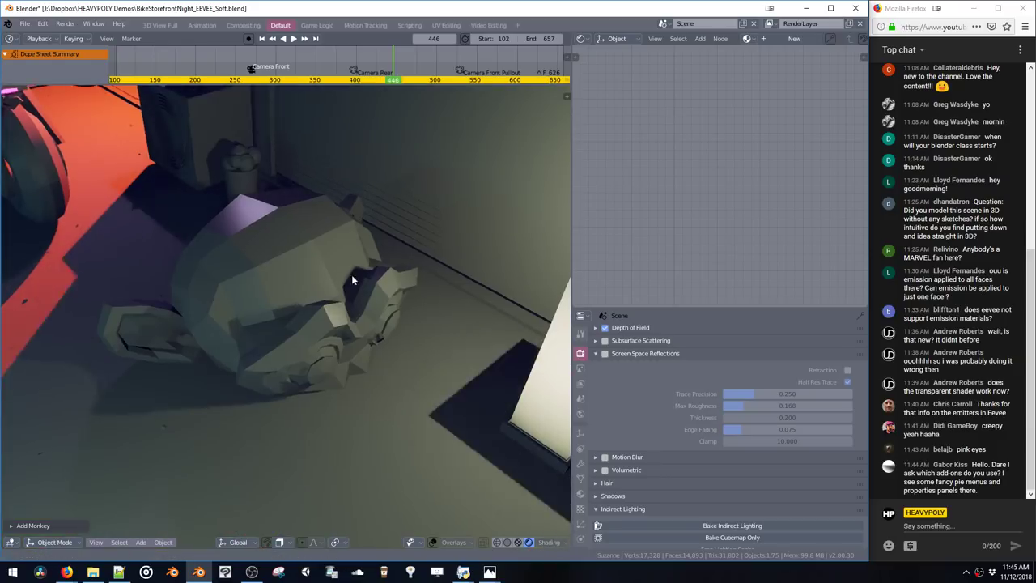
middle_click_drag(351, 279, 360, 377, "ctrl")
key("g")
key("z")
left_click(345, 311)
key("KP_Decimal")
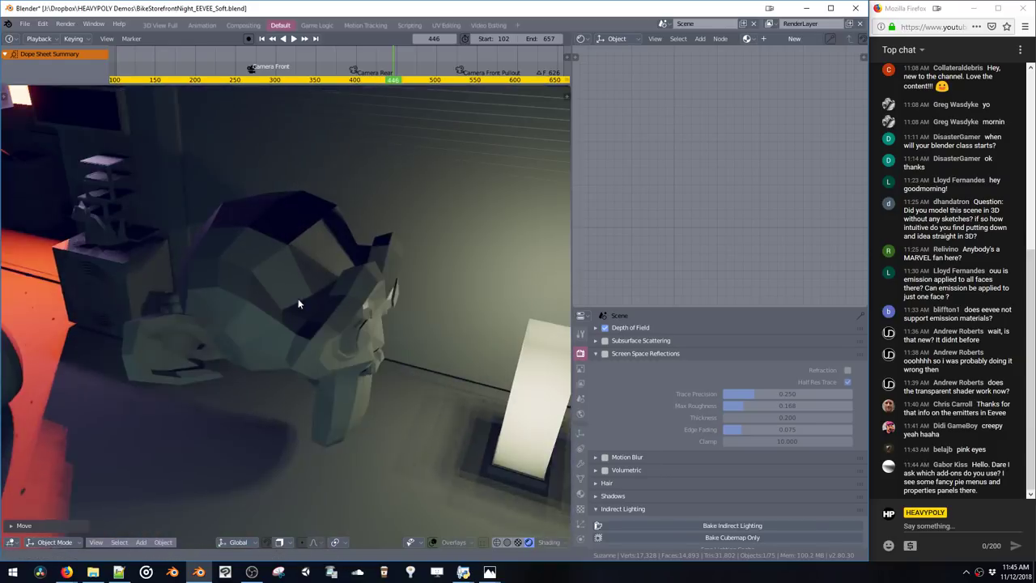
Assign the existing Glass material to the monkey and check the material's blend mode options
middle_click_drag(299, 303, 300, 313)
key("shift+v")
left_click(308, 408)
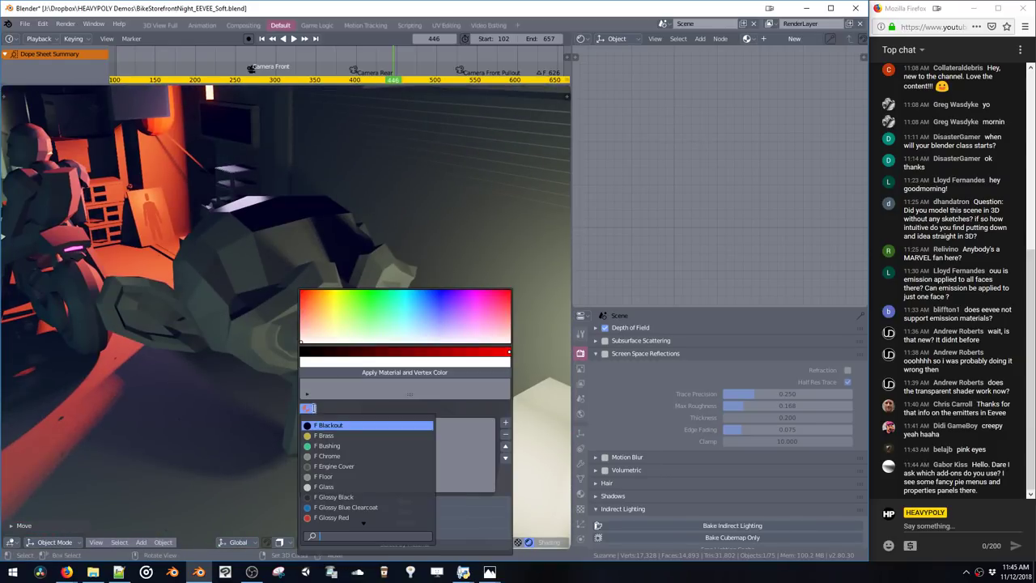
left_click(330, 489)
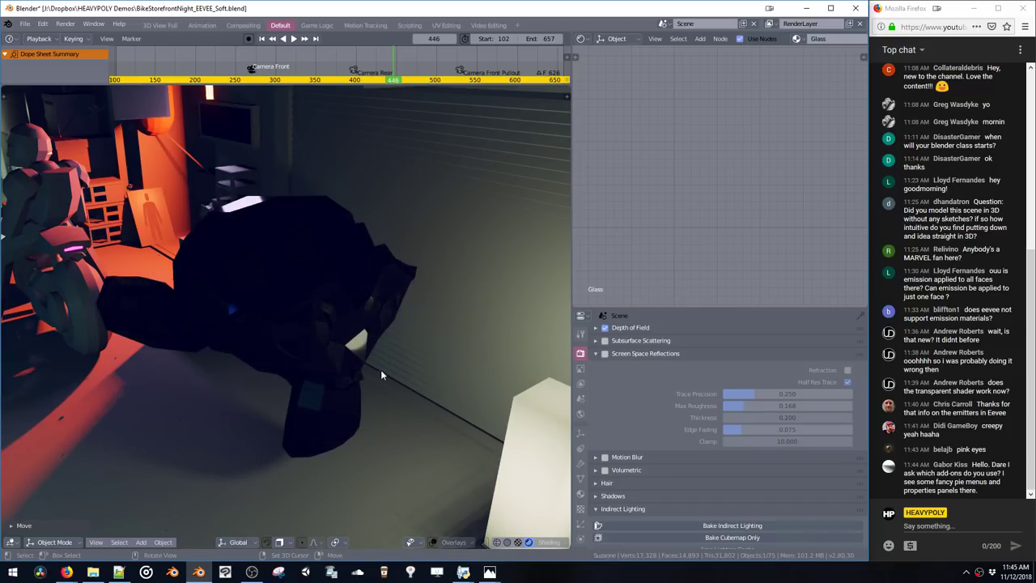
key("v")
key("shift+v")
left_click(384, 501)
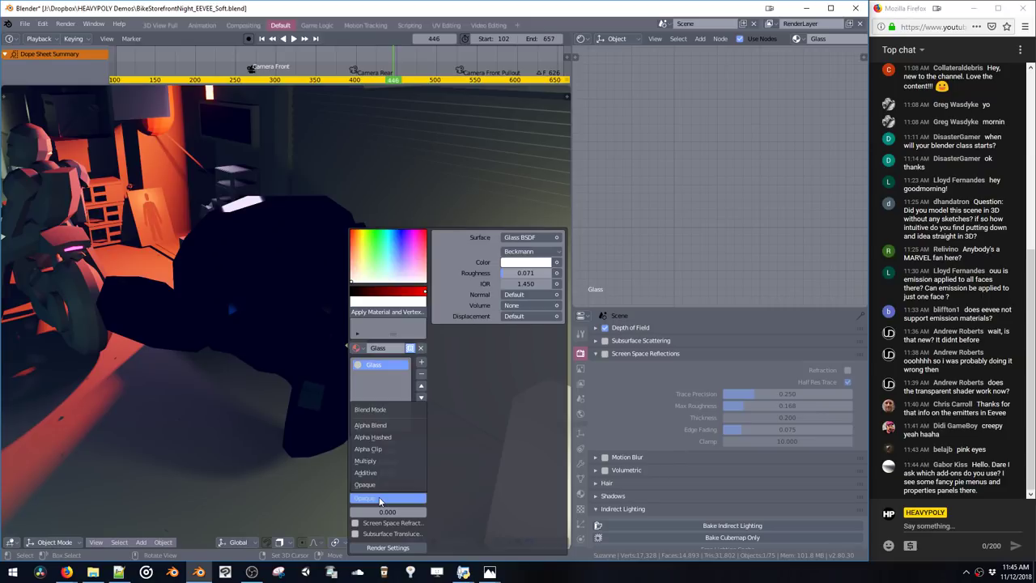
left_click(382, 502)
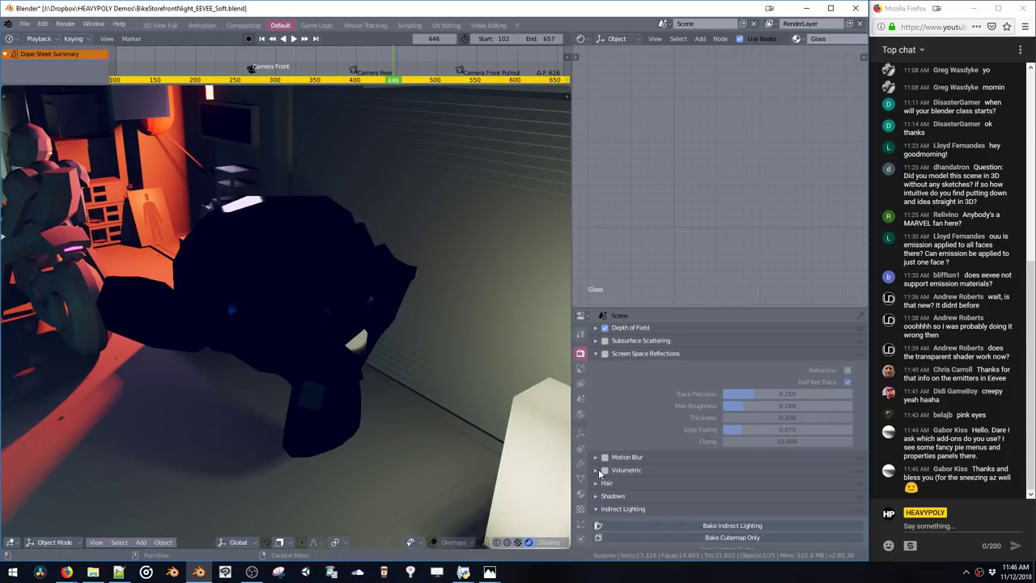
Enable Screen Space Reflections with Refraction in the render settings
left_click(604, 353)
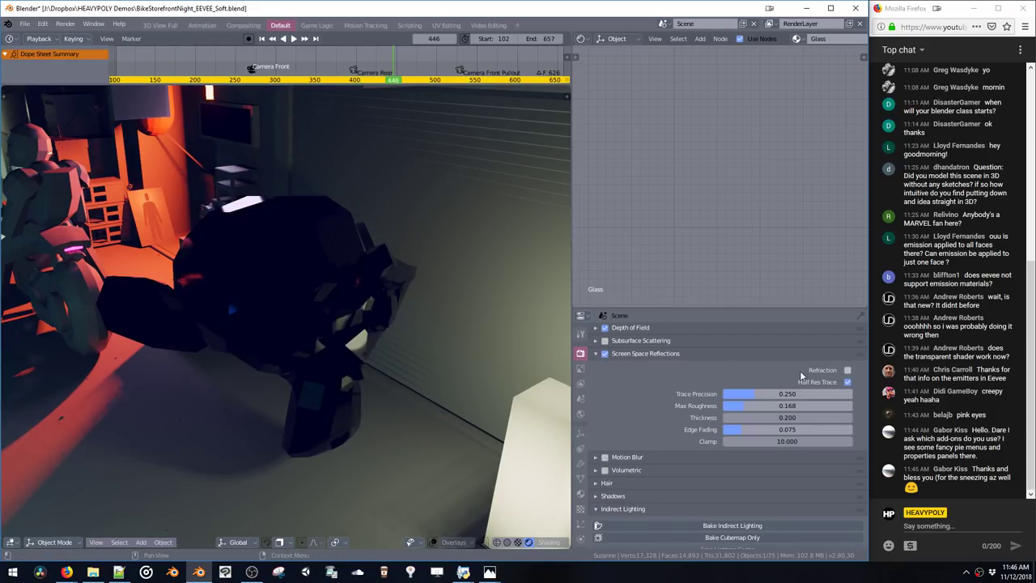
left_click(847, 370)
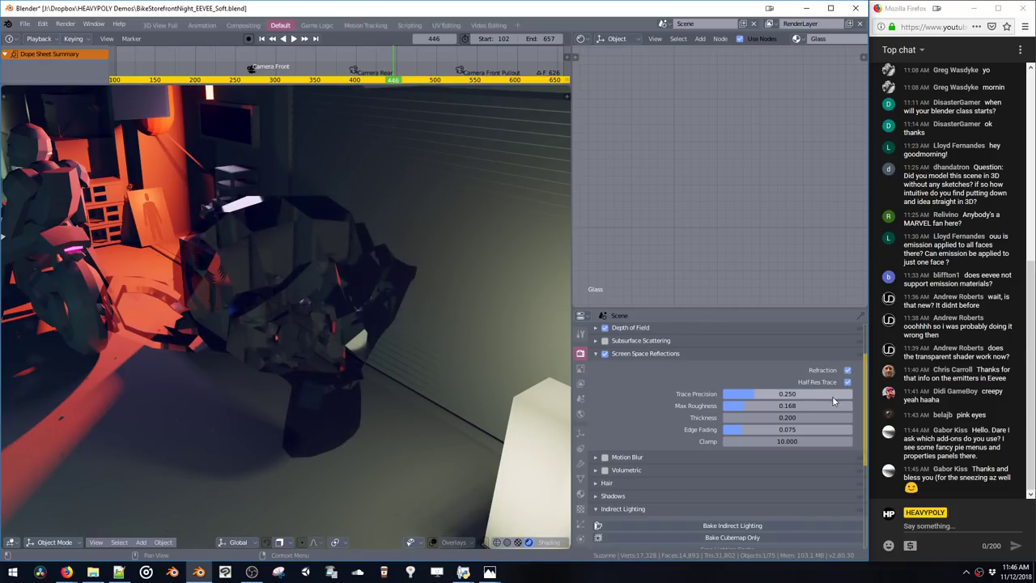
Collapse the Screen Space Reflections settings and scale the monkey down to about 0.27 of its size
left_click(596, 353)
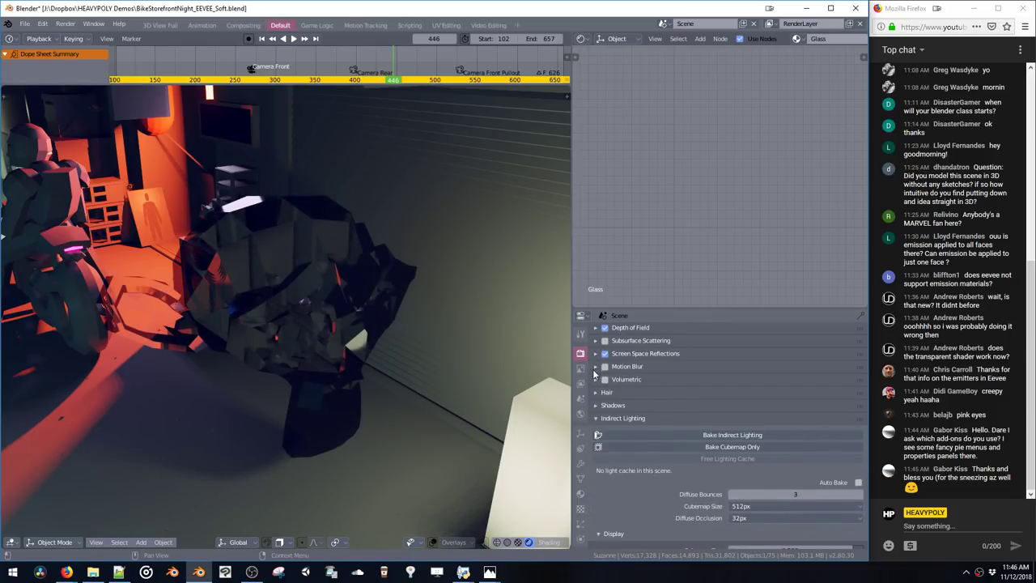
scroll(597, 364, "up", 3)
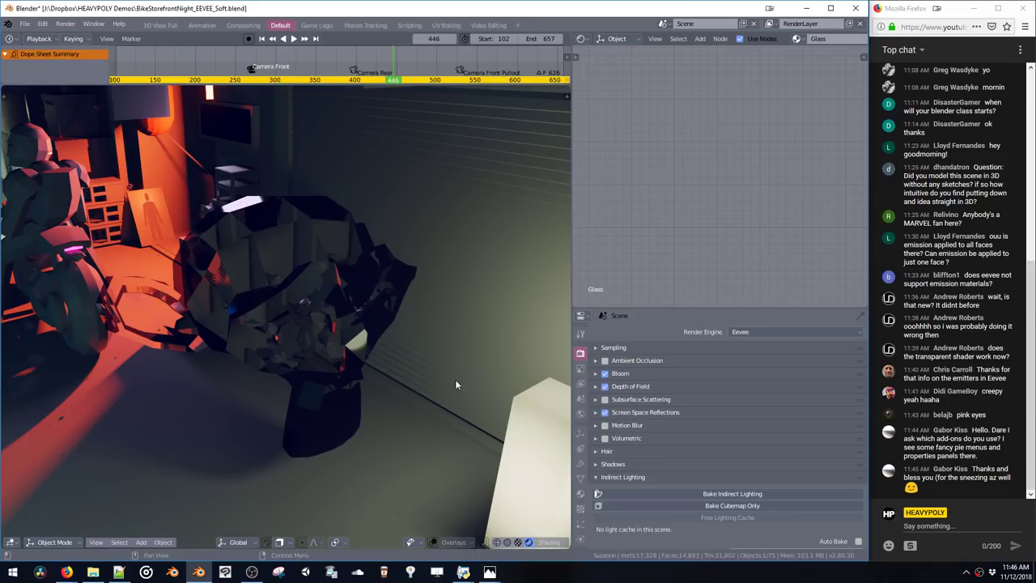
middle_click_drag(368, 362, 373, 330)
key("s")
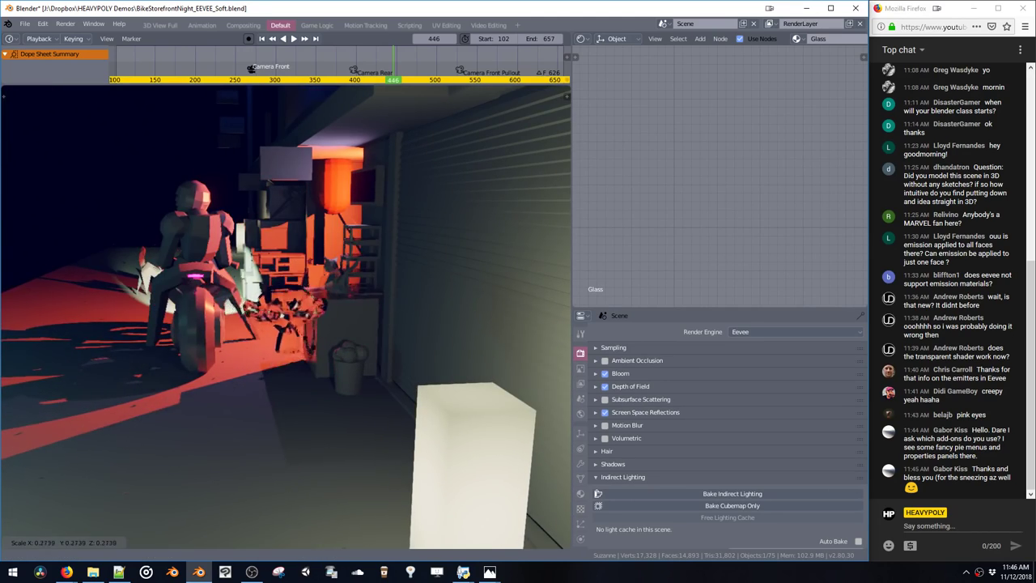
left_click(307, 338)
Add a level 3 subdivision to the monkey and shade it smooth
middle_click_drag(307, 339, 279, 303)
key("ctrl+3")
scroll(291, 287, "up", 5)
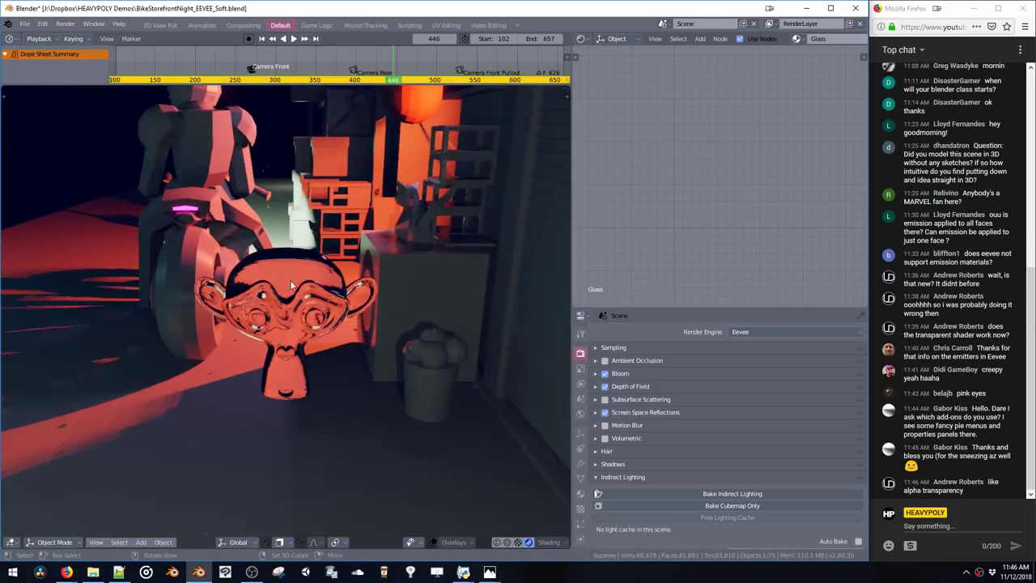
middle_click_drag(293, 352, 288, 318)
key("z")
left_click(302, 334)
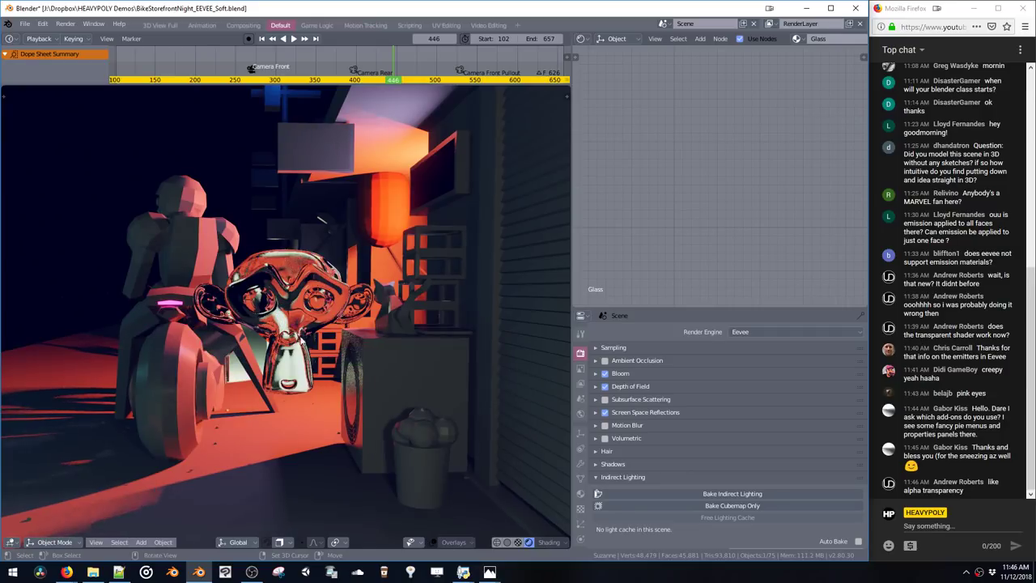
Move the monkey along the Y axis into the orange-lit area in front of the storefront, beside the motorcycle
key("g")
left_click(323, 327)
middle_click_drag(324, 327, 398, 371)
key("g")
key("y")
left_click(88, 162)
key("KP_Decimal")
middle_click_drag(88, 161, 316, 368)
key("g")
key("y")
left_click(175, 334)
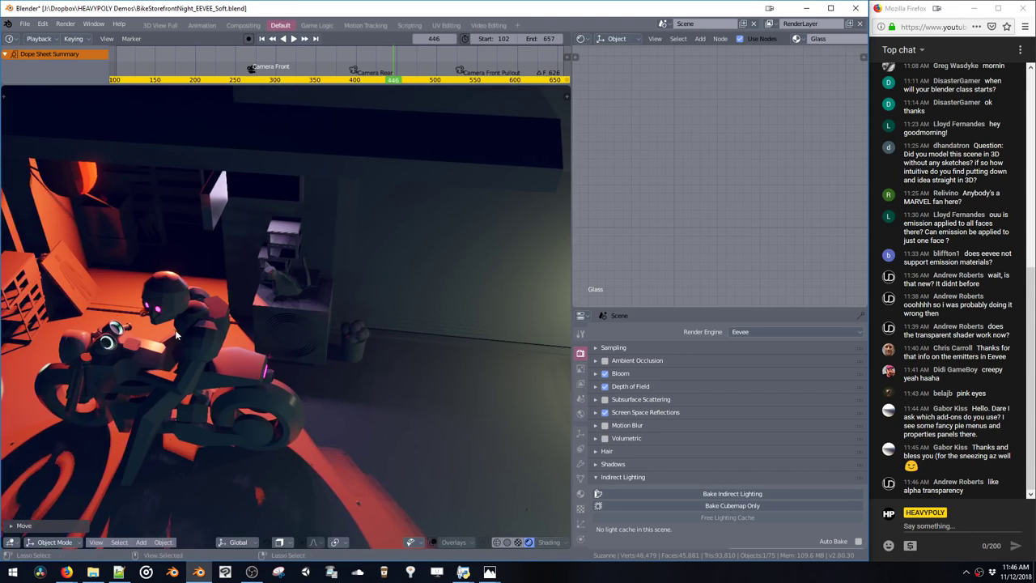
middle_click(176, 334)
middle_click_drag(175, 334, 426, 308)
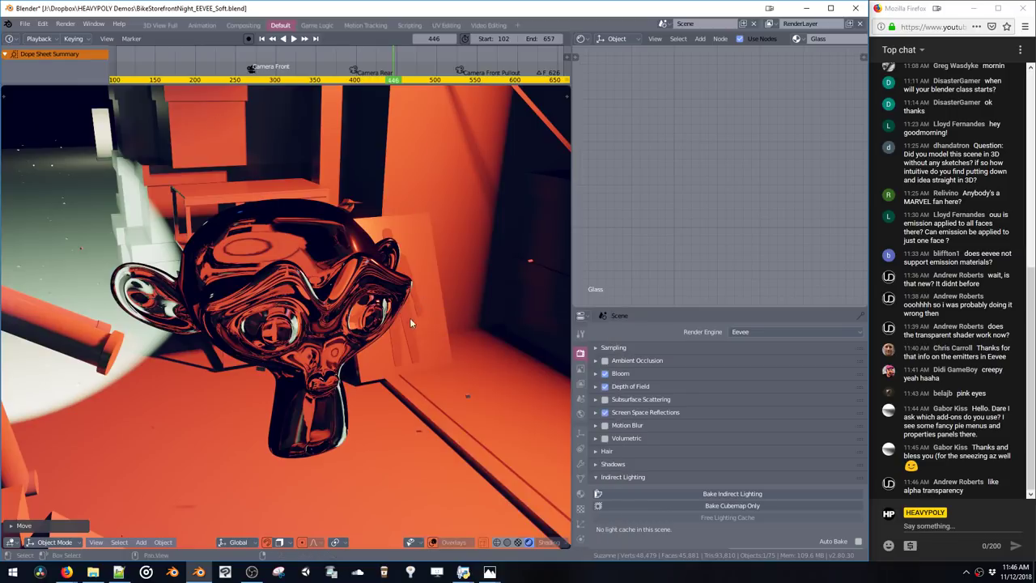
Raise the Glass material's roughness to 0.332
key("shift+v")
left_click_drag(575, 278, 696, 293)
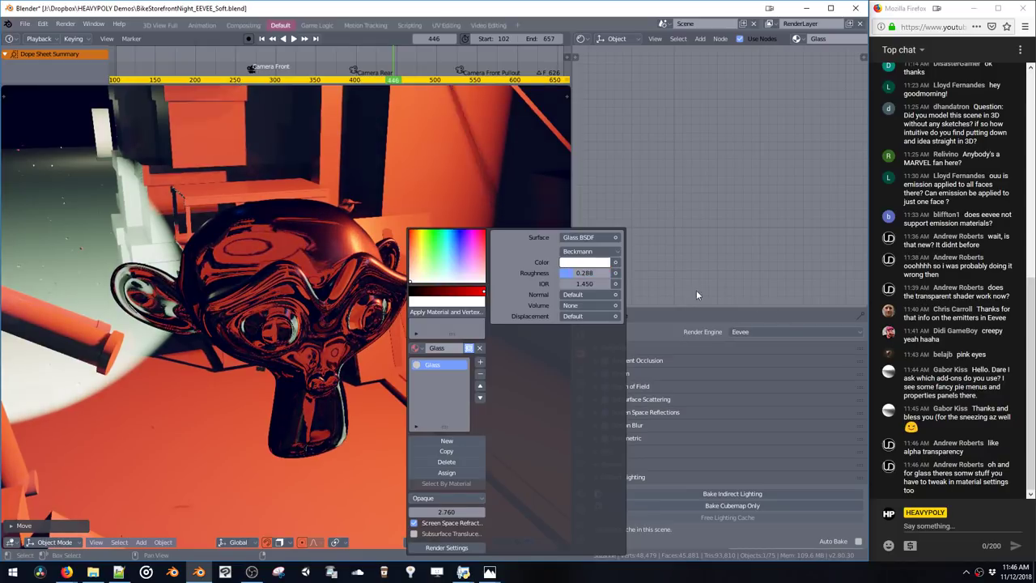
left_click_drag(573, 274, 679, 268)
left_click_drag(659, 274, 632, 273)
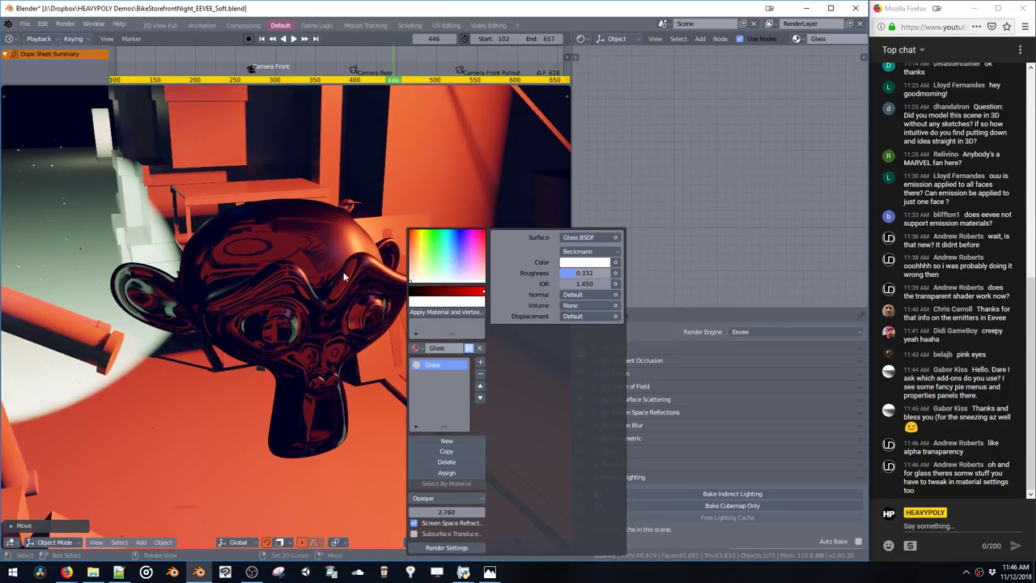
Move the monkey down the street to the spotlit ground beside the cat, fine-tuning its position along the X axis
middle_click_drag(324, 273, 293, 285)
key("g")
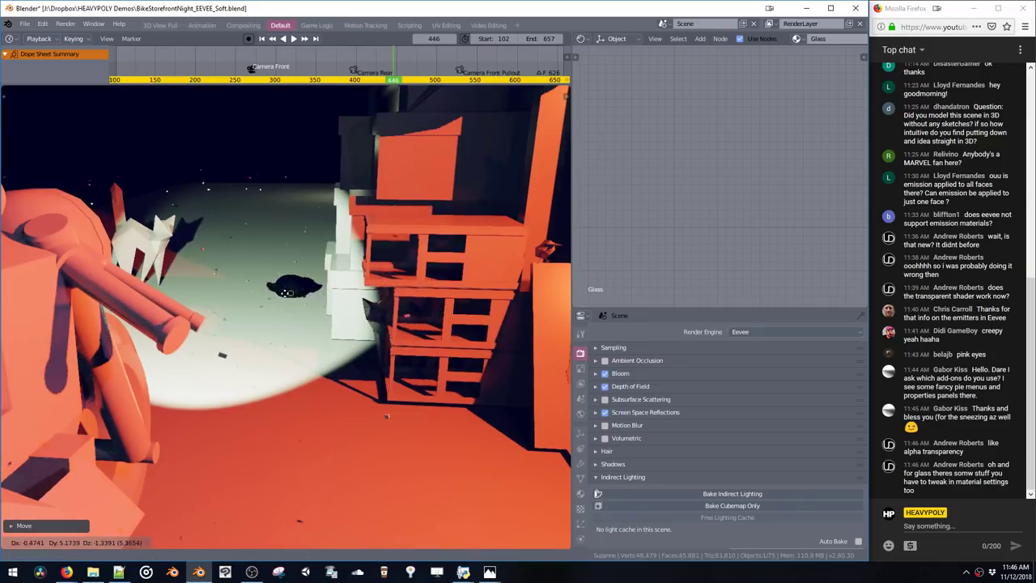
left_click(166, 233)
key("KP_Decimal")
middle_click_drag(177, 241, 282, 357)
key("g")
key("z")
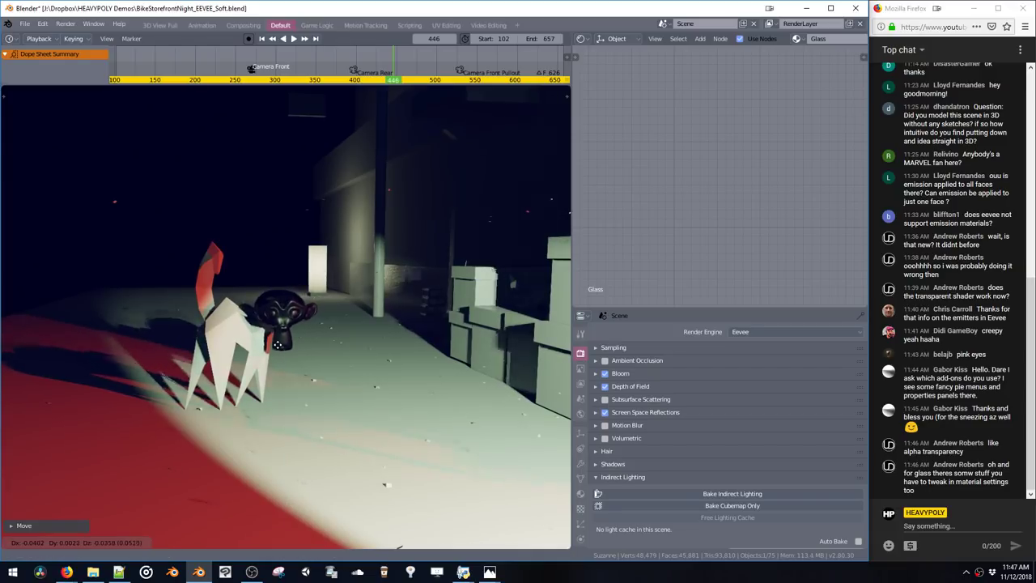
scroll(283, 348, "up", 6)
key("g")
key("x")
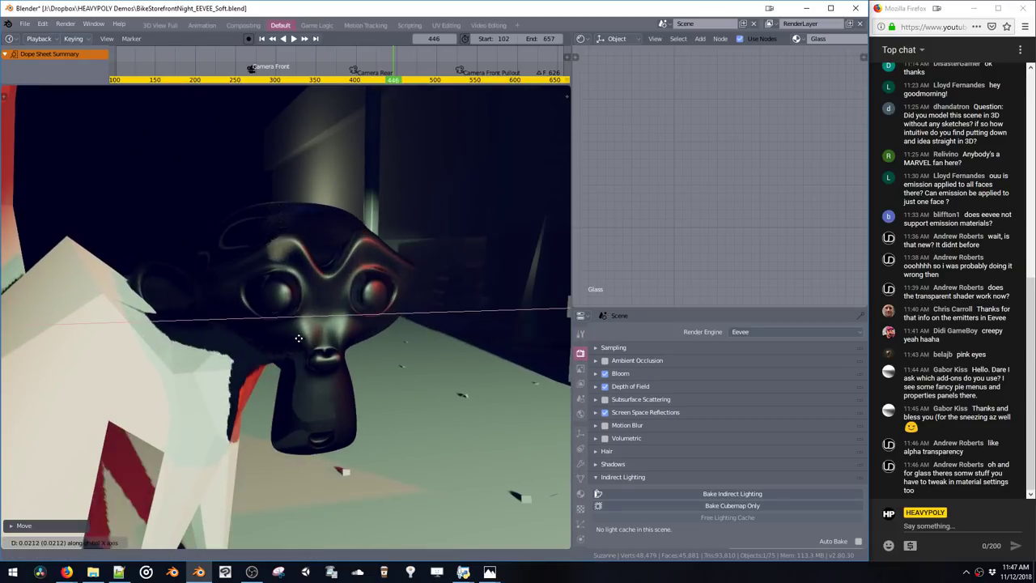
left_click(298, 332)
mouse_move(298, 331)
middle_mouse_down()
mouse_move(279, 351)
mouse_move(194, 376)
mouse_move(303, 336)
middle_mouse_up()
Set the Glass material's roughness to 0
key("shift+v")
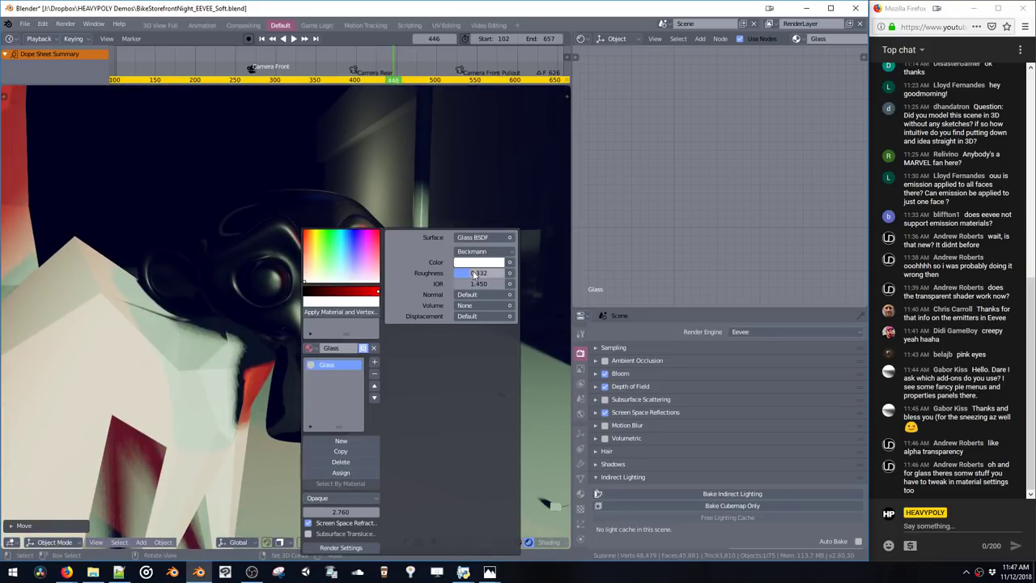
left_click_drag(475, 276, 458, 278)
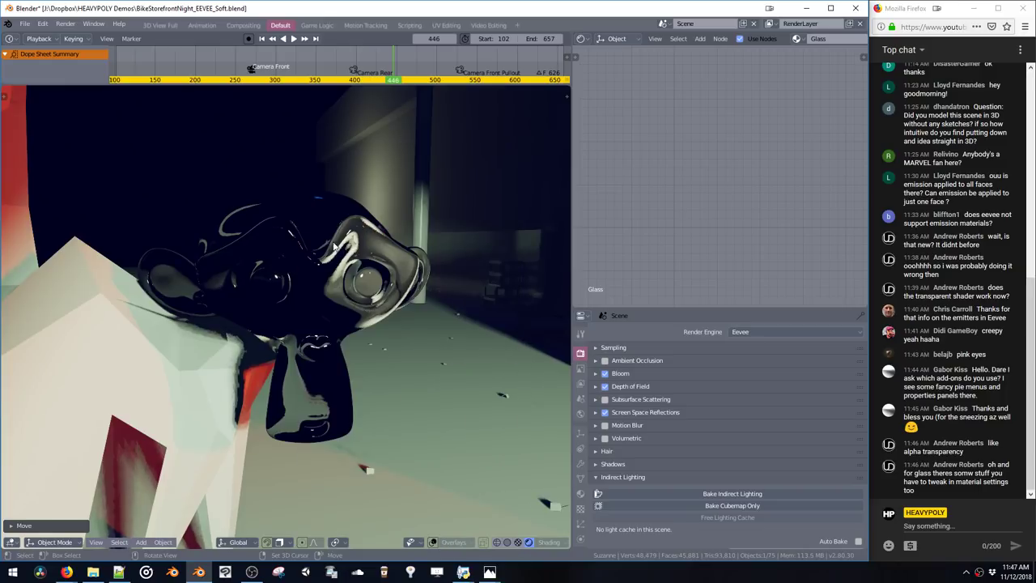
middle_click_drag(442, 278, 456, 250)
Adjust the Glass material's refraction depth and view the monkey against the motorcycle
key("v")
key("shift+m")
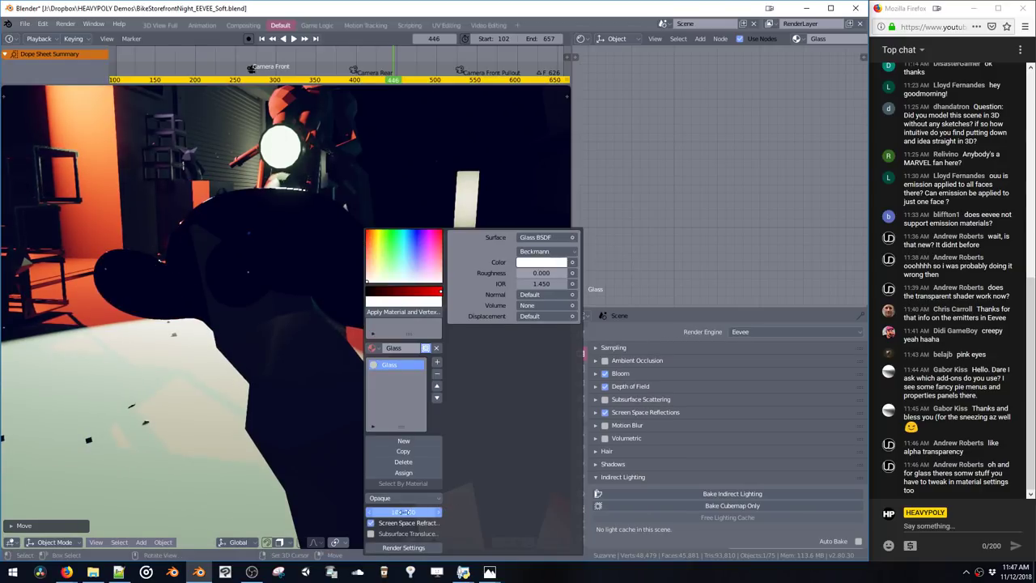
left_click_drag(403, 512, 321, 518)
mouse_move(291, 268)
middle_mouse_down()
mouse_move(350, 238)
mouse_move(402, 282)
mouse_move(500, 272)
mouse_move(400, 266)
mouse_move(338, 221)
mouse_move(324, 274)
mouse_move(350, 281)
mouse_move(275, 265)
middle_mouse_up()
Reposition the monkey next to the cat's body and adjust its height along the Z axis
key("g")
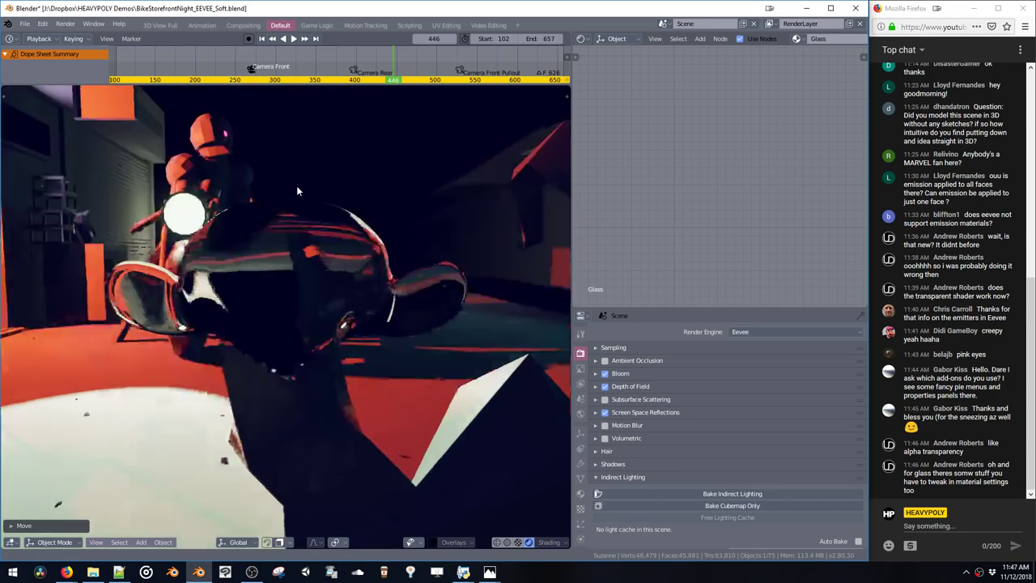
left_click(148, 210)
middle_click_drag(148, 210, 302, 320)
key("g")
key("y")
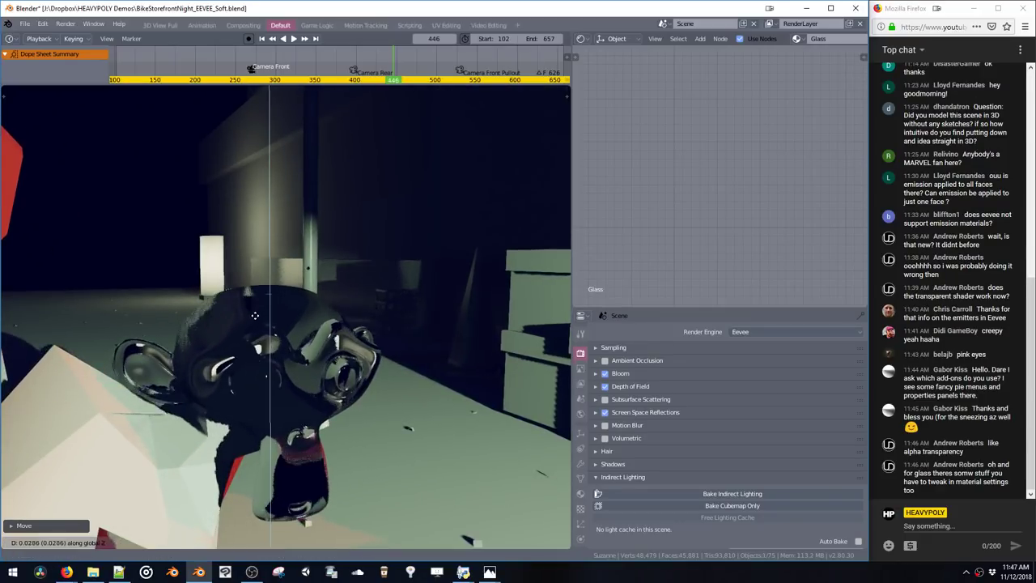
left_click(274, 261)
Close the material settings without changes and show the viewport's light, camera and extras overlays
middle_click_drag(273, 260, 187, 357, "ctrl")
left_click(216, 358)
key("ctrl+space")
left_click(205, 354)
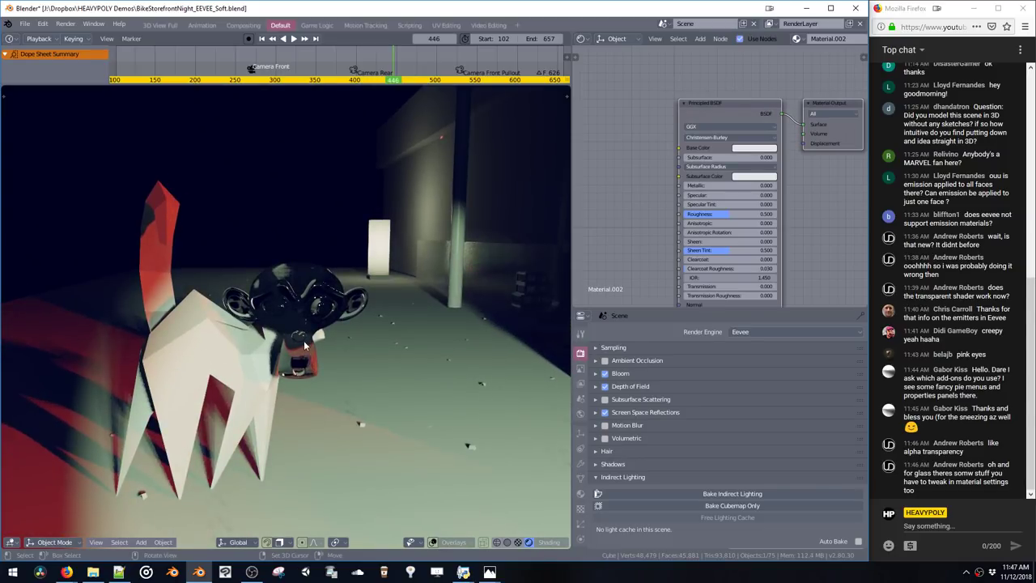
key("shift+v")
key("Escape")
key("z")
left_click(330, 282)
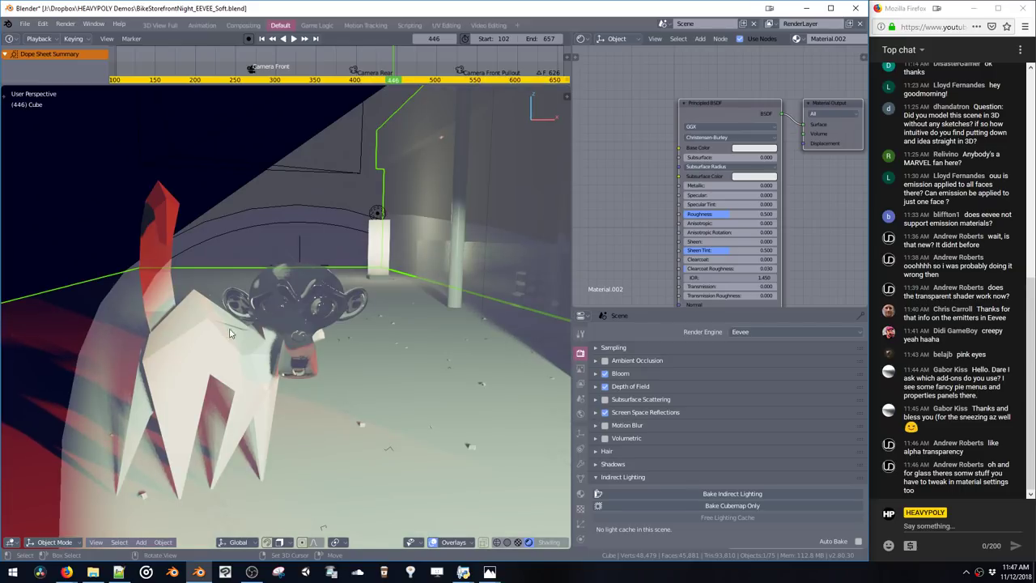
Enter Edit Mode on the cat's mesh and select all of the cat's faces
middle_click_drag(229, 333, 274, 319)
left_click(187, 370)
middle_click_drag(191, 366, 162, 256)
middle_click_drag(171, 213, 153, 203)
left_click(142, 227)
left_click(201, 204)
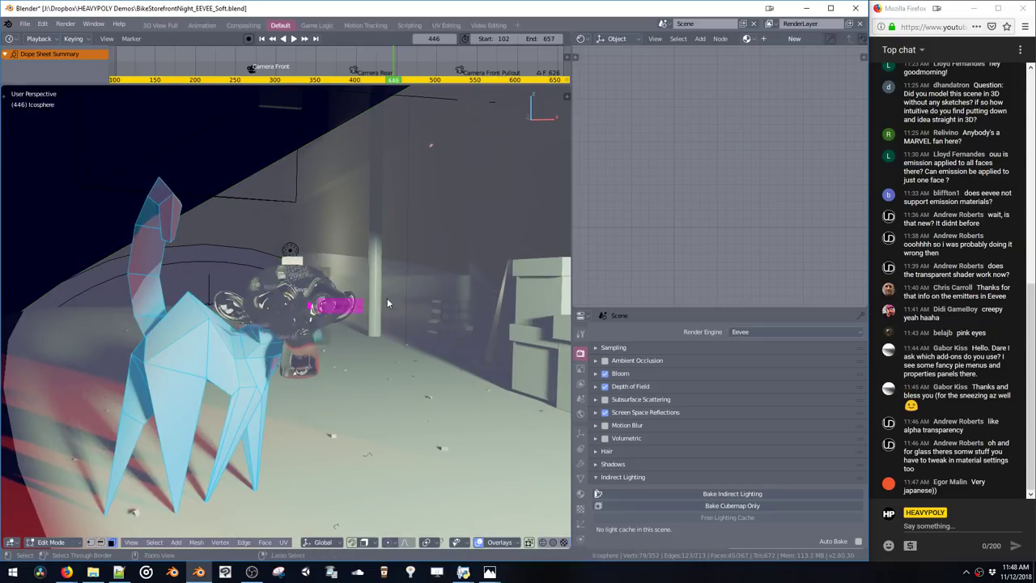
Assign the existing Glass material to the cat's mesh
key("shift+v")
left_click(415, 409)
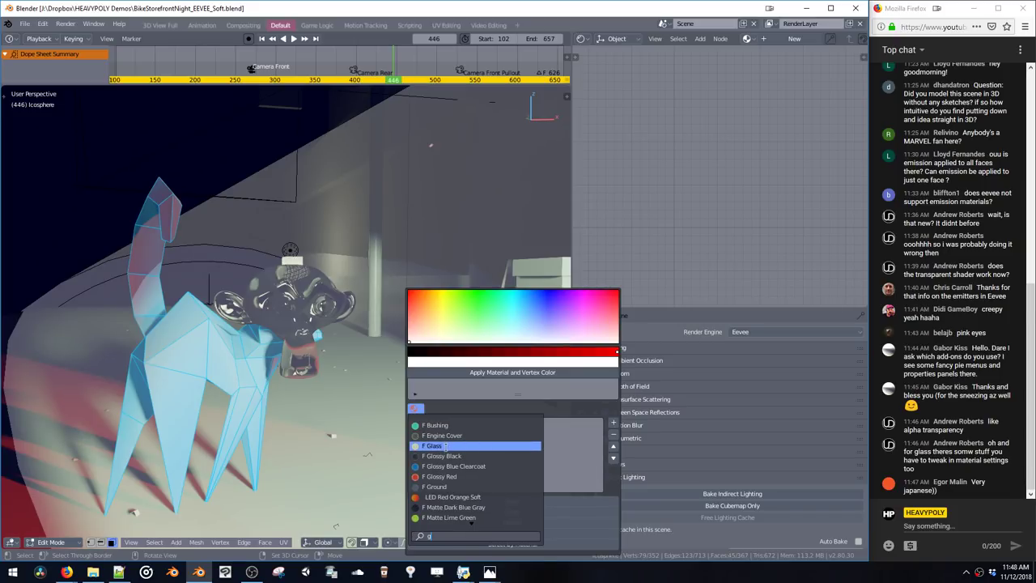
key("Return")
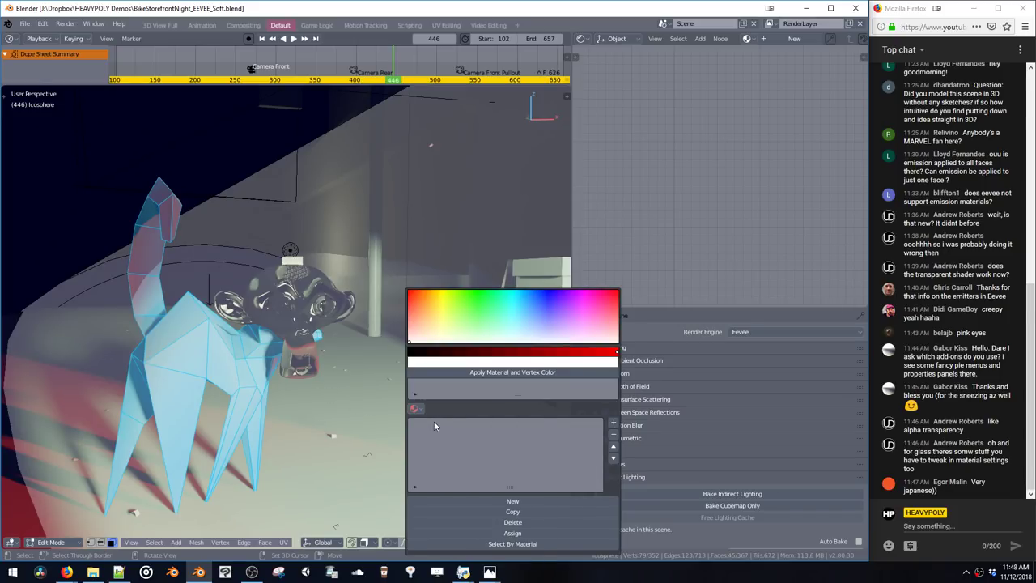
left_click(415, 409)
left_click(440, 486)
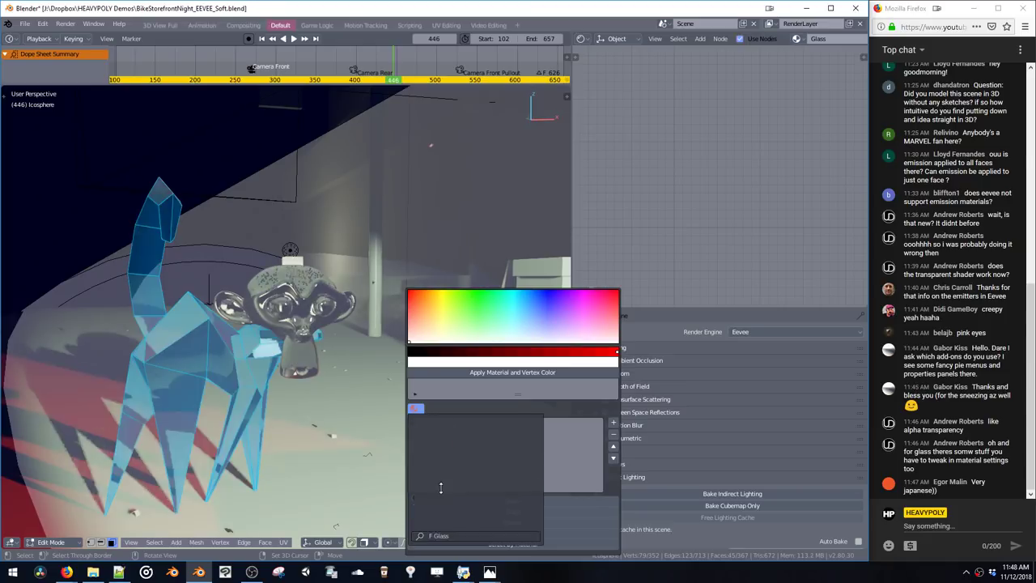
Return to Object Mode, deselect everything and view the glass cat with the motorcycle behind it
key("Tab")
middle_click_drag(335, 373, 365, 339)
key("a")
key("a")
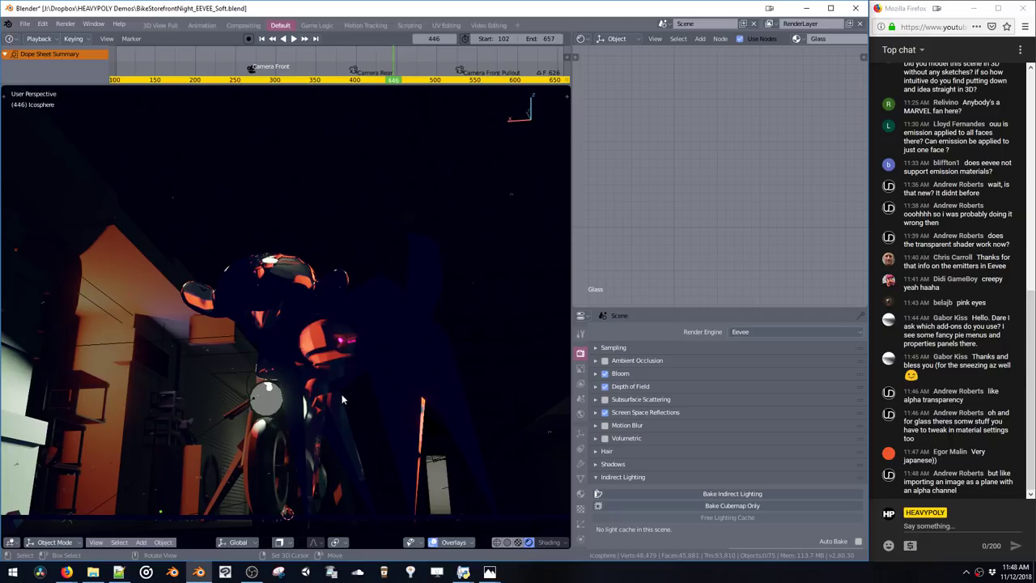
mouse_move(343, 399)
middle_mouse_down()
mouse_move(352, 390)
mouse_move(355, 400)
middle_mouse_up()
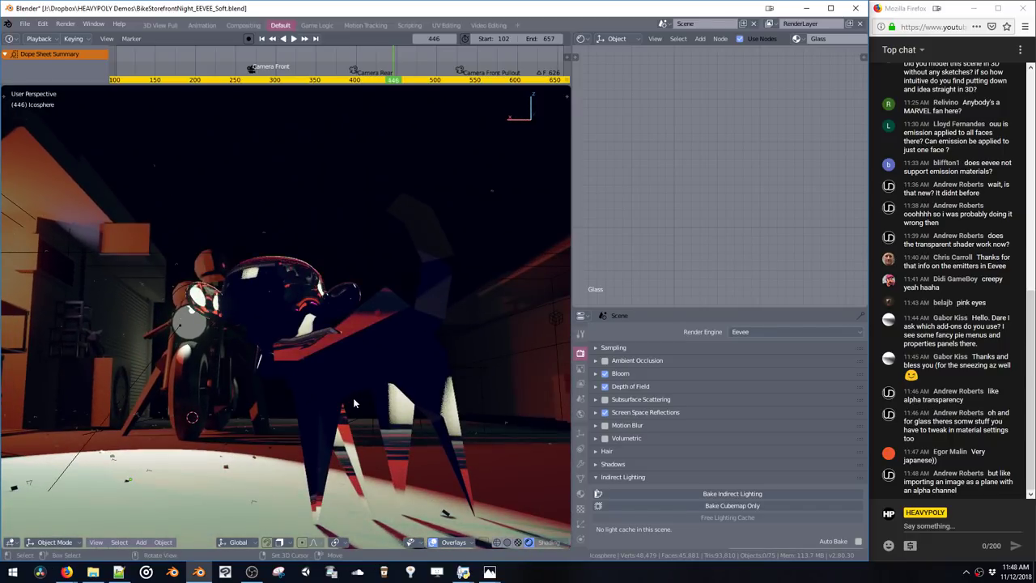
Switch to the camera view, play the animation and hide the overlays with Clean Mode
key("grave")
left_click(344, 465)
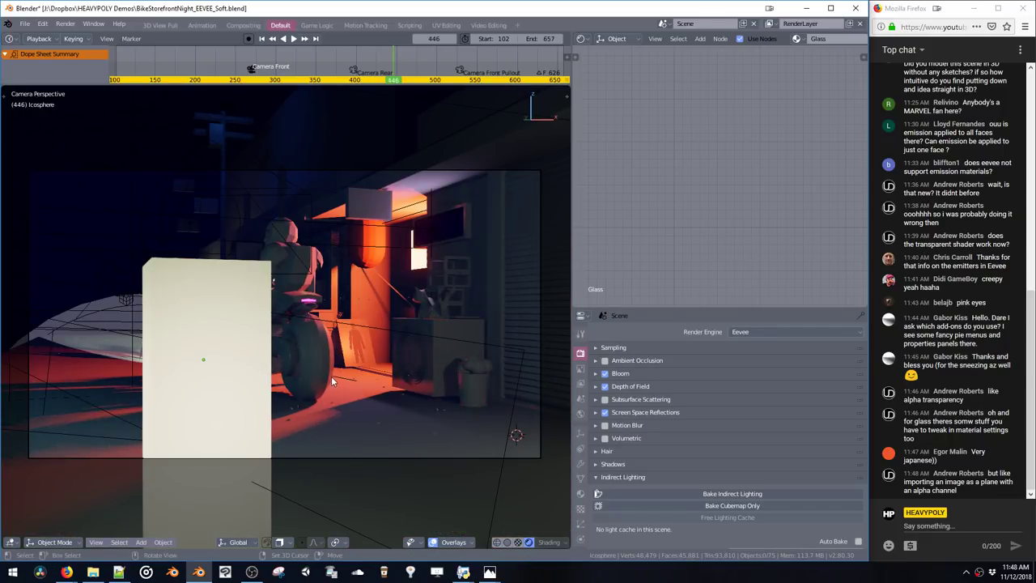
key("space")
key("z")
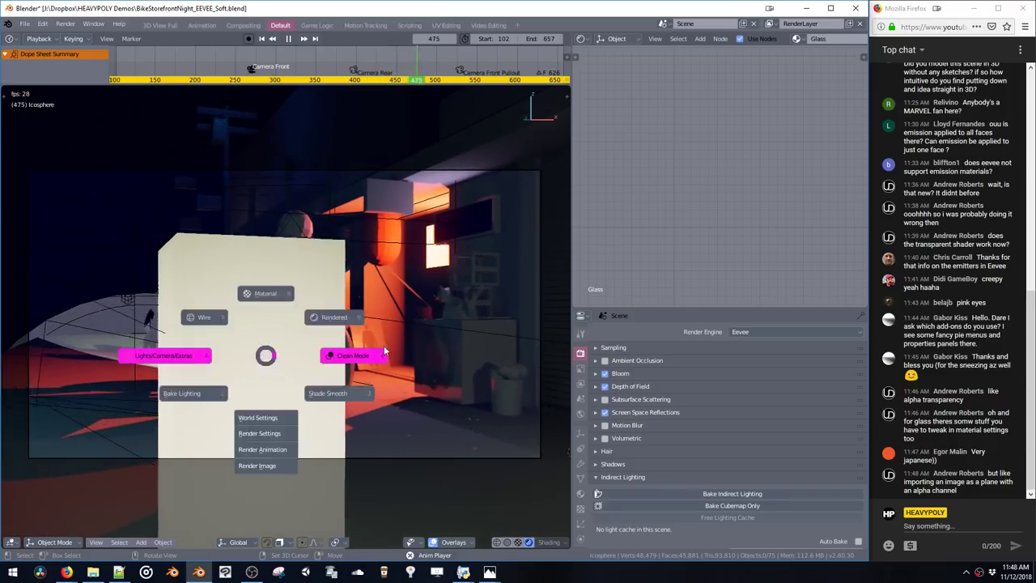
left_click(357, 348)
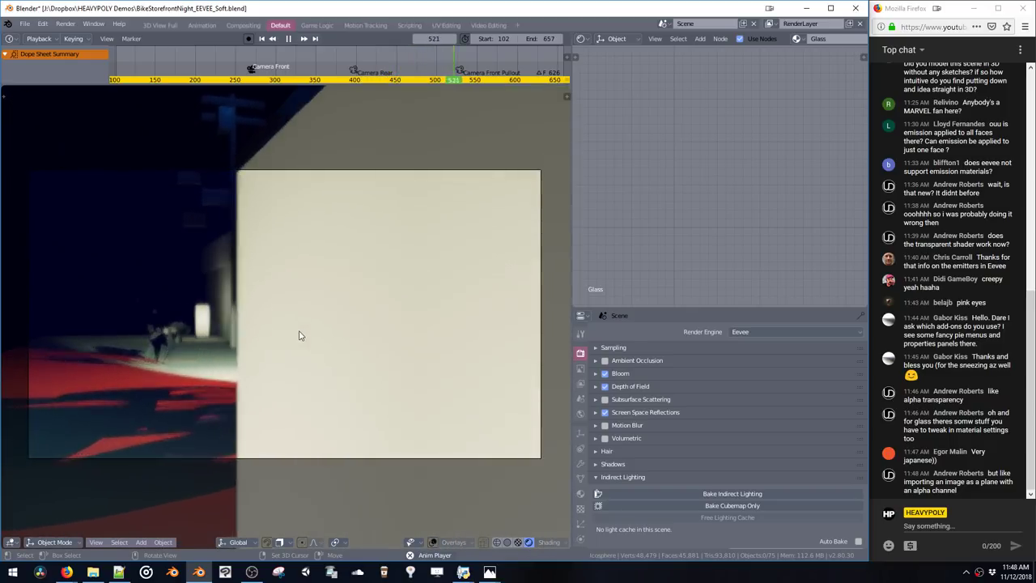
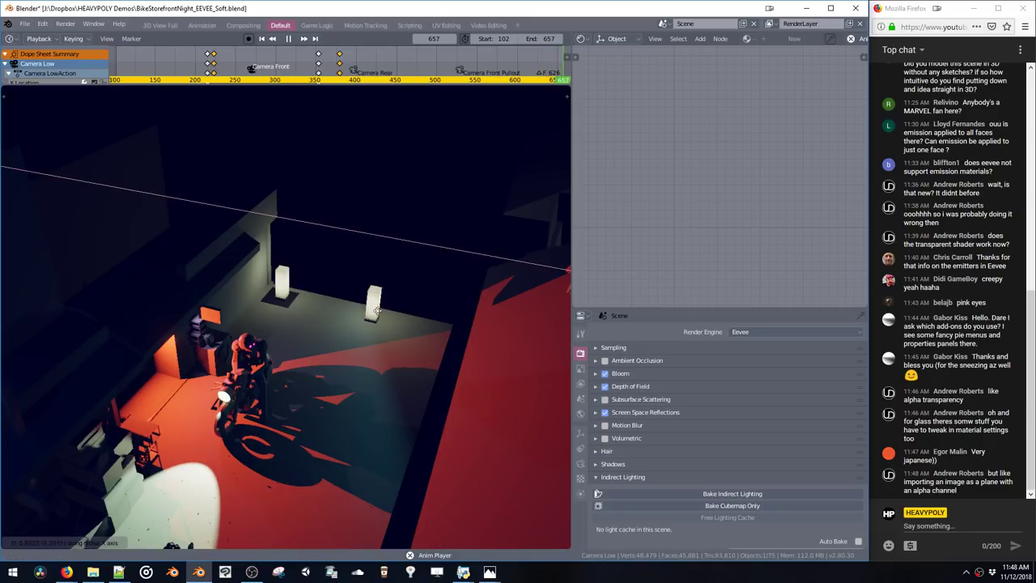
Show the overlays and move the outer box light away from the end of the storefront floor
key("shift+space")
key("ctrl+space")
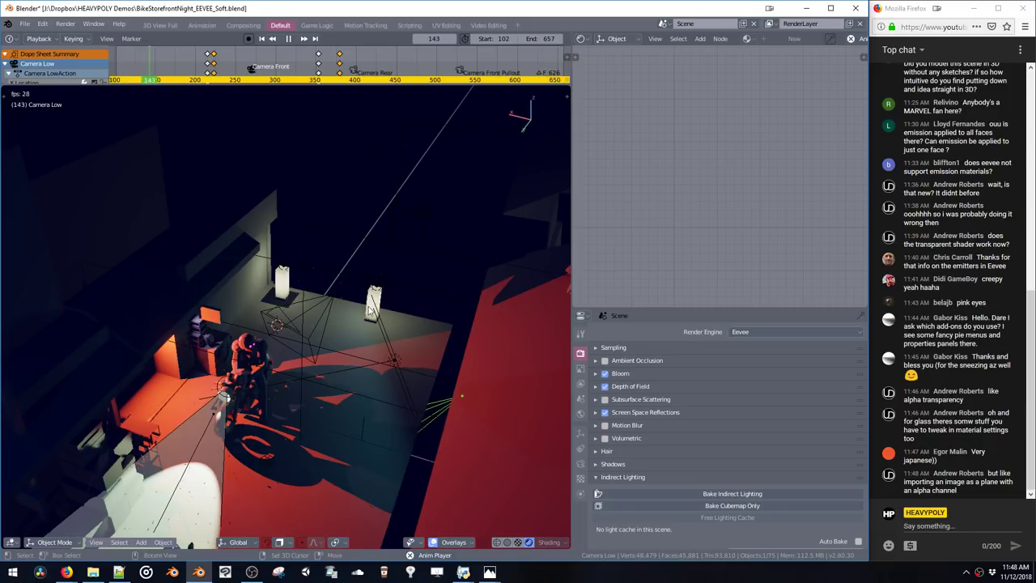
key("g")
key("x")
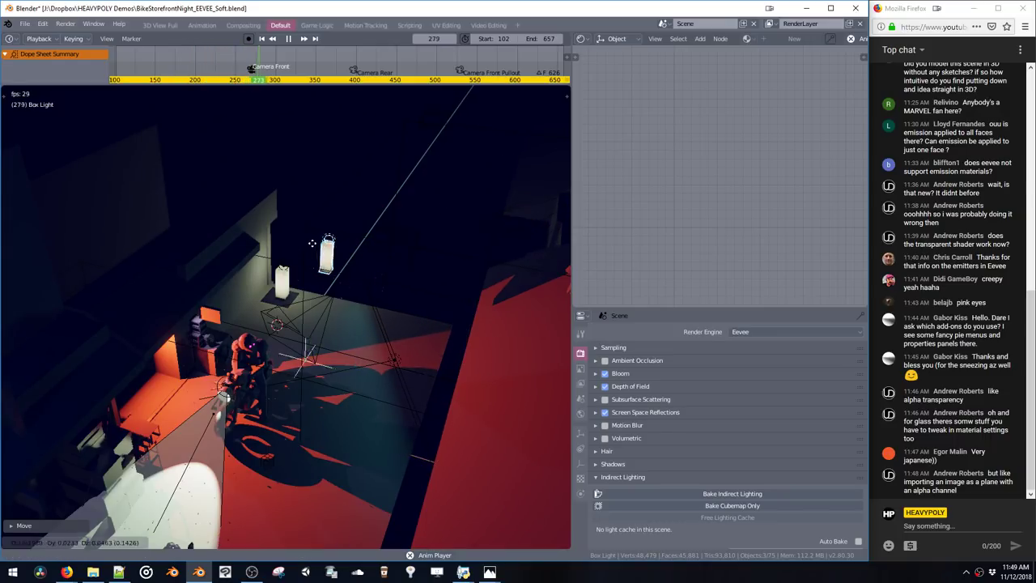
left_click(345, 348)
Edit the storefront mesh and extend its floor by moving the end edge outward along Y, well past the outer box light
left_click(348, 328)
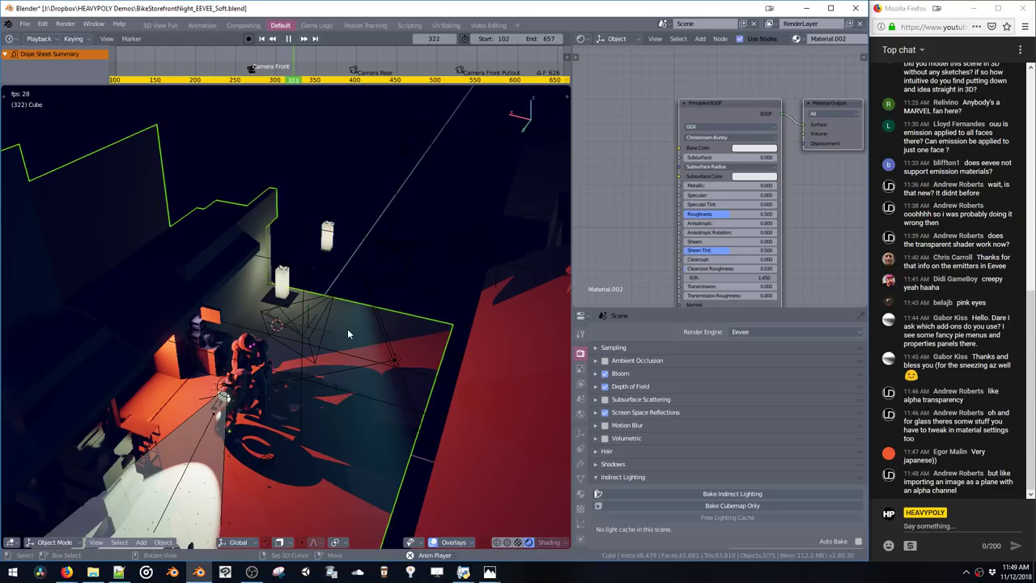
key("Tab")
key("g")
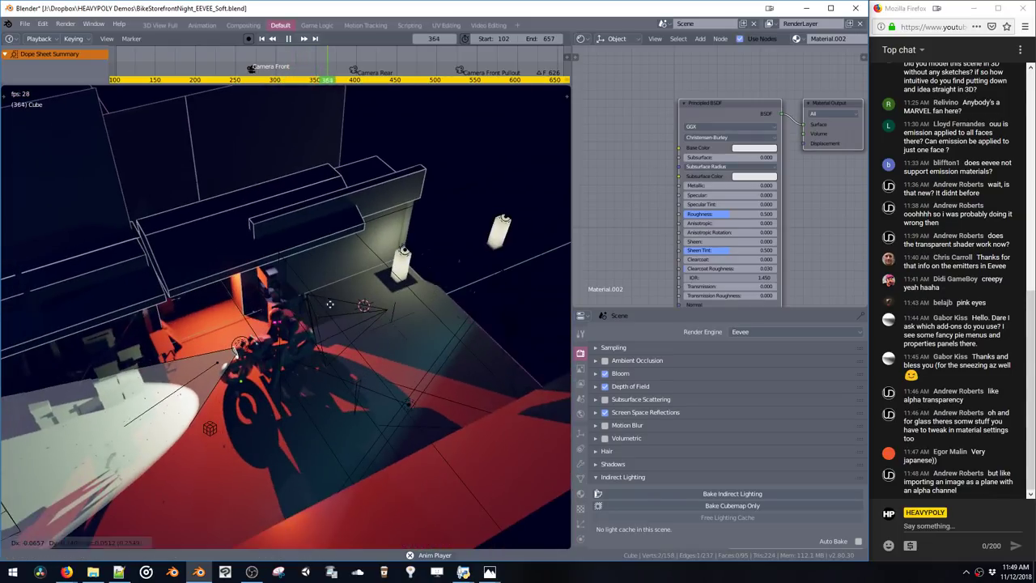
left_click(410, 275)
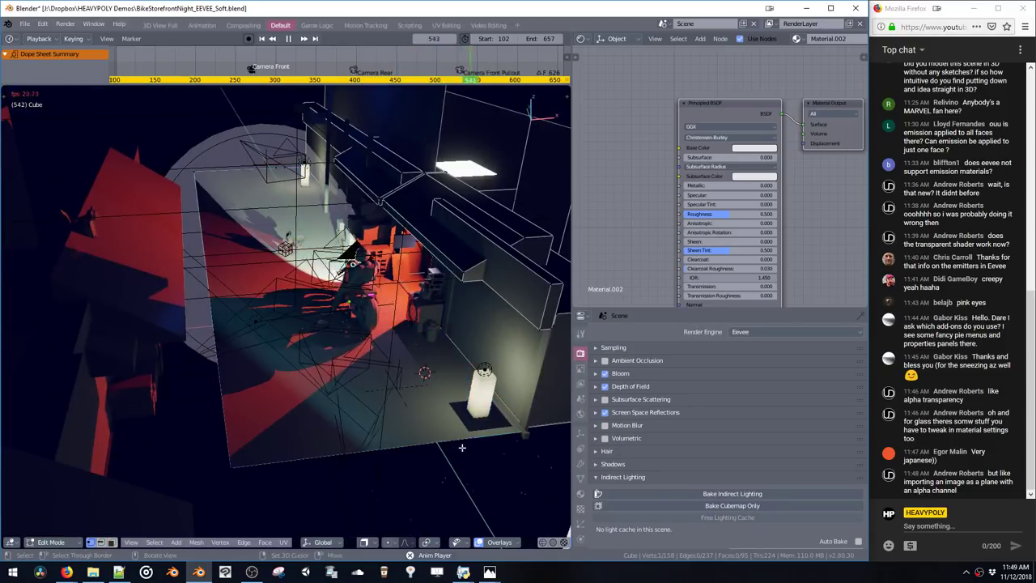
key("Tab")
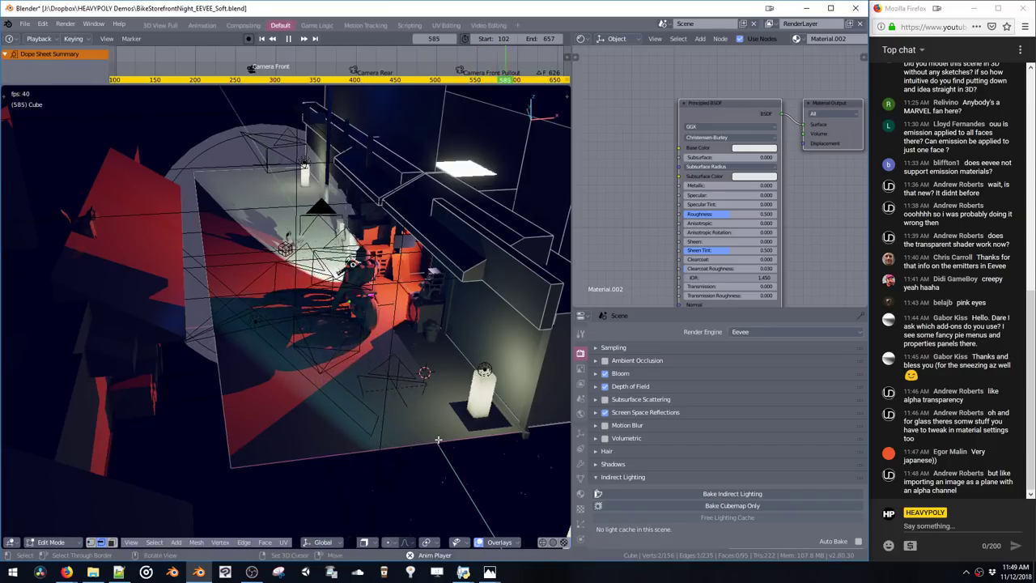
middle_click_drag(438, 439, 479, 448)
key("g")
key("y")
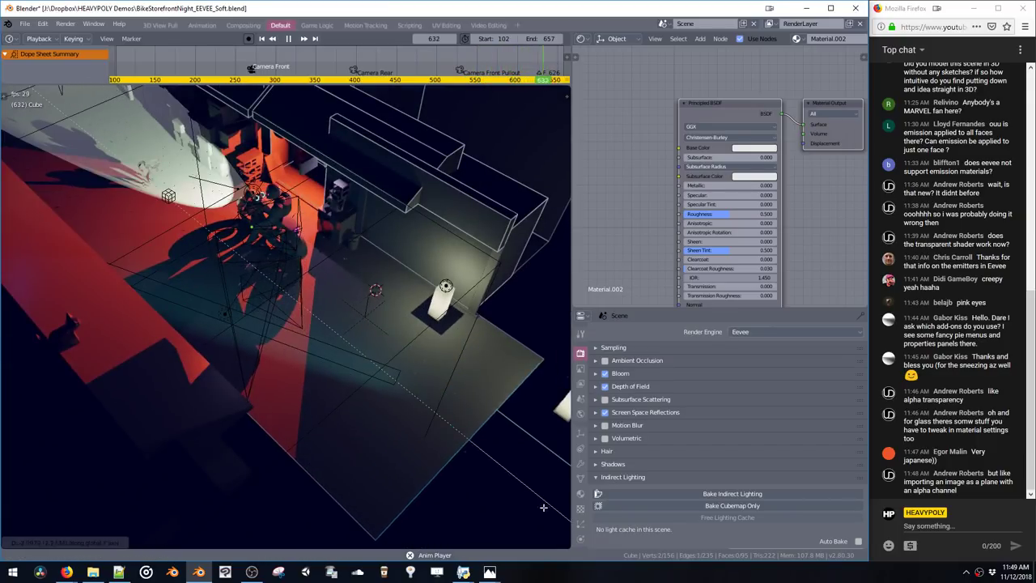
left_click(543, 507)
mouse_move(393, 380)
middle_mouse_down("shift")
mouse_move(348, 324)
mouse_move(384, 365)
middle_mouse_up("shift")
key("g")
key("y")
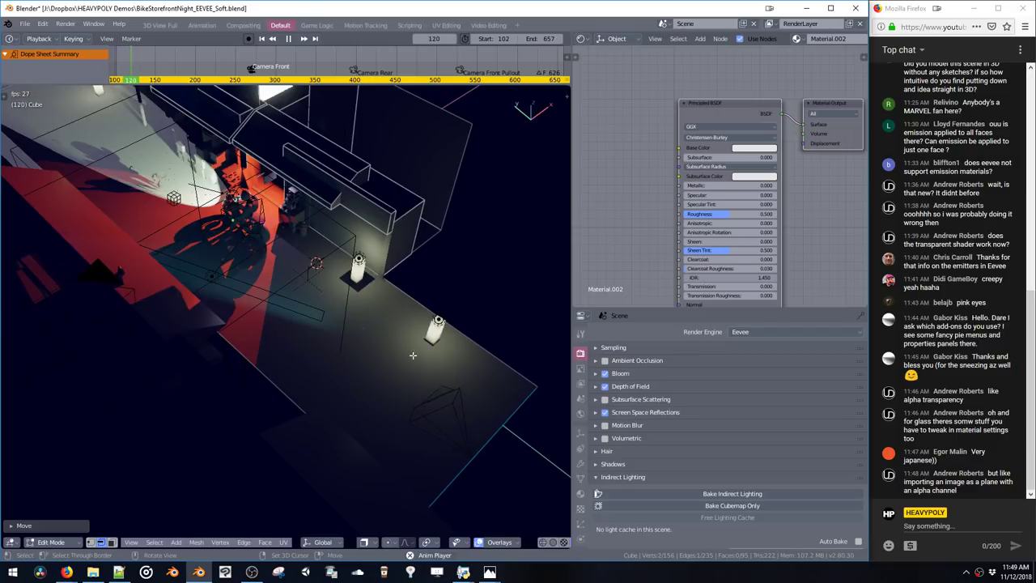
Duplicate the lower wall block and an awning slab along Y onto the extended end of the storefront
left_click(393, 249)
key("e")
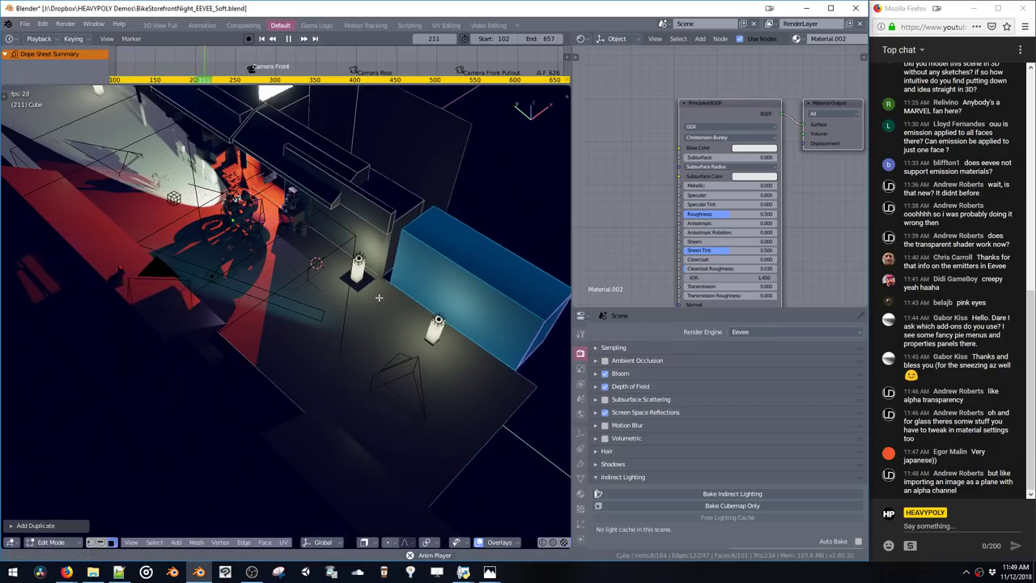
middle_click_drag(378, 297, 376, 358, "shift")
double_click(351, 236)
key("shift+d")
key("y")
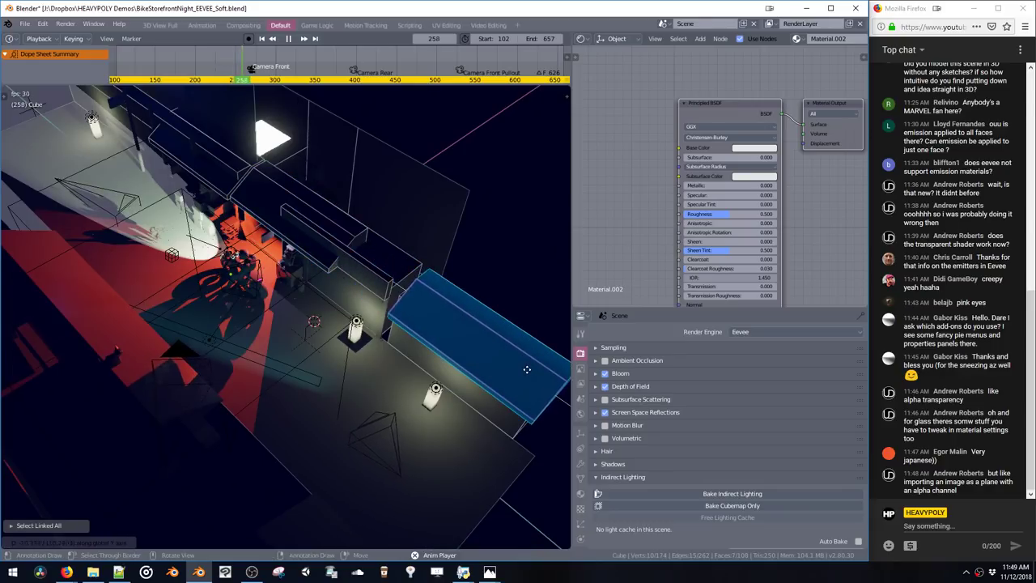
Duplicate the awning slab along Y to the opposite end of the storefront and scale it down
key("shift+d")
key("y")
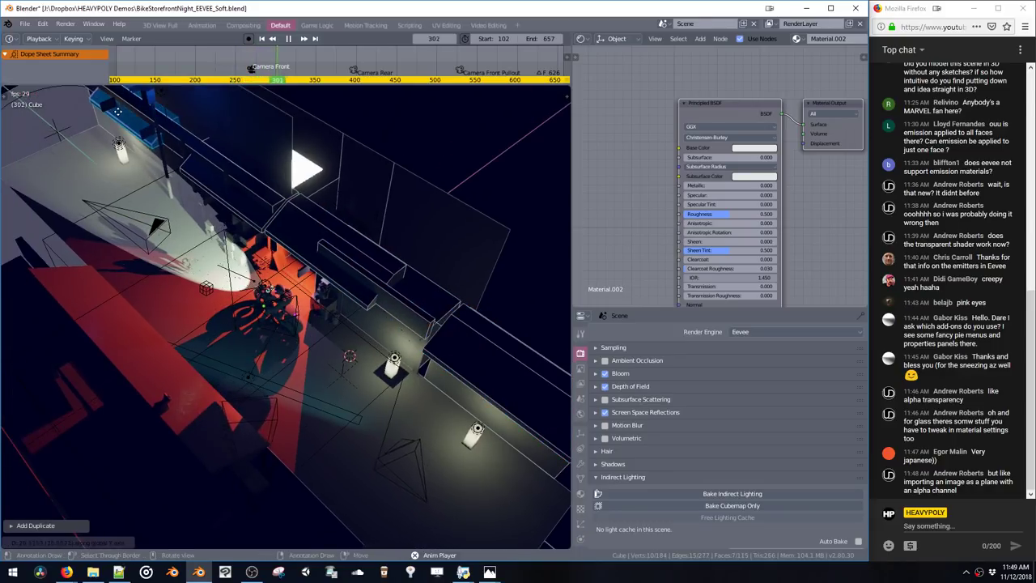
key("s")
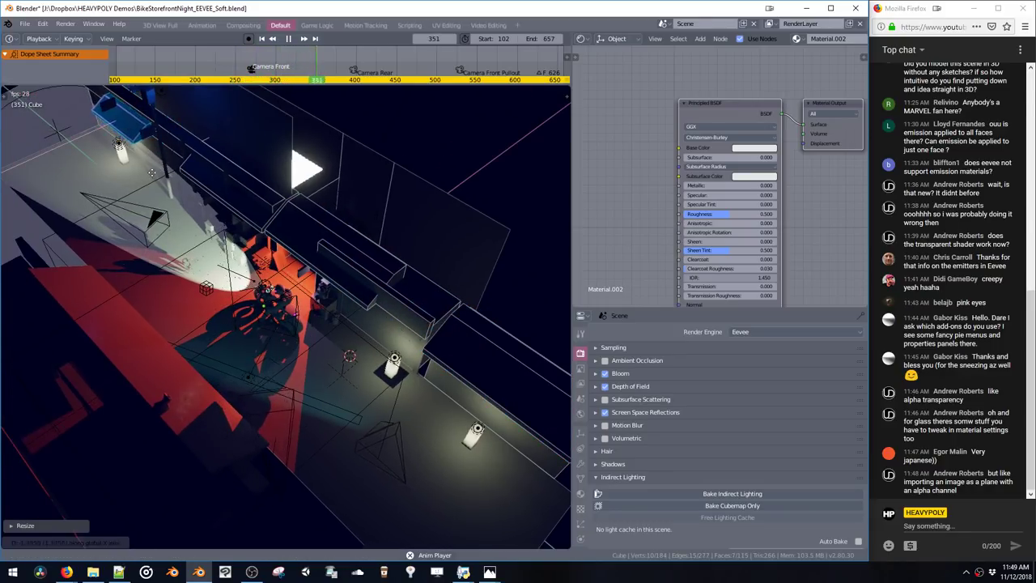
left_click(152, 173)
Adjust the small awning's height and proportions and set it against the wall above the far box light
key("g")
key("z")
key("s")
key("x")
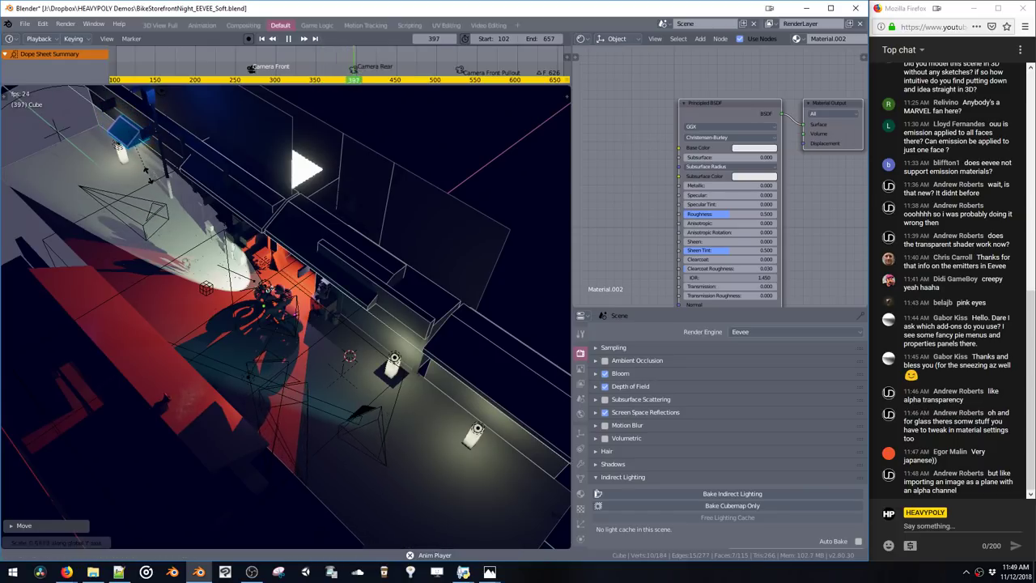
left_click(56, 130)
middle_click_drag(57, 130, 6, 150)
key("s")
key("x")
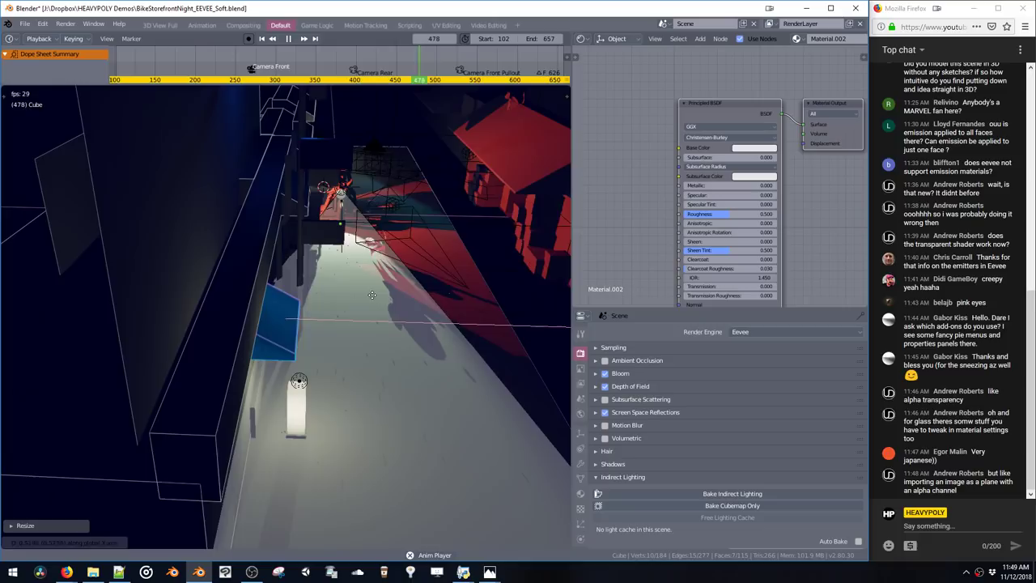
left_click(371, 294)
Shift the small awning along Y beside the box light and duplicate it along the same wall
middle_click_drag(371, 295, 270, 291)
key("g")
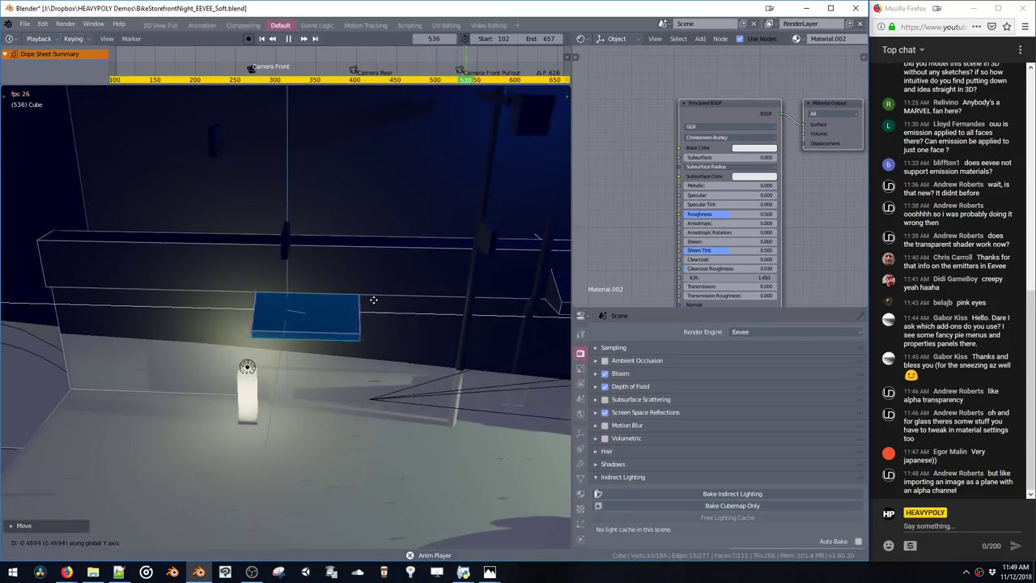
key("y")
key("shift+d")
key("y")
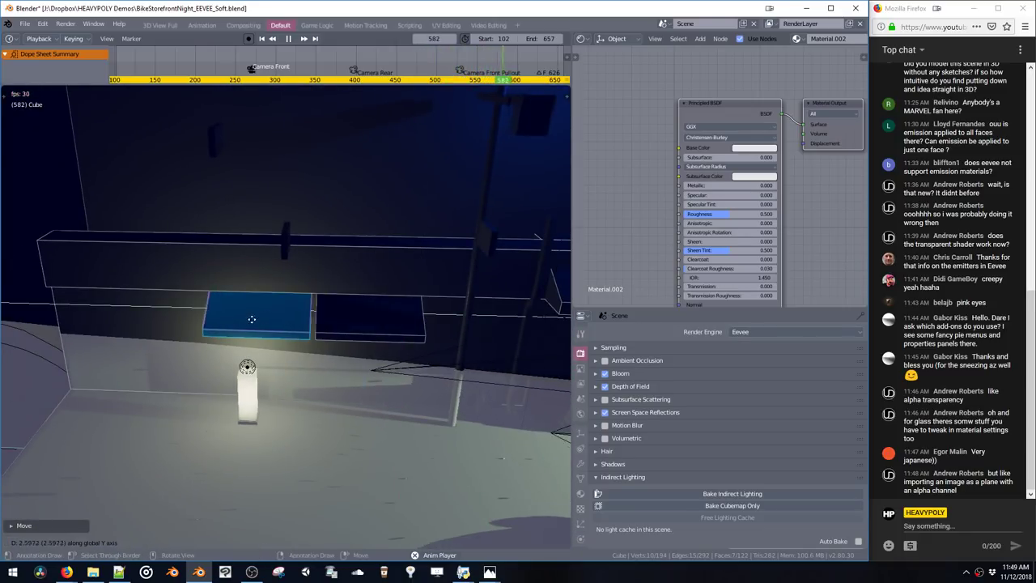
middle_click_drag(282, 264, 215, 251, "shift")
Replace the node area with the Image Editor and zoom the alley reference photo in on the awning brackets
key("ctrl+alt+shift+space")
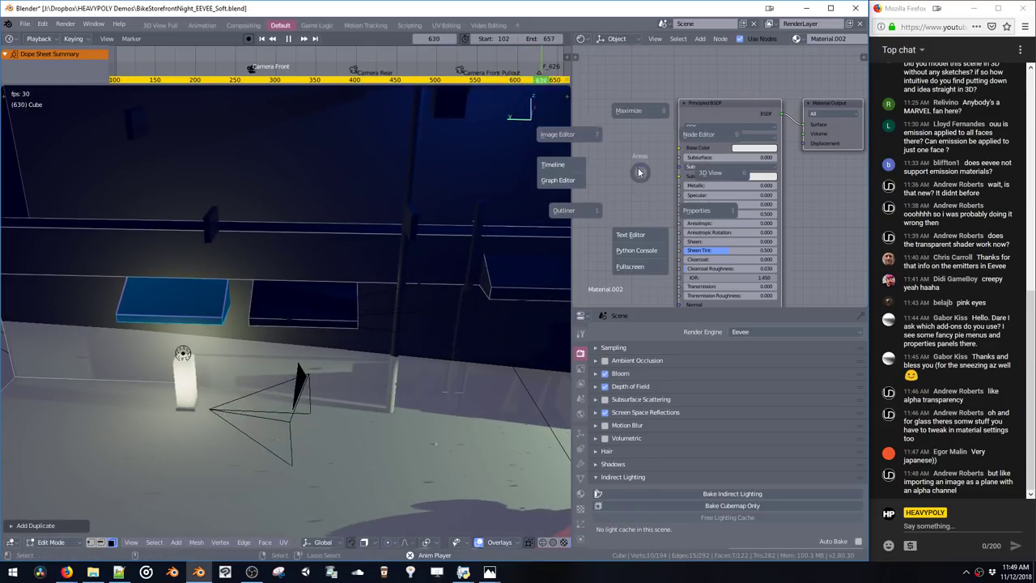
left_click(571, 142)
key("Home")
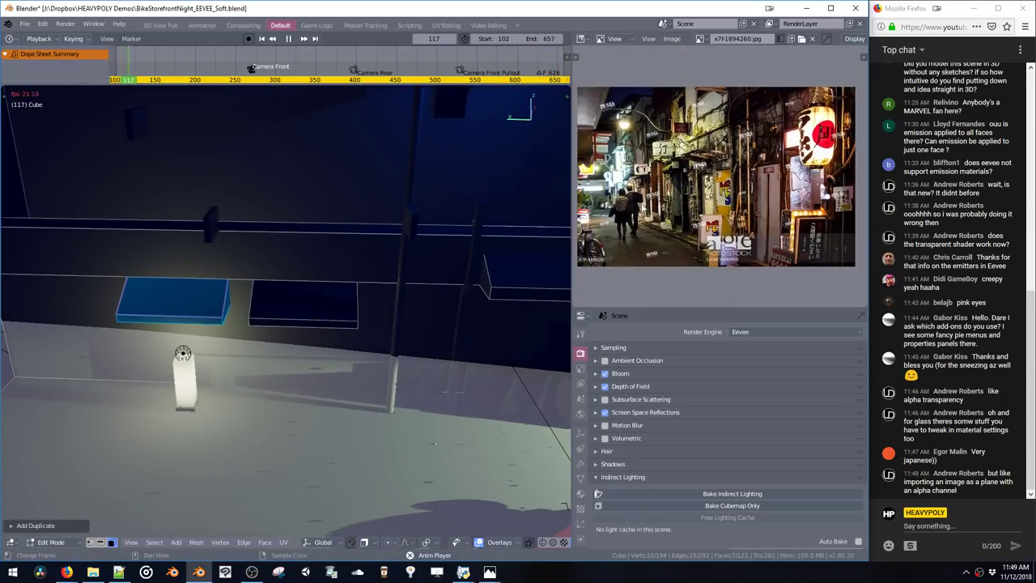
scroll(702, 166, "up", 4)
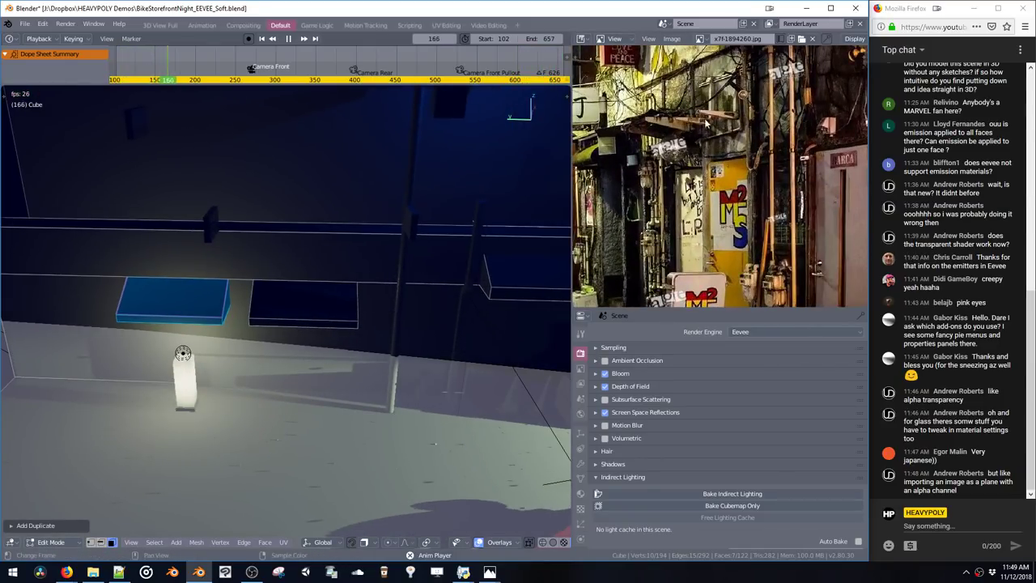
scroll(717, 141, "up", 3)
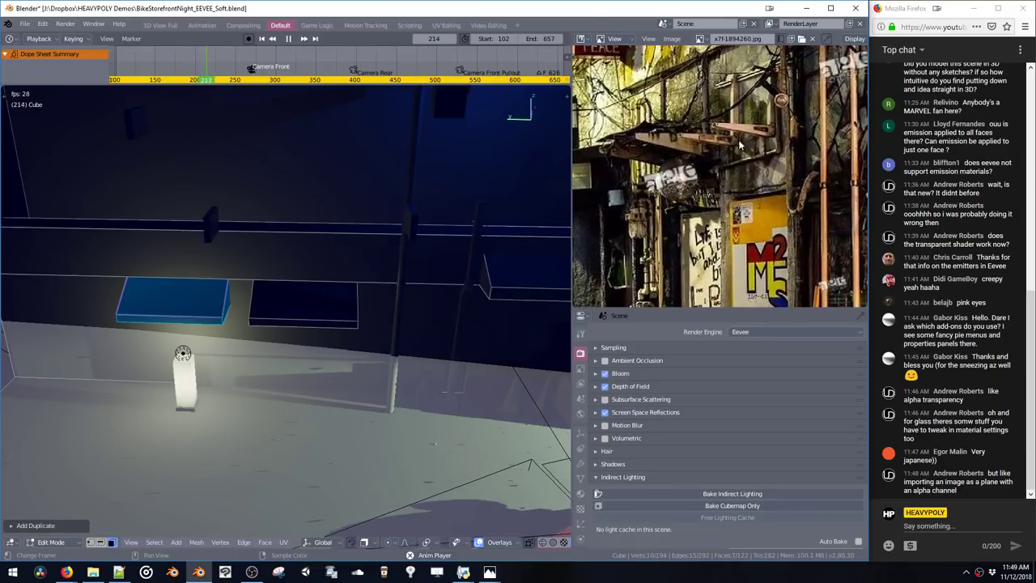
Rotate the third awning copy 90 degrees with the Front option and reposition it along the wall
middle_click_drag(397, 296, 440, 314)
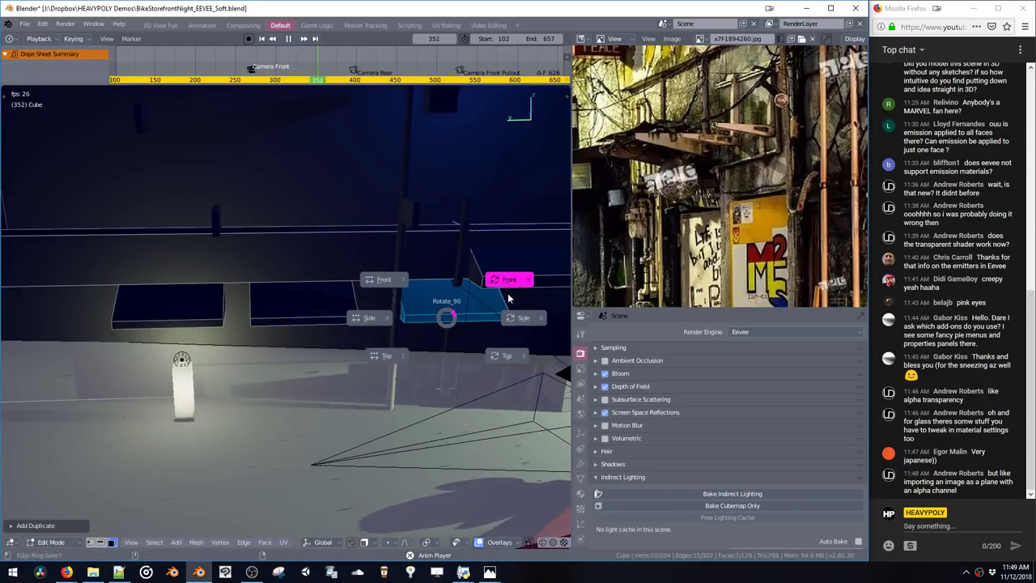
left_click(508, 298)
left_click(556, 309)
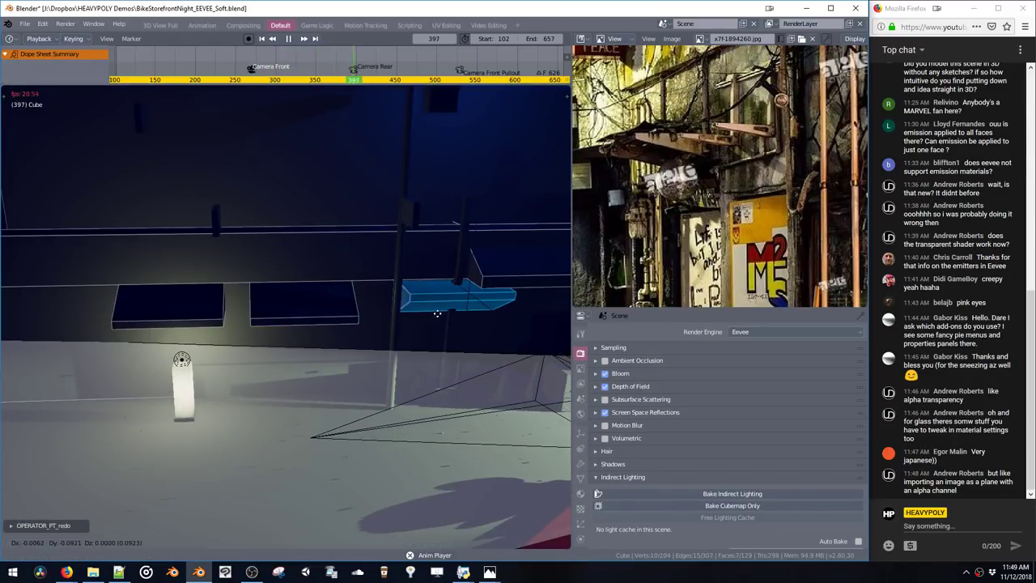
left_click(72, 328)
Scale the rotated copy very thin along Y and flatten it along Z to form a bracket arm
middle_click_drag(275, 306, 339, 324)
key("KP_Decimal")
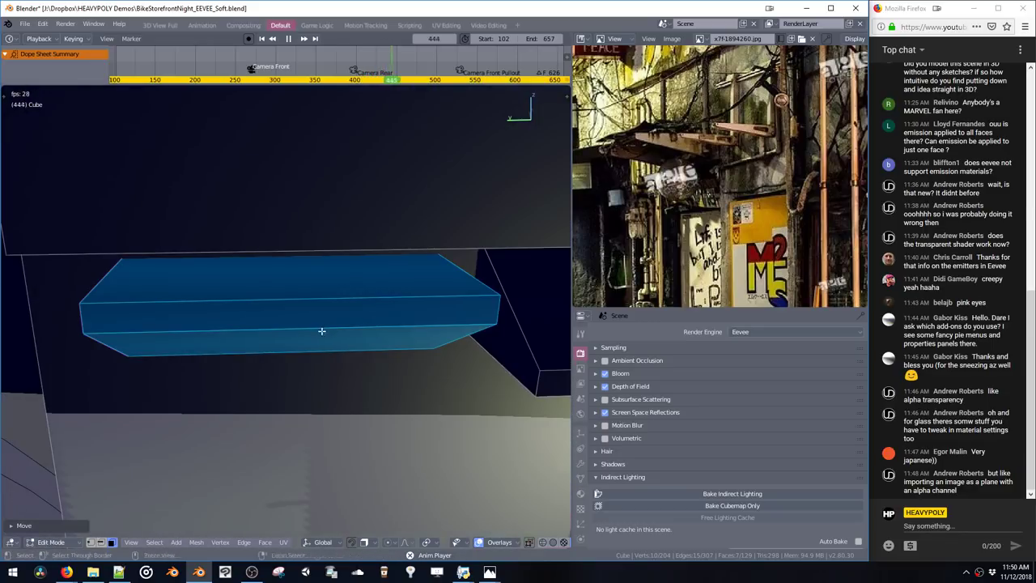
key("s")
key("y")
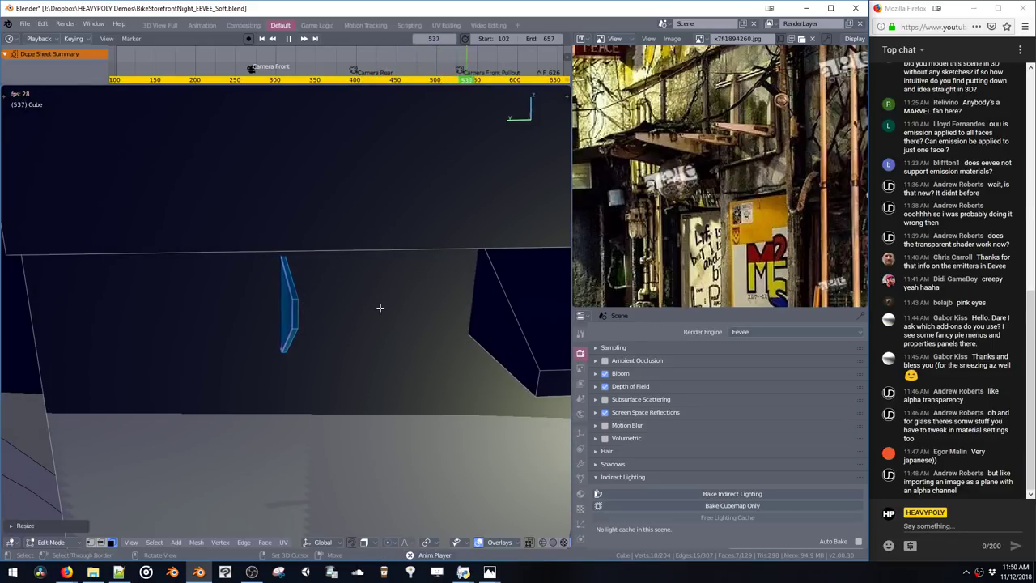
middle_click_drag(380, 307, 333, 302)
key("s")
key("z")
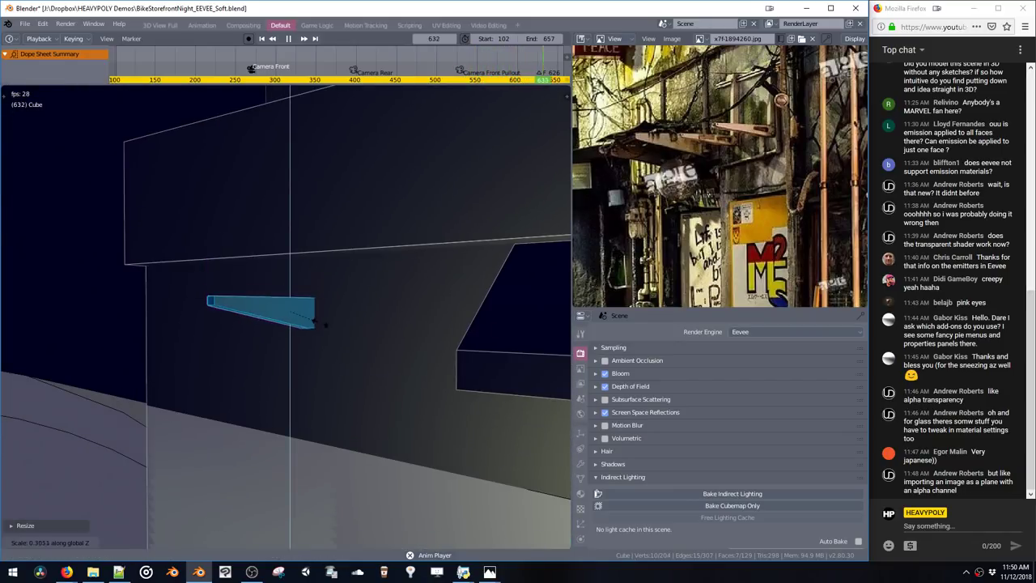
Move the bracket arm along X toward the wall
middle_click_drag(314, 333, 287, 340)
key("g")
key("x")
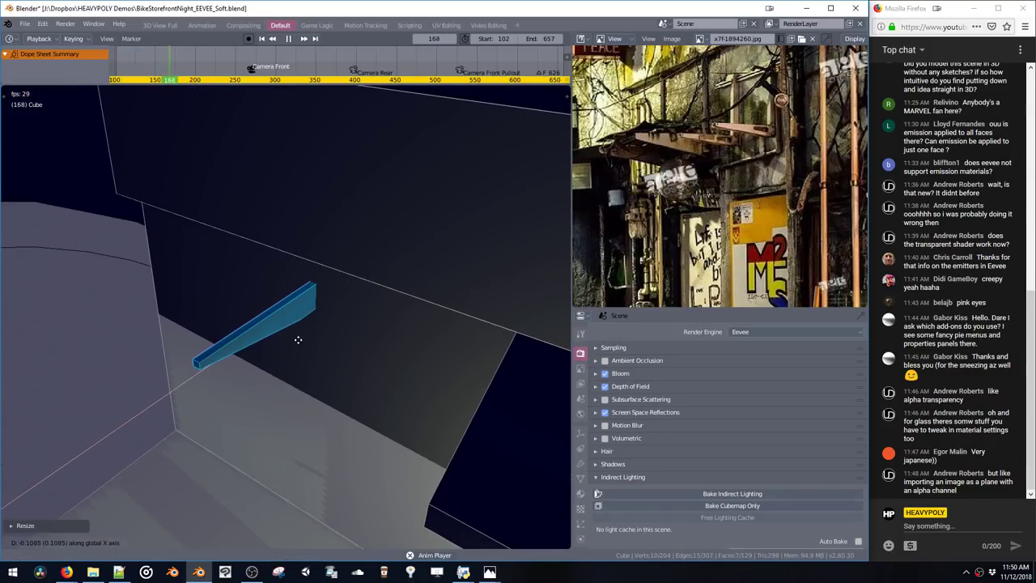
left_click(236, 393)
Duplicate the wall-side end face of the bracket arm in place and offset it with Shrink/Fatten
left_click_drag(276, 307, 298, 336)
middle_click_drag(297, 337, 256, 338)
key("shift+d")
right_click(264, 334)
key("alt+s")
left_click(281, 331)
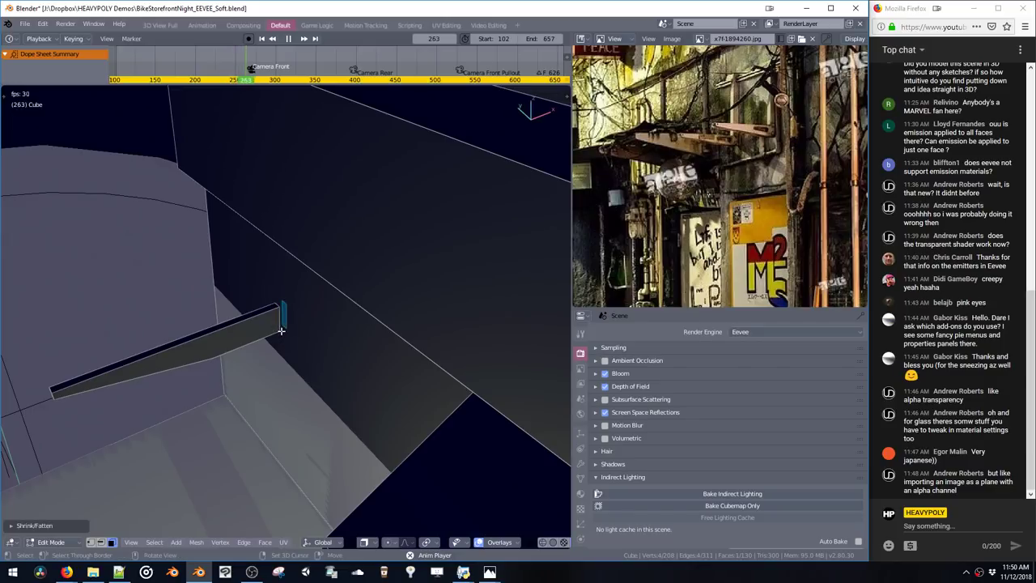
Extrude the duplicated face into a thin plate and raise its top face to form a vertical post
key("F3")
left_click(323, 358)
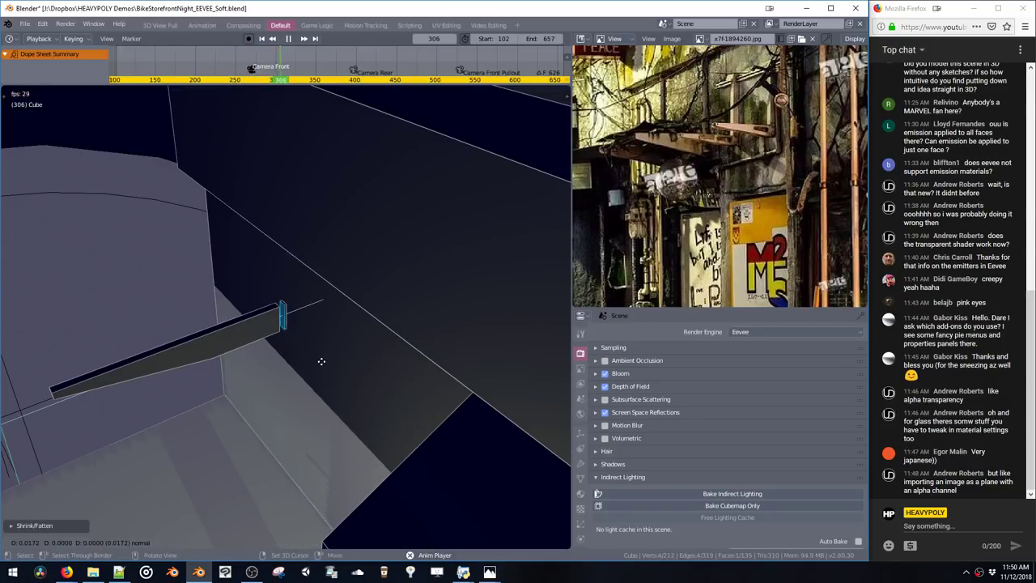
left_click(320, 364)
key("g")
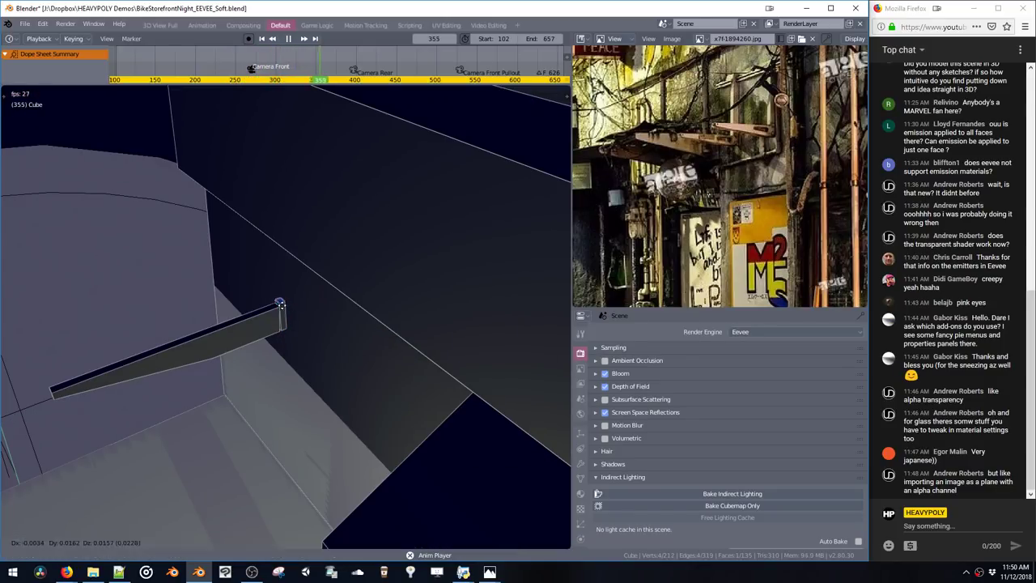
left_click(279, 195)
Select the entire post and bracket arm and move them together along X toward the wall
key("ctrl+l")
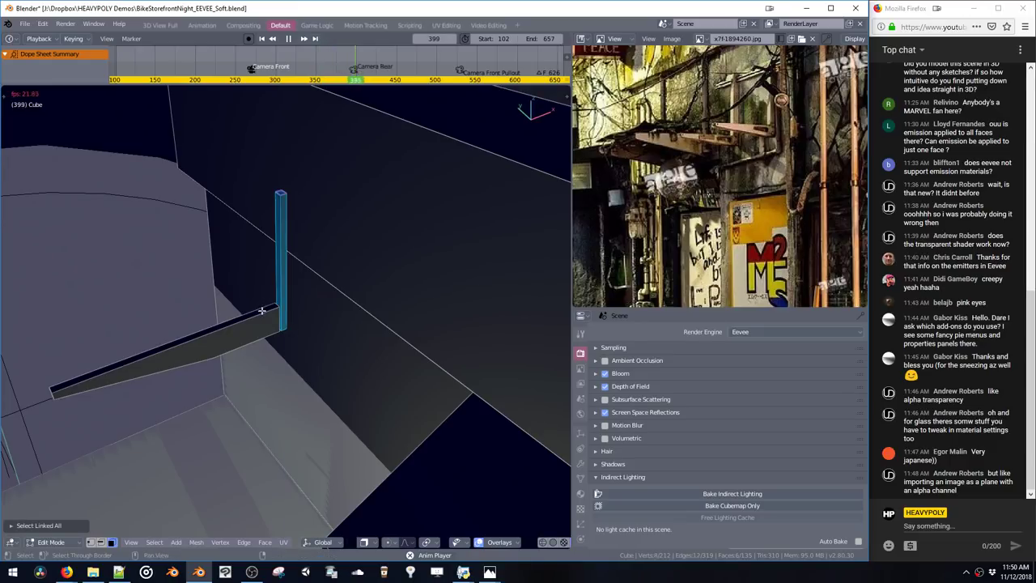
key("g")
left_click(259, 324)
key("ctrl+z")
key("ctrl+l")
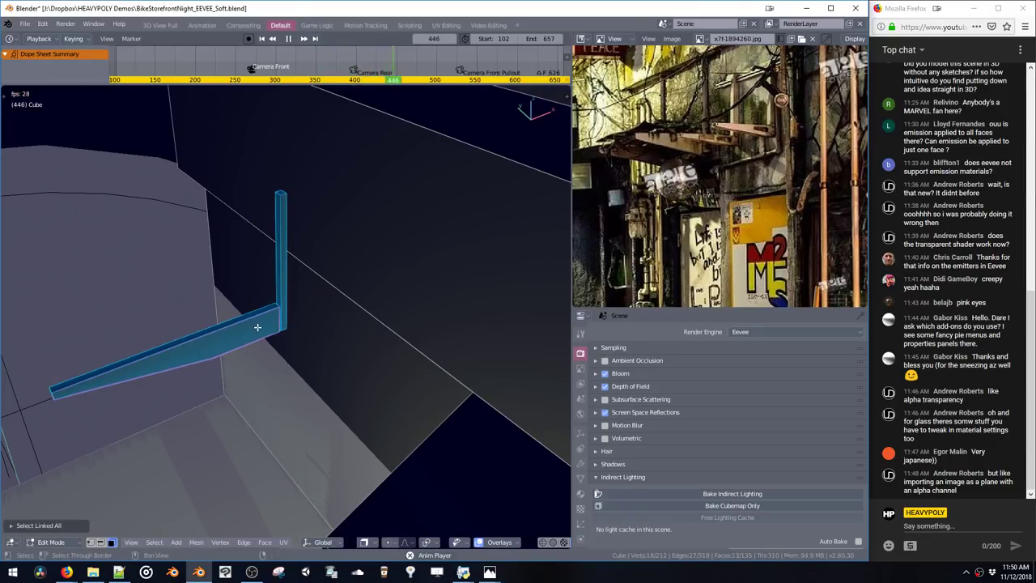
key("g")
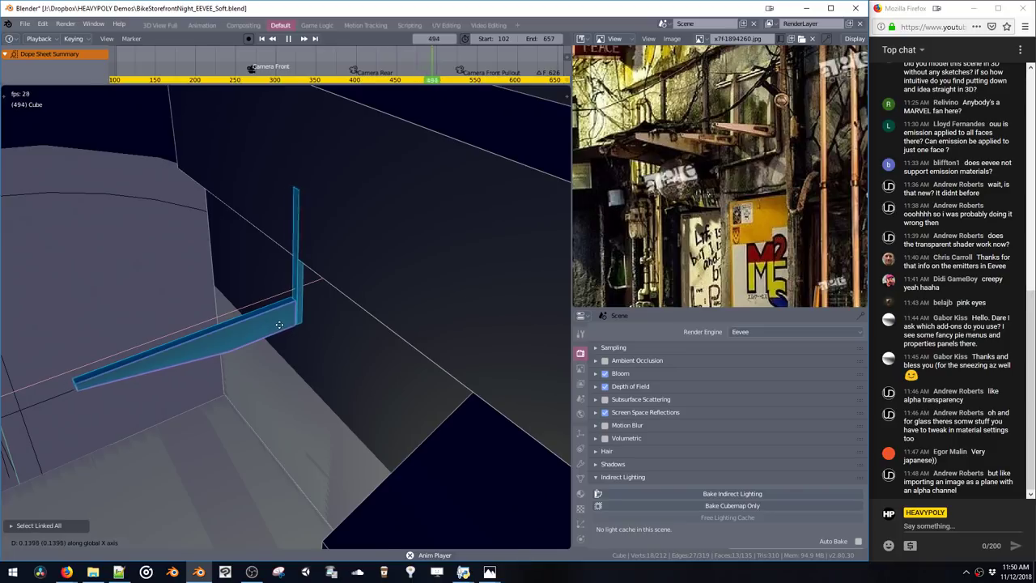
left_click(286, 329)
Scale down the arm and post together and move them along X up to the wall
key("s")
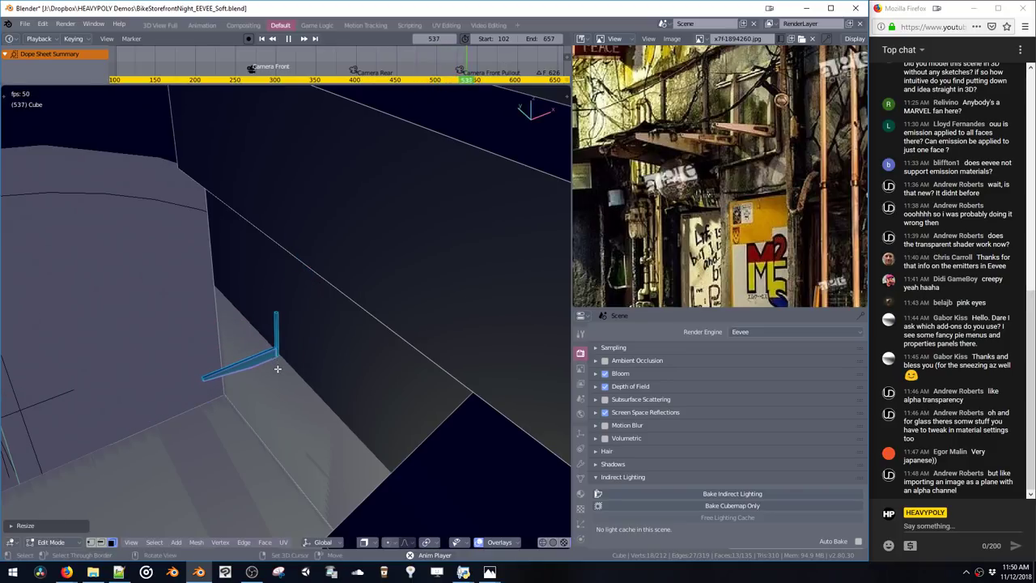
left_click(283, 398)
key("g")
key("x")
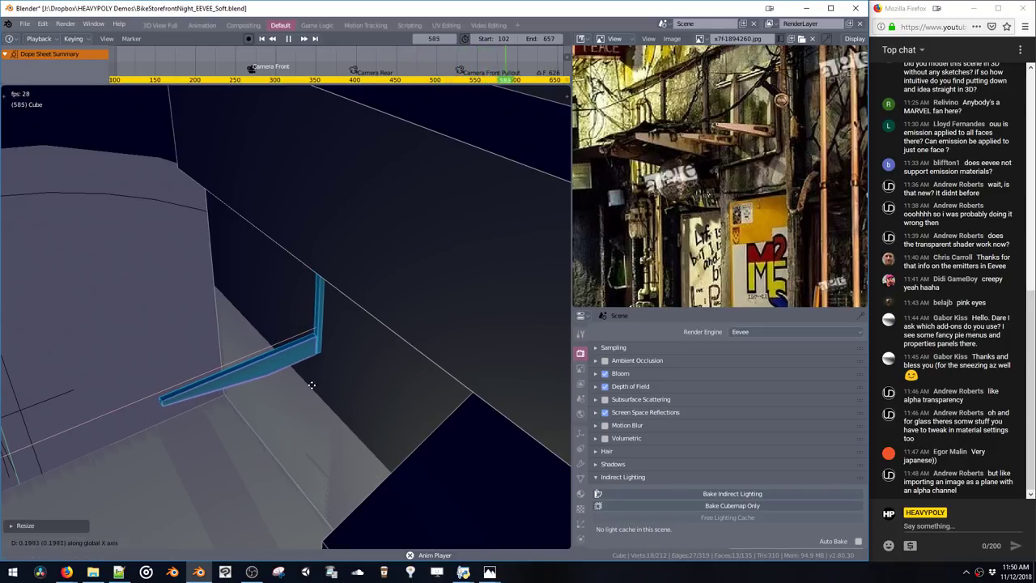
left_click(295, 389)
Move the post's front face outward along X to make the post deeper
middle_click_drag(294, 388, 321, 320)
left_click(310, 309)
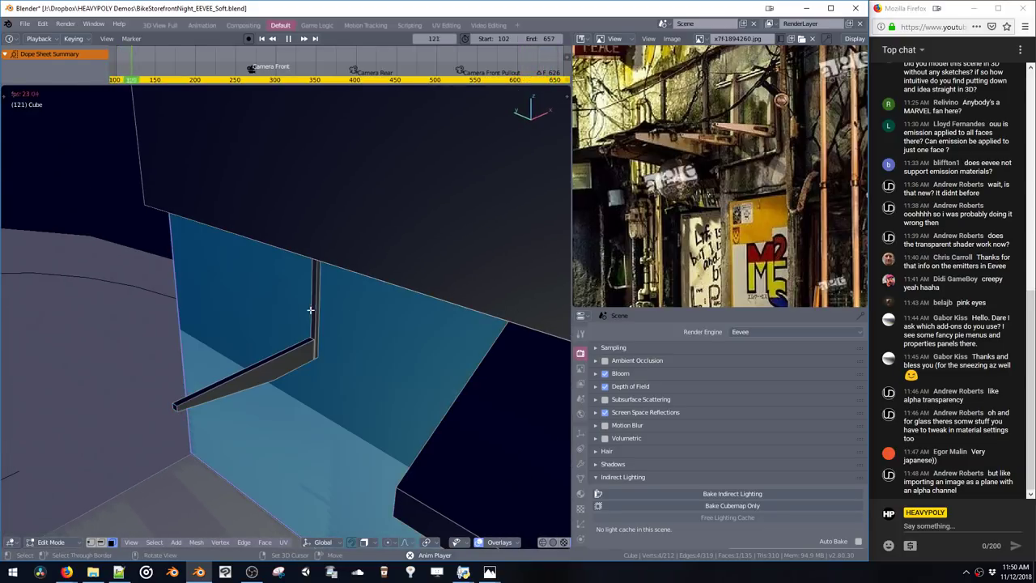
left_click(315, 318)
key("g")
key("x")
left_click(302, 348)
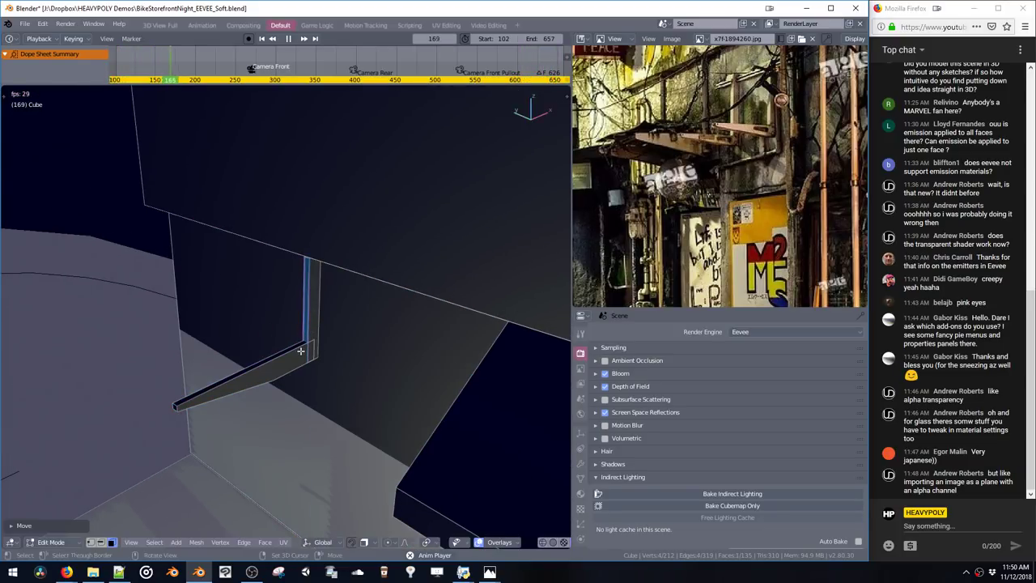
Select the whole bracket arm and adjust its thickness by scaling it along Y
double_click(297, 358)
key("s")
key("y")
left_click(320, 374)
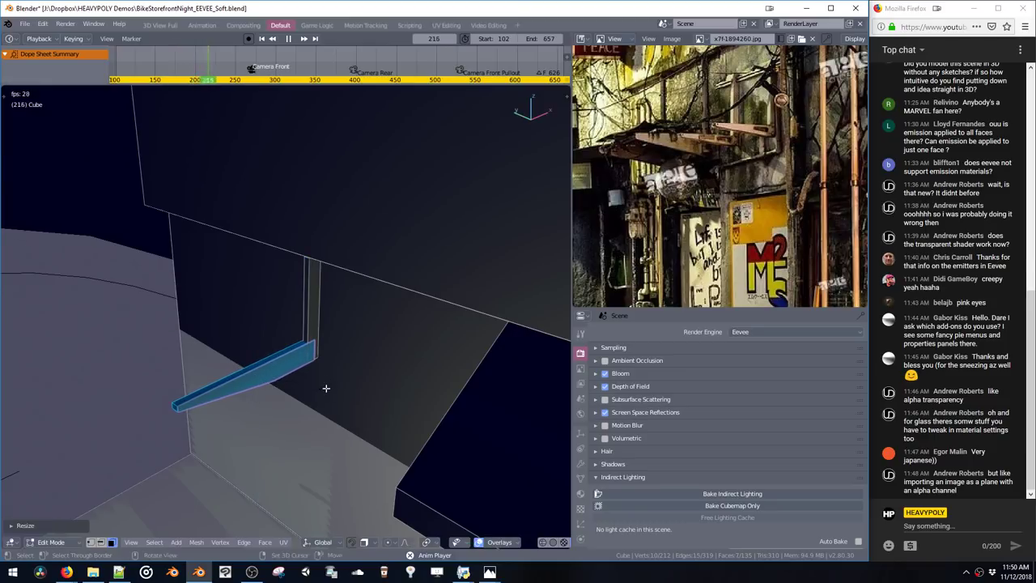
Duplicate the whole bracket, arm and post together, and place the copy beside it along Y
key("ctrl+l")
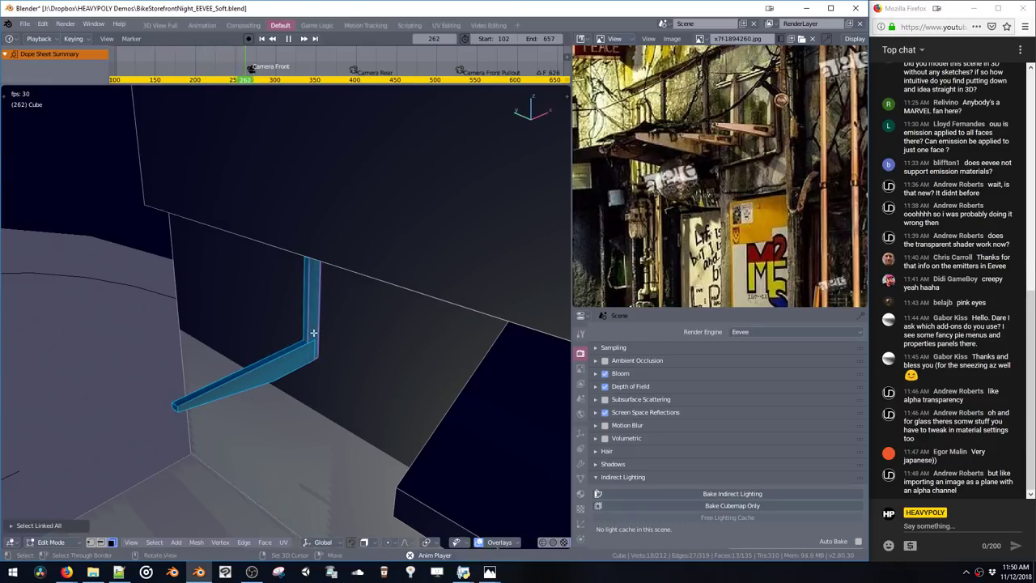
key("shift+d")
key("y")
left_click(242, 311)
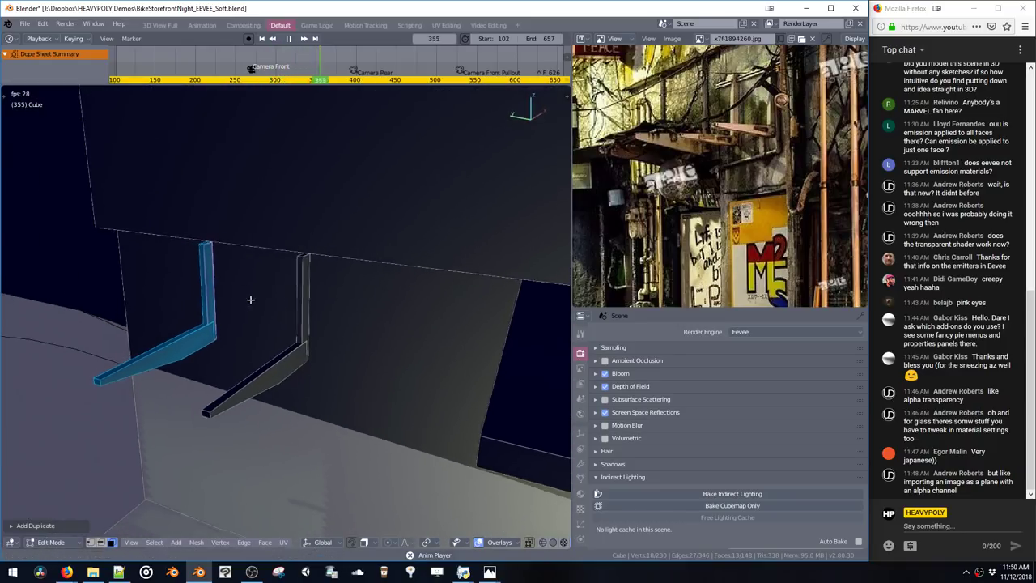
Duplicate one bracket post, rotate the copy 90° with the Front option, and move it across the tops of both posts
left_click(299, 267)
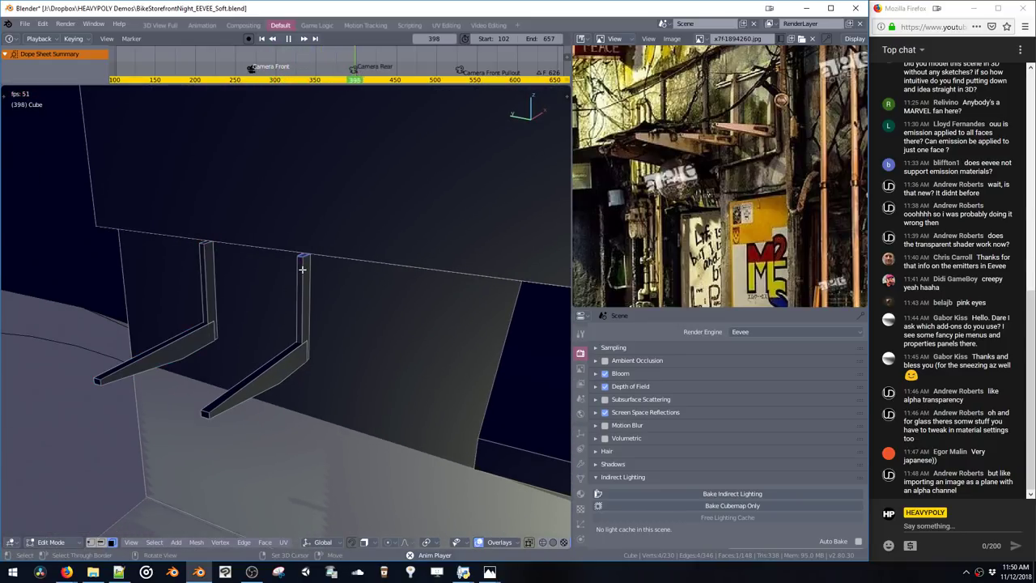
key("ctrl+l")
key("shift+d")
key("y")
left_click(243, 268)
key("ctrl+alt+r")
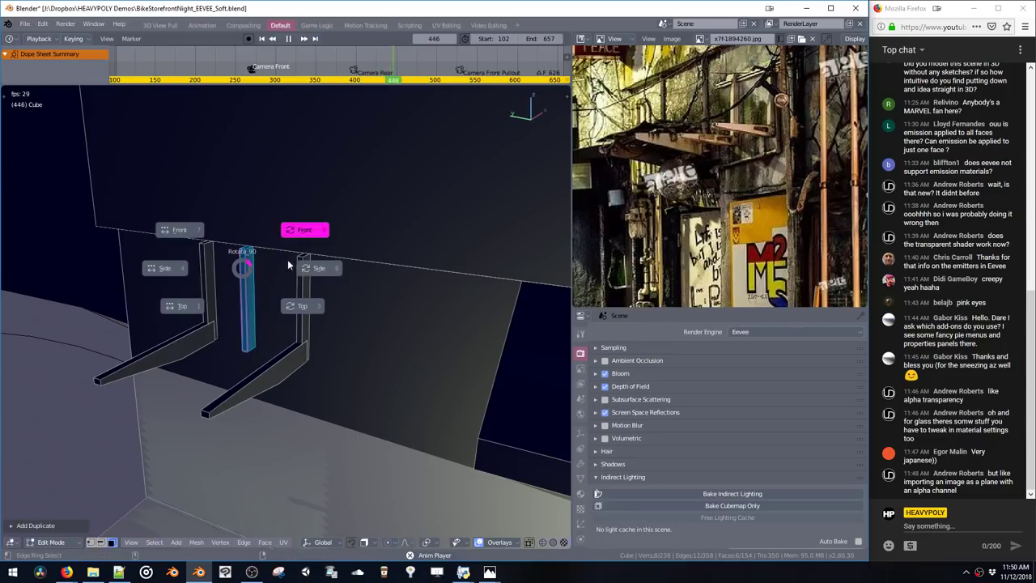
left_click(288, 264)
key("g")
left_click(287, 270)
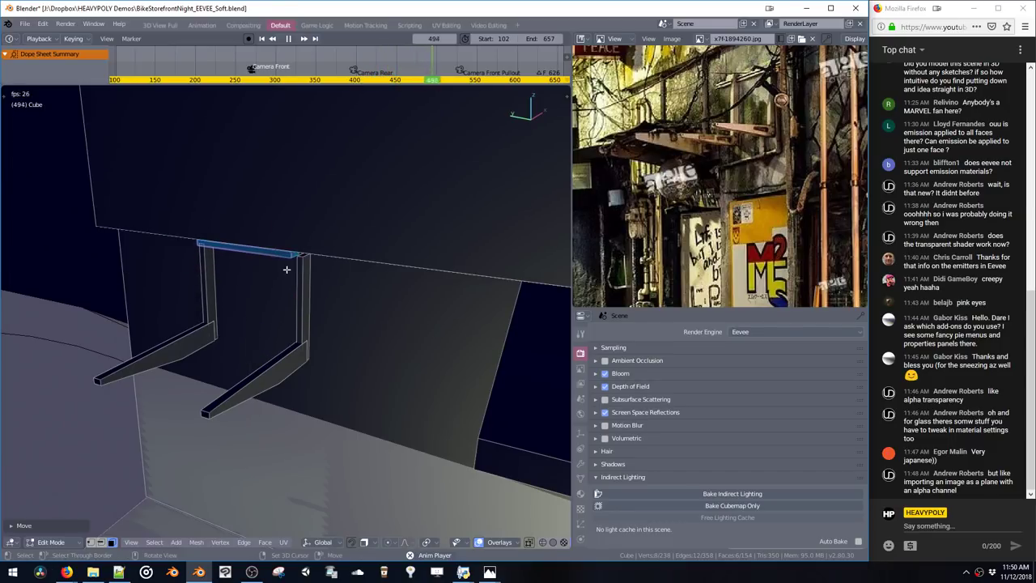
Scale up the crossbar so it overhangs both posts, and shift it along Z and X against the posts
key("s")
left_click(348, 292)
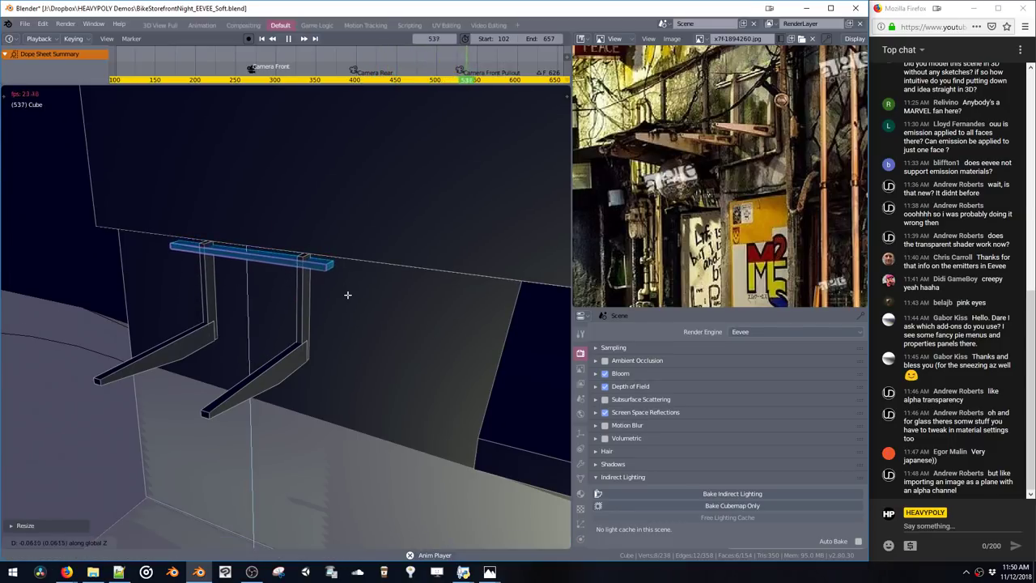
key("g")
key("x")
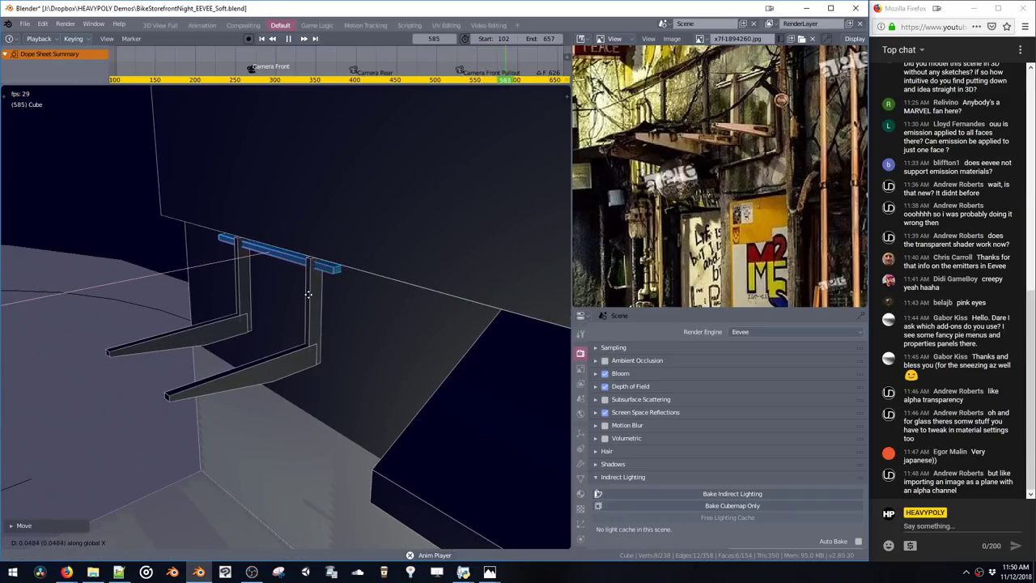
left_click(297, 308)
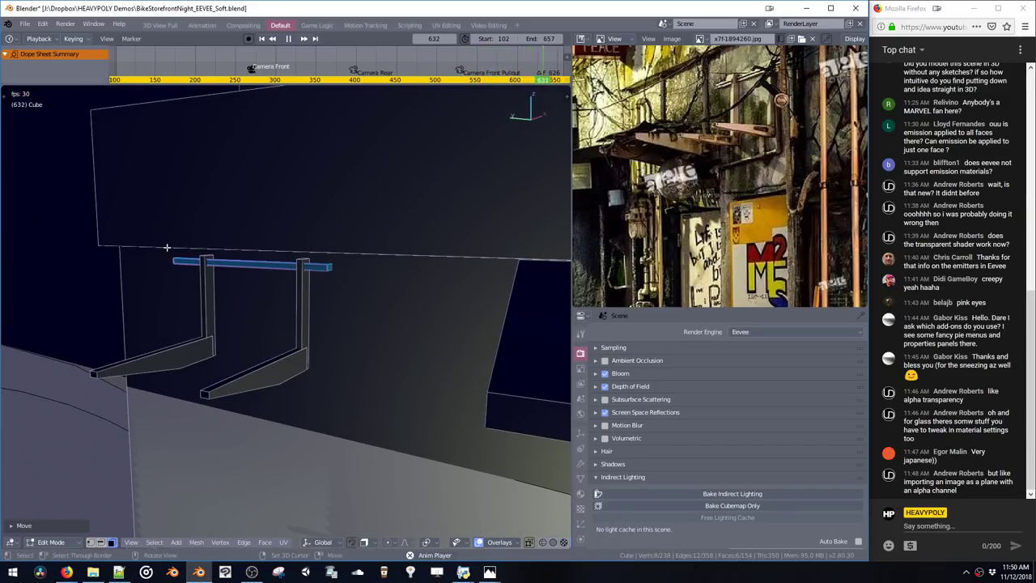
Select both brackets with the crossbar and separate them into their own object
middle_click_drag(166, 247, 247, 259)
left_click_drag(151, 280, 317, 392, "shift")
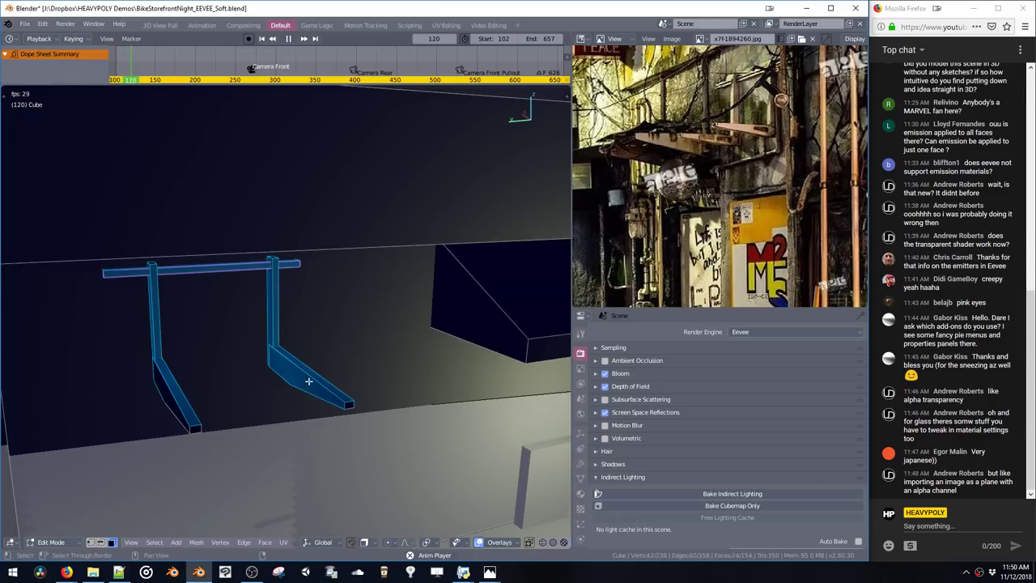
key("ctrl+l")
key("p")
left_click(295, 362)
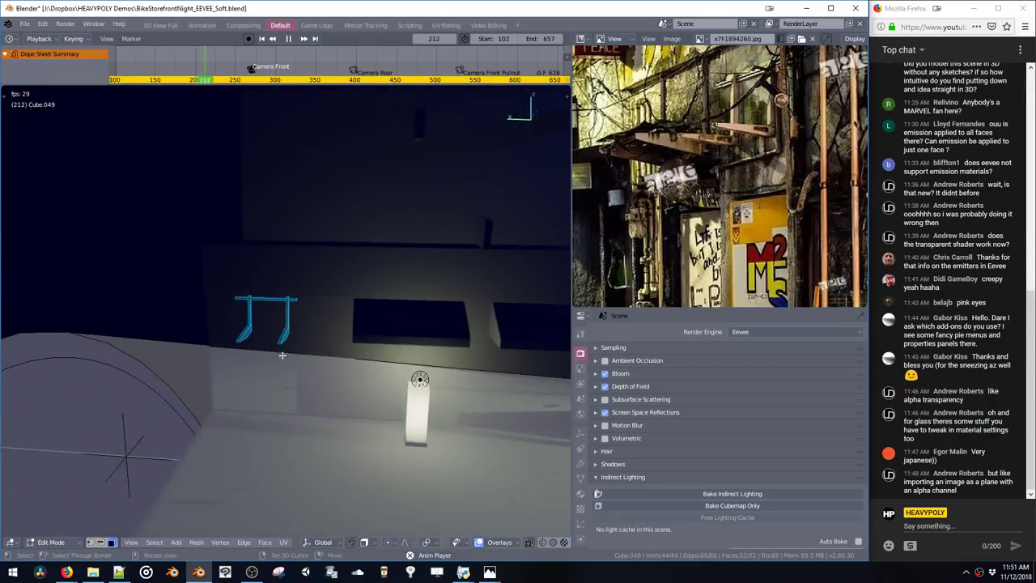
Reposition the separated bracket assembly on the wall
middle_click_drag(283, 355, 400, 356)
key("g")
left_click(332, 362)
Try to move part of the bracket assembly along X
left_click_drag(263, 285, 296, 336)
middle_click_drag(299, 337, 368, 356)
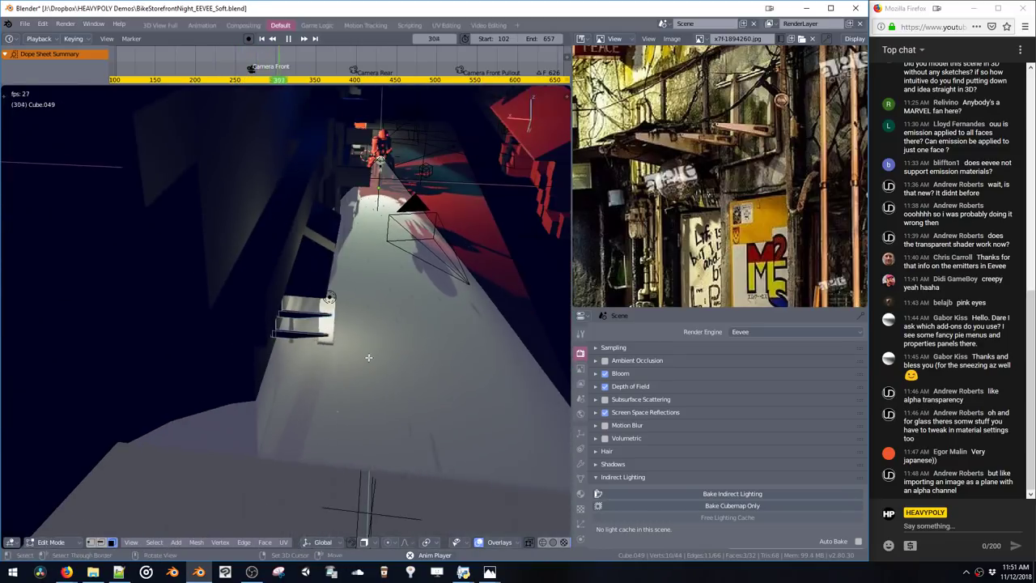
key("g")
key("x")
left_click(325, 309)
key("ctrl+z")
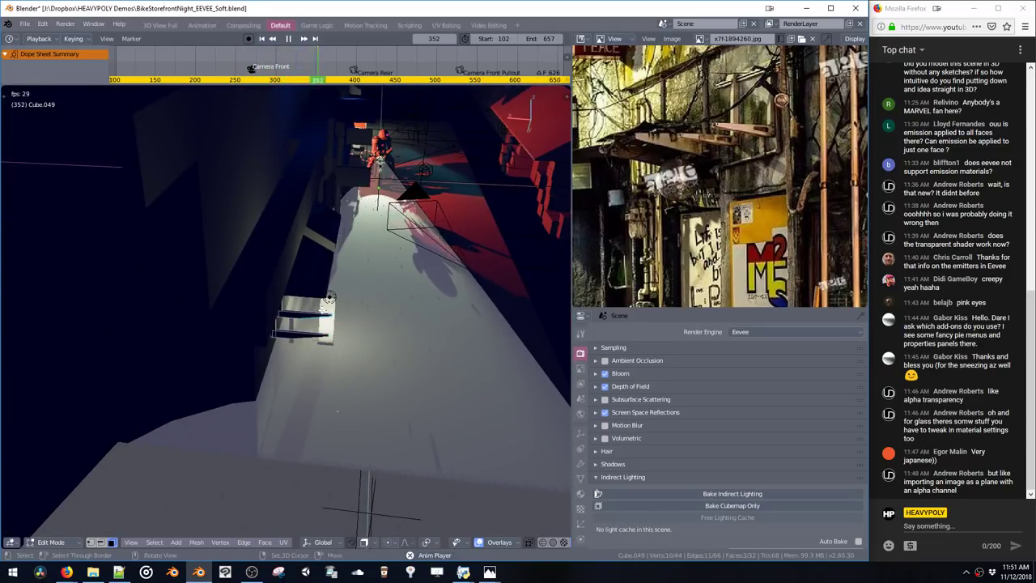
Shorten both bracket arms by moving their end faces back toward the wall, and return to Object Mode
left_click_drag(327, 307, 301, 333)
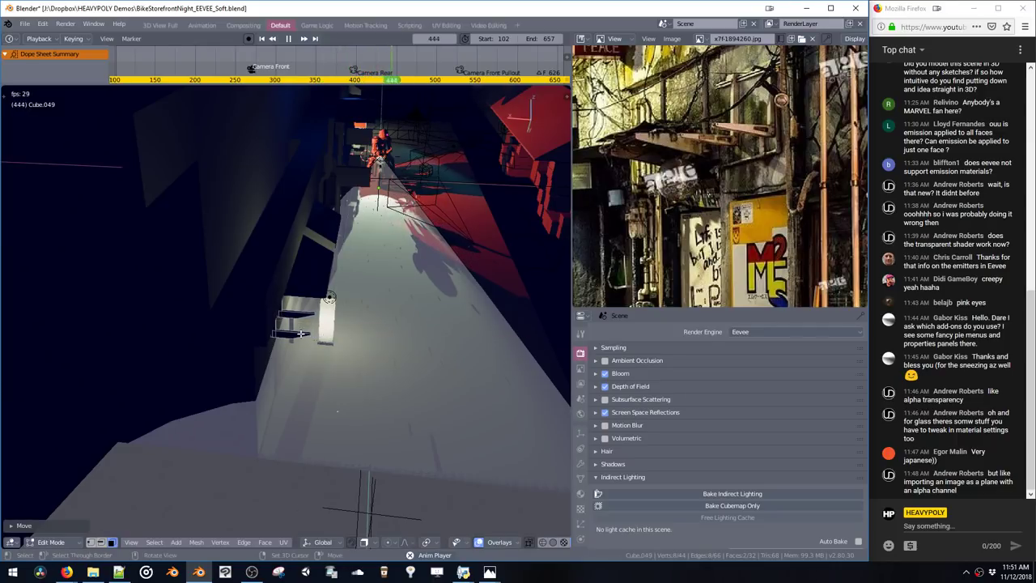
key("Tab")
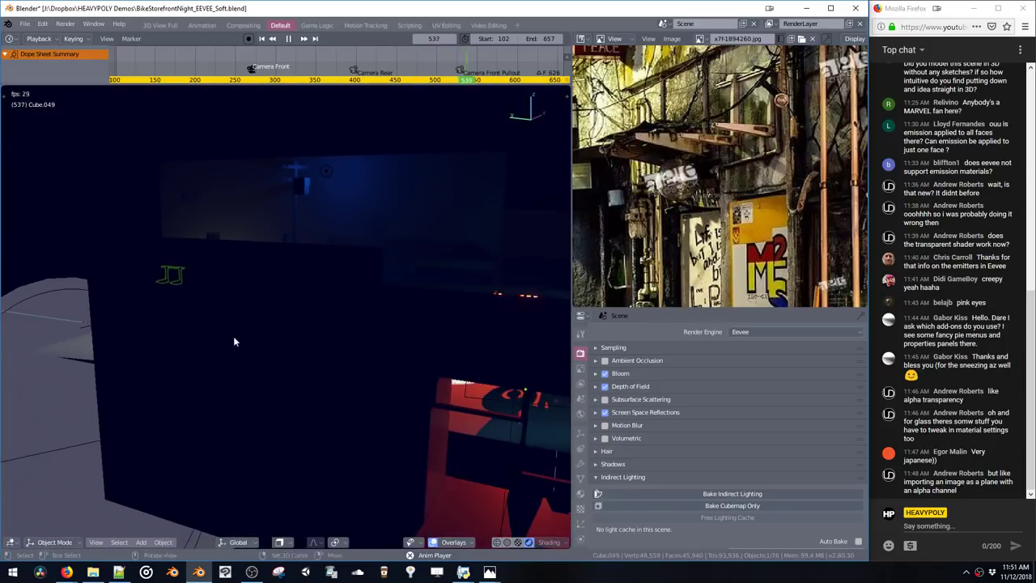
Hide the viewport overlays, review the lit storefront scene, and save the file
key("shift+alt+z")
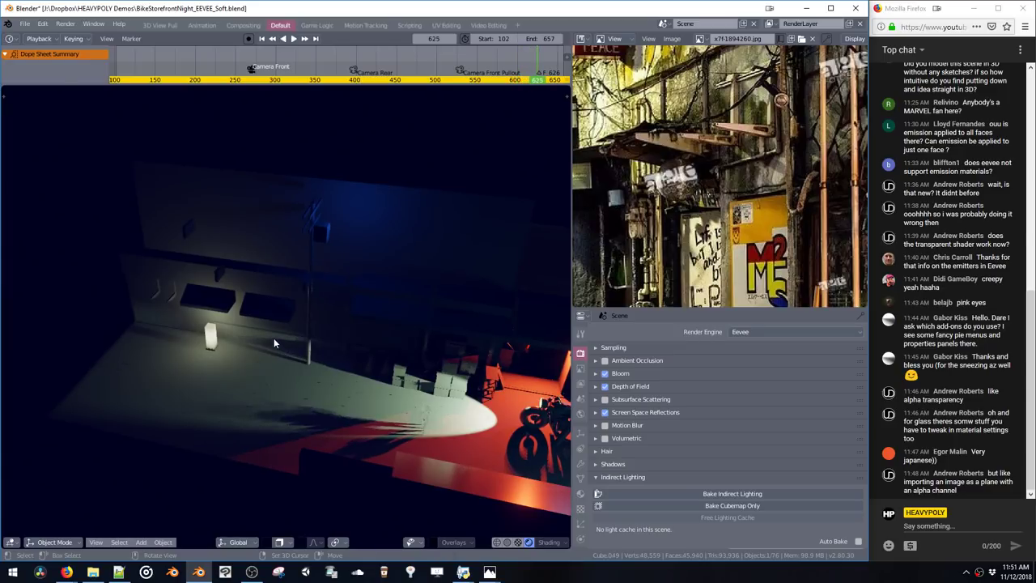
middle_click_drag(272, 337, 374, 234)
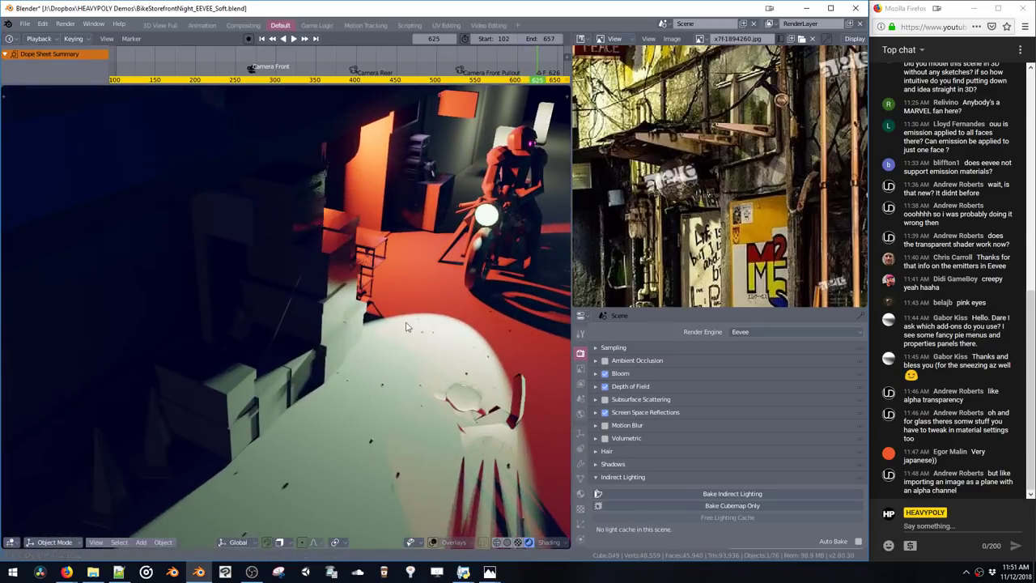
middle_click_drag(410, 324, 400, 300)
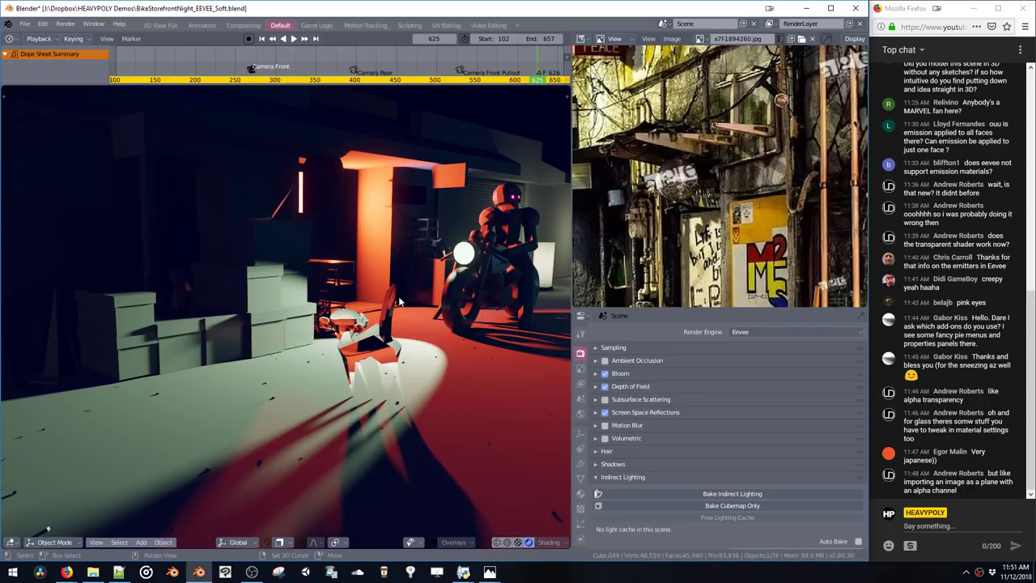
key("ctrl+s")
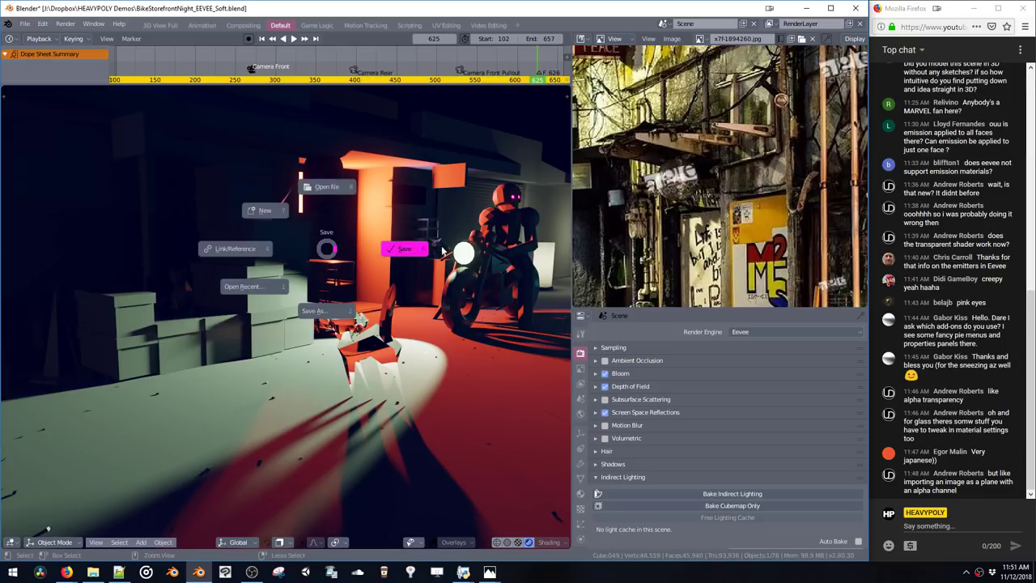
left_click(475, 249)
Add a plane to the scene and adjust its height along Z
middle_click_drag(323, 239, 463, 296)
key("shift+a")
mouse_move(386, 255)
left_click(431, 252)
key("g")
key("z")
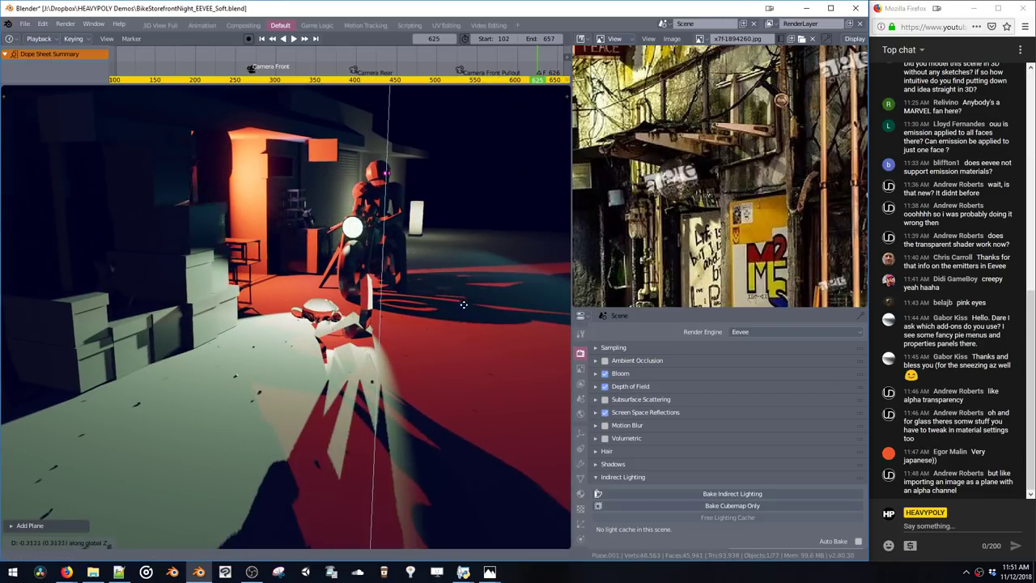
left_click(419, 267)
middle_click_drag(417, 263, 315, 336)
key("KP_Decimal")
Create a new material on the plane and change the reference image area to the Node Editor
key("Tab")
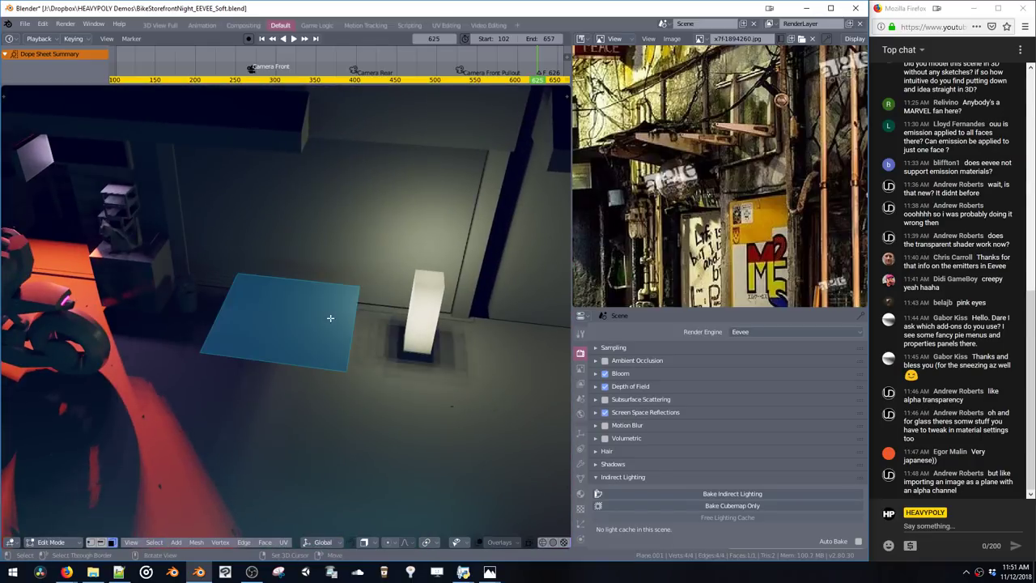
key("shift+v")
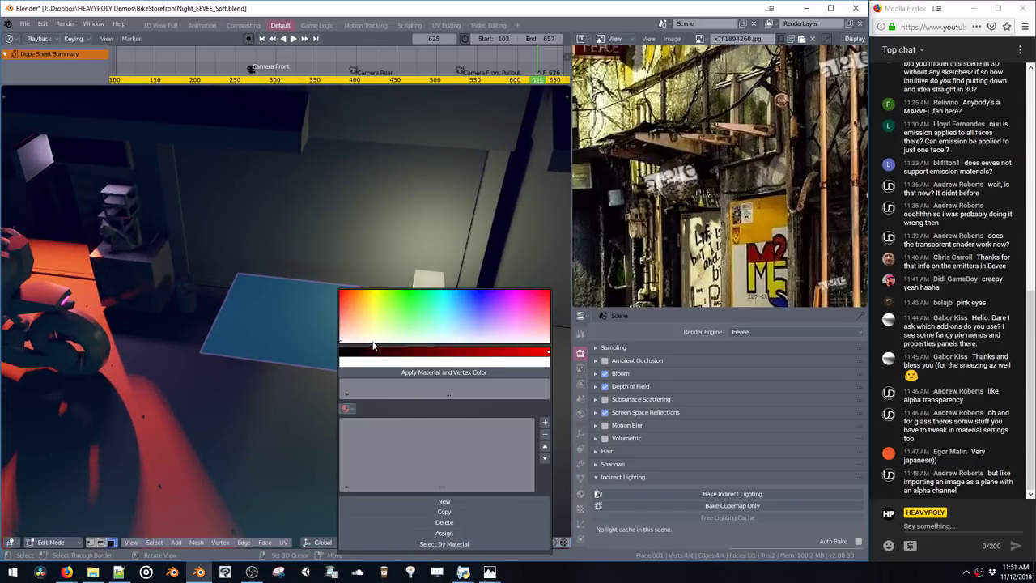
left_click(428, 501)
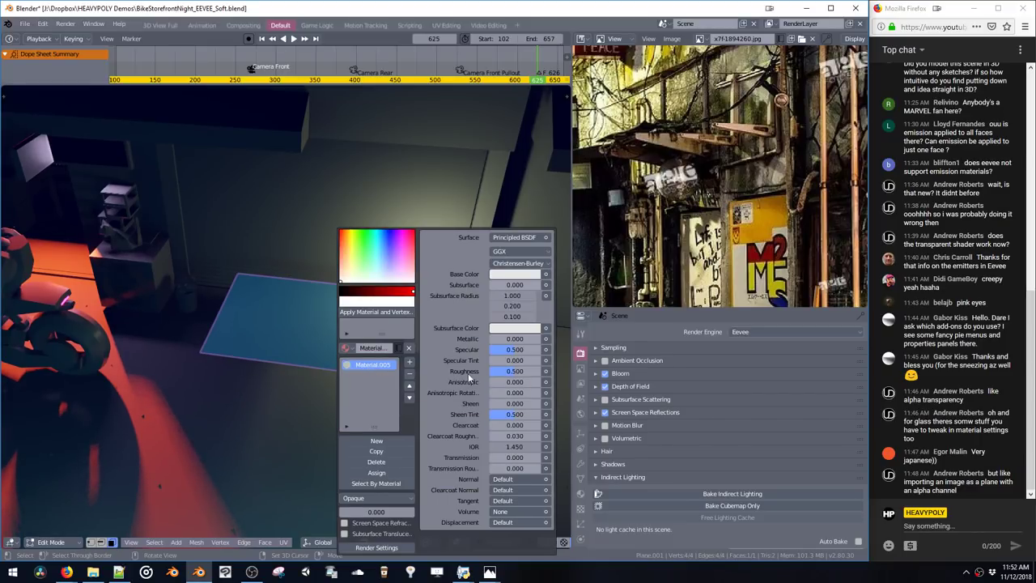
key("ctrl+alt+shift+space")
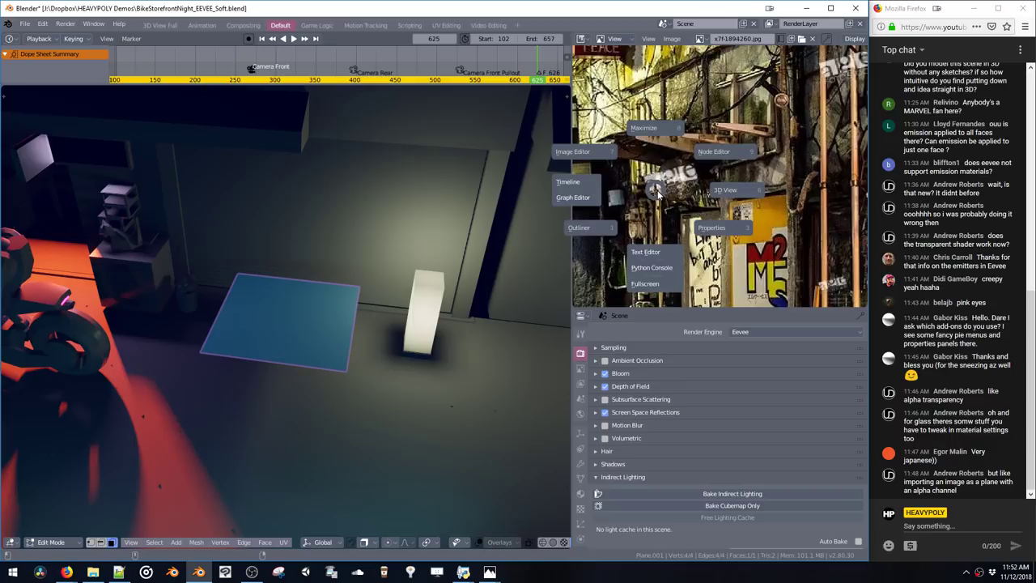
left_click(712, 152)
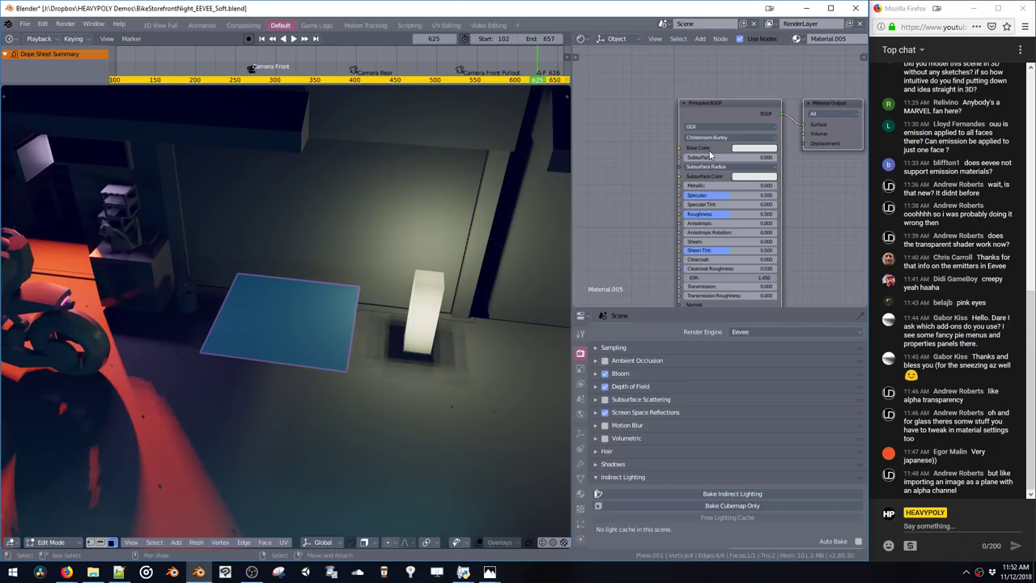
Bring andys-6.jpg from the Morning Meet folder into the plane's material nodes and connect its Color to Base Color
left_click(100, 574)
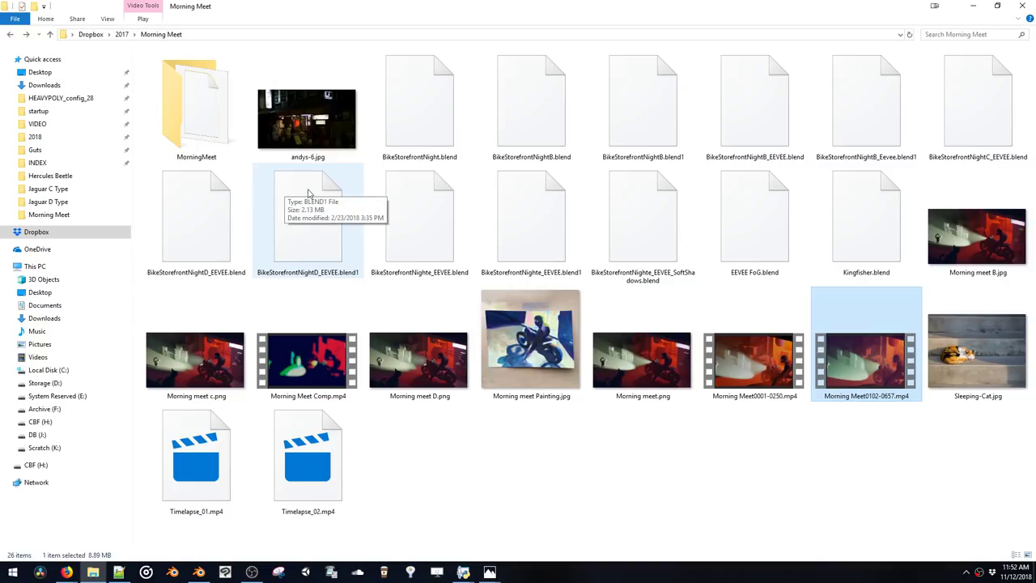
left_click_drag(898, 8, 526, 61)
scroll(520, 276, "down", 4)
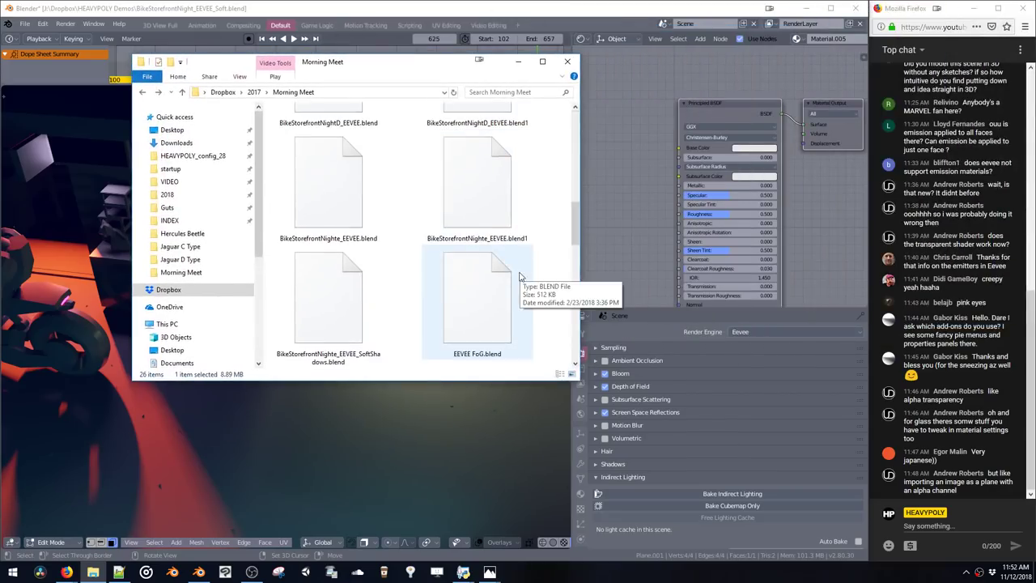
scroll(530, 178, "up", 3)
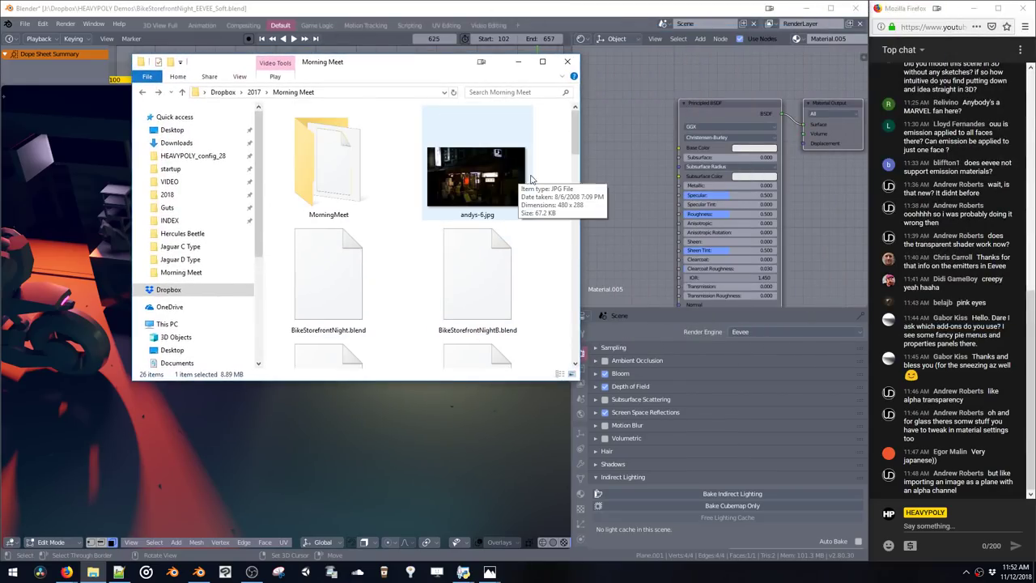
left_click(478, 190)
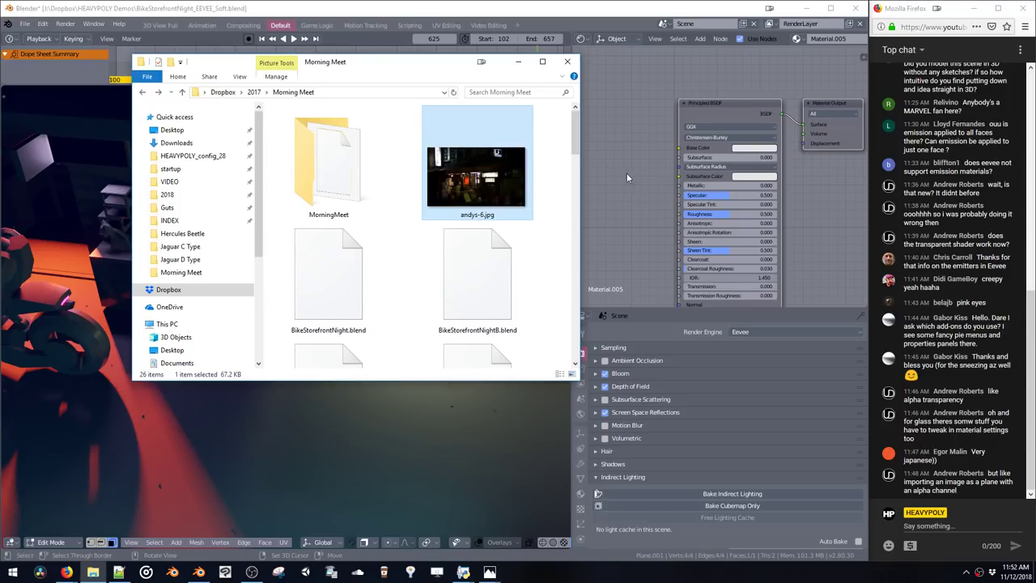
left_click_drag(627, 173, 588, 135)
left_click_drag(675, 150, 678, 147)
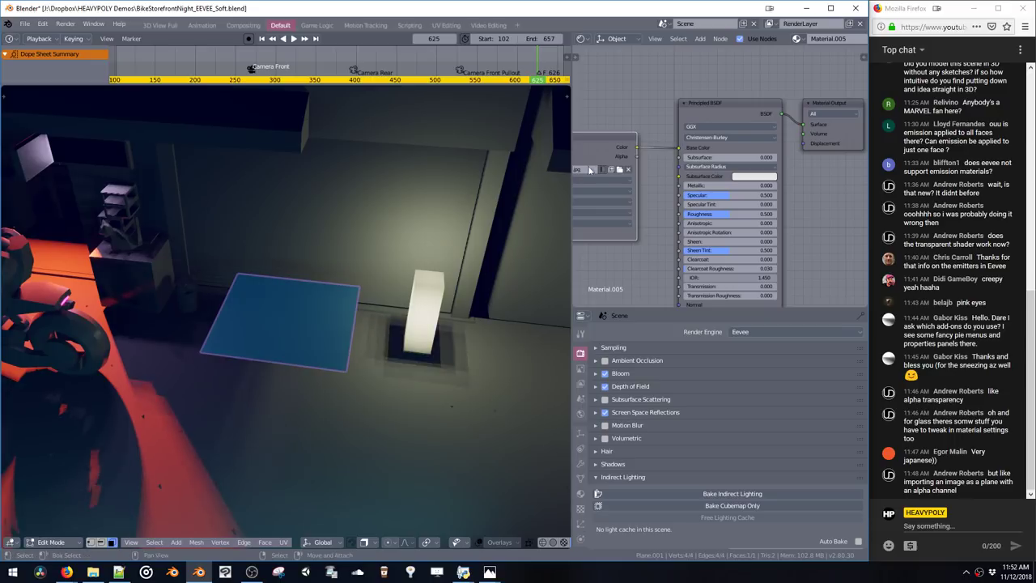
Narrow the textured plane by moving one side edge inward along Y
middle_click_drag(338, 281, 314, 293)
key("alt+a")
key("g")
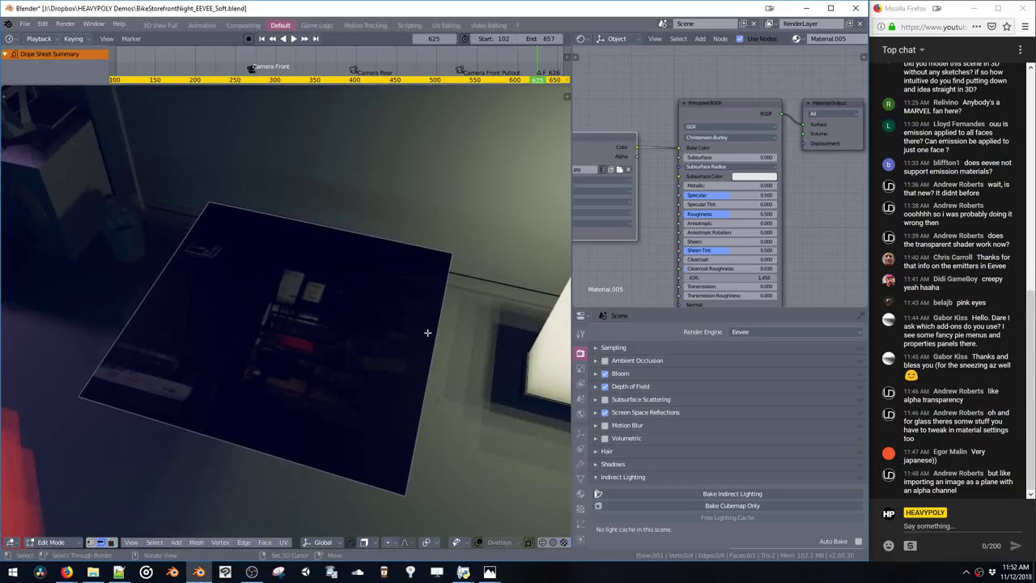
key("x")
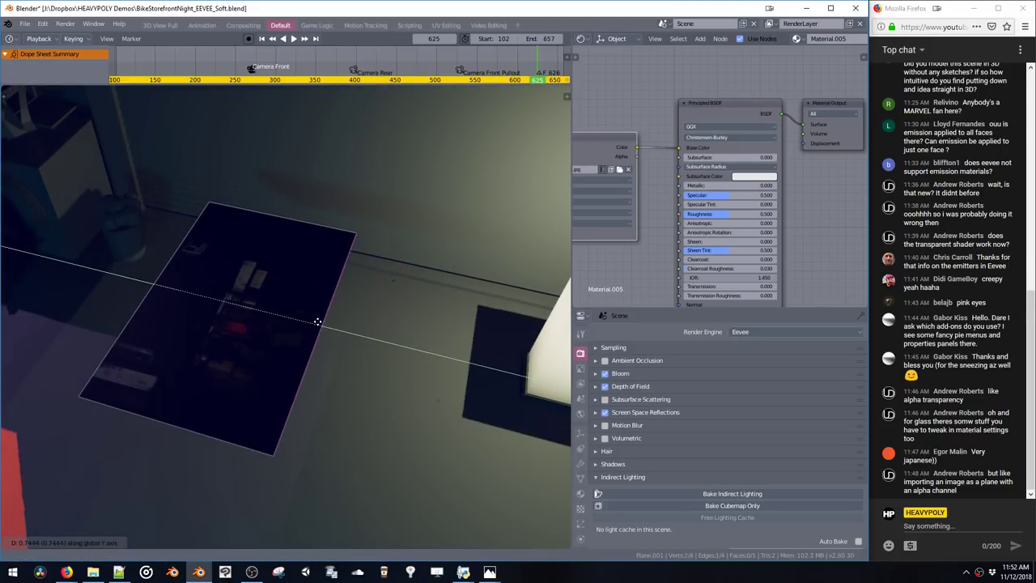
left_click(296, 343)
Rotate the whole plane 90° with the Top option and return to Object Mode
key("ctrl+l")
key("ctrl+shift+r")
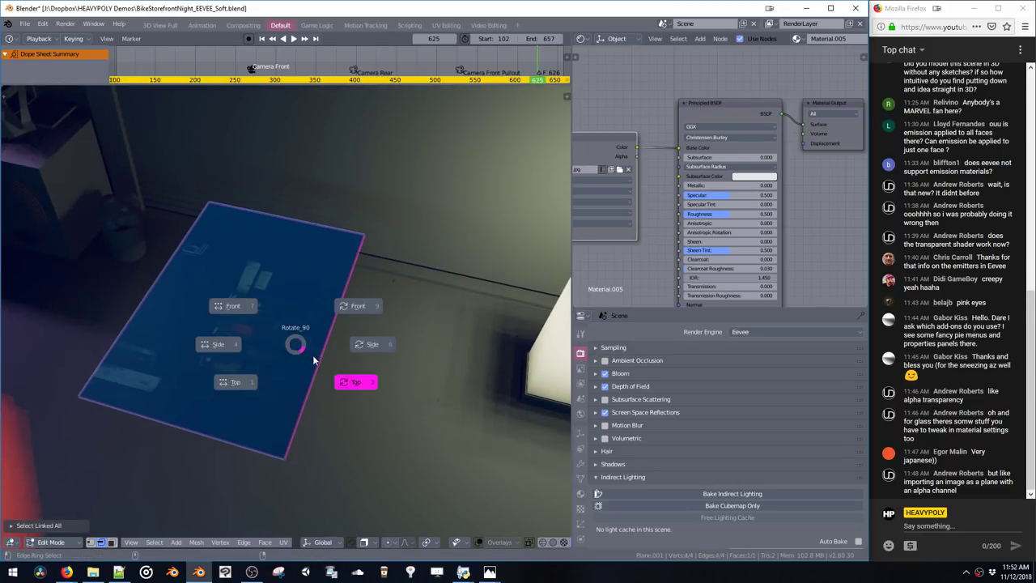
left_click(342, 384)
middle_click_drag(333, 329, 345, 283)
key("Tab")
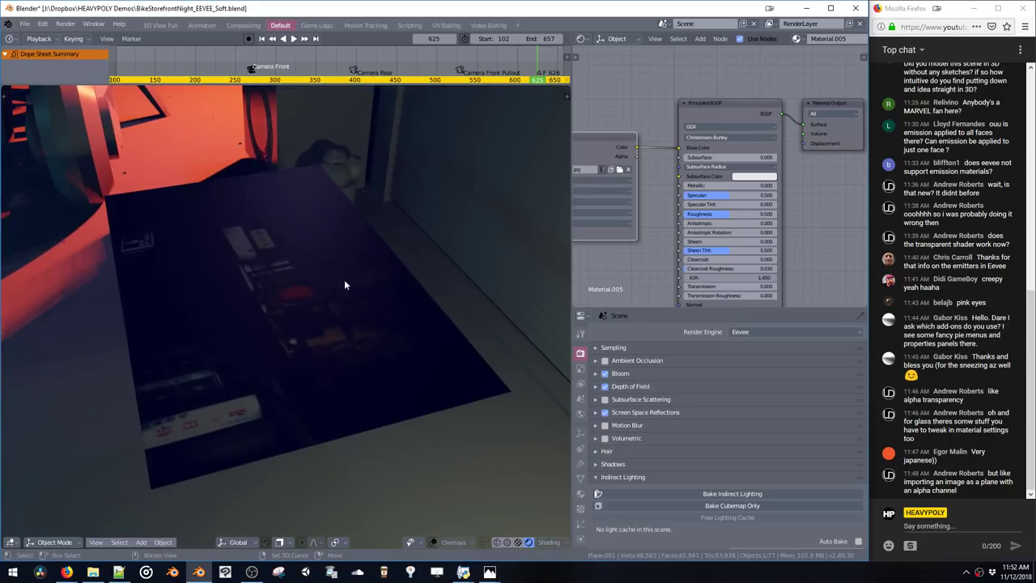
Add a Mix Shader node and insert it between the Principled BSDF and the Material Output
middle_click_drag(634, 194, 694, 177)
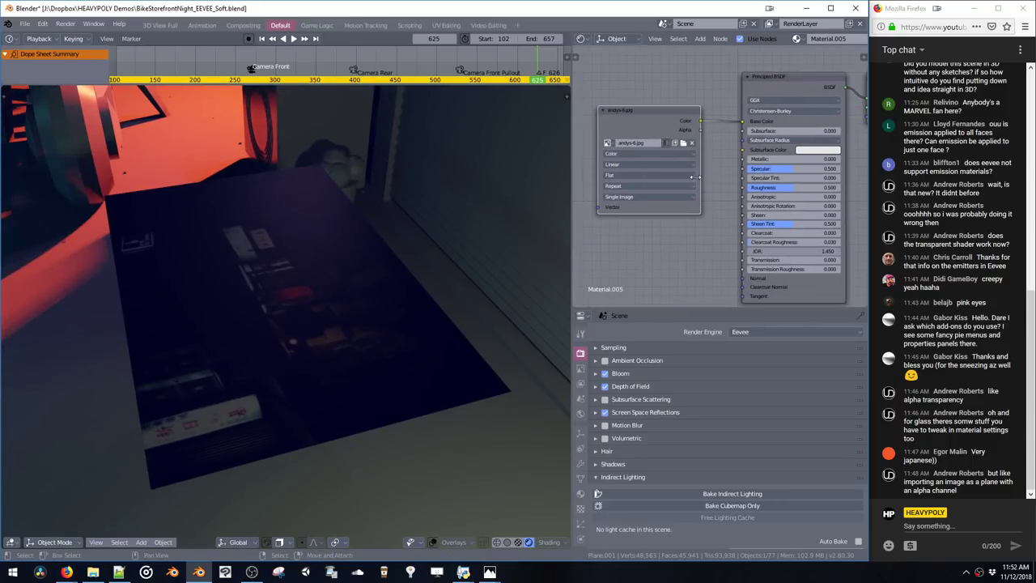
left_click_drag(637, 120, 586, 120)
scroll(726, 183, "down", 3)
key("shift+a")
left_click(694, 257)
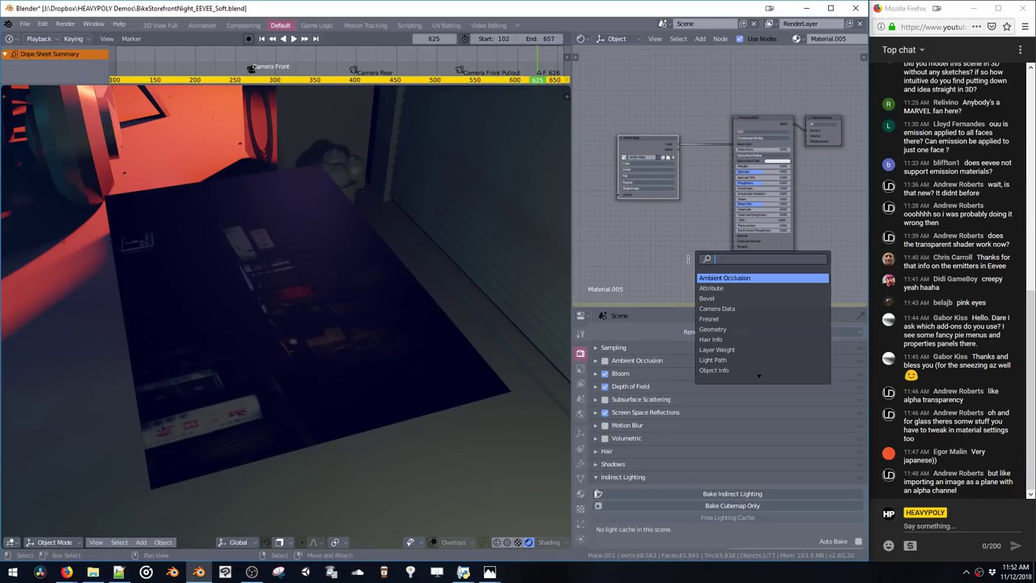
type("mix")
left_click(709, 277)
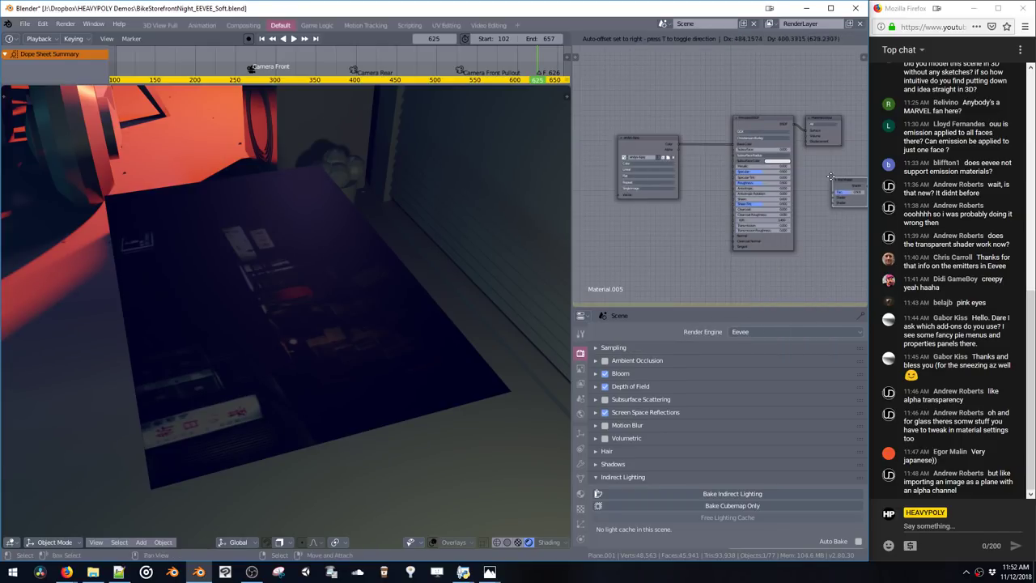
left_click(821, 166)
left_click_drag(759, 118, 721, 153)
left_click_drag(818, 119, 850, 108)
left_click_drag(835, 169, 792, 128)
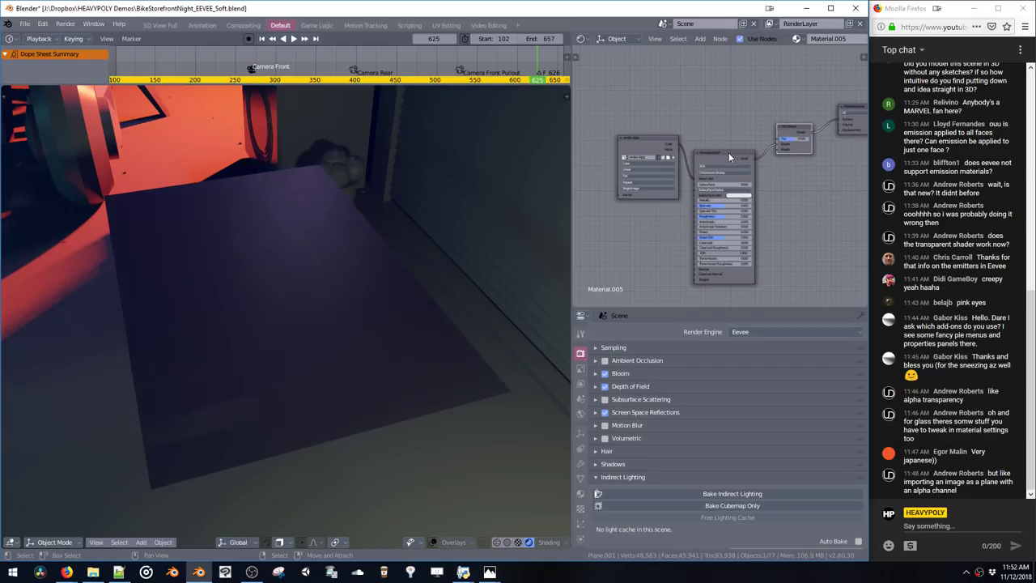
Add a Transparent BSDF node above the Principled BSDF and connect it to the Mix Shader's second Shader input
left_click_drag(728, 153, 705, 183)
key("shift+a")
left_click(597, 226)
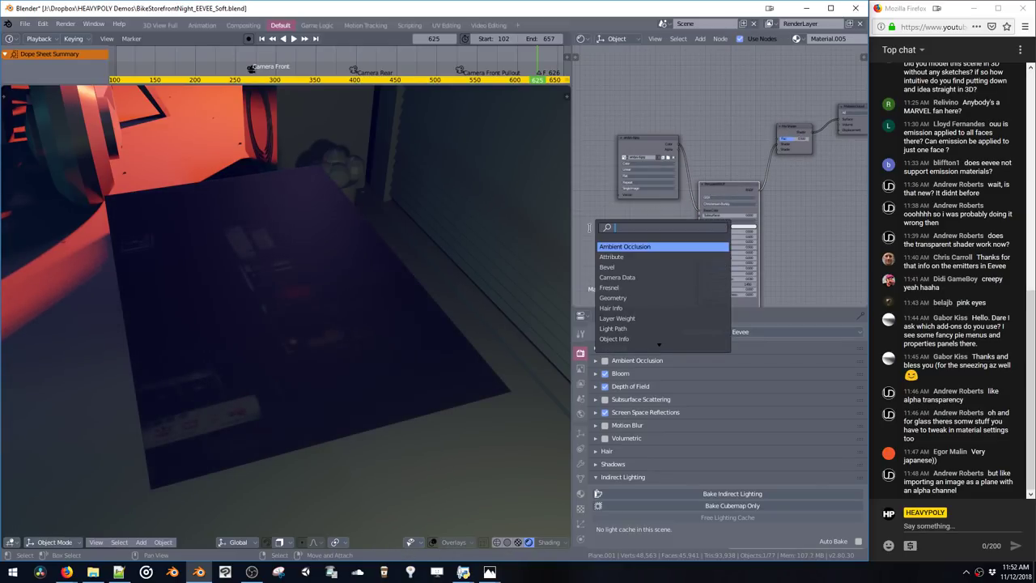
type("trans")
left_click(624, 246)
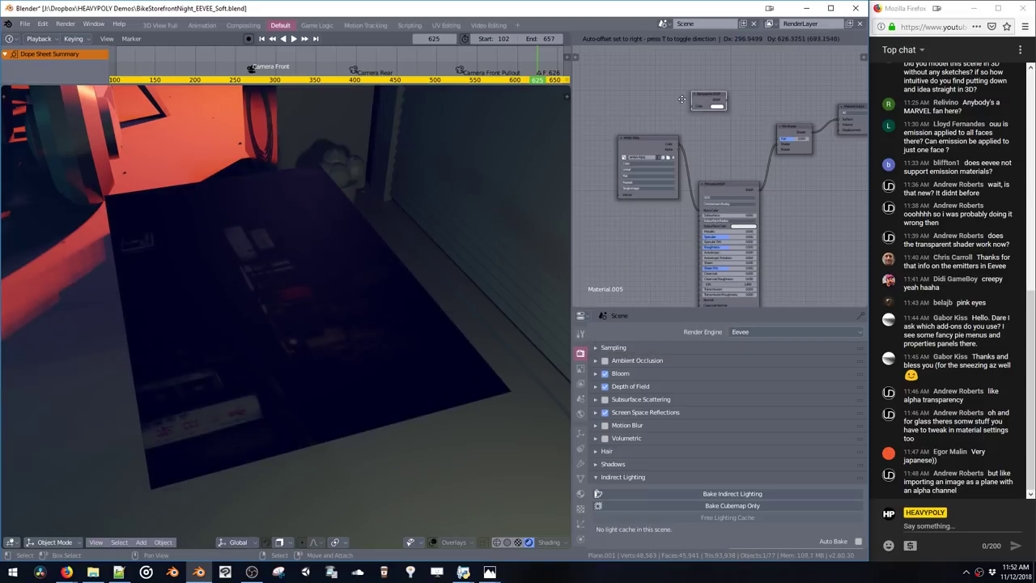
left_click(722, 135)
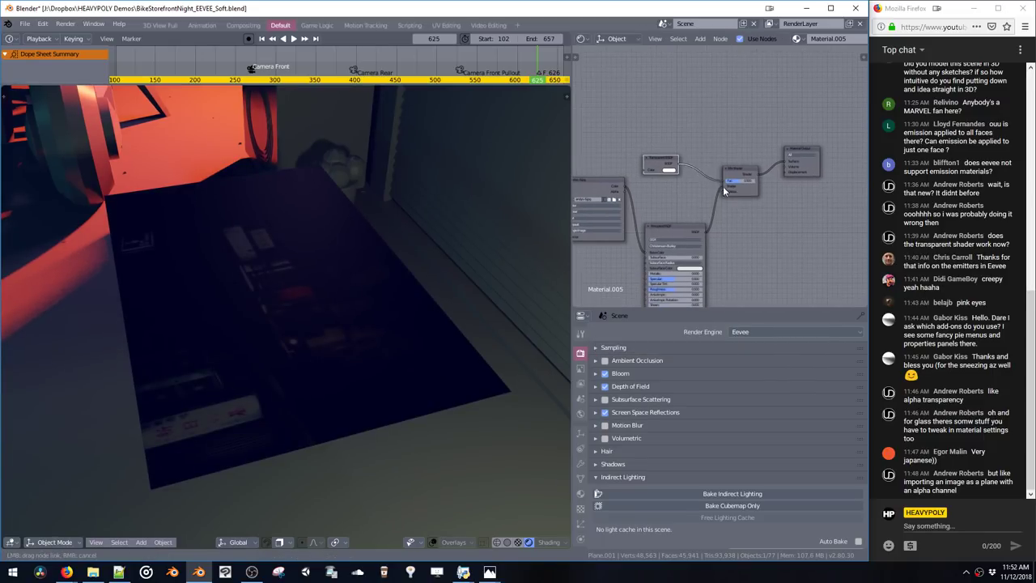
left_click_drag(722, 191, 723, 190)
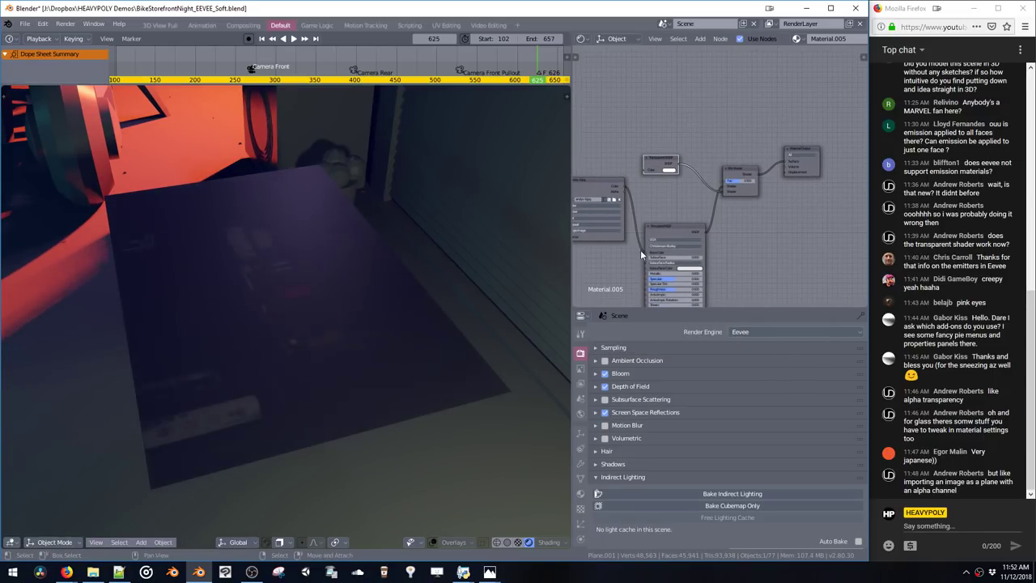
Disconnect the image texture from the Principled BSDF's Base Color and set the Mix Shader's Fac to 0.455
left_click_drag(619, 225, 739, 181)
scroll(733, 174, "up", 2)
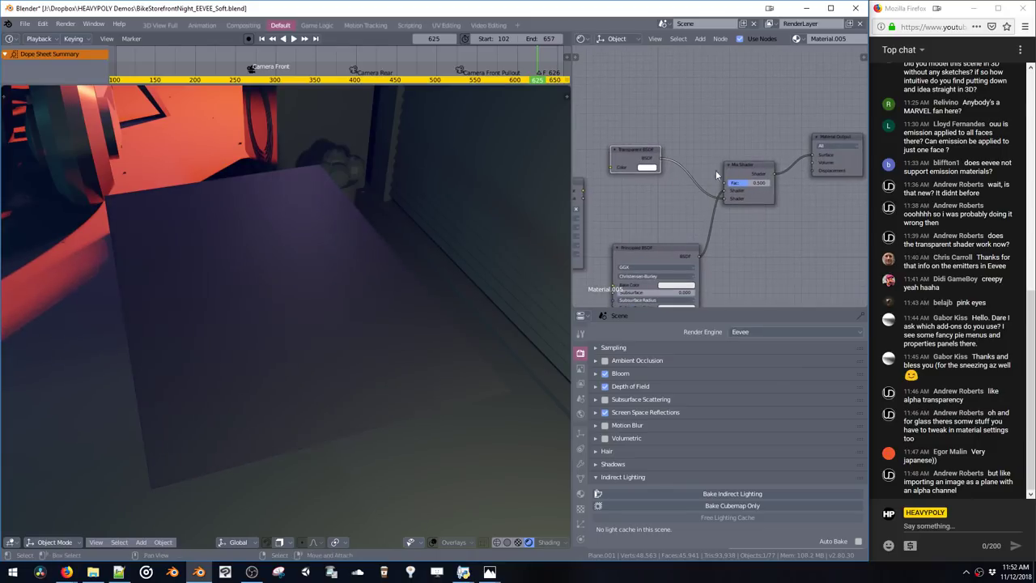
middle_click_drag(562, 212, 435, 241)
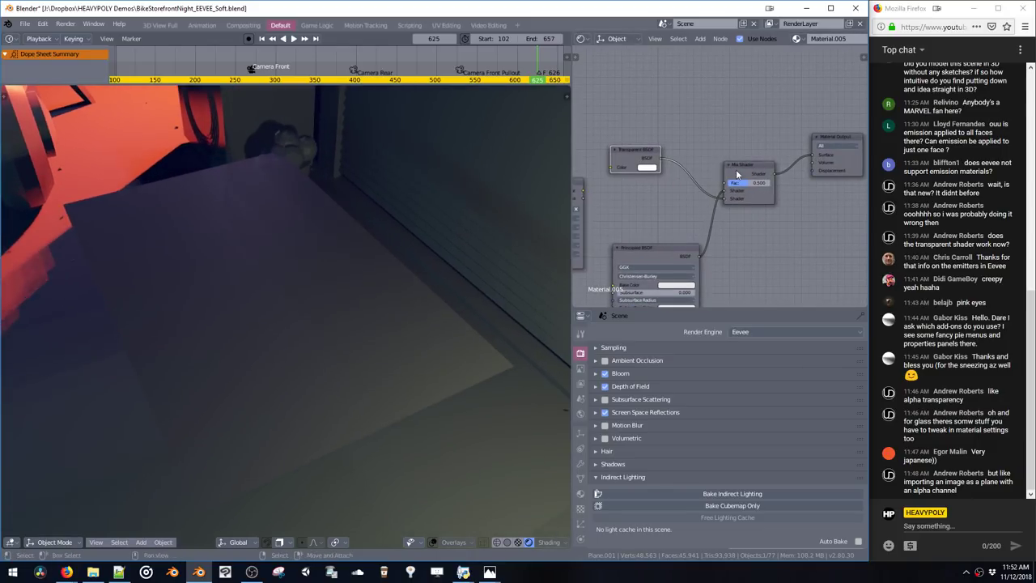
mouse_move(746, 185)
left_mouse_down()
mouse_move(766, 188)
mouse_move(686, 188)
mouse_move(756, 188)
left_mouse_up()
middle_click_drag(663, 226, 698, 168)
left_click_drag(597, 133, 577, 150)
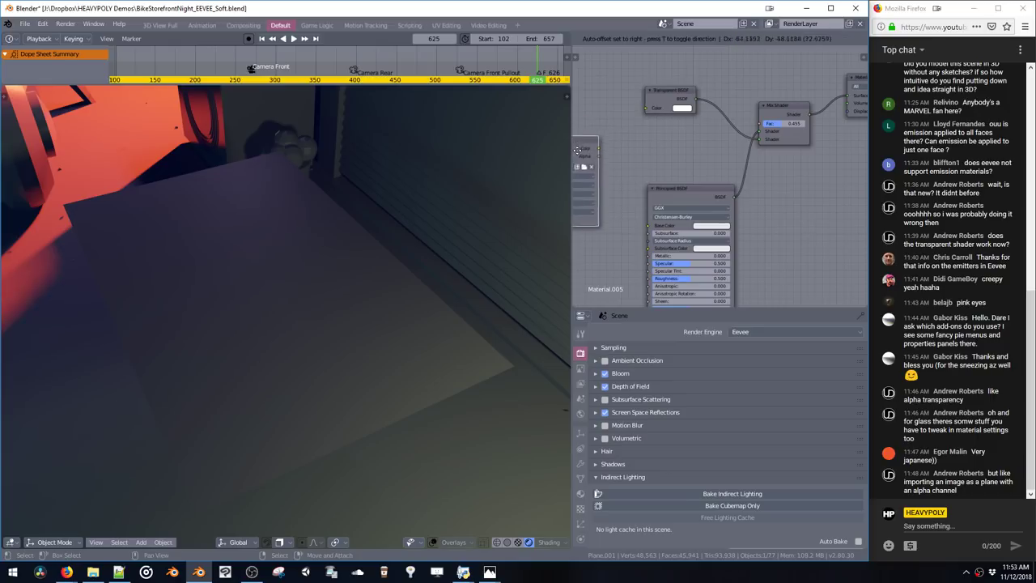
left_click(584, 158)
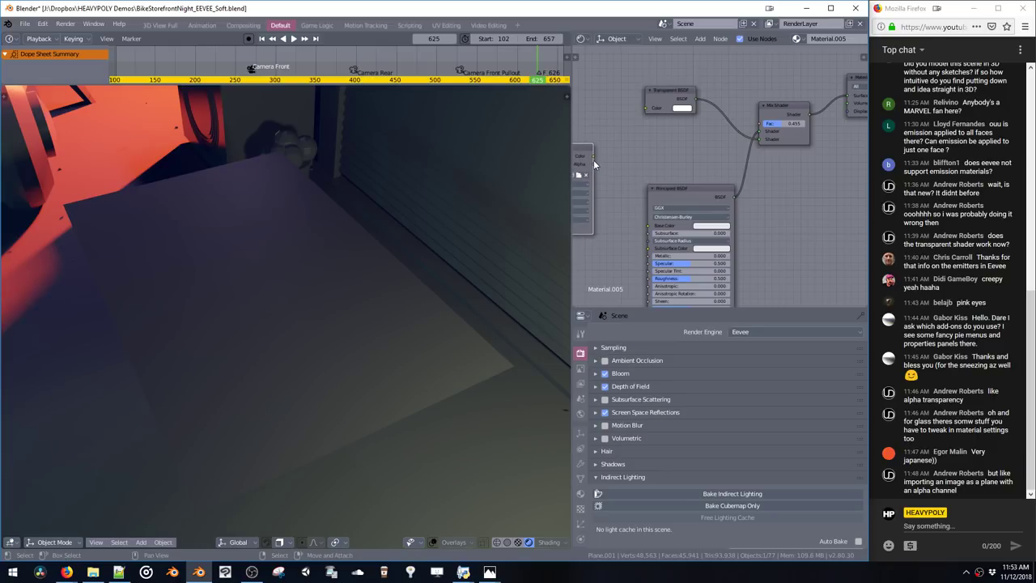
Set the Principled BSDF's Base Color to red and arrange its node above the Transparent BSDF
left_click(703, 229)
left_click_drag(705, 133, 687, 100)
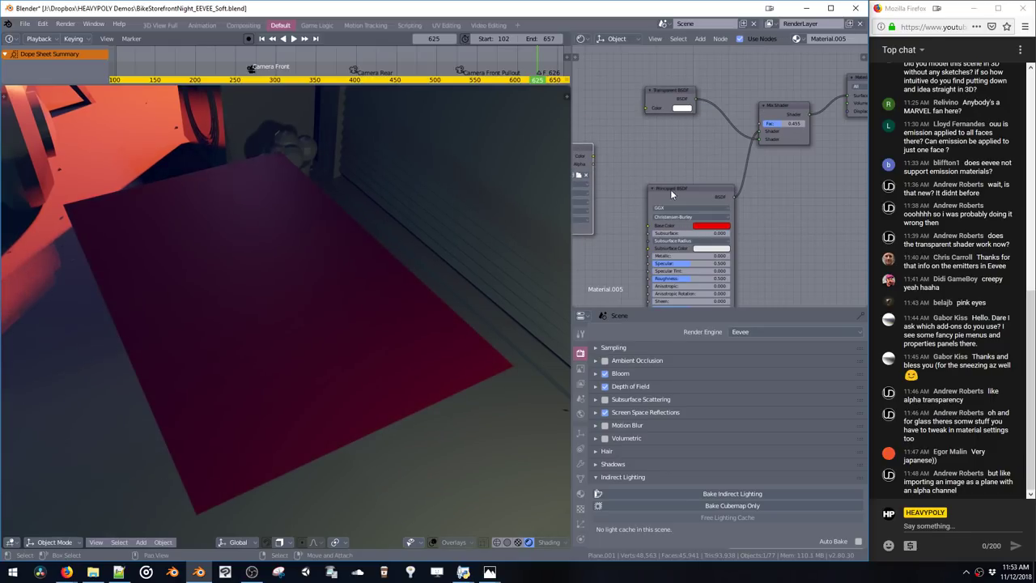
left_click_drag(671, 190, 649, 154)
left_click_drag(664, 93, 750, 230)
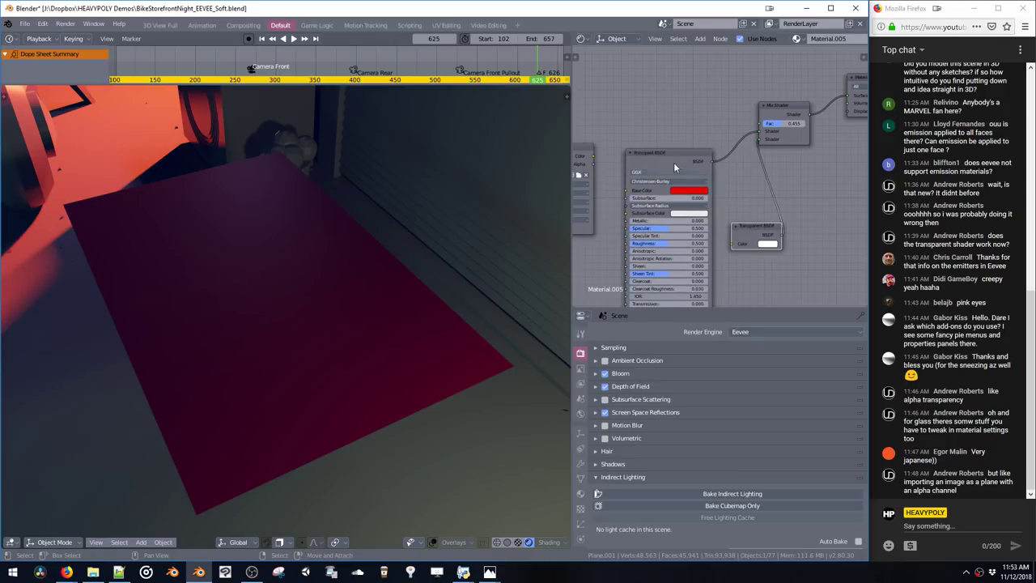
left_click_drag(674, 163, 654, 49)
left_click_drag(753, 232, 674, 258)
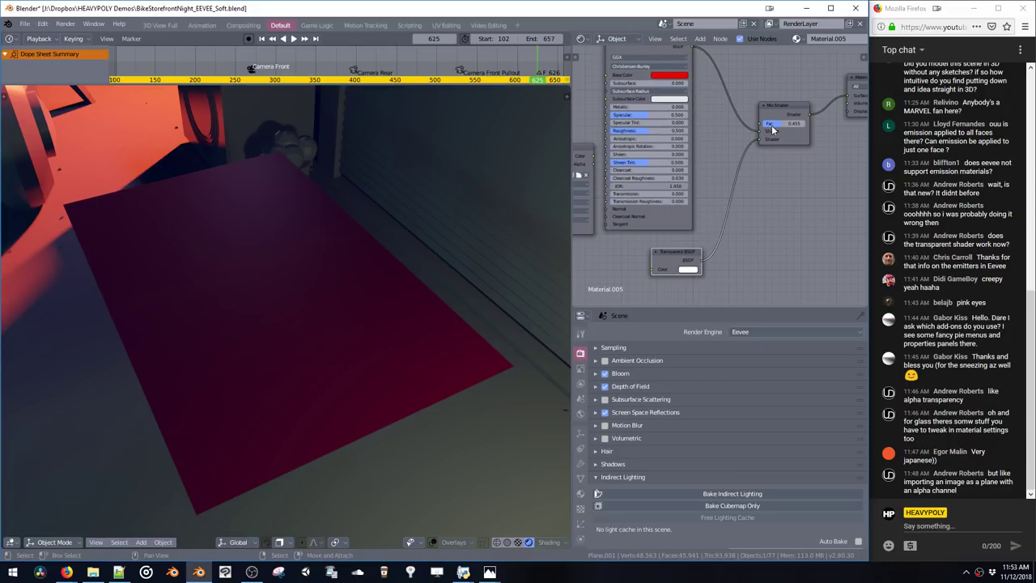
Set the Mix Shader's Fac to 1.000 and the plane material's blend mode to Alpha Blend
left_click_drag(782, 127, 840, 125)
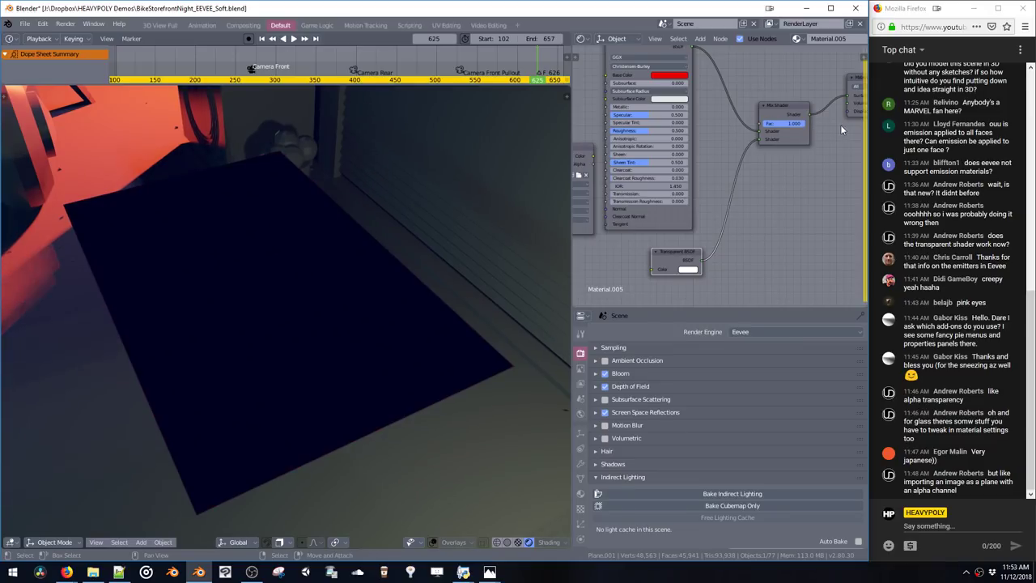
middle_click_drag(362, 306, 342, 282)
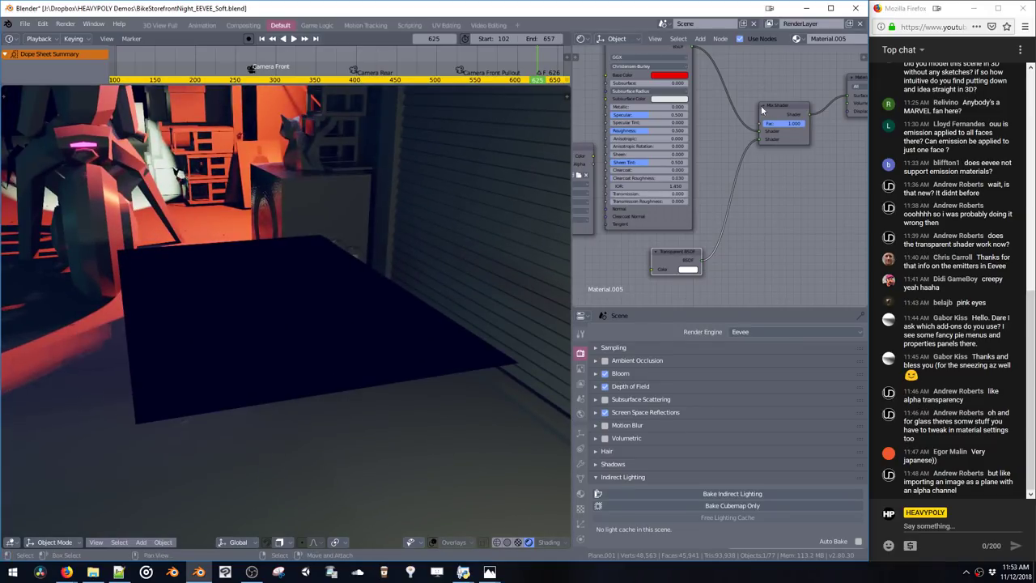
middle_click_drag(782, 138, 742, 148)
key("shift+v")
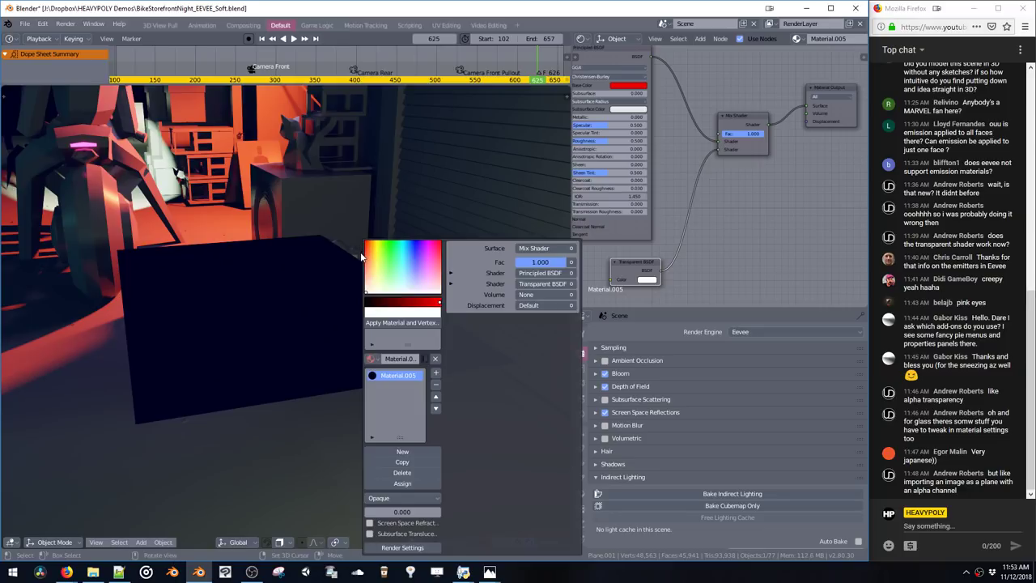
left_click(389, 499)
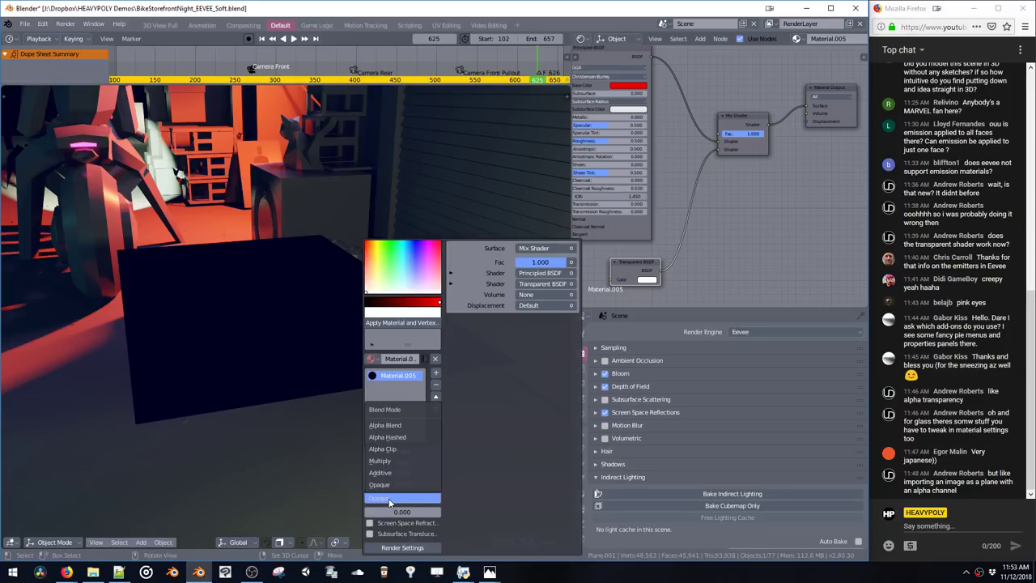
left_click(383, 425)
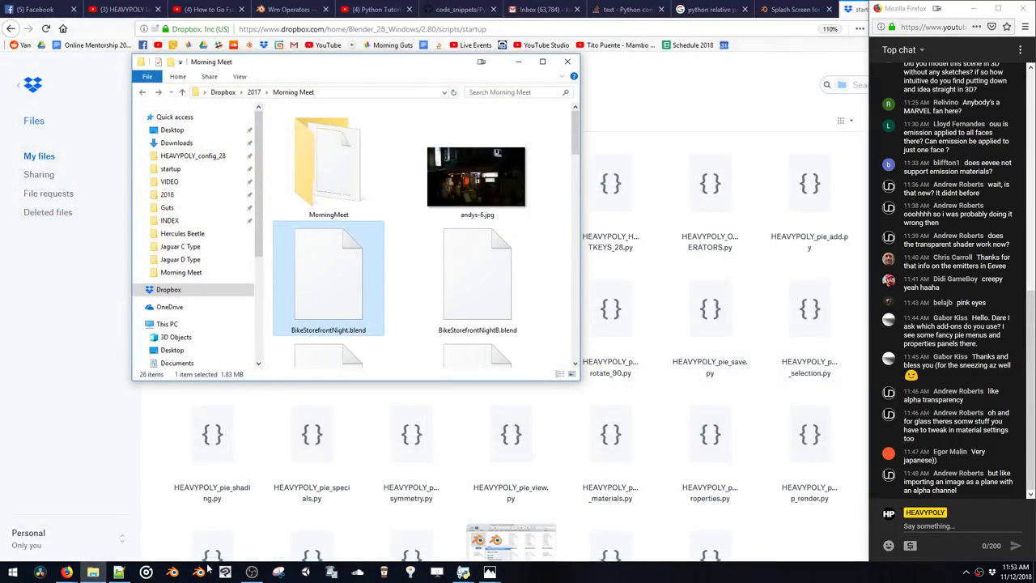
Start Blender again and open BikeStorefrontNight_EEVEE_Soft.blend from the HEAVYPOLY Demos folder
left_click(207, 569)
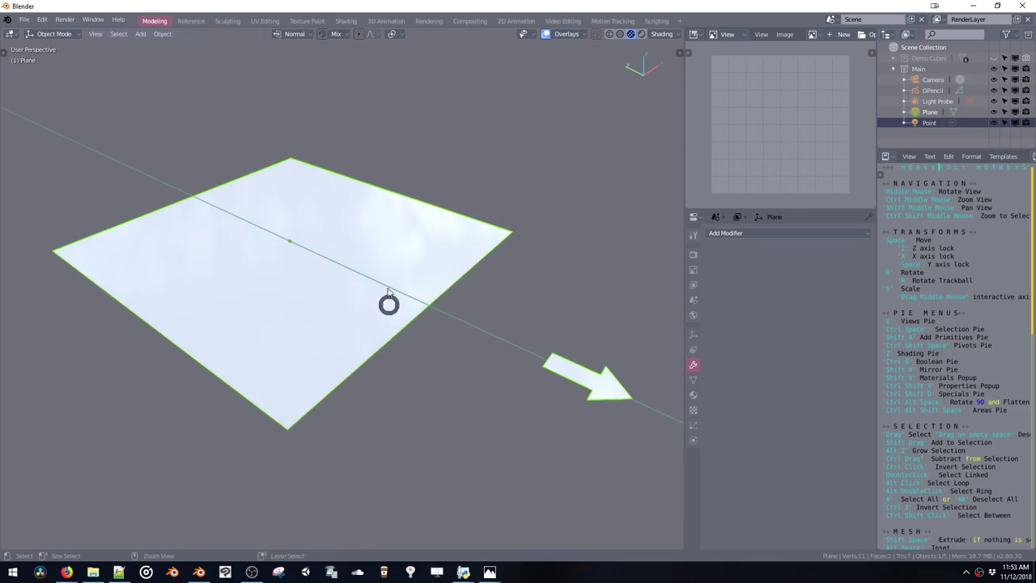
key("ctrl+o")
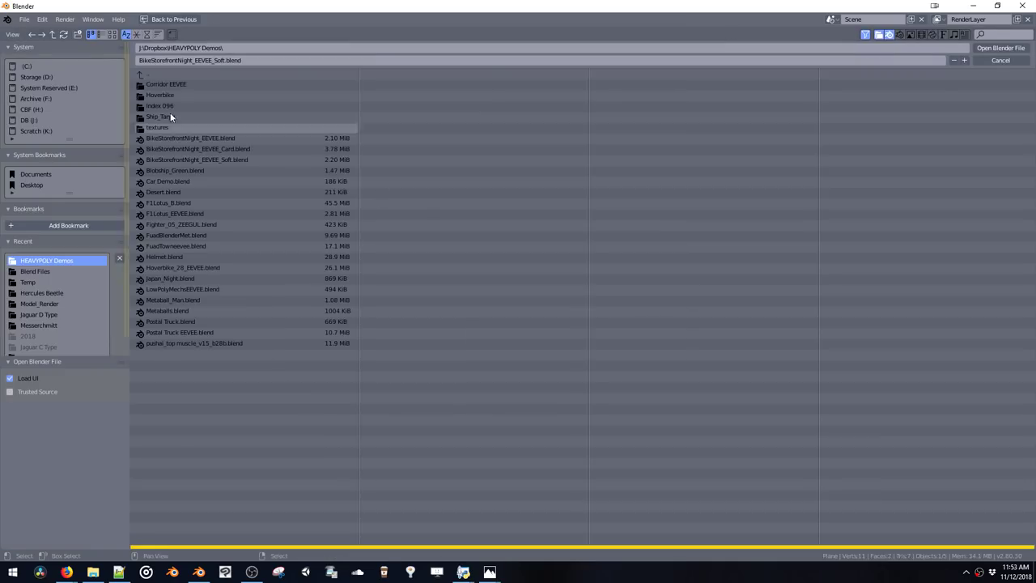
double_click(209, 159)
scroll(373, 301, "up", 3)
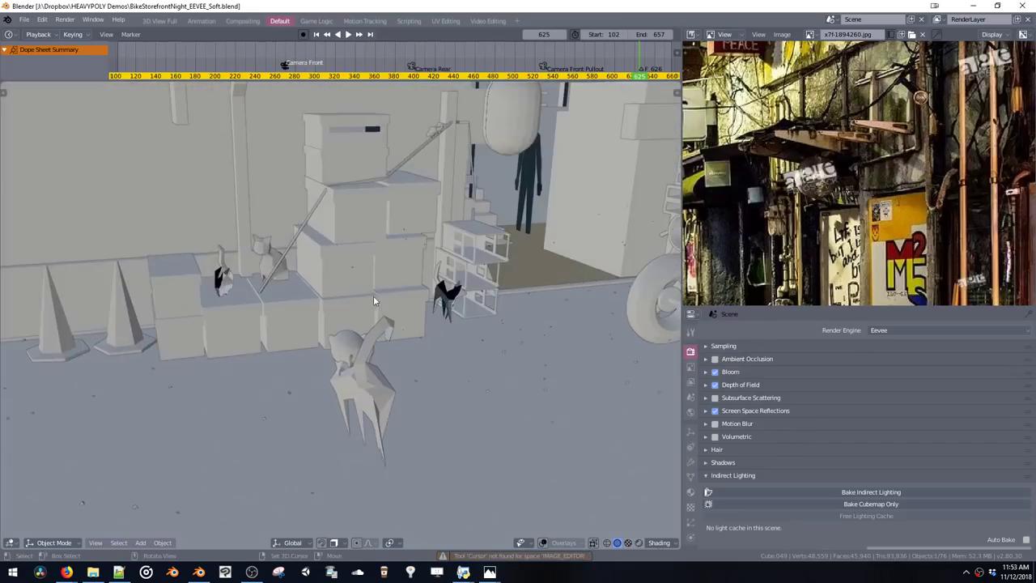
Add a plane in Object Mode and move it along Z and Y to the open ground in front of the motorcycle
scroll(374, 297, "down", 5)
middle_click_drag(374, 297, 475, 277)
key("space")
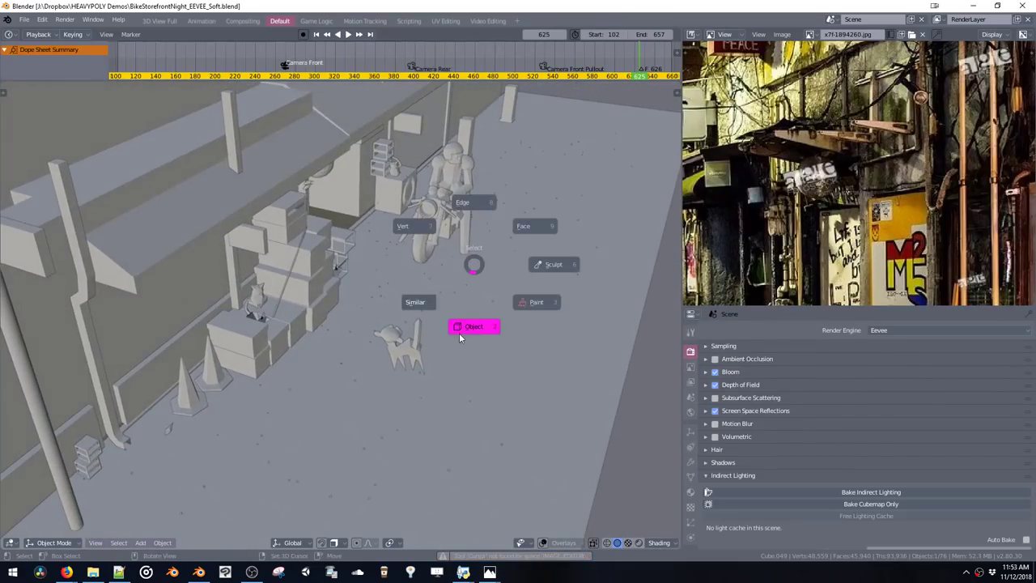
left_click(466, 328)
key("shift+a")
mouse_move(478, 331)
left_click(513, 334)
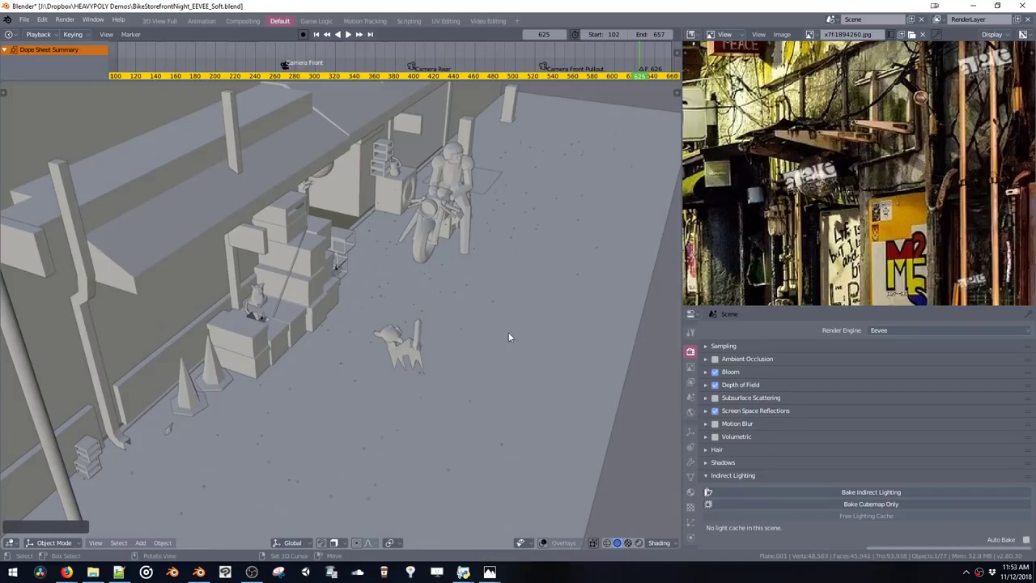
key("g")
key("z")
left_click(482, 315)
key("g")
key("y")
left_click(387, 433)
Switch the viewport to Rendered shading and shift the plane horizontally across the ground
mouse_move(419, 379)
middle_mouse_down()
mouse_move(431, 376)
mouse_move(411, 333)
middle_mouse_up()
key("z")
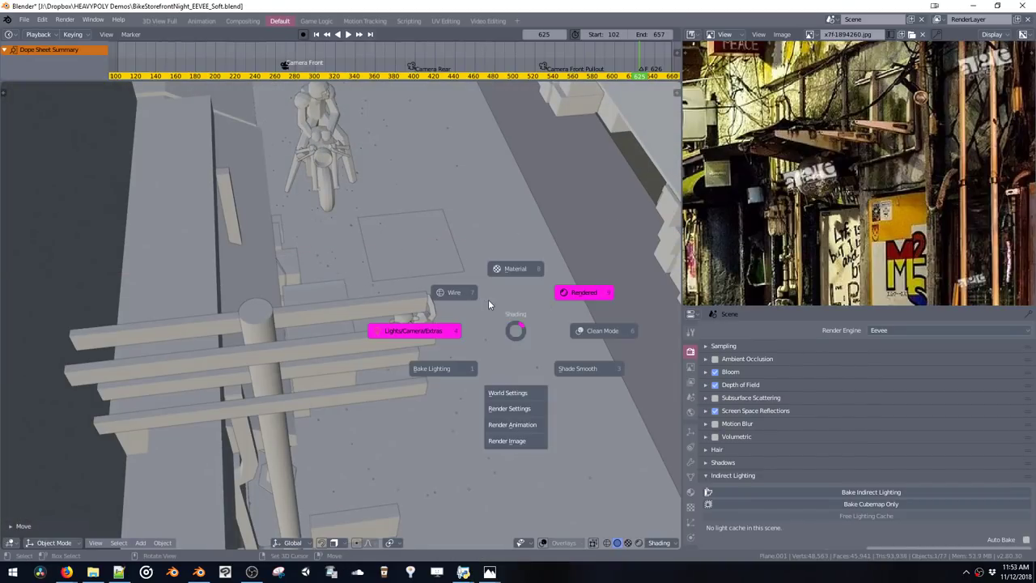
left_click(576, 293)
key("KP_Decimal")
mouse_move(438, 270)
middle_mouse_down()
mouse_move(397, 276)
mouse_move(395, 313)
mouse_move(460, 326)
middle_mouse_up()
key("g")
key("shift+z")
left_click(547, 309)
middle_click_drag(530, 314, 399, 323, "shift")
key("KP_Decimal")
Create a new material on the plane with the Alpha Blend mode, leaving Screen Space Refraction off
key("shift+v")
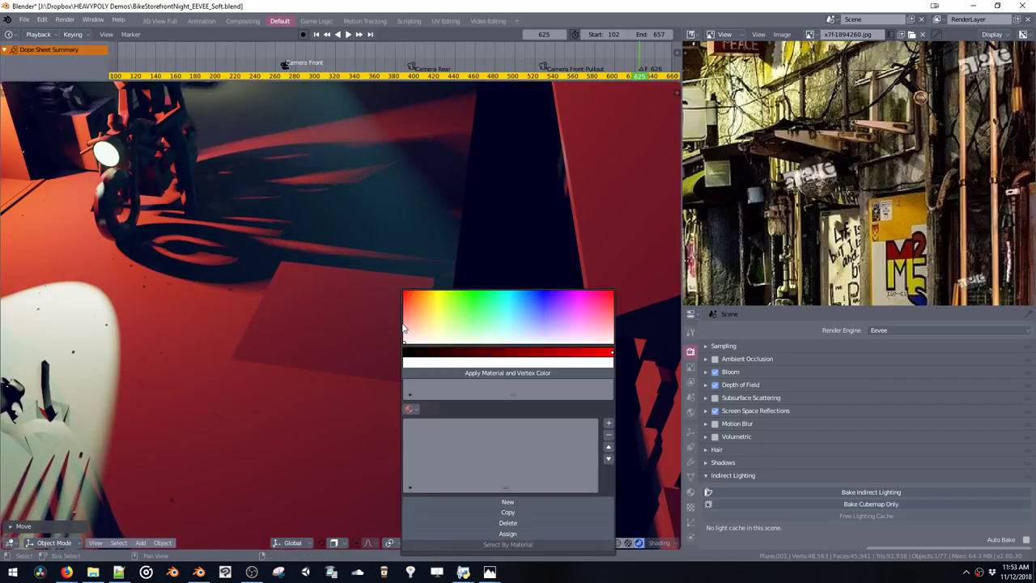
key("m")
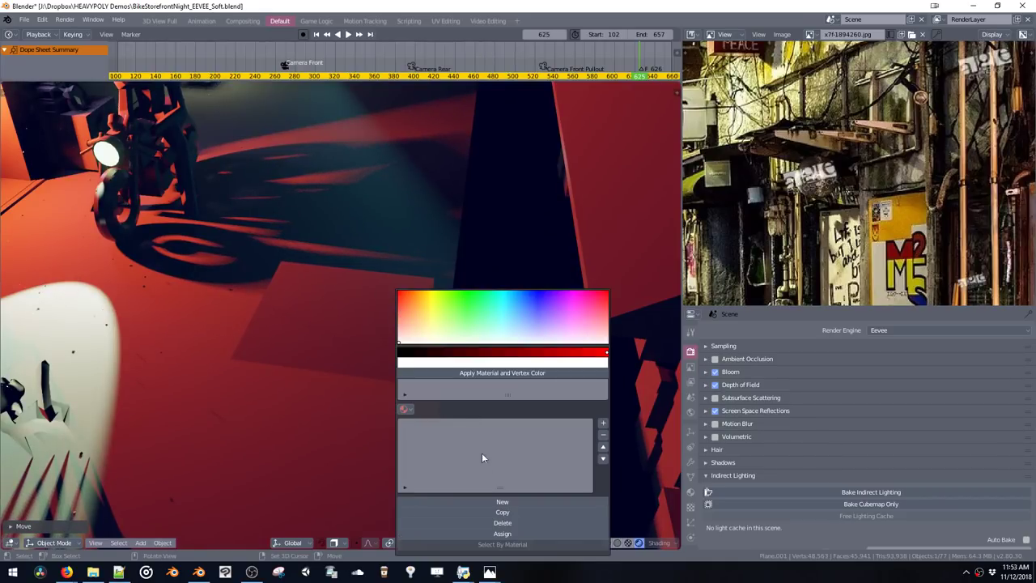
left_click(487, 504)
left_click(423, 497)
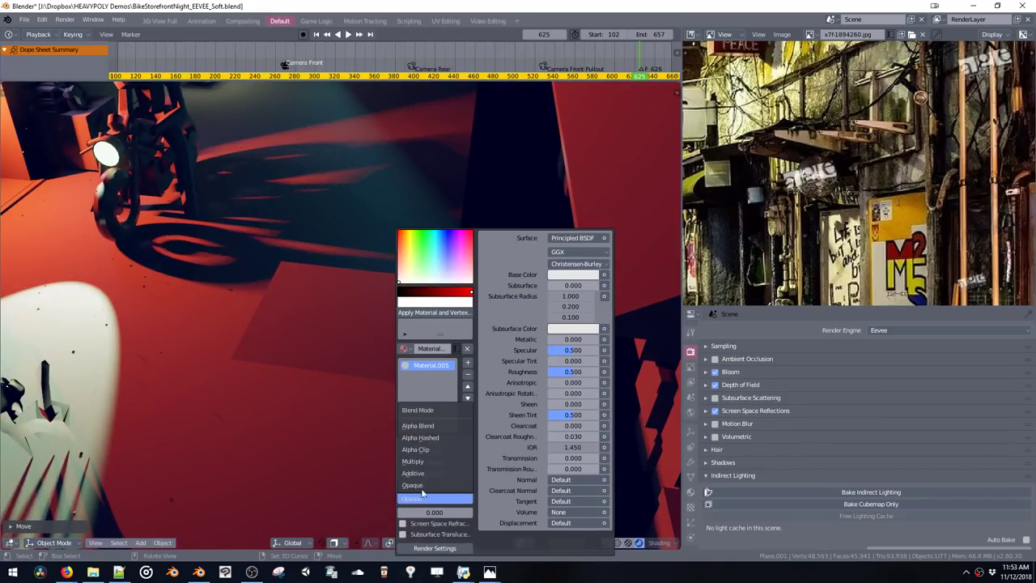
left_click(426, 425)
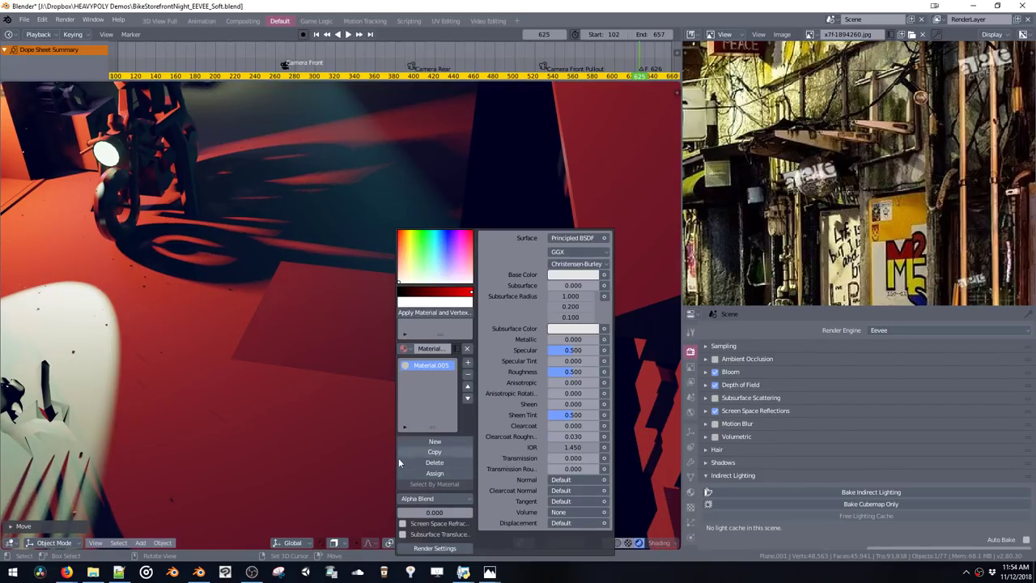
left_click(404, 525)
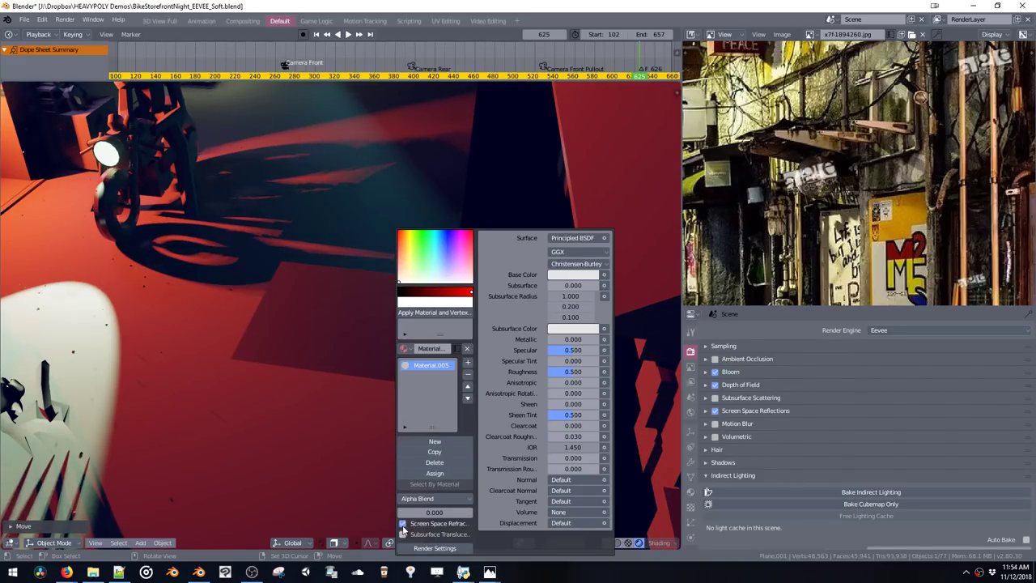
left_click(405, 525)
middle_click_drag(348, 311, 395, 327)
scroll(348, 330, "up", 3)
key("shift+v")
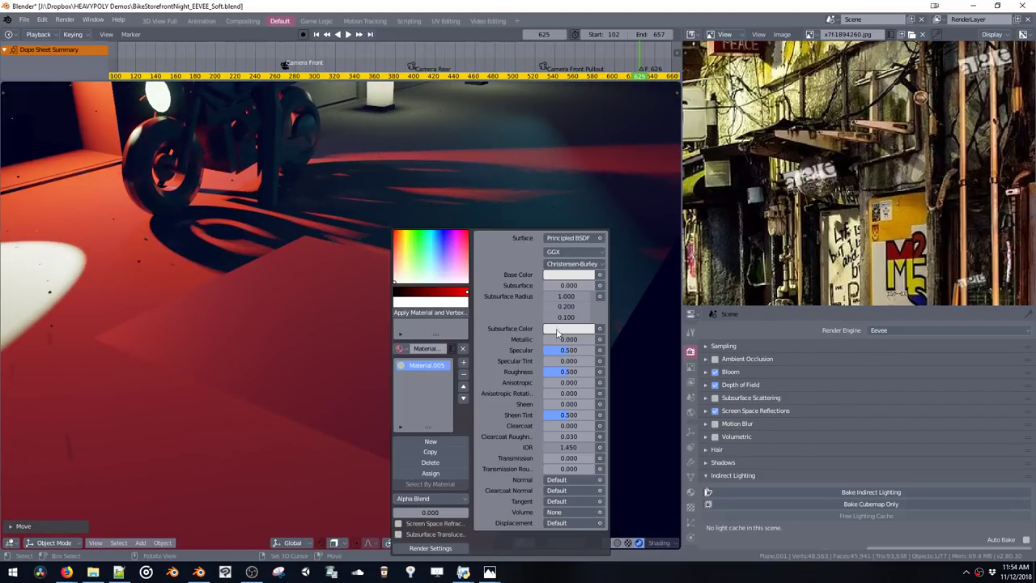
Change the reference image area to the Node Editor and insert a Mix Shader between the Principled BSDF and Material Output
key("ctrl+alt+shift+space")
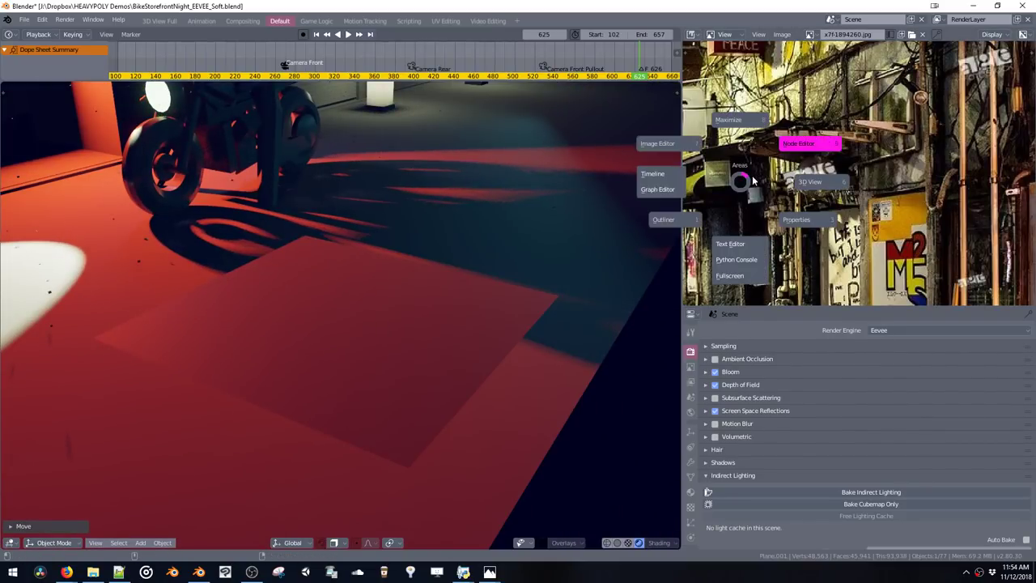
left_click(797, 144)
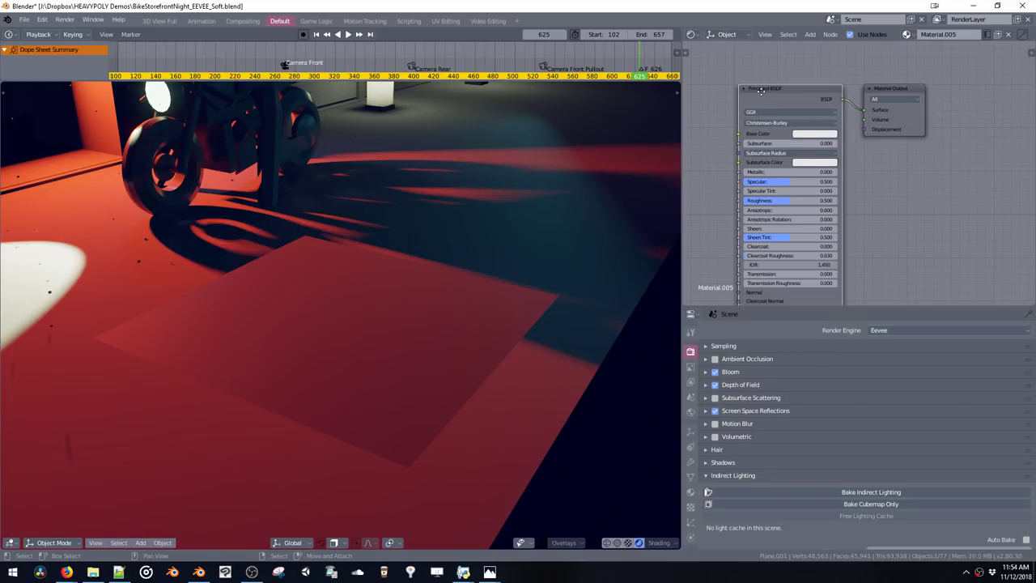
left_click_drag(761, 91, 624, 100)
key("shift+a")
left_click(801, 159)
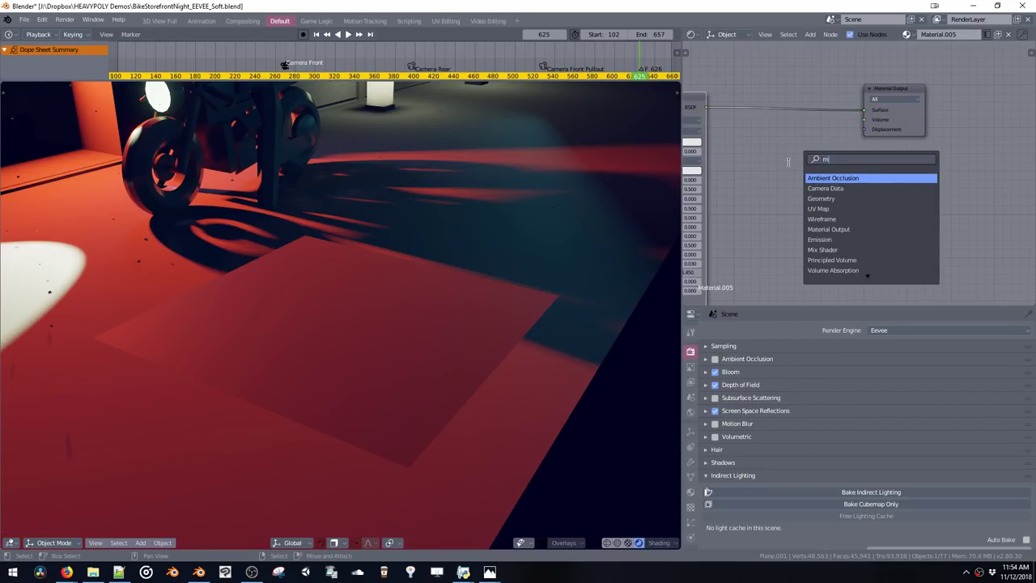
type("mix")
key("Return")
left_click(765, 106)
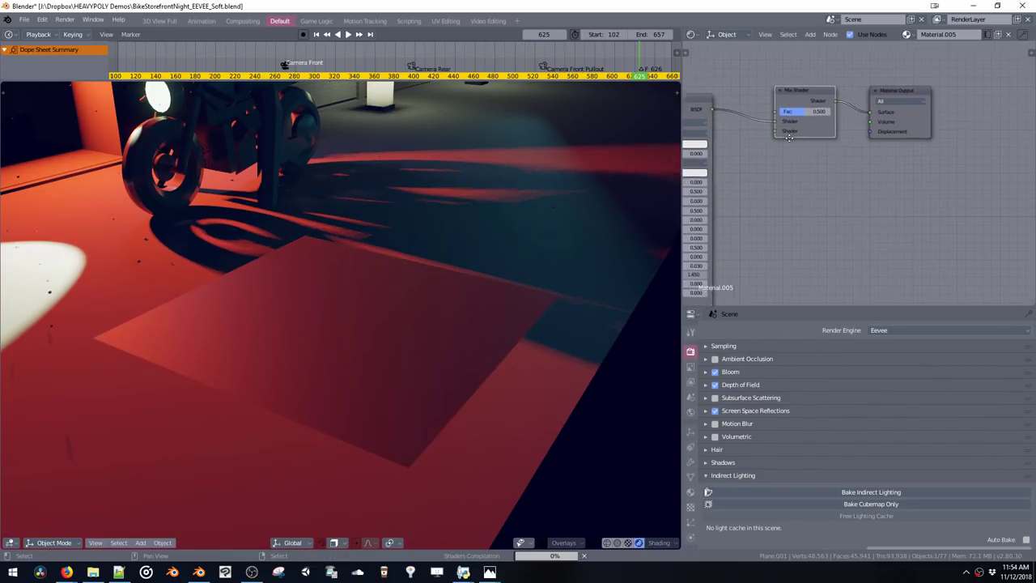
Add a Transparent BSDF node and connect it to the second shader input of the Mix Shader
middle_click_drag(690, 104, 715, 117)
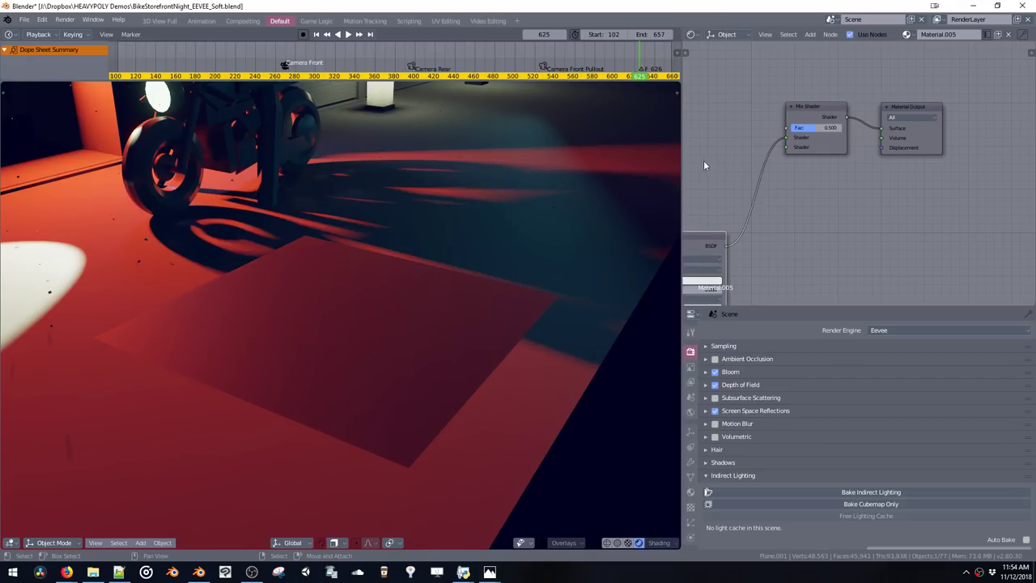
key("shift+a")
left_click(697, 164)
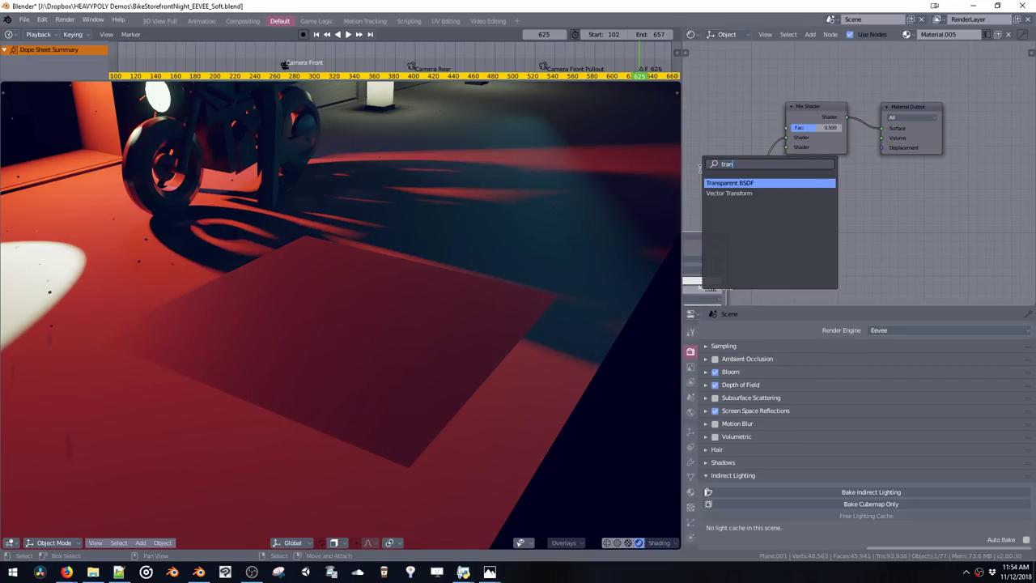
left_click(740, 183)
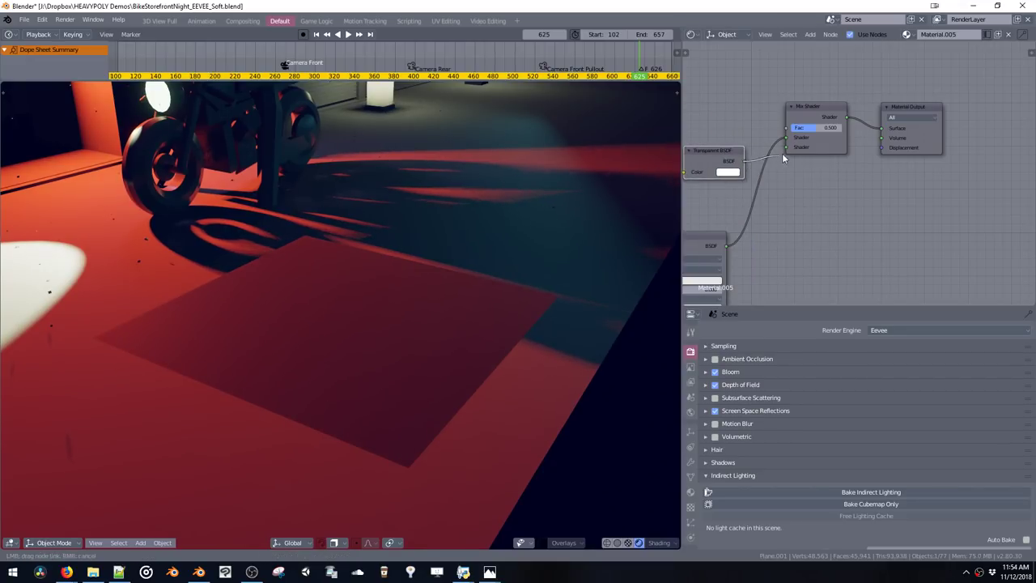
left_click_drag(782, 155, 785, 148)
middle_click_drag(686, 144, 777, 148)
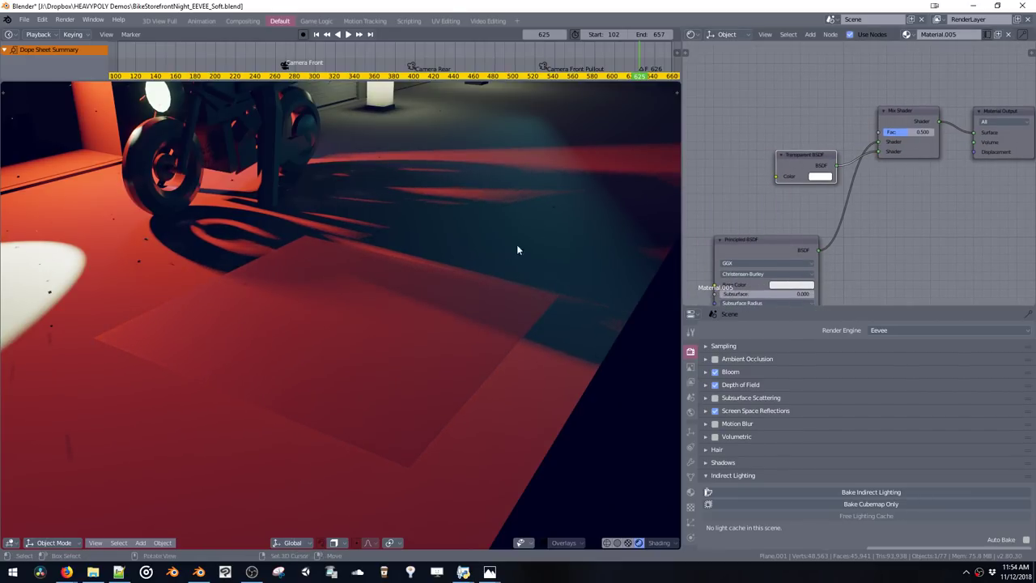
Set the Mix Shader factor to 0.564 and move the Transparent BSDF node further from the Mix Shader
middle_click_drag(518, 249, 272, 291)
scroll(322, 311, "down", 1)
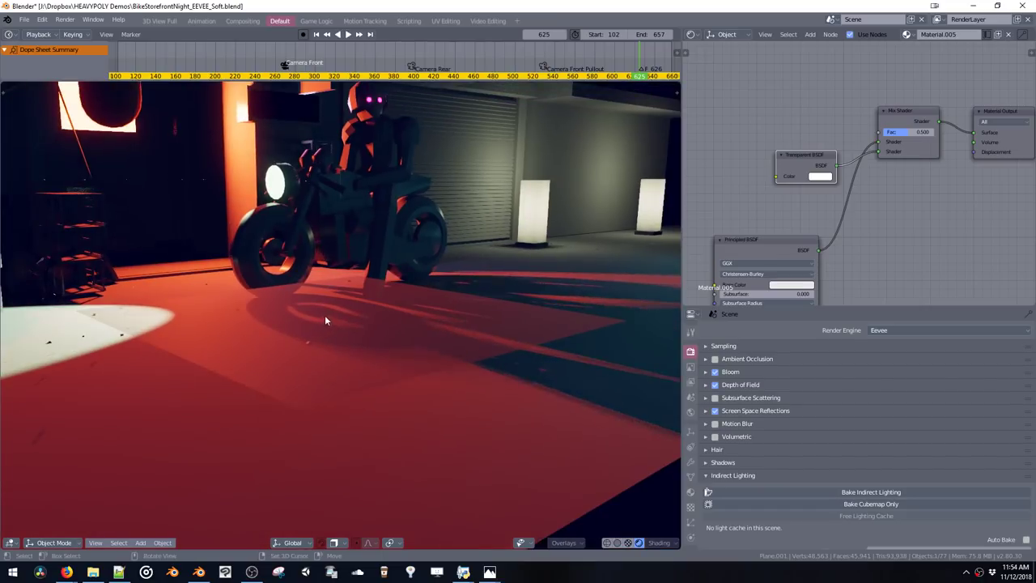
mouse_move(907, 130)
left_mouse_down()
mouse_move(921, 132)
mouse_move(874, 139)
mouse_move(952, 138)
mouse_move(858, 132)
mouse_move(955, 128)
mouse_move(855, 137)
mouse_move(912, 136)
left_mouse_up()
left_click_drag(795, 166, 750, 188)
middle_click_drag(687, 153, 709, 161)
key("shift+a")
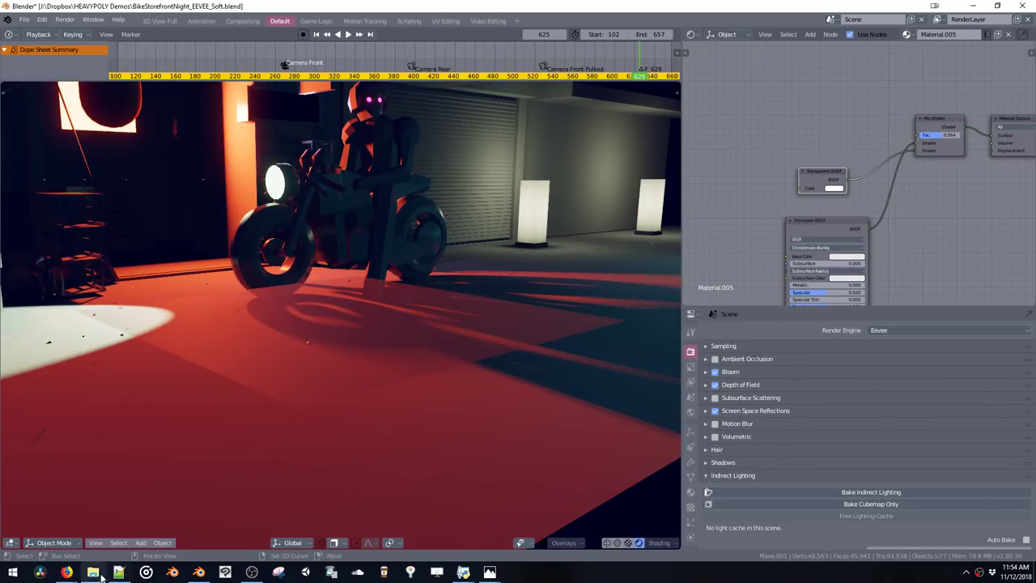
Bring andys-6.jpg from the Morning Meet folder into the node tree and connect its Color output to the Mix Shader's Fac
left_click(99, 573)
left_click(478, 186)
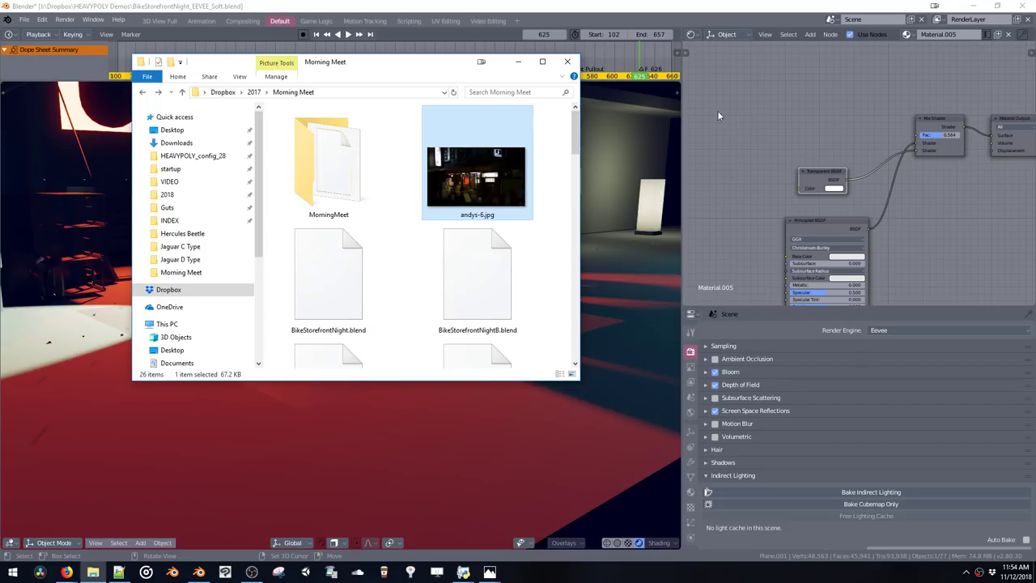
left_click_drag(717, 112, 717, 113)
left_click(600, 19)
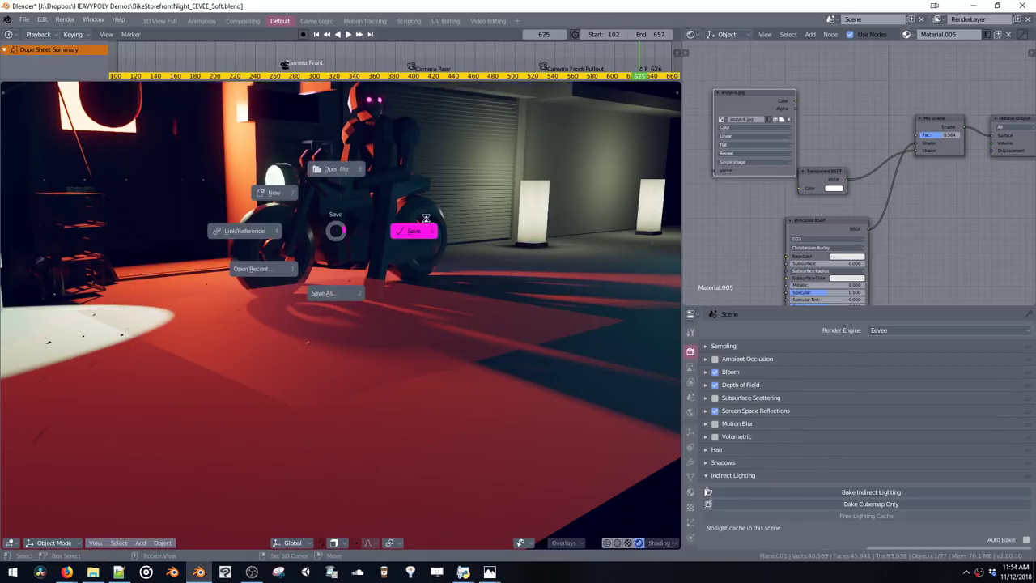
middle_click_drag(796, 93, 750, 104)
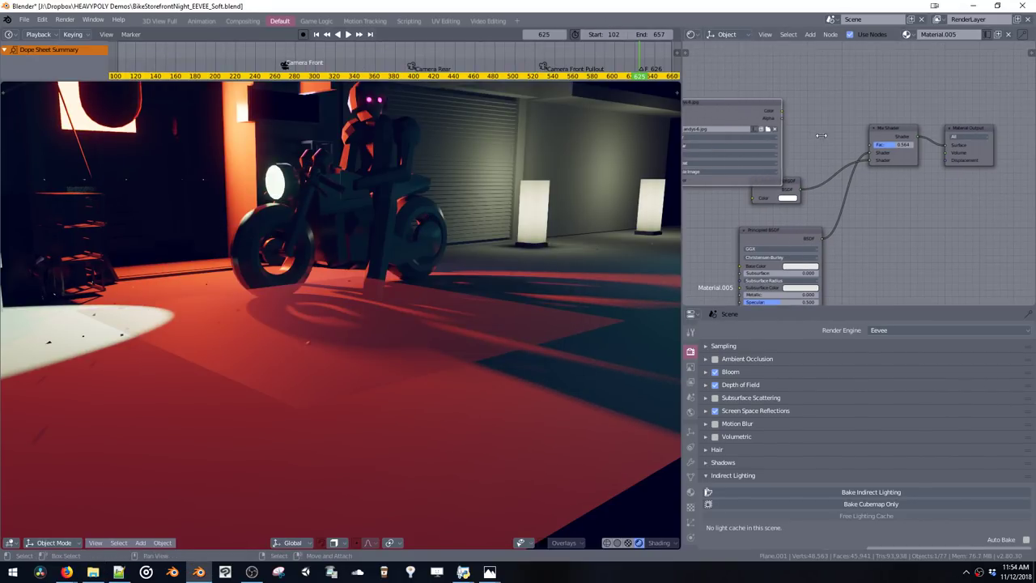
left_click_drag(821, 135, 873, 145)
Swap the Mix Shader inputs so the Transparent BSDF feeds the first and the Principled BSDF the second
middle_click_drag(486, 292, 593, 275)
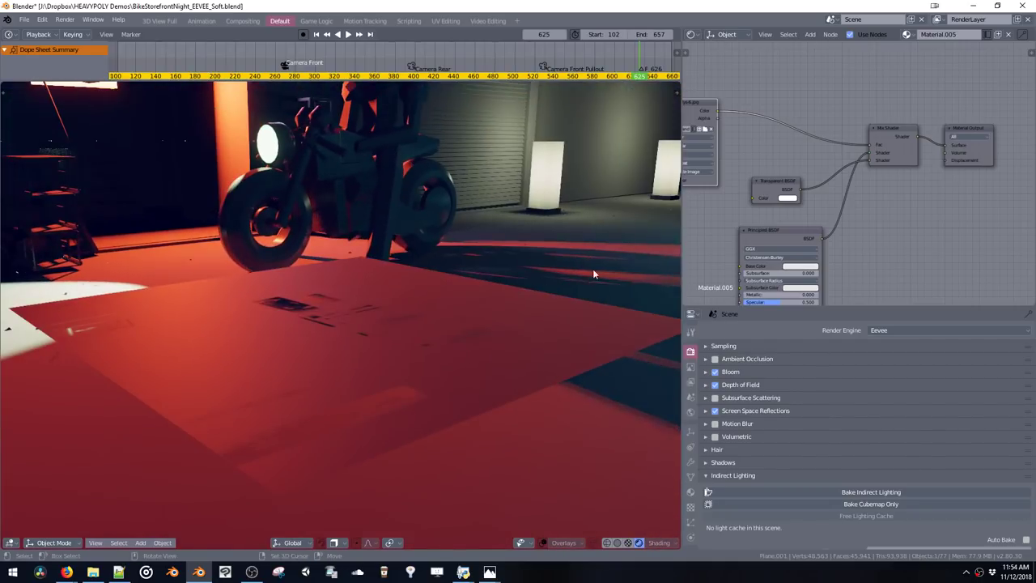
left_click_drag(864, 159, 869, 161)
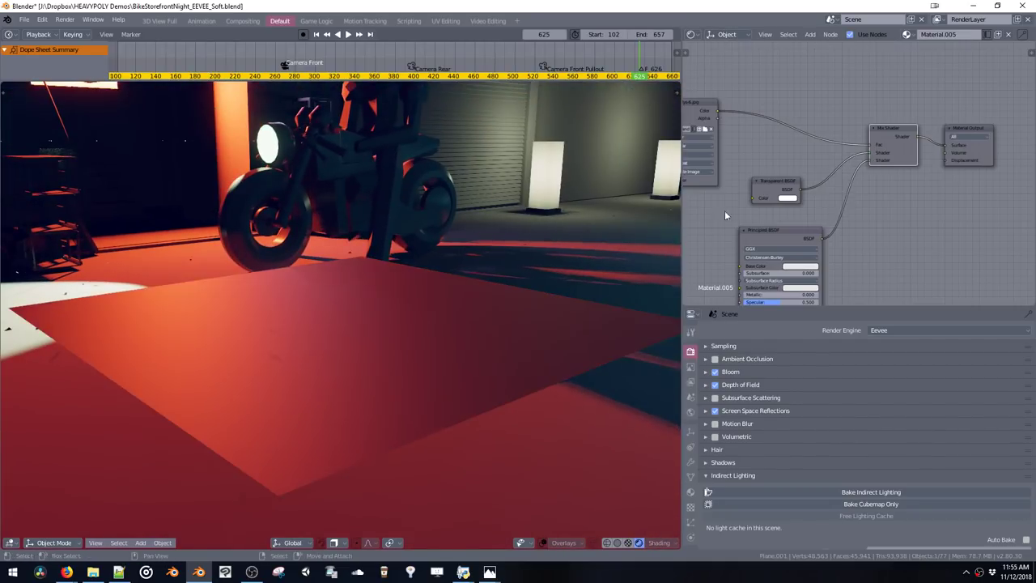
middle_click_drag(478, 278, 619, 266)
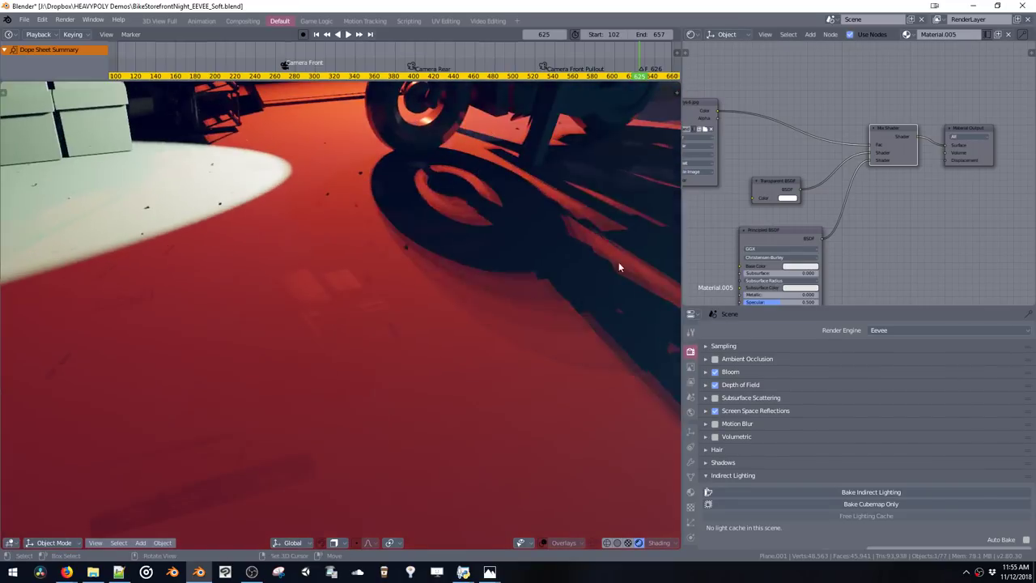
Set the Principled BSDF's Base Color to black and lower its Roughness
middle_click_drag(748, 249, 885, 153)
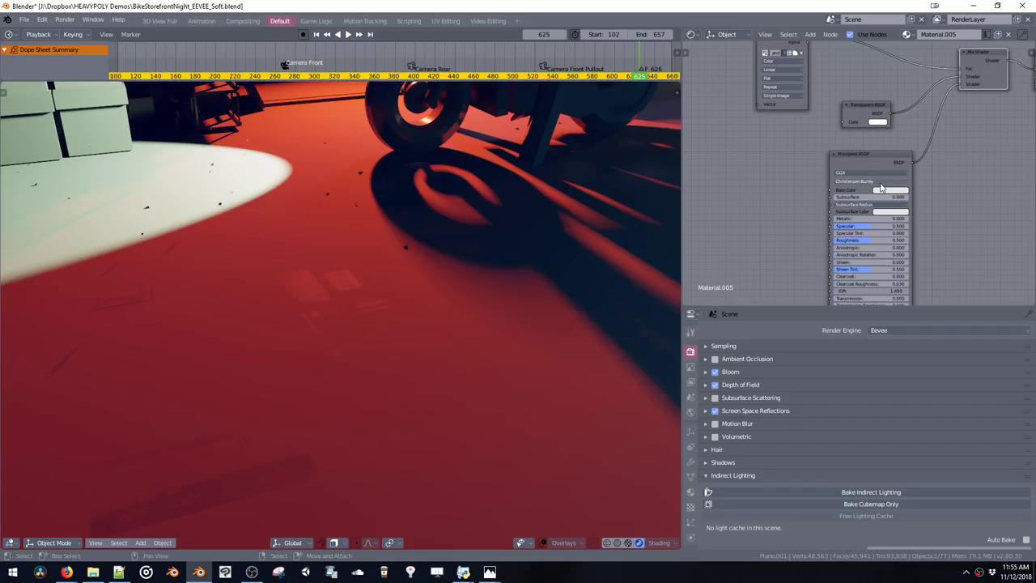
left_click(882, 190)
left_click_drag(889, 138, 877, 140)
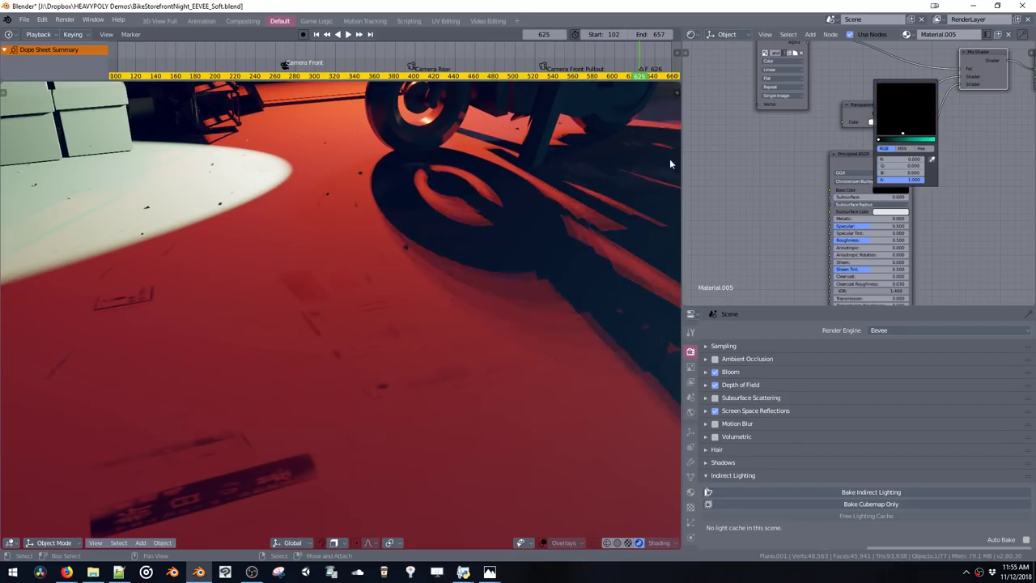
left_click_drag(865, 241, 844, 243)
Position the plane along Z just above the ground and move it about 3.83 units along X toward the headlight-lit area
middle_click_drag(518, 298, 416, 357)
key("g")
key("z")
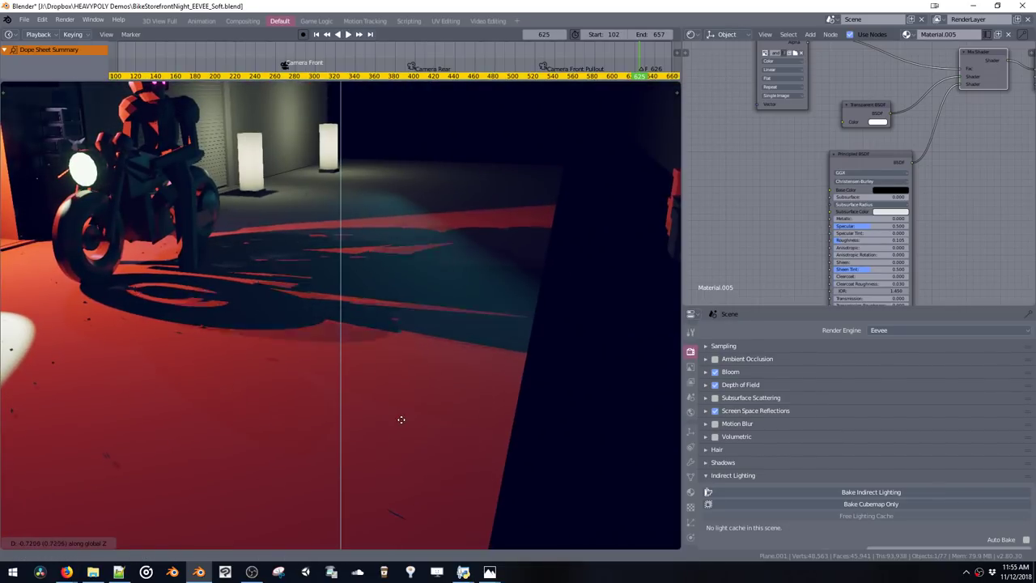
left_click(390, 374)
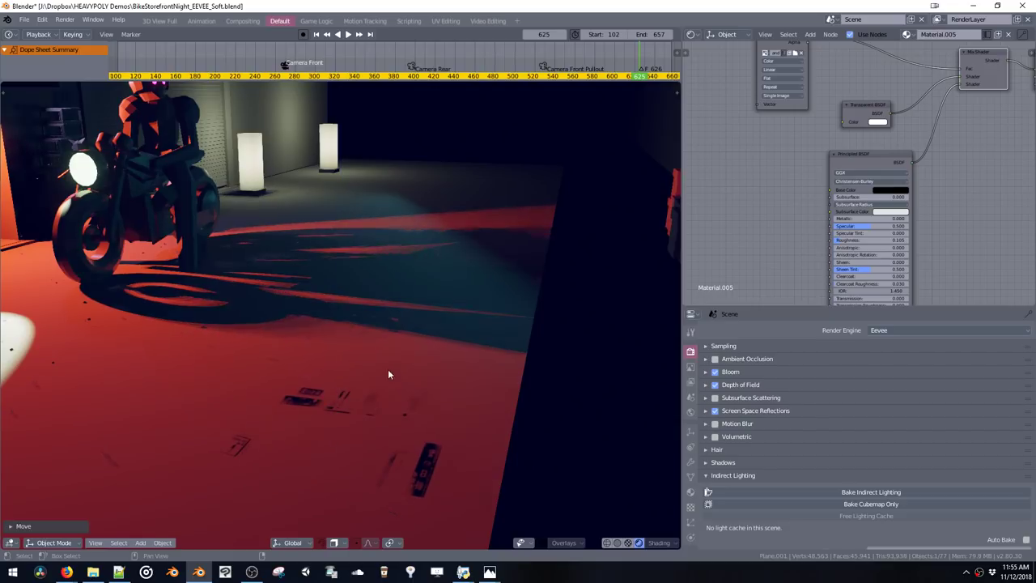
middle_click_drag(388, 369, 458, 372)
key("g")
key("x")
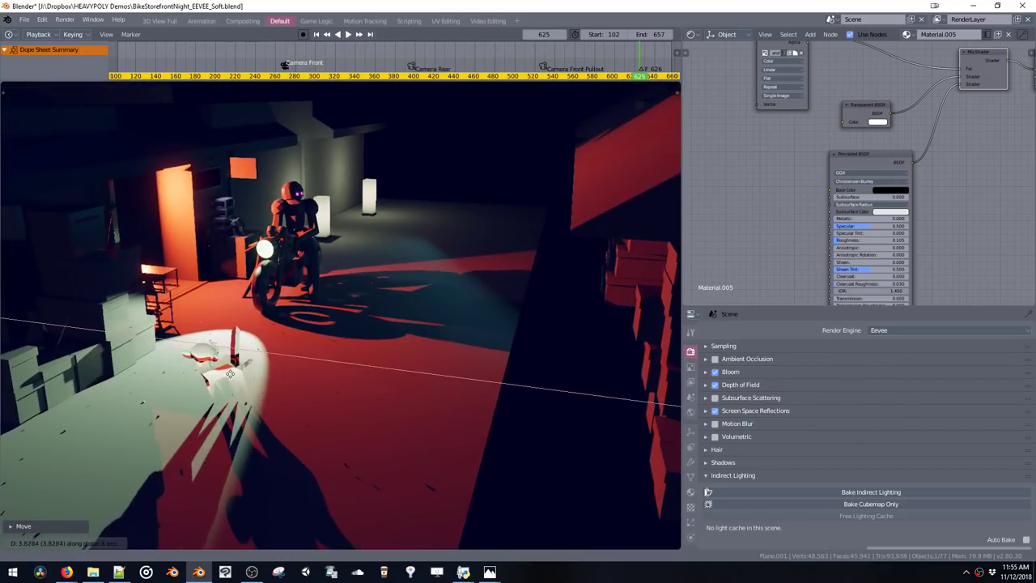
left_click(230, 373)
Scale the decal plane up and shift it along X across the ground
key("s")
left_click(377, 438)
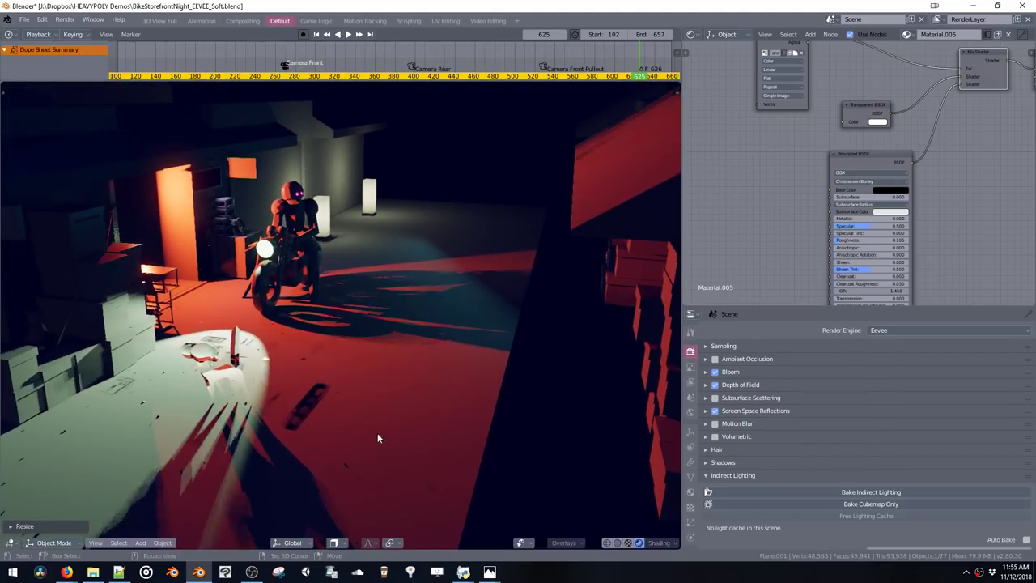
key("g")
key("x")
left_click(339, 418)
Rotate the plane upright and raise it along Z above the ground
middle_click_drag(340, 418, 320, 355)
key("space")
left_click(372, 319)
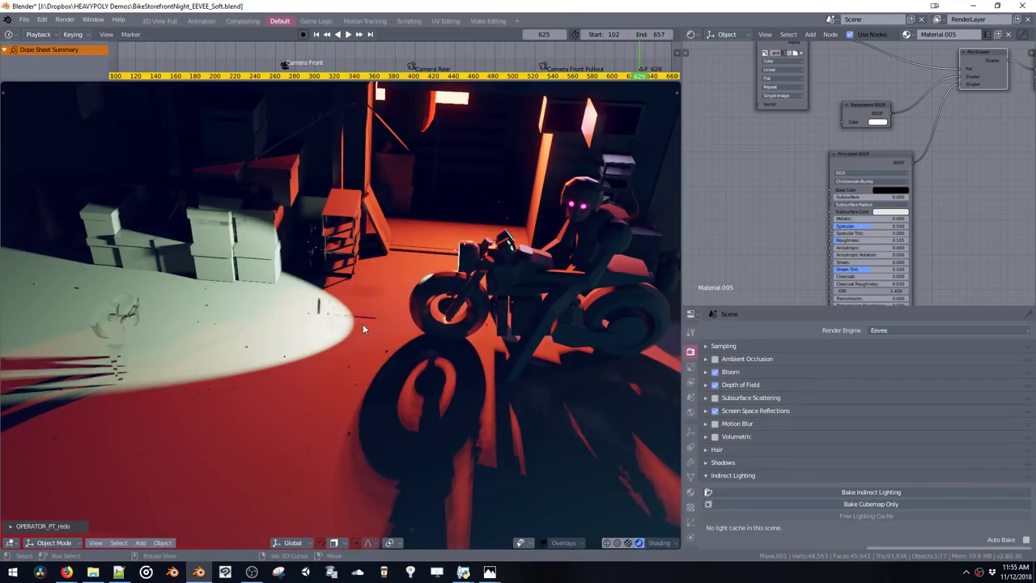
middle_click_drag(363, 323, 386, 325)
key("g")
key("z")
left_click(365, 208)
middle_click_drag(365, 208, 326, 246)
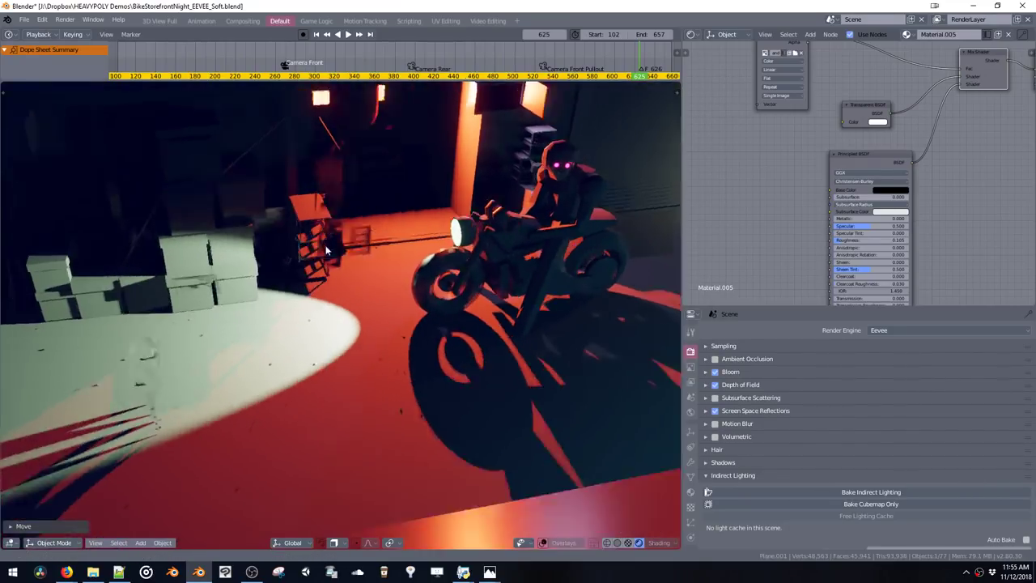
Move the upright plane along X and Y onto the garage shutter behind the glowing lantern
key("g")
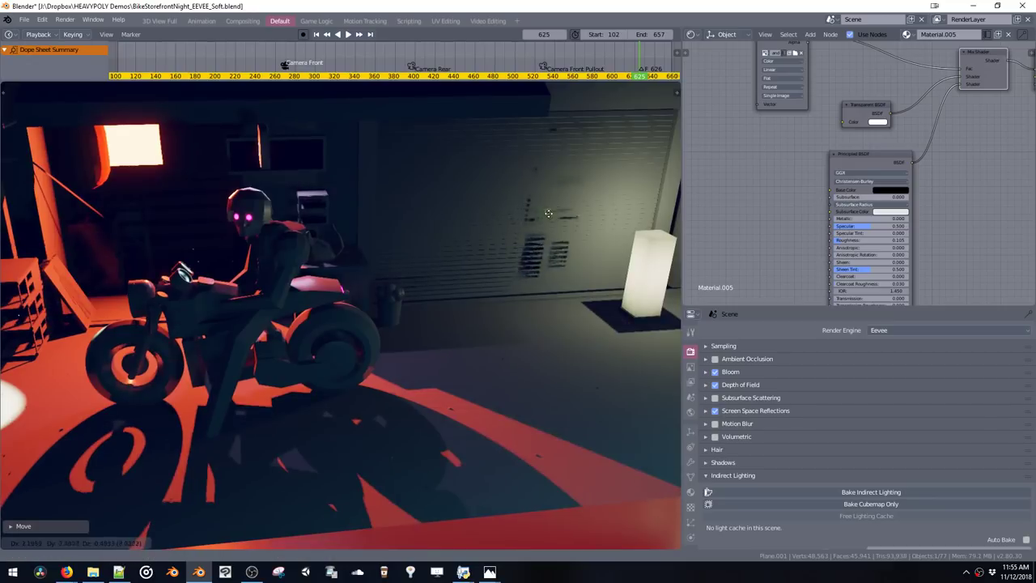
key("y")
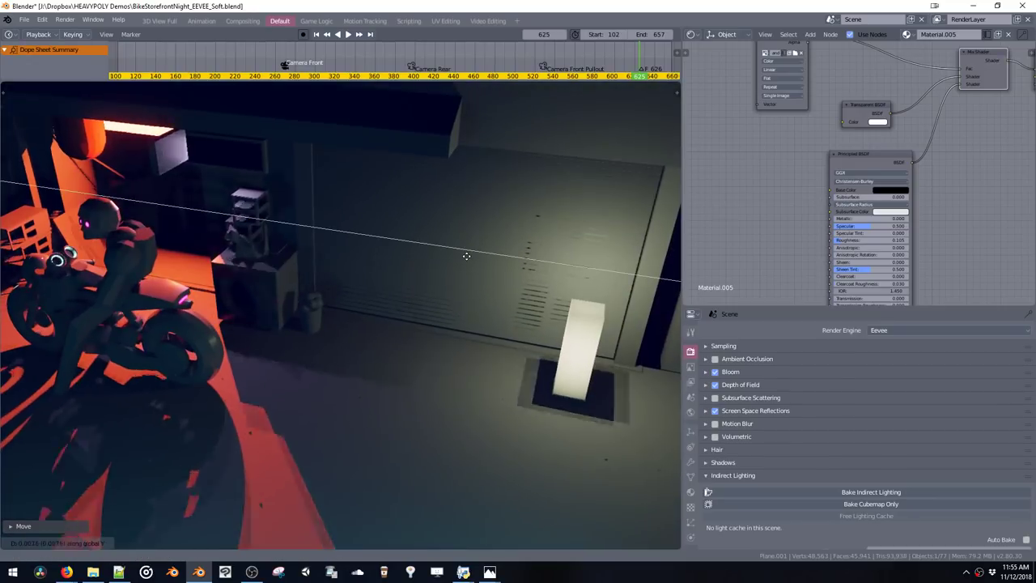
key("x")
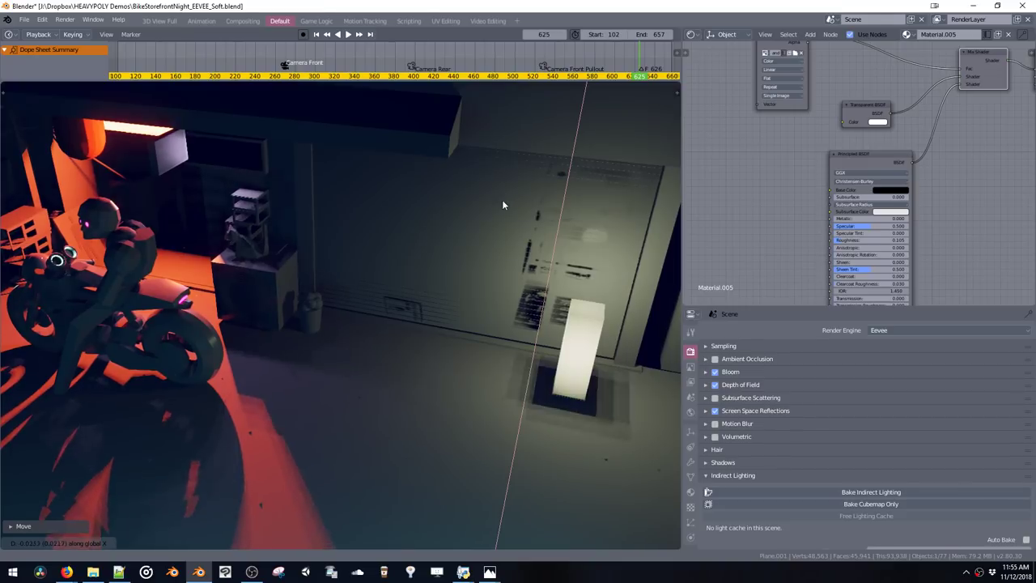
key("y")
left_click(460, 253)
scroll(461, 254, "down", 4)
mouse_move(461, 254)
middle_mouse_down()
mouse_move(423, 291)
mouse_move(385, 283)
mouse_move(441, 266)
mouse_move(399, 259)
mouse_move(384, 242)
mouse_move(443, 261)
mouse_move(461, 249)
middle_mouse_up()
scroll(441, 267, "up", 3)
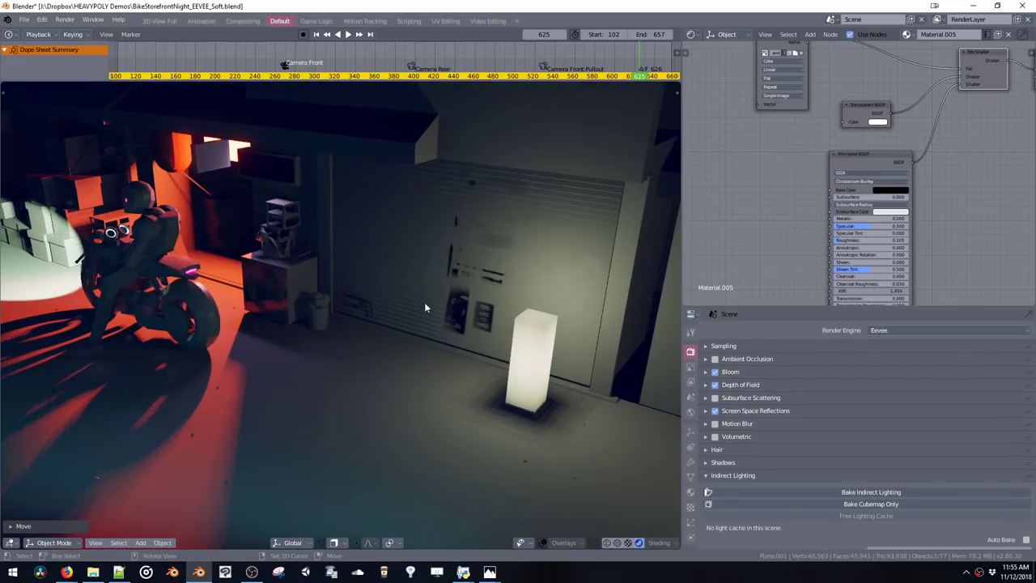
middle_click_drag(425, 304, 345, 328)
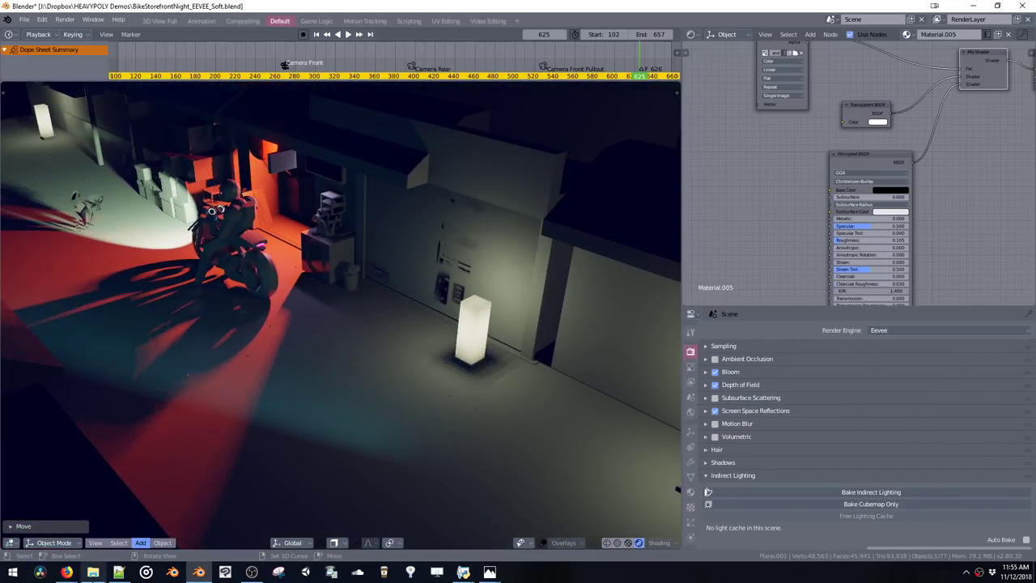
left_click(93, 573)
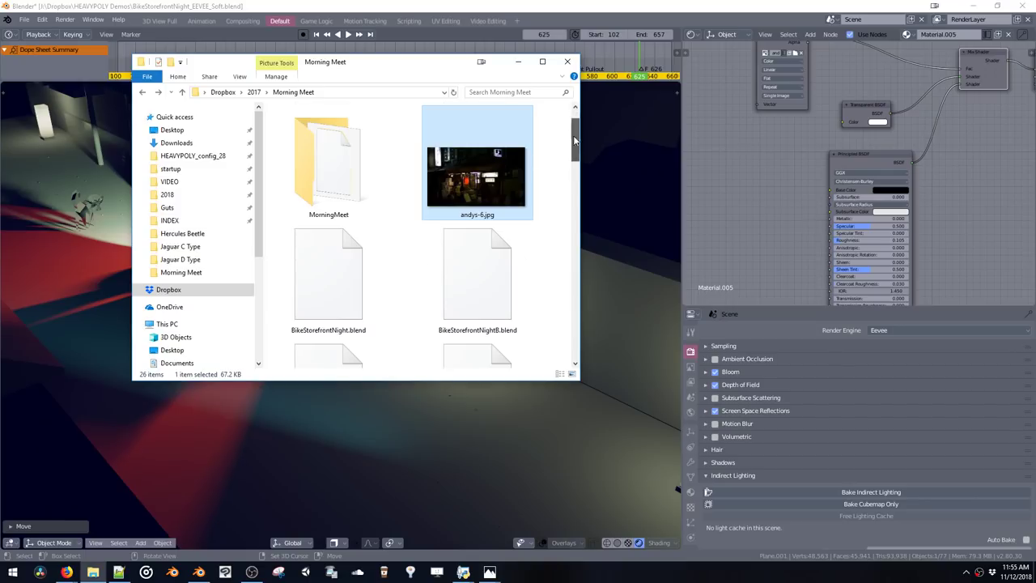
left_click_drag(573, 140, 577, 334)
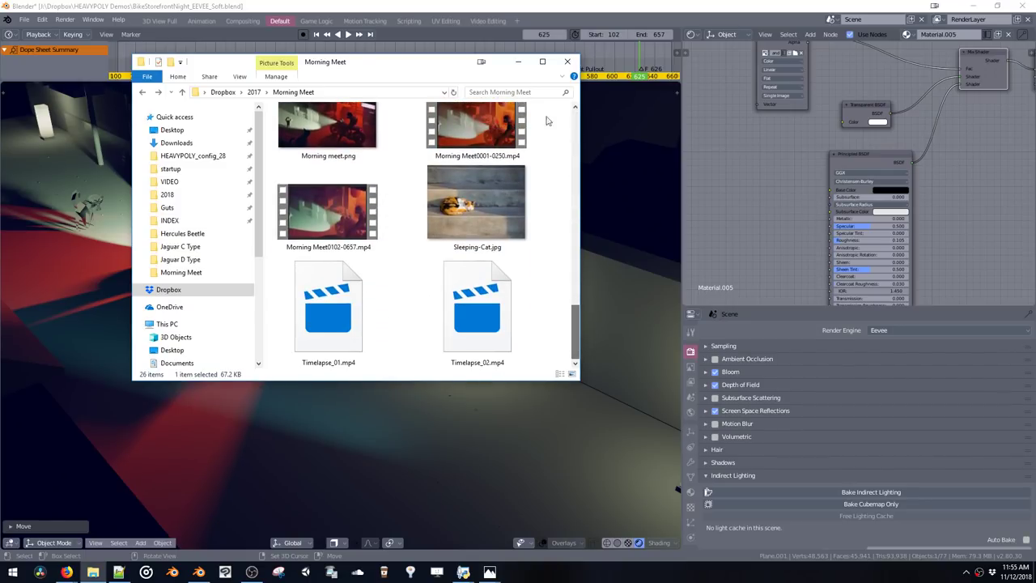
left_click(519, 63)
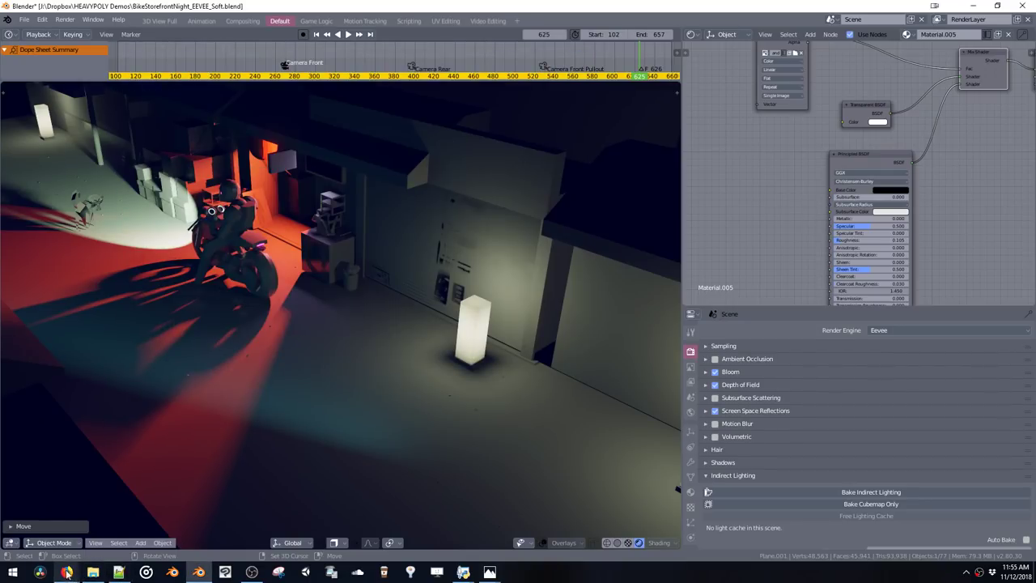
Switch to Firefox and search Google Images for "japan street markings" in a new tab
mouse_move(67, 572)
left_click(70, 544)
key("ctrl+t")
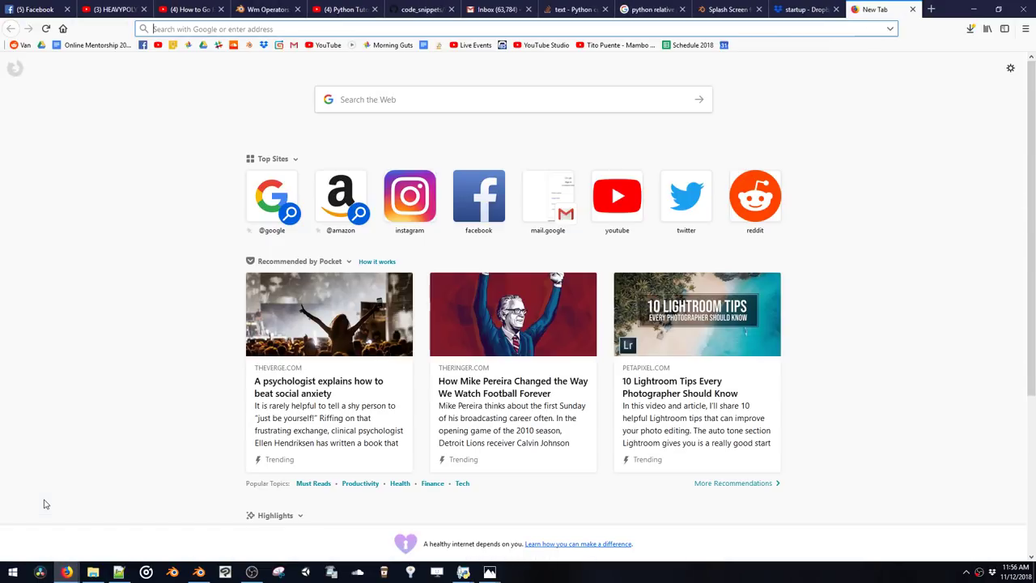
type("japan stre")
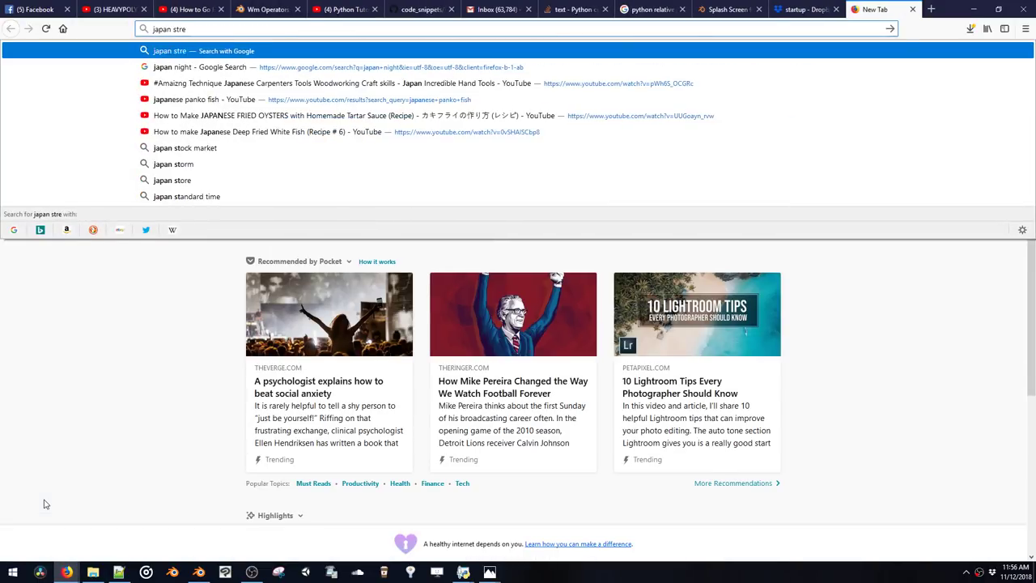
type("et markings")
key("Return")
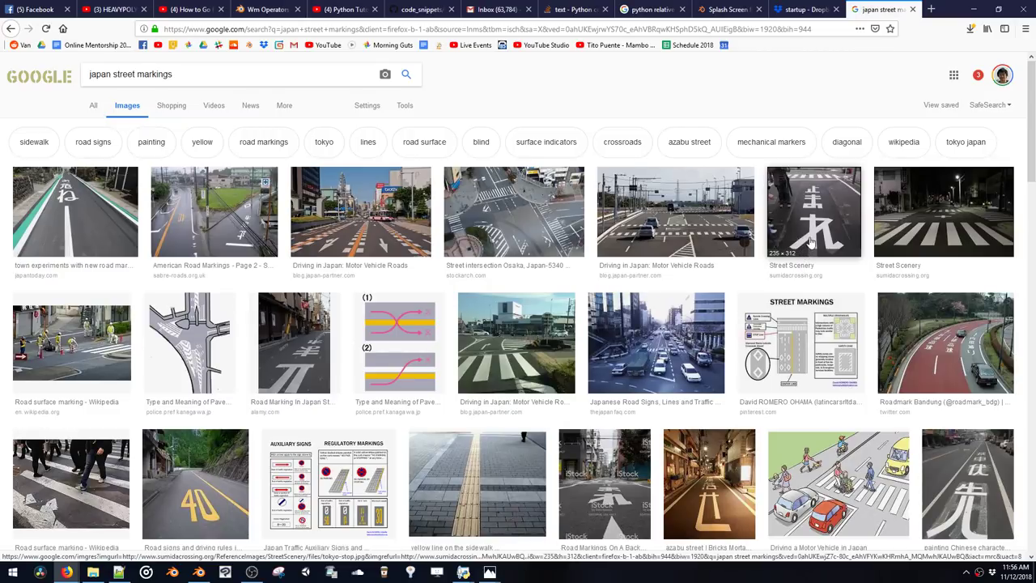
Look through the Japanese street marking image results and refine the search to "japan street markings texture"
scroll(811, 241, "down", 3)
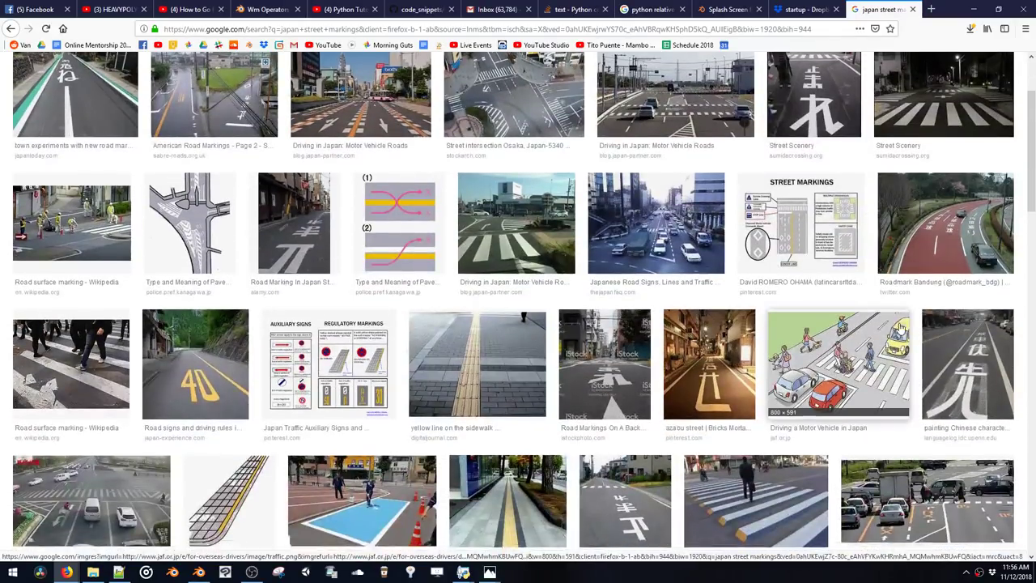
scroll(901, 328, "down", 5)
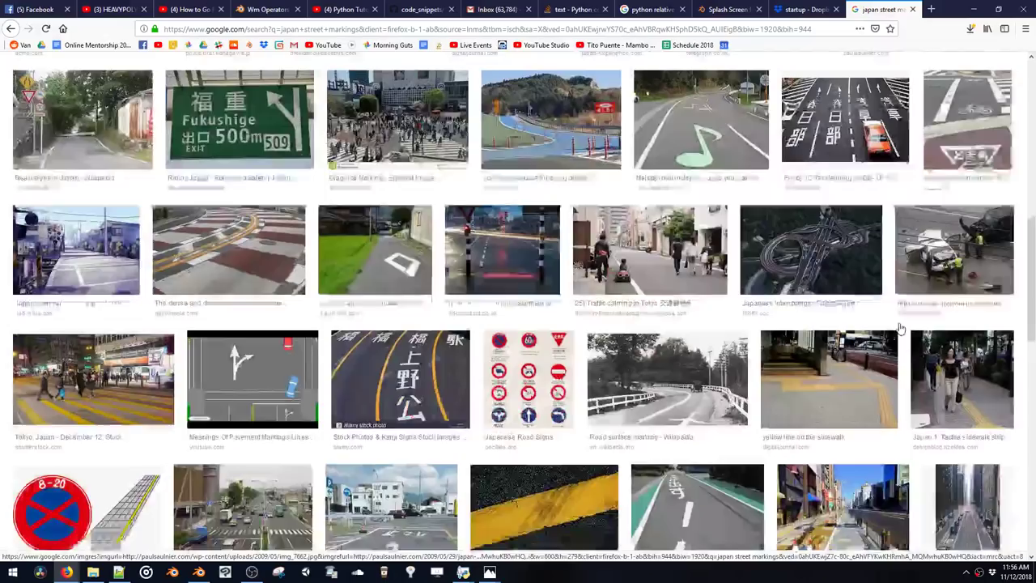
scroll(899, 326, "down", 3)
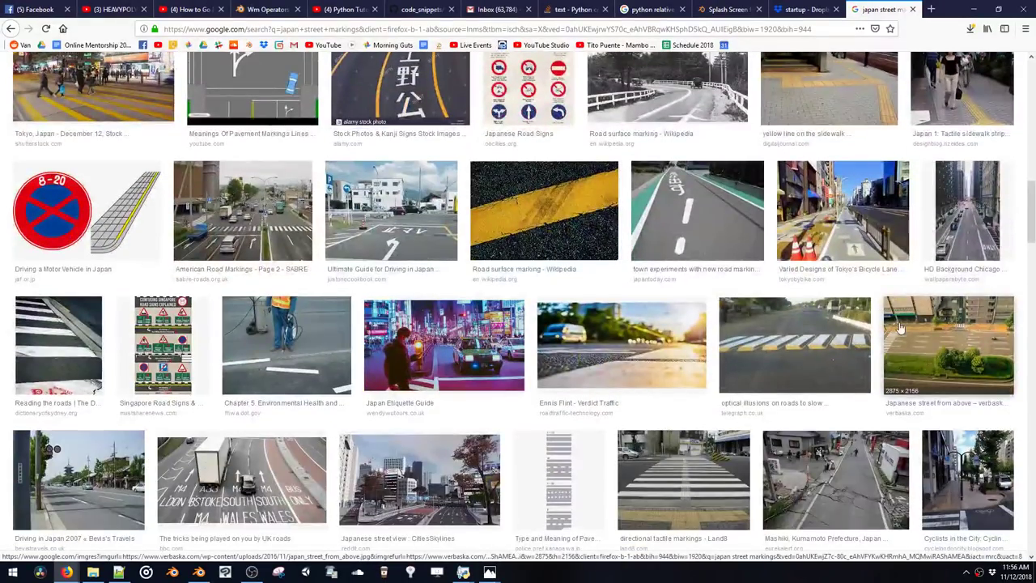
scroll(898, 324, "up", 11)
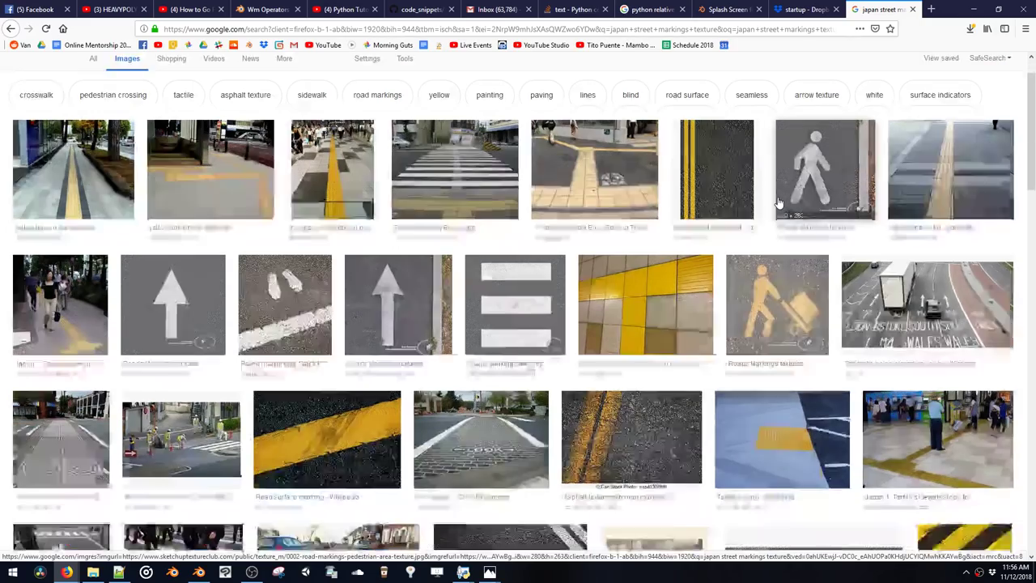
Examine the texture search results for usable road markings, and return to the "japan street markings" results
scroll(778, 202, "down", 5)
scroll(780, 203, "down", 4)
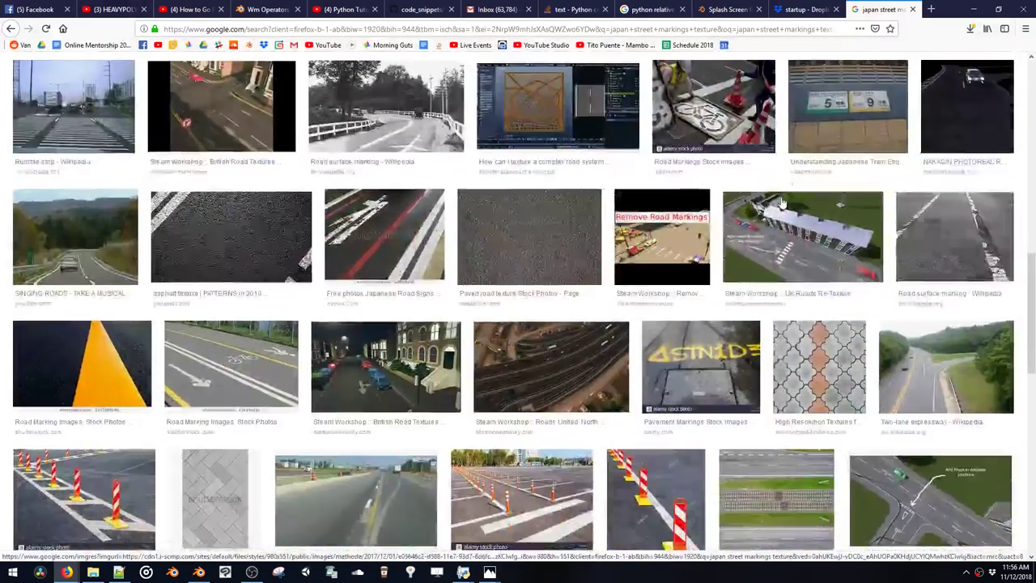
scroll(782, 202, "down", 5)
scroll(782, 203, "down", 4)
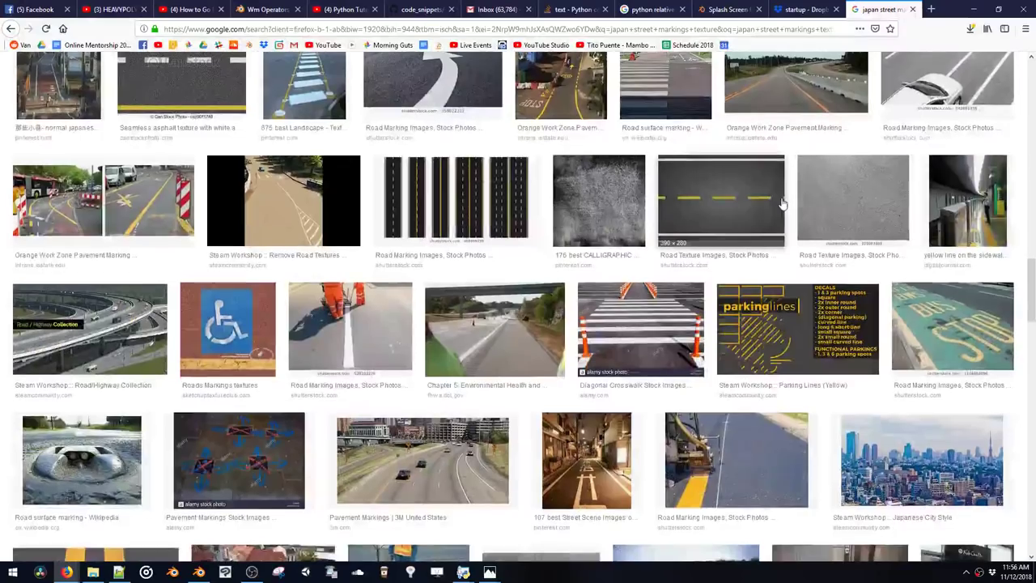
scroll(782, 204, "down", 16)
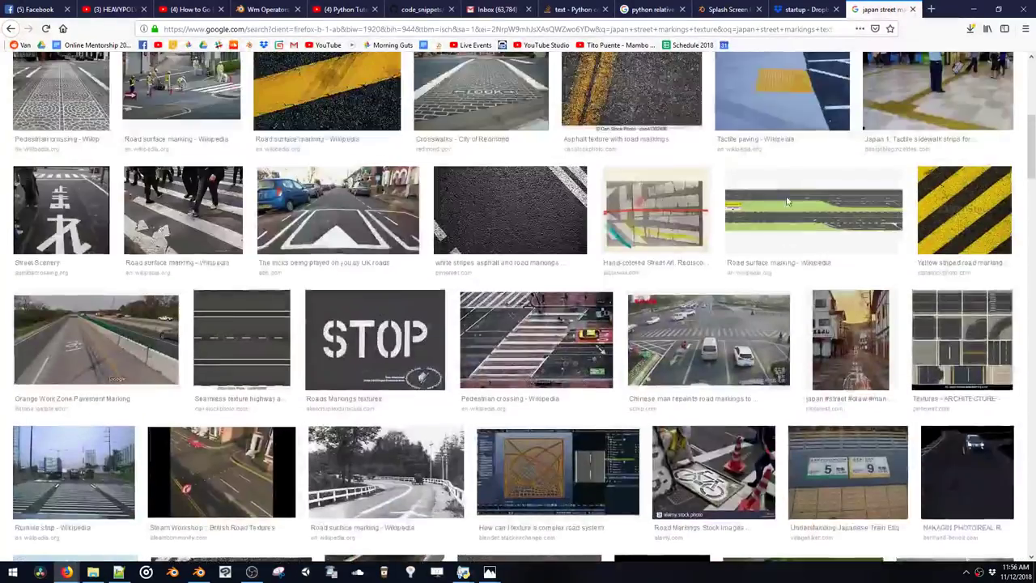
scroll(788, 201, "up", 2)
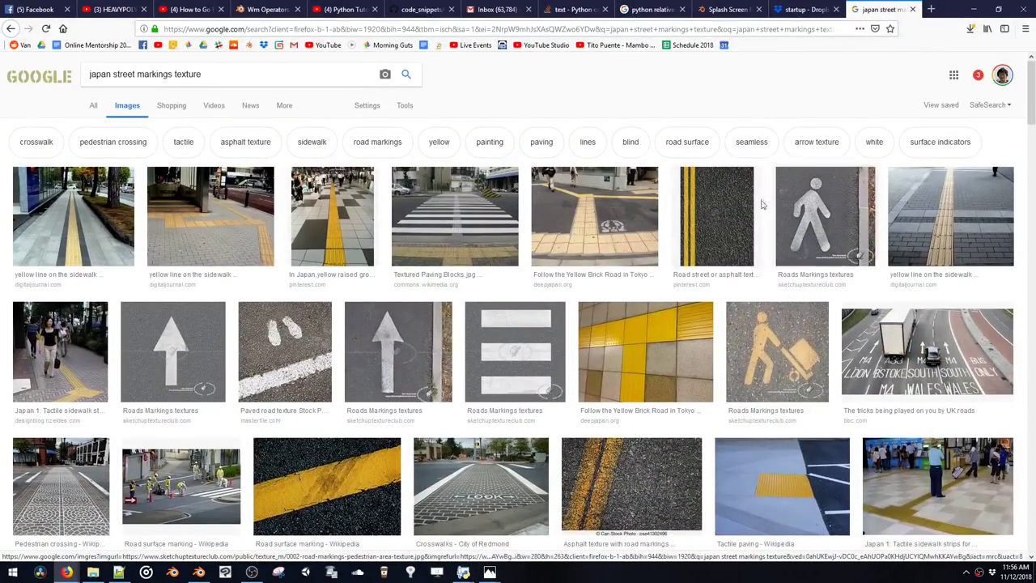
scroll(484, 220, "down", 5)
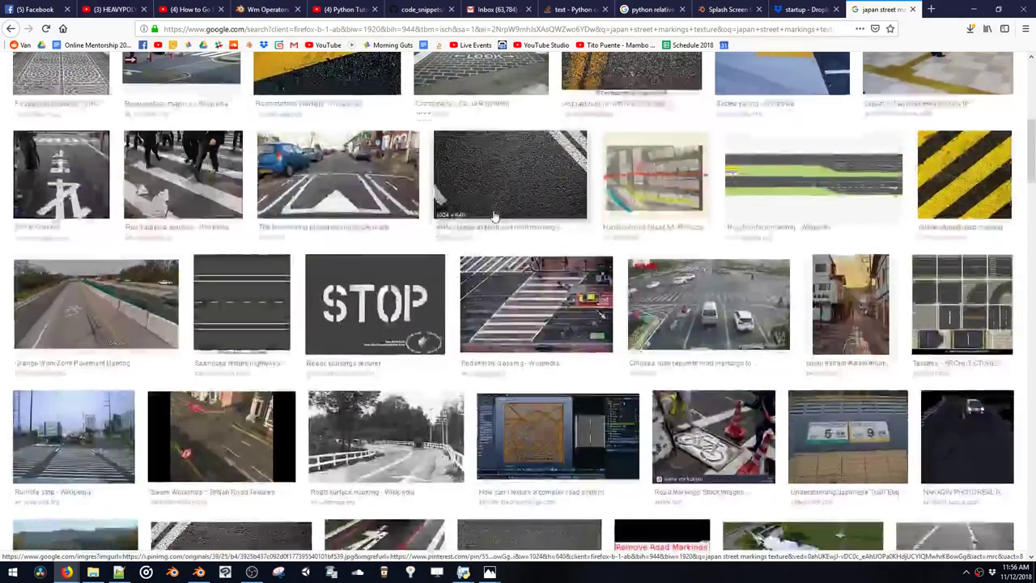
scroll(495, 216, "down", 8)
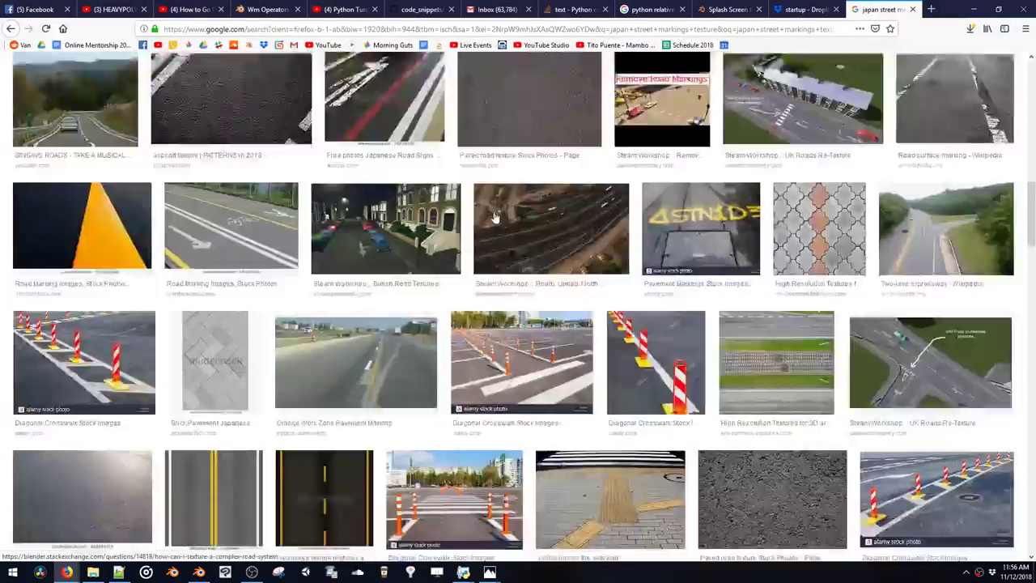
scroll(492, 219, "down", 15)
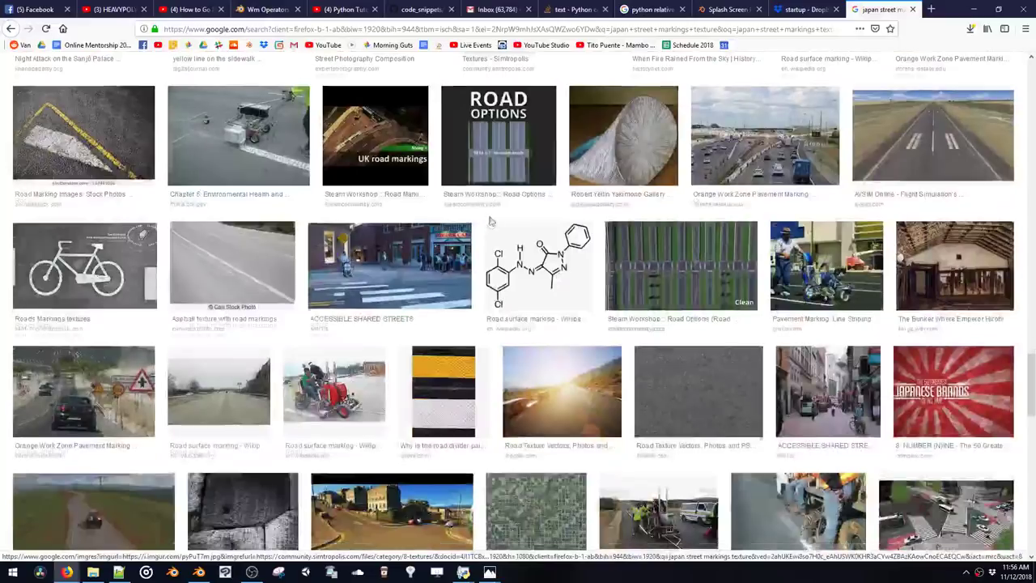
scroll(488, 223, "down", 12)
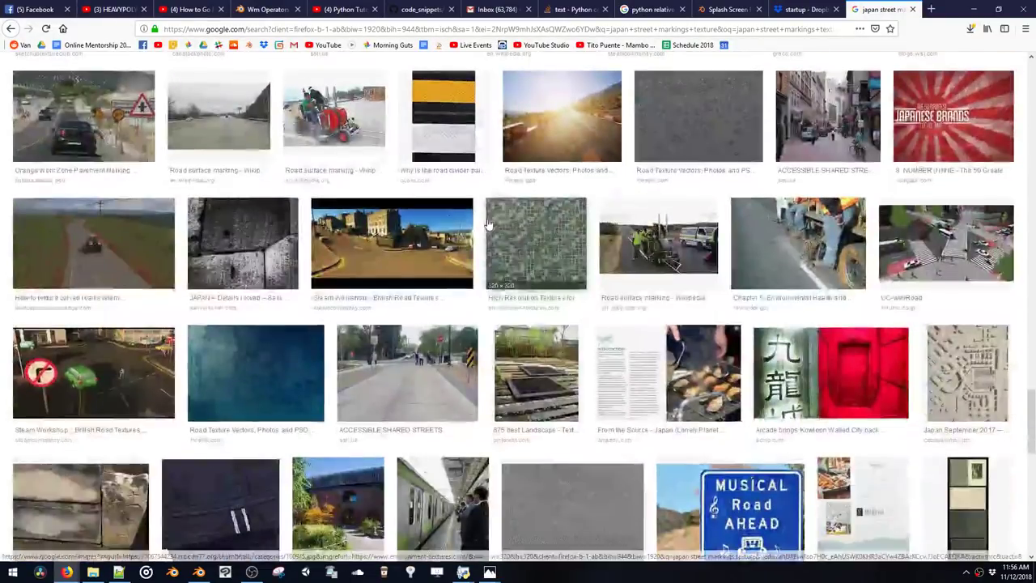
key("alt+Left")
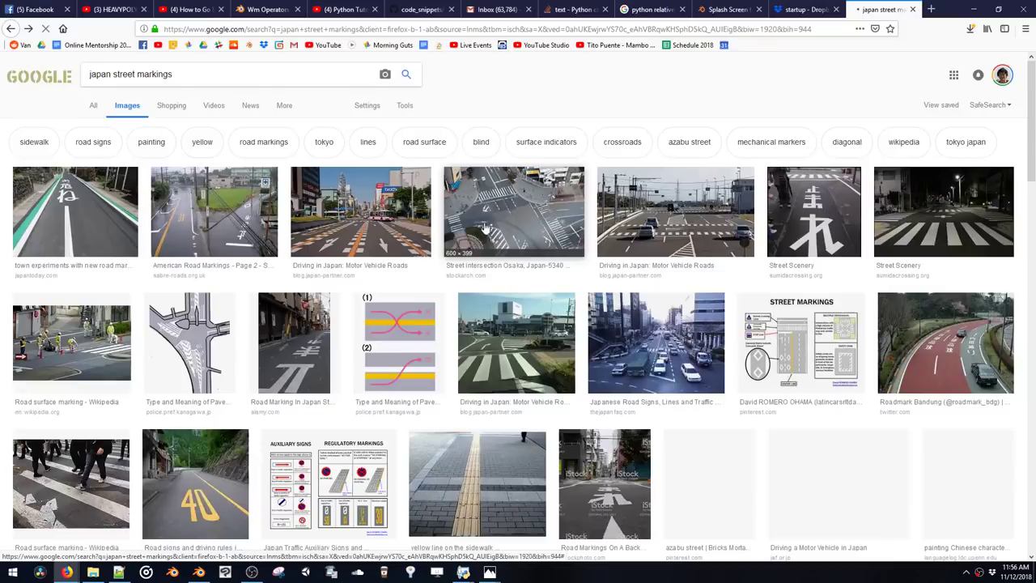
Preview the Street Scenery stop marking and open the larger Language Log photo of Chinese characters painted on the road
left_click(809, 216)
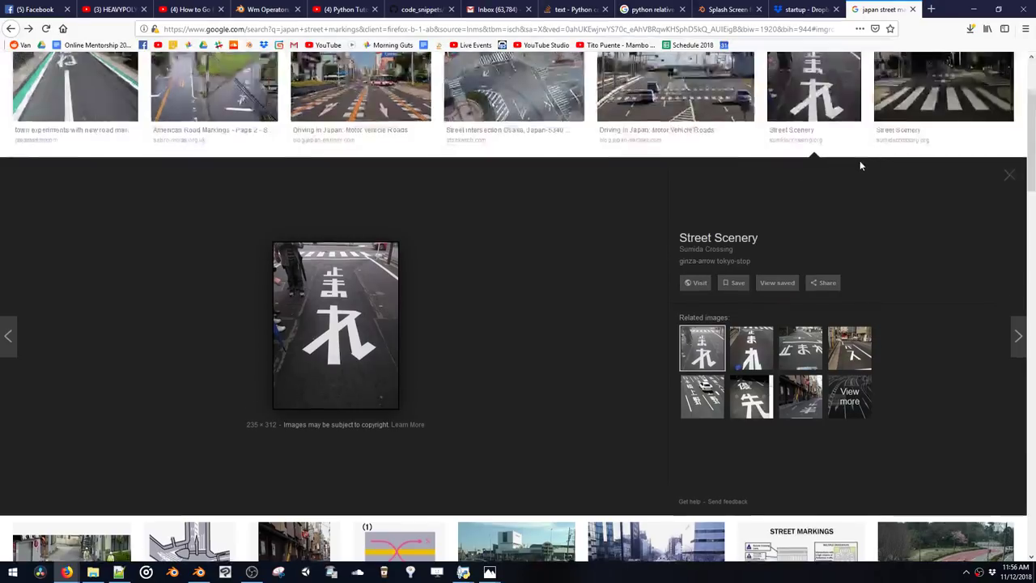
scroll(860, 161, "down", 5)
left_click(931, 281)
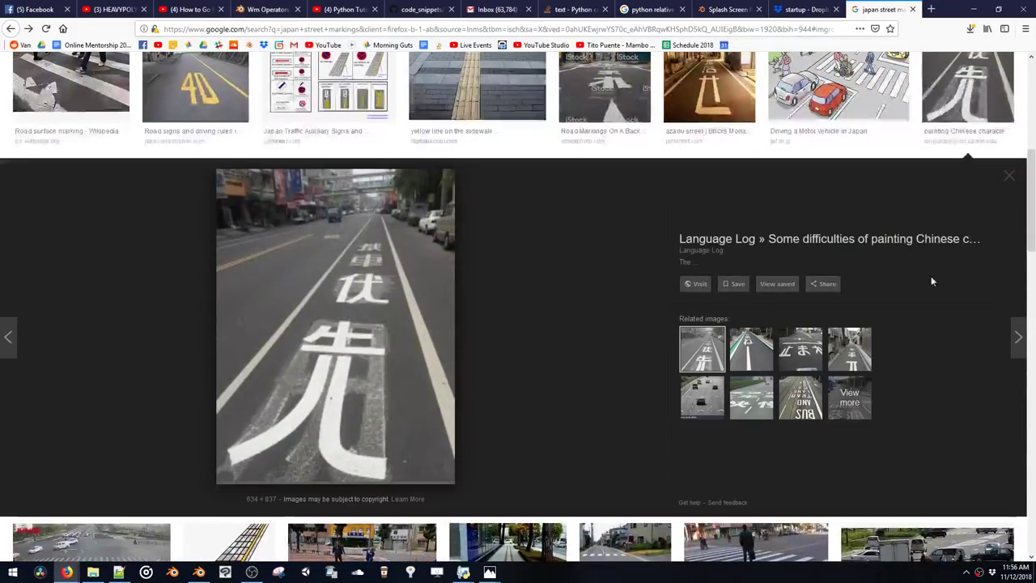
Copy the previewed road character photo and create a new illustration from it in Clip Studio Paint
right_click(382, 276)
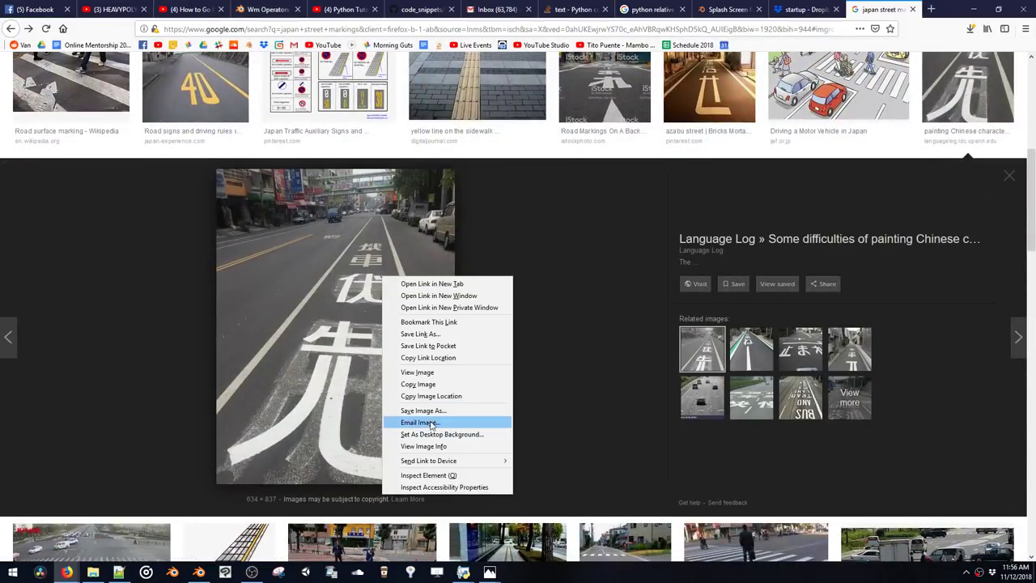
left_click(431, 385)
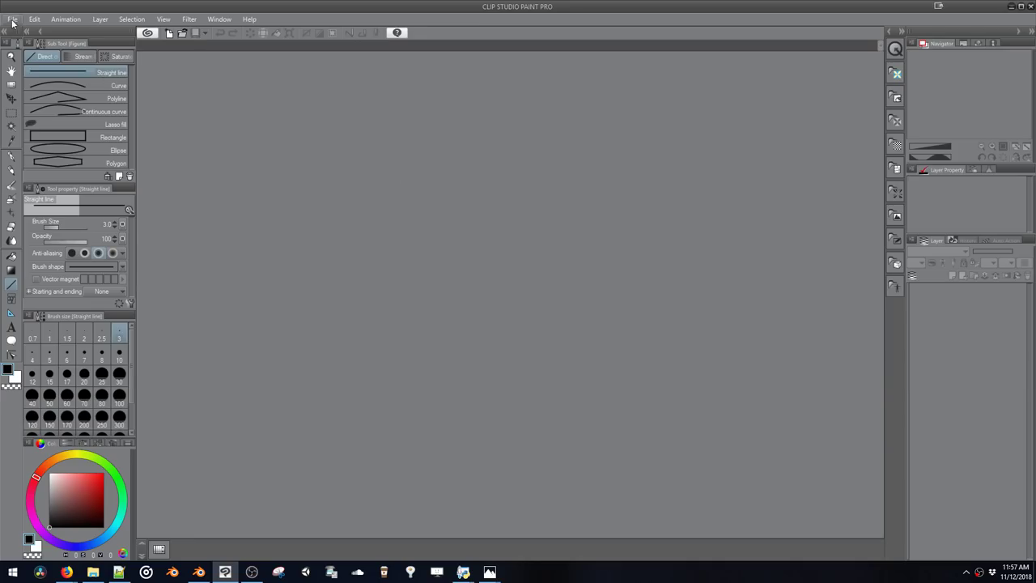
left_click(12, 18)
left_click(48, 41)
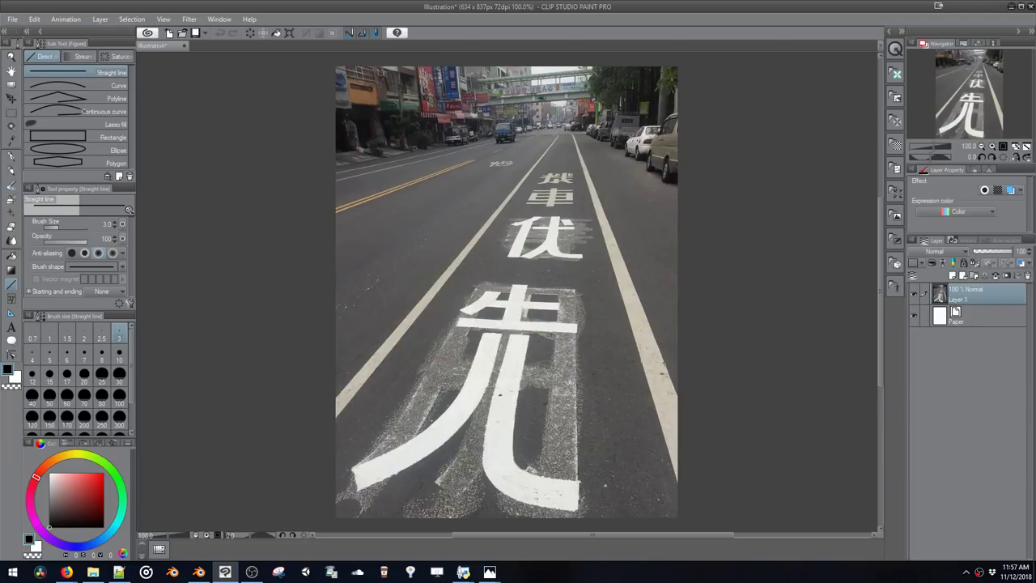
Outline the lane area containing the painted characters with a Polyline selection, following the inner edges of the lane lines
key("o")
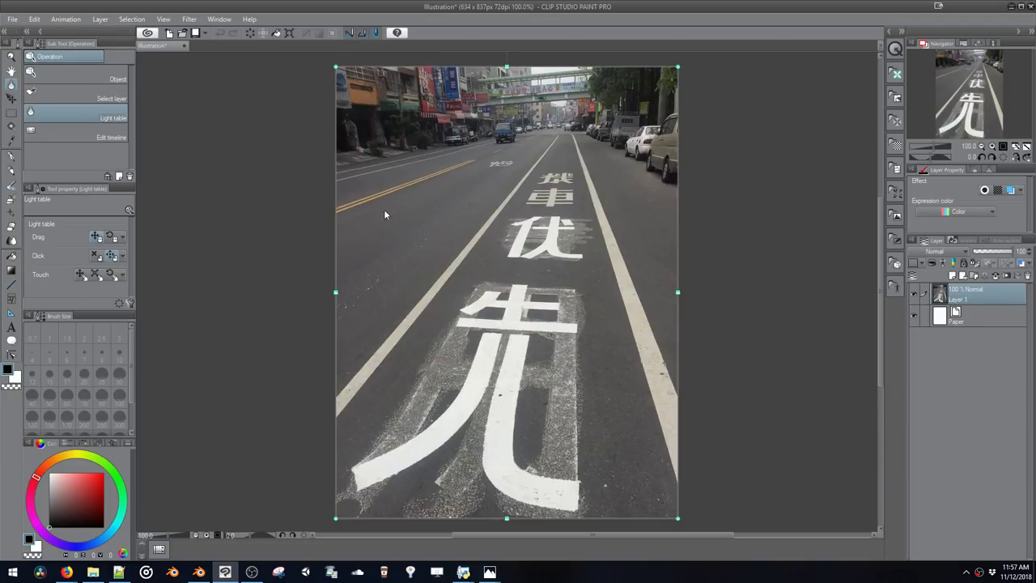
left_click(12, 113)
left_click(48, 118)
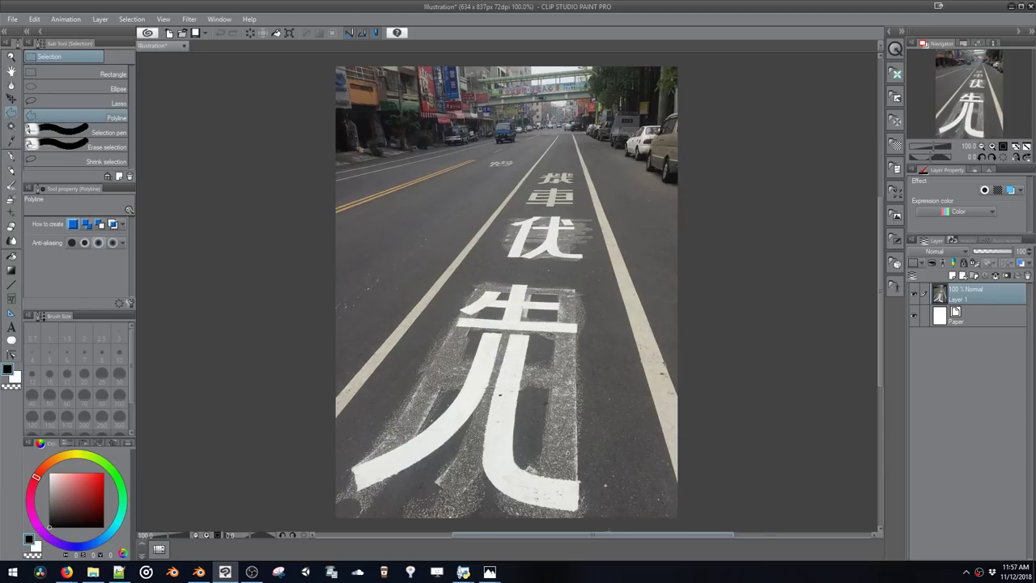
left_click(609, 529)
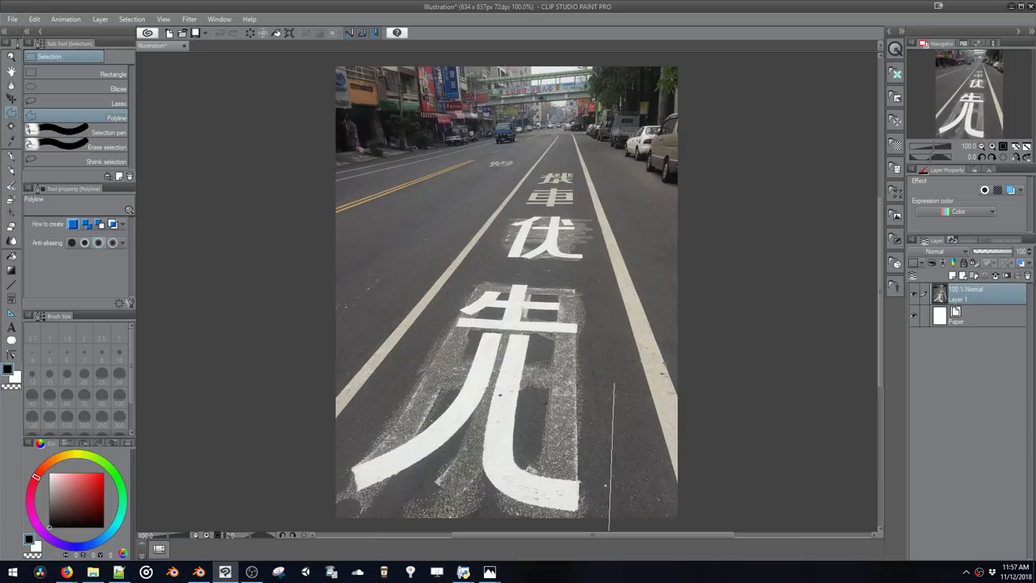
left_click(684, 521)
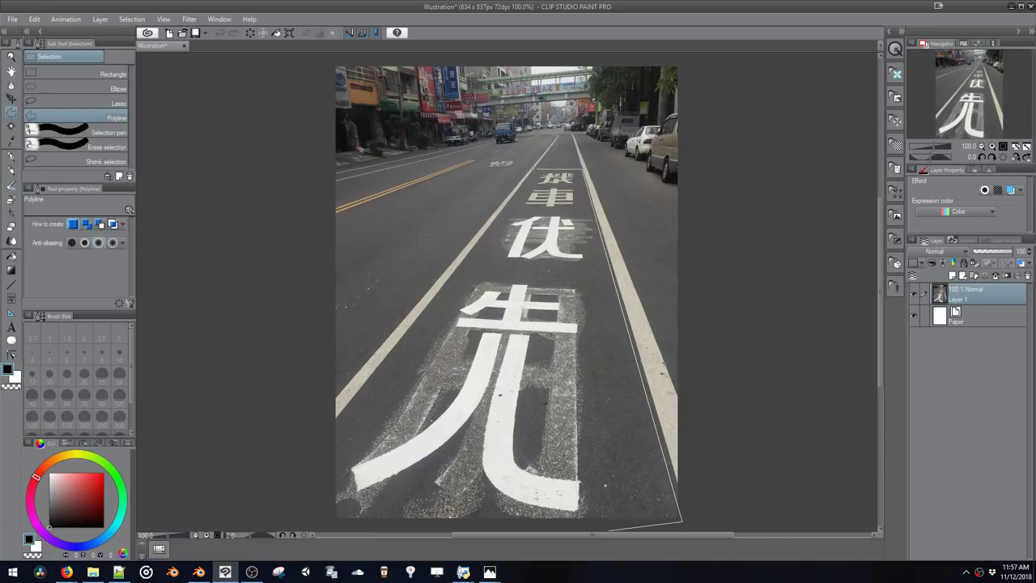
left_click(534, 169)
left_click(315, 456)
left_click(304, 484)
left_click(317, 535)
left_click(340, 528)
left_click(607, 500)
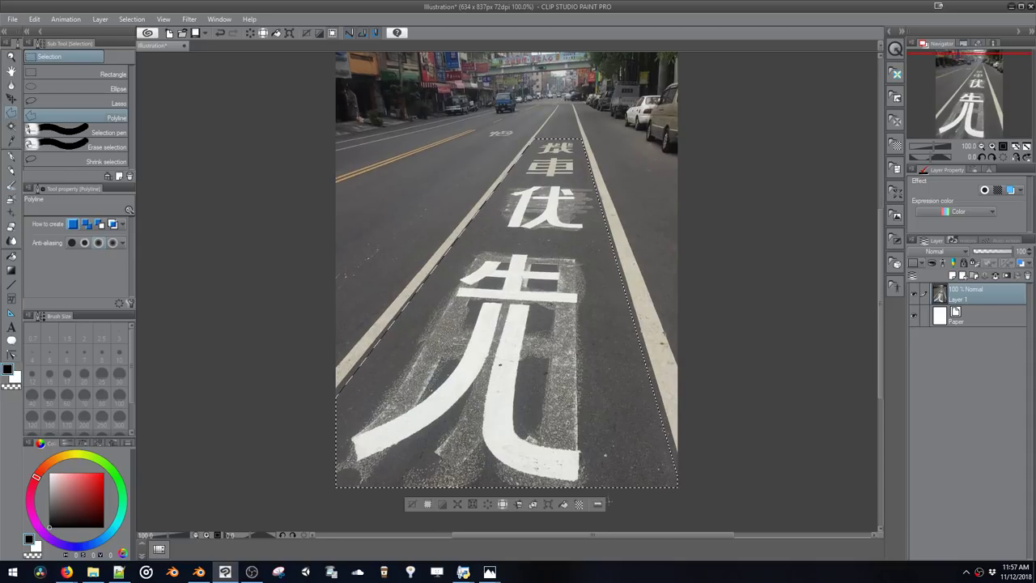
Free-transform the selected lane, pulling both upper corners far outwards to counteract the road's perspective
key("ctrl+t")
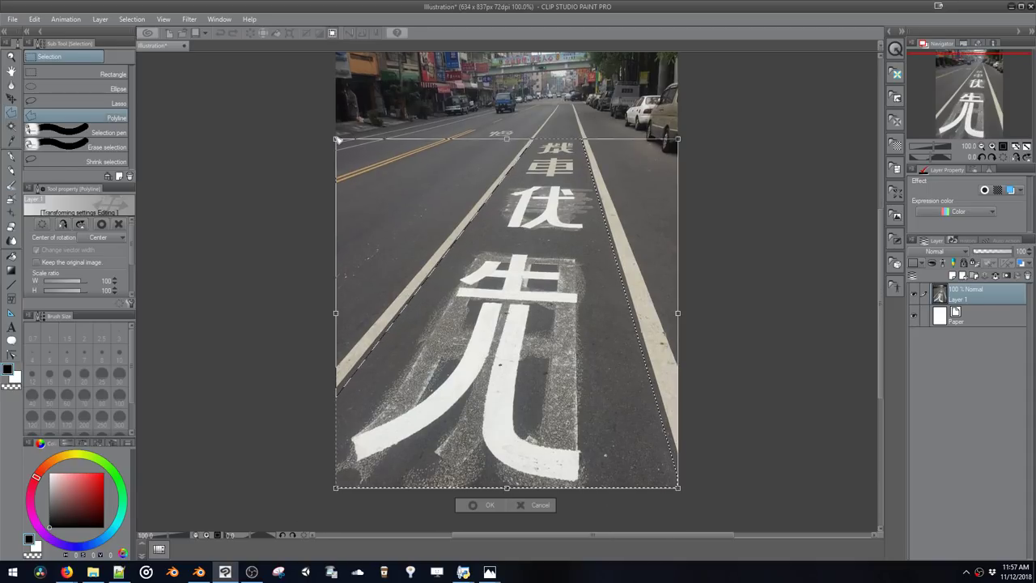
left_click_drag(339, 144, 202, 160)
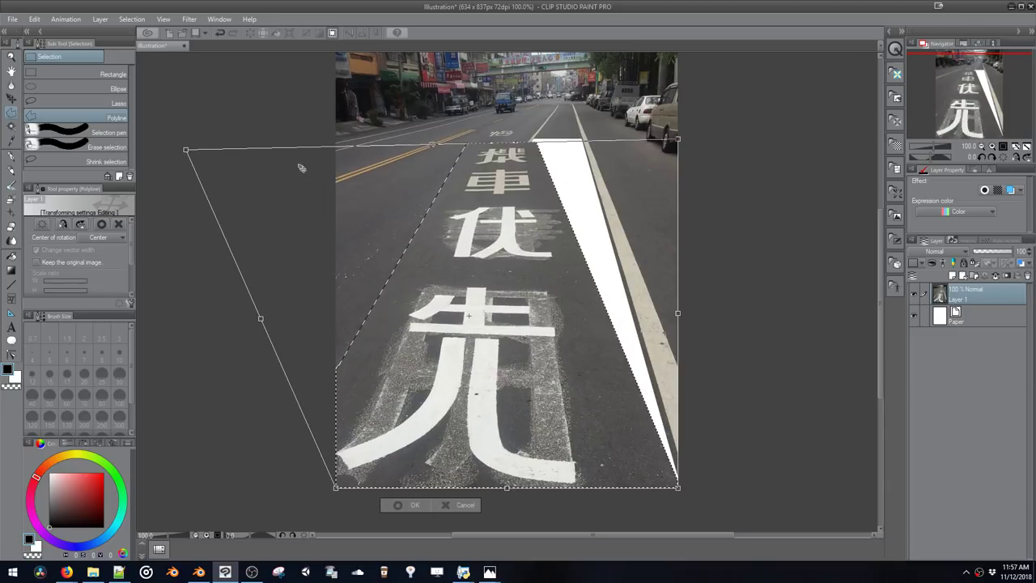
left_click_drag(663, 144, 877, 148)
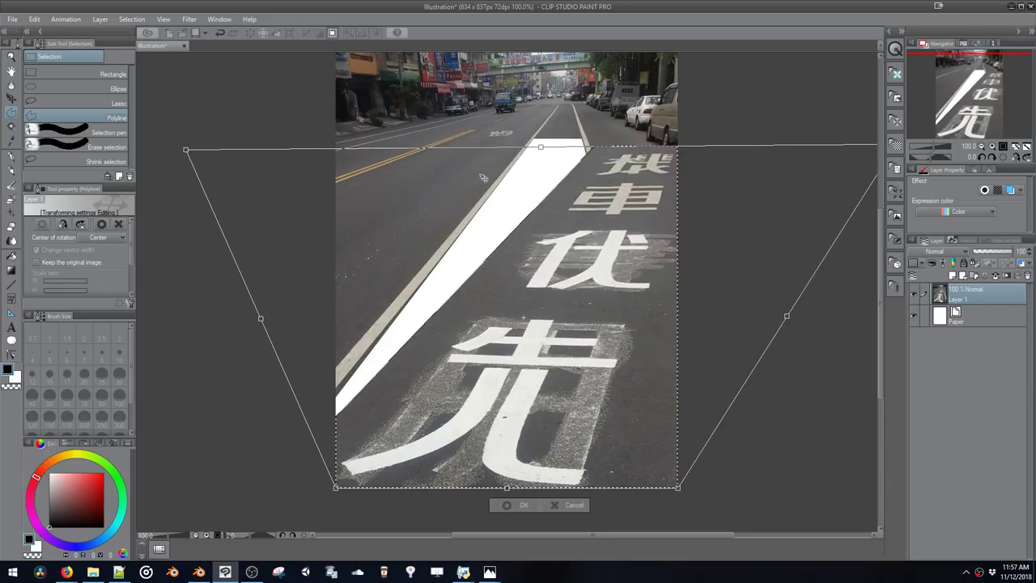
left_click_drag(188, 154, 2, 178)
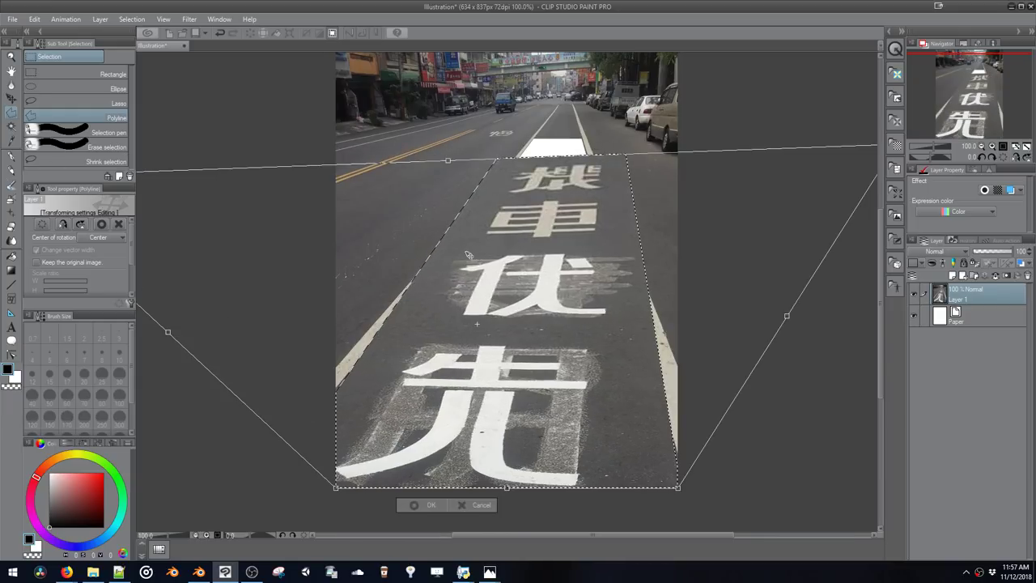
Widen and level the transform's upper edge, pull its lower-left corner inwards, and shift the upper edge to recentre the characters
scroll(467, 255, "down", 2)
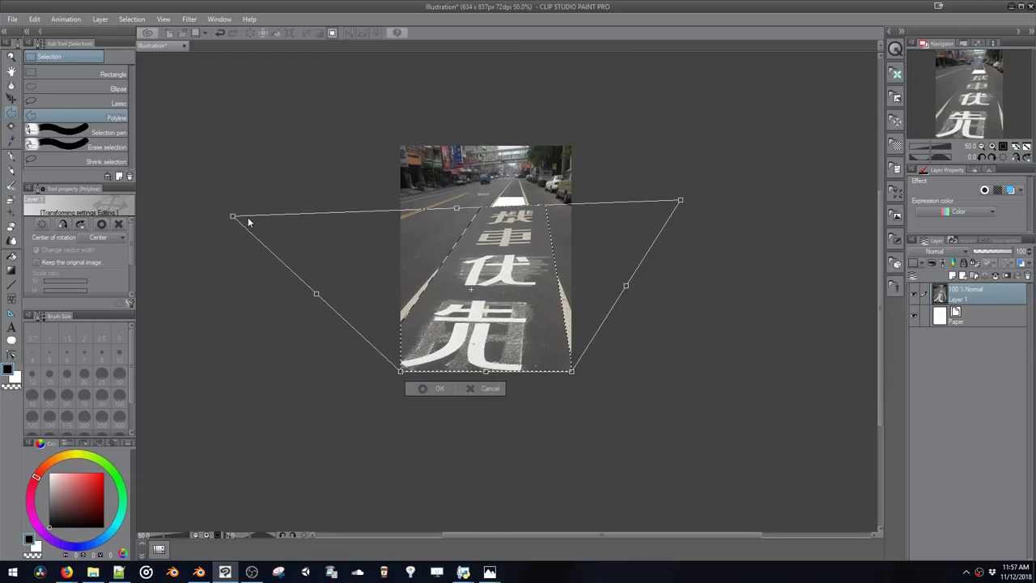
left_click_drag(234, 216, 140, 194)
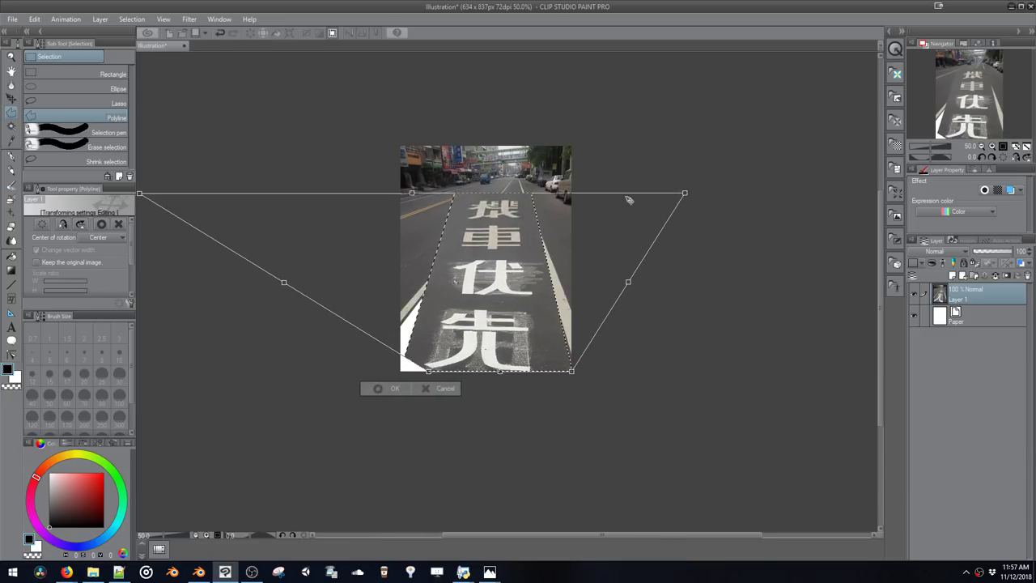
left_click_drag(688, 195, 816, 194)
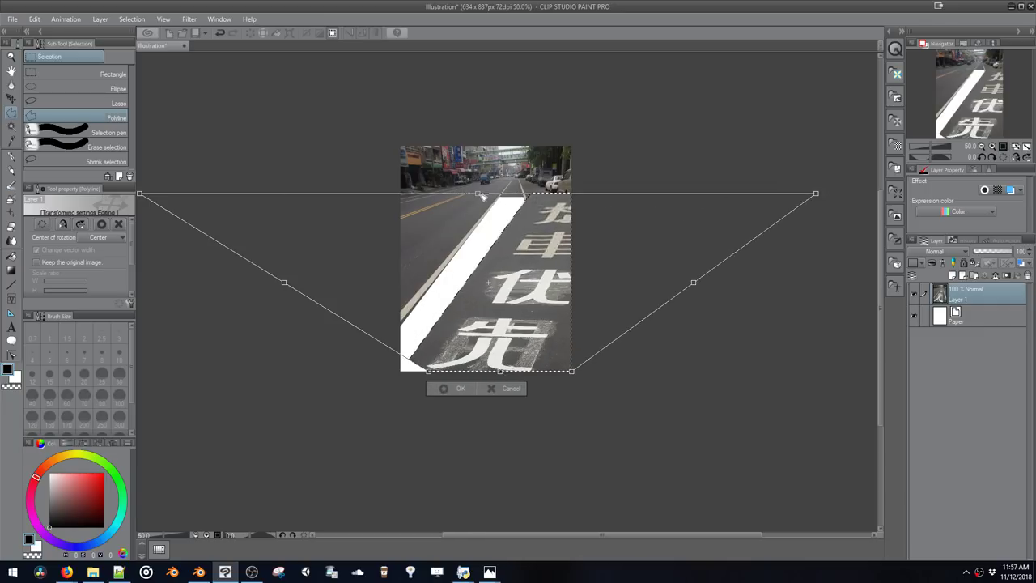
left_click_drag(481, 196, 383, 198)
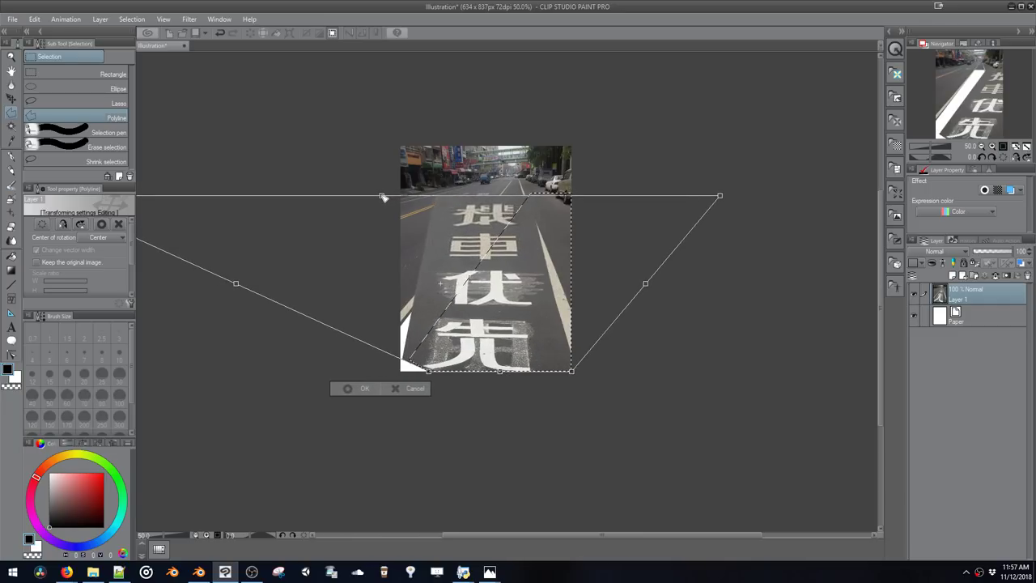
Pull both upper corners of the transform farther outwards, shift its upper edge to straighten the characters, apply the transform and deselect
left_click_drag(307, 267, 250, 254)
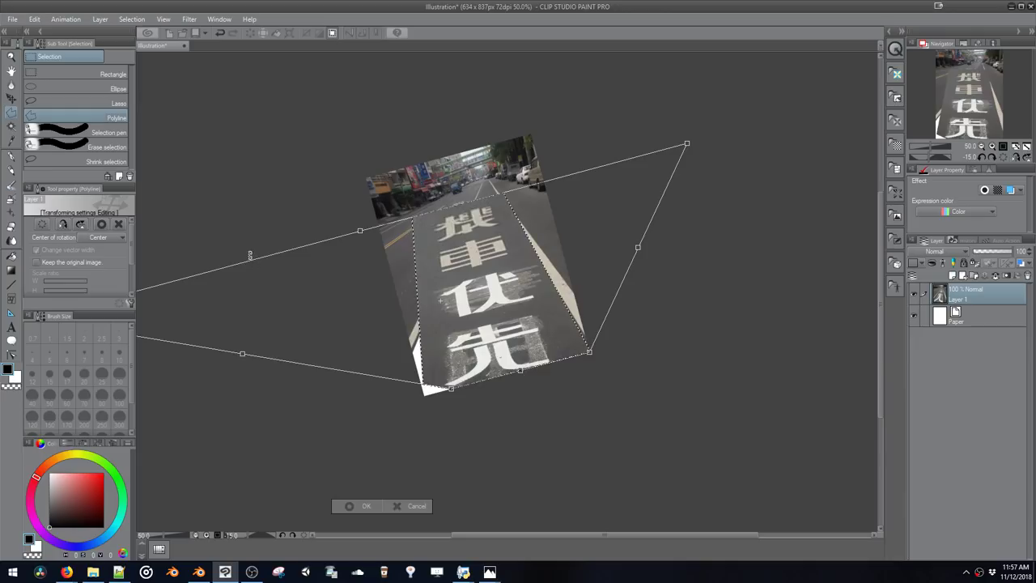
key("ctrl+minus")
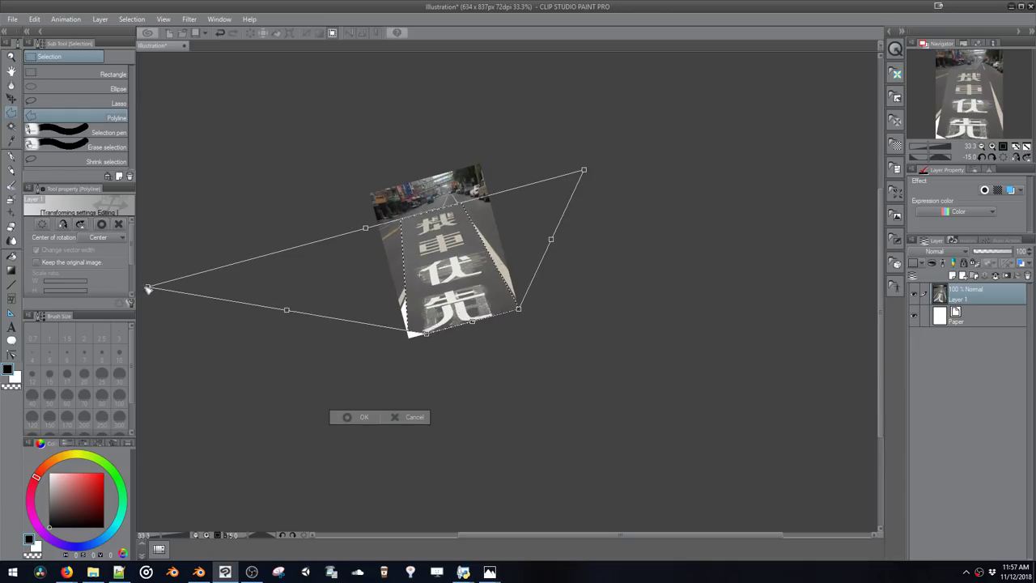
left_click_drag(149, 288, 75, 312)
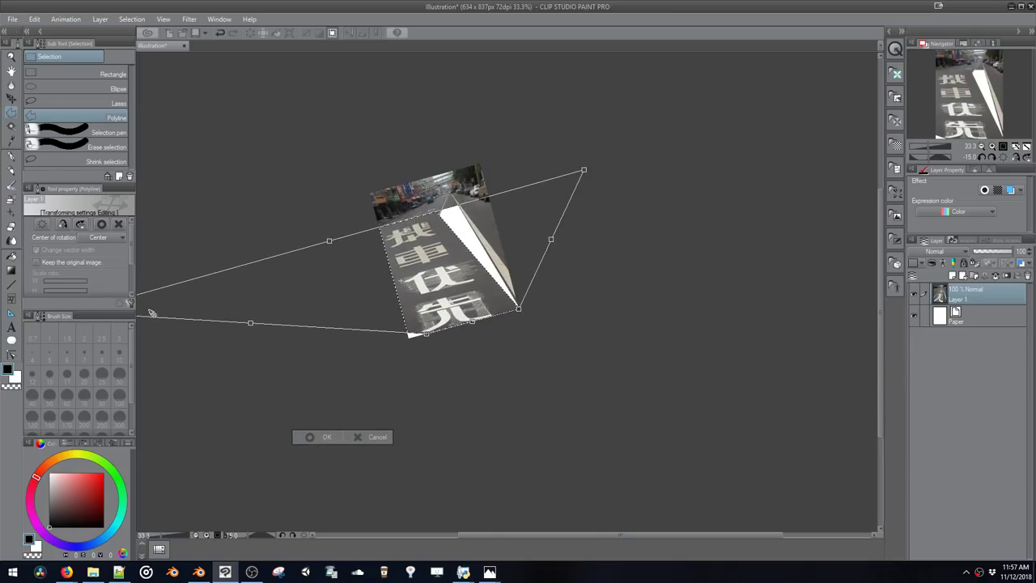
left_click_drag(584, 173, 651, 149)
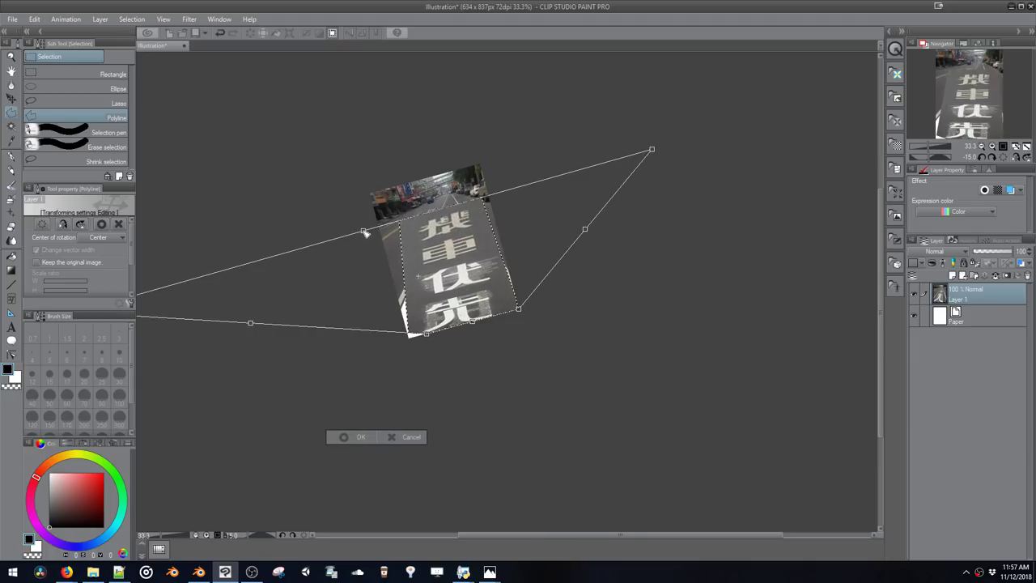
left_click_drag(363, 232, 343, 236)
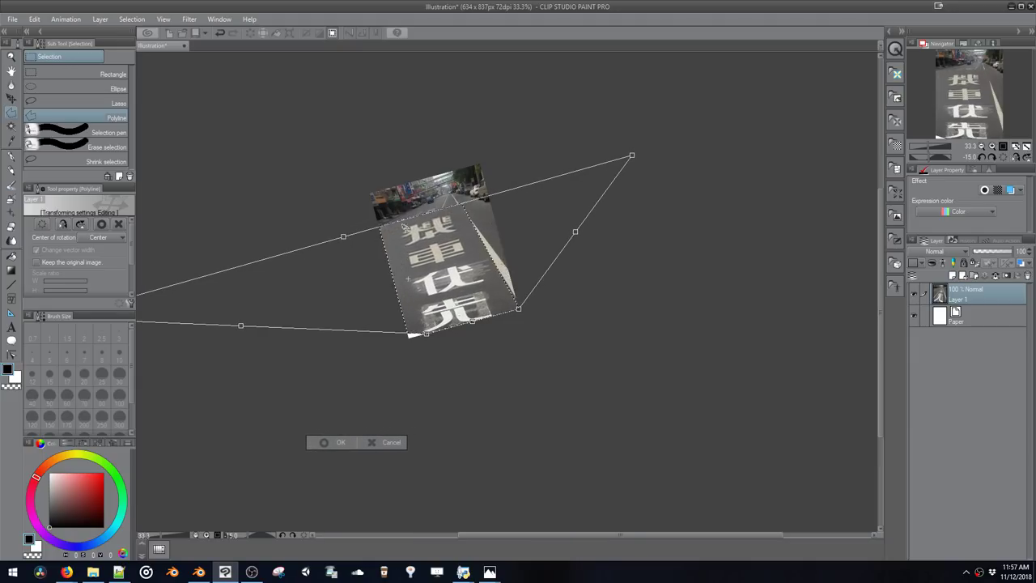
left_click_drag(637, 155, 656, 147)
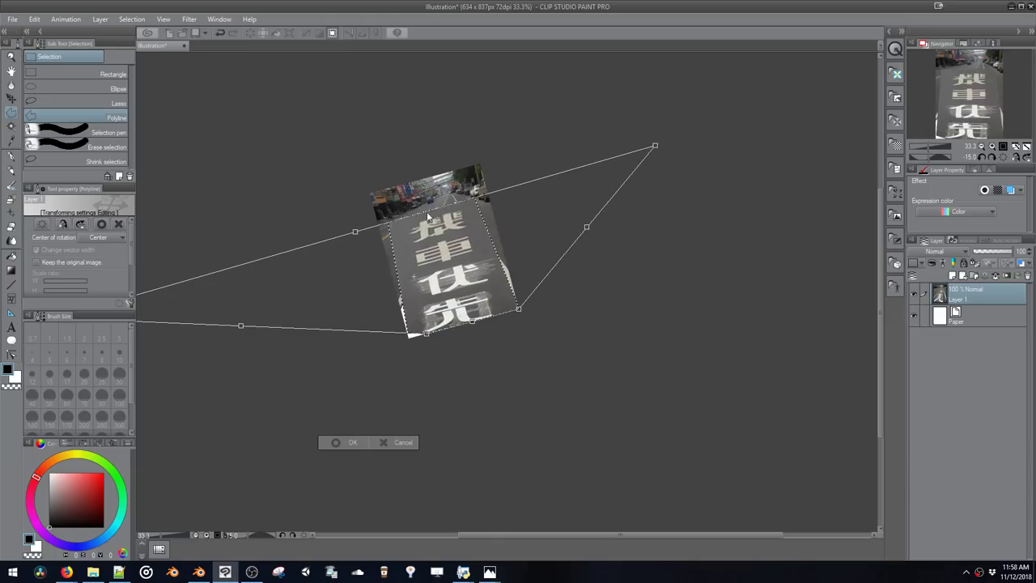
left_click_drag(360, 235, 348, 238)
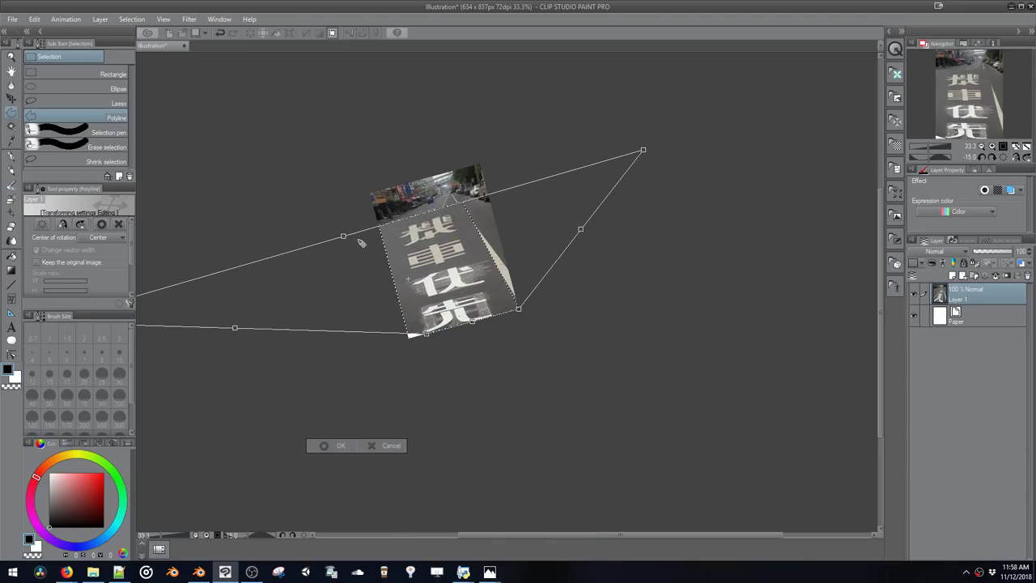
key("Return")
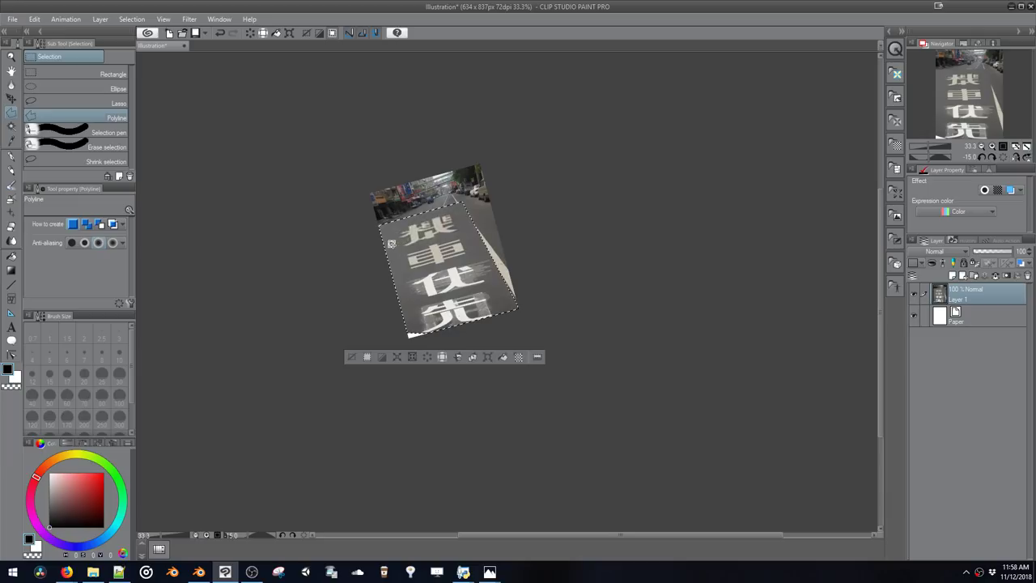
key("ctrl+d")
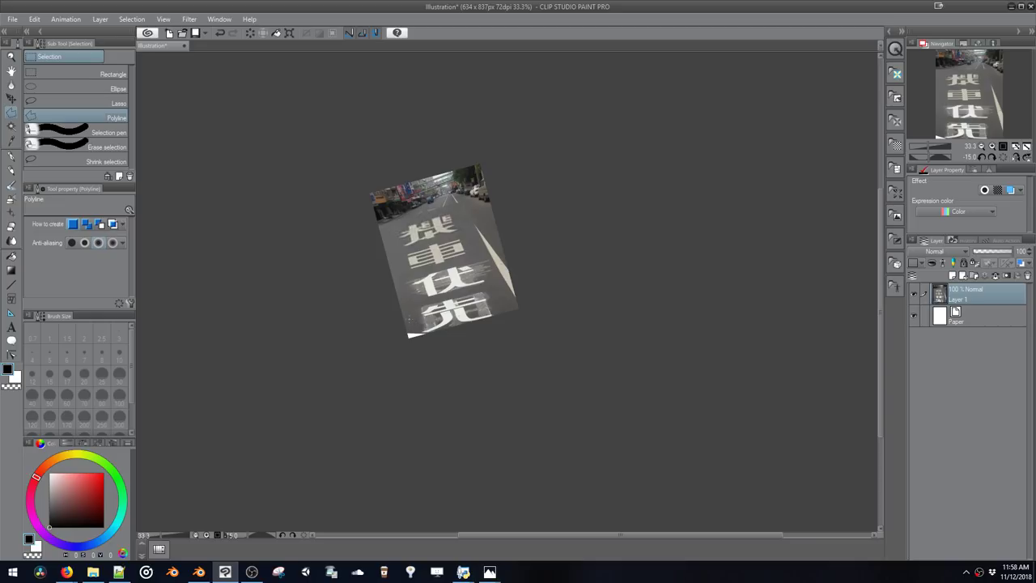
Apply a Level Correction that raises the RGB input black point until the asphalt turns black behind the white characters
key("ctrl+l")
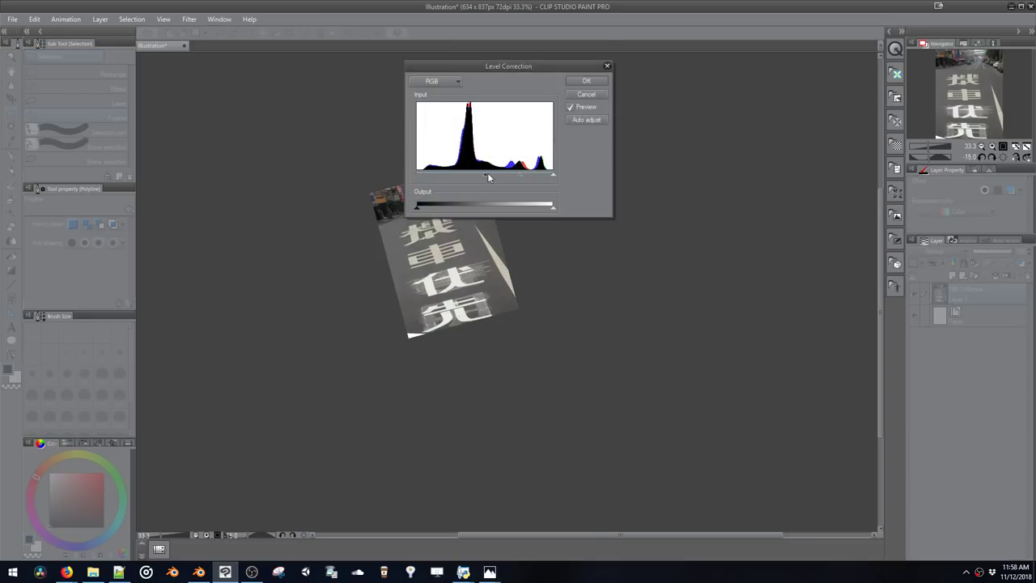
mouse_move(486, 175)
left_mouse_down()
mouse_move(518, 175)
mouse_move(505, 178)
left_mouse_up()
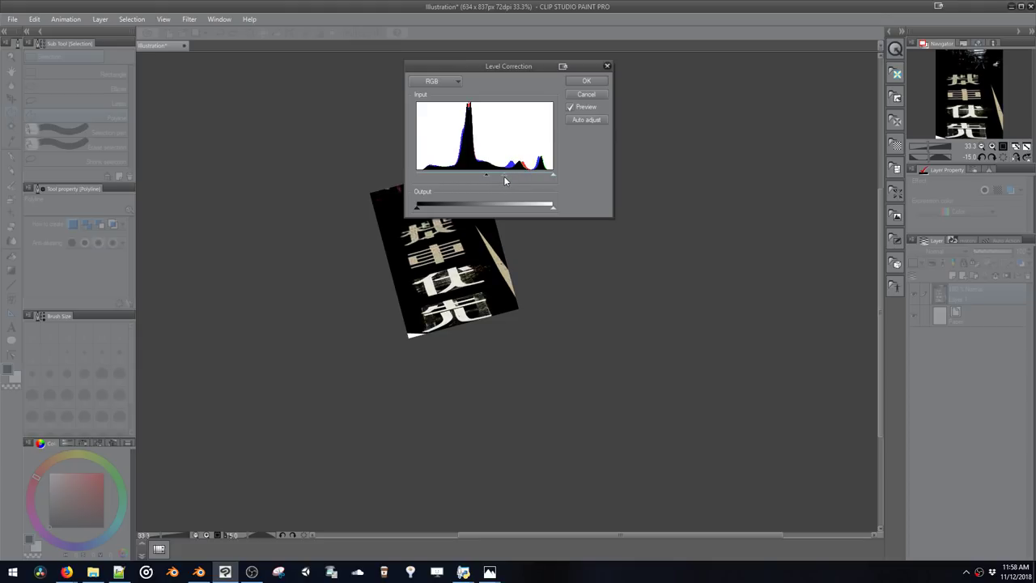
key("Return")
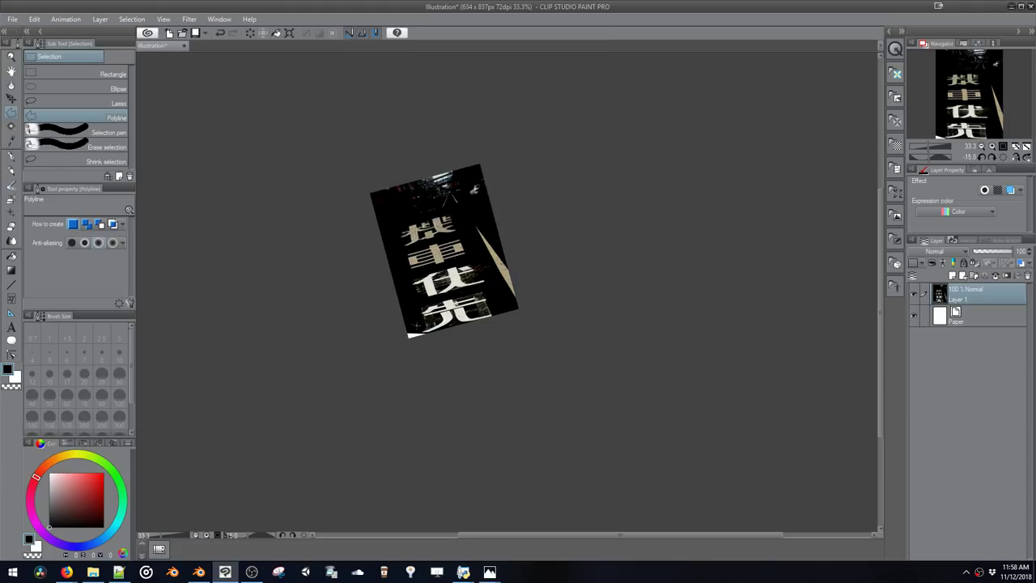
Paint the white wedge in the image's lower-left corner black with the Real pencil at brush size 120.2
key("b")
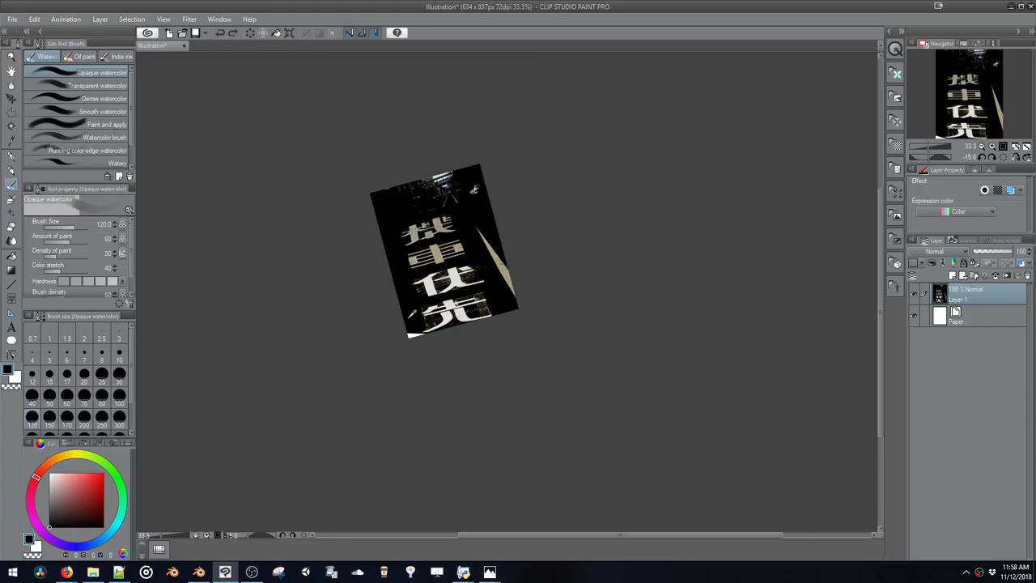
left_click(11, 171)
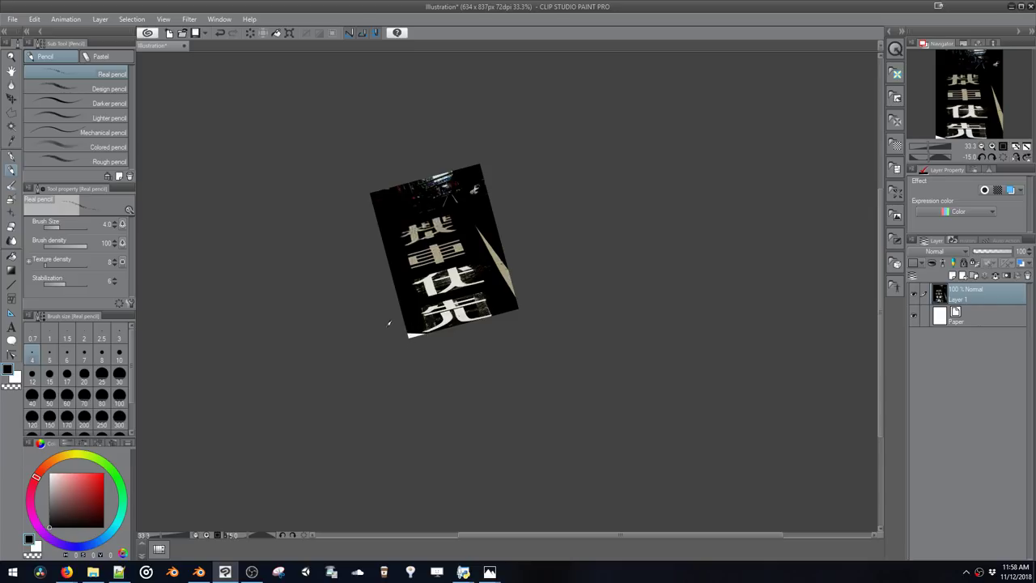
scroll(399, 315, "up", 6)
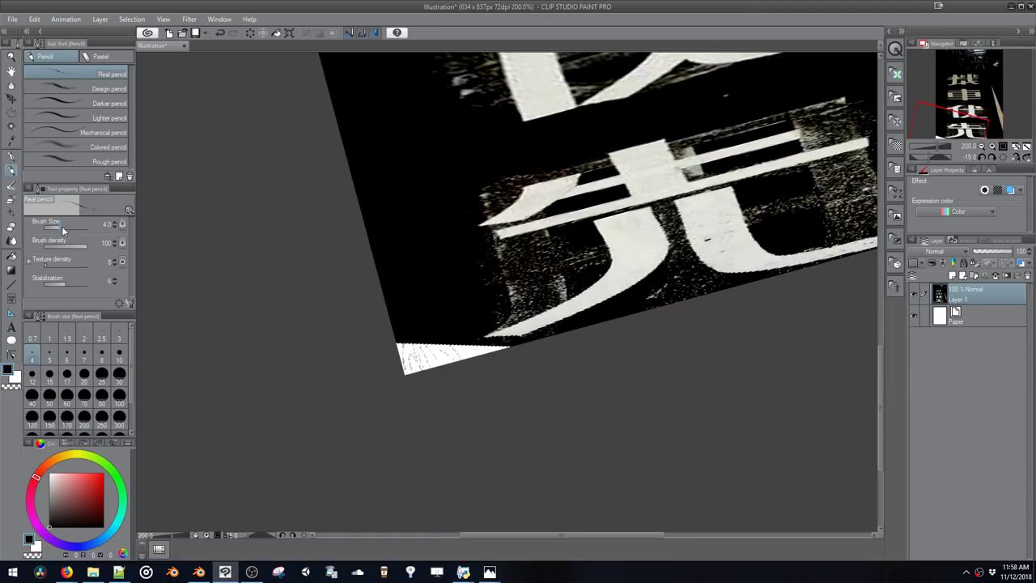
left_click_drag(64, 230, 74, 229)
mouse_move(404, 345)
left_mouse_down()
mouse_move(419, 369)
mouse_move(484, 383)
mouse_move(453, 356)
mouse_move(470, 364)
mouse_move(418, 374)
mouse_move(429, 380)
left_mouse_up()
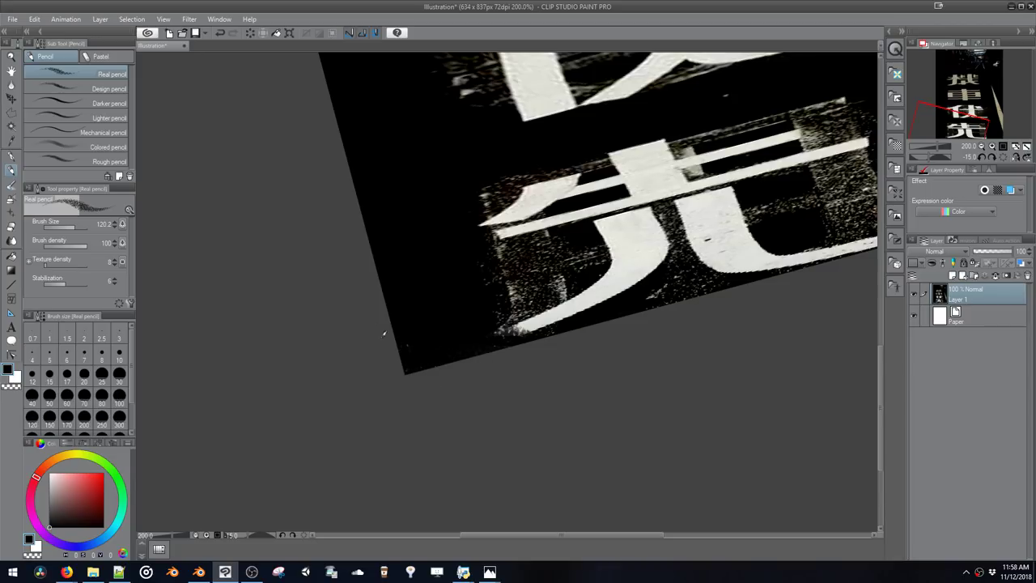
mouse_move(498, 328)
left_mouse_down()
mouse_move(615, 275)
mouse_move(628, 318)
left_mouse_up()
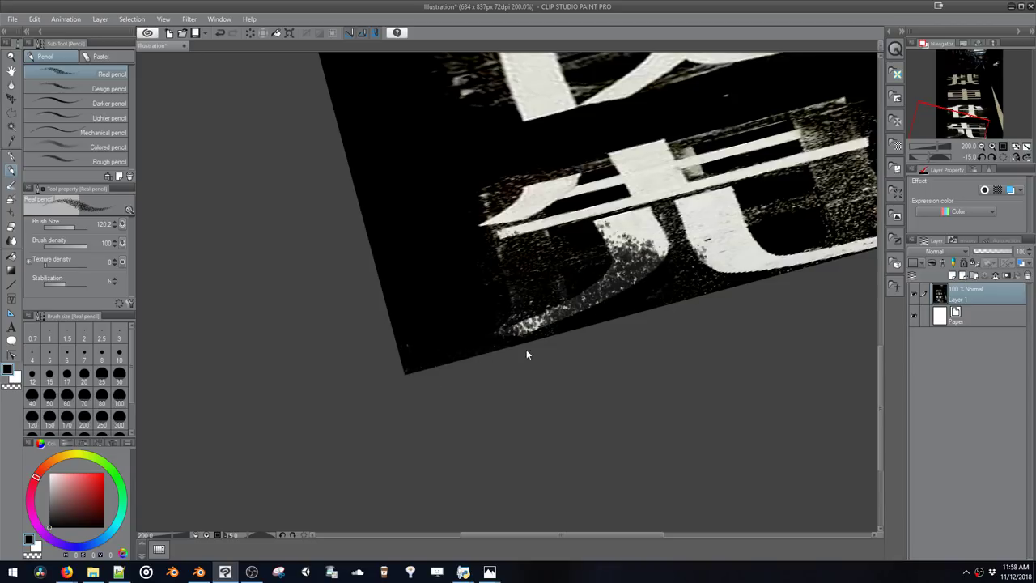
Paint over the remaining lane line beside the characters in black, including the bright spots near its upper end
key("minus")
key("minus")
key("minus")
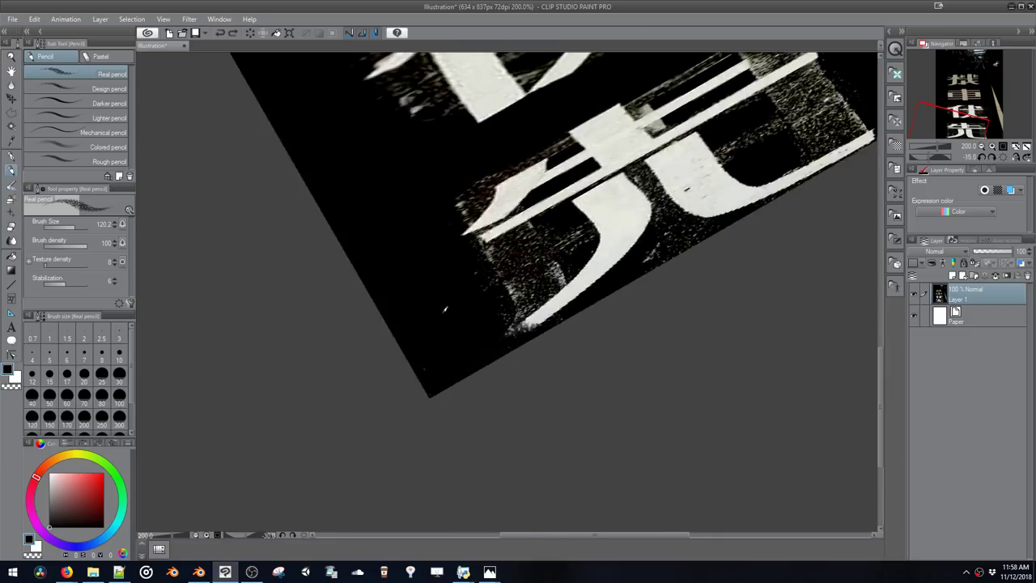
scroll(438, 303, "down", 4)
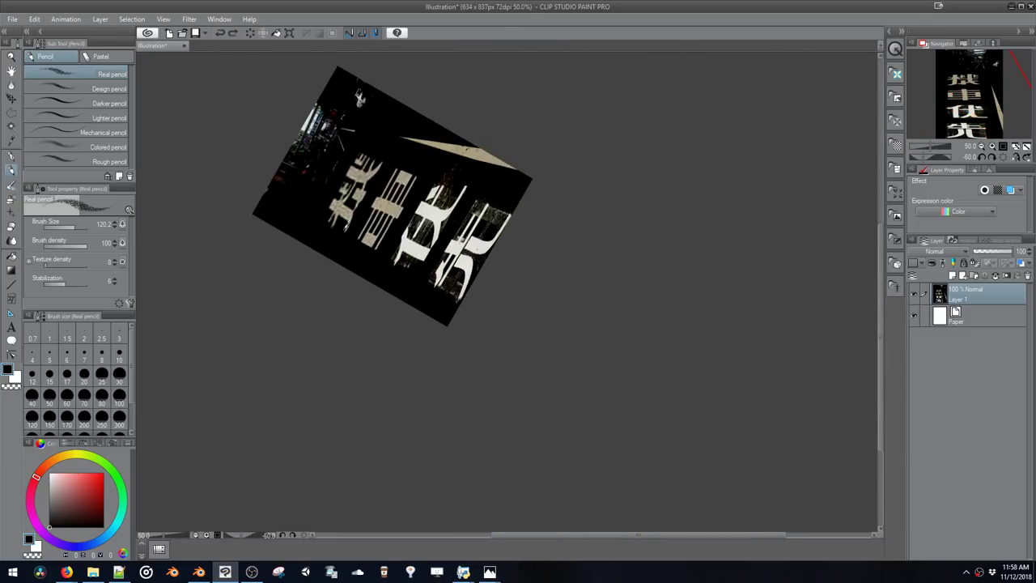
left_click_drag(515, 159, 503, 168)
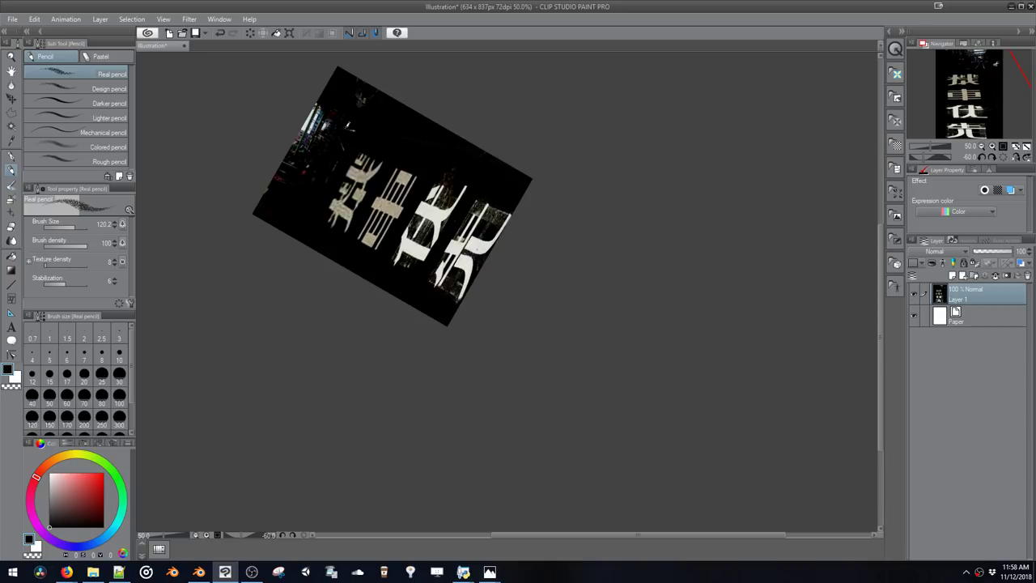
Outline the four painted characters with a Polyline selection and crop the canvas to that selection
left_click(10, 113)
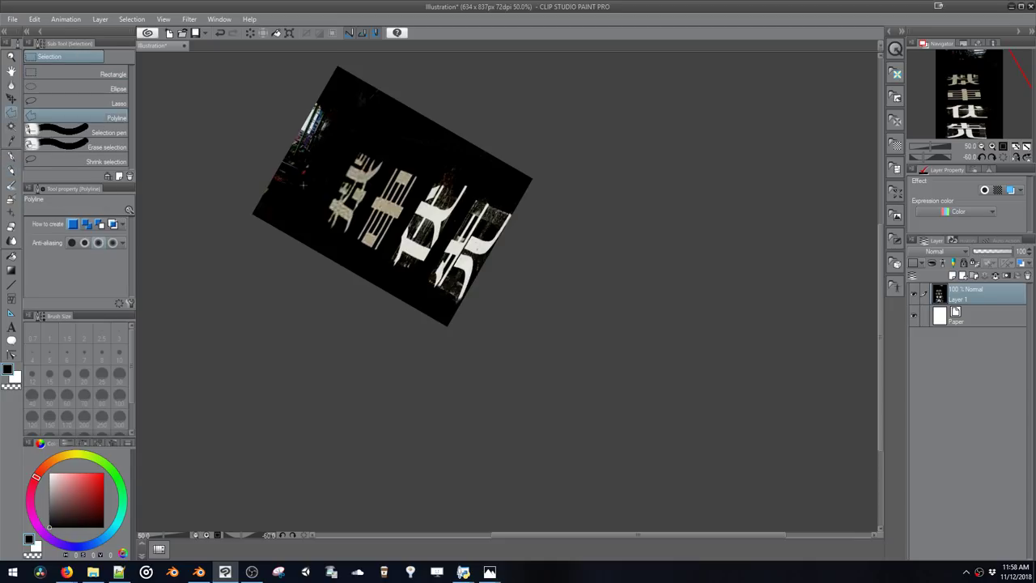
left_click(356, 139)
left_click(397, 363)
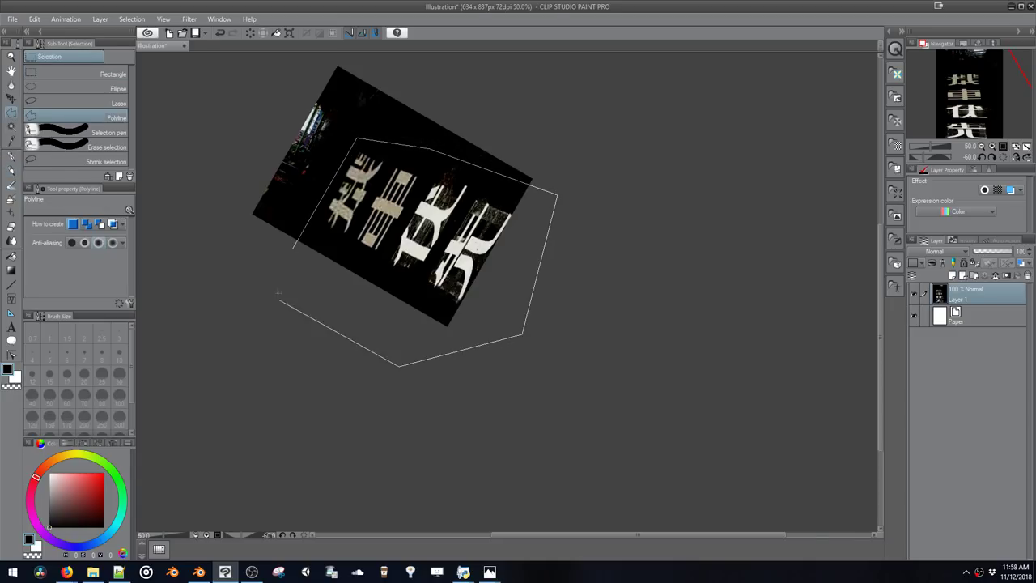
left_click(293, 246)
left_click(356, 343)
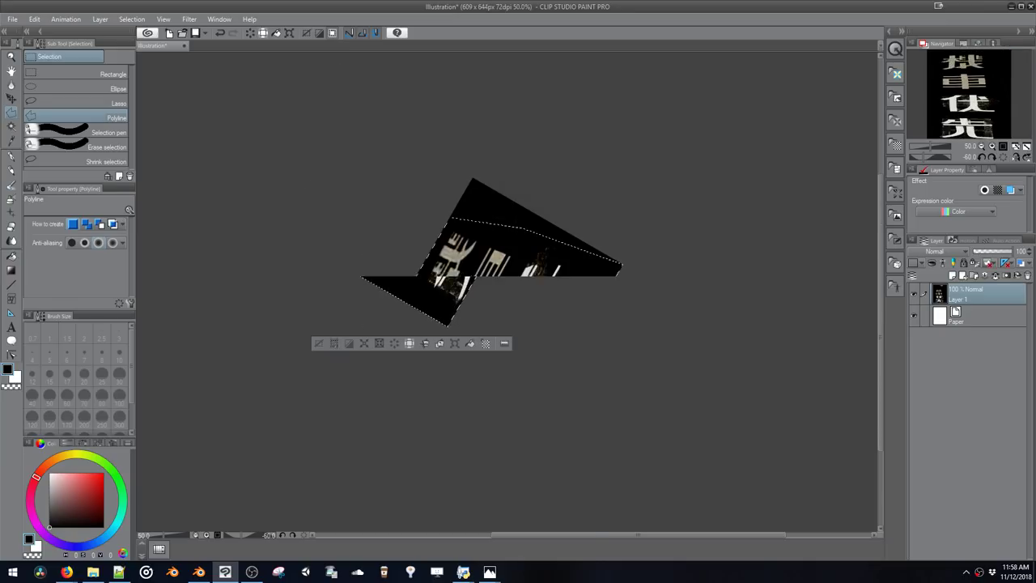
Start saving a JPEG copy of the illustration in the Dropbox folder _Workshops/Blender/Japan Night Alley
left_click(12, 19)
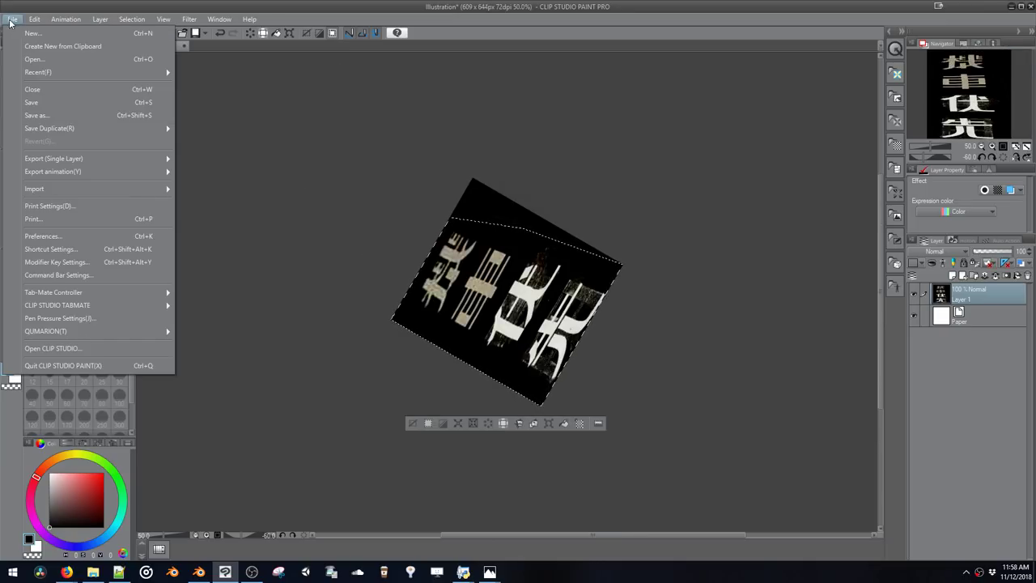
left_click(48, 118)
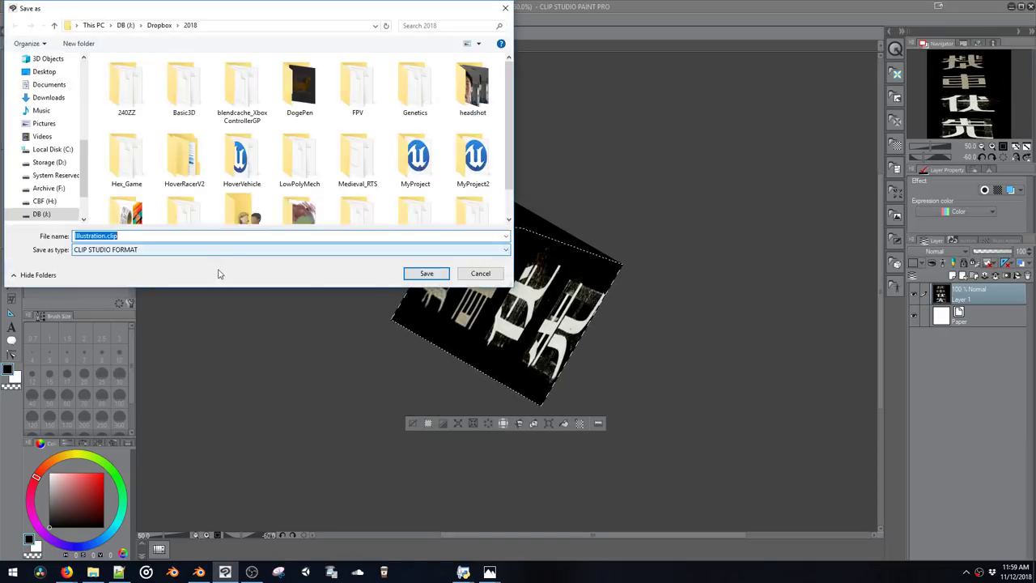
left_click(194, 250)
left_click(170, 271)
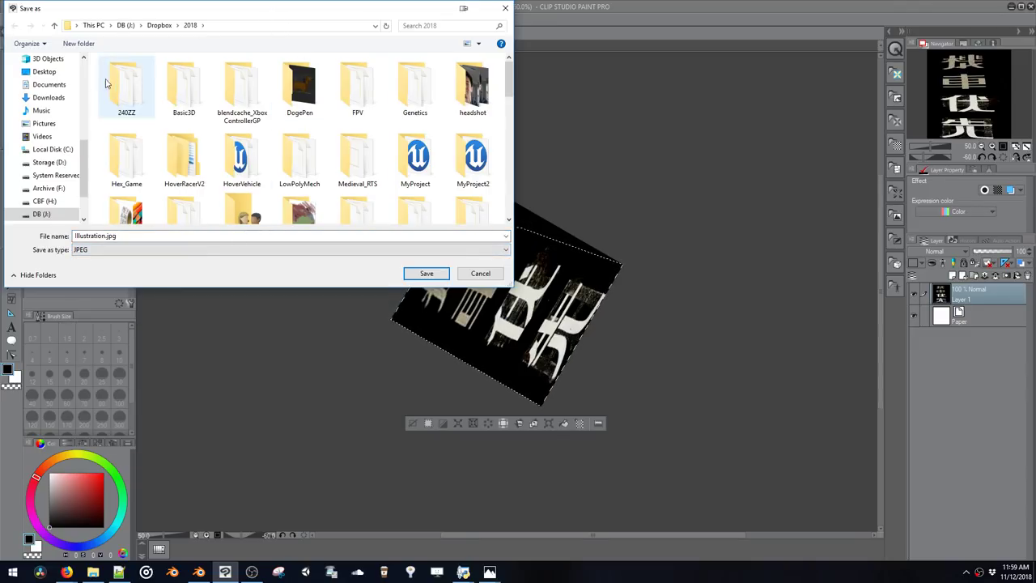
left_click(160, 25)
left_click(135, 75)
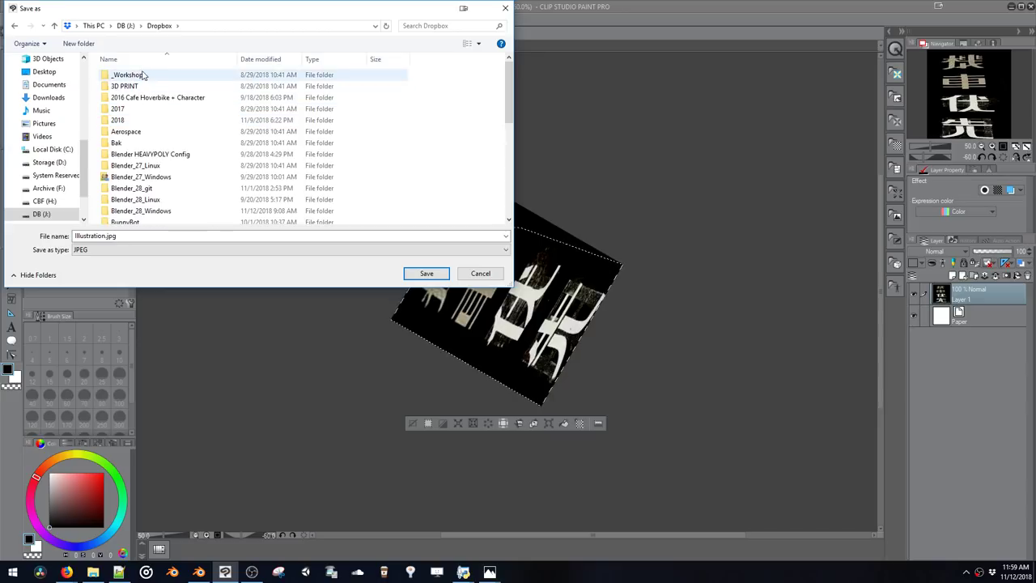
double_click(142, 77)
double_click(144, 87)
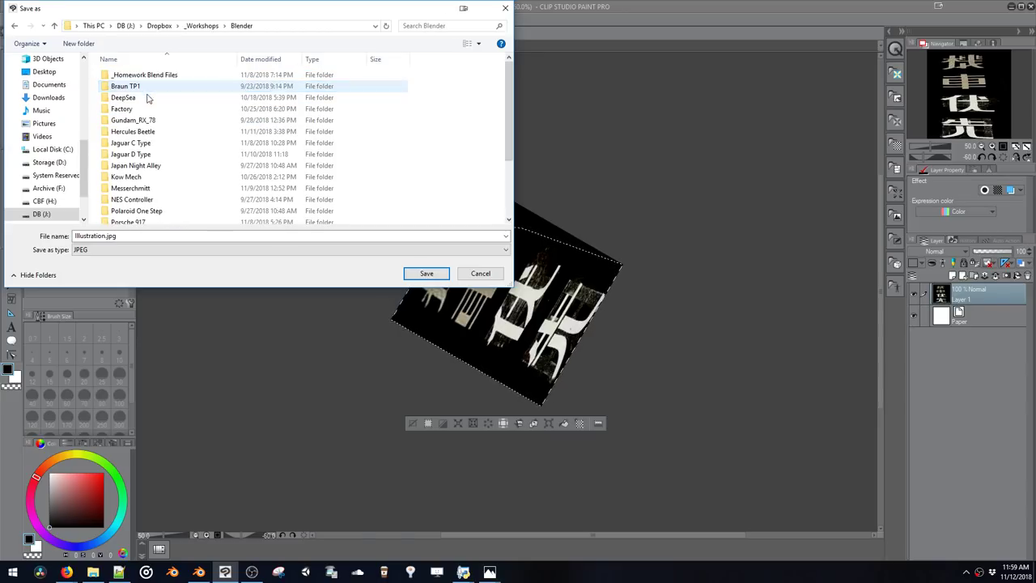
double_click(180, 165)
Name the JPEG StreetMarkings and save it
left_click(182, 169)
left_click(154, 235)
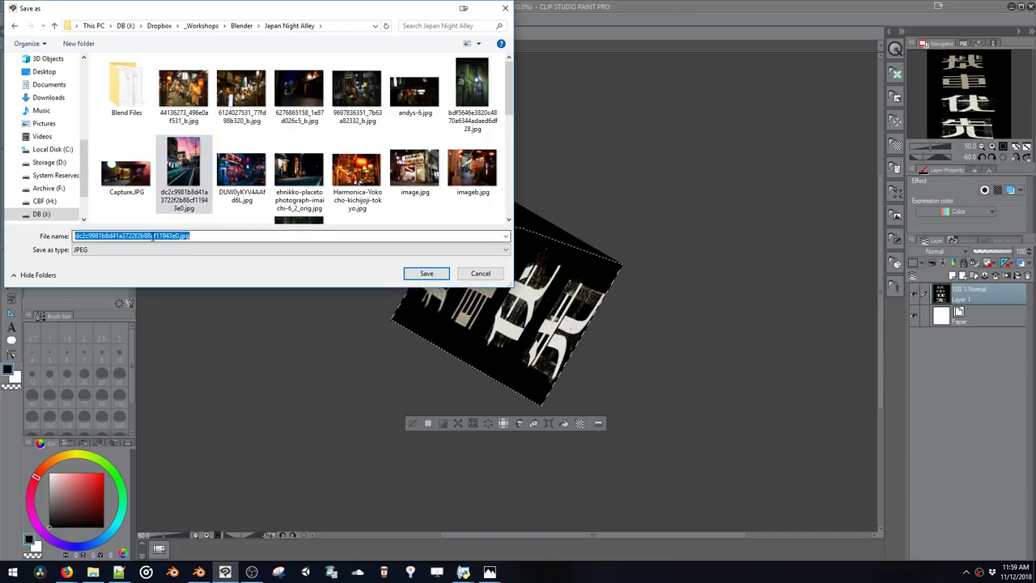
type("Stree")
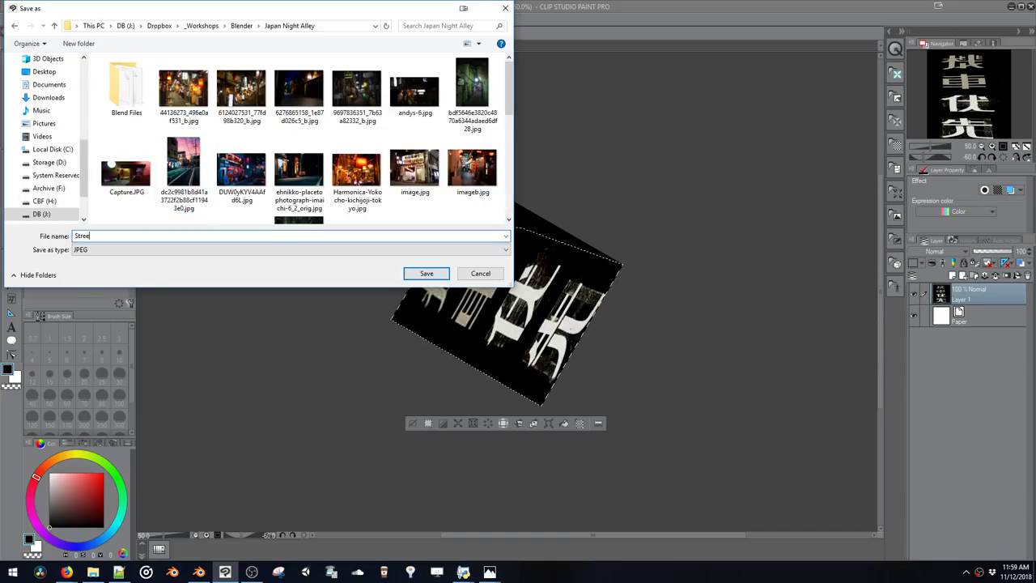
type("tMarkings")
key("Return")
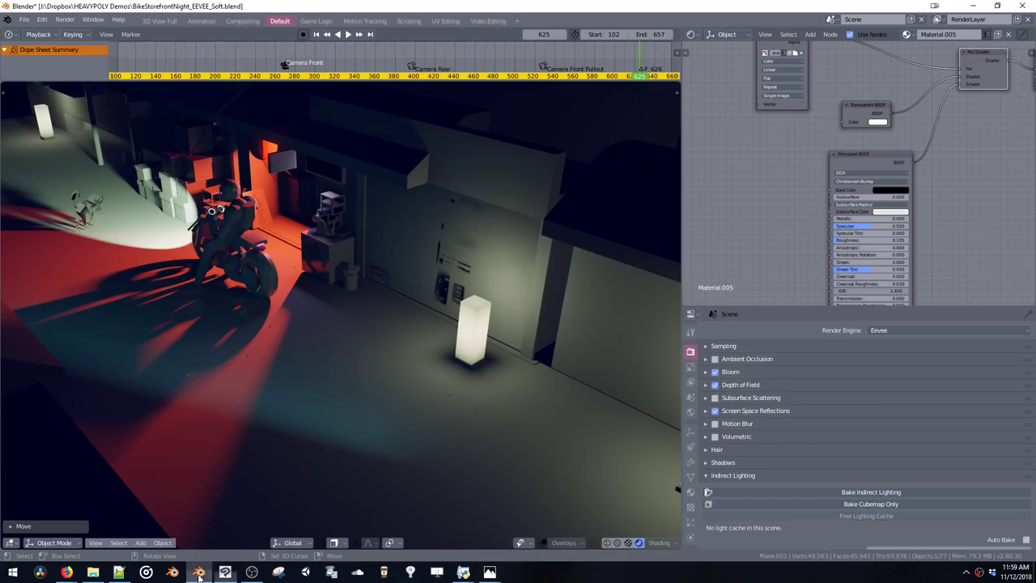
Switch to Blender and browse in File Explorer to the Dropbox folder _Workshops/Blender/Japan Night Alley
left_click(198, 572)
middle_click_drag(816, 146, 802, 228)
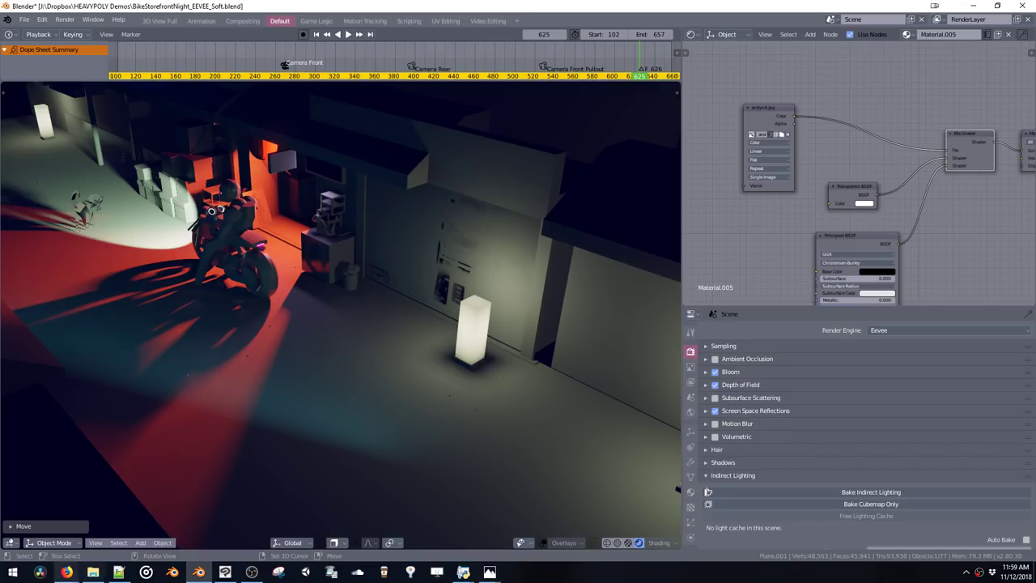
left_click(93, 571)
scroll(396, 263, "up", 5)
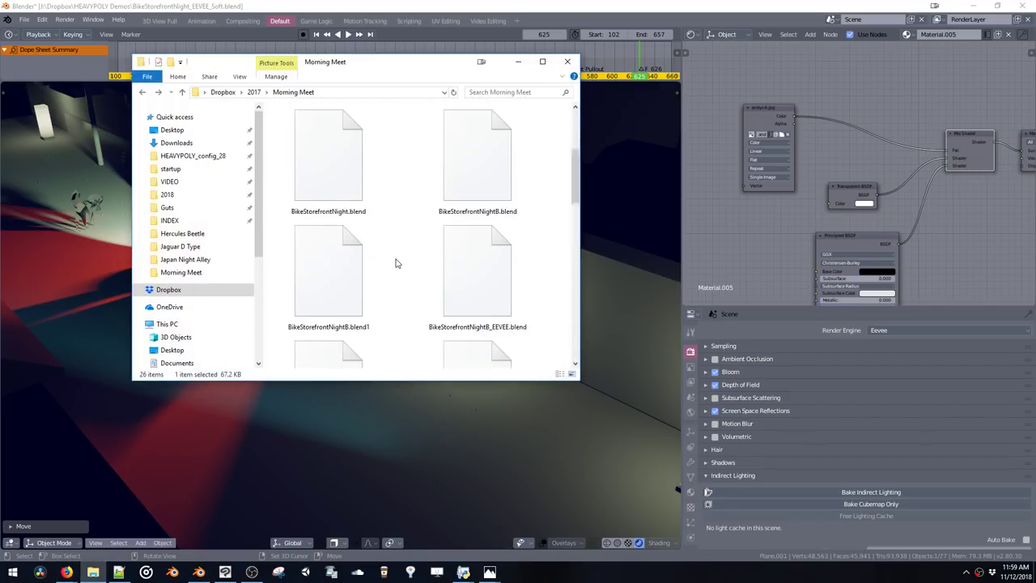
scroll(396, 263, "up", 2)
left_click(254, 93)
left_click(224, 93)
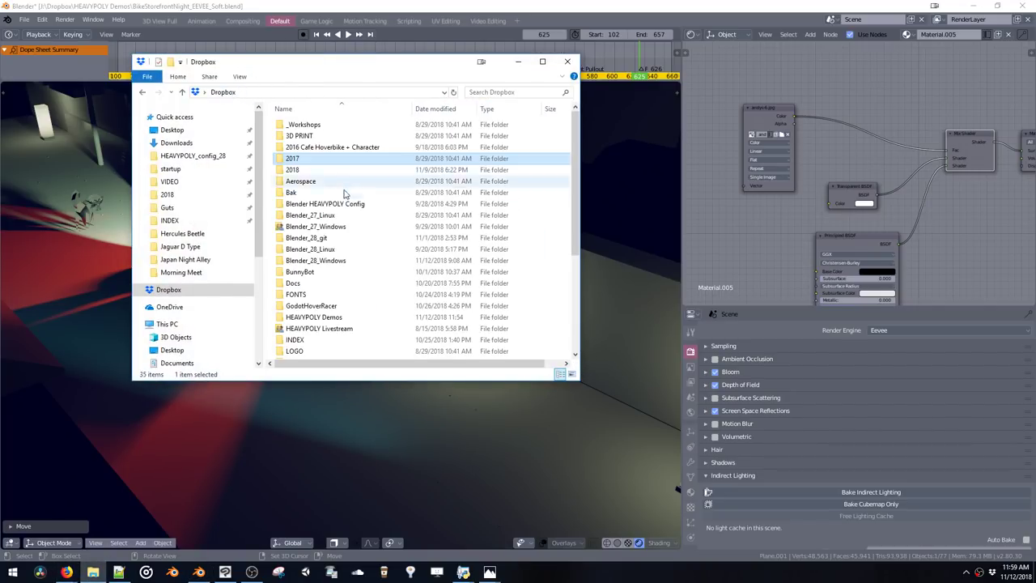
double_click(324, 126)
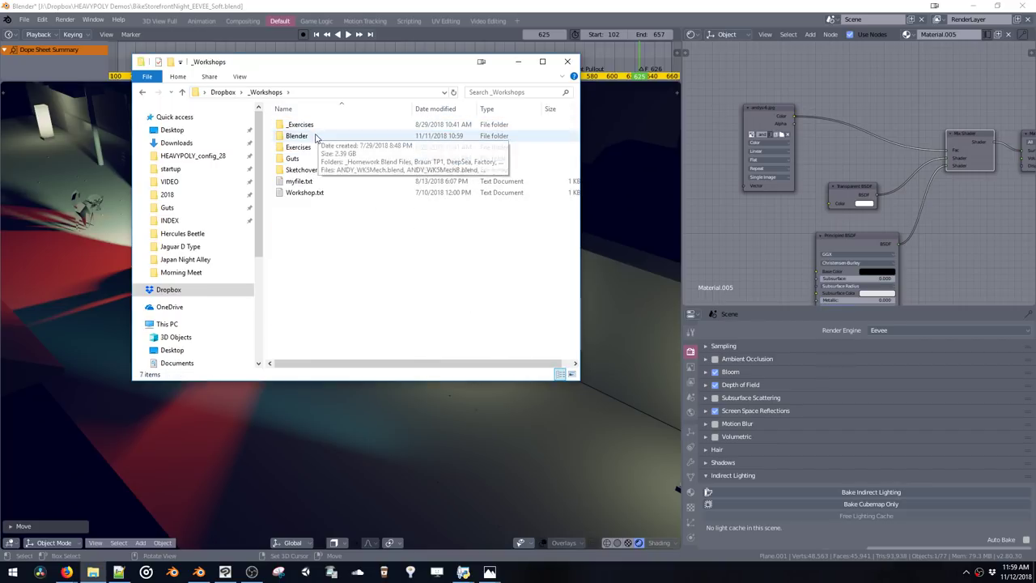
double_click(316, 136)
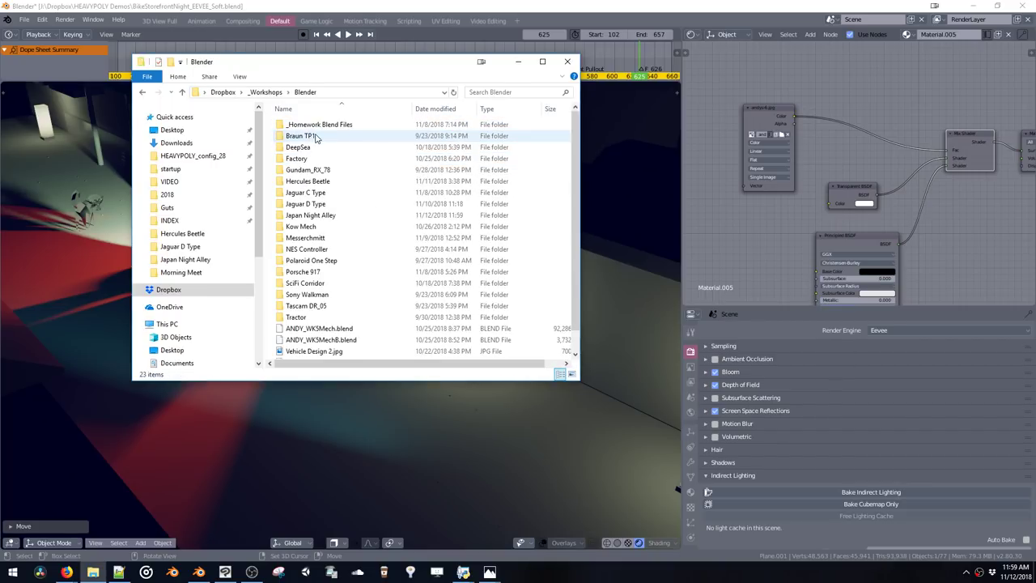
double_click(324, 214)
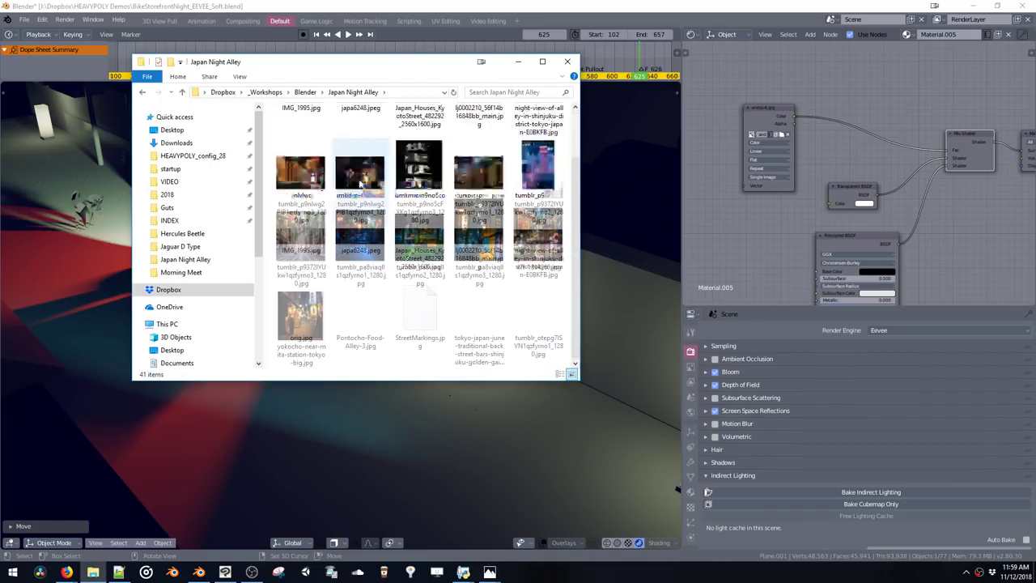
scroll(332, 170, "up", 2)
double_click(306, 158)
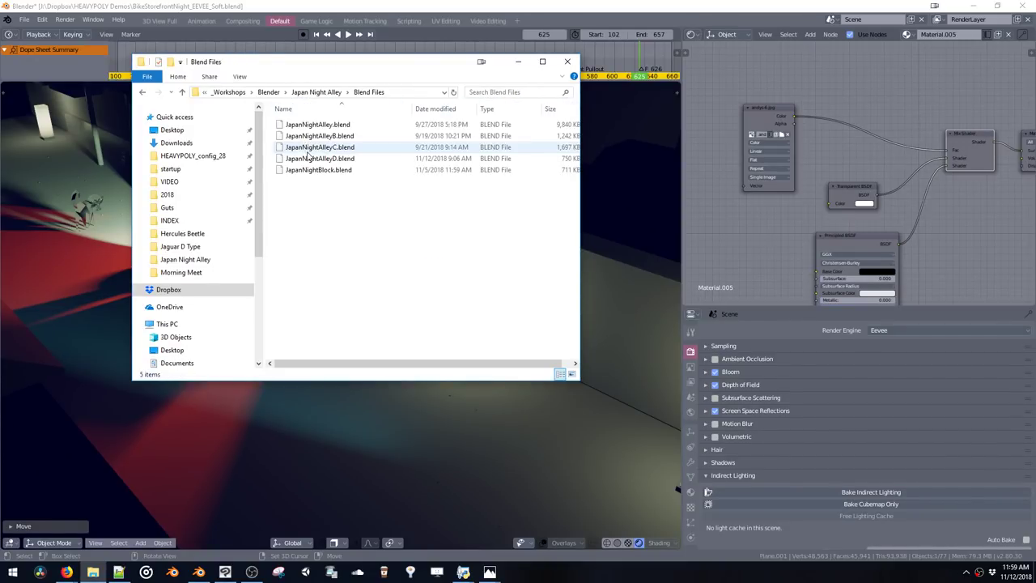
key("alt+Left")
Bring StreetMarkings.jpg into the decal's shader nodes and connect its Color output to the Mix Shader's Fac
scroll(388, 206, "down", 5)
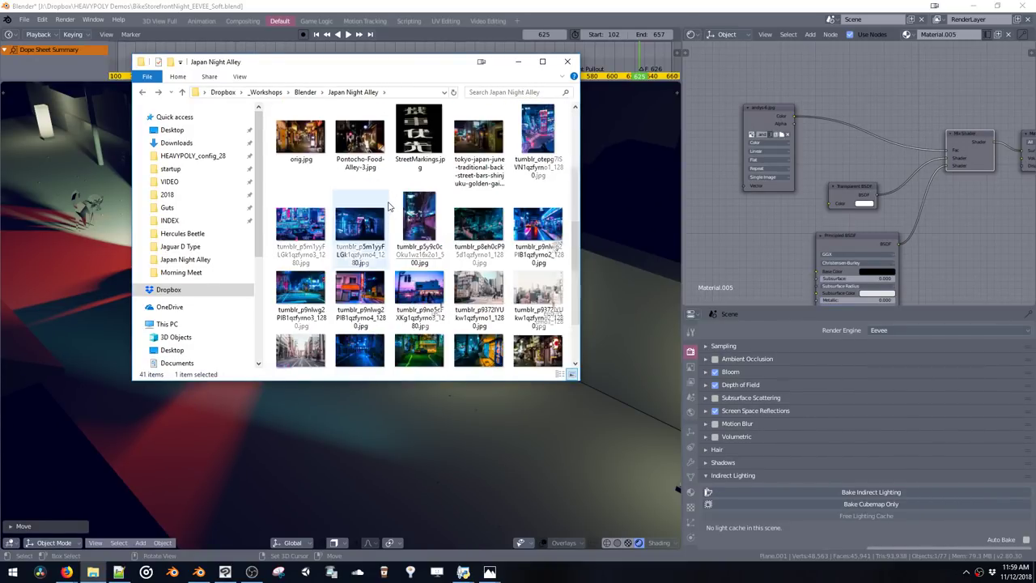
scroll(388, 206, "up", 2)
left_click_drag(420, 288, 765, 243)
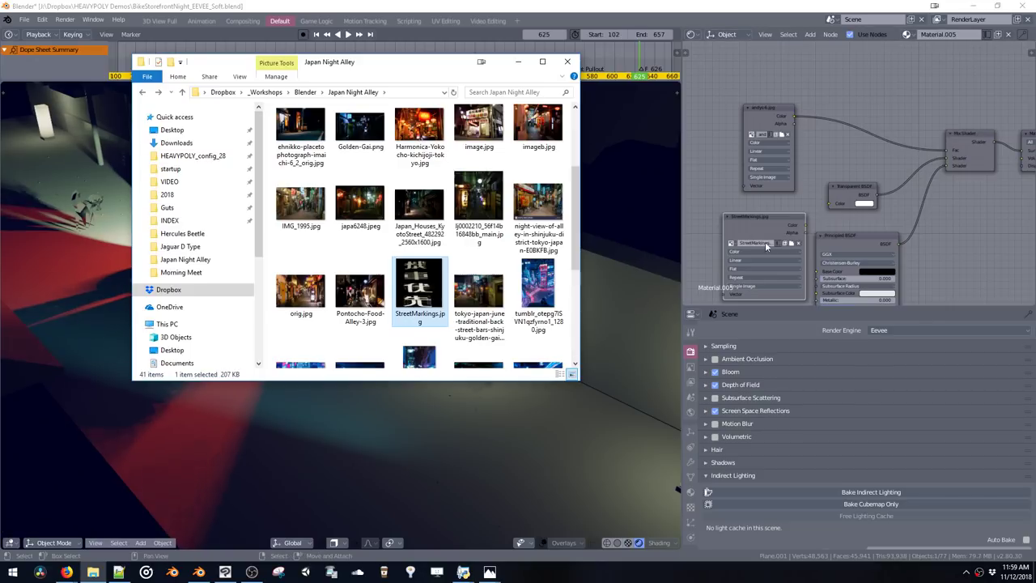
left_click(807, 230)
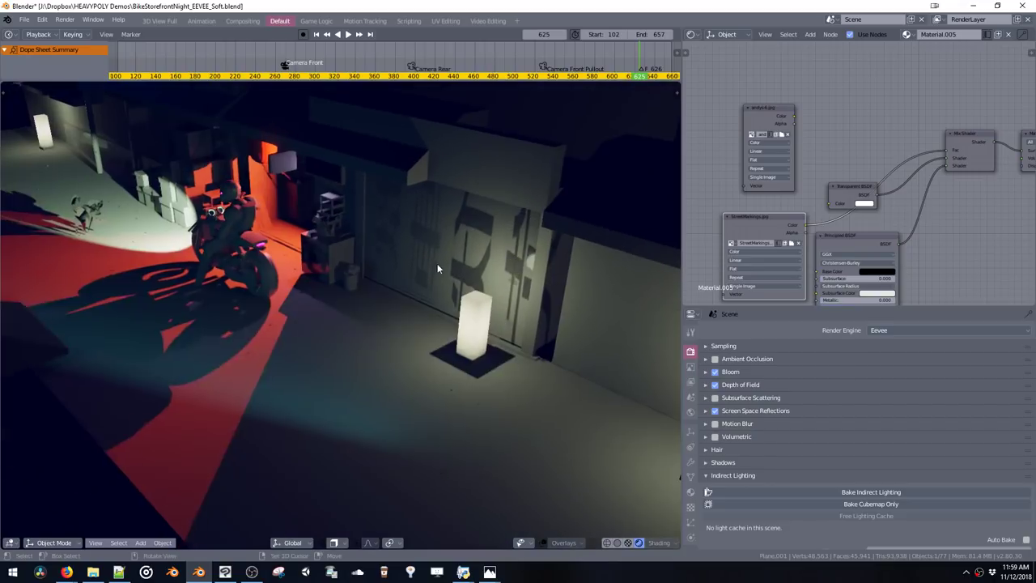
Lay the decal plane flat on the street by moving it off the wall along Y, rotating it 90 degrees and shifting it along Z
key("g")
key("y")
left_click(328, 338)
key("c")
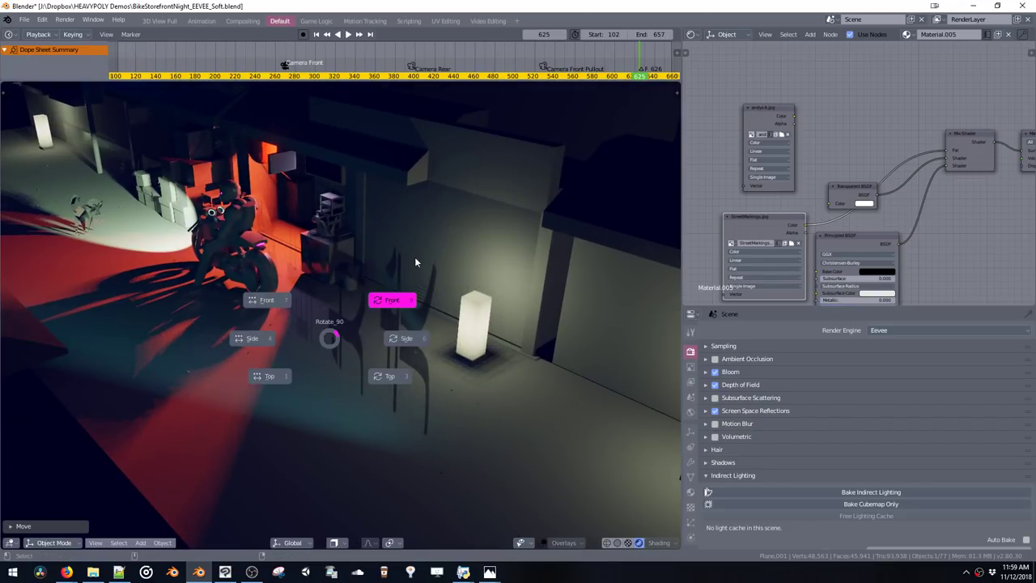
left_click(389, 319)
key("g")
key("z")
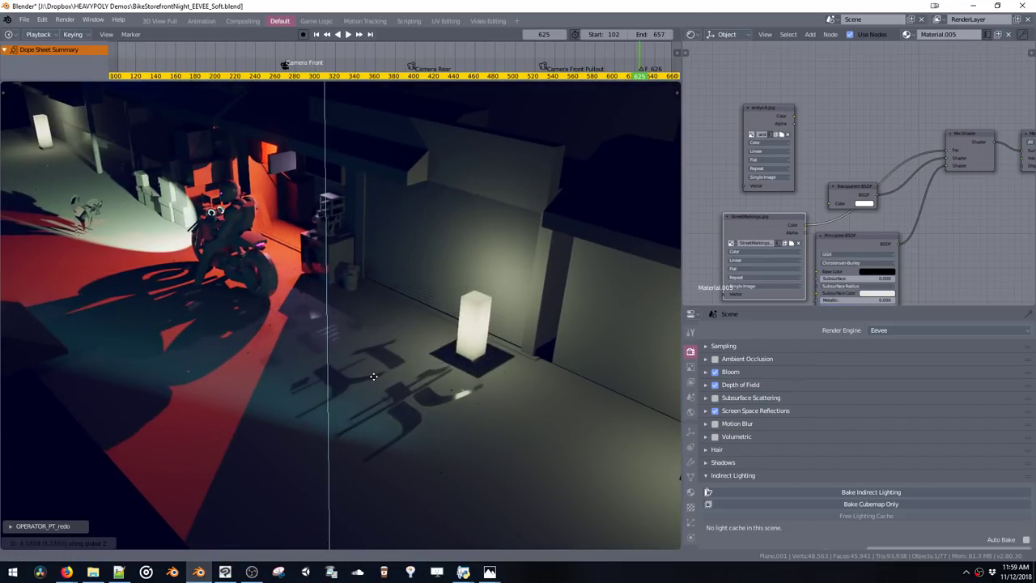
left_click(362, 332)
Scale the street markings plane along the X axis
middle_click_drag(355, 346, 342, 400)
key("s")
key("x")
left_click(316, 378)
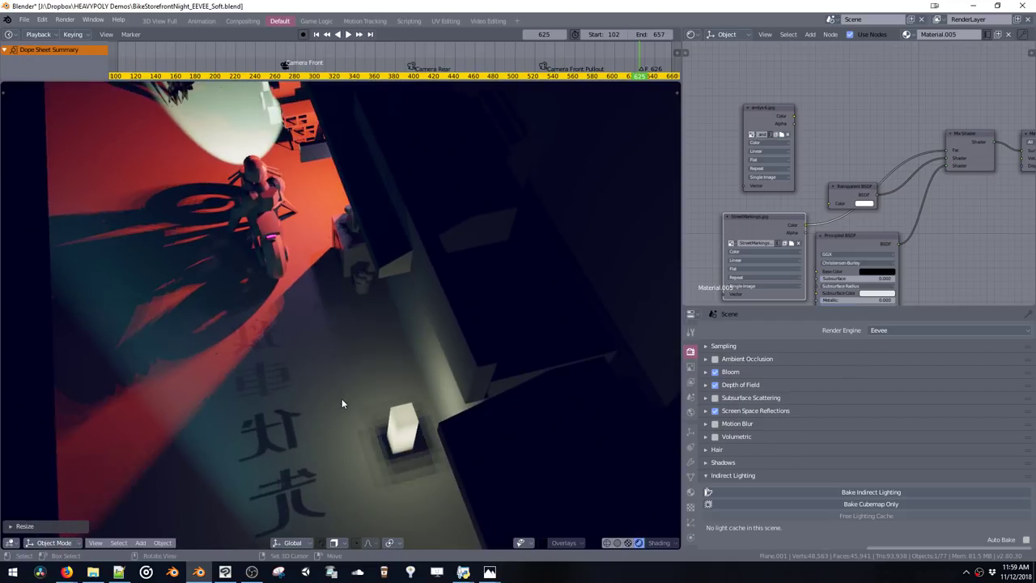
In Edit Mode, move the markings plane's edge nearest the motorcycle and scale it slightly wider
key("Tab")
mouse_move(305, 302)
middle_mouse_down()
mouse_move(323, 302)
mouse_move(291, 295)
middle_mouse_up()
left_click(300, 293)
key("g")
left_click(287, 295)
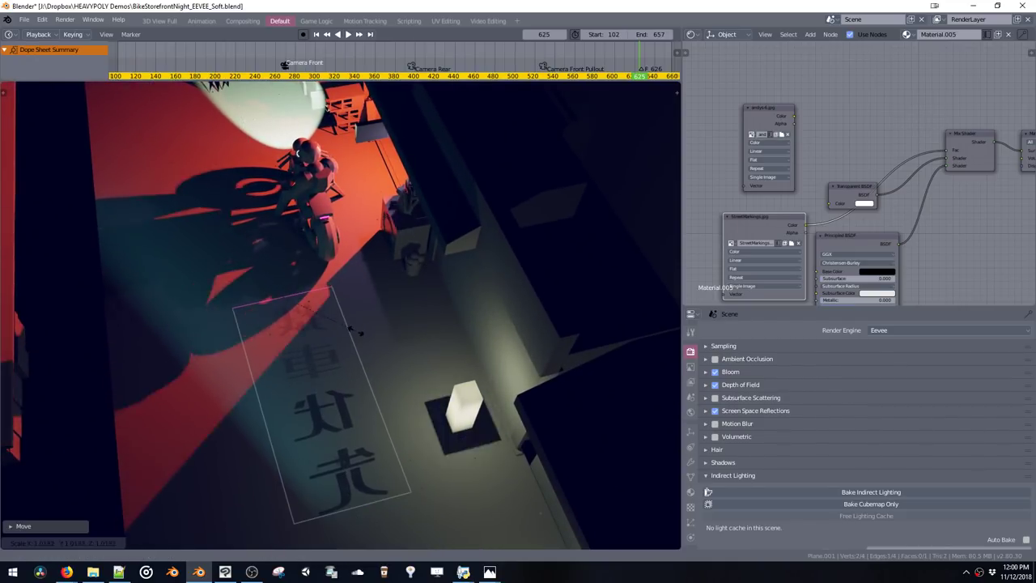
key("s")
left_click(365, 329)
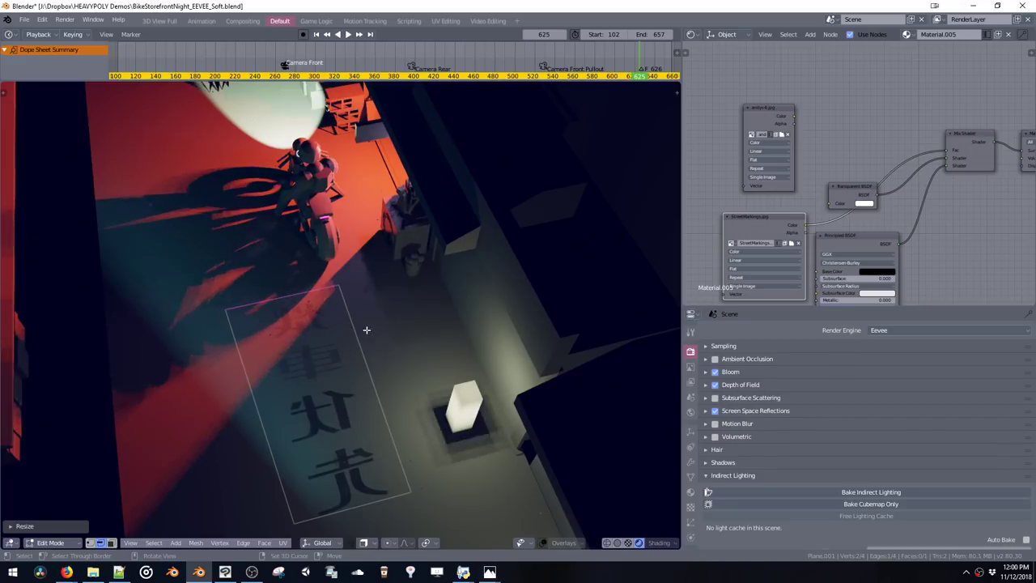
key("Tab")
Move the markings plane along X past the motorcycle and place it on the red-lit street beside the small distant figure
middle_click_drag(372, 369, 418, 356)
key("g")
key("x")
left_click(212, 235)
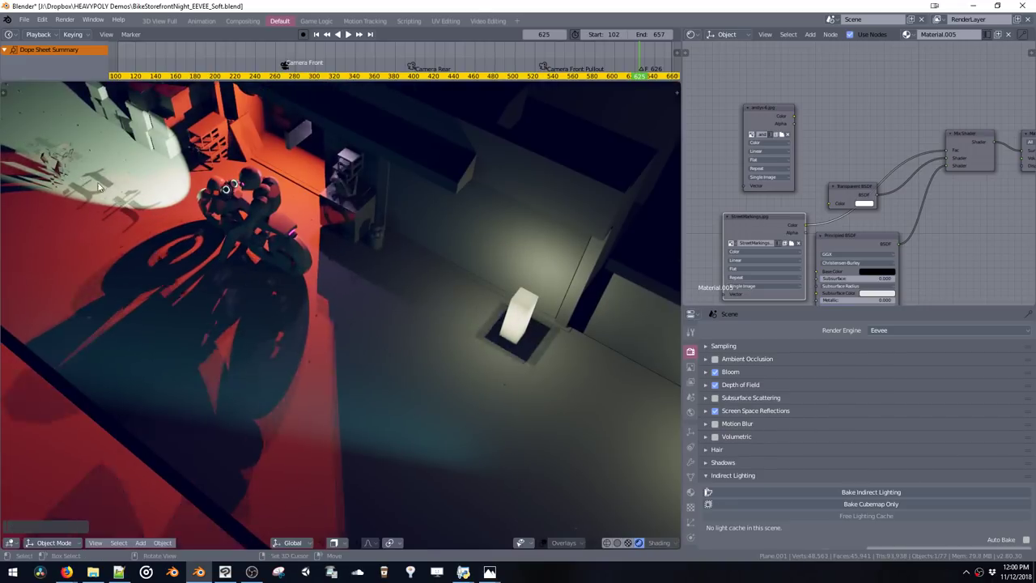
middle_click_drag(212, 234, 261, 231, "shift")
key("g")
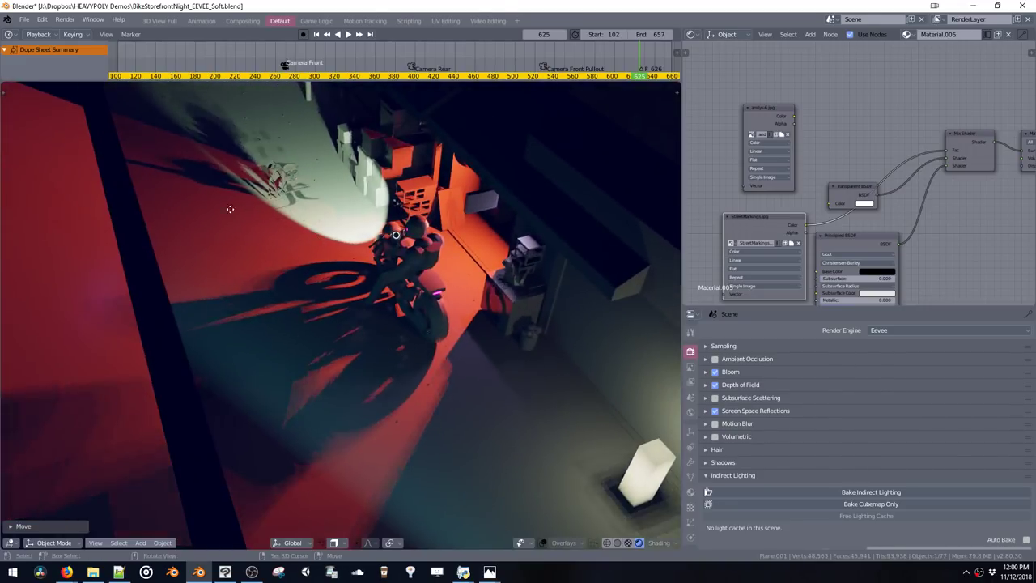
left_click(203, 198)
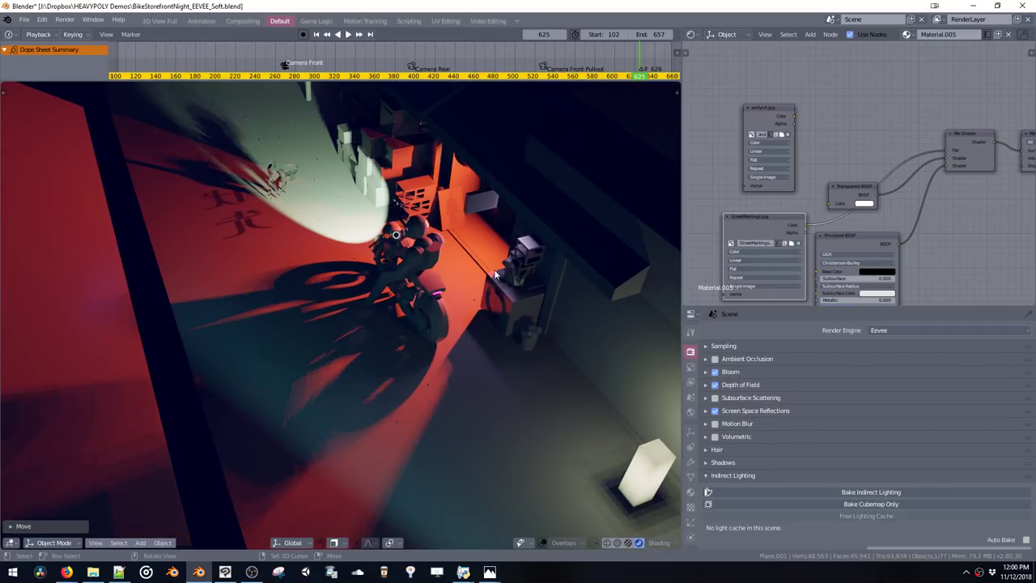
Set the base color of the street markings' Principled BSDF to white
left_click(872, 272)
left_click_drag(897, 225, 976, 224)
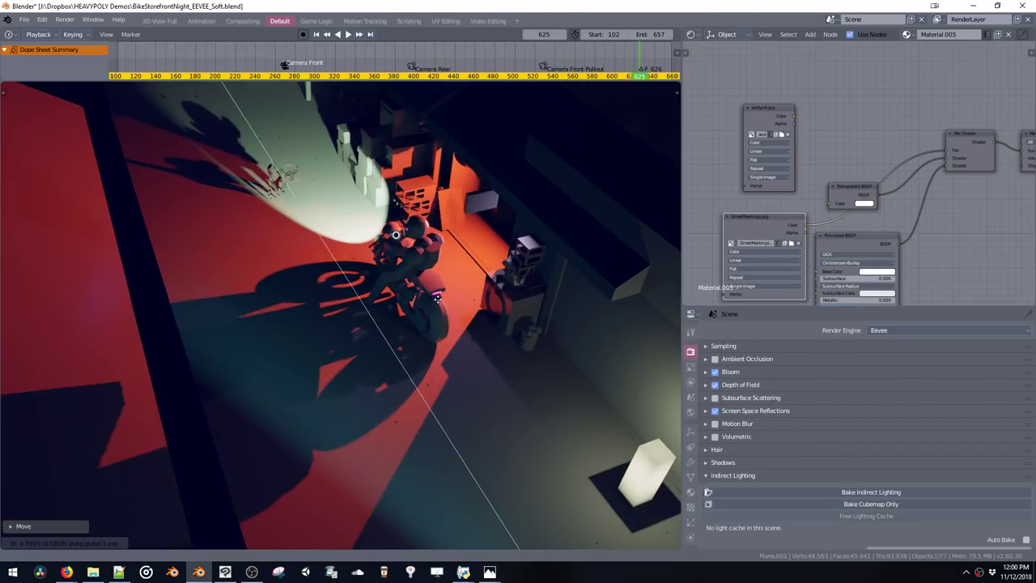
Reposition the markings plane on the street along the global axes and save the Blender file
middle_click_drag(429, 291, 475, 309)
key("g")
key("shift+z")
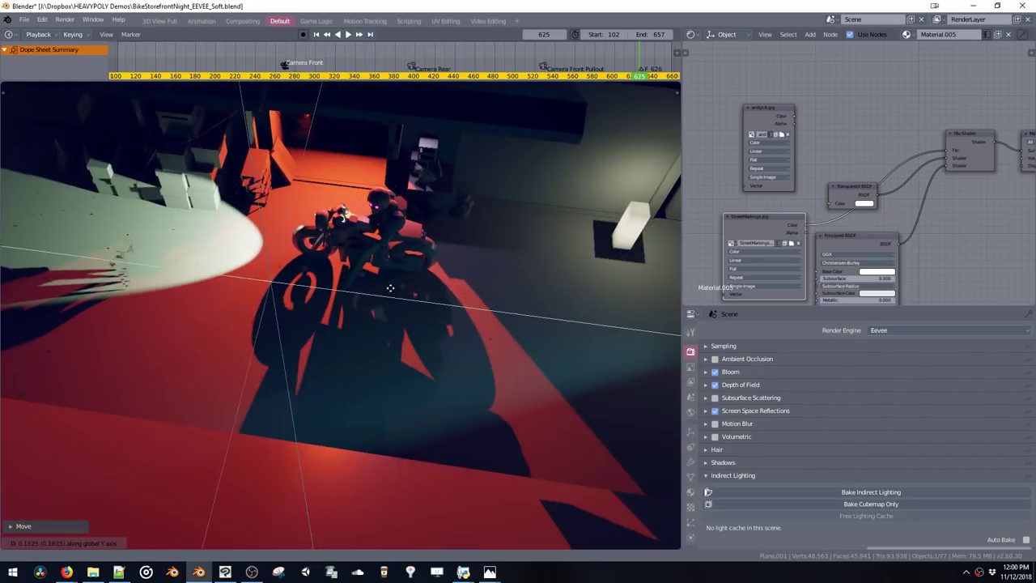
key("x")
left_click(312, 289)
key("KP_Decimal")
middle_click_drag(297, 285, 359, 299)
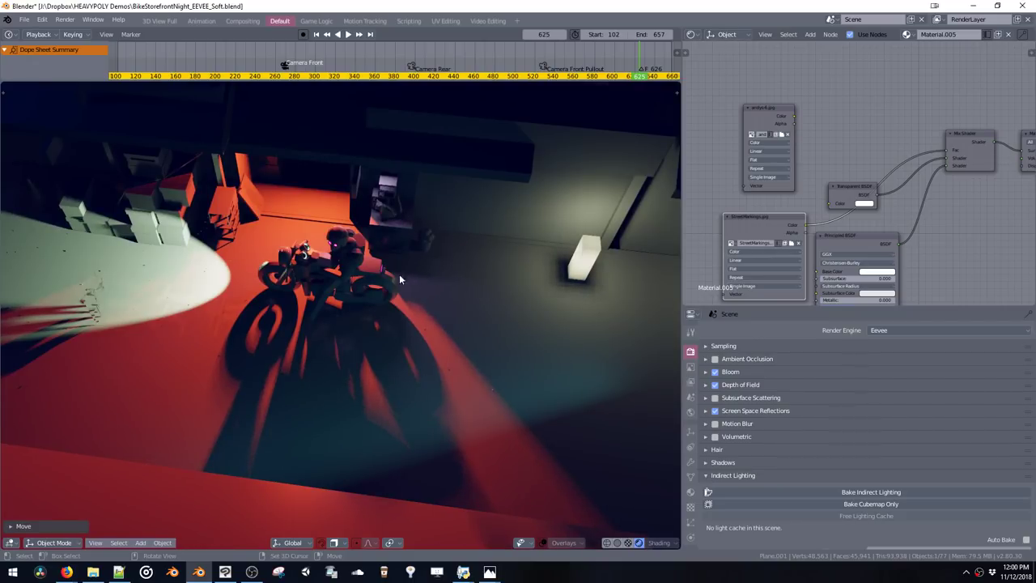
key("ctrl+s")
Add a mesh plane on the street between the motorcycle and the lantern and create a new material for it
left_click(466, 293)
key("shift+a")
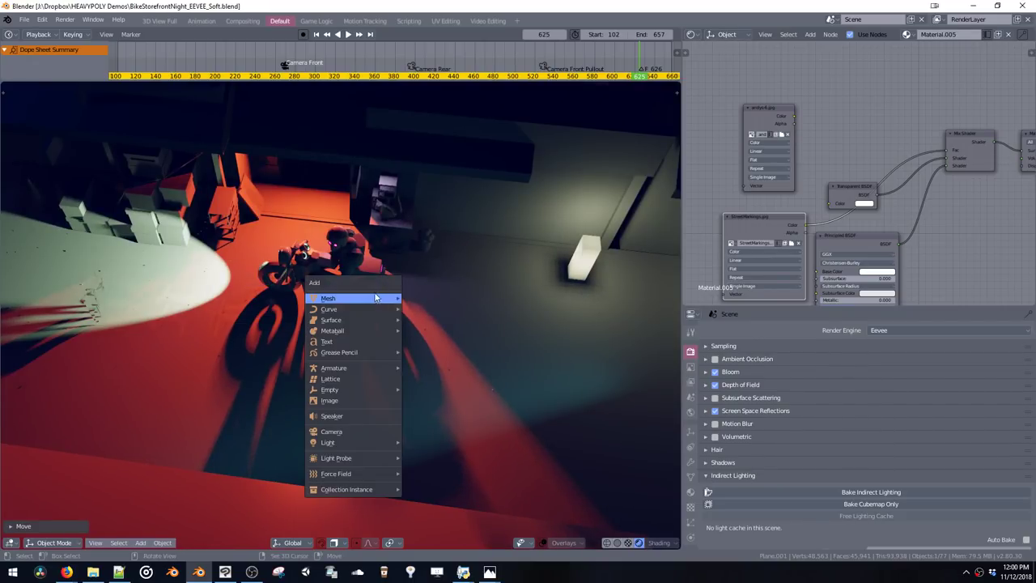
mouse_move(379, 298)
left_click(421, 298)
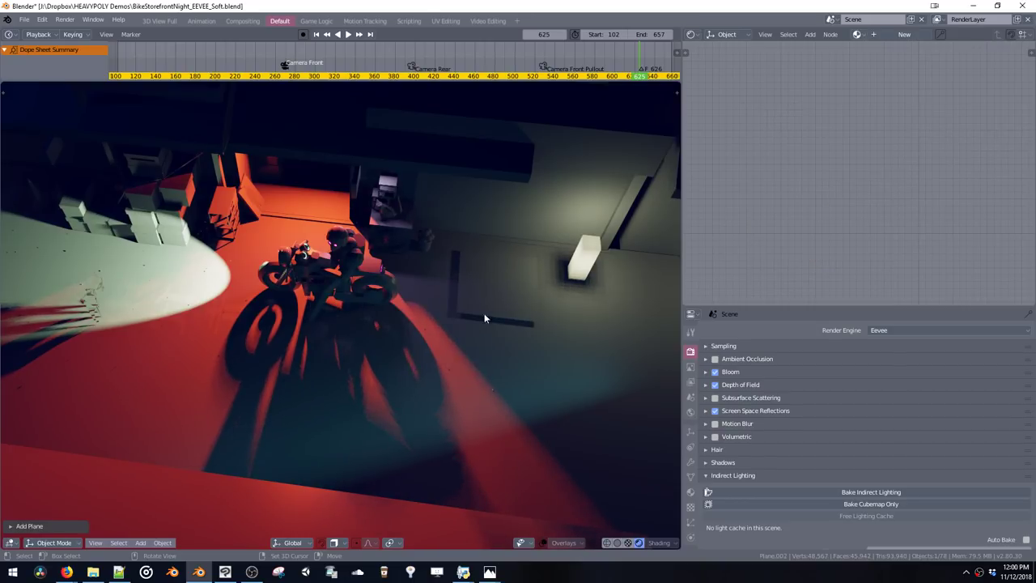
key("alt+a")
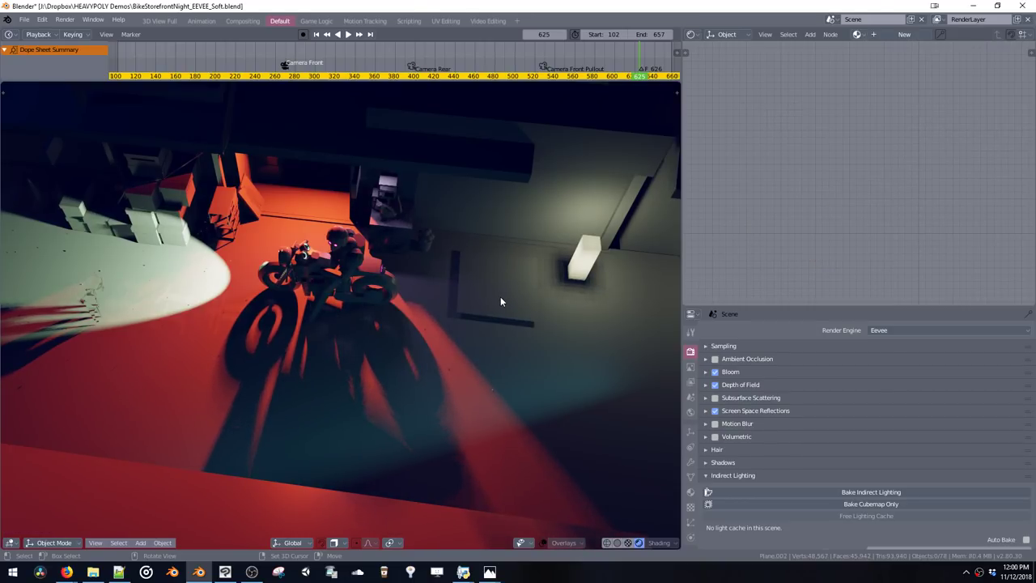
key("shift+v")
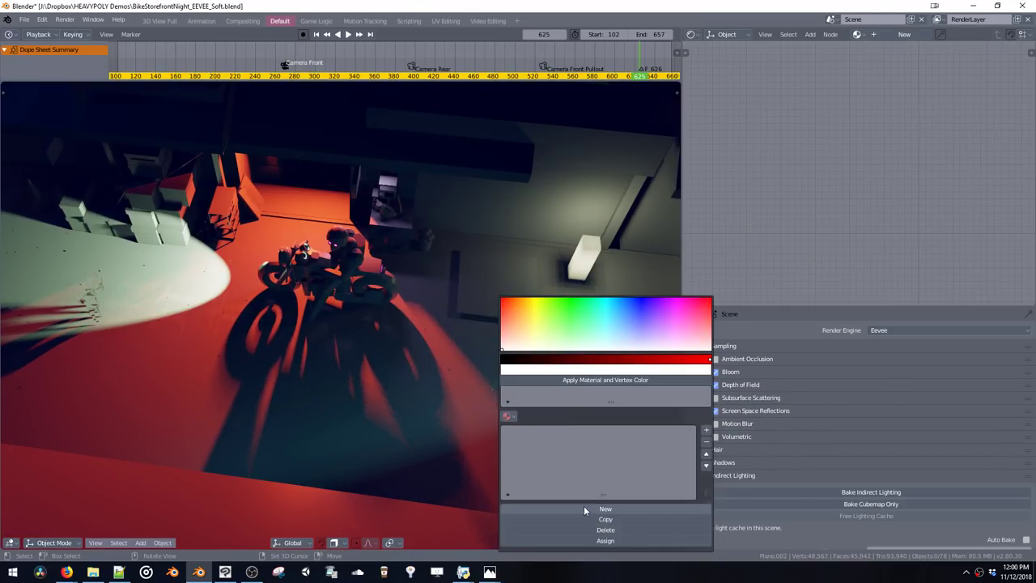
left_click(582, 505)
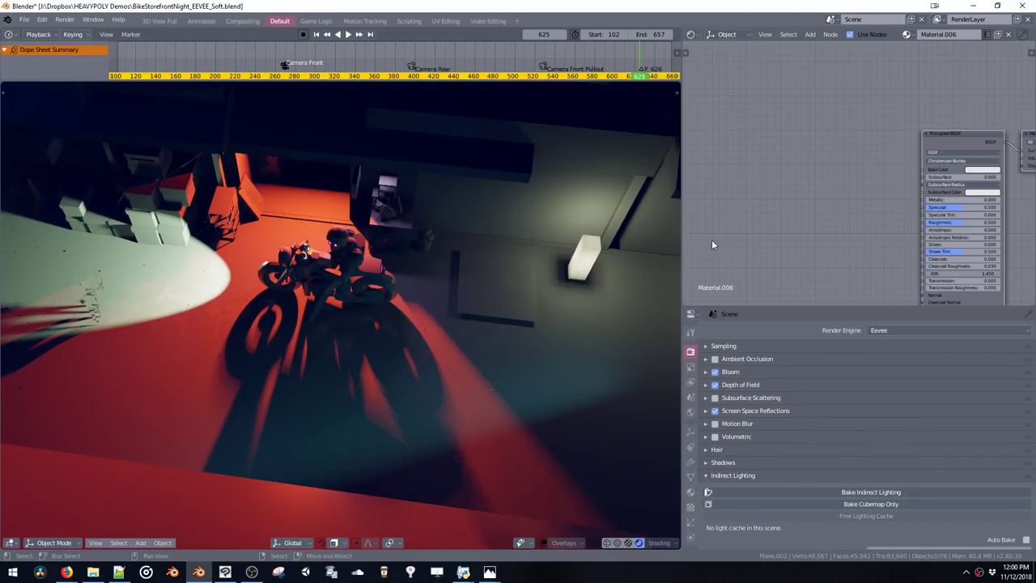
Set the new plane material's base color to light green
key("shift+c")
left_click(879, 285)
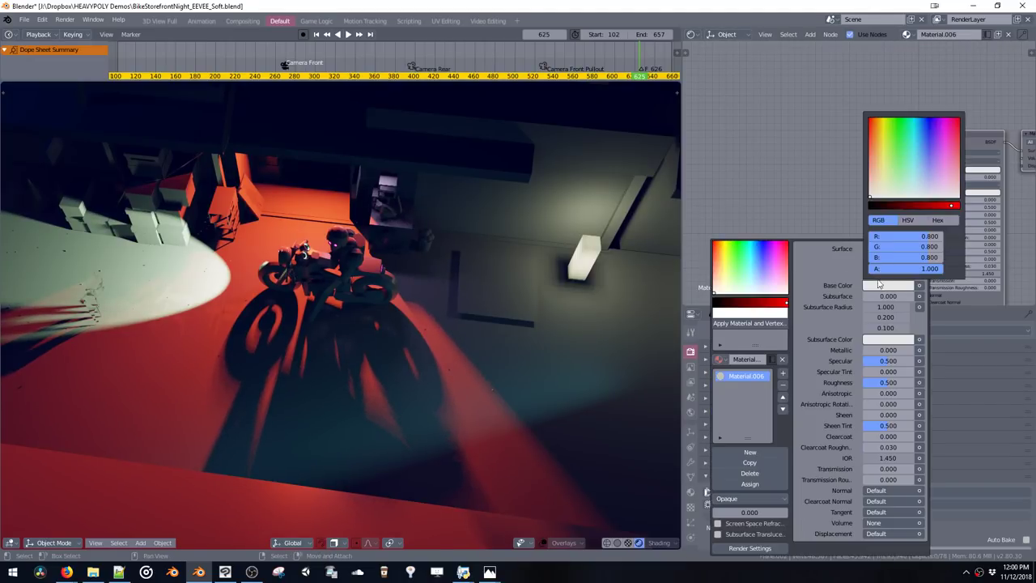
left_click(896, 165)
Maximize the 3D viewport around the new plane and change its material's surface to Mix Shader
key("ctrl+space")
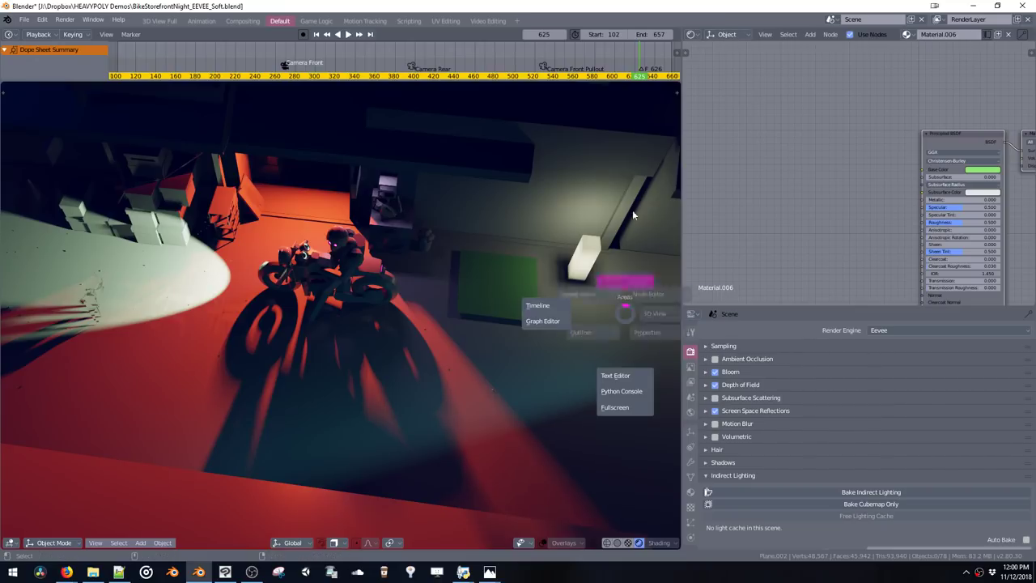
left_click(633, 215)
middle_click_drag(749, 267, 673, 310, "shift")
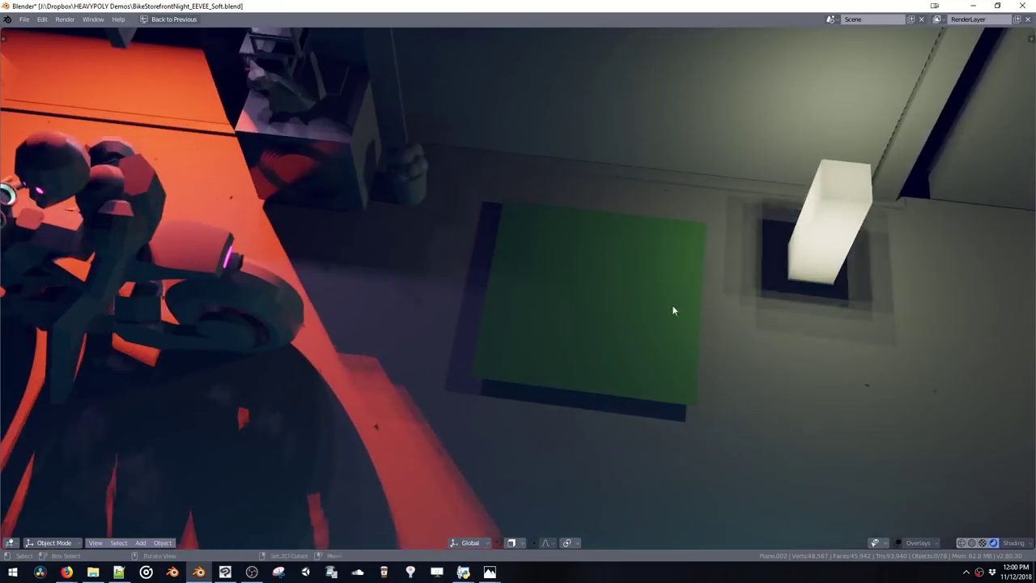
middle_click_drag(817, 346, 704, 307, "shift")
key("shift+v")
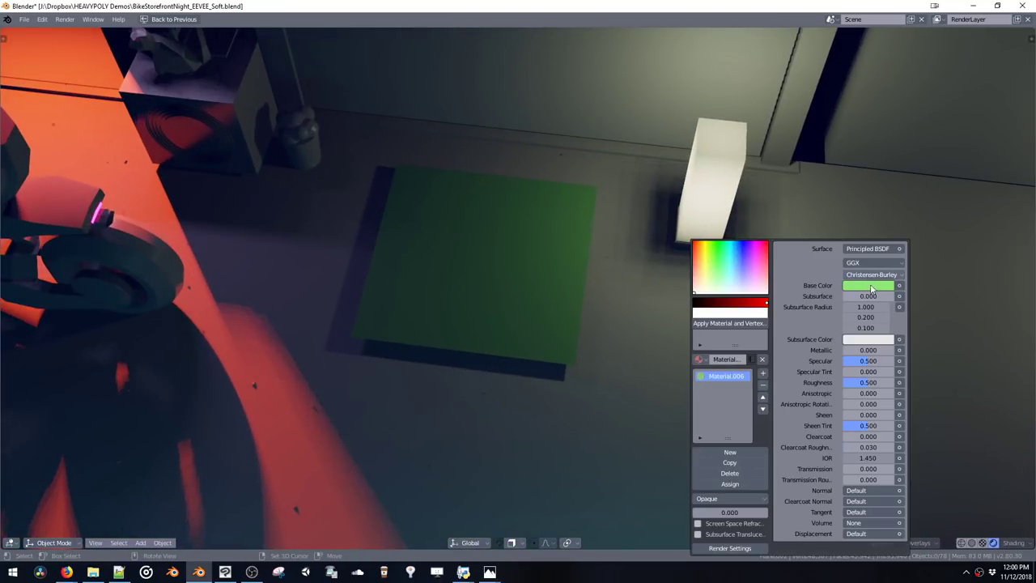
left_click(888, 250)
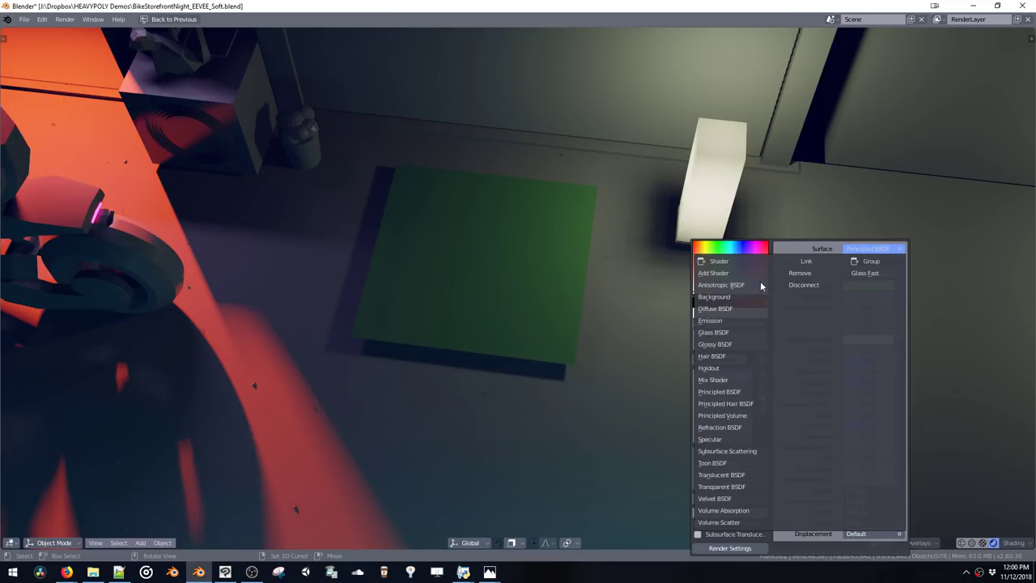
left_click(717, 379)
Assign Transparent BSDF to the Mix Shader's first shader input and Principled BSDF to the second
left_click(867, 274)
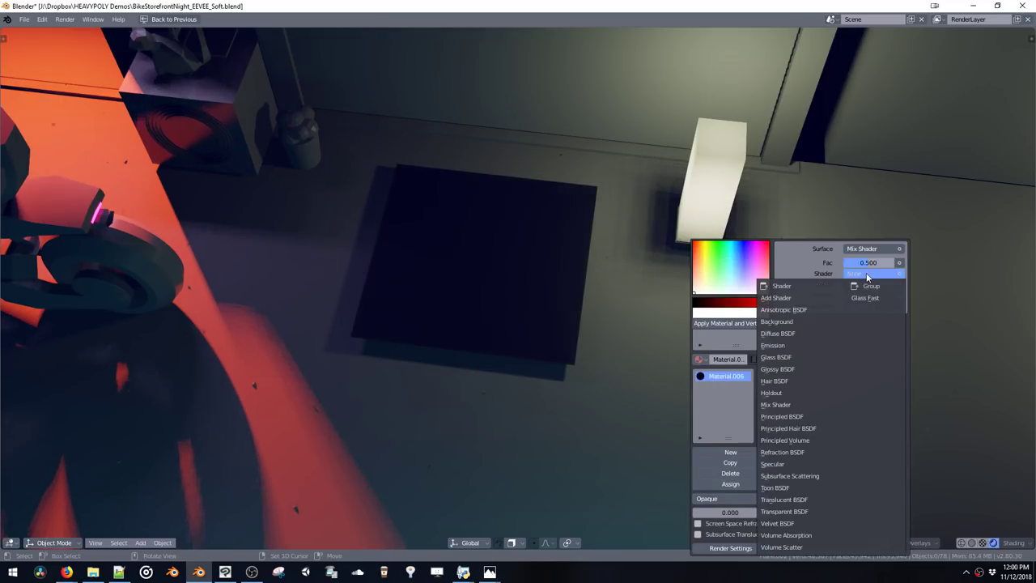
left_click(785, 512)
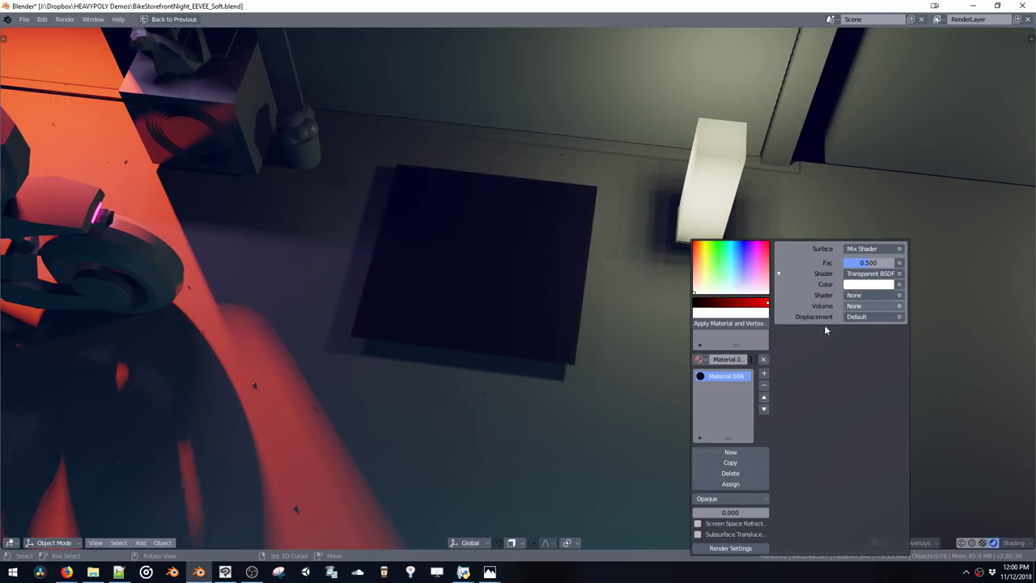
left_click(872, 296)
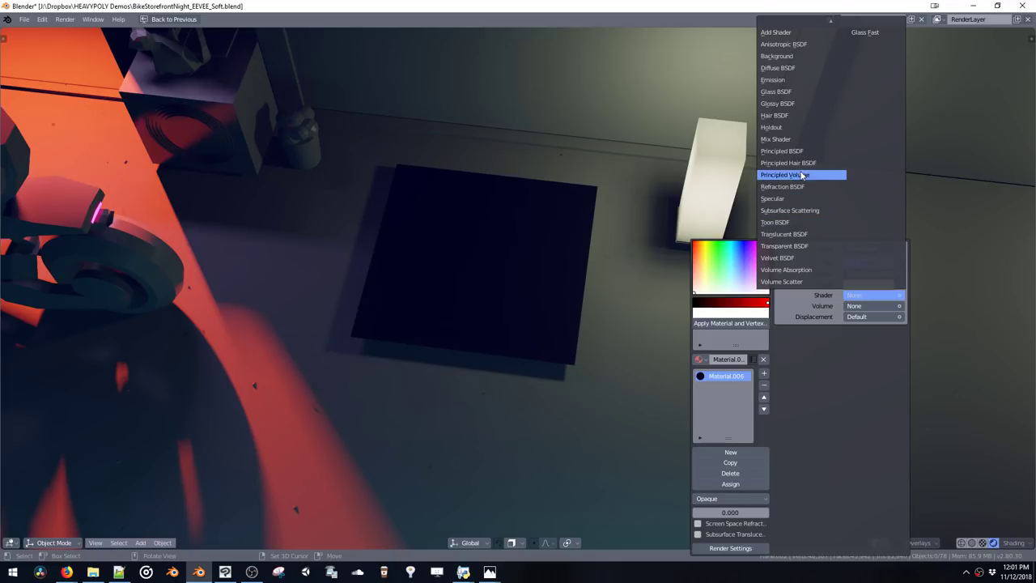
left_click(782, 150)
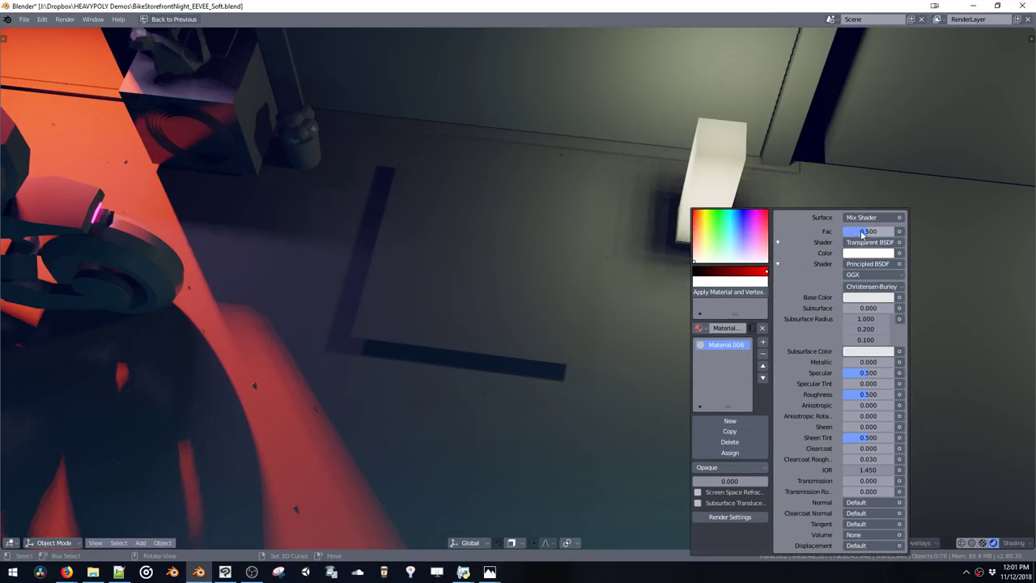
Raise the plane material's Mix Shader factor to 0.672 and set its blend mode to Alpha Blend
mouse_move(864, 232)
left_mouse_down()
mouse_move(898, 231)
mouse_move(873, 233)
left_mouse_up()
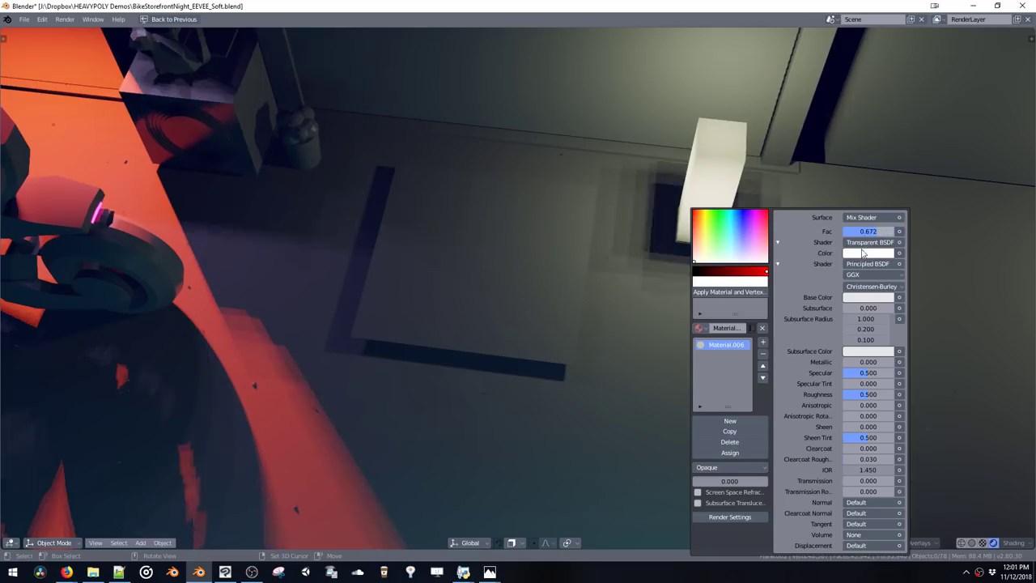
left_click(726, 467)
left_click(719, 395)
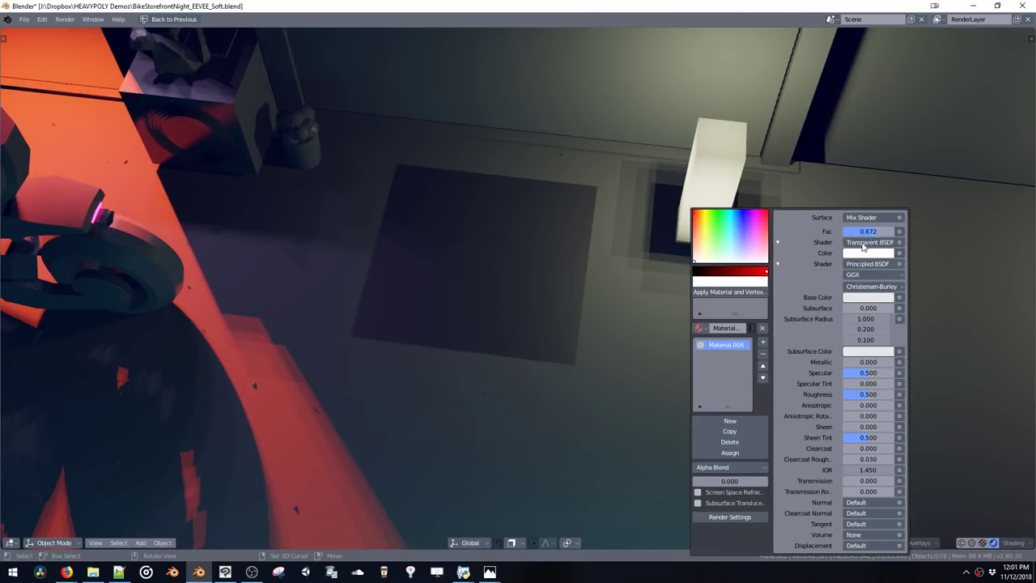
Relaunch Blender with BikeStorefrontNight_EEVEE_Soft.blend from the HEAVYPOLY Demos folder and display the viewport in Rendered shading
key("alt+Tab")
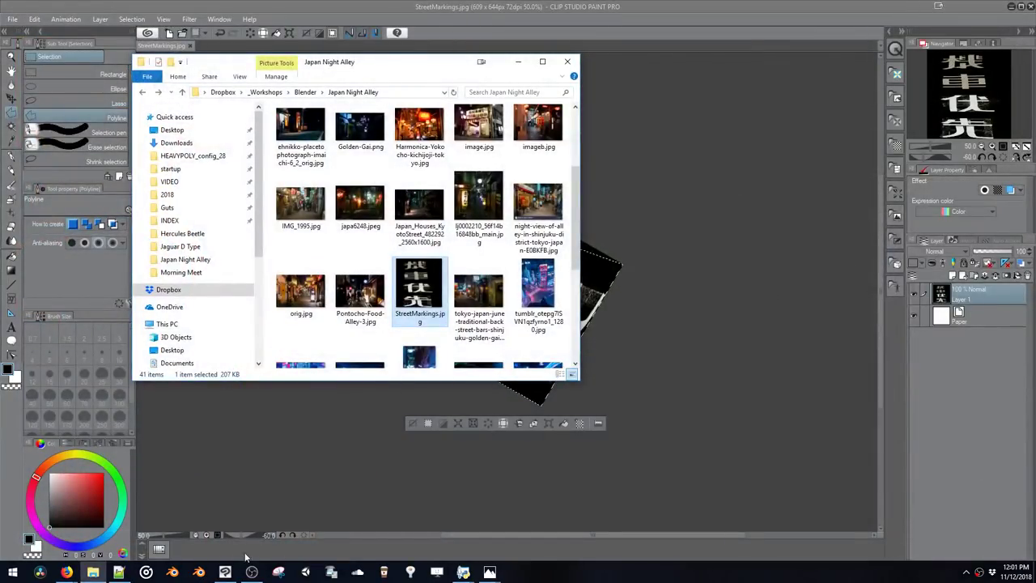
left_click(199, 573)
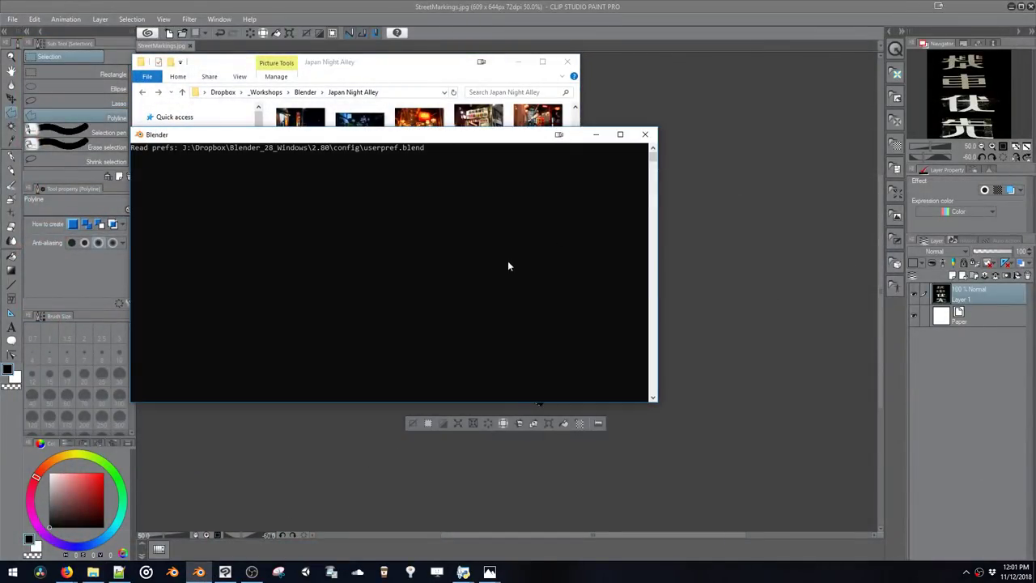
key("ctrl+s")
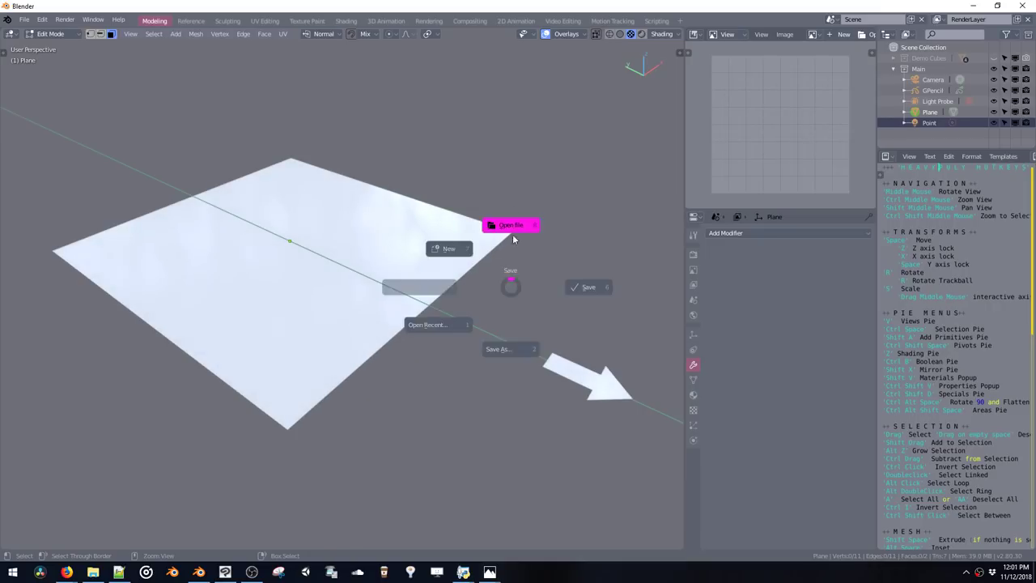
left_click(512, 231)
double_click(230, 159)
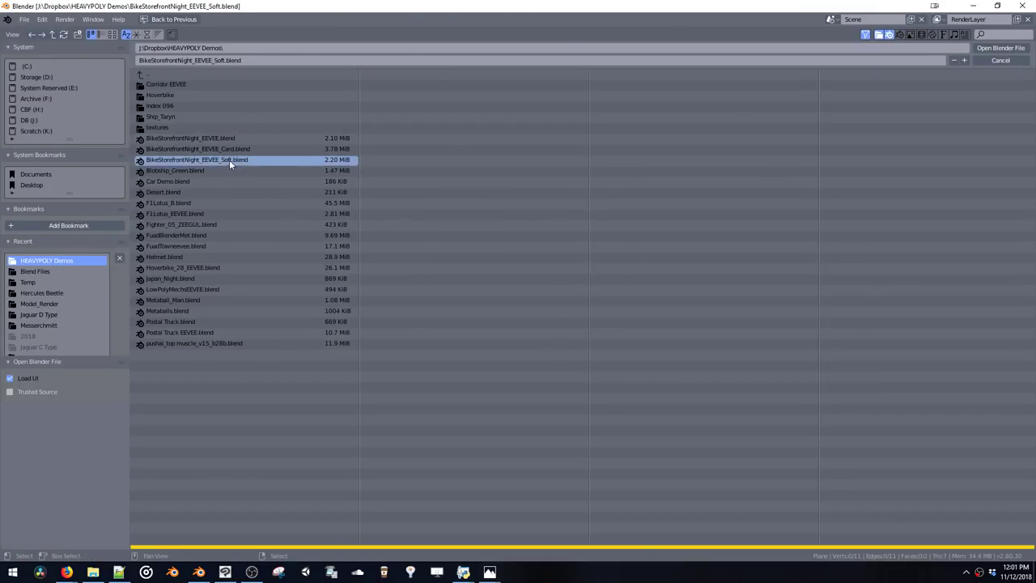
middle_click_drag(496, 283, 501, 245, "ctrl")
key("z")
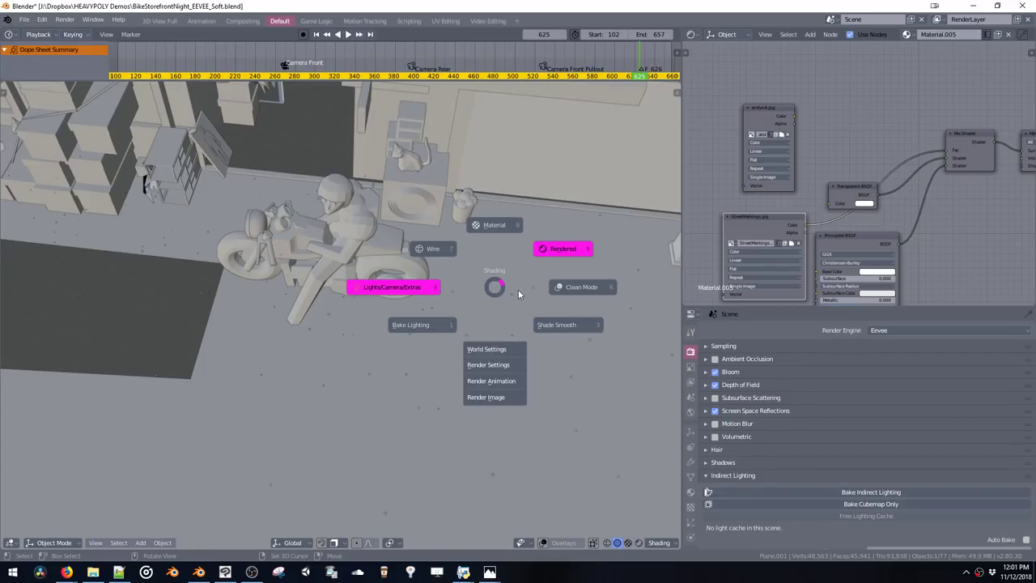
left_click(561, 248)
Add a mesh plane on the street between the motorcycle and the lantern and create a new material for it
key("shift+a")
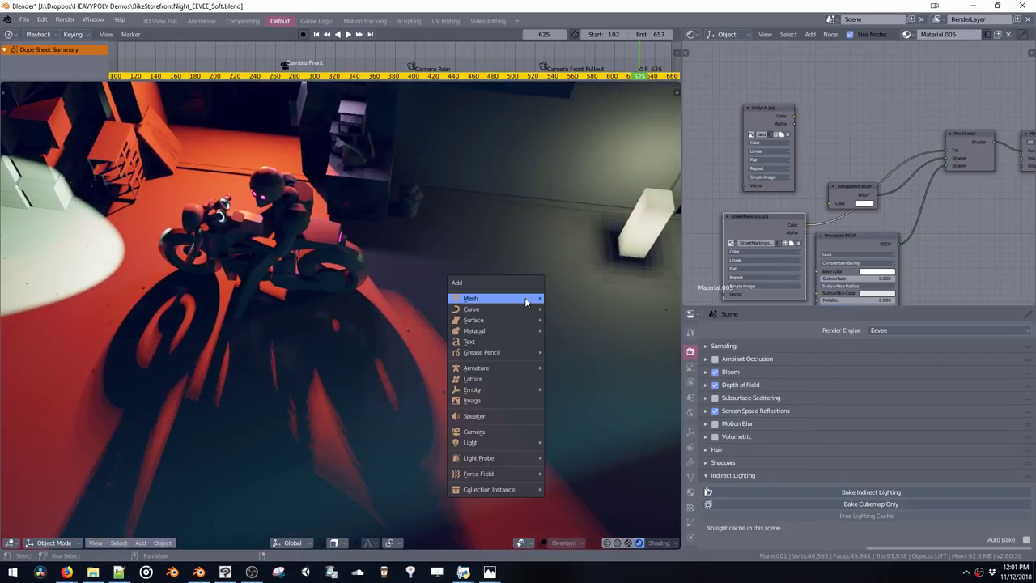
mouse_move(524, 297)
left_click(558, 300)
key("shift+v")
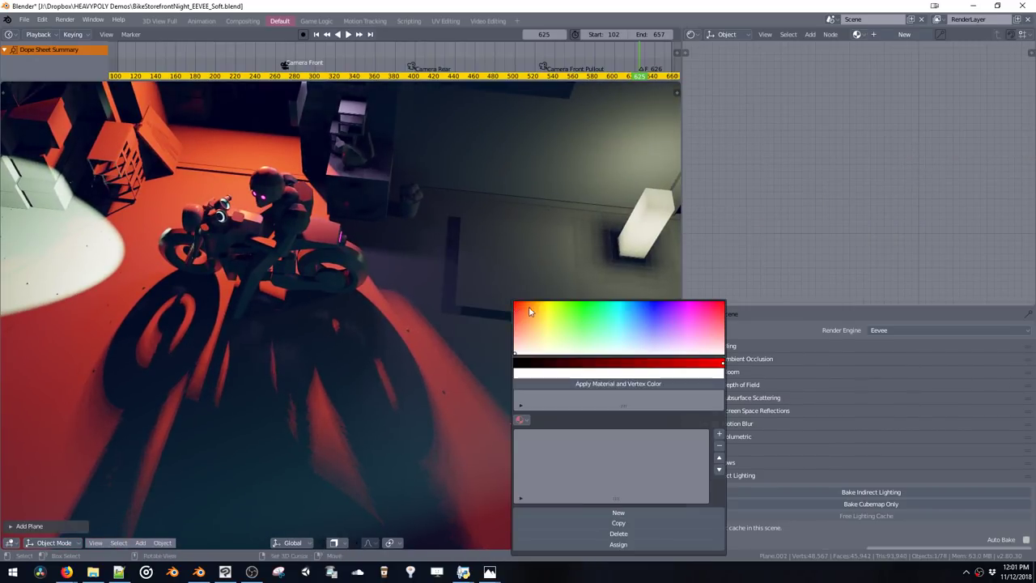
left_click(602, 512)
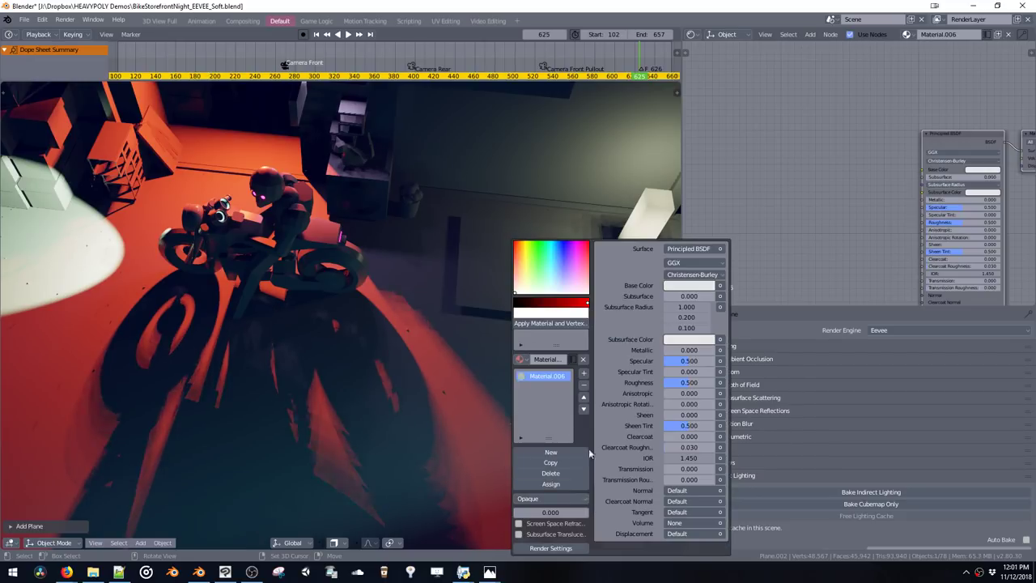
Change the plane material's surface to Mix Shader and assign Transparent BSDF to its first shader input
left_click(683, 250)
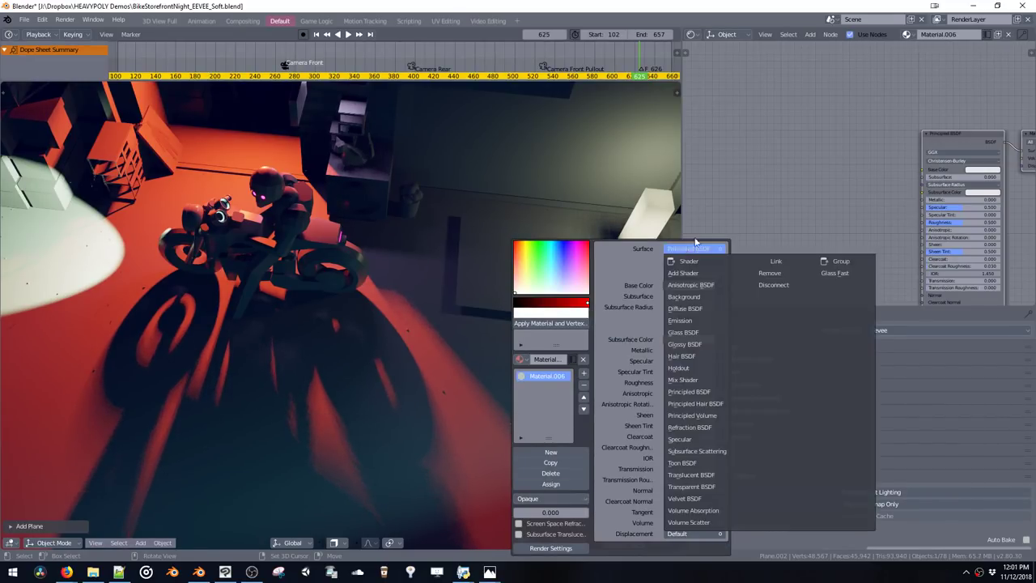
left_click(682, 250)
left_click(683, 250)
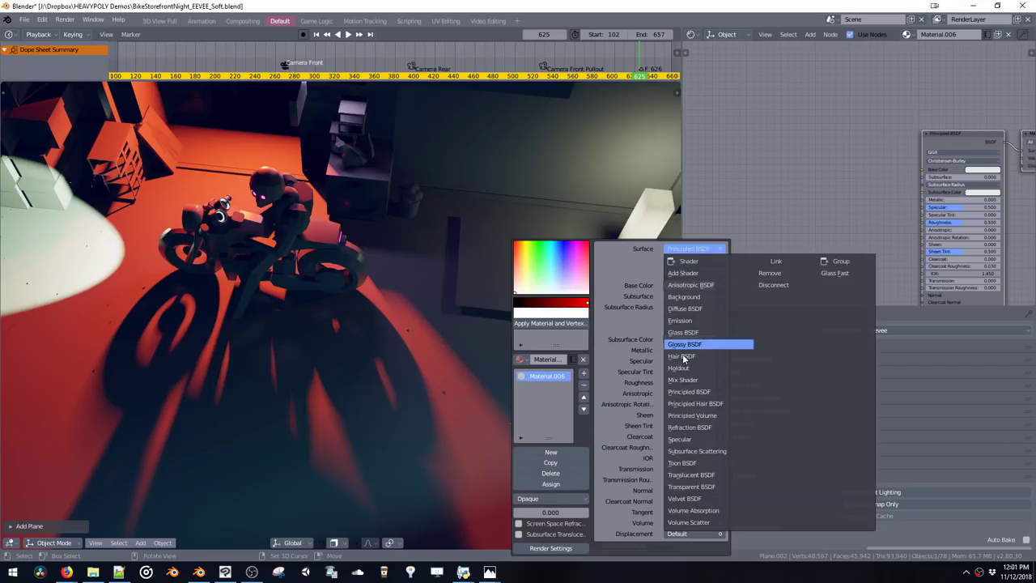
left_click(682, 380)
left_click(682, 275)
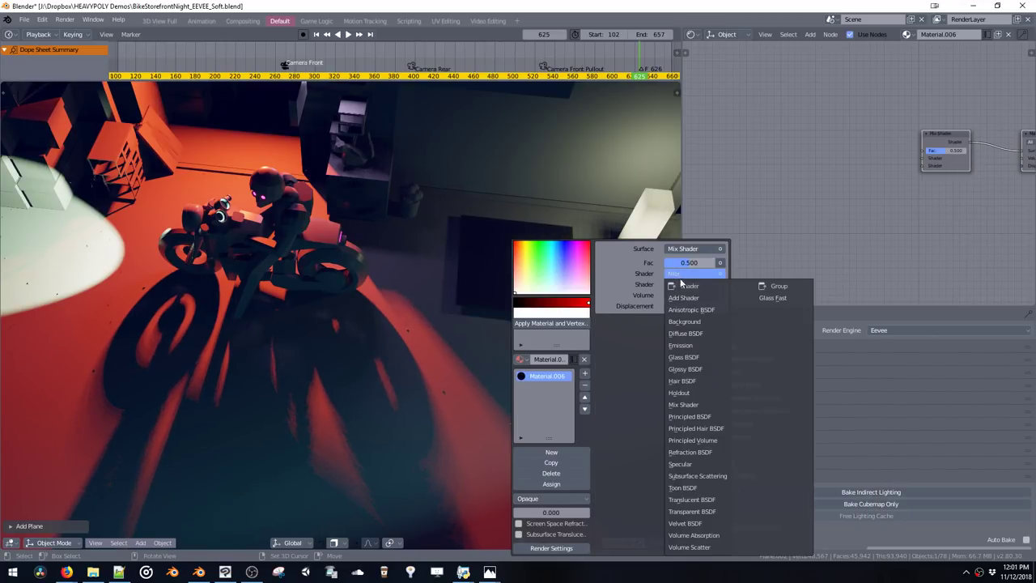
left_click(692, 511)
Set the plane material's blend mode to Alpha Blend and save the file
left_click(552, 499)
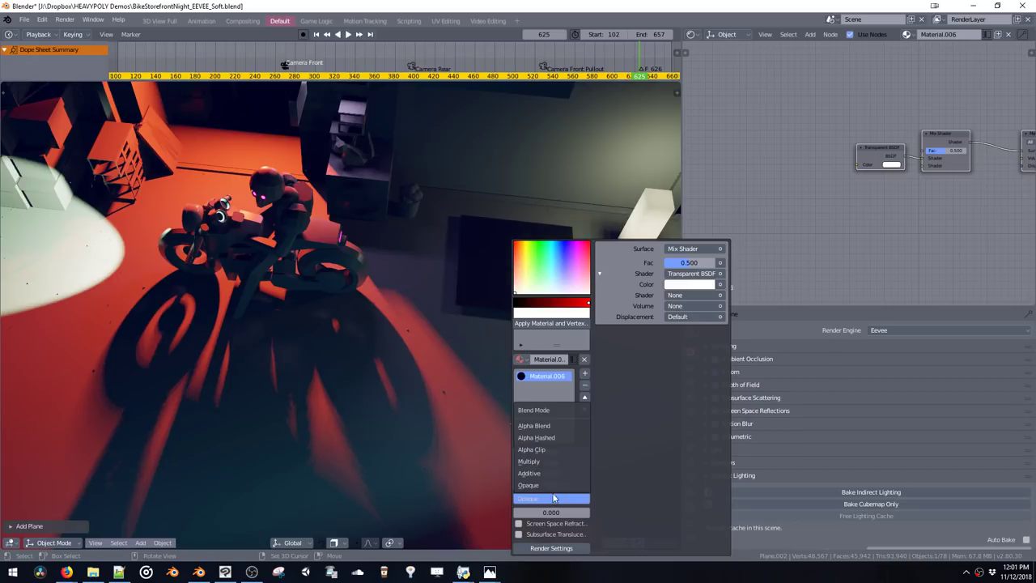
left_click(540, 424)
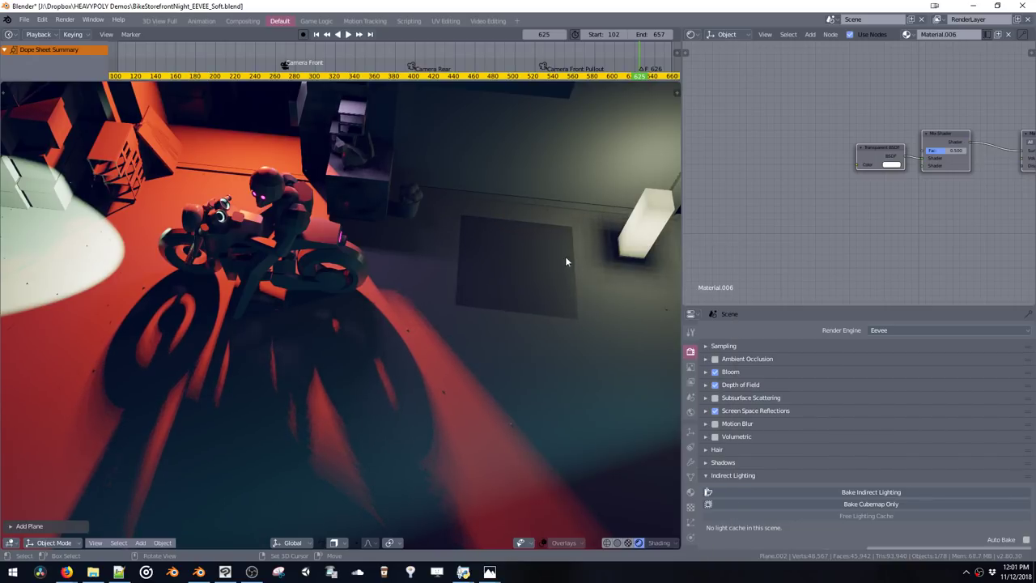
middle_click_drag(566, 257, 407, 272, "shift")
key("ctrl+s")
Assign Principled BSDF to the Mix Shader's second shader input and lower the mix factor to 0.293
key("shift+v")
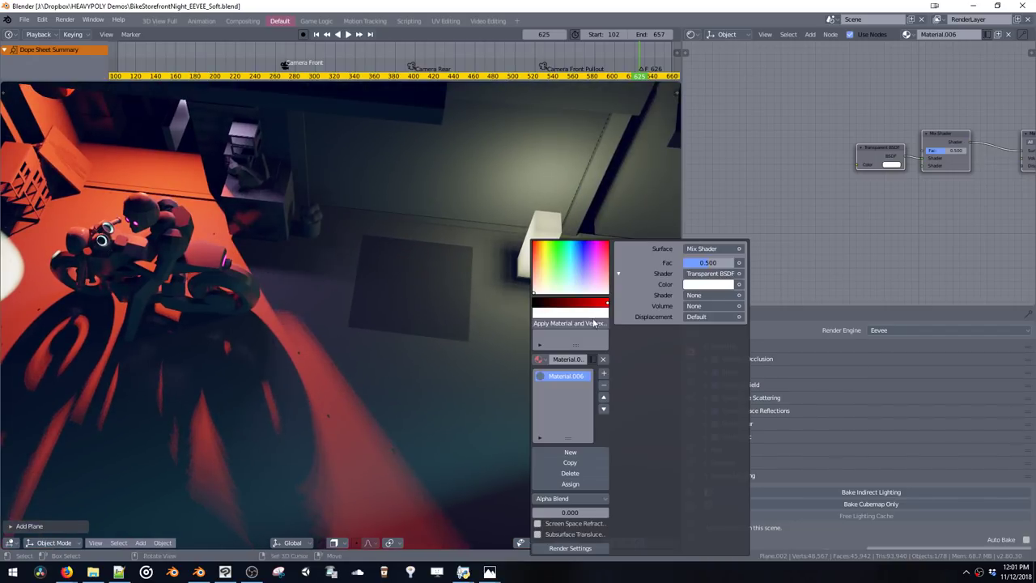
left_click(697, 296)
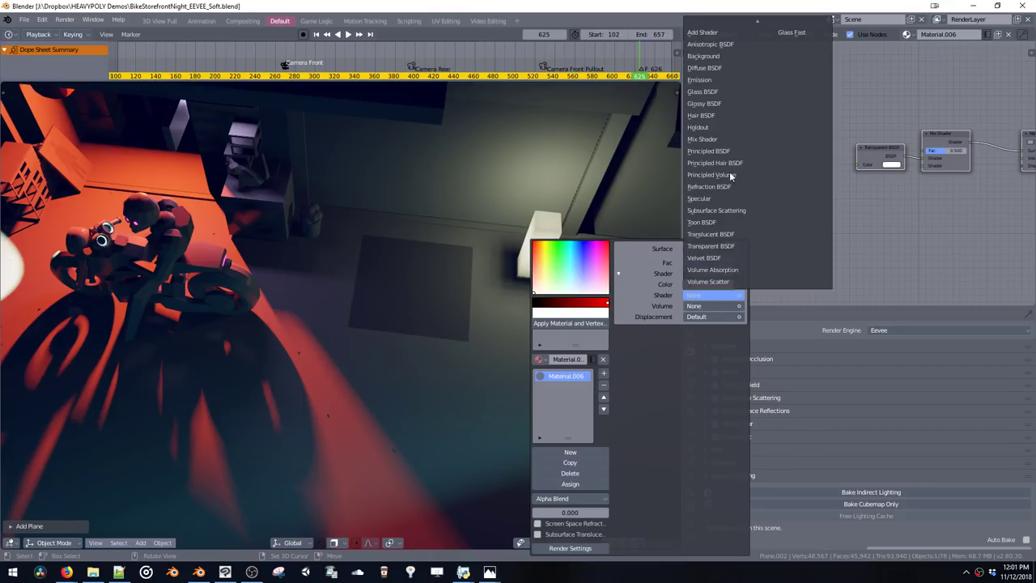
left_click(720, 150)
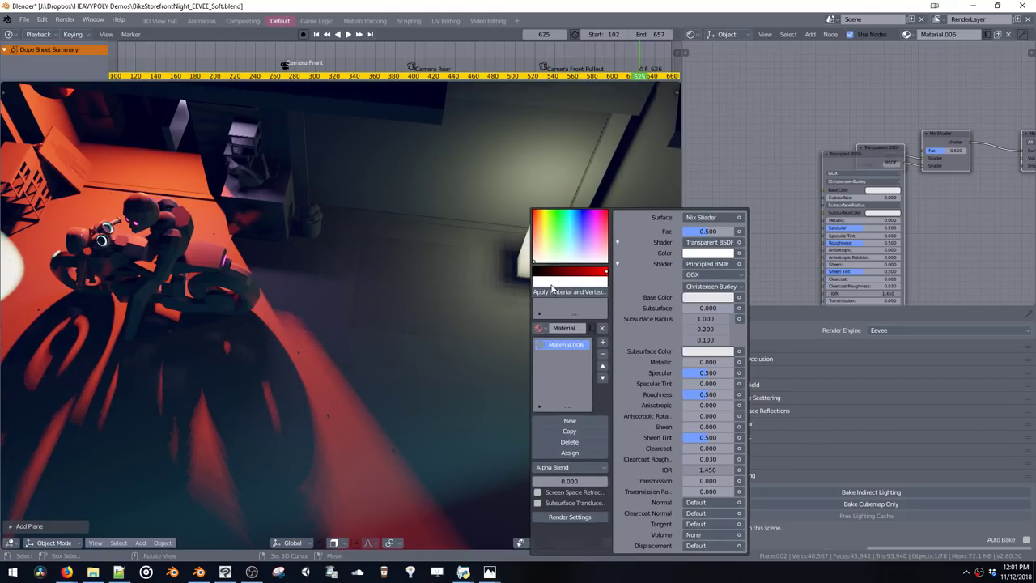
mouse_move(709, 234)
left_mouse_down()
mouse_move(778, 232)
mouse_move(695, 232)
left_mouse_up()
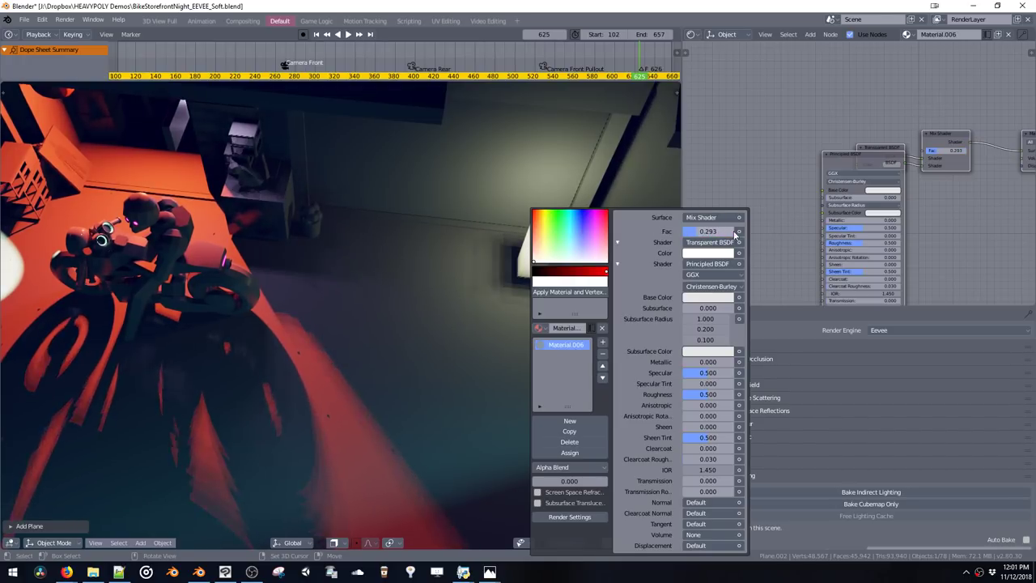
Try to link a Noise Texture to the Mix Shader's factor
left_click(742, 233)
key("Escape")
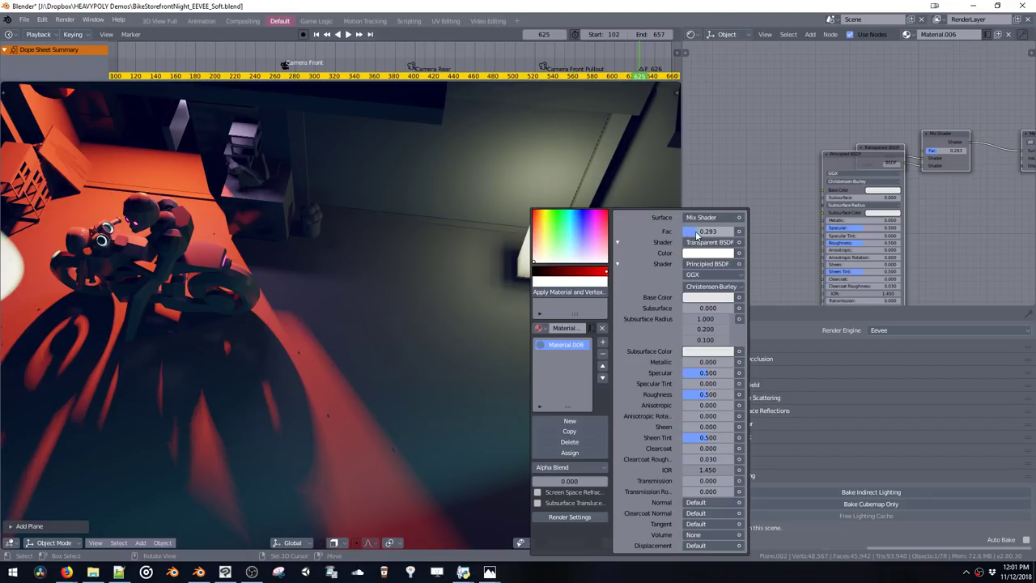
left_click(738, 231)
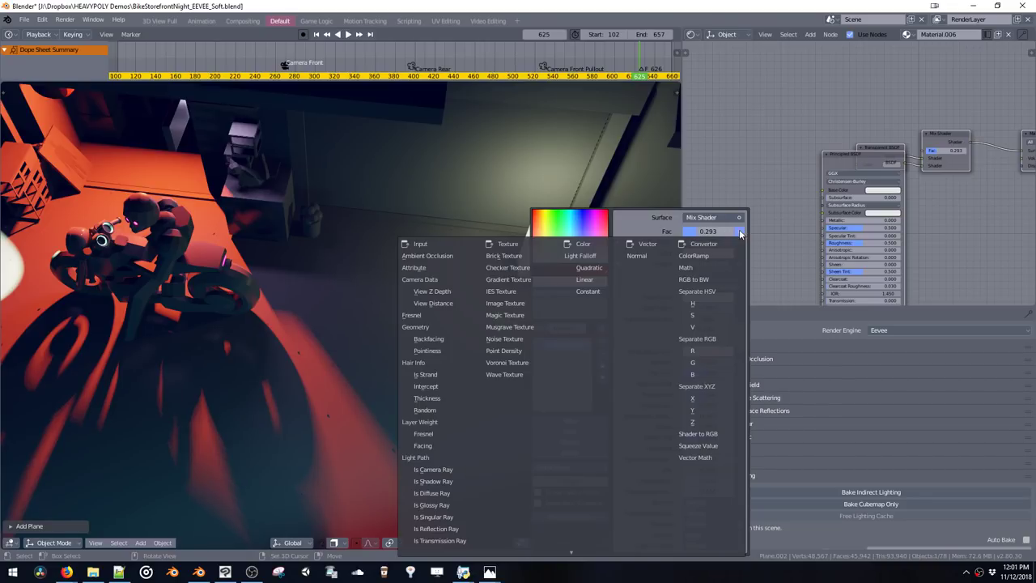
left_click(504, 338)
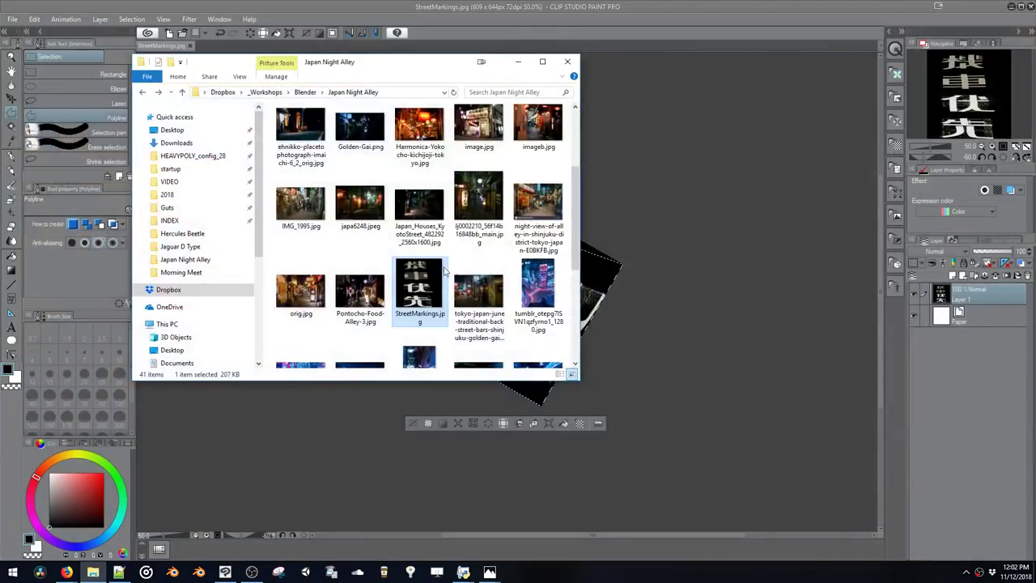
Restart Blender, reopening BikeStorefrontNight_EEVEE_Soft.blend, and switch the viewport to Rendered shading
left_click(199, 573)
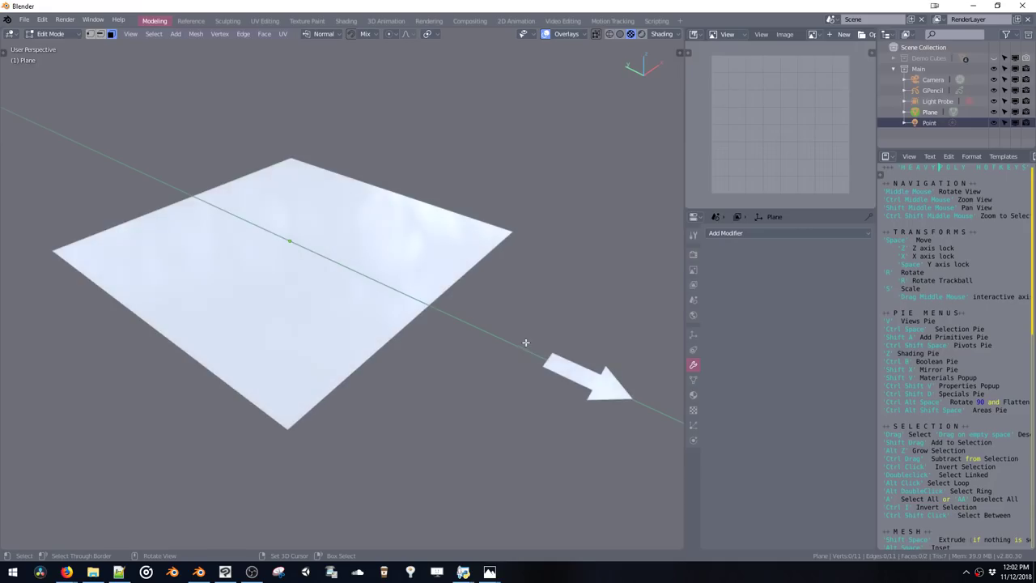
key("ctrl+o")
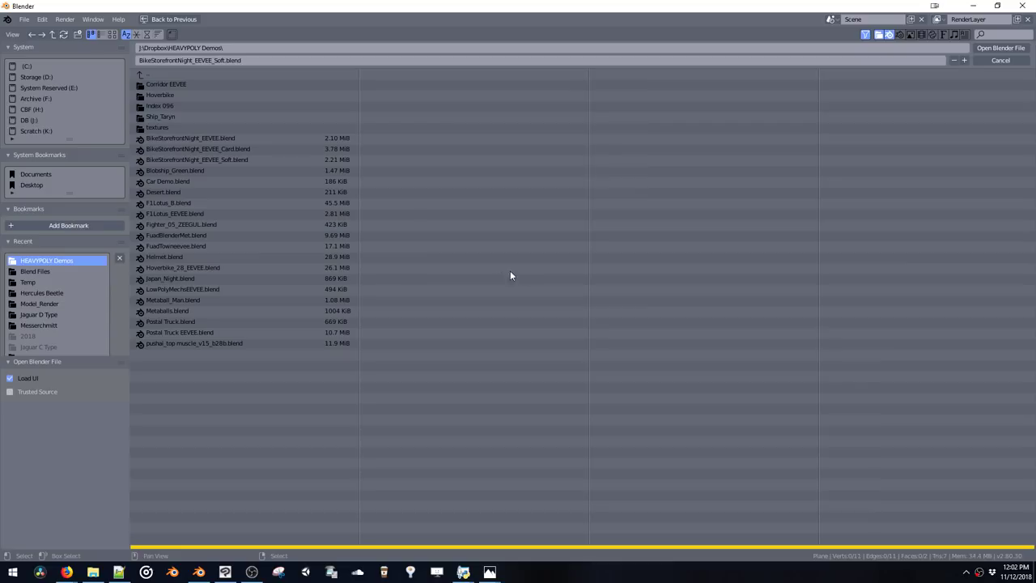
double_click(222, 159)
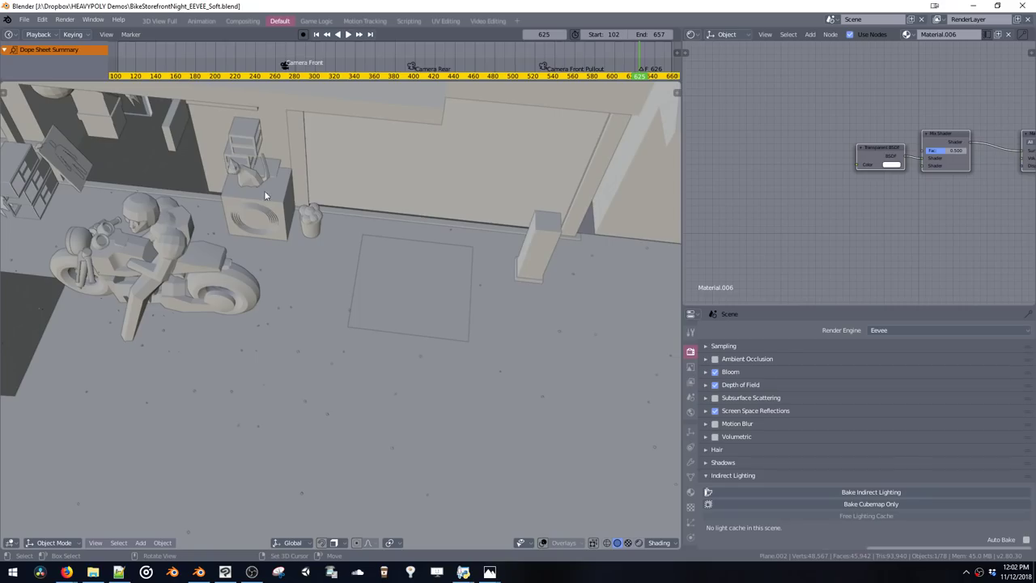
key("z")
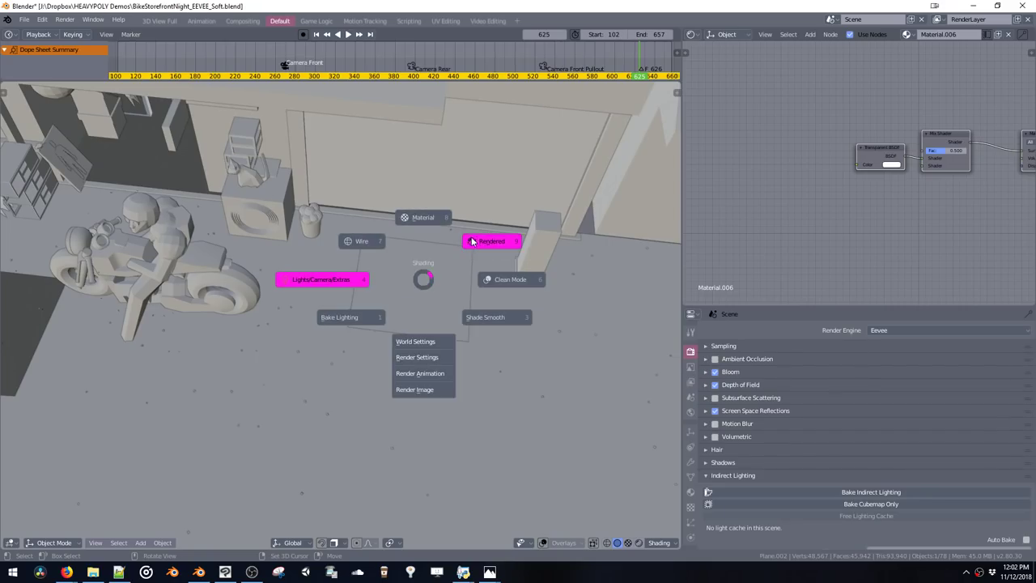
left_click(464, 250)
key("z")
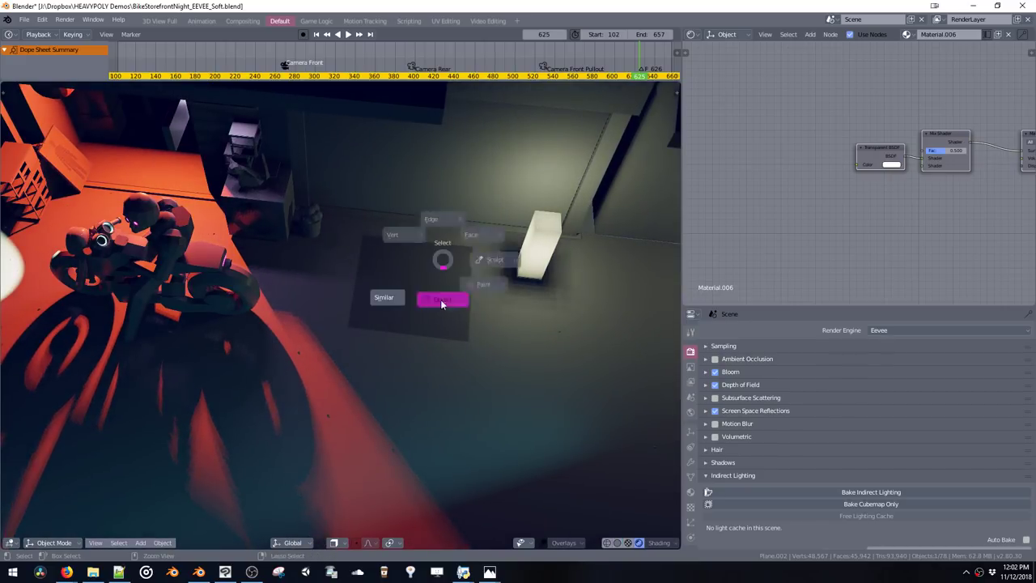
Assign Principled BSDF to the second shader input of the plane material's Mix Shader and save the file
key("shift+v")
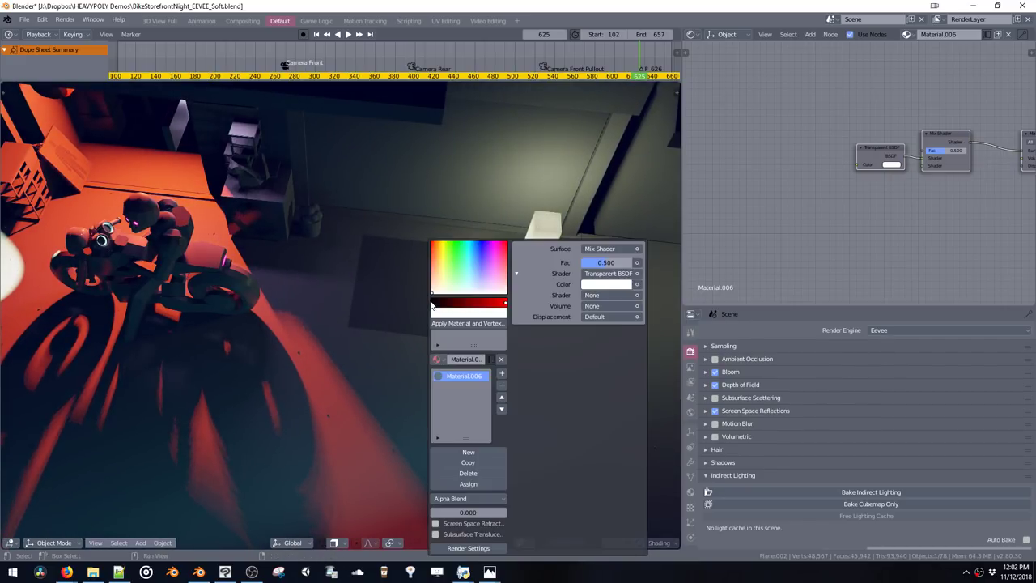
left_click(599, 295)
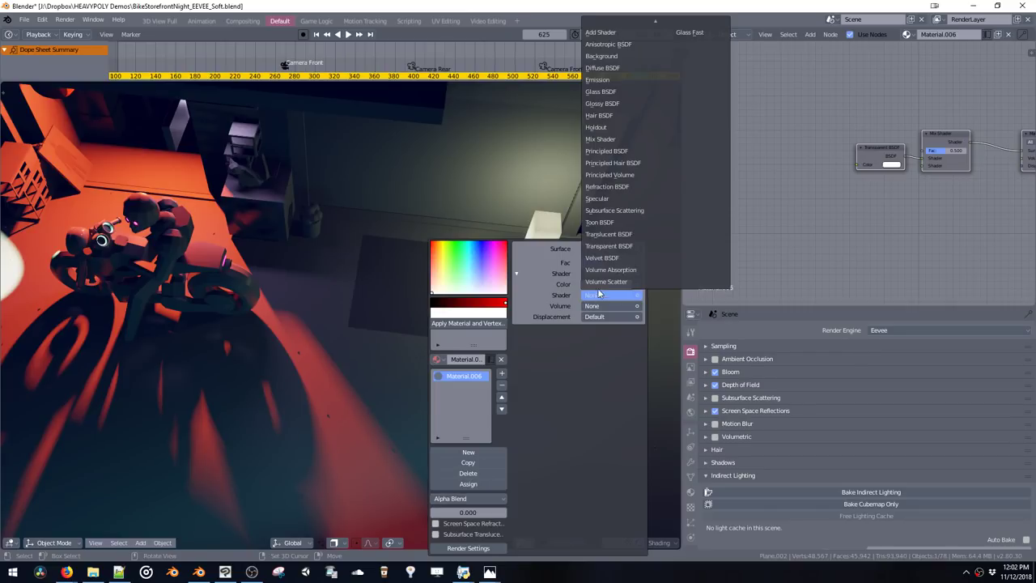
left_click(616, 152)
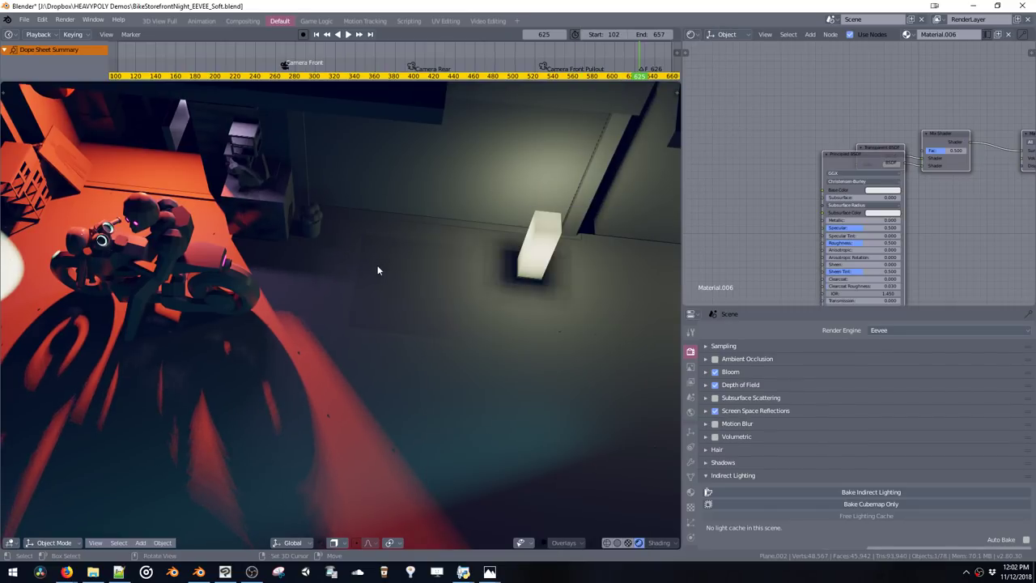
key("ctrl+s")
Use a Noise Texture as the factor of the plane material's Mix Shader
key("shift+v")
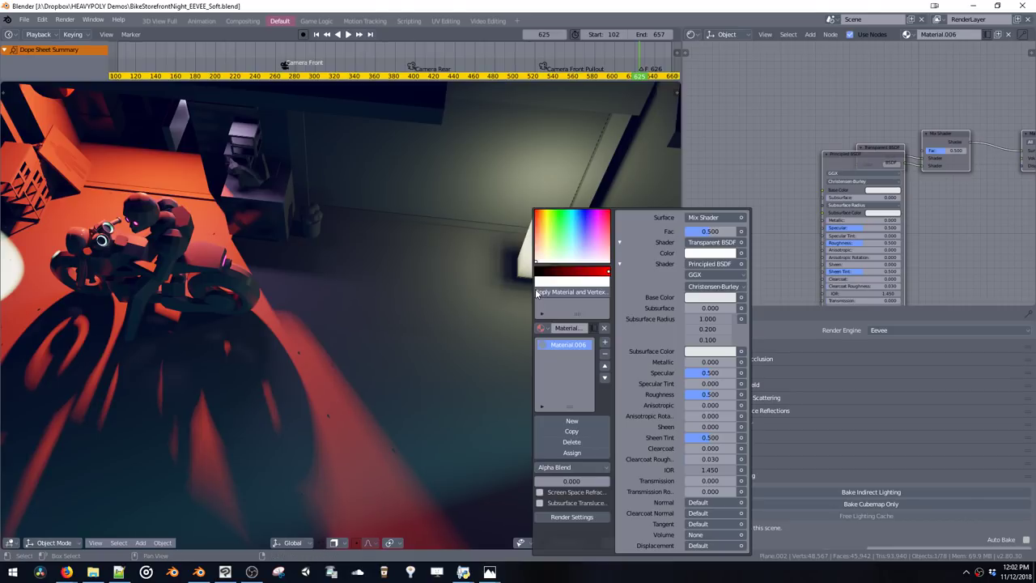
left_click(742, 232)
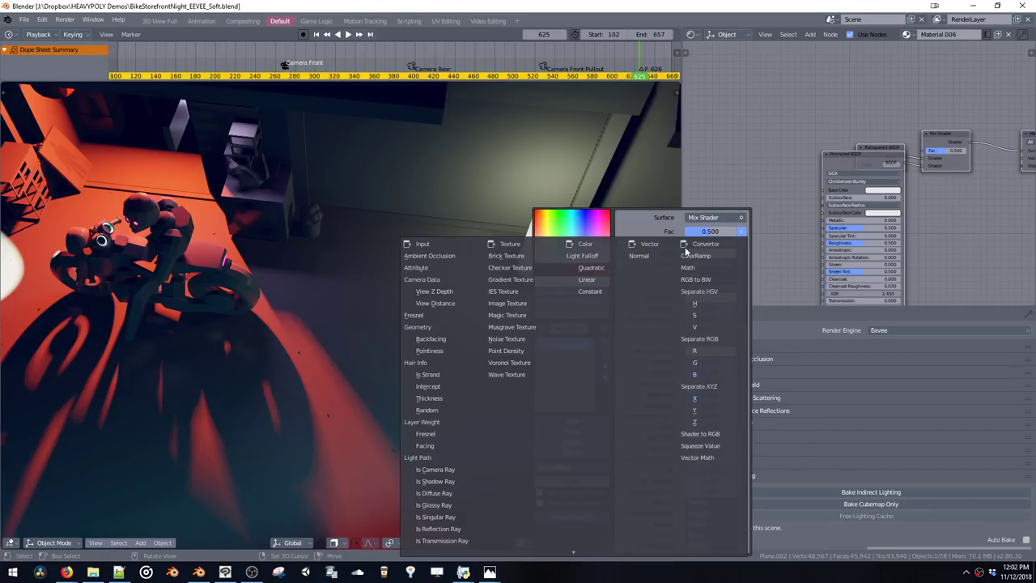
left_click(513, 339)
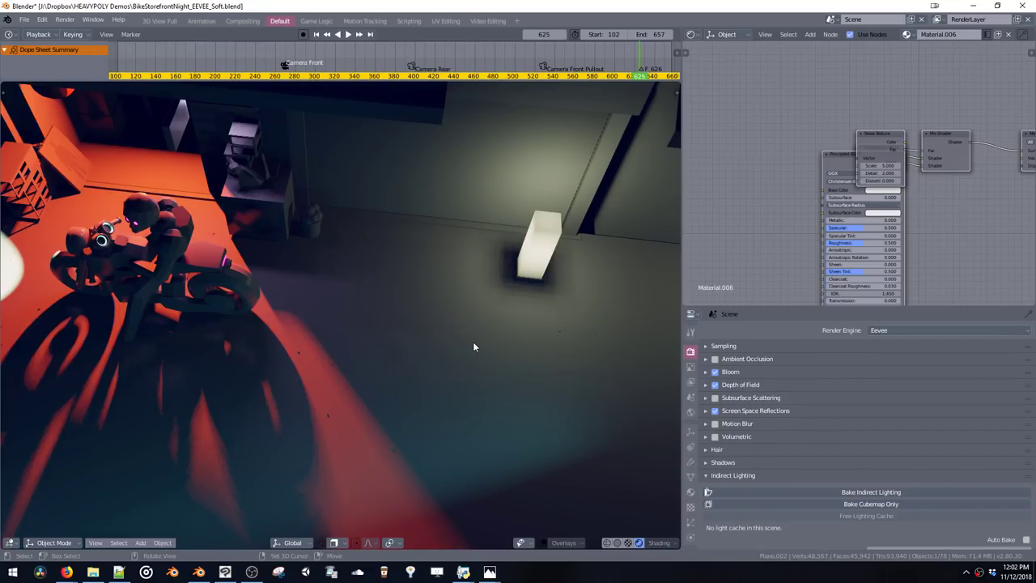
Reduce the Noise Texture's scale to 0.848 in the plane's material
middle_click_drag(482, 329, 368, 308)
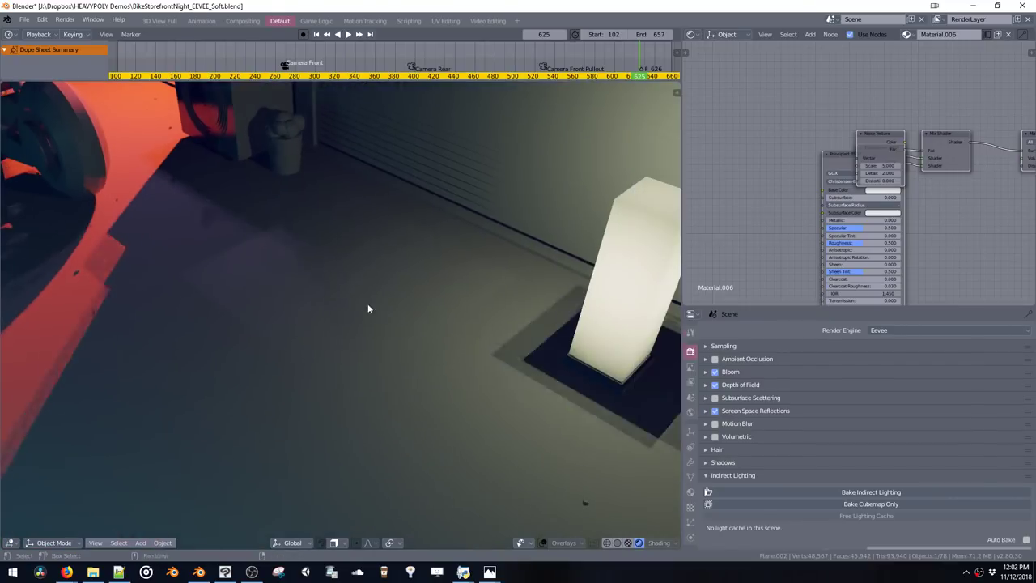
key("shift+v")
left_click_drag(570, 210, 446, 210)
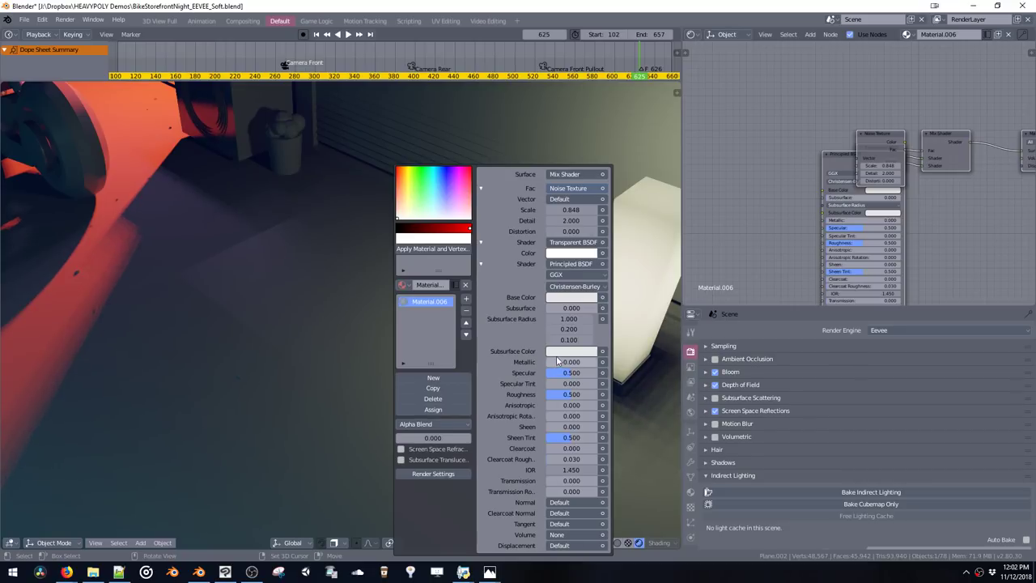
Set the Principled BSDF's Metallic to 1.000 and the Noise Texture's scale to -15.768 in the plane's material
left_click_drag(557, 365, 602, 366)
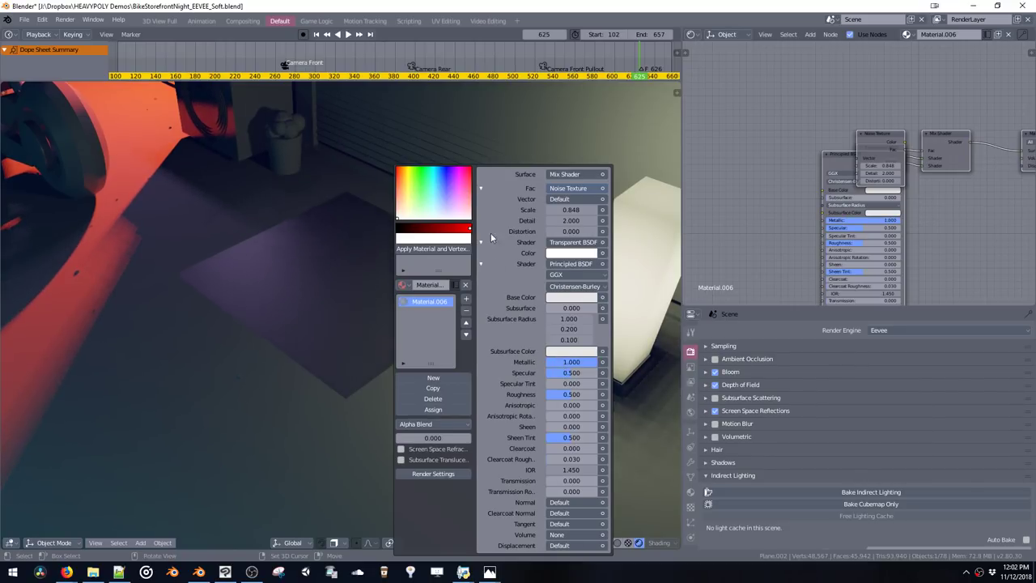
left_click_drag(555, 209, 524, 210)
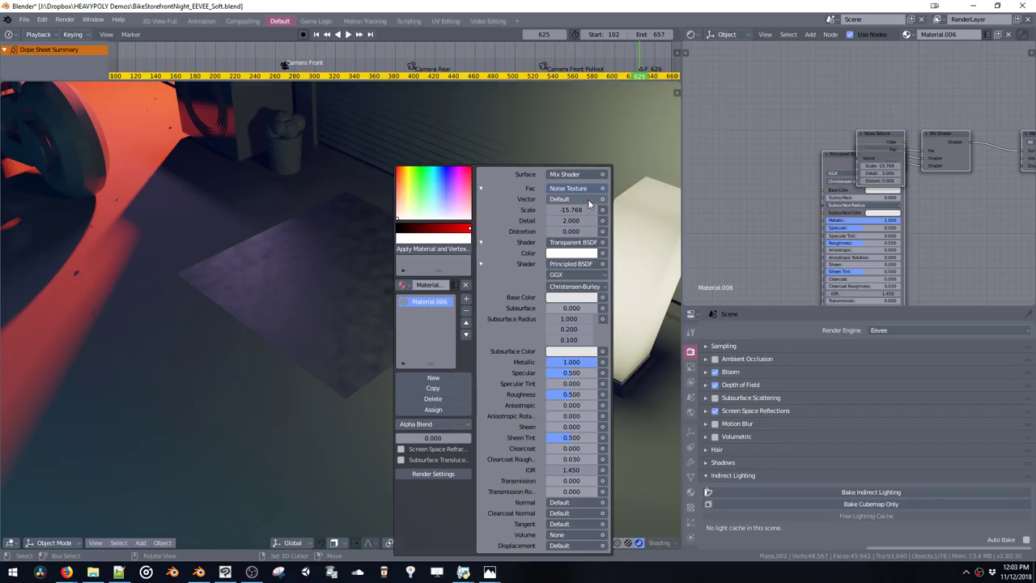
Move the Noise Texture node clear of the shaders and insert a ColorRamp node between it and the Mix Shader's factor
middle_click_drag(908, 179, 838, 174)
left_click_drag(815, 130, 732, 67)
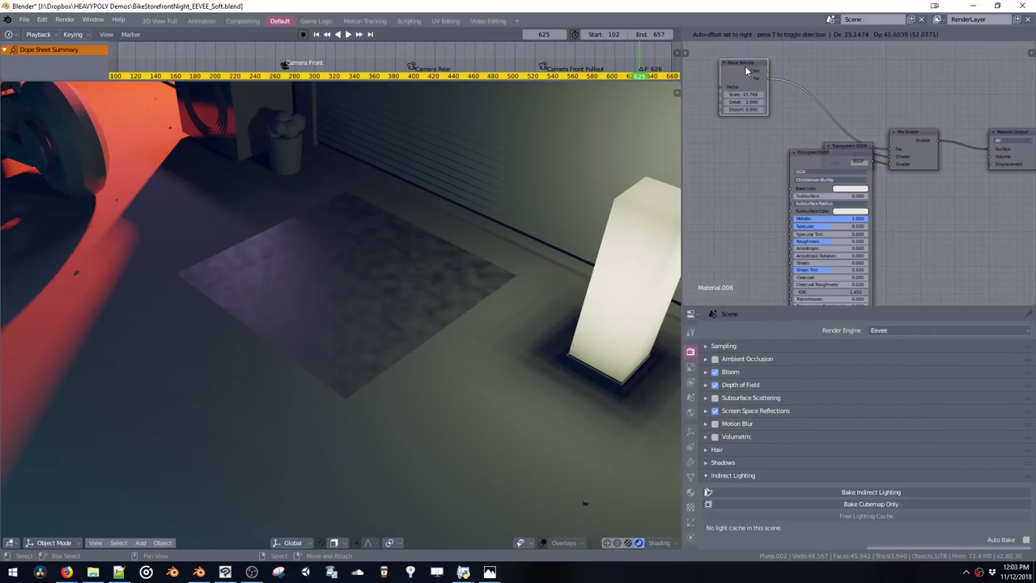
key("shift+a")
left_click(727, 150)
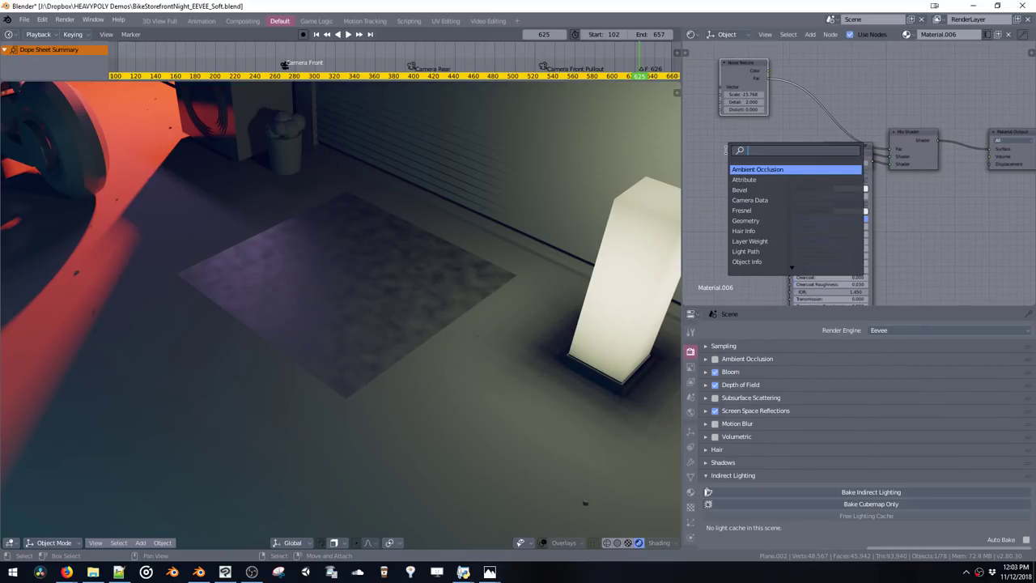
type("colo")
left_click(754, 169)
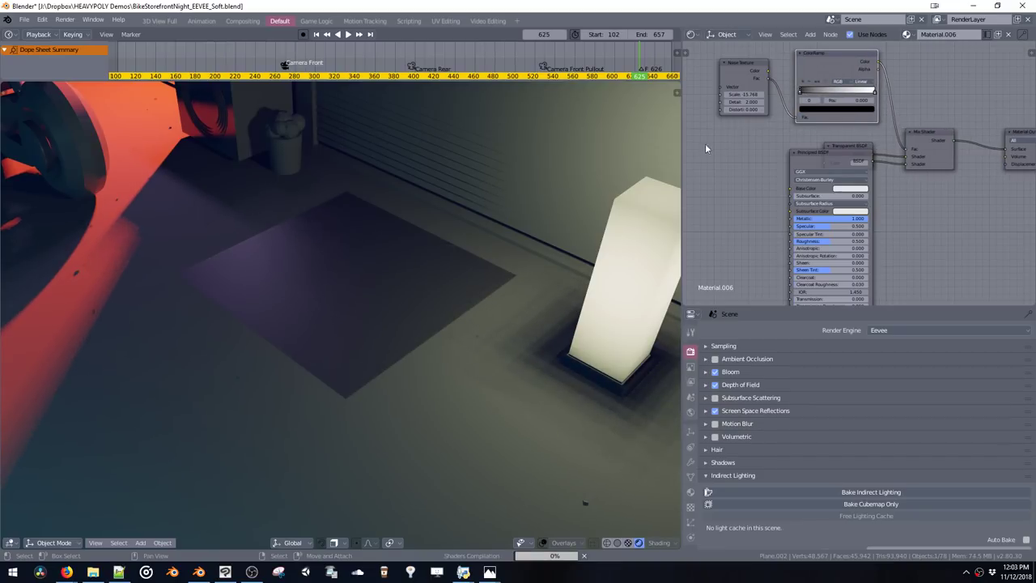
Tighten the ColorRamp stops into a hard black-to-white edge just past the middle, and set the Noise Texture's scale to 4.066
mouse_move(806, 93)
left_mouse_down()
mouse_move(849, 98)
mouse_move(834, 96)
left_mouse_up()
left_click_drag(743, 95, 714, 98)
left_click_drag(802, 96, 709, 101)
middle_click_drag(439, 233, 373, 265)
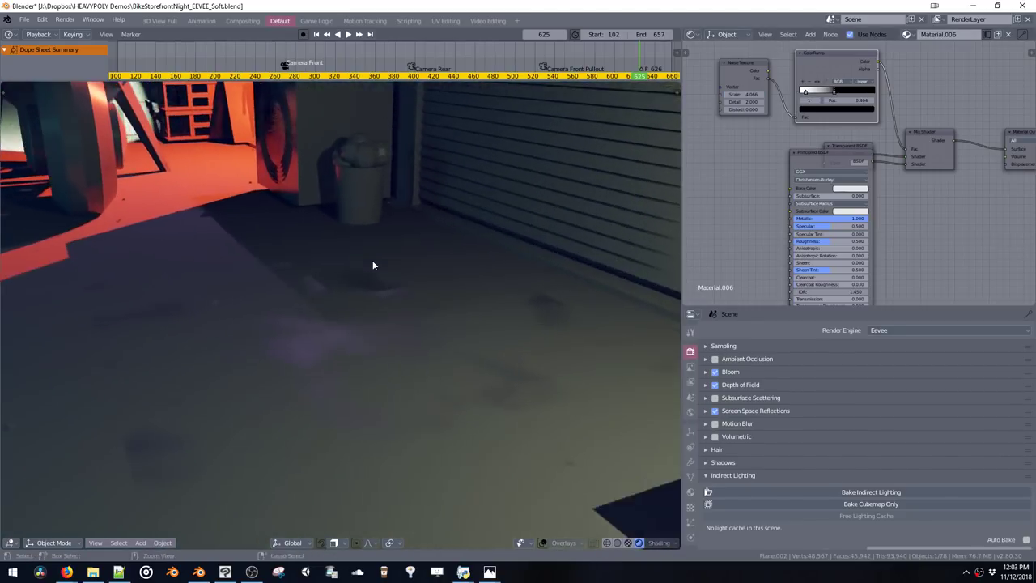
mouse_move(835, 91)
left_mouse_down()
mouse_move(826, 91)
mouse_move(846, 92)
left_mouse_up()
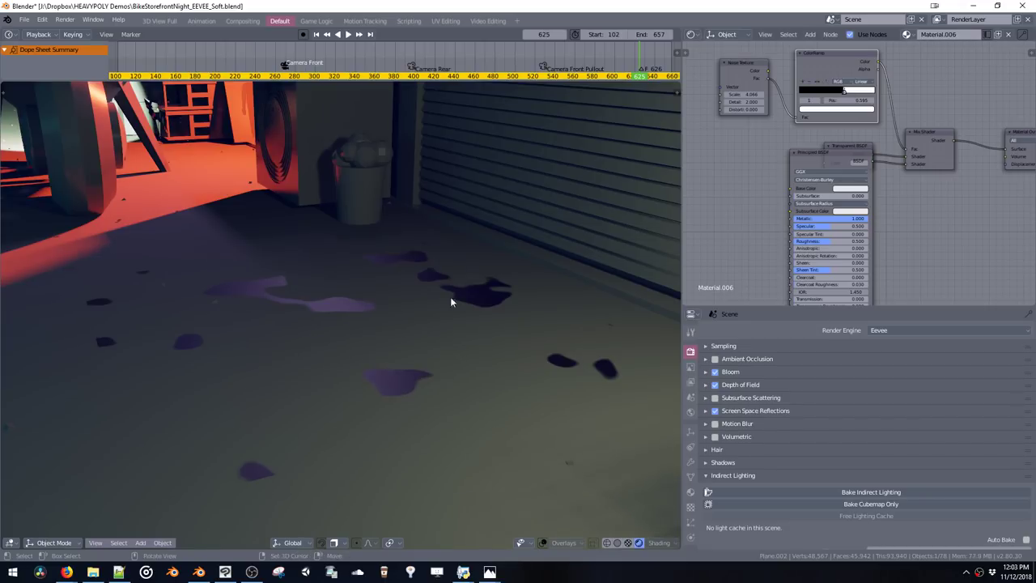
Reduce the Noise Texture's scale to 1.802
middle_click_drag(450, 297, 477, 348)
left_click_drag(753, 96, 790, 96)
left_click_drag(720, 95, 669, 92)
scroll(398, 357, "down", 5)
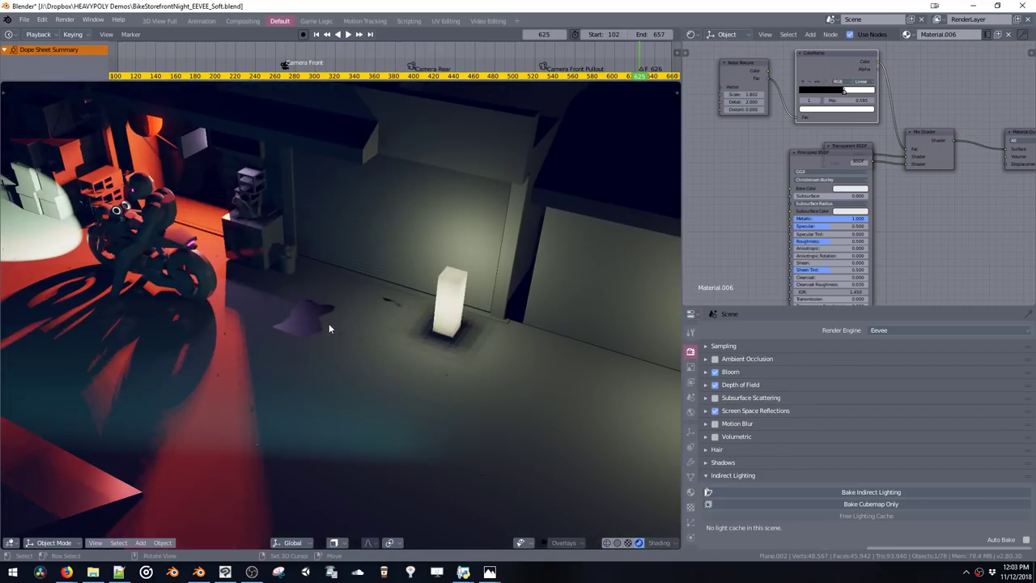
Enter Edit Mode on the decal plane and scale its face up across the pavement around the lit lamp
key("s")
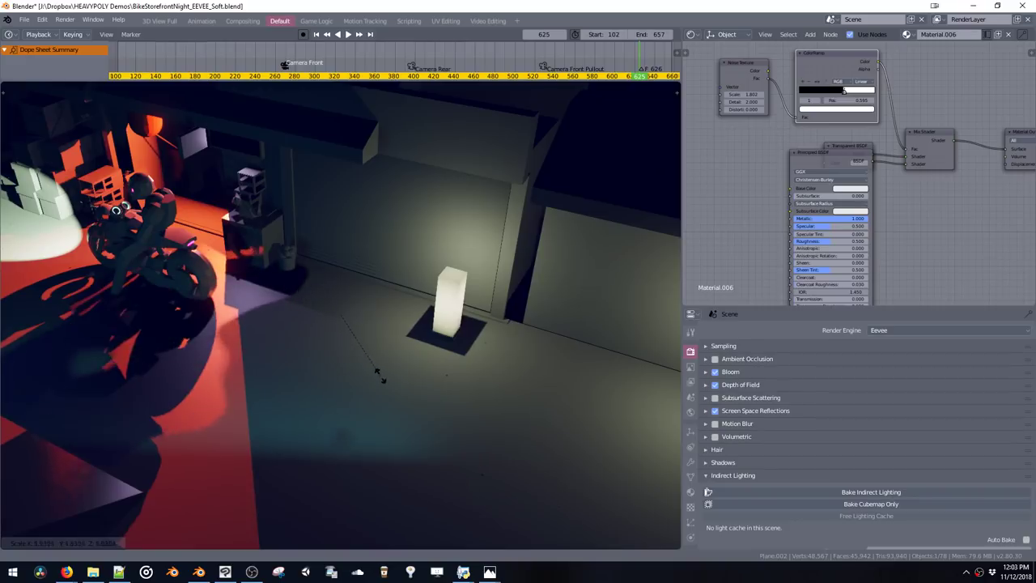
left_click(348, 331)
key("space")
left_click(428, 263)
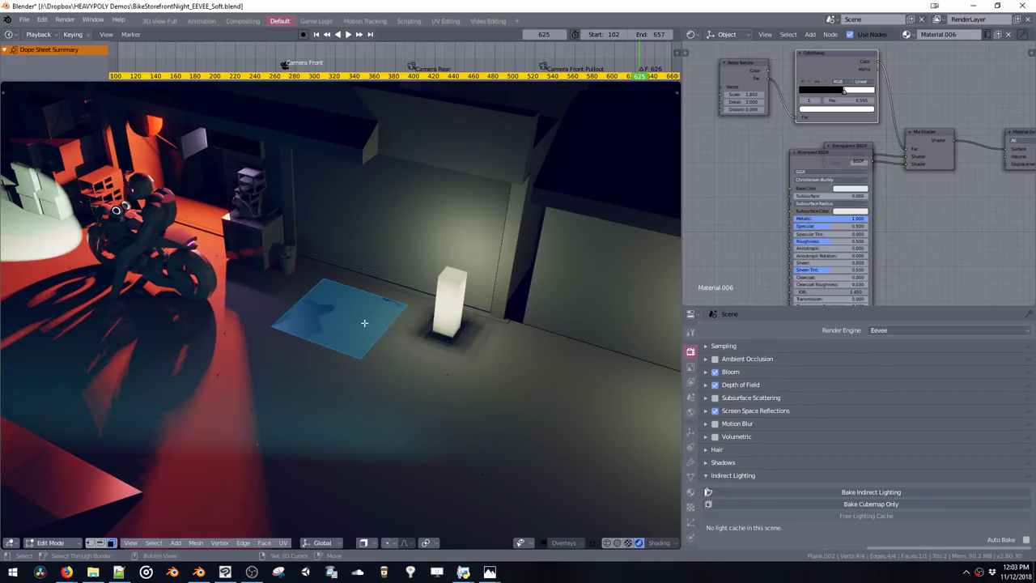
key("s")
left_click(439, 368)
middle_click_drag(440, 369, 356, 374)
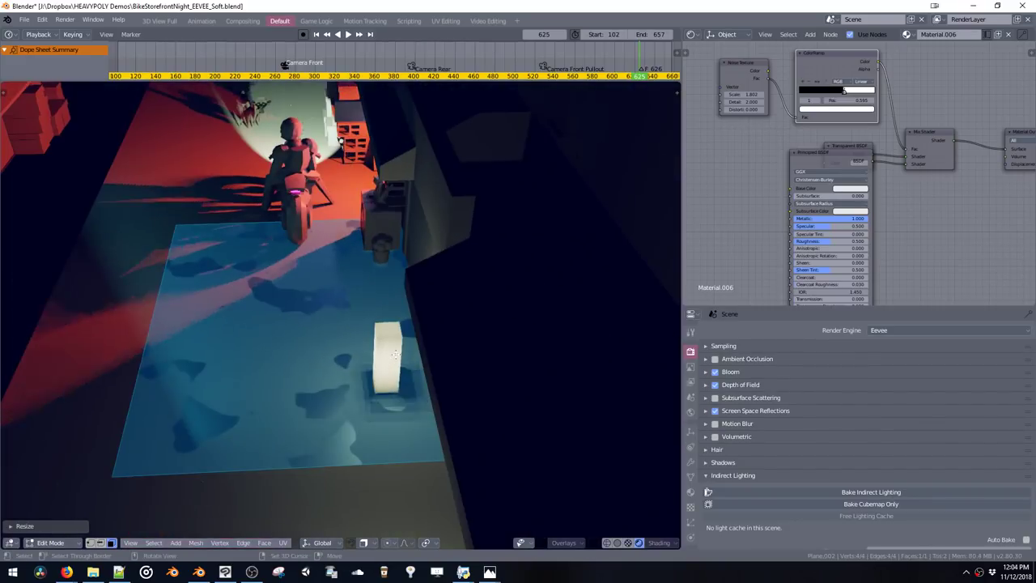
Shift the plane's face along X over the street and enlarge it further
key("g")
key("x")
left_click(283, 363)
key("s")
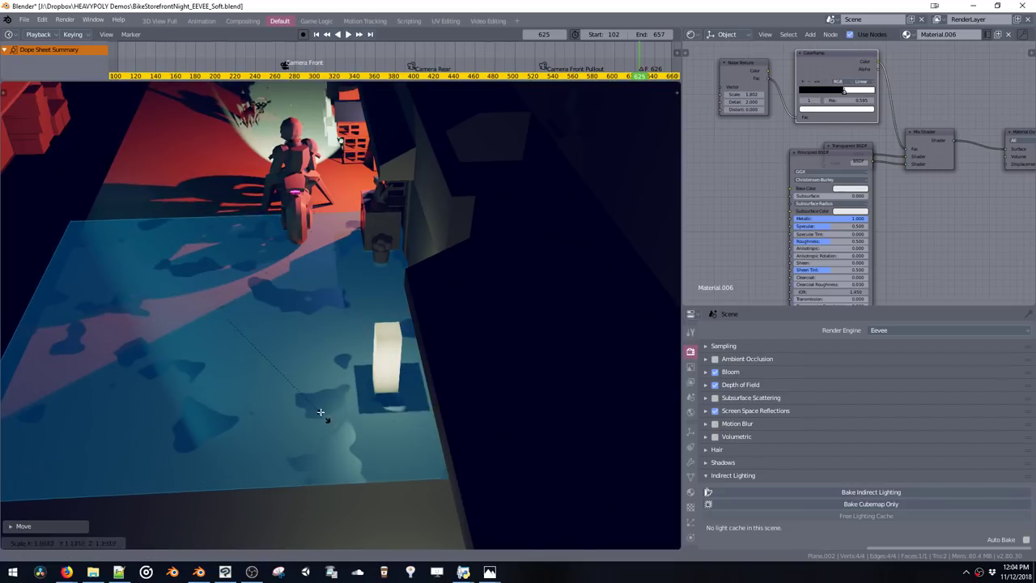
left_click(325, 405)
Stretch the plane's face along Y and move it along Y so it covers the street around the motorcycle
scroll(333, 316, "down", 5)
middle_click_drag(332, 316, 390, 402)
key("s")
middle_click_drag(393, 405, 419, 436)
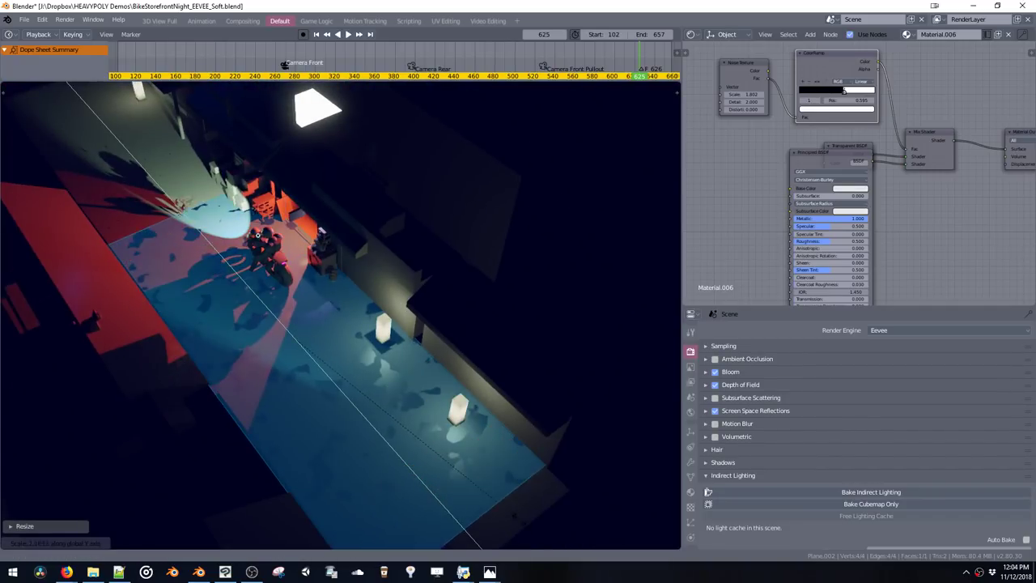
left_click(490, 498)
middle_click_drag(491, 499, 453, 436, "shift")
key("g")
key("y")
left_click(319, 276)
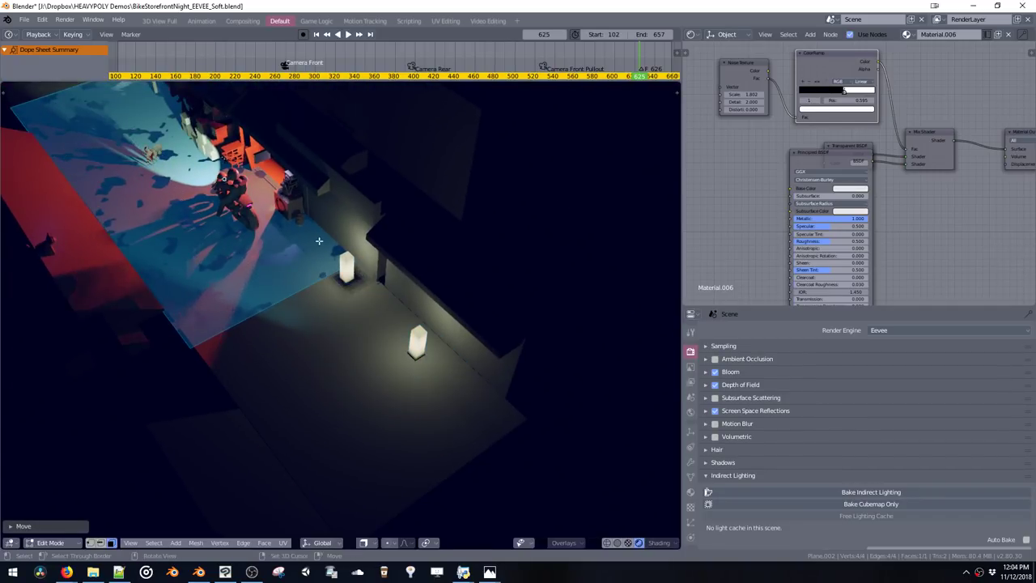
Save the file with the enlarged decal plane
key("Tab")
middle_click_drag(320, 232, 454, 396)
scroll(303, 231, "up", 5)
key("Tab")
key("space")
middle_click_drag(357, 263, 322, 253)
key("Tab")
key("ctrl+s")
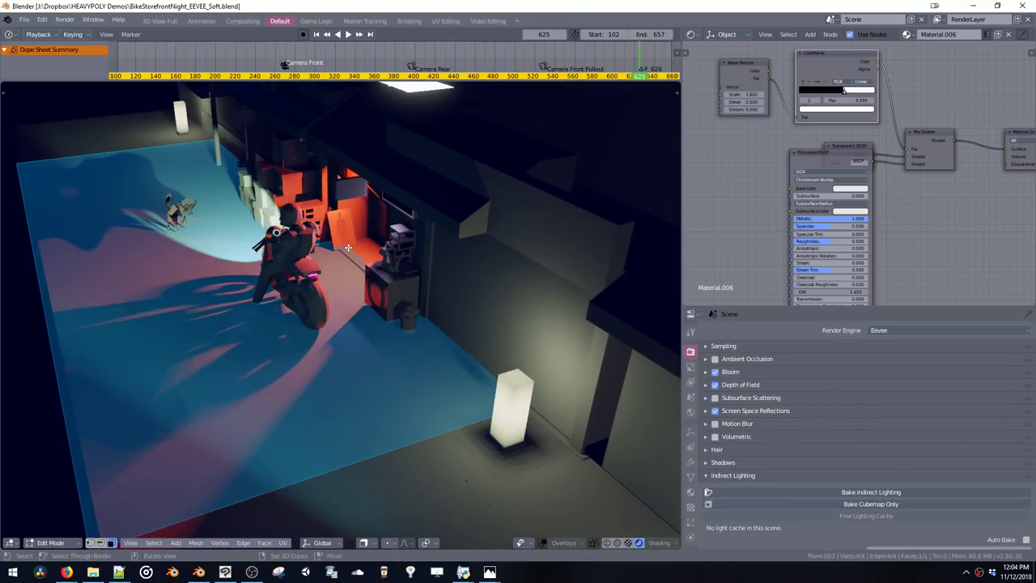
Move the Principled BSDF node away from the Transparent BSDF node, making room before the Noise Texture
middle_click_drag(769, 128, 821, 110)
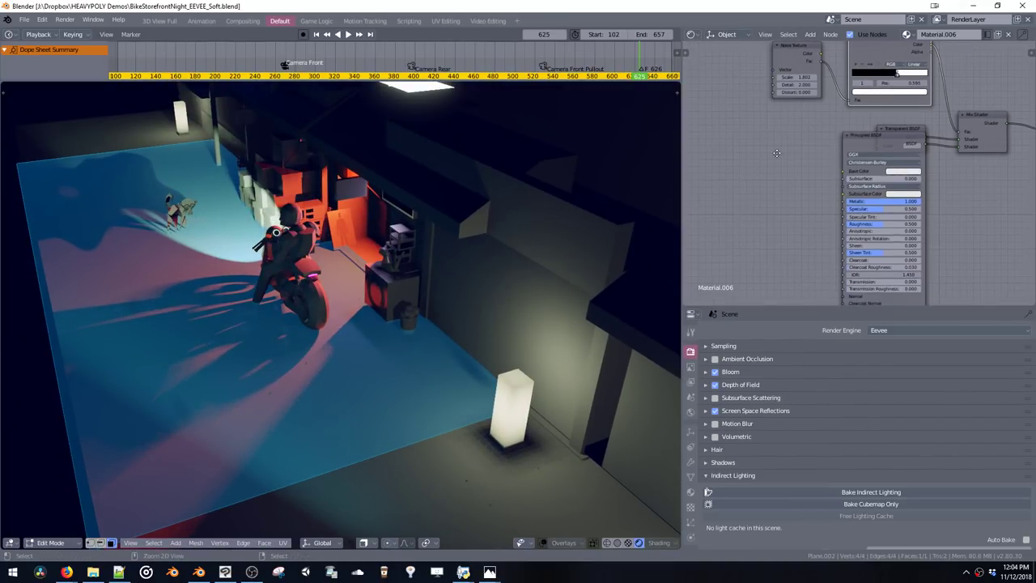
scroll(850, 140, "down", 2)
left_click_drag(859, 143, 900, 201)
middle_click_drag(777, 143, 774, 176)
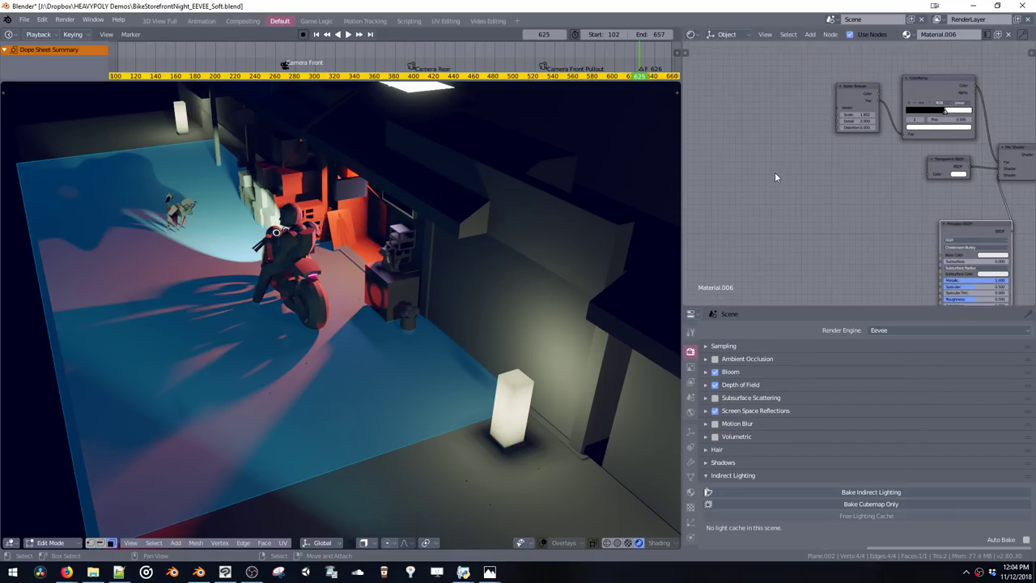
Add a Texture Coordinate node and connect its Object output to the Noise Texture's Vector input
key("shift+a")
left_click(755, 175)
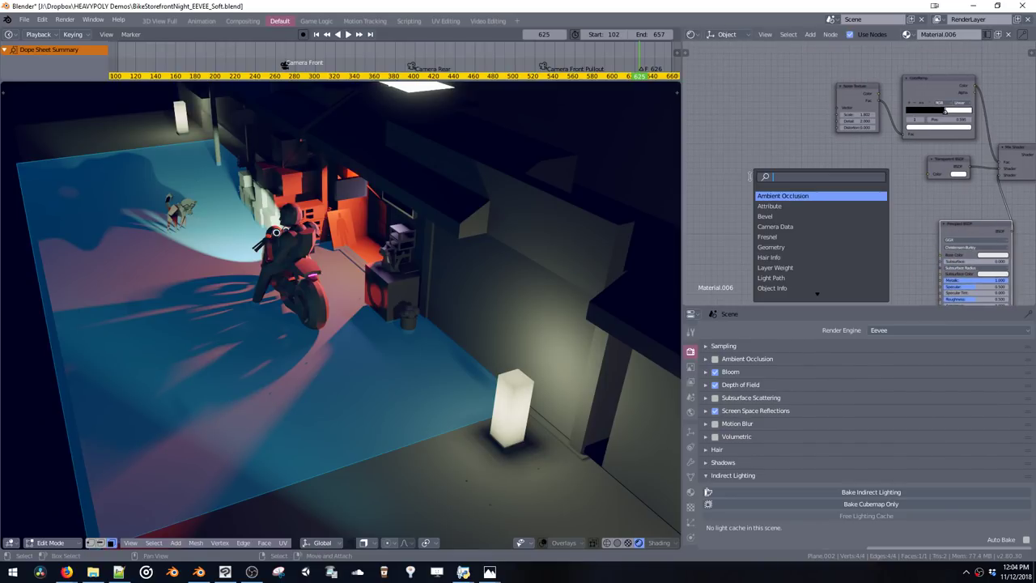
key("shift+a")
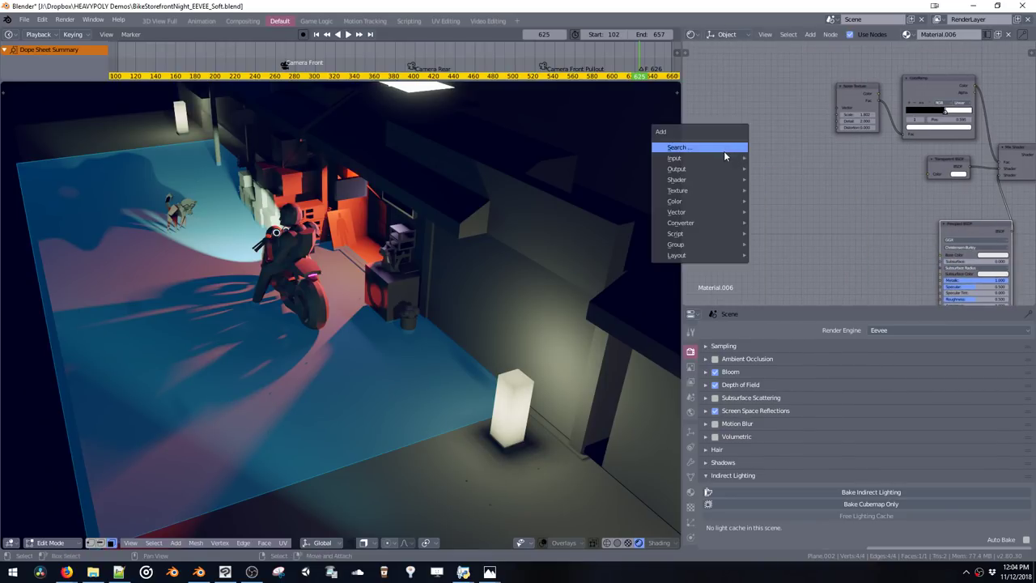
left_click(718, 149)
type("inp")
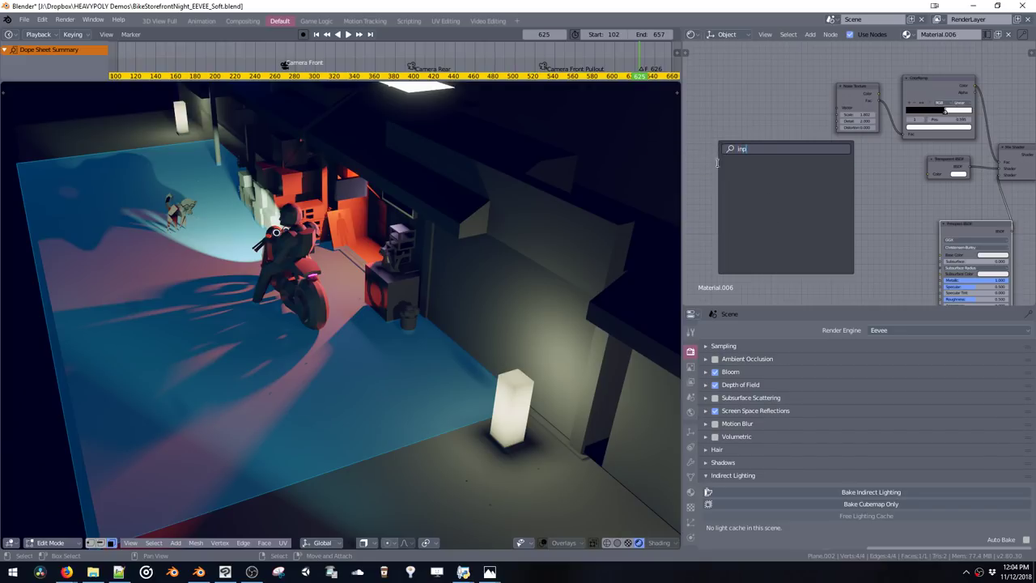
type("u")
key("BackSpace")
key("BackSpace")
key("BackSpace")
key("BackSpace")
type("m")
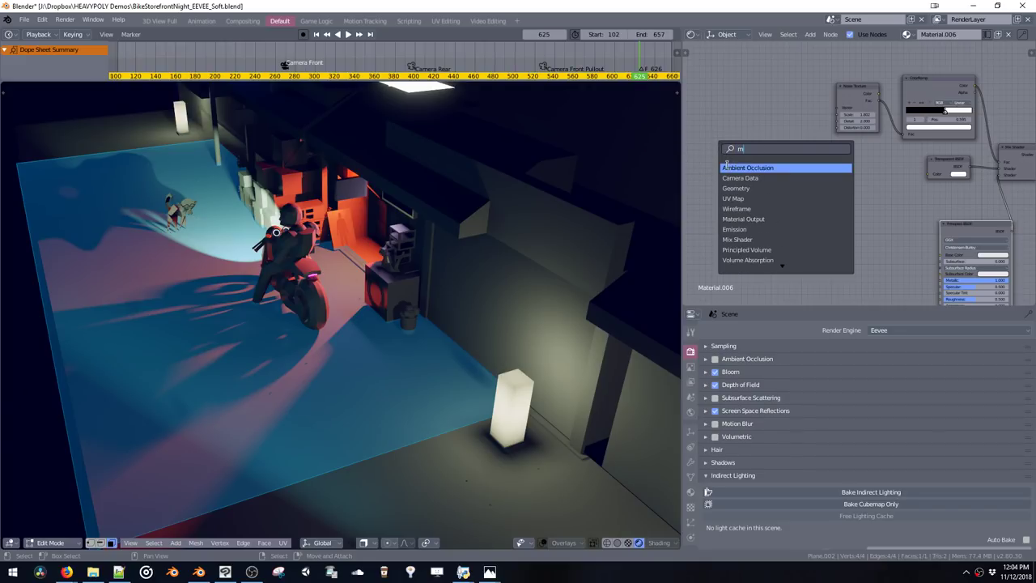
key("BackSpace")
type("tex")
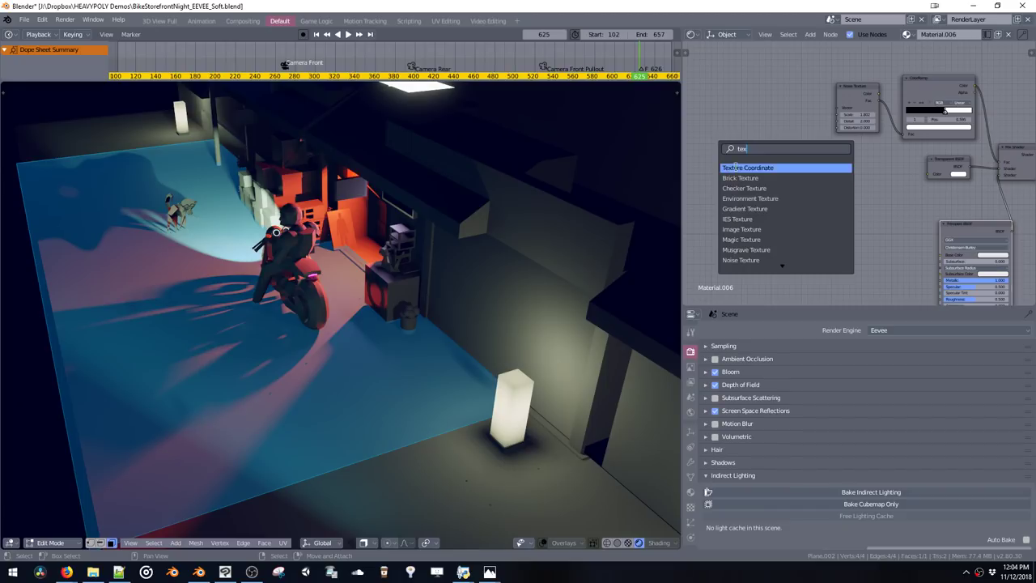
left_click(732, 166)
left_click(728, 98)
left_click_drag(774, 138, 837, 107)
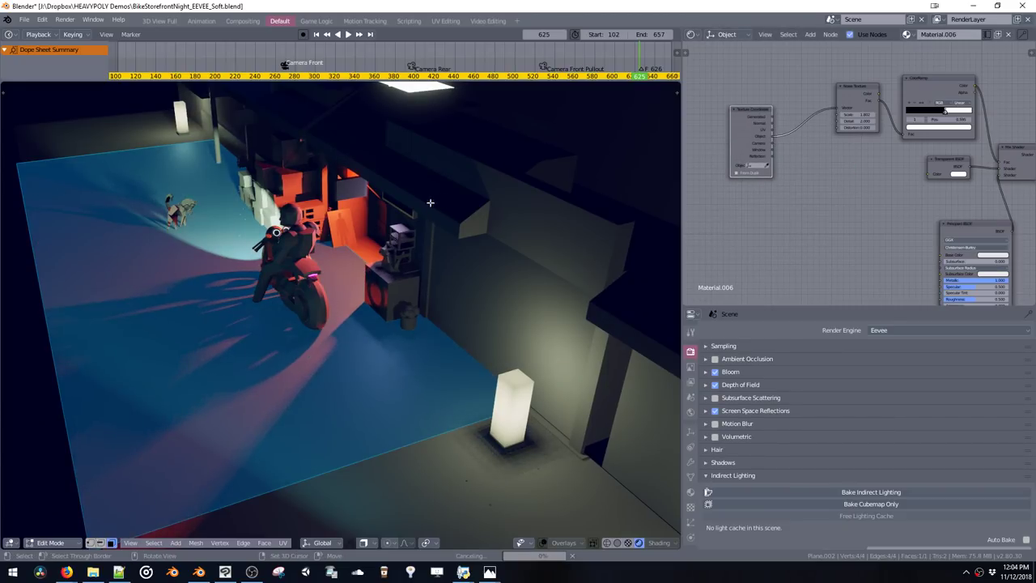
Return to Object Mode and inspect the decal pattern on the street around the motorcycle
middle_click_drag(429, 203, 484, 207)
key("ctrl+space")
left_click(401, 315)
middle_click_drag(412, 222, 440, 233)
scroll(440, 223, "up", 7)
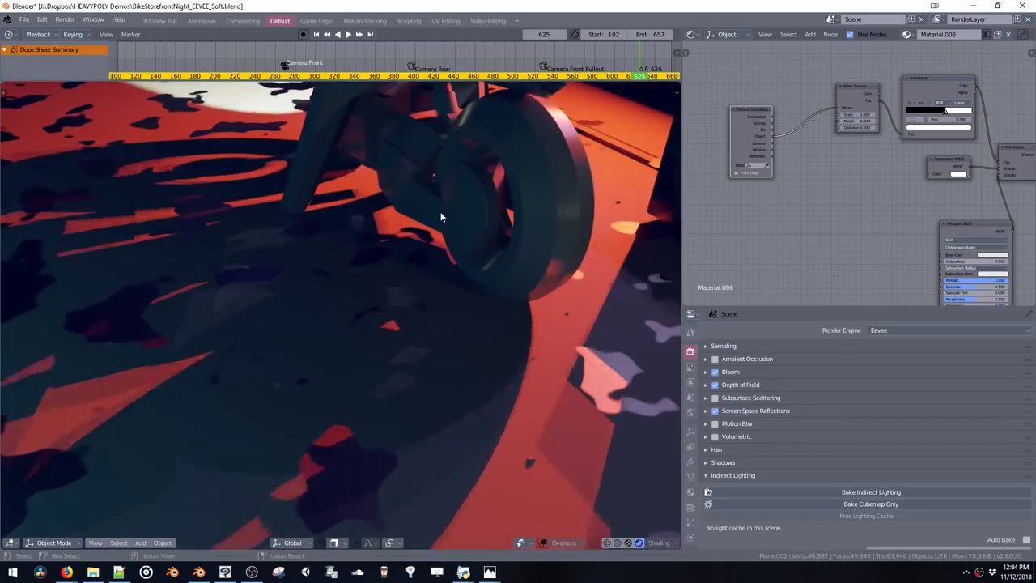
middle_click_drag(430, 280, 619, 236)
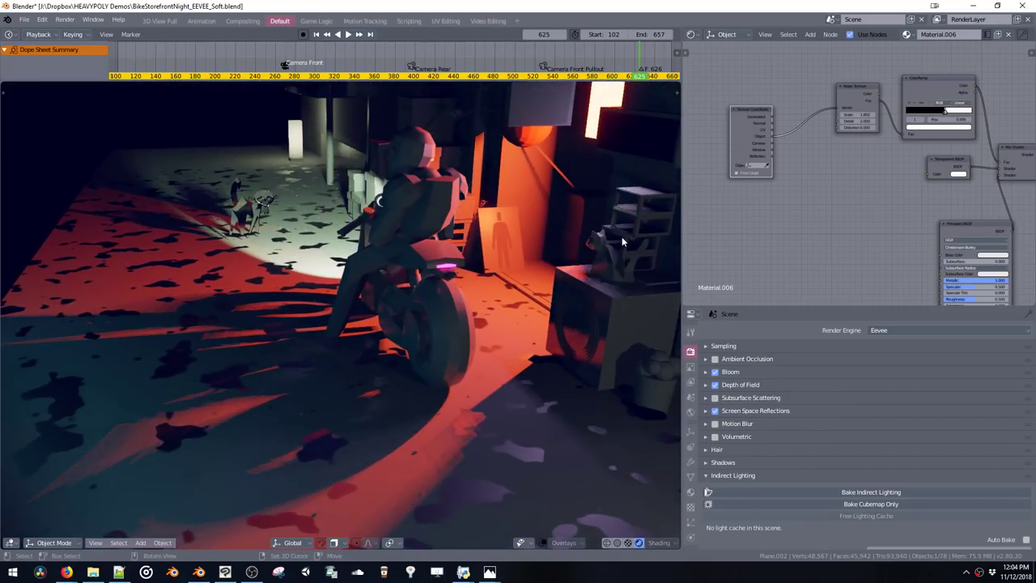
Spread the ColorRamp stops for a softer transition and lower the Noise Texture's scale for larger patches
left_click_drag(942, 113, 949, 118)
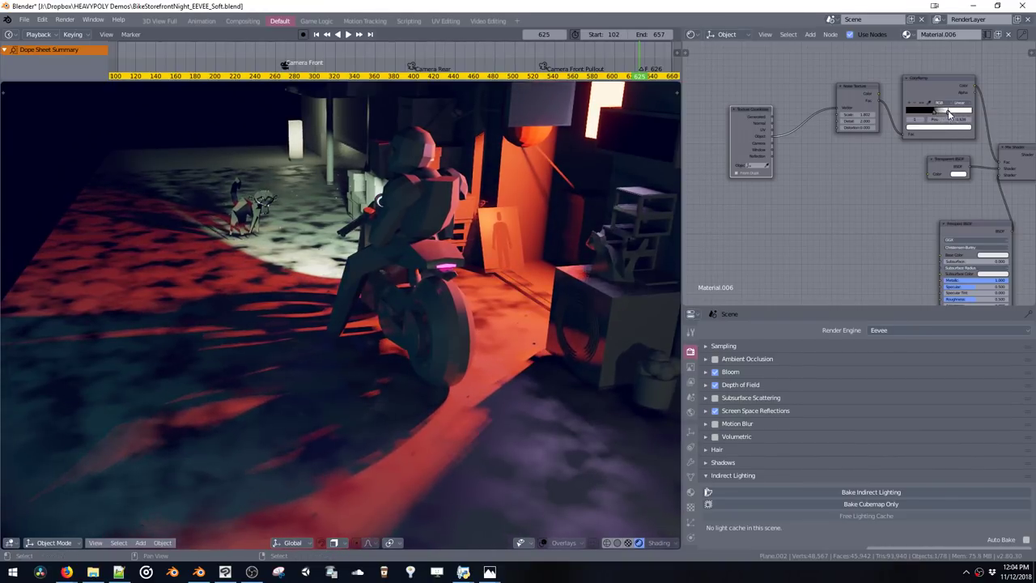
left_click_drag(860, 114, 814, 118)
Add a second Noise Texture node, try it between the Texture Coordinate and first Noise Texture nodes, and undo that insertion
key("shift+a")
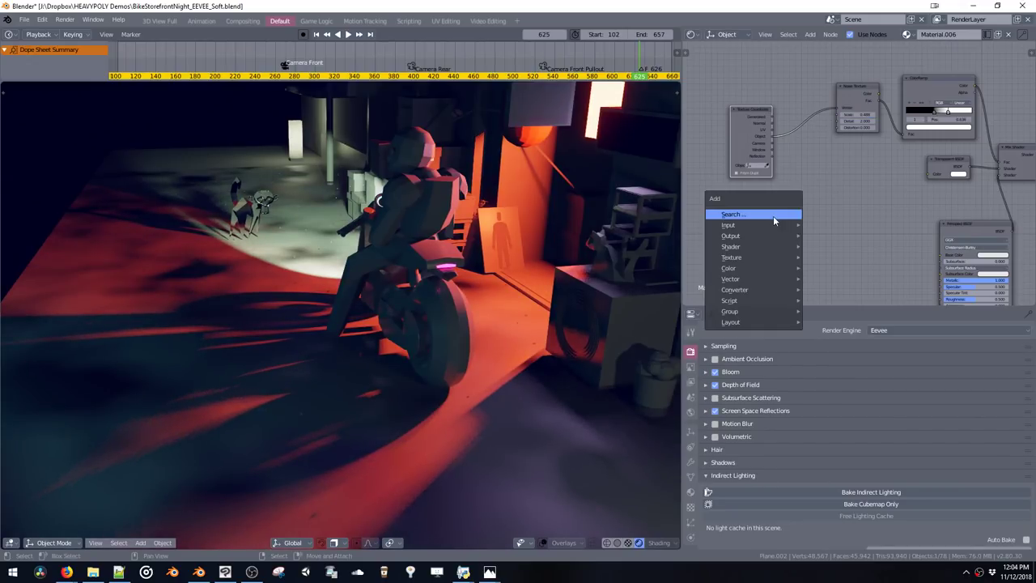
left_click(768, 220)
type("noi")
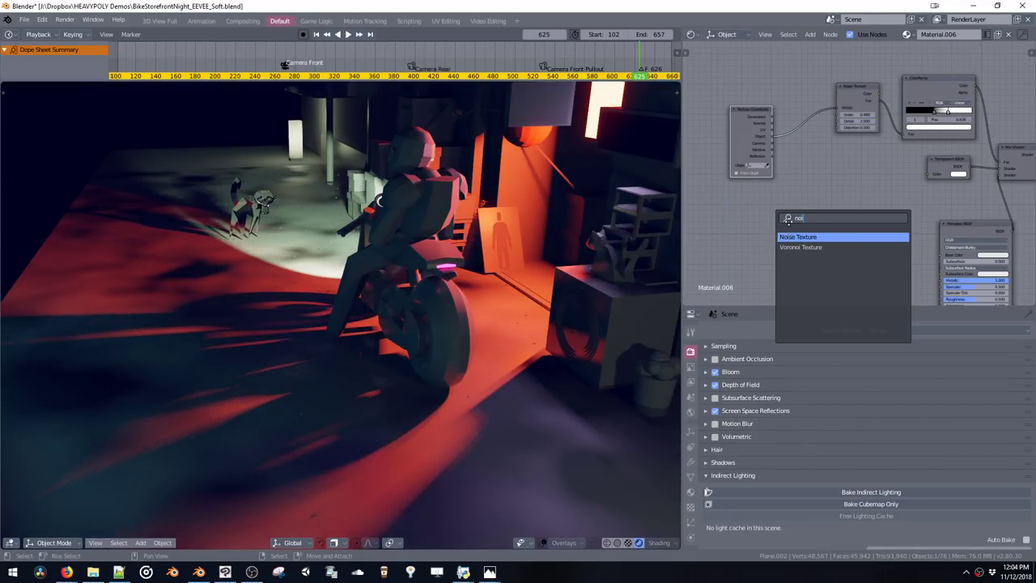
key("Return")
left_click(786, 147)
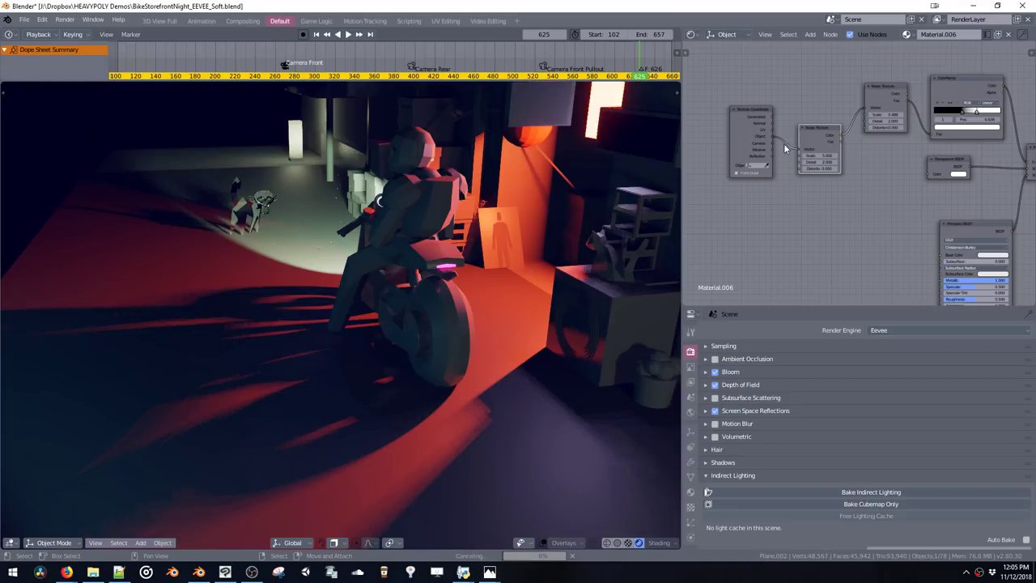
mouse_move(434, 209)
middle_mouse_down()
mouse_move(431, 227)
mouse_move(425, 217)
mouse_move(467, 362)
middle_mouse_up()
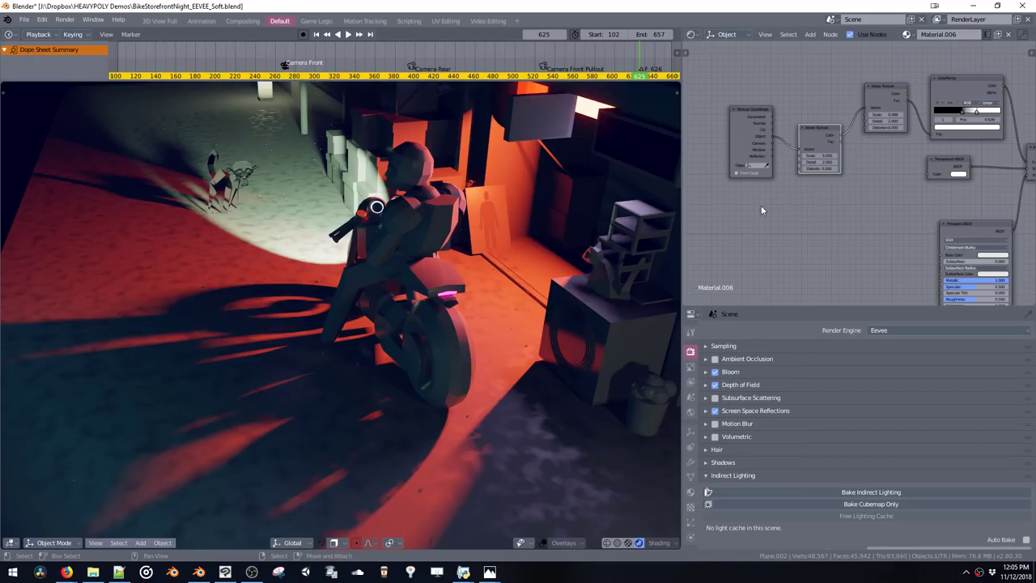
key("ctrl+z")
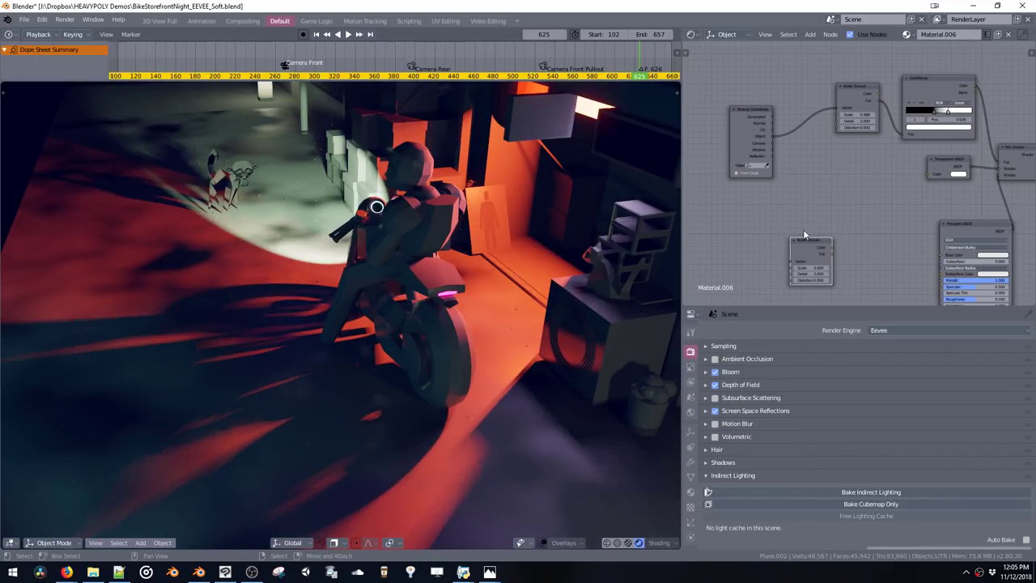
Connect the second Noise Texture's output to the first Noise Texture's Scale input and inspect the distorted pattern on the street
left_click_drag(812, 242, 835, 126)
left_click(822, 166)
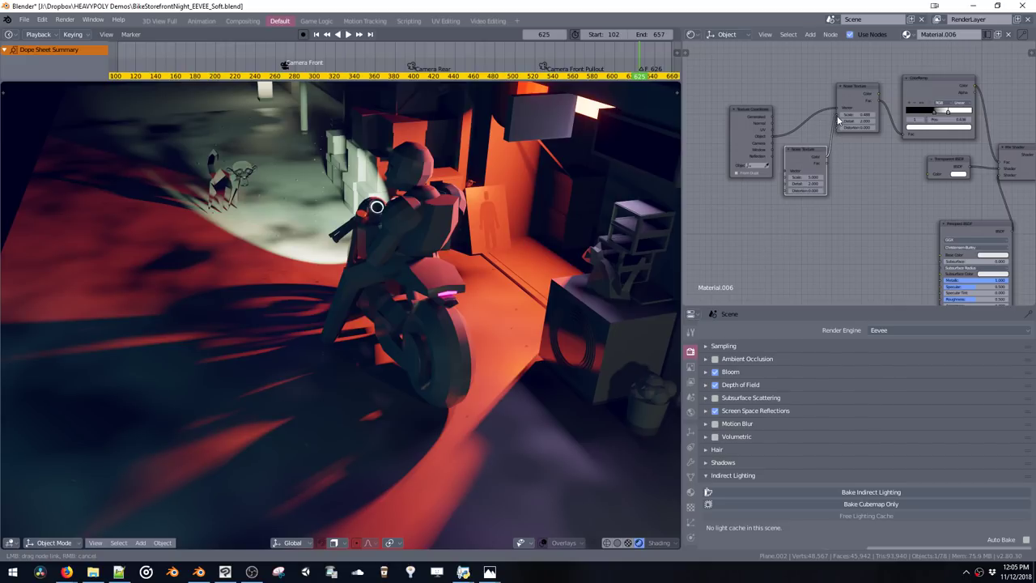
middle_click_drag(529, 235, 520, 242)
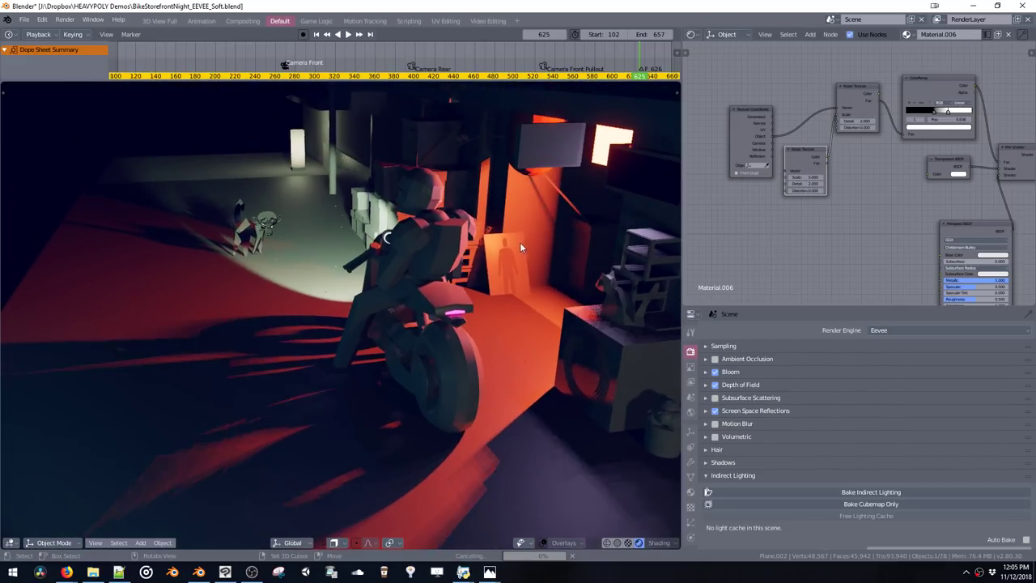
middle_click_drag(446, 235, 417, 318)
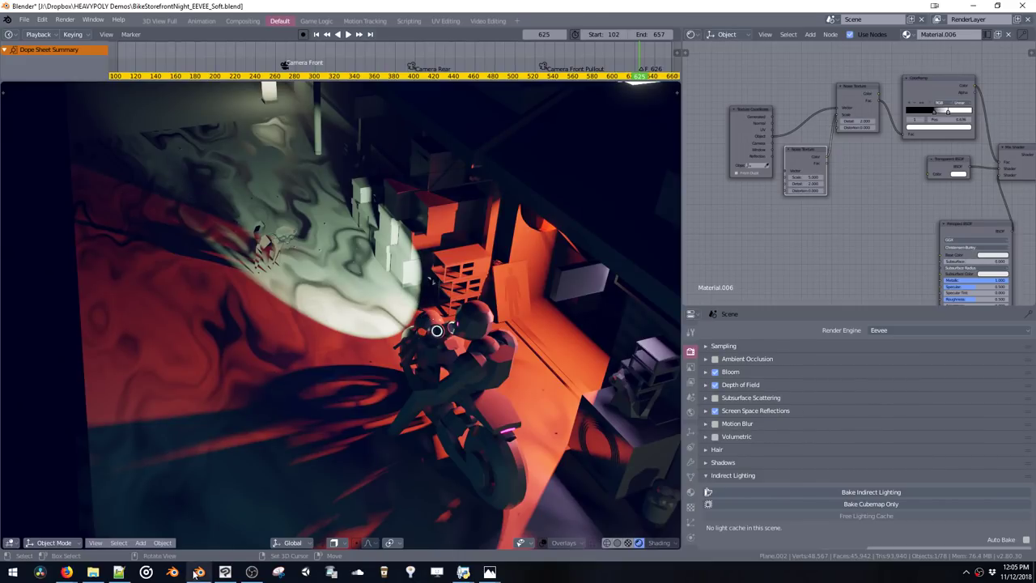
Place Blender side by side with the Firefox live chat window and widen Blender's share of the screen
key("super+Left")
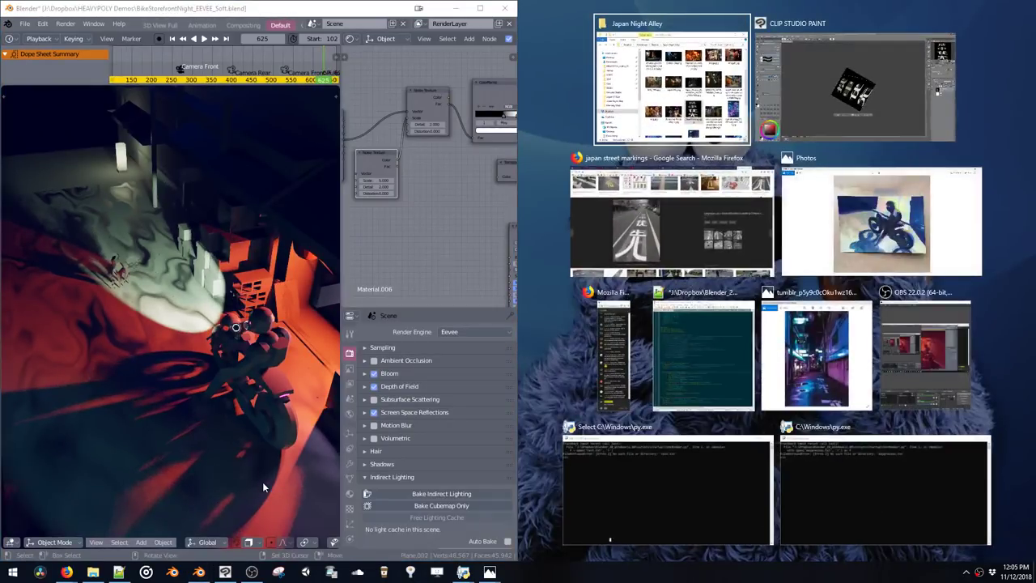
left_click(607, 338)
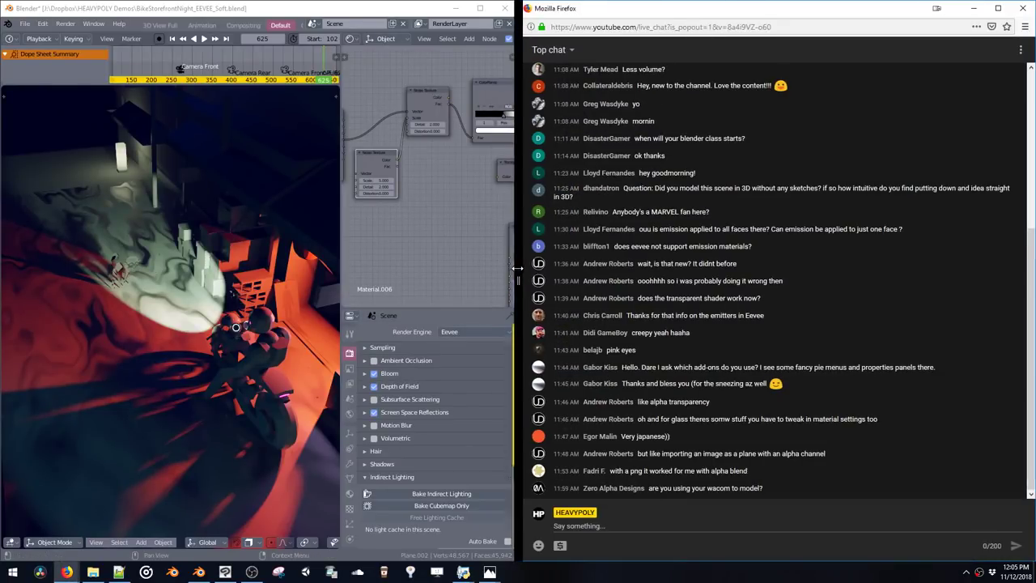
left_click_drag(519, 276, 842, 243)
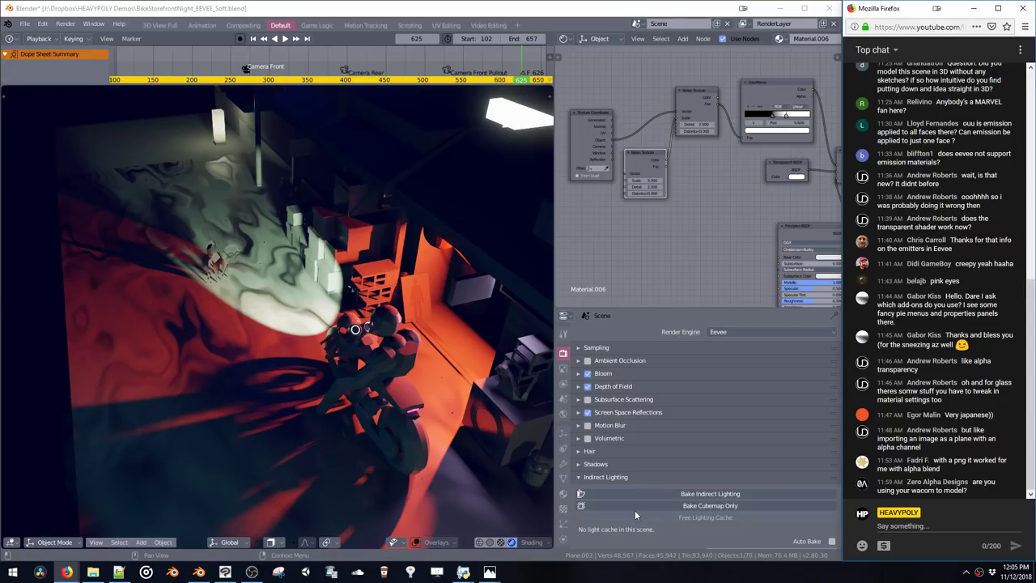
Collapse the Indirect Lighting settings and open the OBS tray options for streaming and recording
left_click(610, 476)
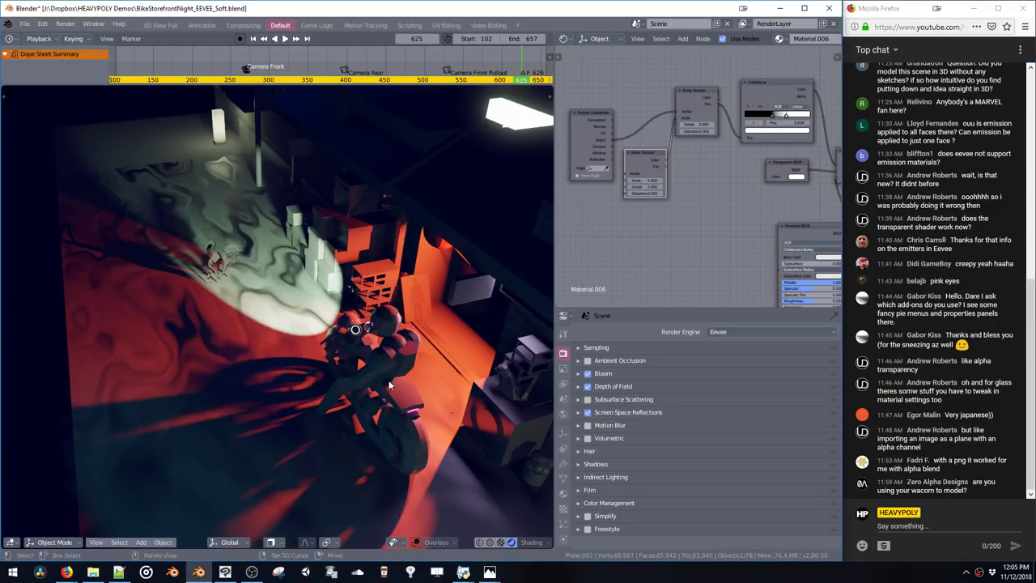
middle_click_drag(363, 356, 370, 380)
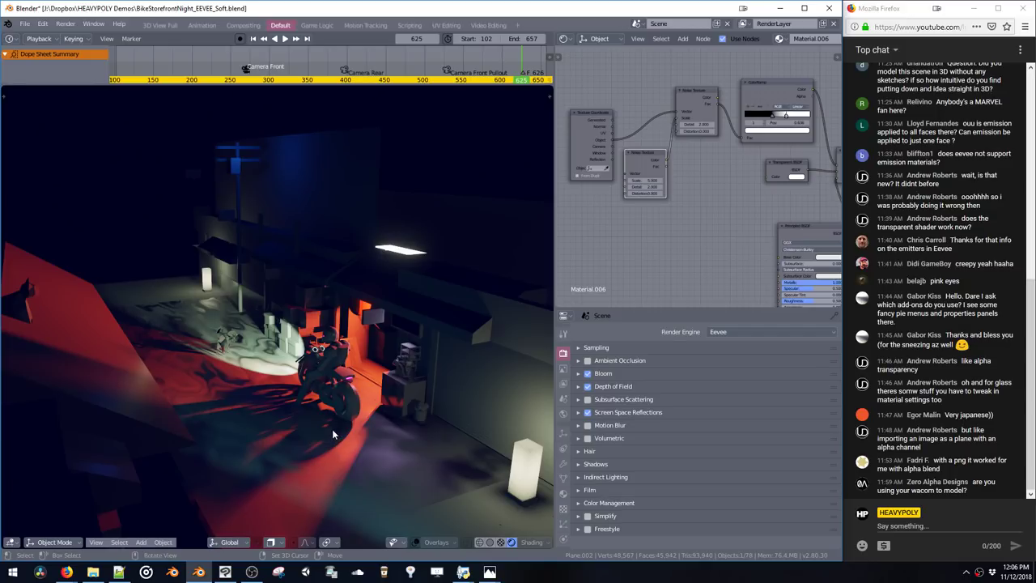
right_click(981, 572)
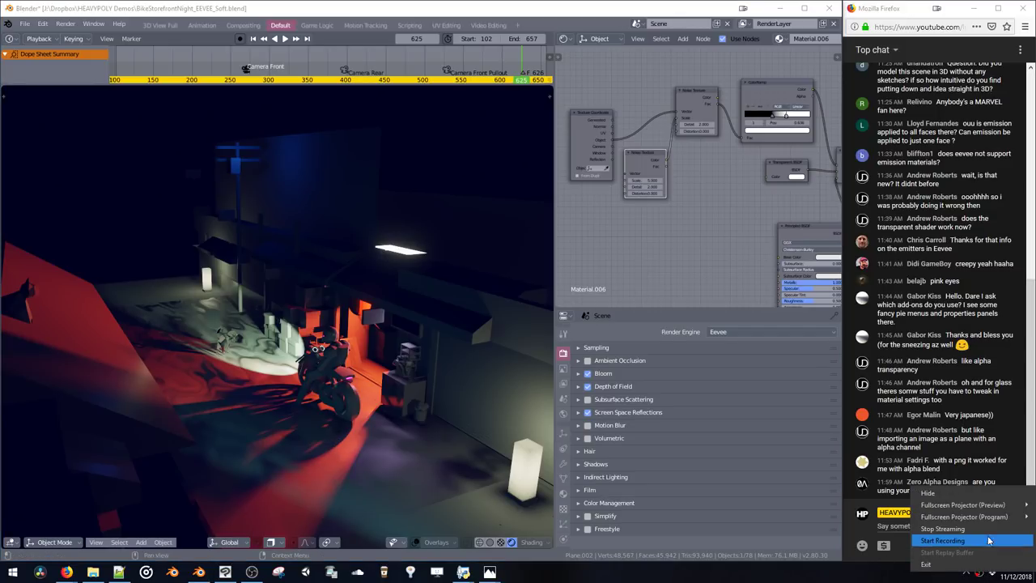